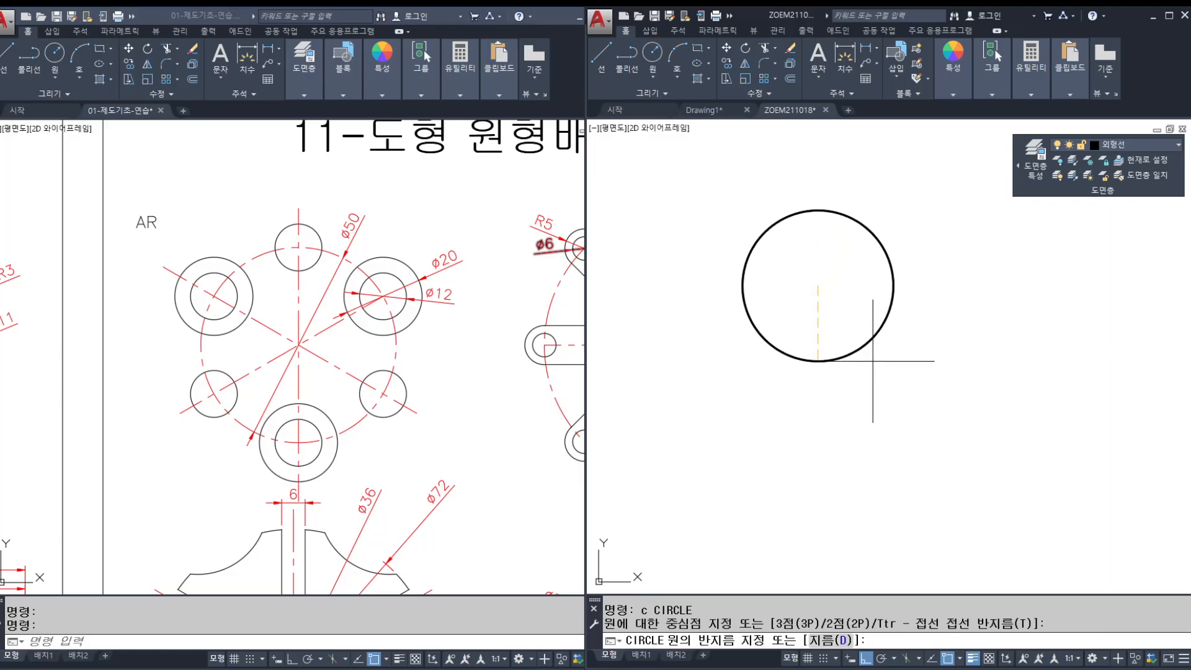
Step: Draw the base circle around the placed centre point with a diameter of 50
{"action": "key", "text": "Return"}
{"action": "type", "text": "5"}
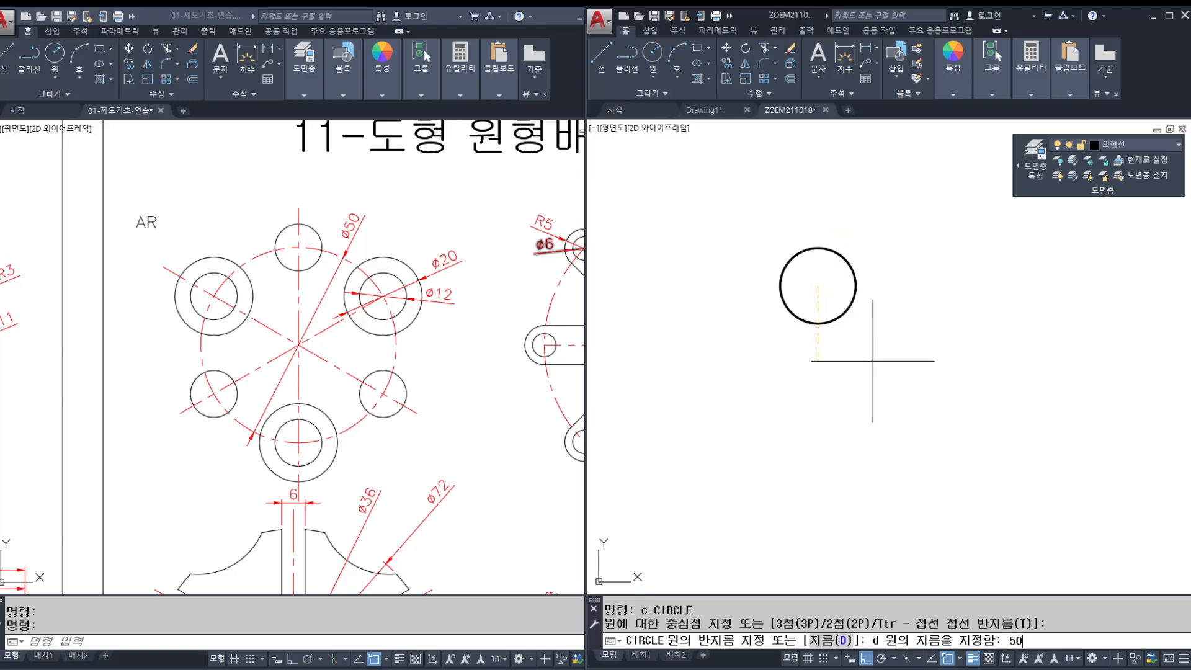
{"action": "type", "text": "0"}
{"action": "key", "text": "Return"}
{"action": "scroll", "coordinate": [803, 260], "scroll_direction": "up", "scroll_amount": 6}
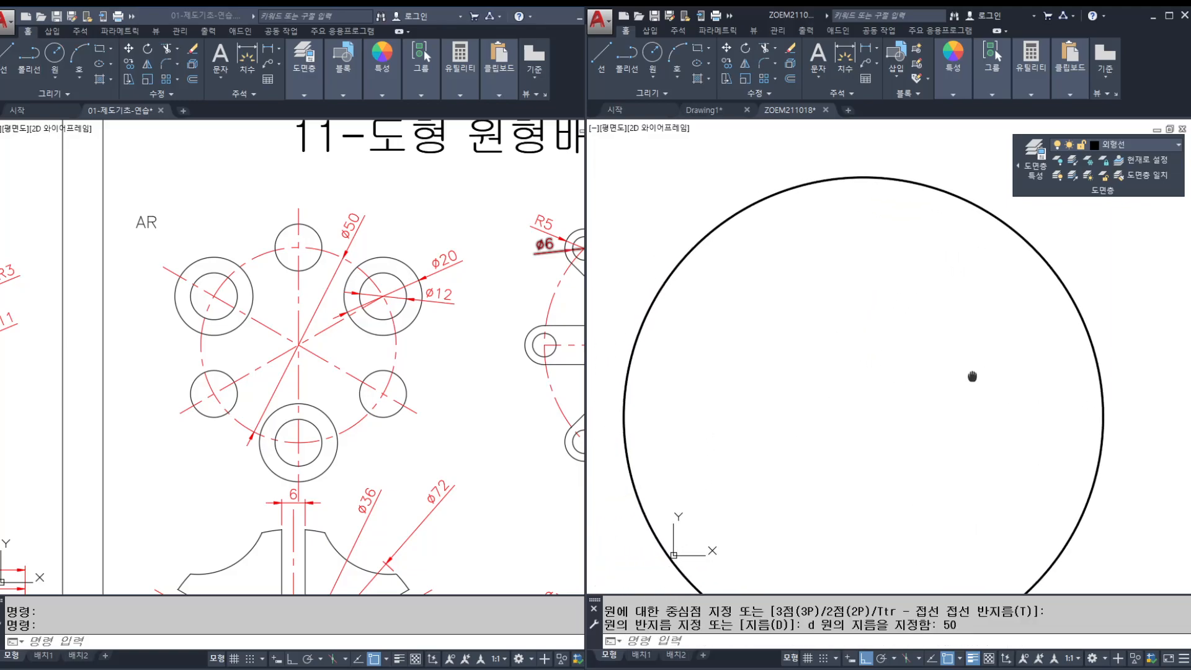
{"action": "type", "text": "2"}
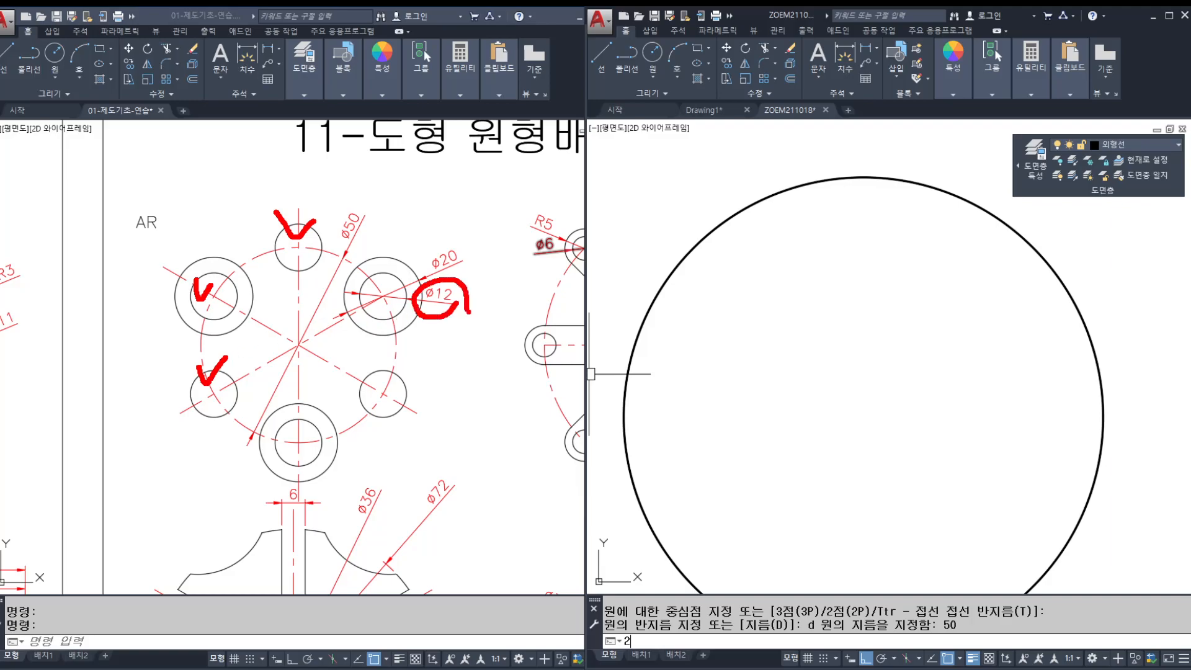
{"action": "left_click_drag", "start_coordinate": [460, 235], "coordinate": [473, 281]}
{"action": "key", "text": "Escape"}
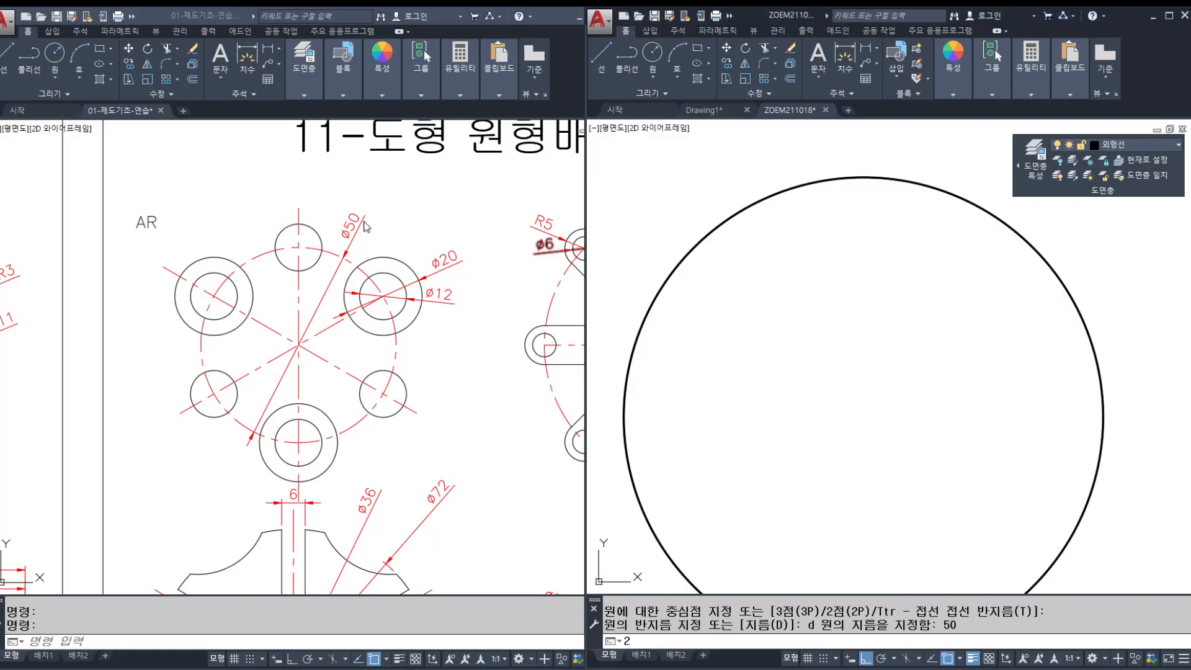
{"action": "key", "text": "Escape"}
{"action": "key", "text": "Escape"}
Step: Draw a circle with a diameter of 12 centred on the top quadrant of the diameter-50 circle
{"action": "type", "text": "C"}
{"action": "key", "text": "Return"}
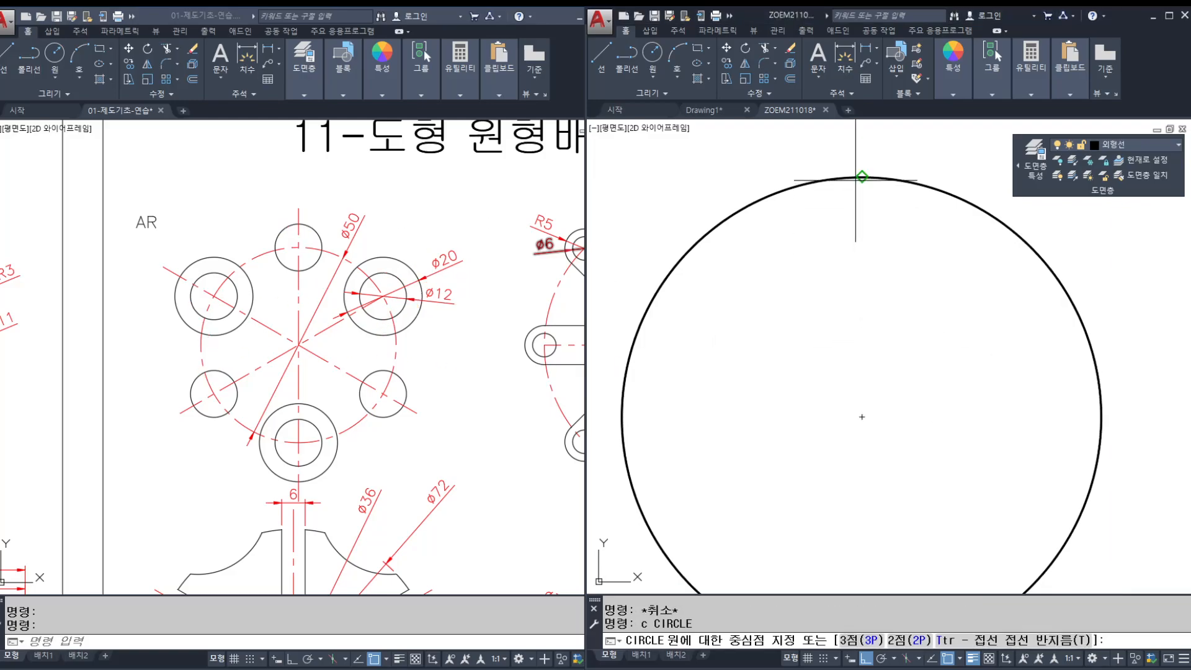
{"action": "left_click", "coordinate": [862, 178]}
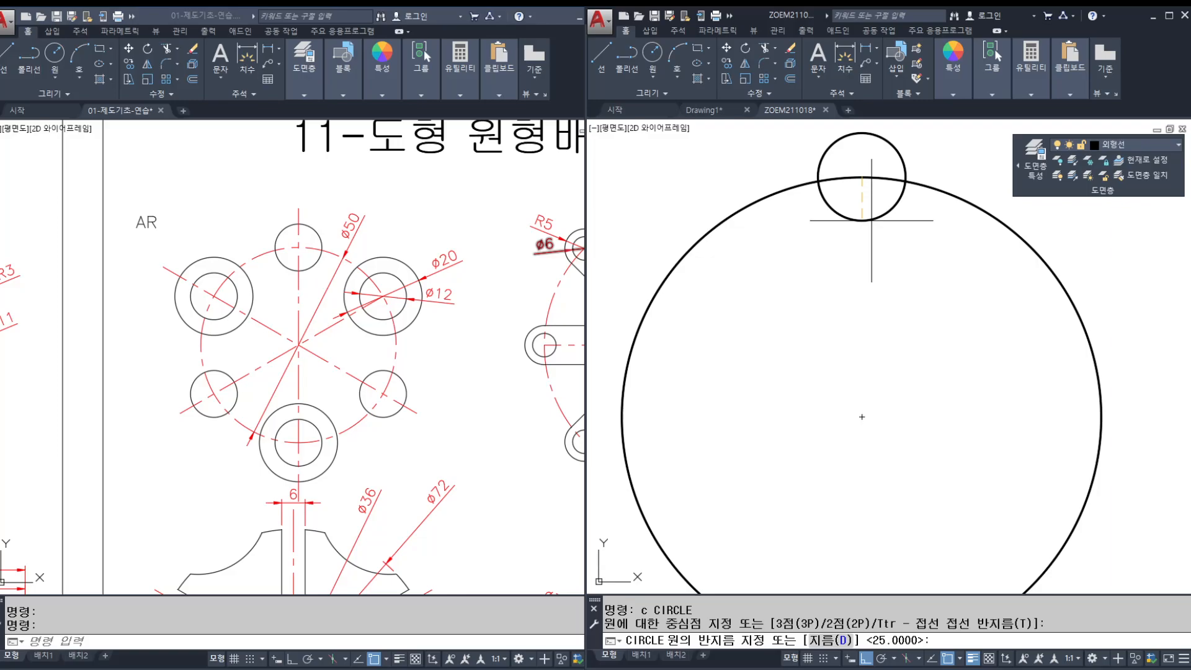
{"action": "type", "text": "d"}
{"action": "key", "text": "Return"}
{"action": "type", "text": "12"}
{"action": "key", "text": "Return"}
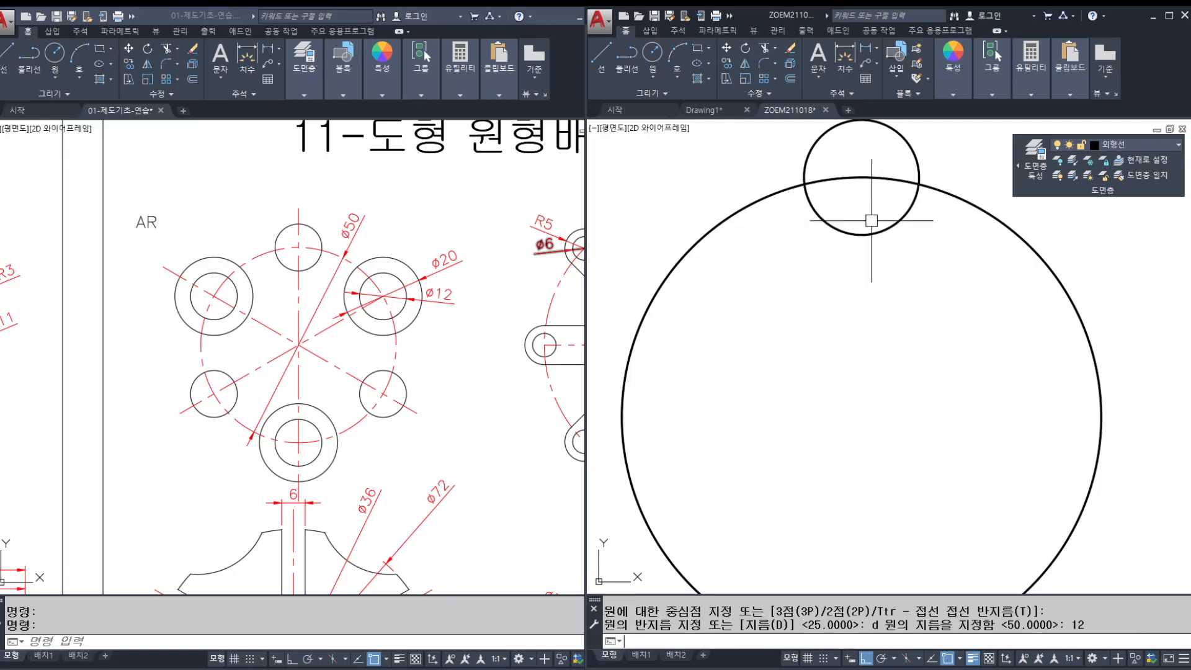
Step: Draw a circle with a diameter of 20 concentric with the small circle at the top quadrant
{"action": "scroll", "coordinate": [872, 220], "scroll_direction": "down", "scroll_amount": 2}
{"action": "middle_click_drag", "start_coordinate": [868, 233], "coordinate": [865, 255]}
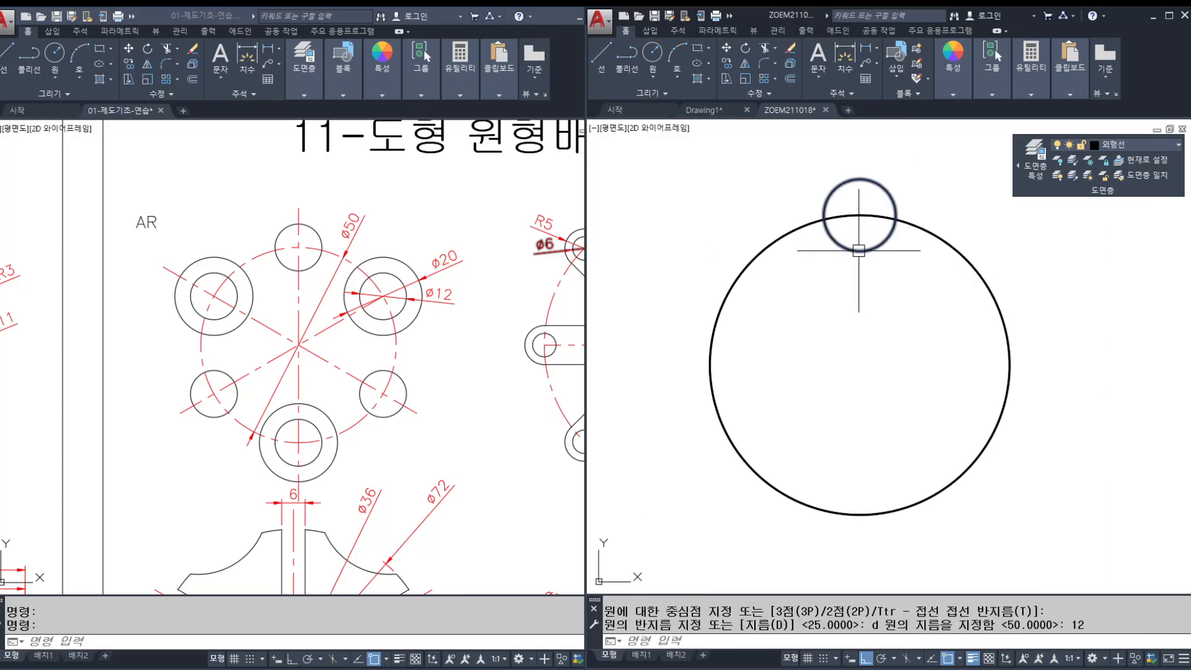
{"action": "key", "text": "Escape"}
{"action": "key", "text": "Escape"}
{"action": "type", "text": "C"}
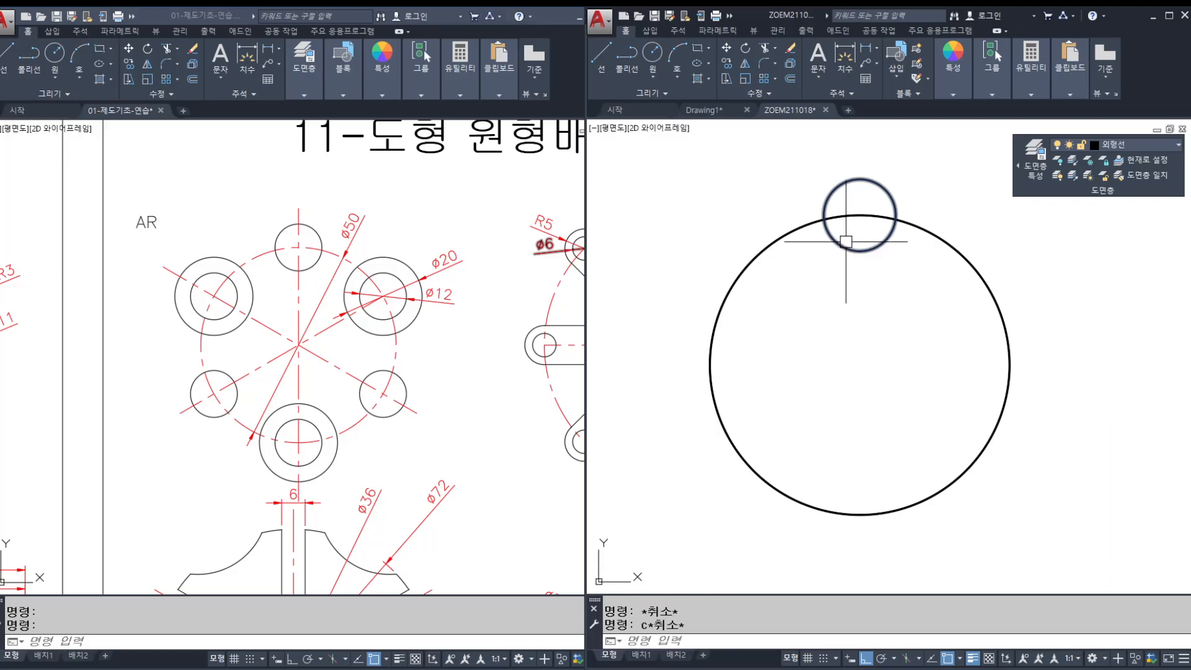
{"action": "key", "text": "Return"}
{"action": "left_click", "coordinate": [859, 215]}
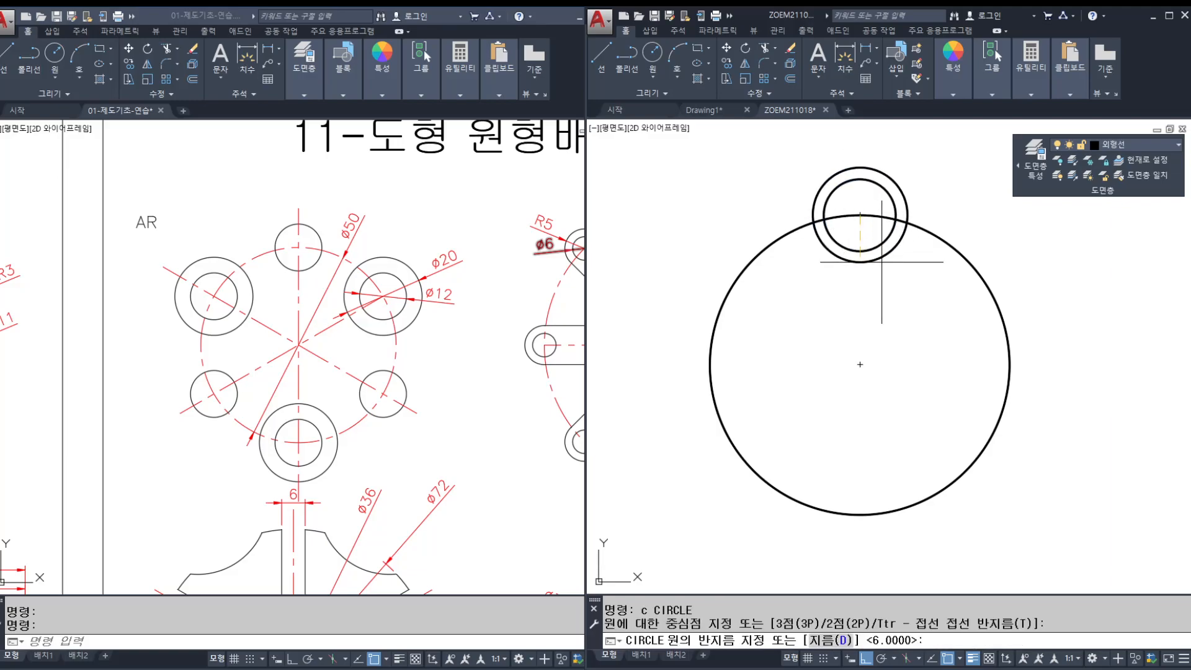
{"action": "type", "text": "d"}
{"action": "key", "text": "Return"}
{"action": "type", "text": "2"}
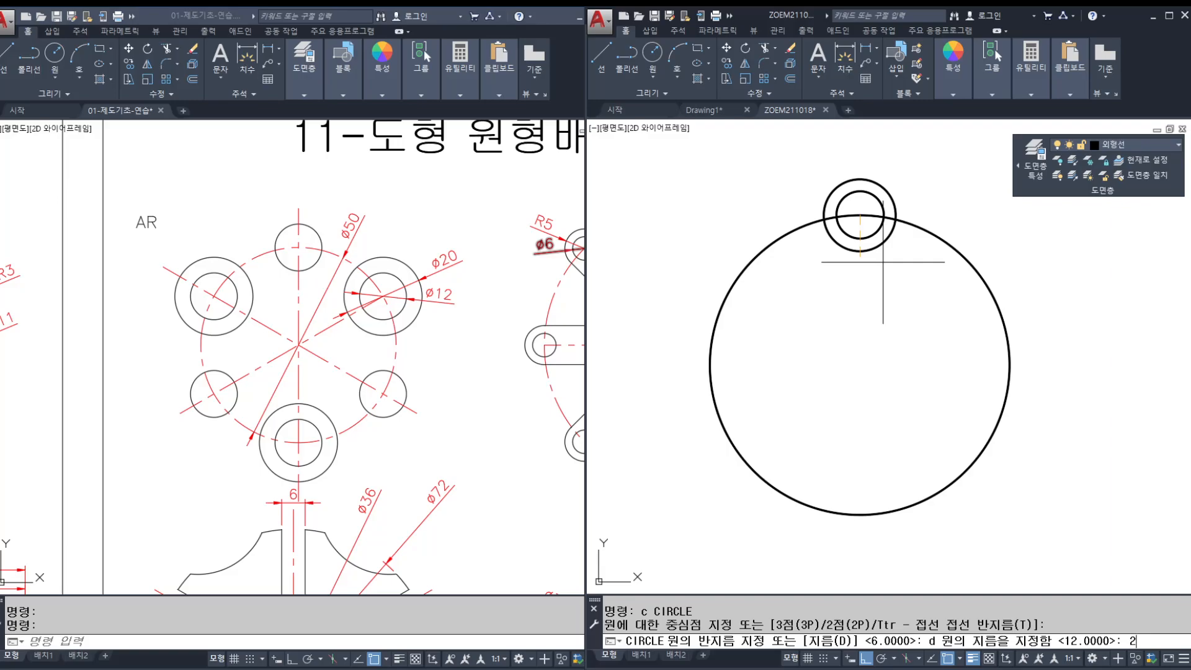
{"action": "type", "text": "0"}
{"action": "key", "text": "Return"}
Step: Delete the diameter-20 circle around the small top circle
{"action": "middle_click_drag", "start_coordinate": [885, 284], "coordinate": [872, 298]}
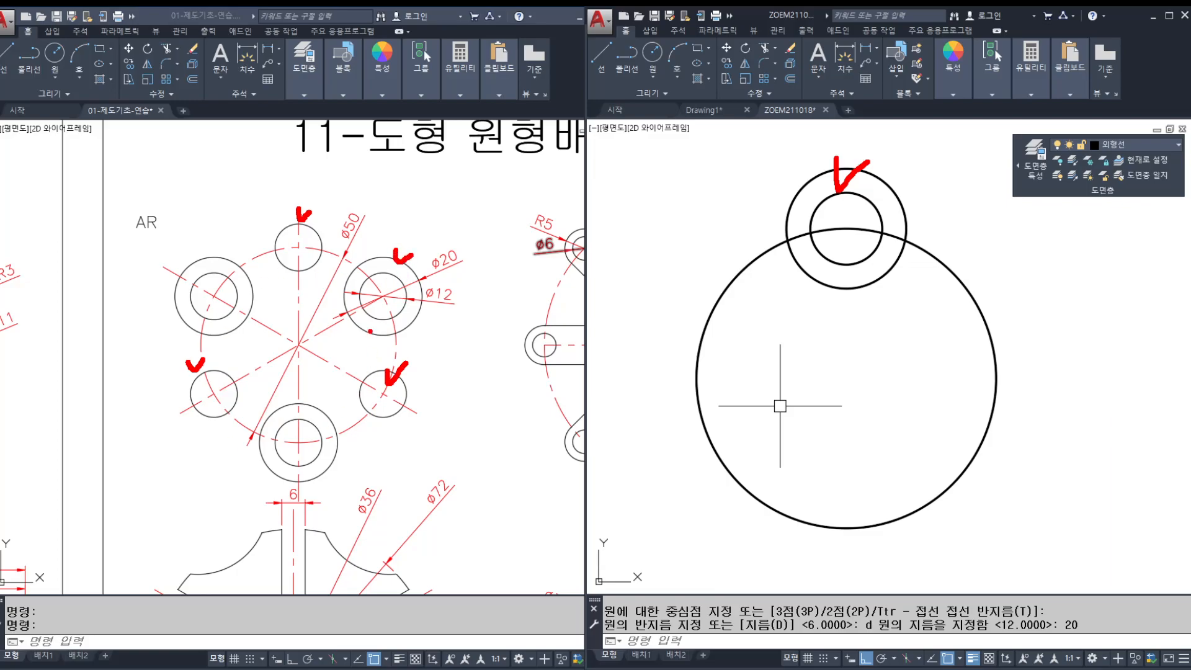
{"action": "key", "text": "Escape"}
{"action": "key", "text": "Escape"}
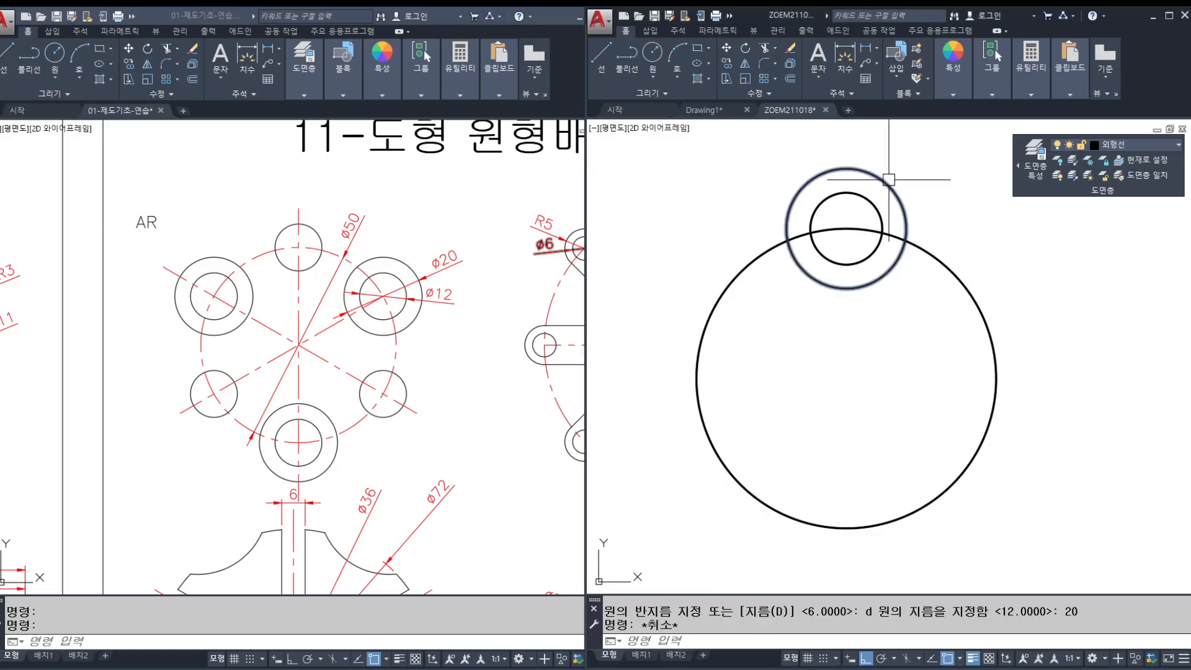
{"action": "left_click", "coordinate": [889, 179]}
{"action": "key", "text": "Delete"}
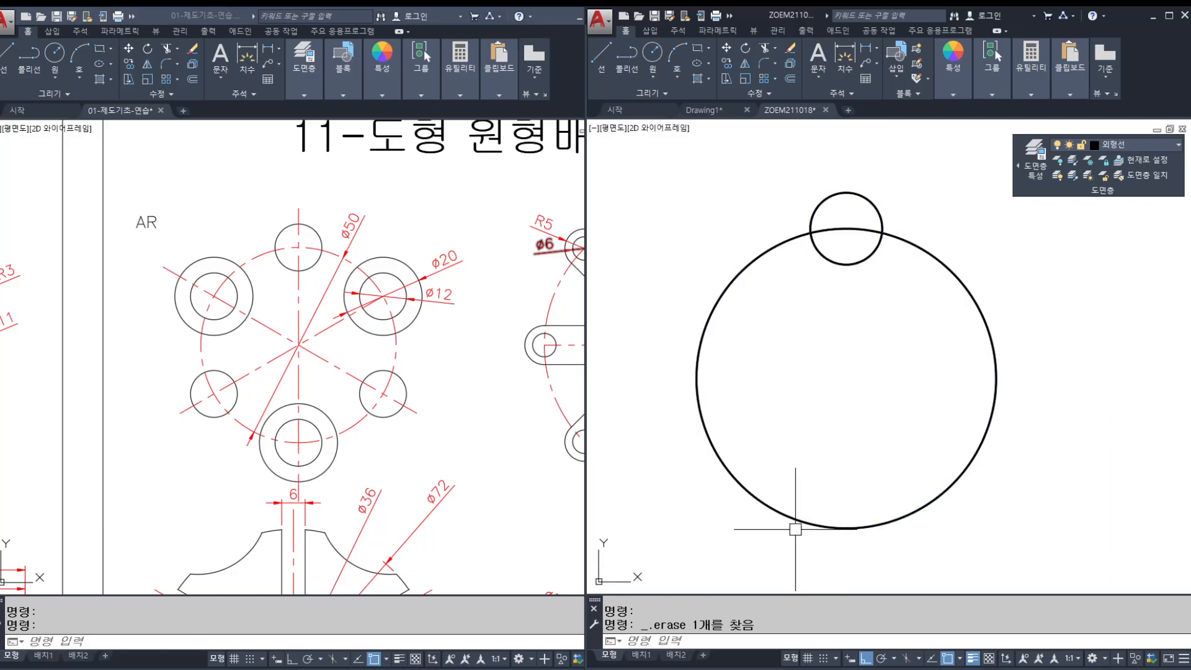
Step: Polar-array the diameter-12 circle about the base circle's centre with 6 items filling 360 degrees
{"action": "key", "text": "Escape"}
{"action": "type", "text": "ar"}
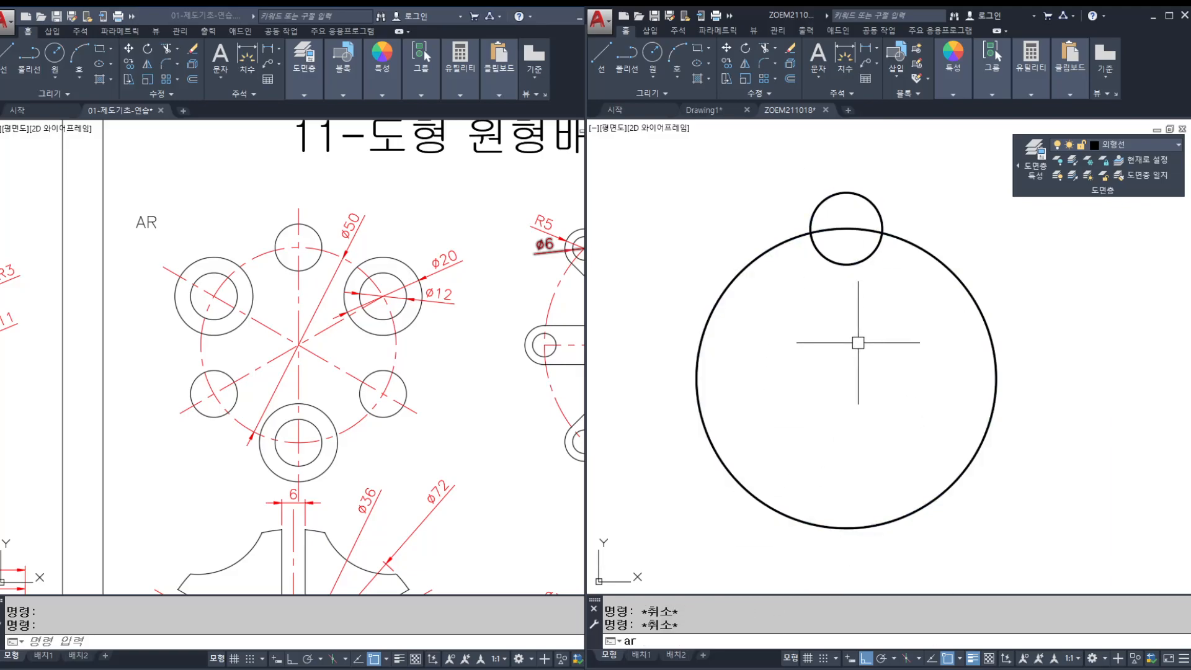
{"action": "key", "text": "Return"}
{"action": "left_click", "coordinate": [846, 264]}
{"action": "key", "text": "Return"}
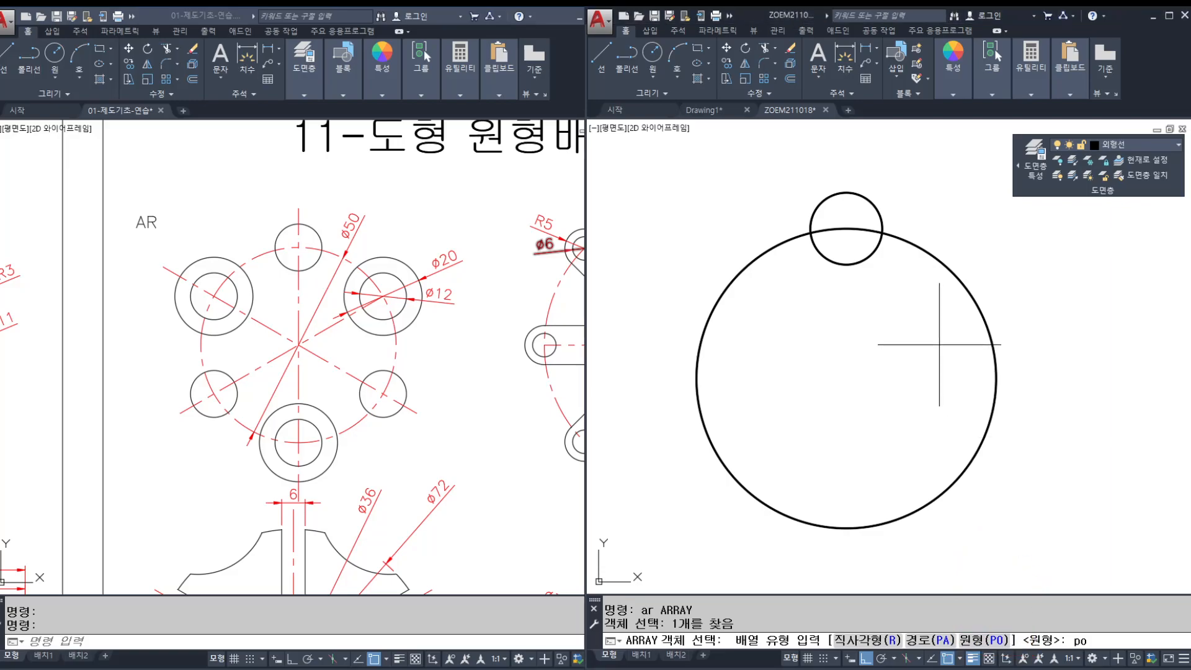
{"action": "key", "text": "Return"}
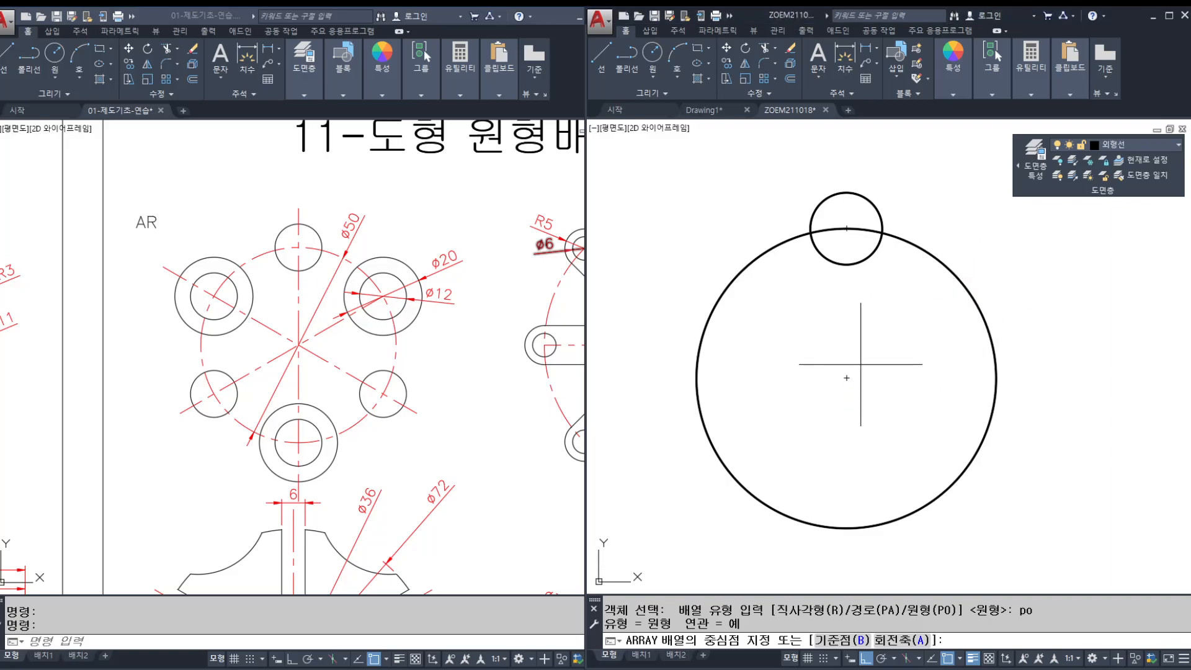
{"action": "left_click", "coordinate": [847, 377]}
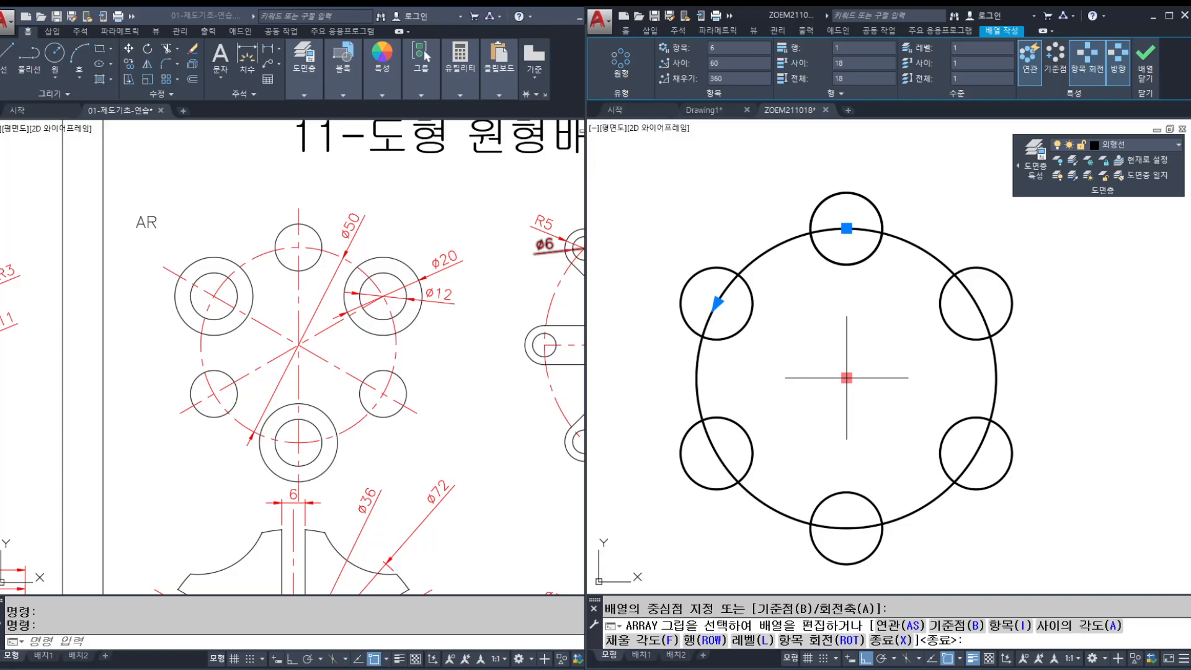
{"action": "mouse_move", "coordinate": [976, 601]}
{"action": "left_mouse_down", "text": "ctrl"}
{"action": "mouse_move", "coordinate": [1024, 640]}
{"action": "mouse_move", "coordinate": [1051, 645]}
{"action": "left_mouse_up", "text": "ctrl"}
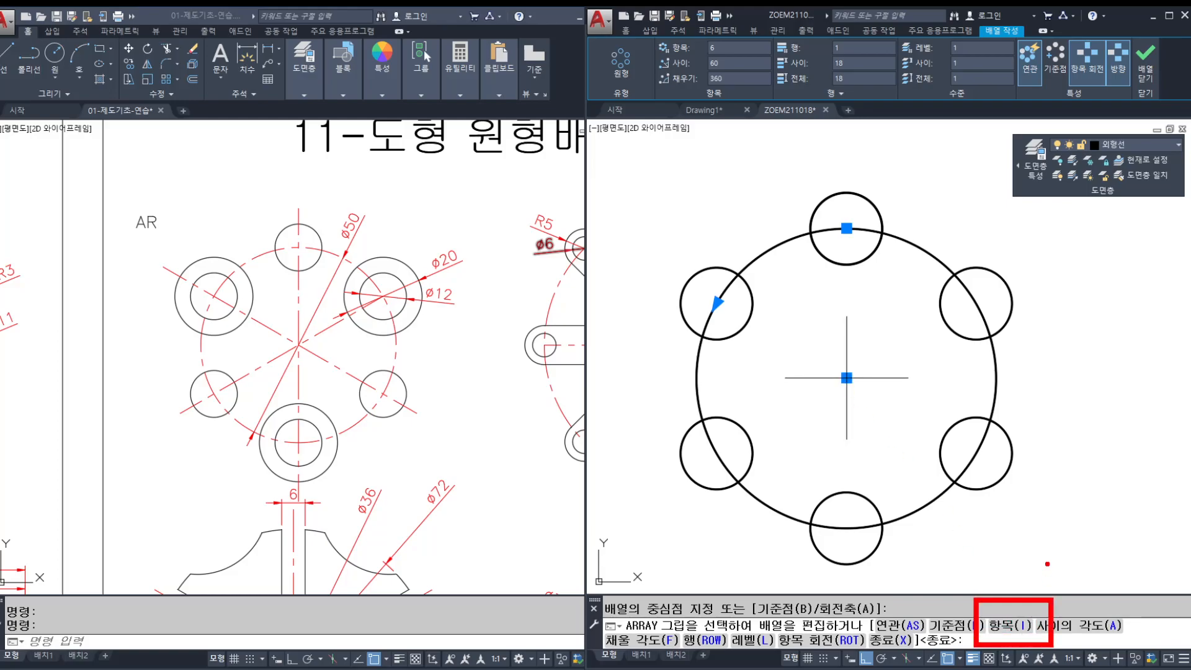
{"action": "left_click_drag", "start_coordinate": [1073, 450], "coordinate": [1077, 504]}
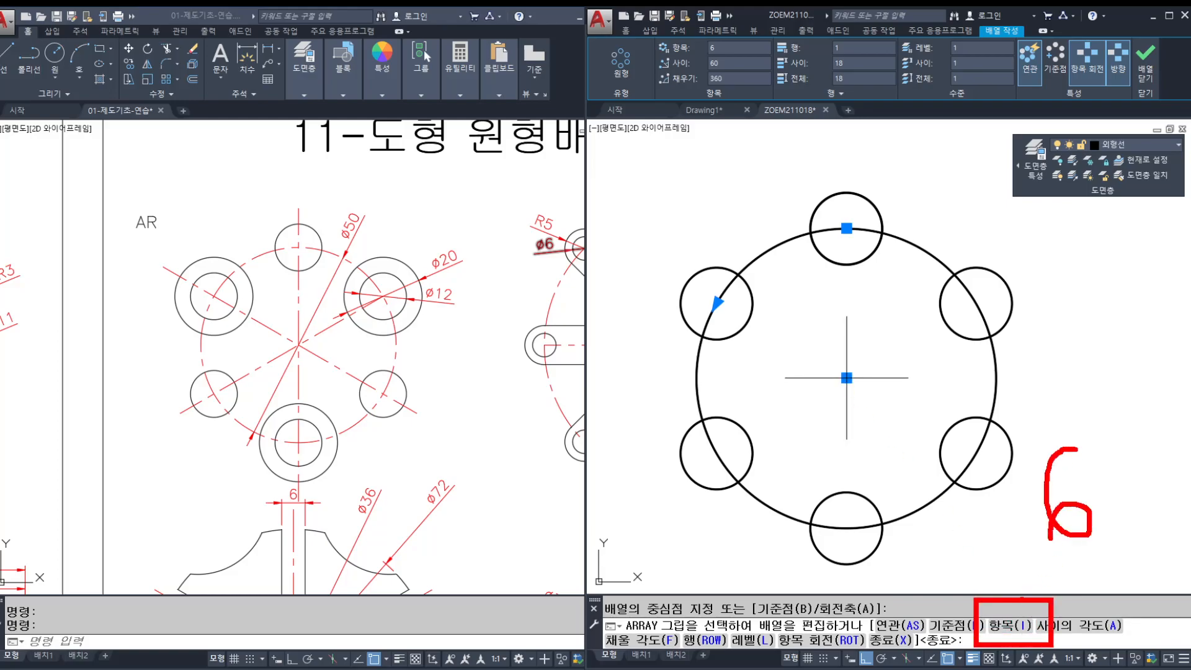
{"action": "key", "text": "Escape"}
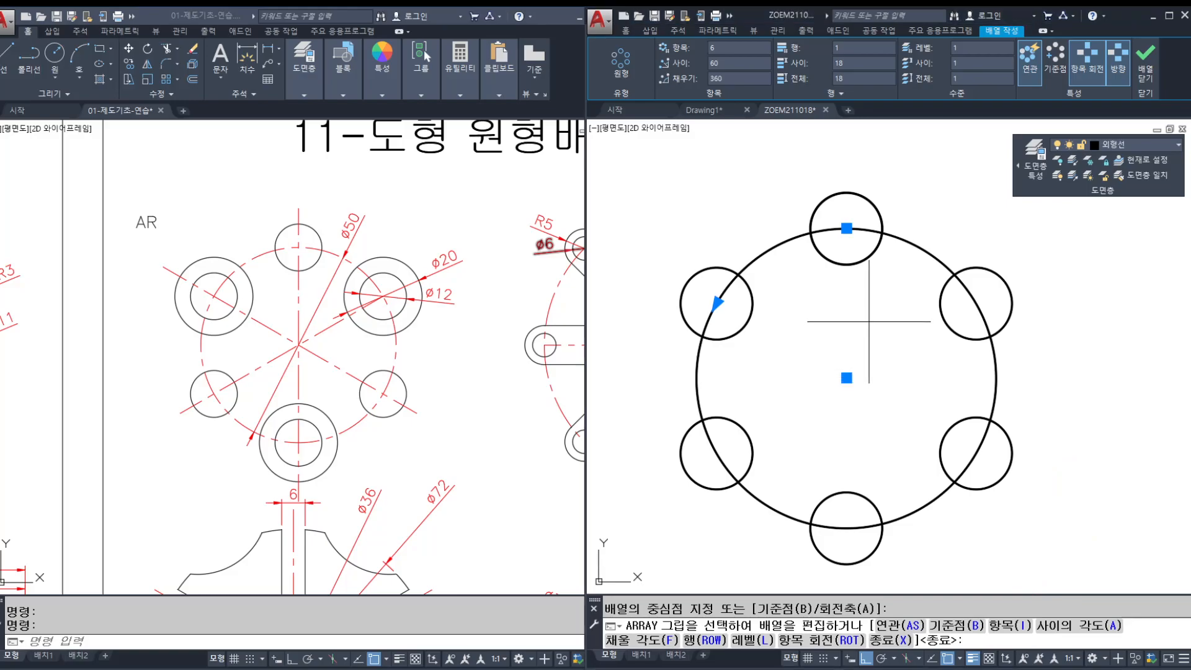
{"action": "key", "text": "Return"}
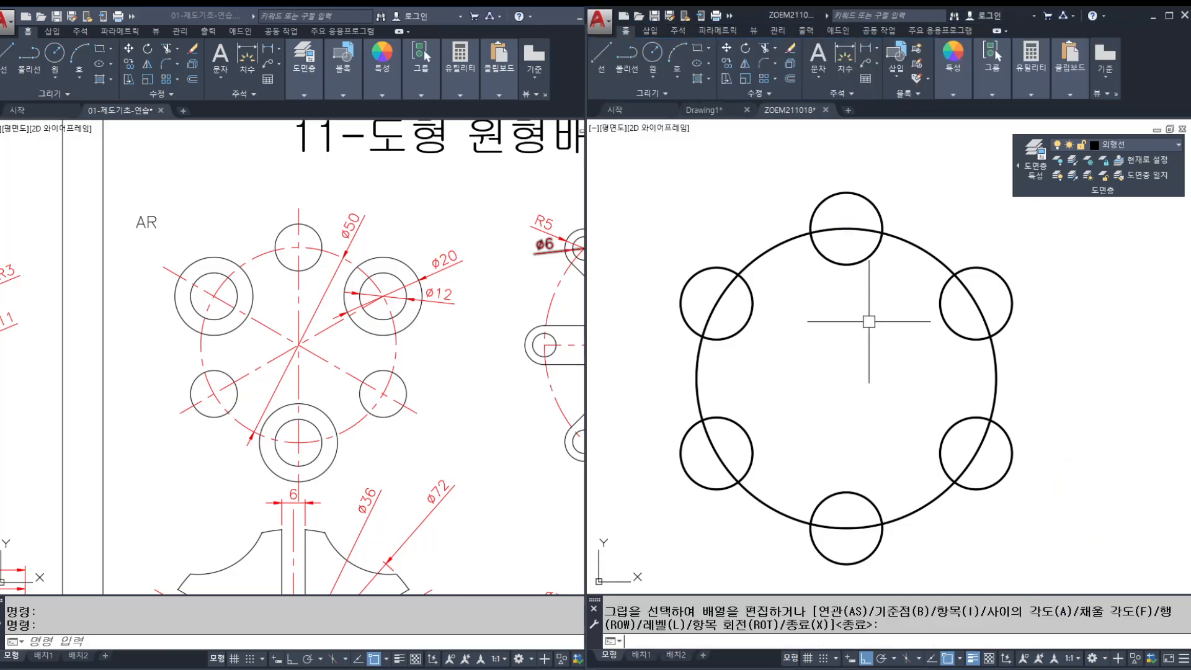
Step: Draw a circle with a radius of 10 concentric with the upper-left small circle of the array
{"action": "type", "text": "c"}
{"action": "key", "text": "Return"}
{"action": "left_click", "coordinate": [716, 303]}
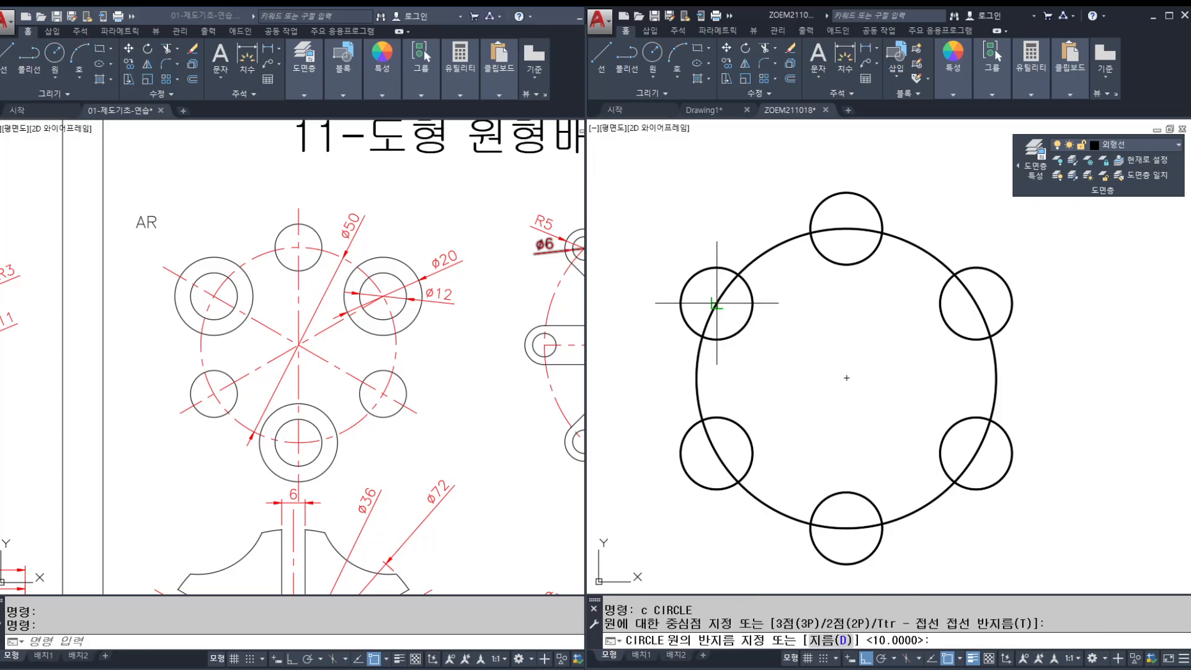
{"action": "type", "text": "10"}
{"action": "key", "text": "Return"}
Step: Copy the radius-10 circle from its centre onto the centres of the bottom and upper-right small circles
{"action": "key", "text": "Escape"}
{"action": "key", "text": "Escape"}
{"action": "type", "text": "co"}
{"action": "key", "text": "Return"}
{"action": "left_click", "coordinate": [758, 345]}
{"action": "key", "text": "Return"}
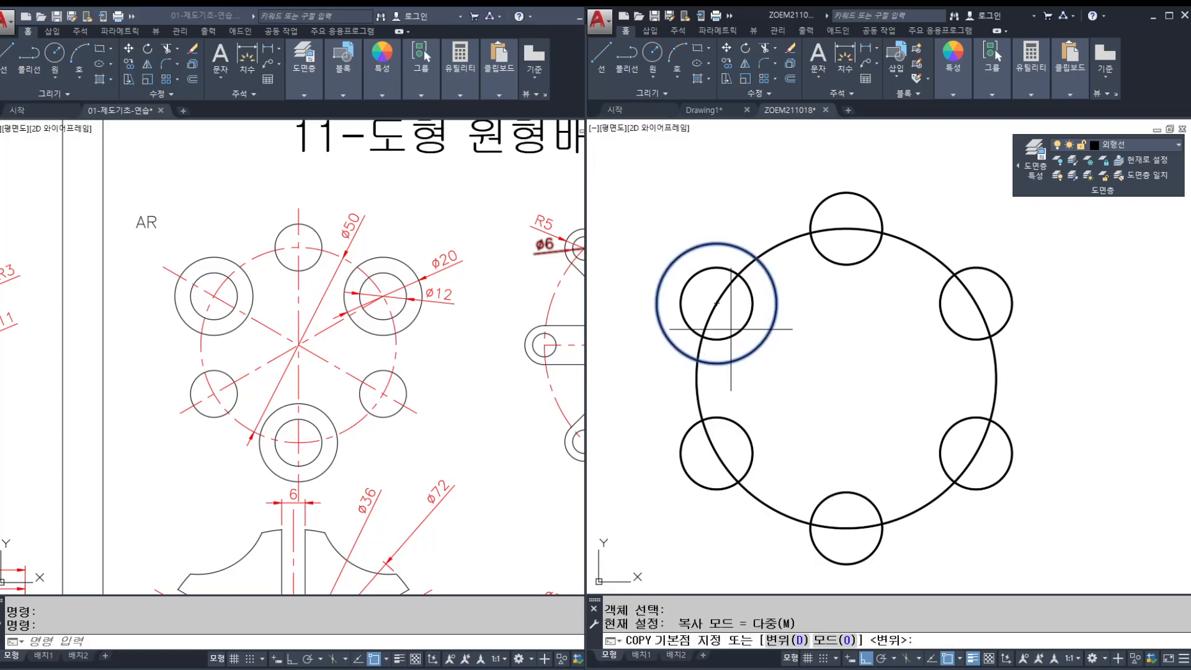
{"action": "left_click", "coordinate": [717, 303]}
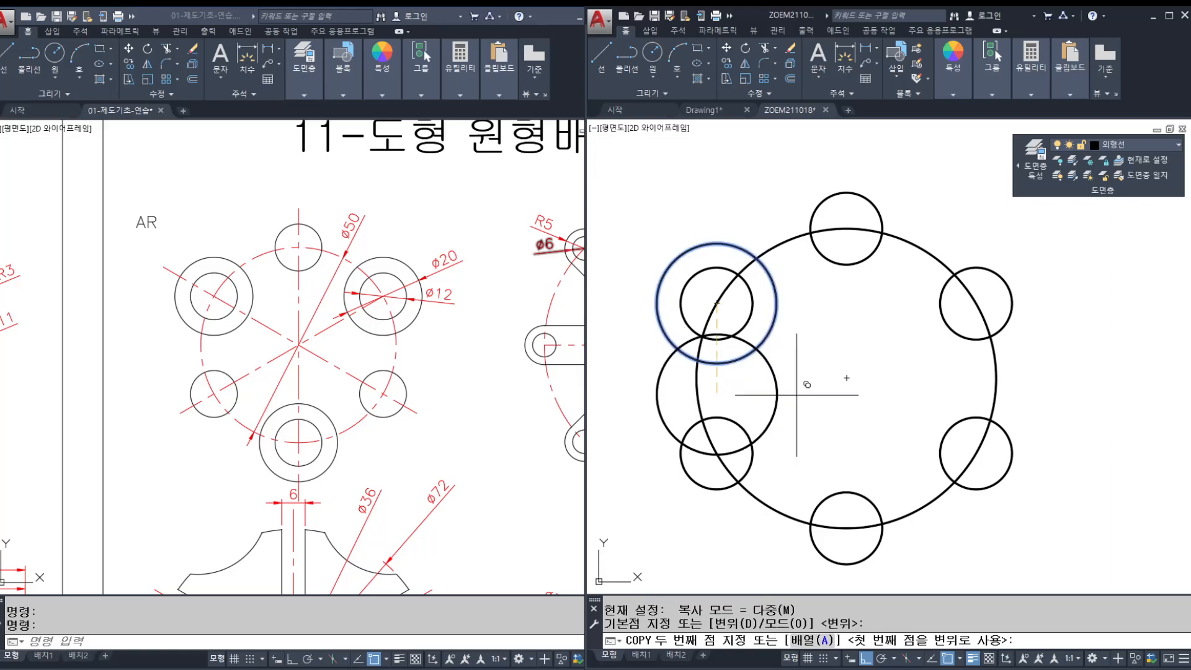
{"action": "left_click", "coordinate": [847, 529]}
{"action": "left_click", "coordinate": [976, 303]}
{"action": "key", "text": "Escape"}
Step: Draw a vertical line from the base circle's centre upward to a point beyond the top small circle
{"action": "middle_click_drag", "start_coordinate": [854, 515], "coordinate": [854, 508]}
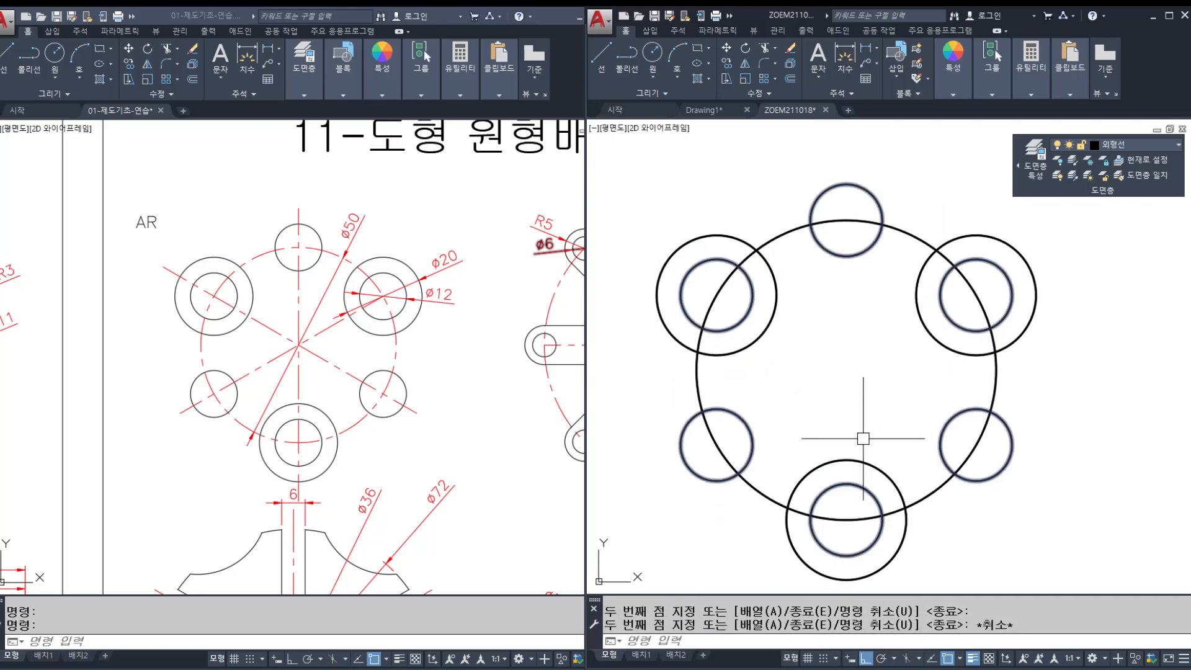
{"action": "type", "text": "l"}
{"action": "key", "text": "Return"}
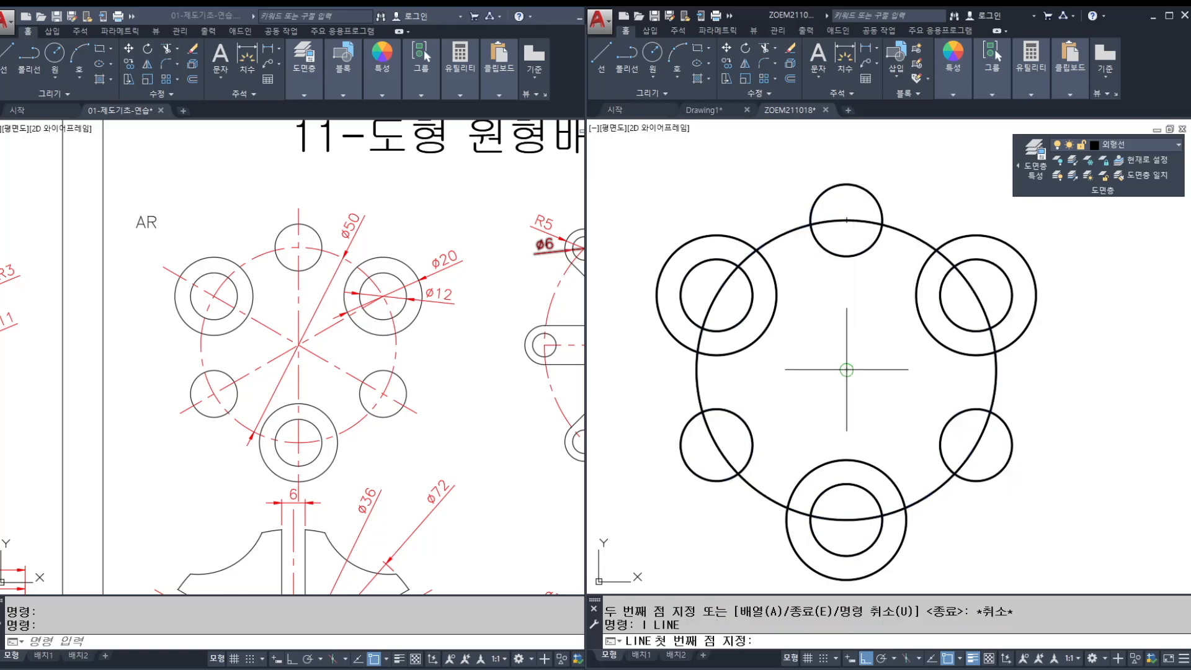
{"action": "left_click", "coordinate": [847, 370]}
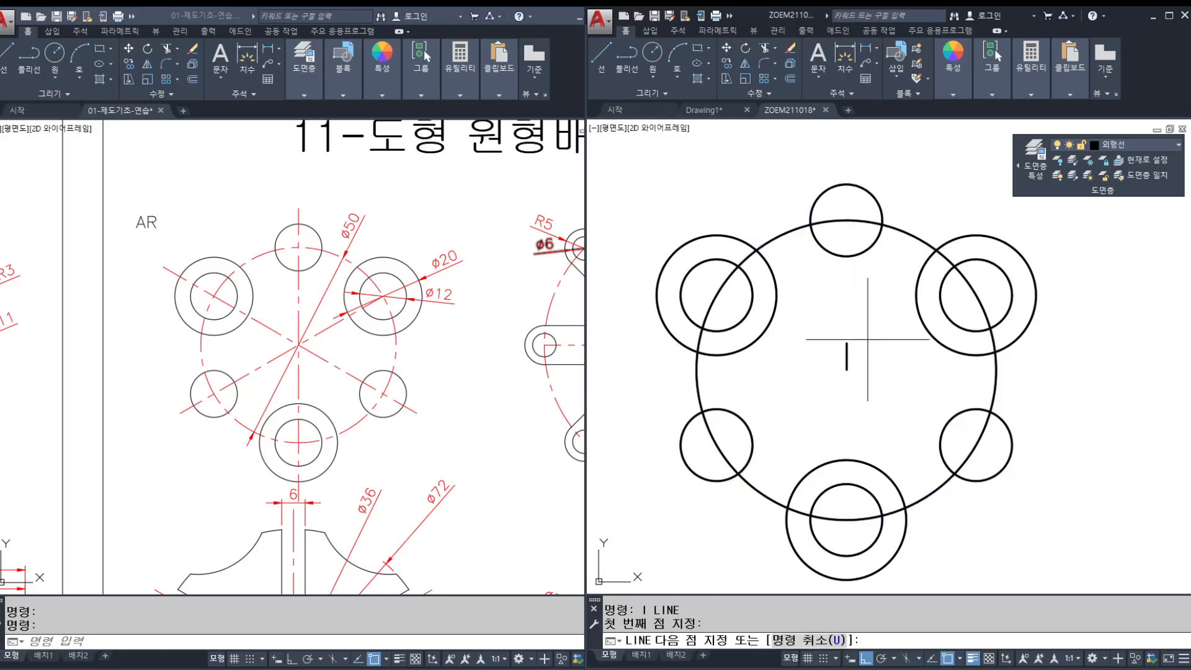
{"action": "left_click", "coordinate": [913, 147]}
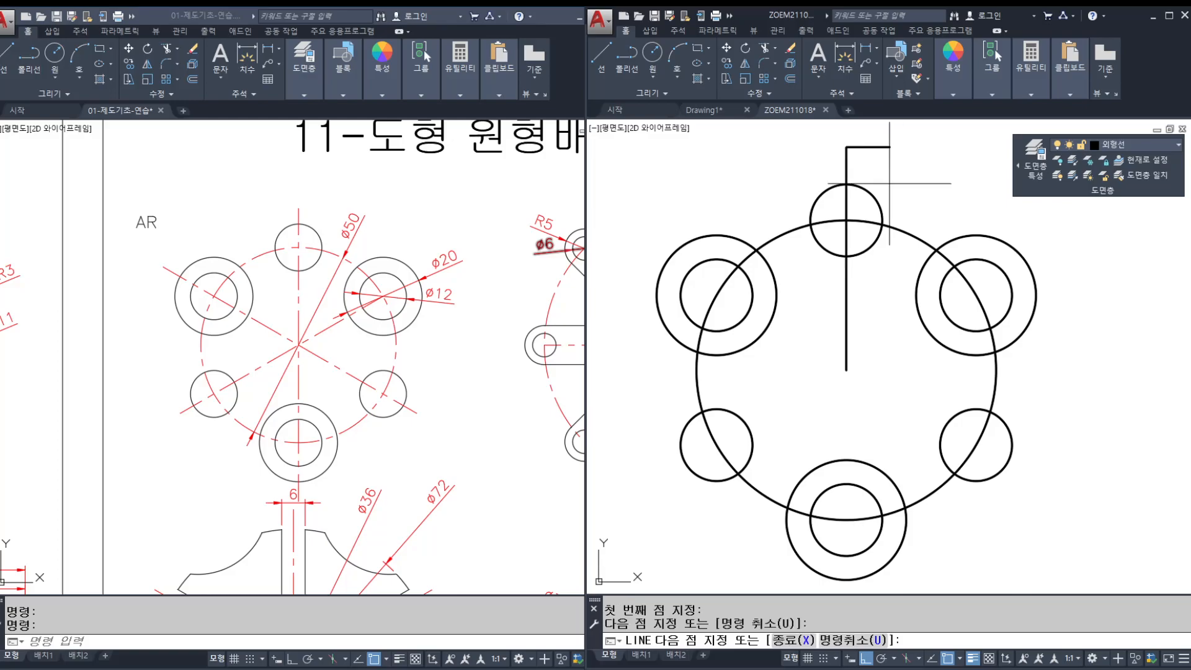
{"action": "key", "text": "Escape"}
Step: Stretch the vertical line's lower end straight down past the bottom outer circle
{"action": "left_click", "coordinate": [847, 347]}
{"action": "left_click", "coordinate": [847, 370]}
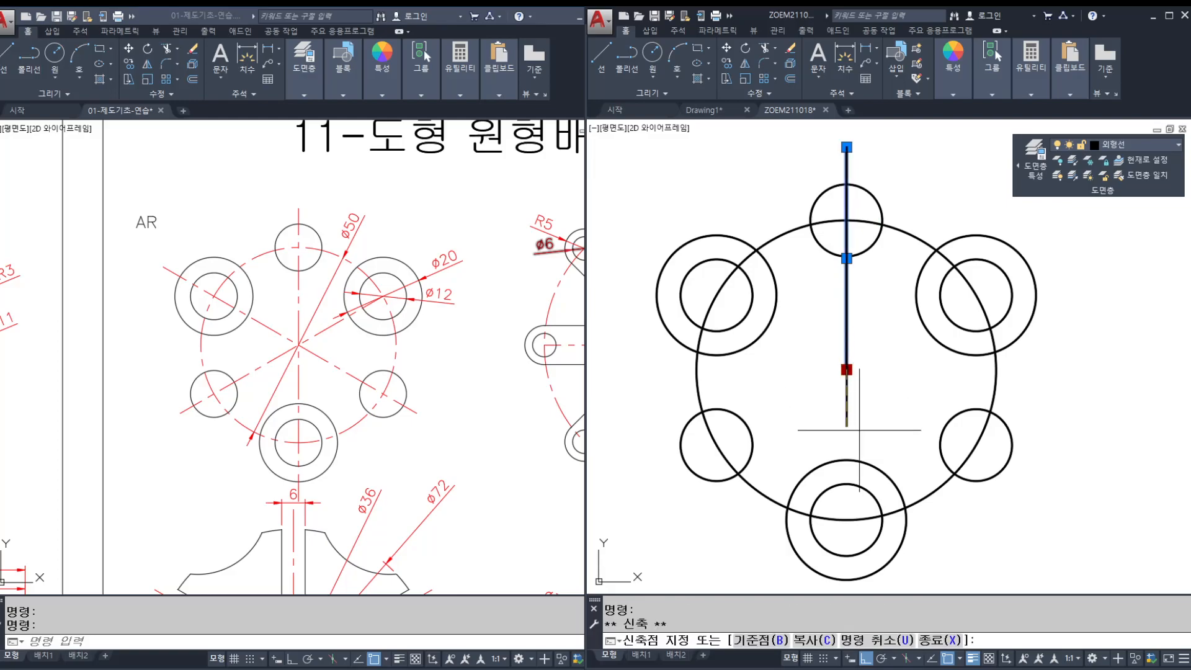
{"action": "middle_click_drag", "start_coordinate": [978, 561], "coordinate": [970, 525]}
{"action": "left_click", "coordinate": [964, 566]}
Step: Move the vertical line and the diameter-50 base circle to the 중심선 layer
{"action": "middle_click_drag", "start_coordinate": [893, 364], "coordinate": [893, 421]}
{"action": "left_click", "coordinate": [922, 255]}
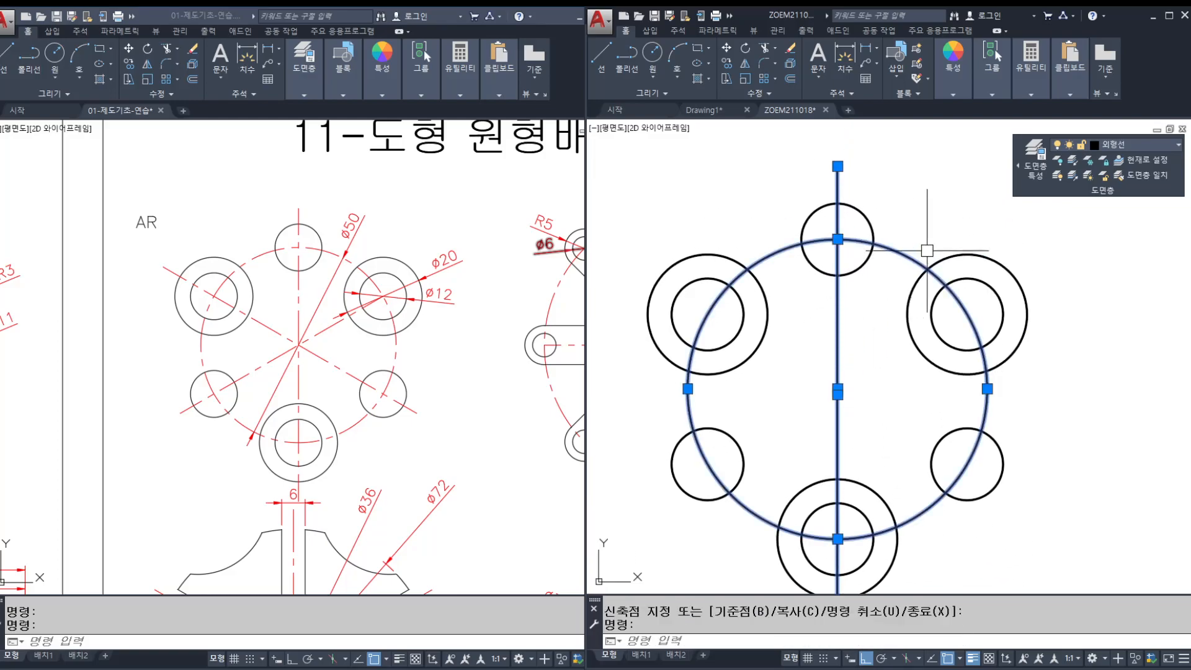
{"action": "left_click", "coordinate": [1123, 145]}
{"action": "left_click", "coordinate": [1117, 206]}
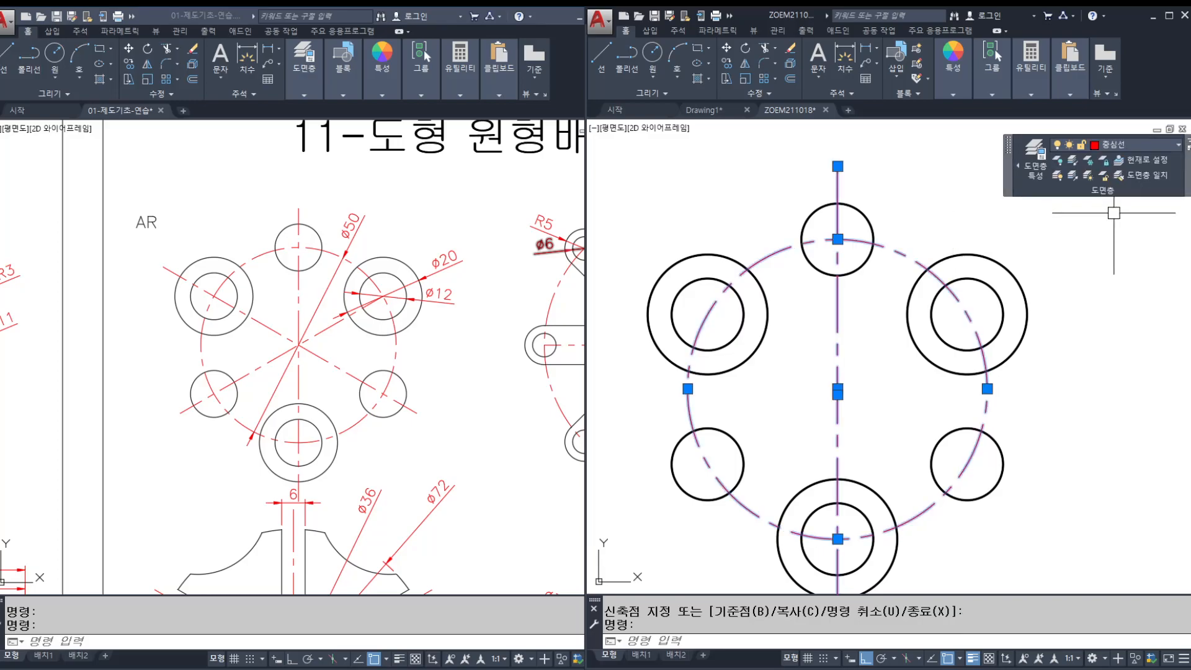
{"action": "key", "text": "Escape"}
{"action": "key", "text": "Escape"}
Step: Create a polar array of the vertical centre line around the base circle's centre with 3 items
{"action": "type", "text": "ar"}
{"action": "key", "text": "Return"}
{"action": "left_click", "coordinate": [838, 323]}
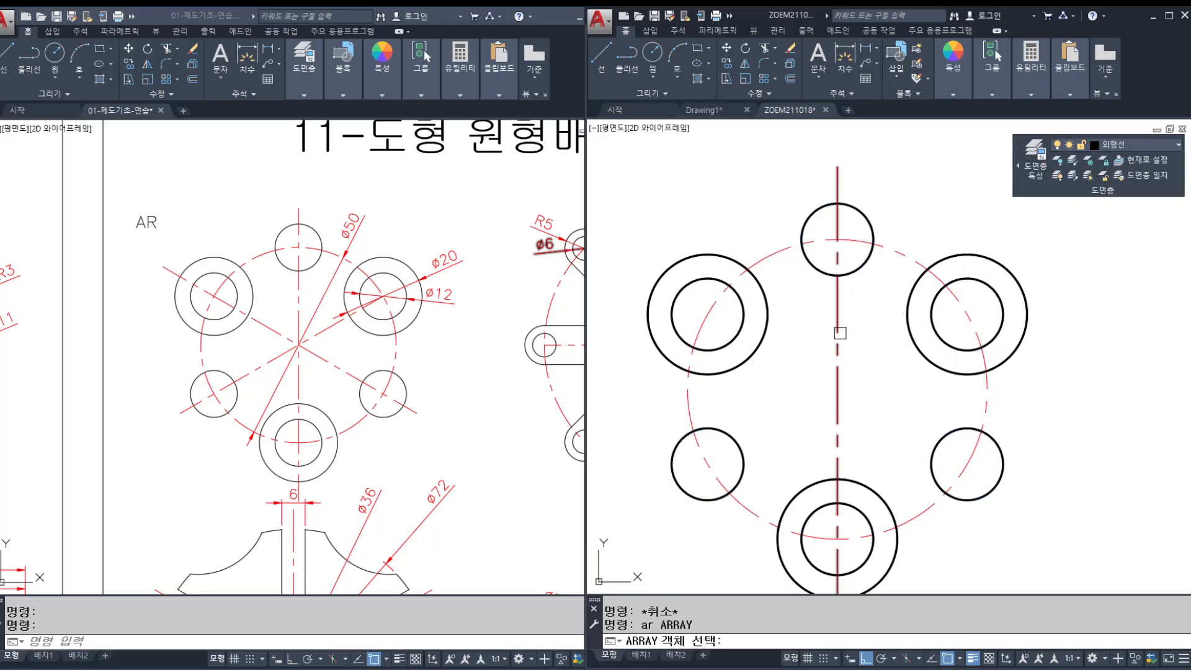
{"action": "key", "text": "Return"}
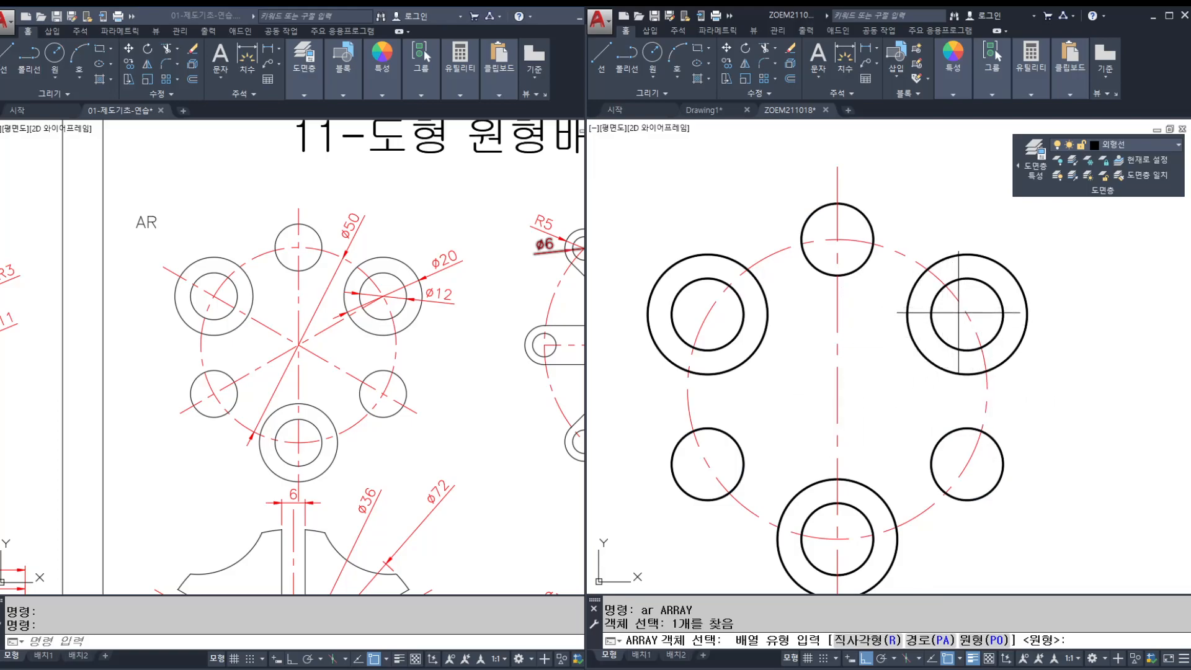
{"action": "type", "text": "po"}
{"action": "key", "text": "Return"}
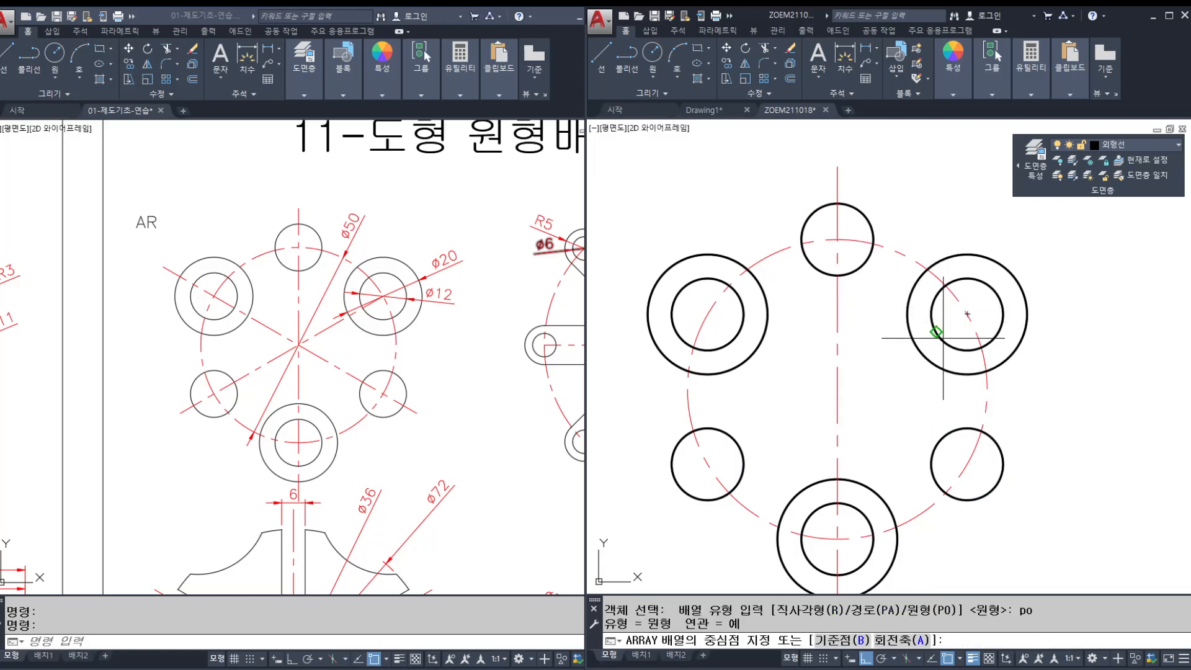
{"action": "left_click", "coordinate": [837, 390]}
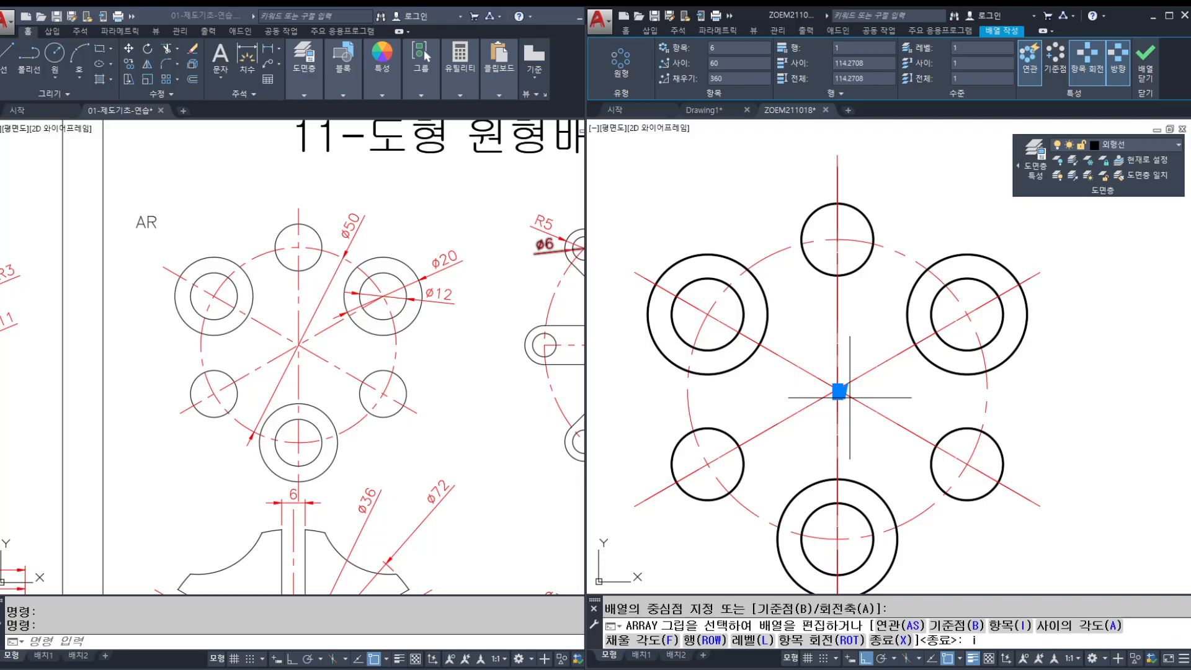
{"action": "key", "text": "Return"}
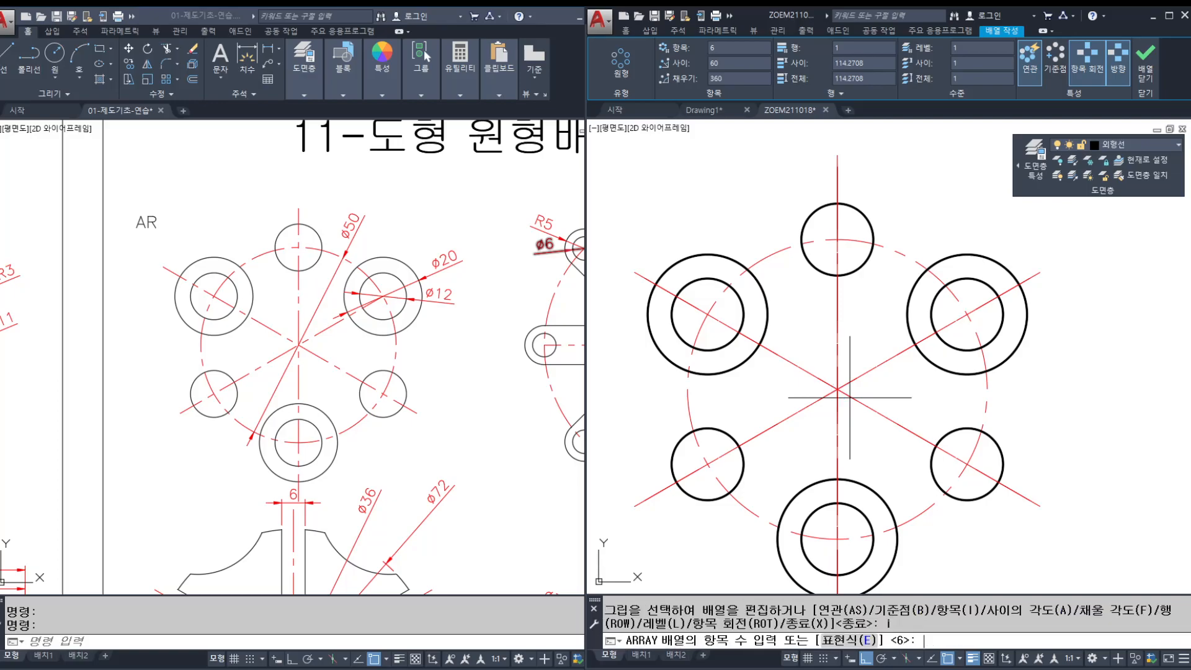
{"action": "type", "text": "3"}
{"action": "key", "text": "Return"}
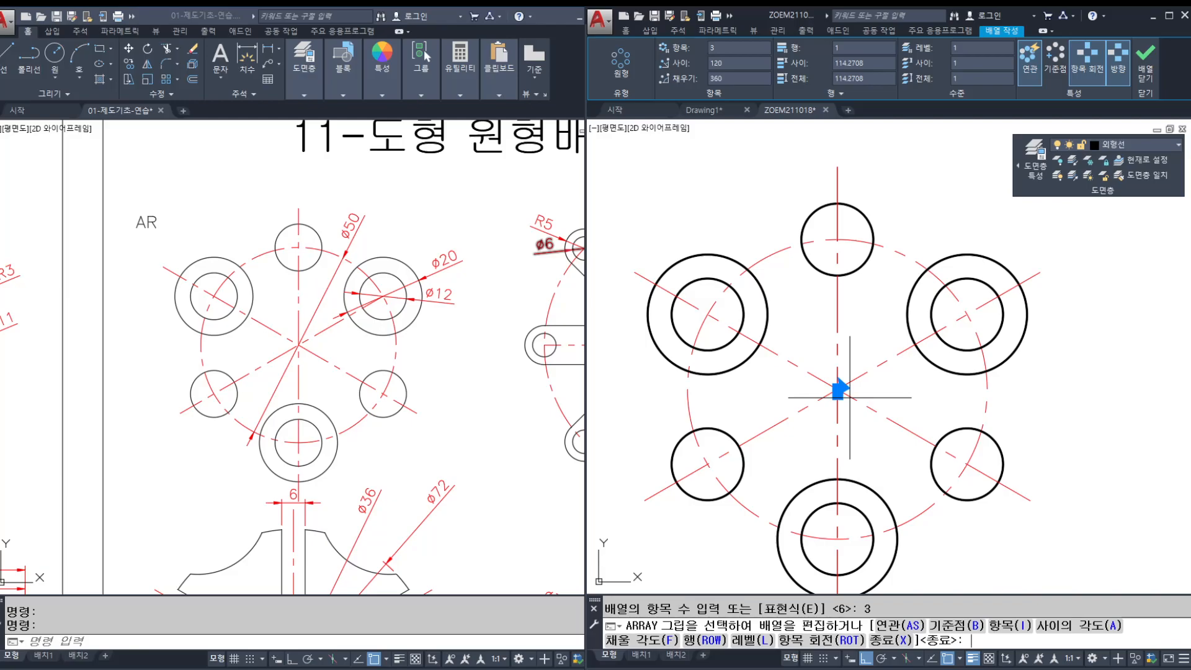
{"action": "mouse_move", "coordinate": [838, 161]}
{"action": "left_mouse_down", "text": "shift"}
{"action": "mouse_move", "coordinate": [848, 604]}
{"action": "mouse_move", "coordinate": [837, 605]}
{"action": "left_mouse_up", "text": "shift"}
{"action": "left_click_drag", "start_coordinate": [625, 507], "coordinate": [1042, 287]}
{"action": "left_click_drag", "start_coordinate": [635, 274], "coordinate": [1030, 499]}
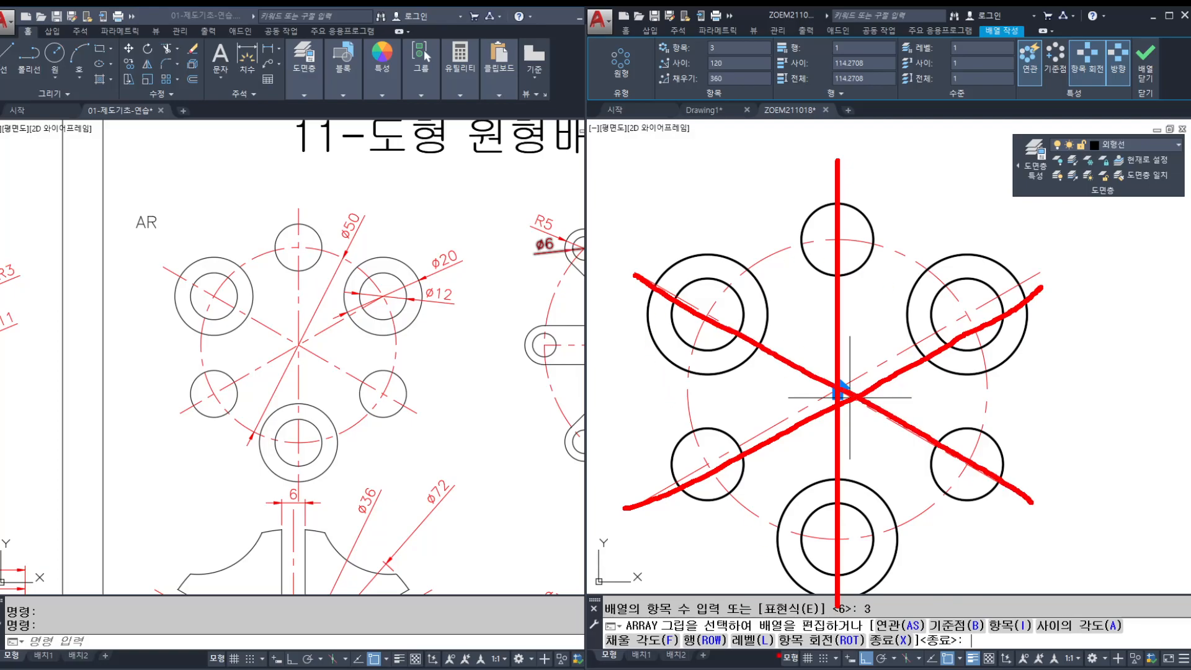
{"action": "key", "text": "Escape"}
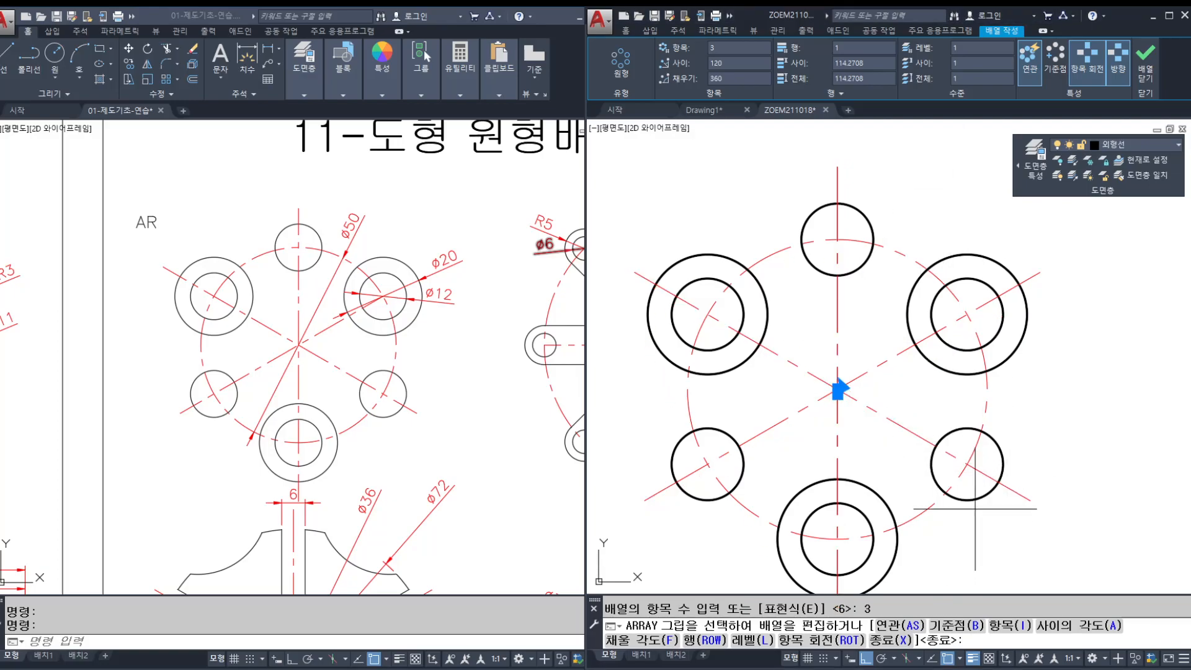
{"action": "key", "text": "Return"}
{"action": "middle_click_drag", "start_coordinate": [844, 437], "coordinate": [851, 427]}
{"action": "middle_click_drag", "start_coordinate": [951, 516], "coordinate": [955, 513]}
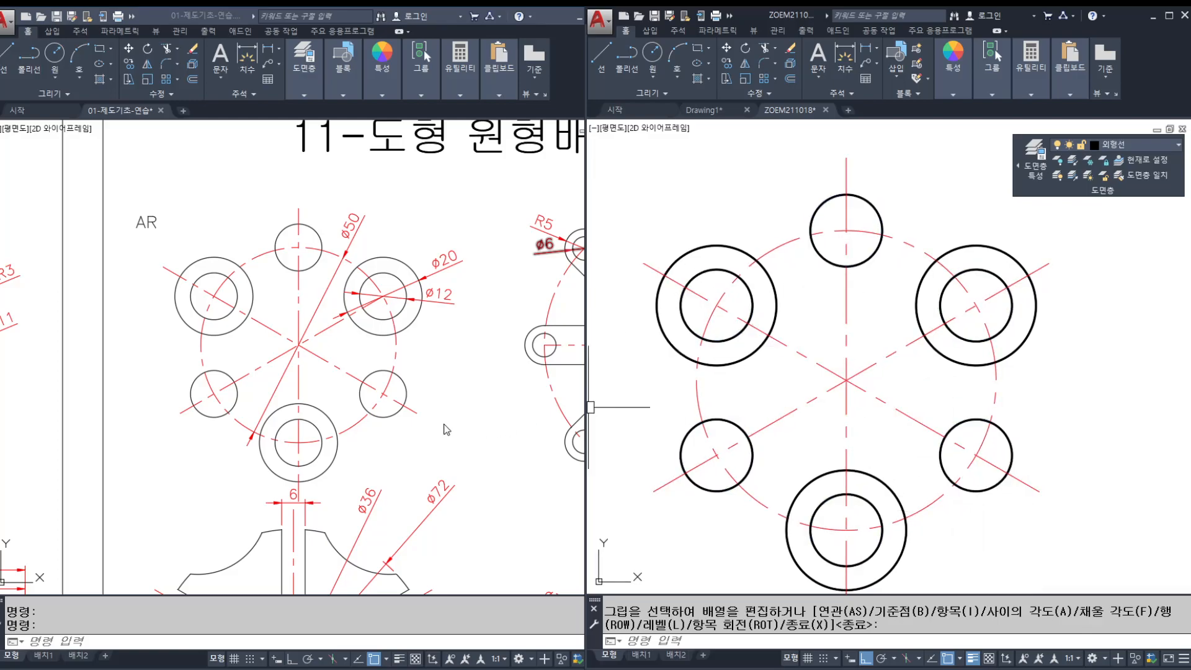
{"action": "middle_click_drag", "start_coordinate": [884, 402], "coordinate": [823, 403]}
{"action": "middle_click_drag", "start_coordinate": [1083, 400], "coordinate": [839, 401]}
{"action": "middle_click_drag", "start_coordinate": [971, 402], "coordinate": [750, 409]}
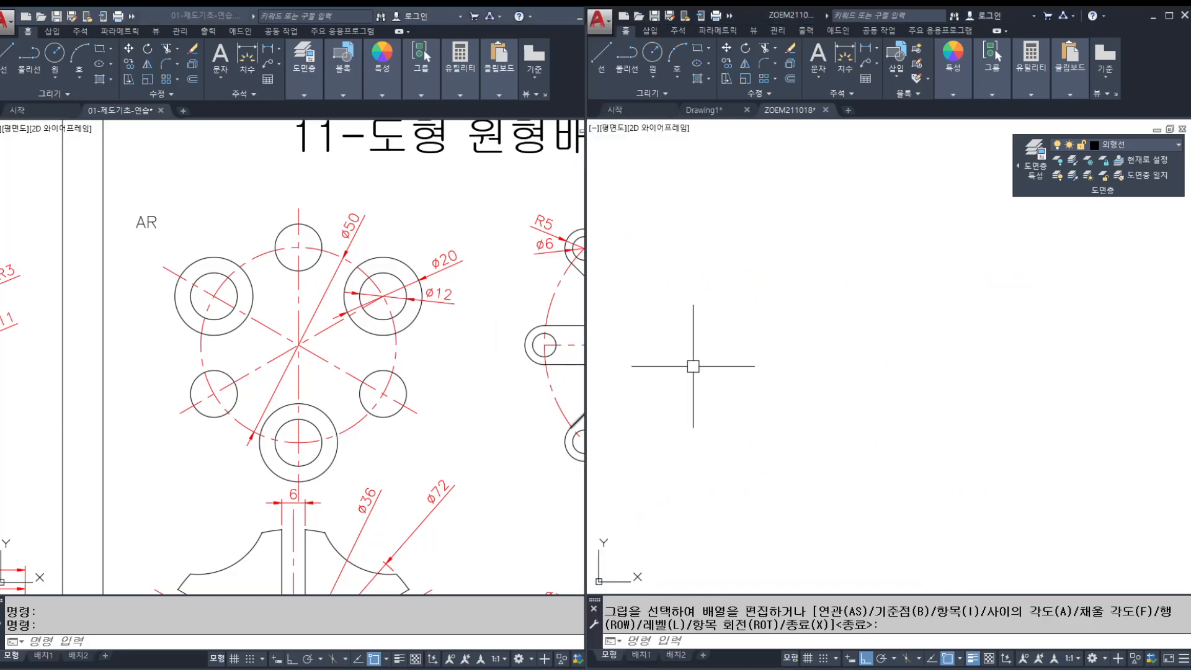
{"action": "left_click", "coordinate": [720, 364]}
{"action": "middle_click_drag", "start_coordinate": [685, 383], "coordinate": [949, 385]}
{"action": "scroll", "coordinate": [975, 384], "scroll_direction": "down", "scroll_amount": 2}
{"action": "scroll", "coordinate": [867, 394], "scroll_direction": "up", "scroll_amount": 2}
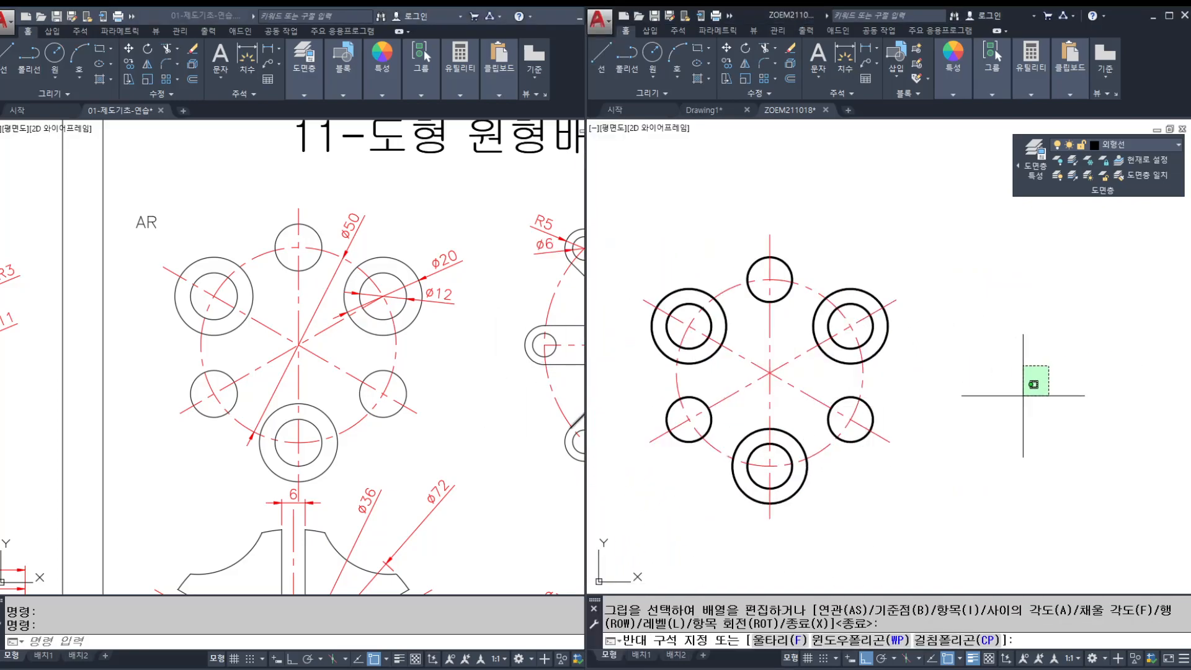
{"action": "left_click", "coordinate": [1040, 392]}
{"action": "scroll", "coordinate": [747, 384], "scroll_direction": "up", "scroll_amount": 2}
{"action": "left_click_drag", "start_coordinate": [818, 357], "coordinate": [979, 259], "text": "shift"}
{"action": "mouse_move", "coordinate": [915, 281]}
{"action": "left_mouse_down"}
{"action": "mouse_move", "coordinate": [639, 406]}
{"action": "mouse_move", "coordinate": [793, 440]}
{"action": "mouse_move", "coordinate": [833, 464]}
{"action": "left_mouse_up"}
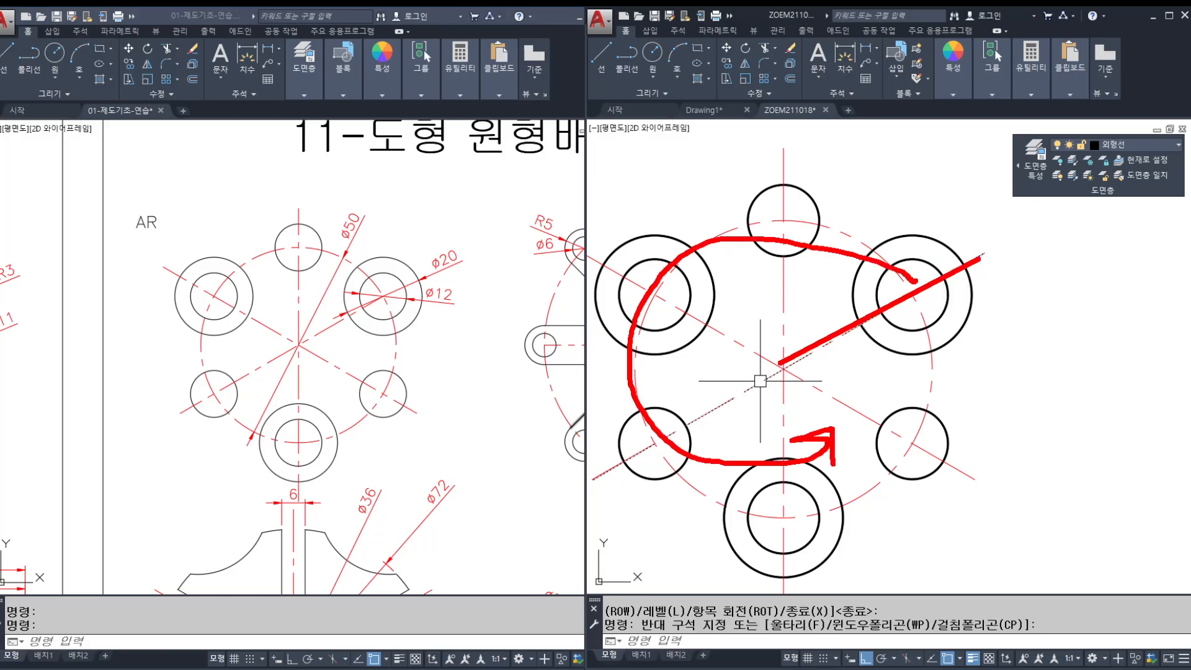
{"action": "key", "text": "Escape"}
Step: Draw a 28 by 28 square in the empty area beside the finished circular pattern
{"action": "scroll", "coordinate": [1003, 419], "scroll_direction": "down", "scroll_amount": 2}
{"action": "middle_click_drag", "start_coordinate": [1021, 410], "coordinate": [839, 387]}
{"action": "middle_click_drag", "start_coordinate": [1011, 386], "coordinate": [802, 379]}
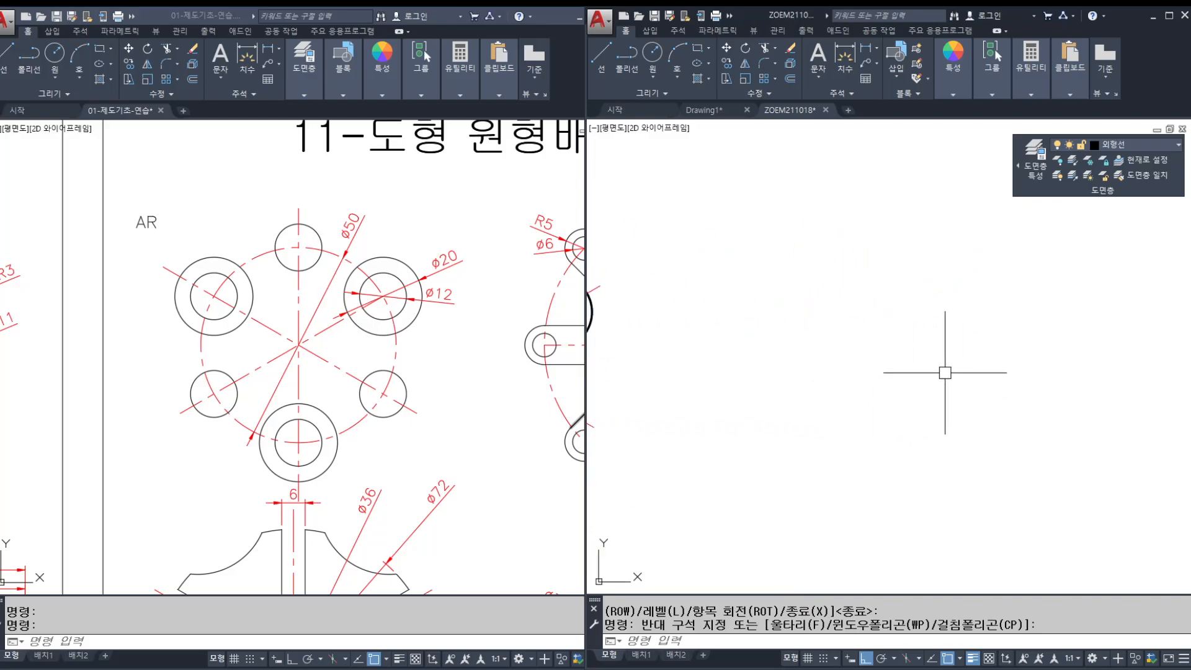
{"action": "mouse_move", "coordinate": [917, 373]}
{"action": "middle_mouse_down"}
{"action": "mouse_move", "coordinate": [1172, 383]}
{"action": "mouse_move", "coordinate": [736, 371]}
{"action": "middle_mouse_up"}
{"action": "middle_click_drag", "start_coordinate": [499, 388], "coordinate": [218, 392]}
{"action": "middle_click_drag", "start_coordinate": [384, 403], "coordinate": [294, 410]}
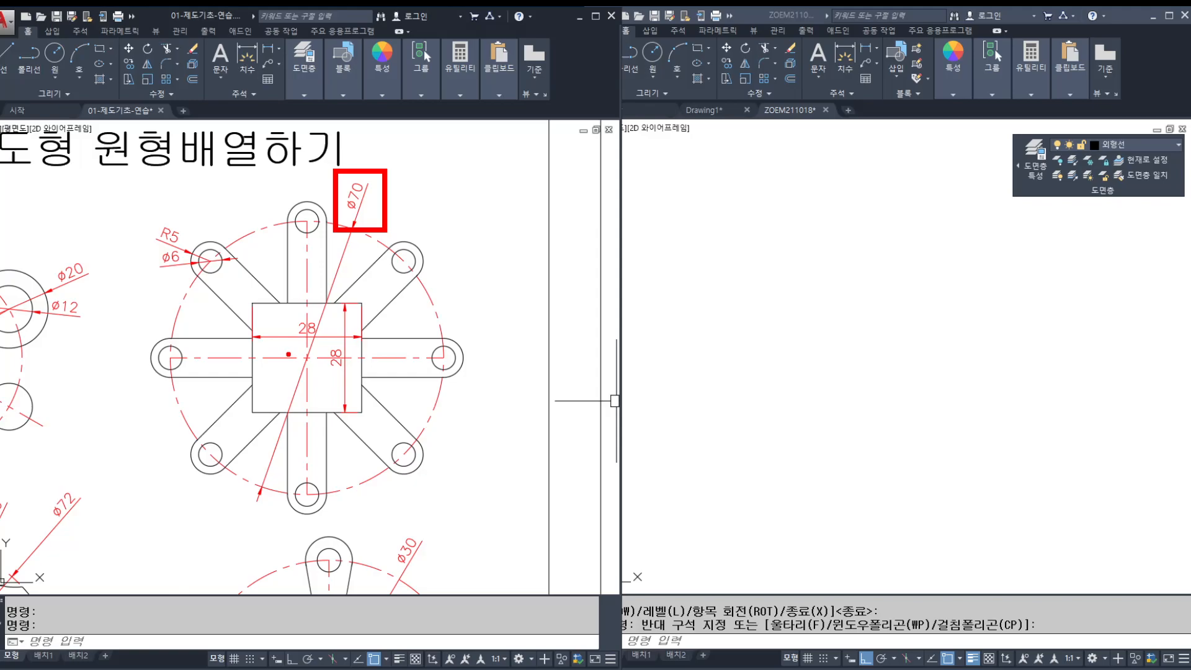
{"action": "left_click", "coordinate": [835, 344]}
{"action": "key", "text": "Escape"}
{"action": "key", "text": "Escape"}
{"action": "type", "text": "rec"}
{"action": "key", "text": "Return"}
{"action": "left_click", "coordinate": [823, 398]}
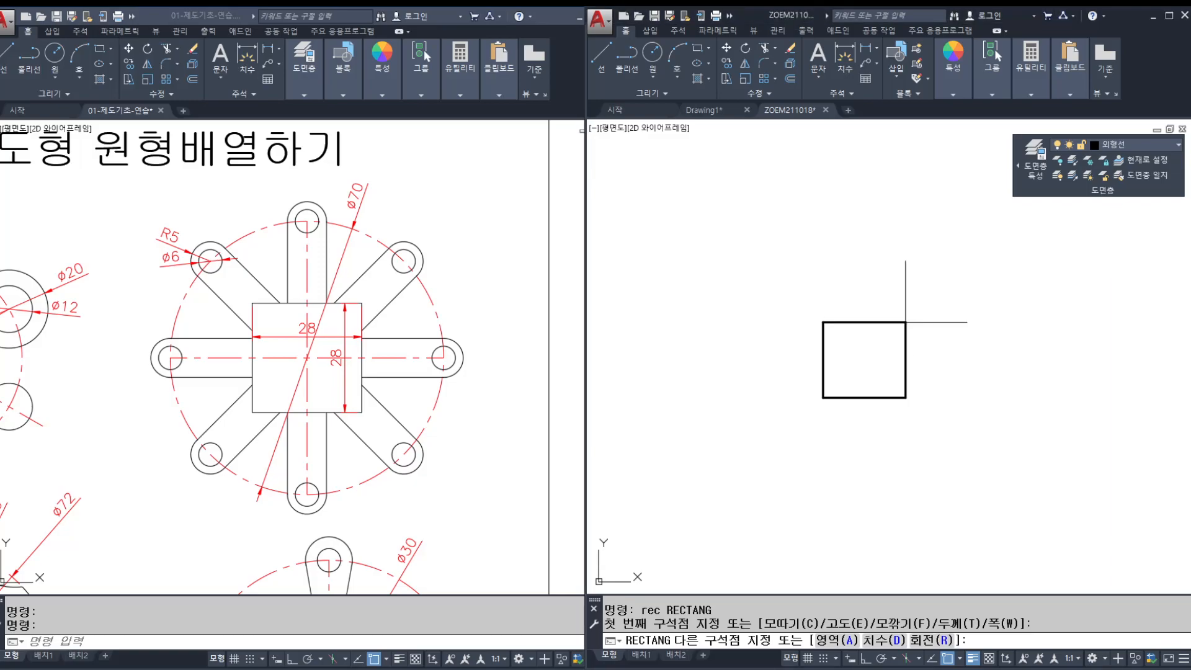
{"action": "type", "text": "@28,28"}
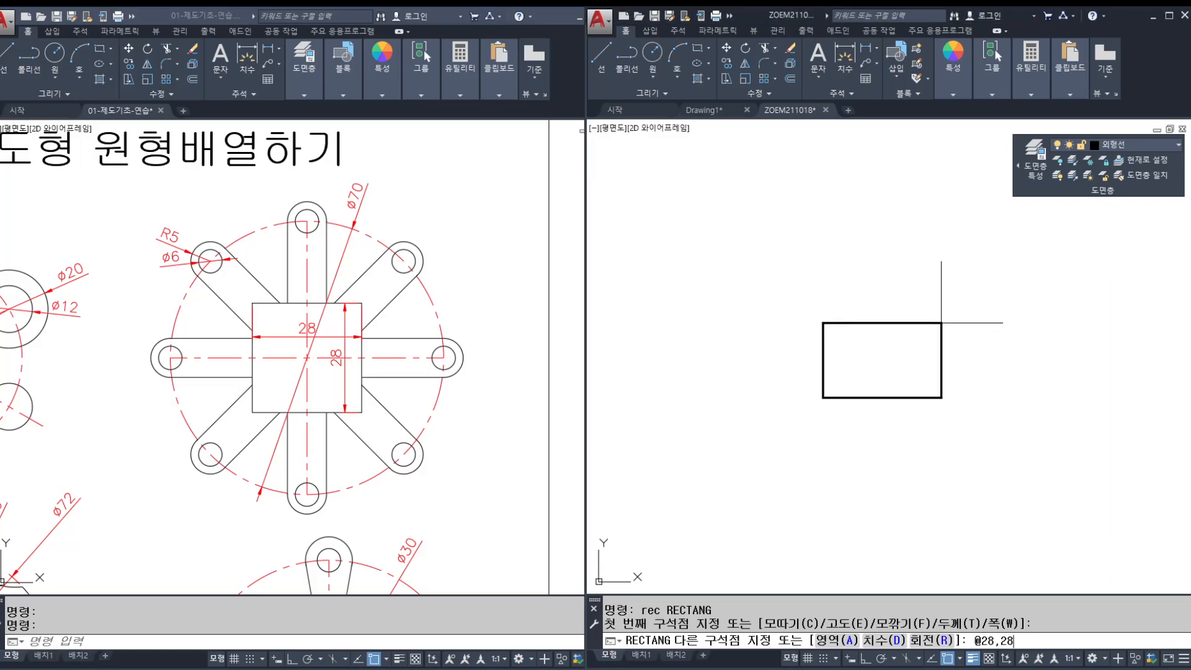
{"action": "key", "text": "Return"}
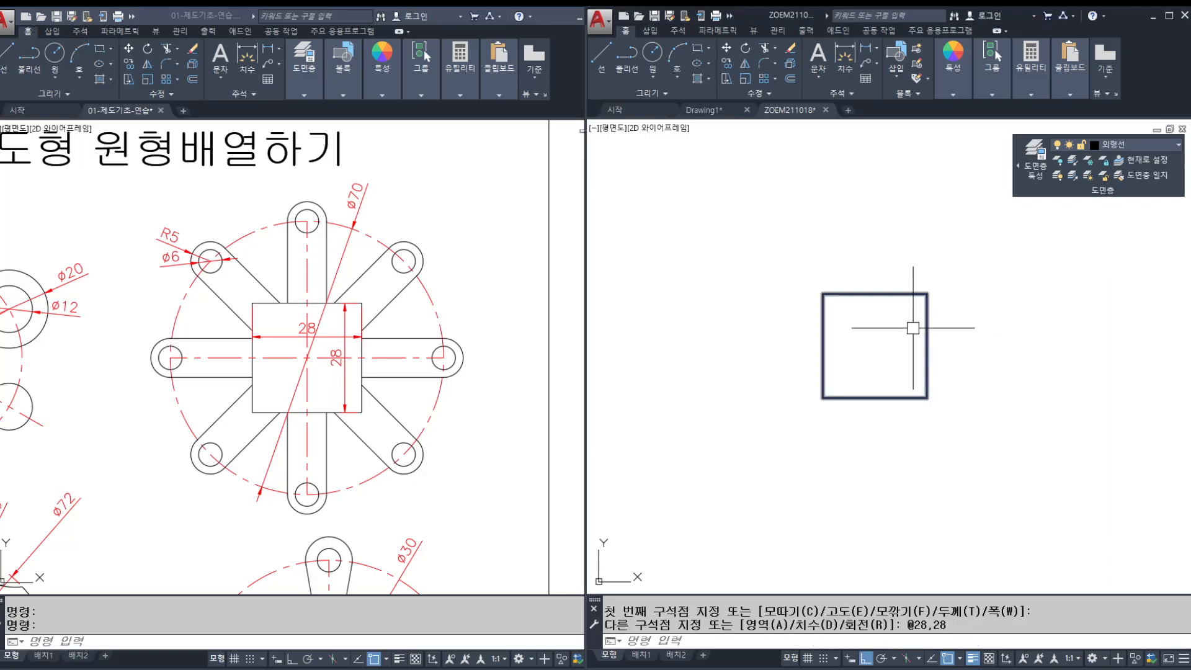
Step: Draw a diagonal line from the square's lower-left corner to its upper-right corner
{"action": "key", "text": "Escape"}
{"action": "key", "text": "Escape"}
{"action": "type", "text": "l"}
{"action": "key", "text": "Return"}
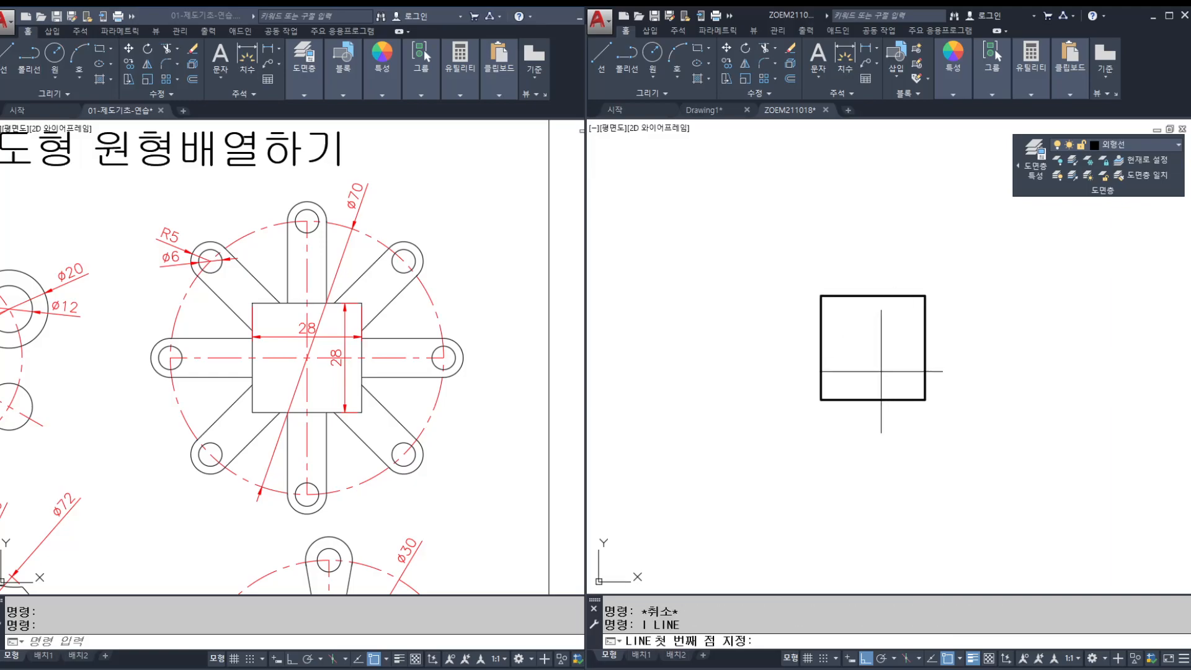
{"action": "left_click", "coordinate": [821, 400]}
{"action": "left_click", "coordinate": [926, 295]}
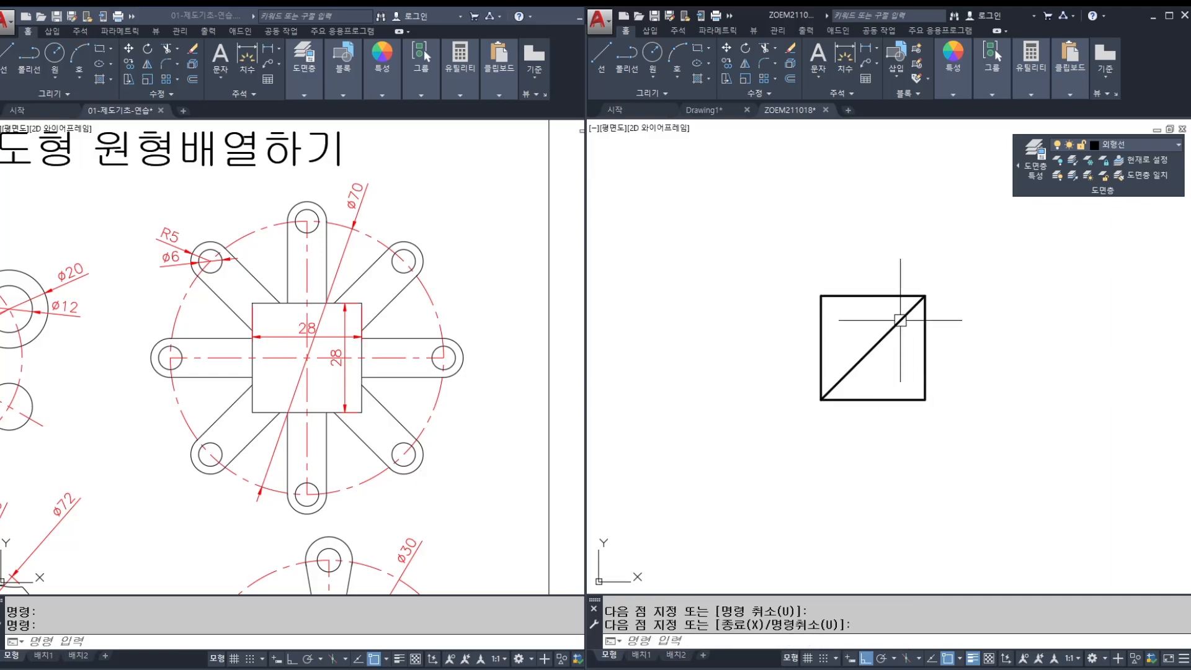
{"action": "key", "text": "Escape"}
{"action": "key", "text": "Escape"}
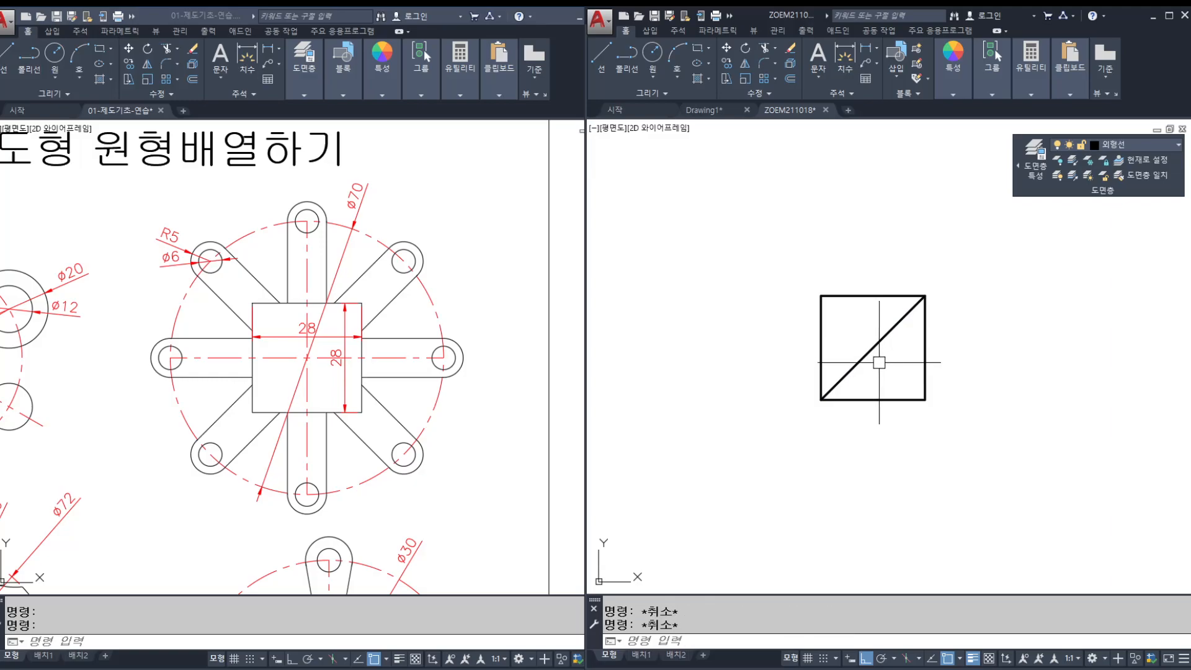
Step: Draw a diameter-70 circle centred on the midpoint of the square's diagonal
{"action": "type", "text": "c"}
{"action": "key", "text": "Return"}
{"action": "left_click", "coordinate": [873, 348]}
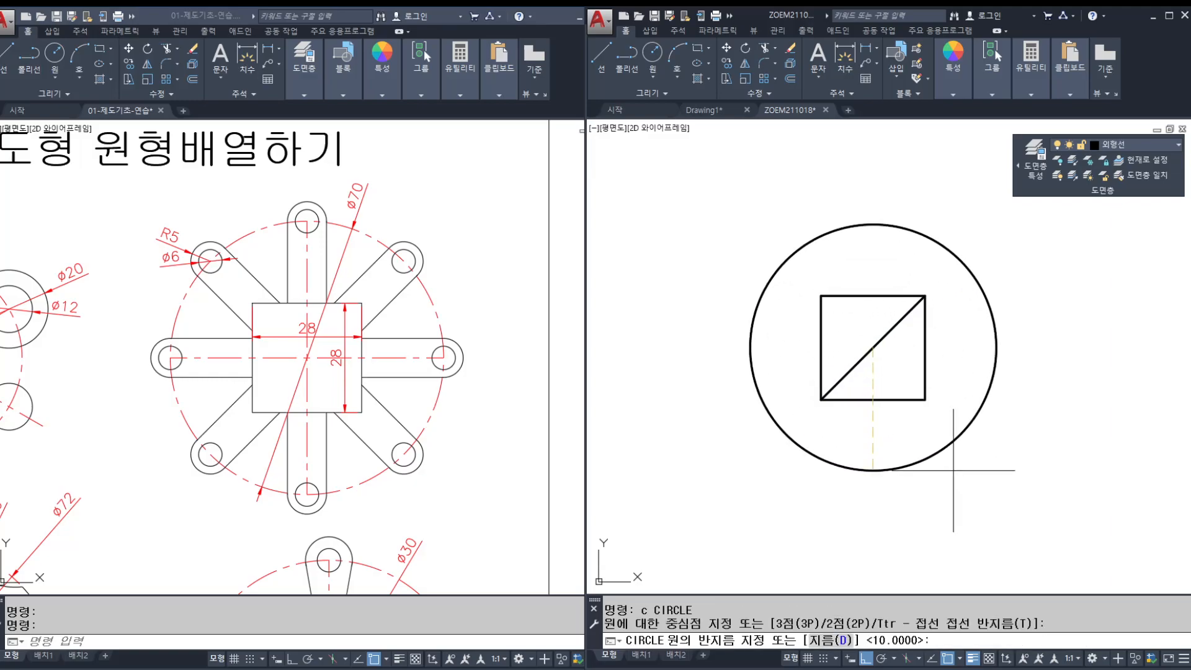
{"action": "type", "text": "d"}
{"action": "key", "text": "Return"}
{"action": "type", "text": "7"}
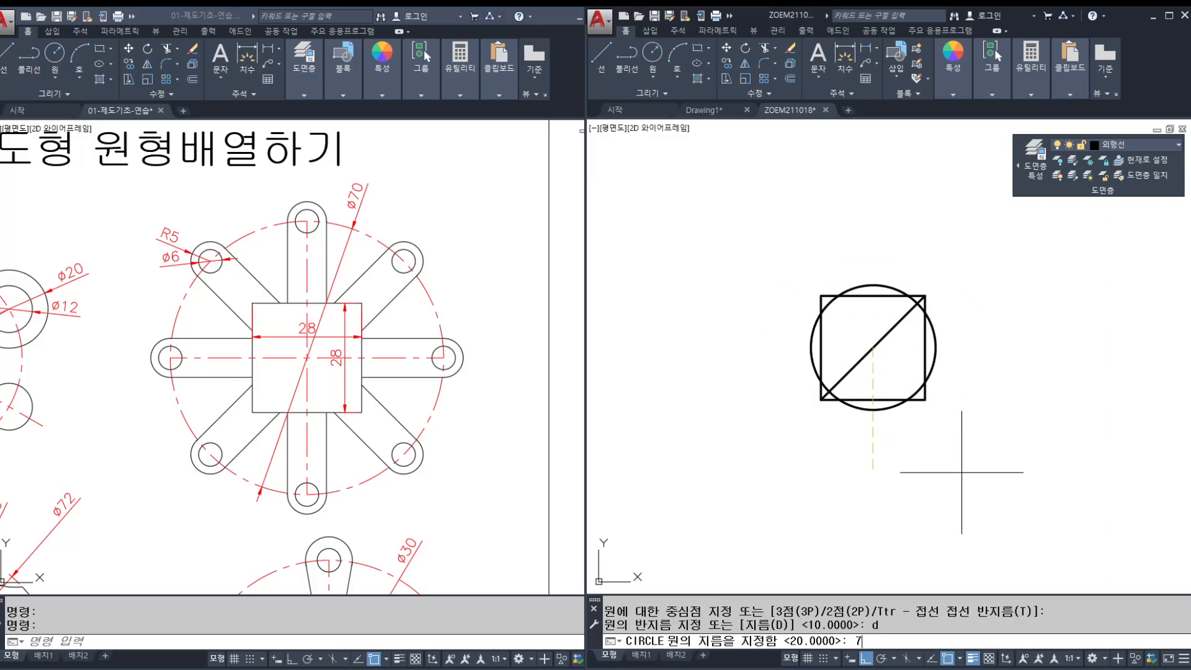
{"action": "type", "text": "0"}
{"action": "key", "text": "Return"}
{"action": "middle_click_drag", "start_coordinate": [936, 390], "coordinate": [906, 401]}
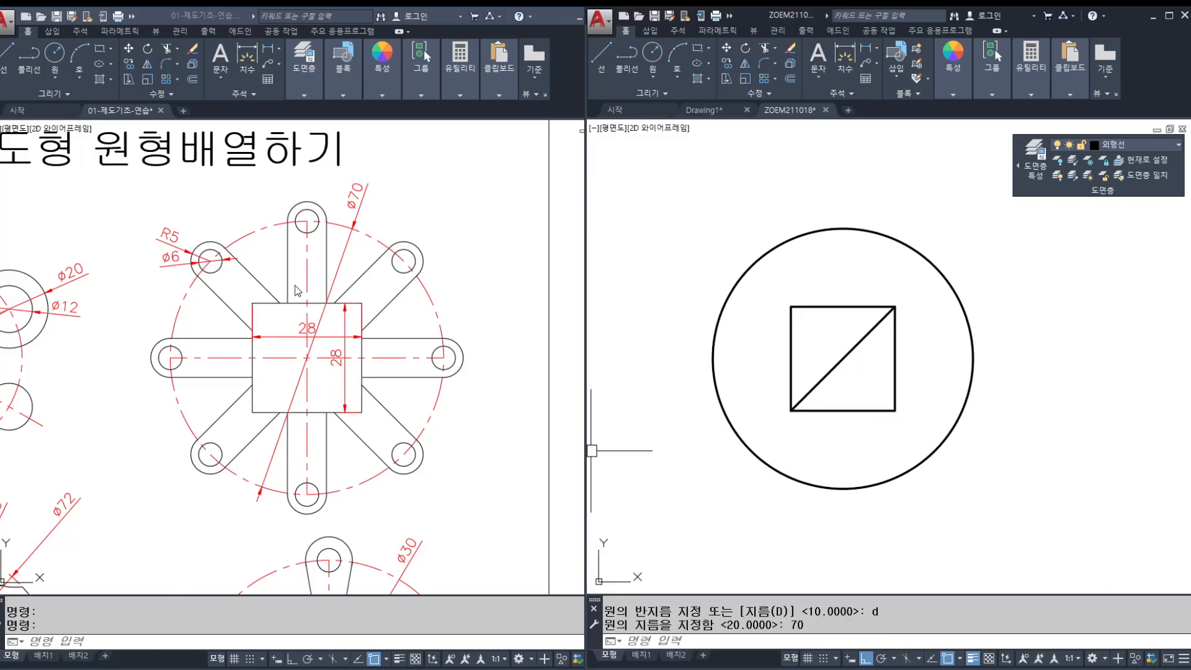
{"action": "mouse_move", "coordinate": [290, 271]}
{"action": "left_mouse_down"}
{"action": "mouse_move", "coordinate": [327, 209]}
{"action": "mouse_move", "coordinate": [327, 310]}
{"action": "left_mouse_up"}
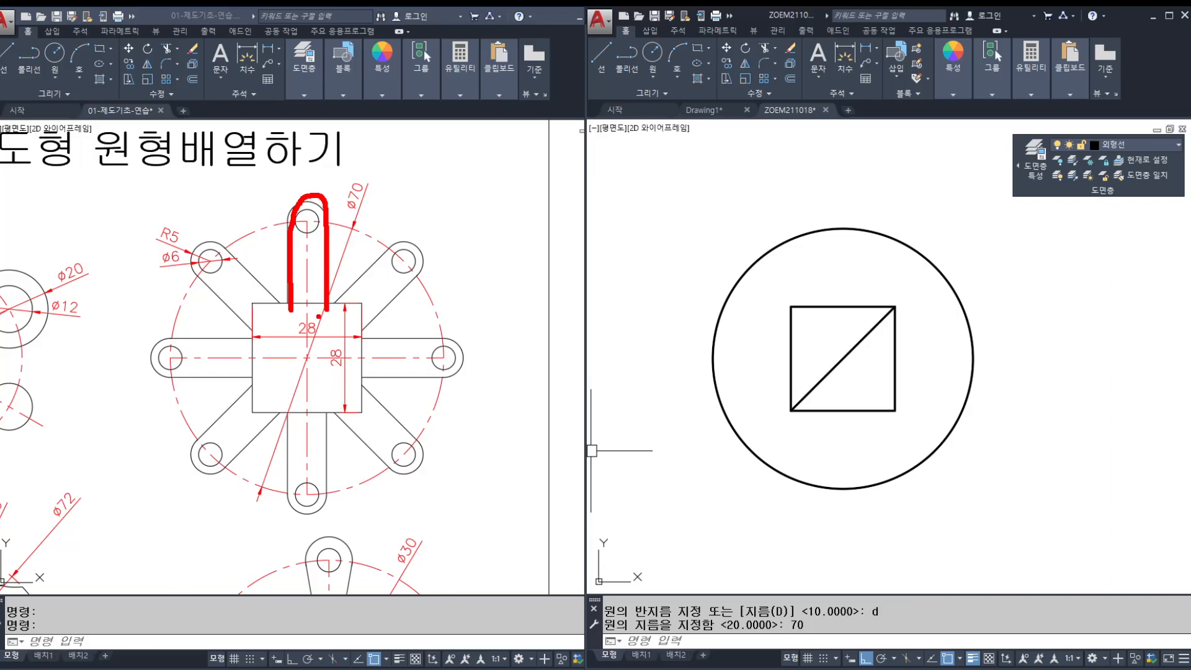
{"action": "key", "text": "Escape"}
{"action": "key", "text": "Escape"}
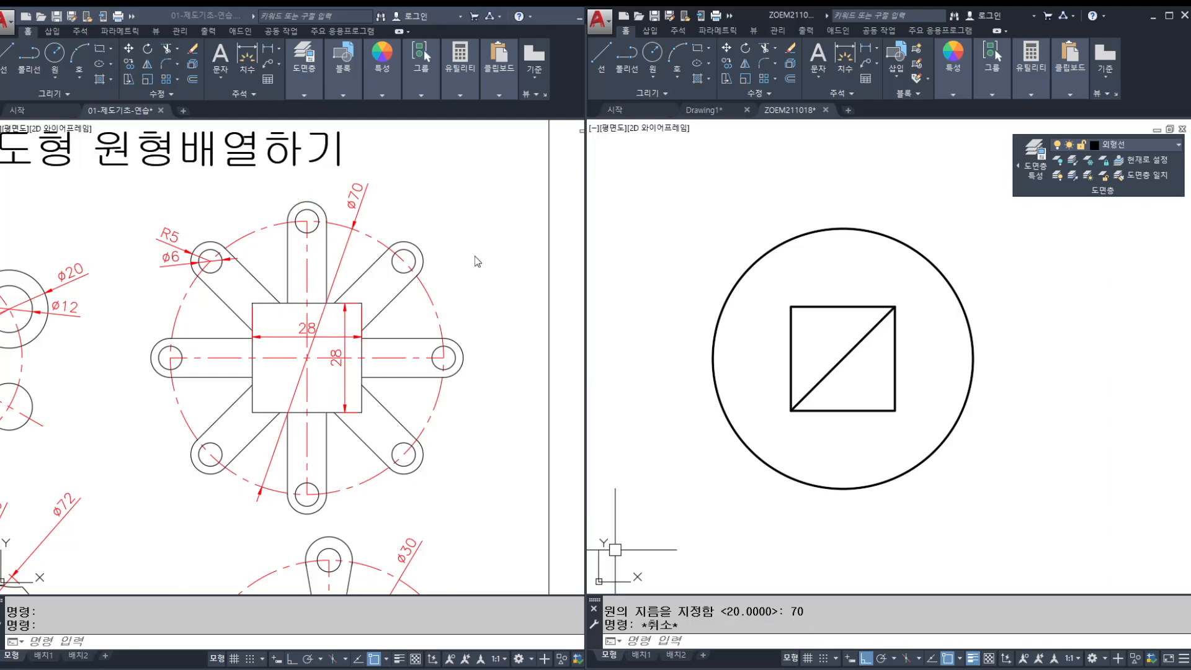
{"action": "left_click_drag", "start_coordinate": [289, 222], "coordinate": [294, 501]}
{"action": "mouse_move", "coordinate": [340, 459]}
{"action": "left_mouse_down"}
{"action": "mouse_move", "coordinate": [345, 260]}
{"action": "mouse_move", "coordinate": [300, 210]}
{"action": "left_mouse_up"}
{"action": "key", "text": "Escape"}
{"action": "key", "text": "Escape"}
Step: Draw a diameter-6 circle centred on the top quadrant of the diameter-70 circle
{"action": "type", "text": "c"}
{"action": "key", "text": "Return"}
{"action": "left_click", "coordinate": [844, 229]}
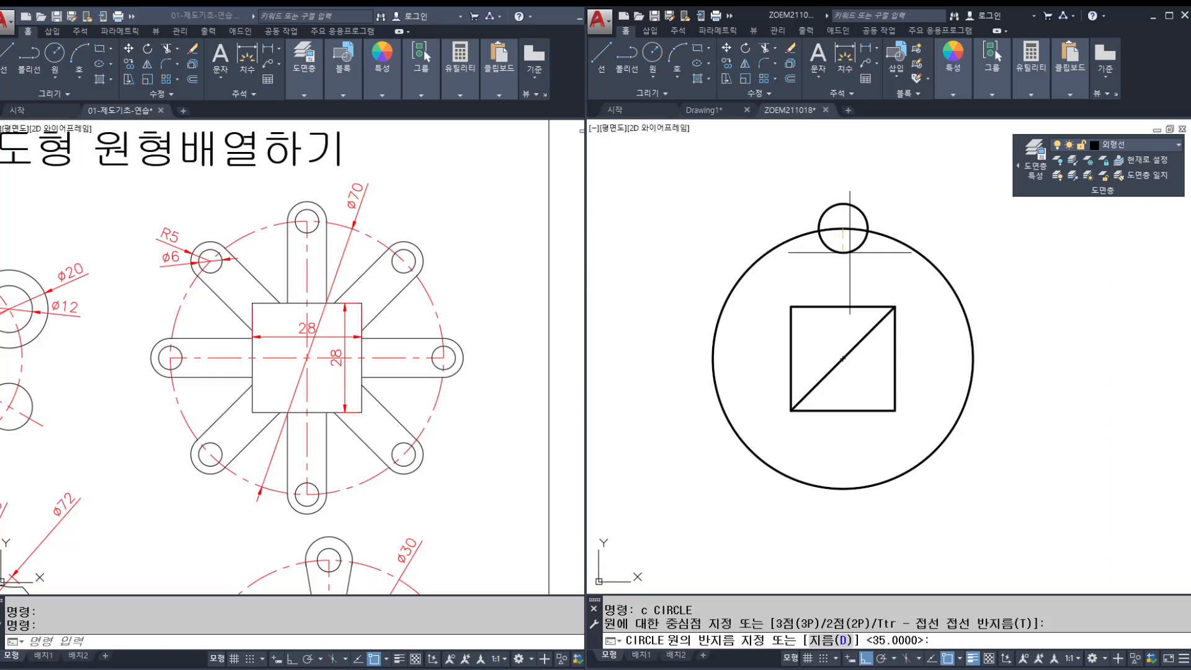
{"action": "type", "text": "d"}
{"action": "key", "text": "Return"}
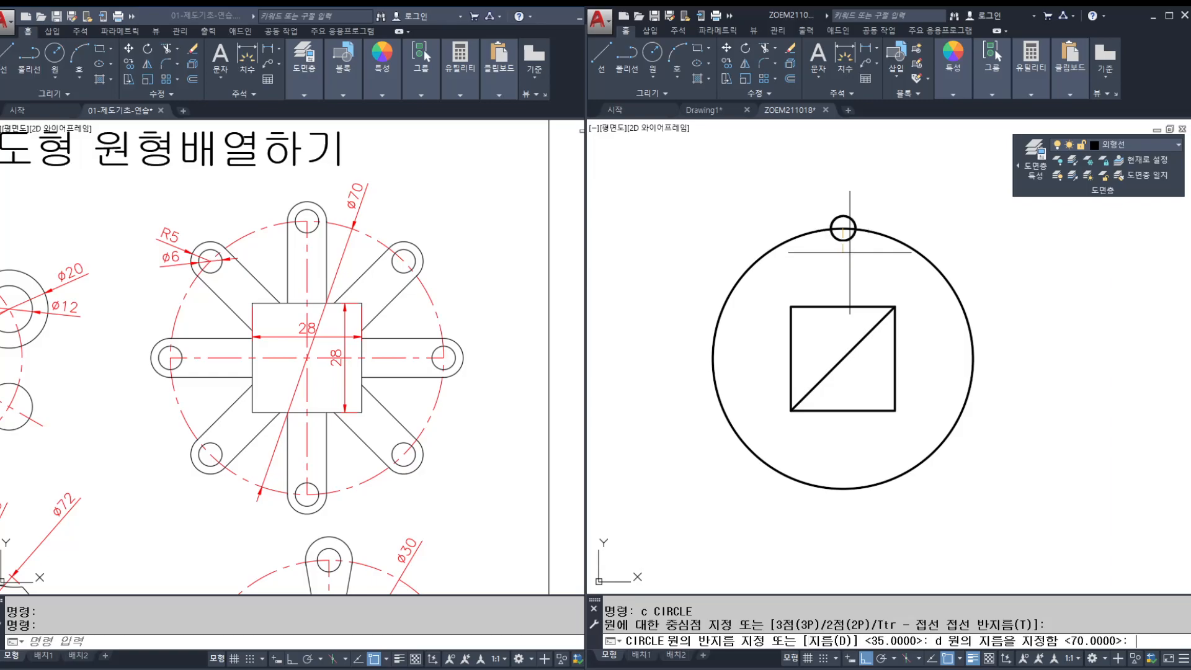
{"action": "type", "text": "6"}
{"action": "key", "text": "Return"}
Step: Draw a diameter-6 circle centred on the bottom quadrant of the diameter-70 circle
{"action": "key", "text": "Return"}
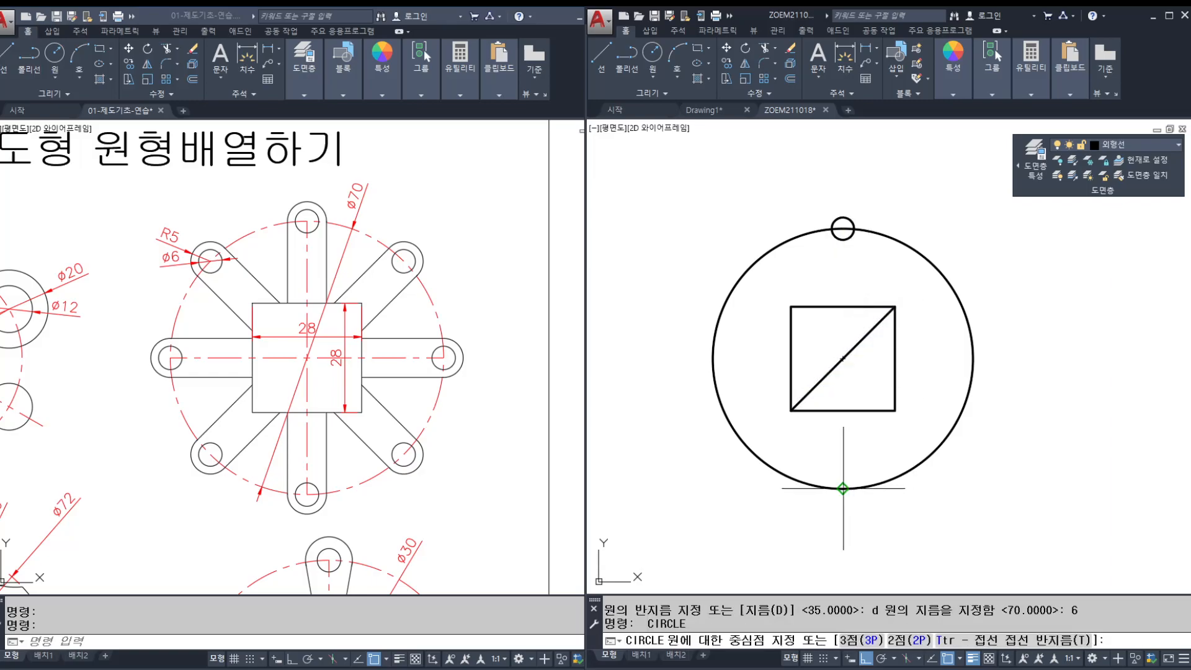
{"action": "left_click", "coordinate": [843, 489]}
{"action": "type", "text": "d"}
{"action": "key", "text": "Return"}
{"action": "type", "text": "6"}
{"action": "key", "text": "Return"}
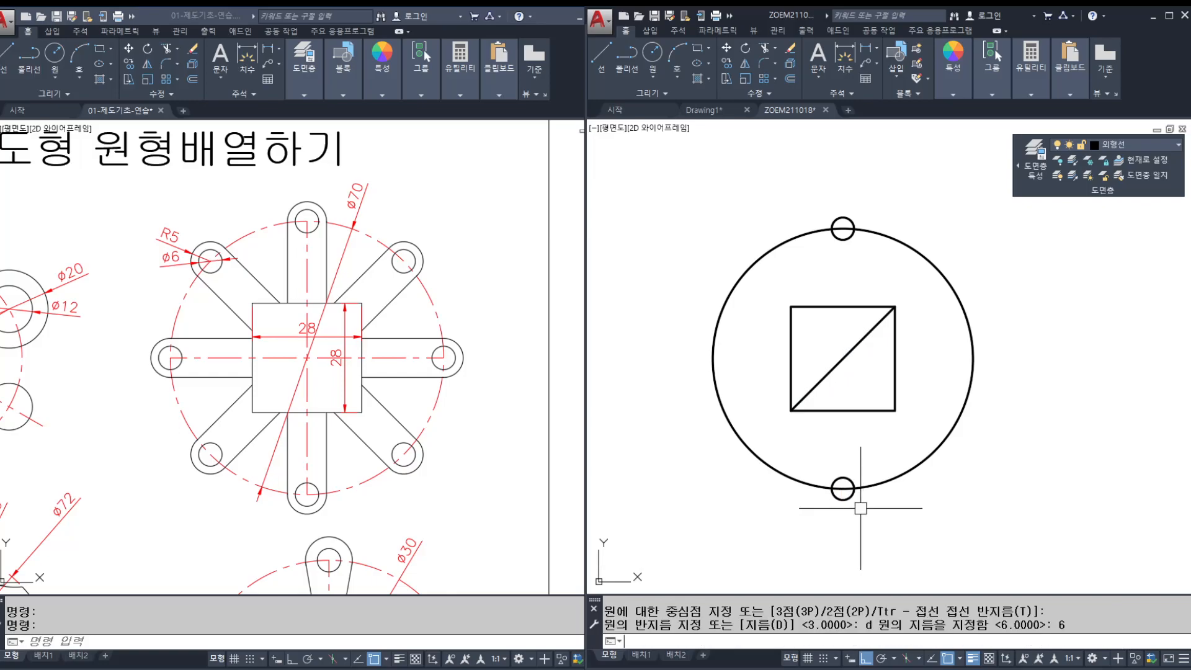
Step: Draw radius-5 circles concentric with the bottom and top diameter-6 circles
{"action": "key", "text": "Return"}
{"action": "left_click", "coordinate": [843, 489]}
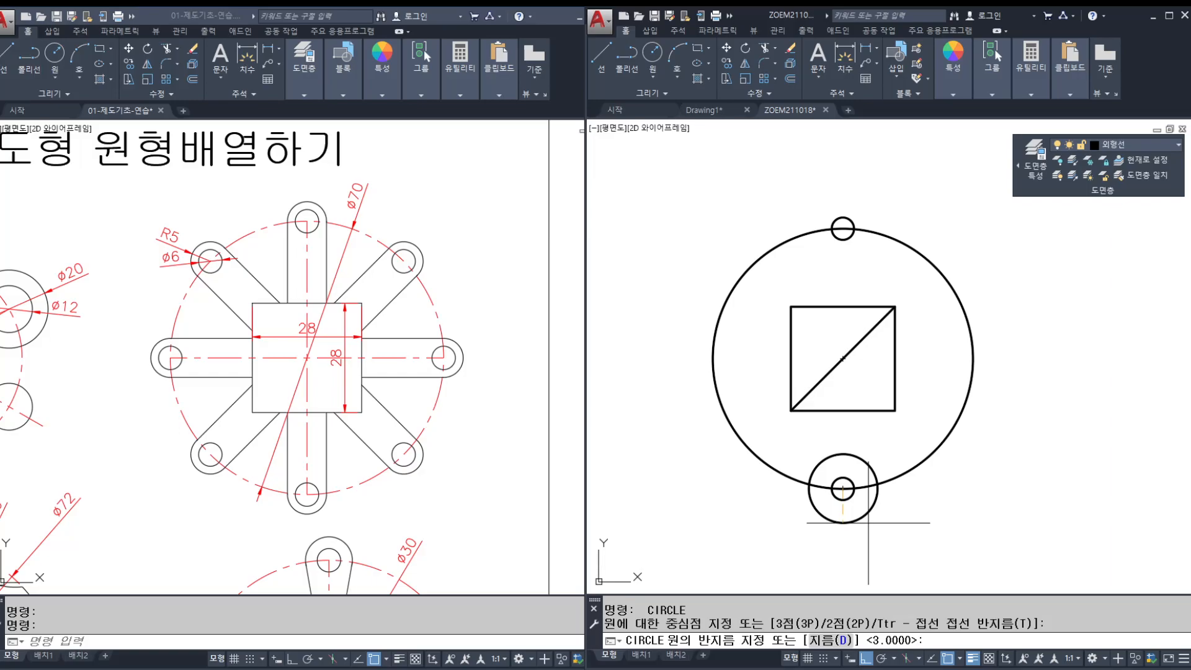
{"action": "type", "text": "5"}
{"action": "key", "text": "Return"}
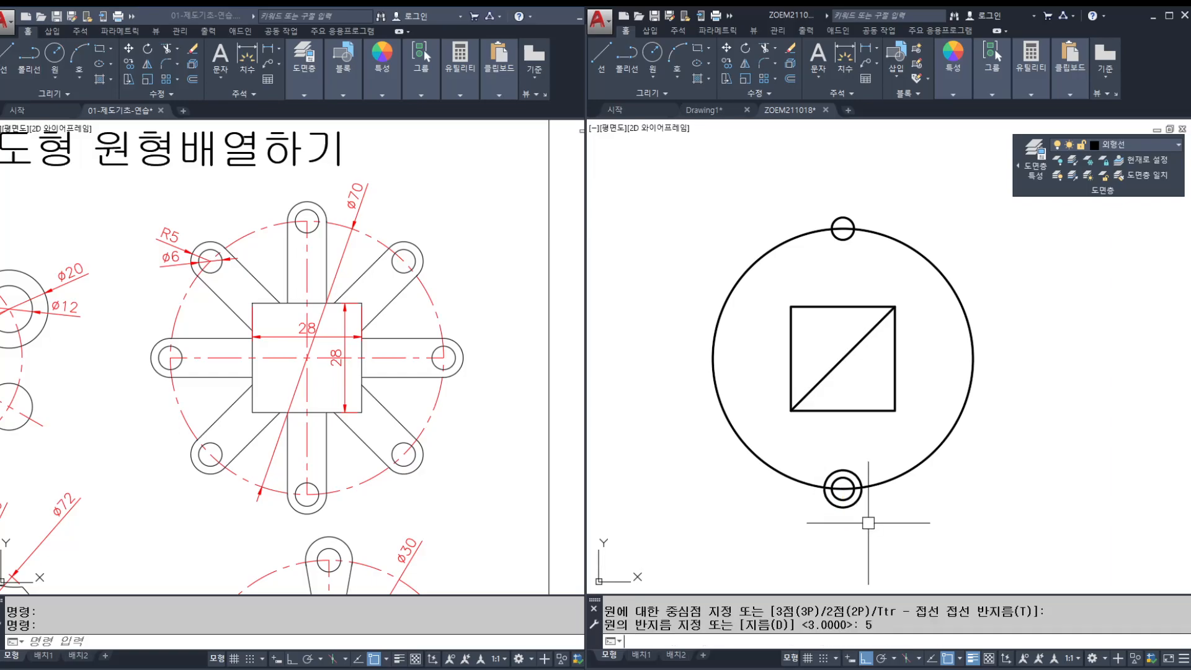
{"action": "key", "text": "Return"}
{"action": "left_click", "coordinate": [844, 229]}
{"action": "type", "text": "5"}
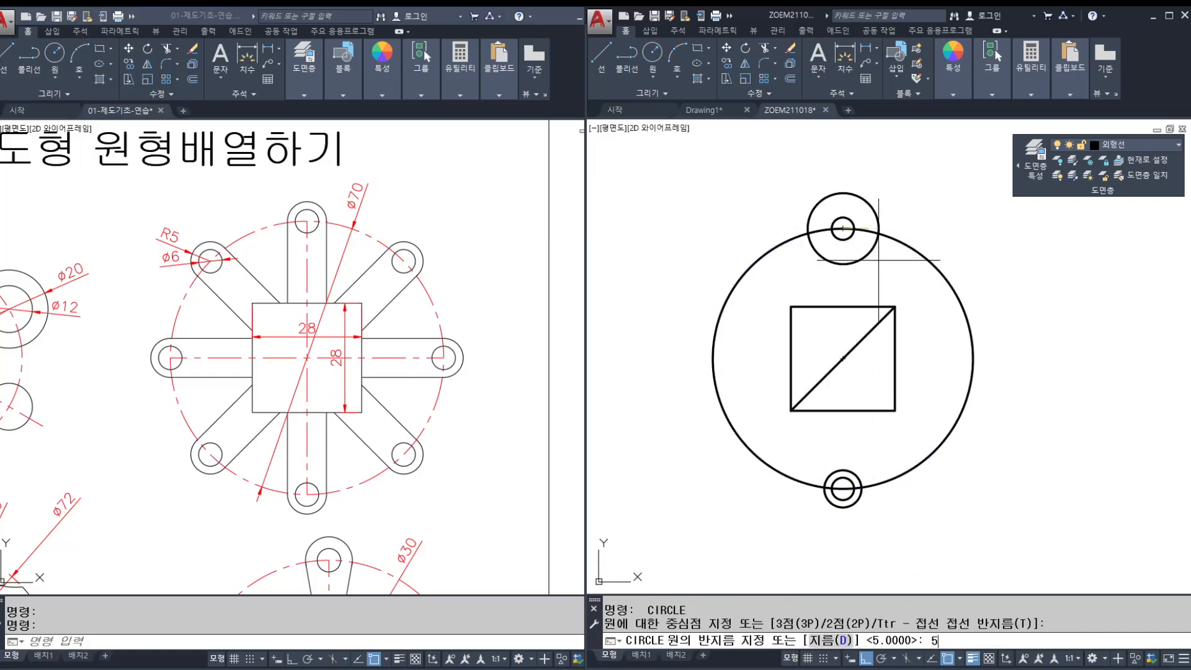
{"action": "key", "text": "Return"}
{"action": "key", "text": "Escape"}
{"action": "key", "text": "Escape"}
Step: Draw two vertical lines joining the left quadrants and the right quadrants of the upper and lower radius-5 circles
{"action": "type", "text": "l"}
{"action": "key", "text": "Return"}
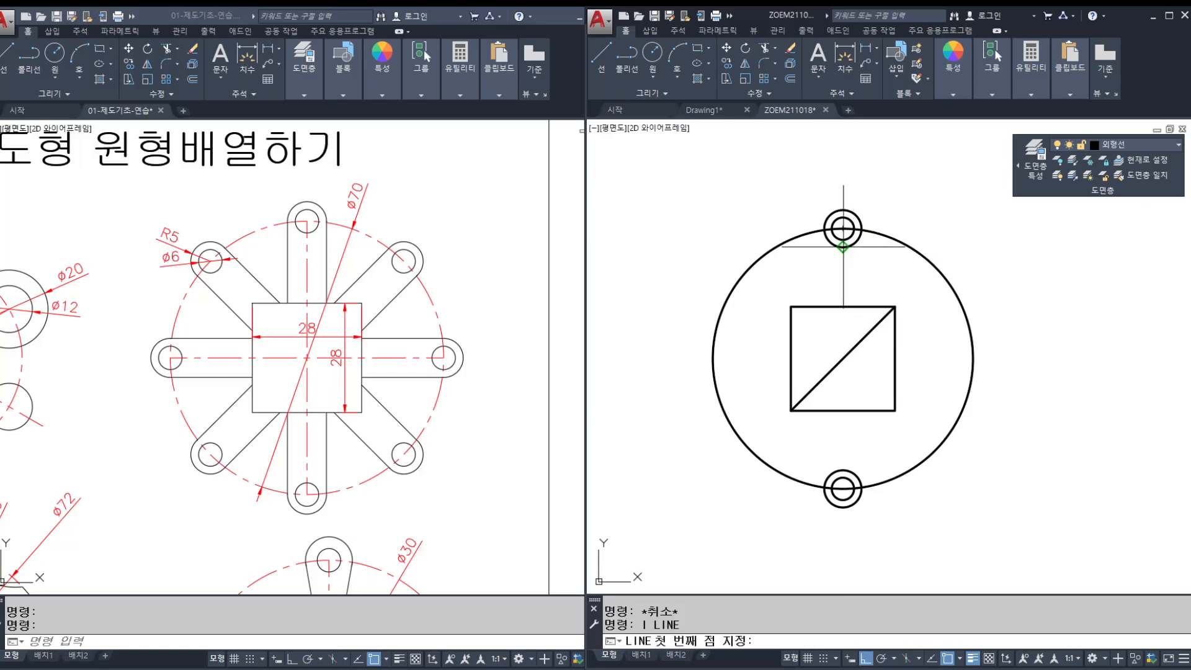
{"action": "left_click", "coordinate": [825, 228]}
{"action": "left_click", "coordinate": [843, 489]}
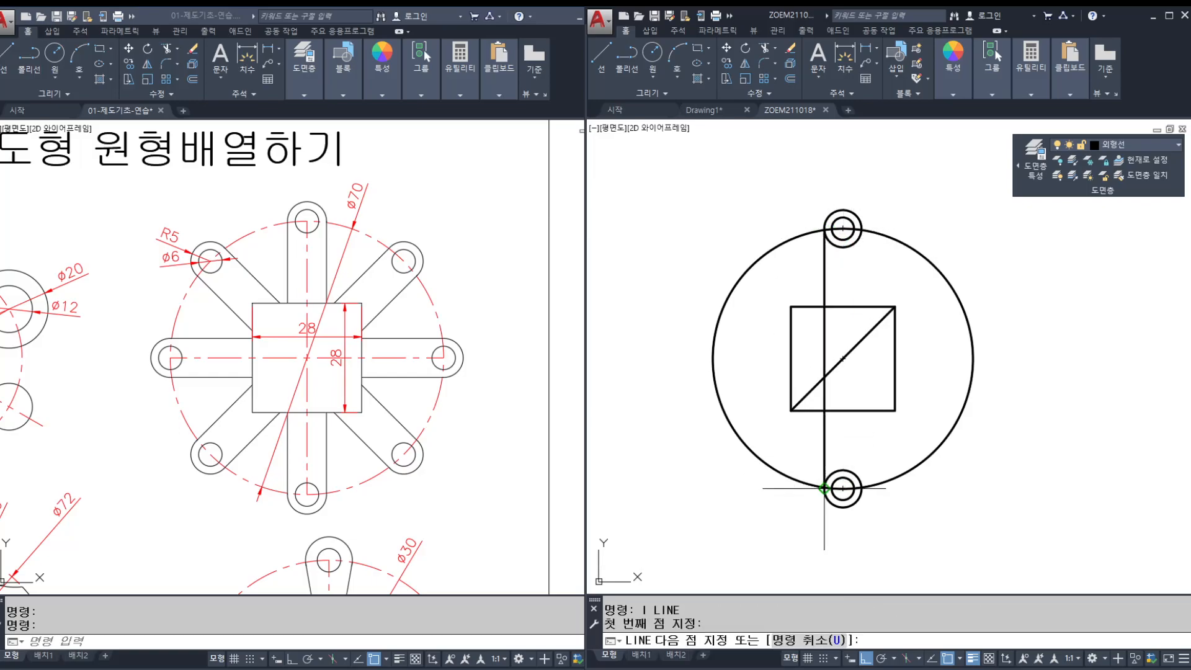
{"action": "key", "text": "Return"}
{"action": "key", "text": "Return"}
{"action": "left_click", "coordinate": [862, 228]}
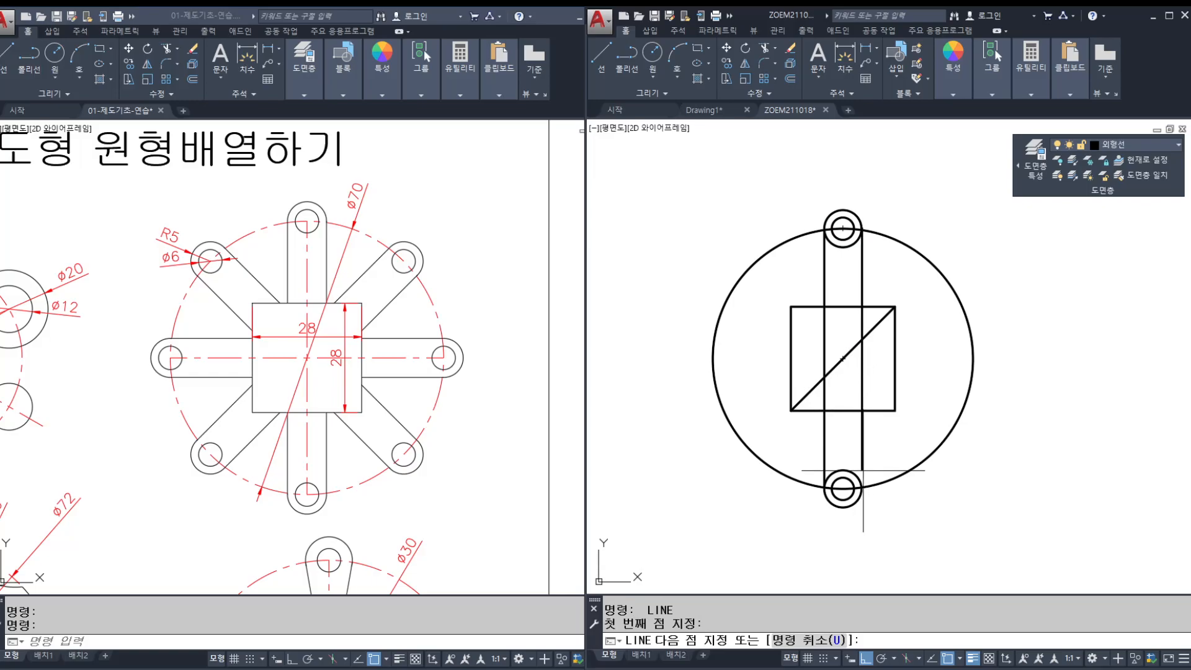
{"action": "left_click", "coordinate": [862, 489]}
{"action": "key", "text": "Escape"}
Step: Trim the inner halves of both radius-5 circles between the vertical lines to form a double-ended arm
{"action": "type", "text": "tr"}
{"action": "key", "text": "Return"}
{"action": "scroll", "coordinate": [843, 491], "scroll_direction": "up", "scroll_amount": 4}
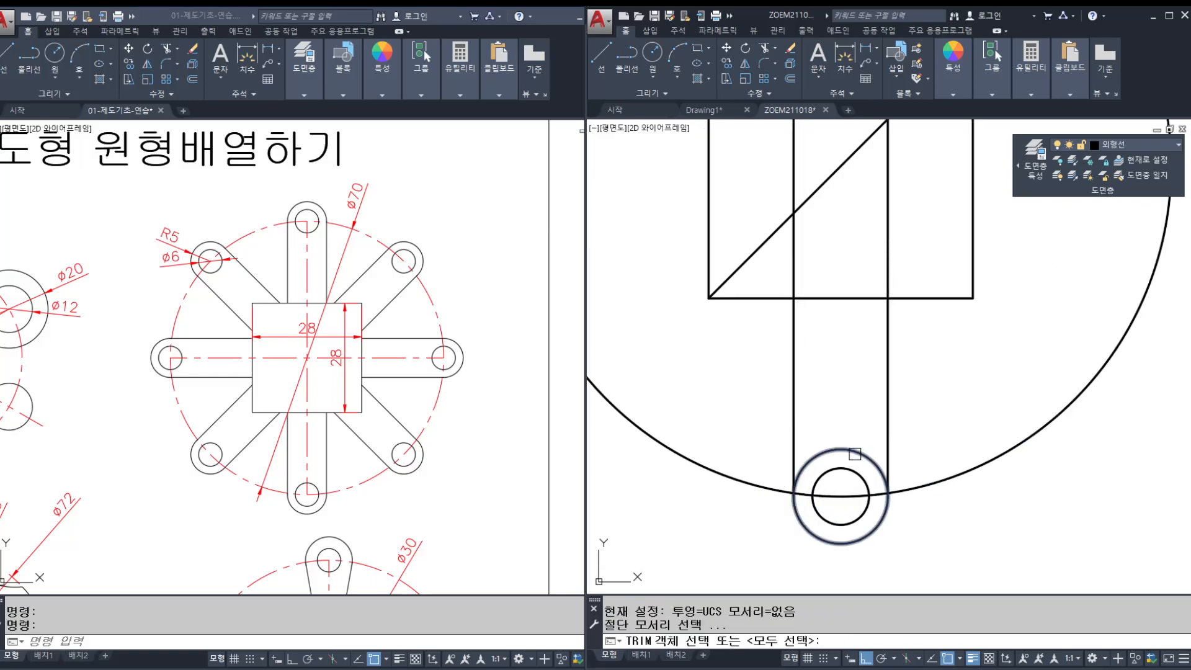
{"action": "key", "text": "Return"}
{"action": "scroll", "coordinate": [862, 420], "scroll_direction": "down", "scroll_amount": 2}
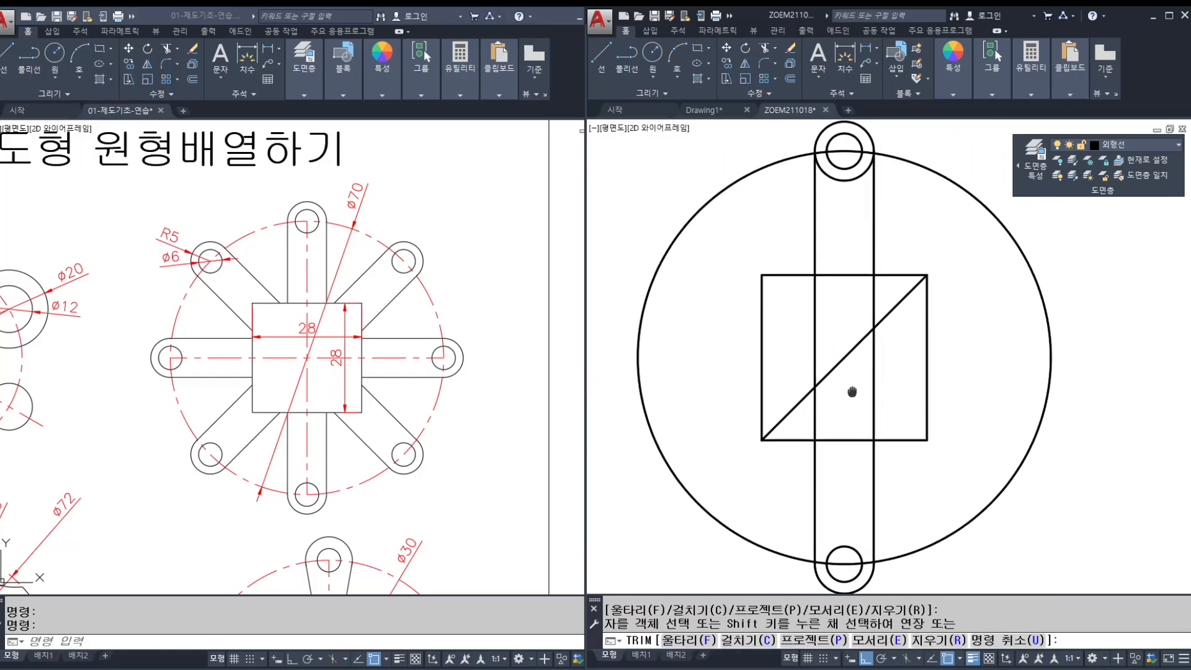
{"action": "left_click", "coordinate": [845, 255]}
{"action": "scroll", "coordinate": [861, 311], "scroll_direction": "down", "scroll_amount": 2}
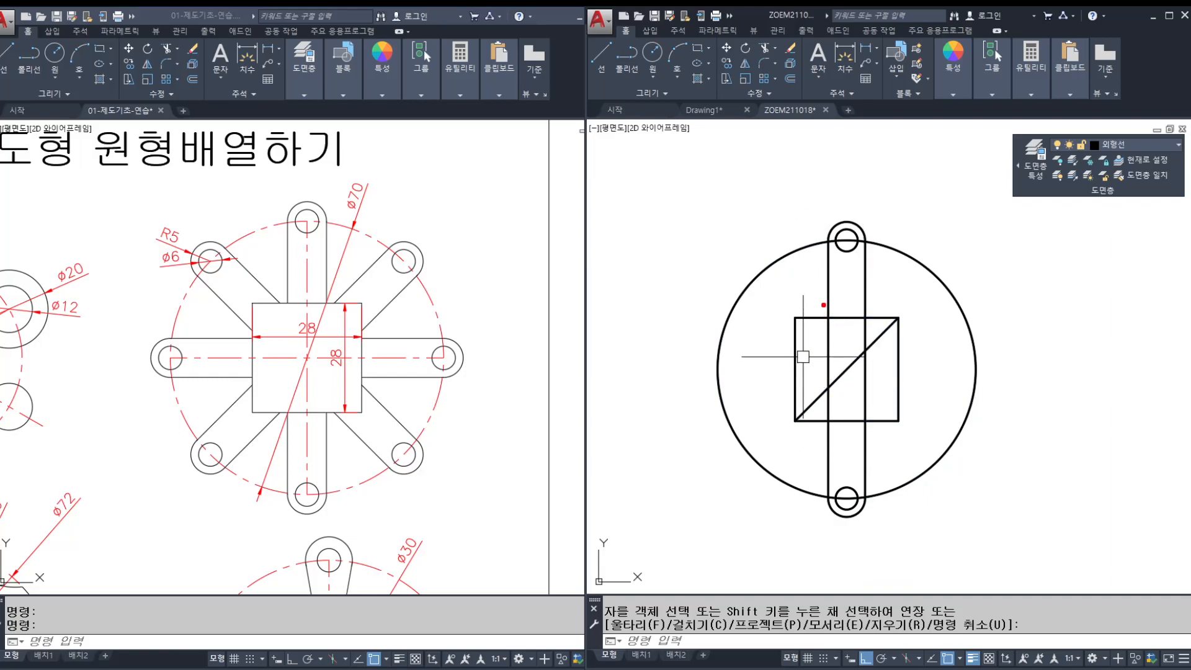
{"action": "mouse_move", "coordinate": [818, 216]}
{"action": "left_mouse_down"}
{"action": "mouse_move", "coordinate": [873, 299]}
{"action": "mouse_move", "coordinate": [875, 337]}
{"action": "left_mouse_up"}
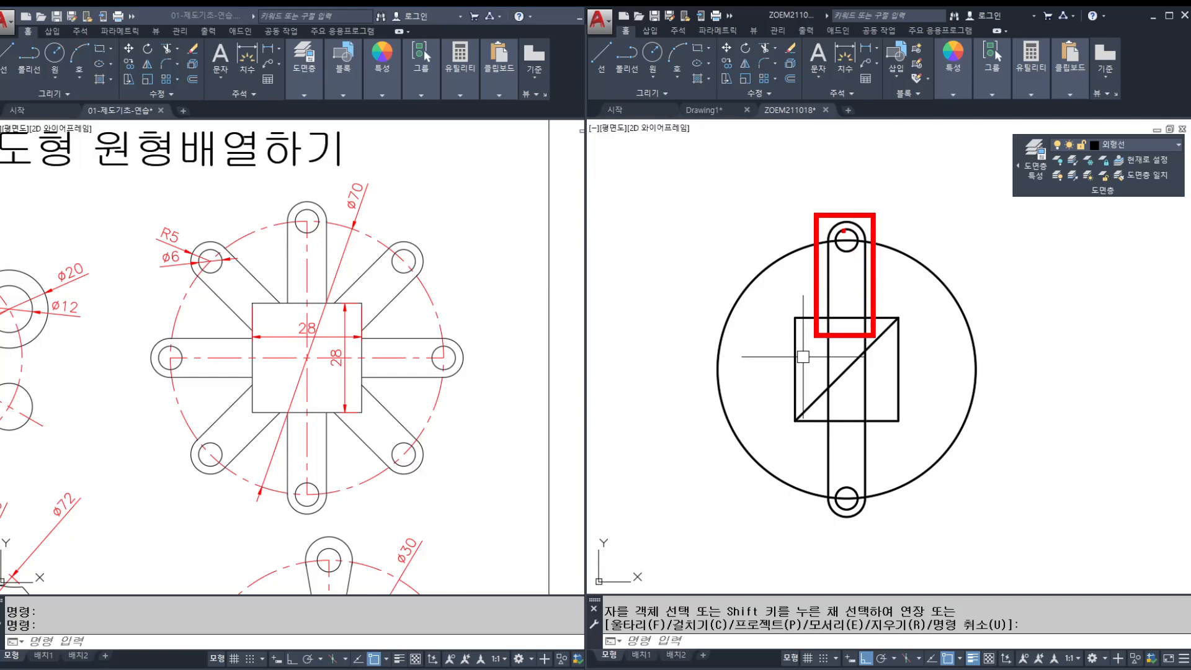
{"action": "left_click_drag", "start_coordinate": [253, 194], "coordinate": [345, 317]}
{"action": "mouse_move", "coordinate": [291, 266]}
{"action": "left_mouse_down"}
{"action": "mouse_move", "coordinate": [194, 443]}
{"action": "mouse_move", "coordinate": [386, 300]}
{"action": "left_mouse_up"}
{"action": "key", "text": "Escape"}
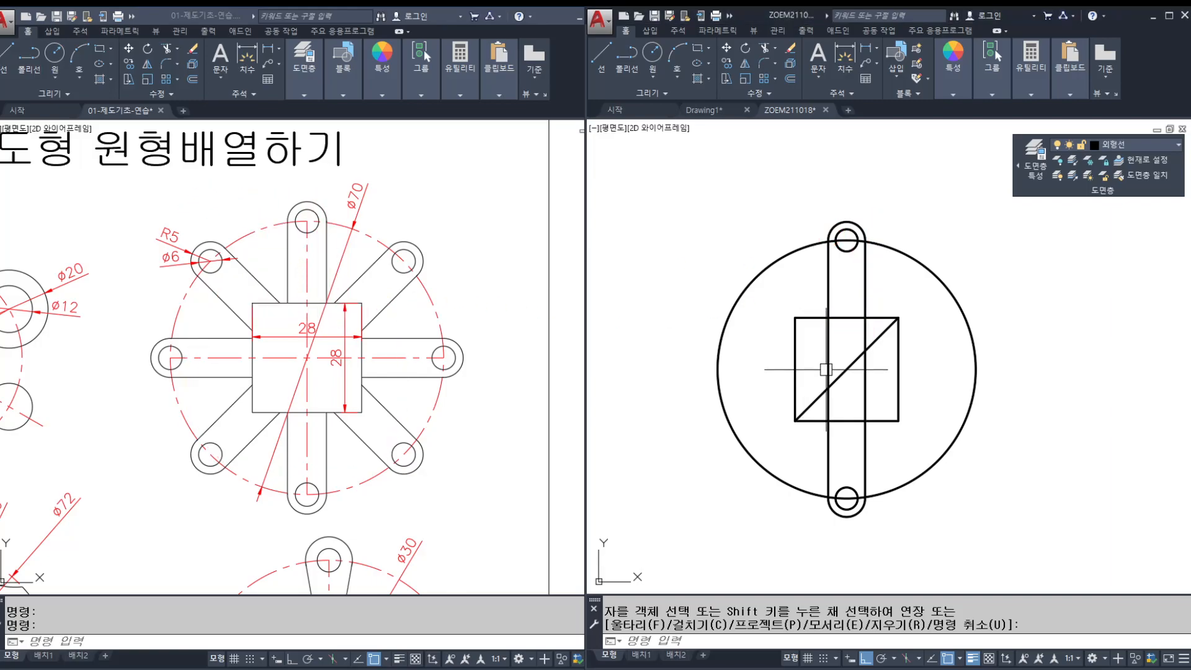
{"action": "key", "text": "Escape"}
{"action": "left_click", "coordinate": [881, 333]}
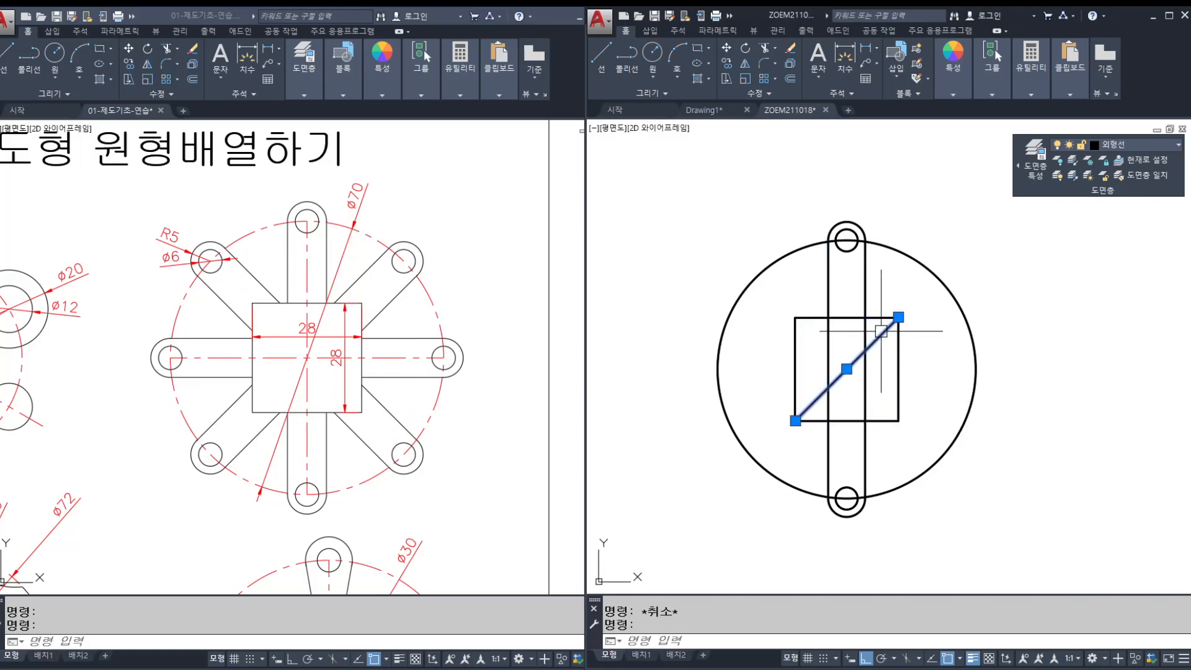
{"action": "key", "text": "Escape"}
{"action": "key", "text": "Escape"}
{"action": "type", "text": "r"}
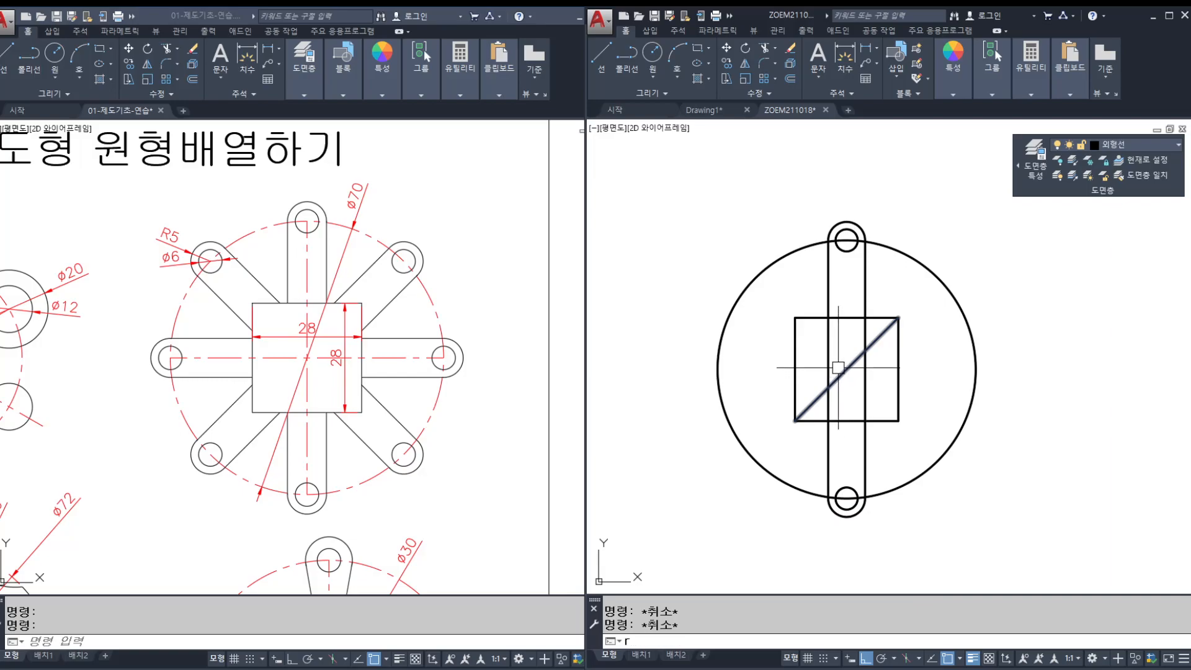
{"action": "type", "text": "o"}
{"action": "key", "text": "Return"}
{"action": "key", "text": "Escape"}
Step: Create a polar array of the double-ended arm and its holes centred on the midpoint of the square's diagonal
{"action": "type", "text": "ar"}
{"action": "key", "text": "Return"}
{"action": "left_click", "coordinate": [813, 208]}
{"action": "left_click", "coordinate": [883, 281]}
{"action": "left_click", "coordinate": [865, 295]}
{"action": "left_click", "coordinate": [830, 294]}
{"action": "left_click", "coordinate": [794, 466]}
{"action": "left_click", "coordinate": [894, 547]}
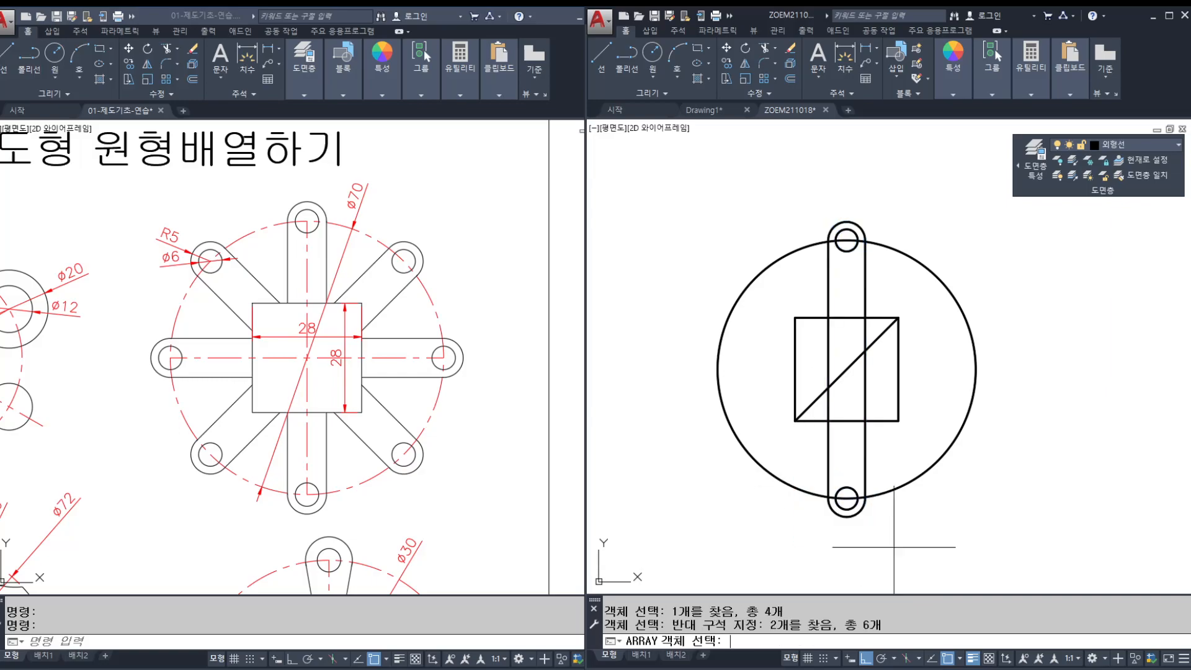
{"action": "key", "text": "Return"}
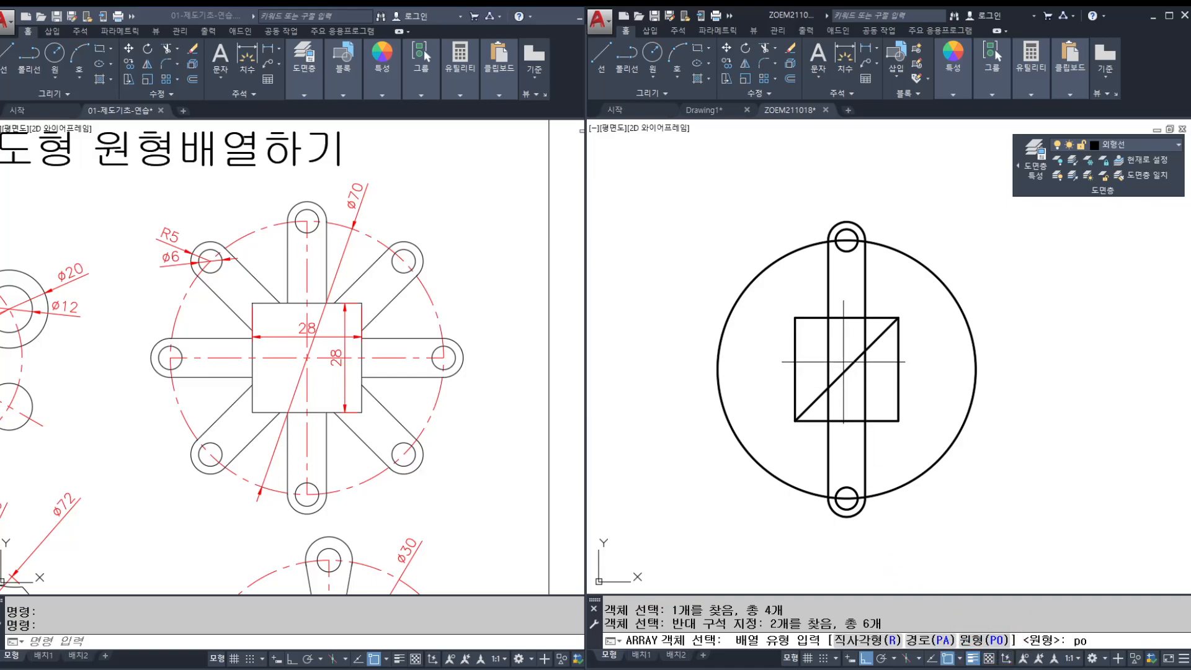
{"action": "key", "text": "Return"}
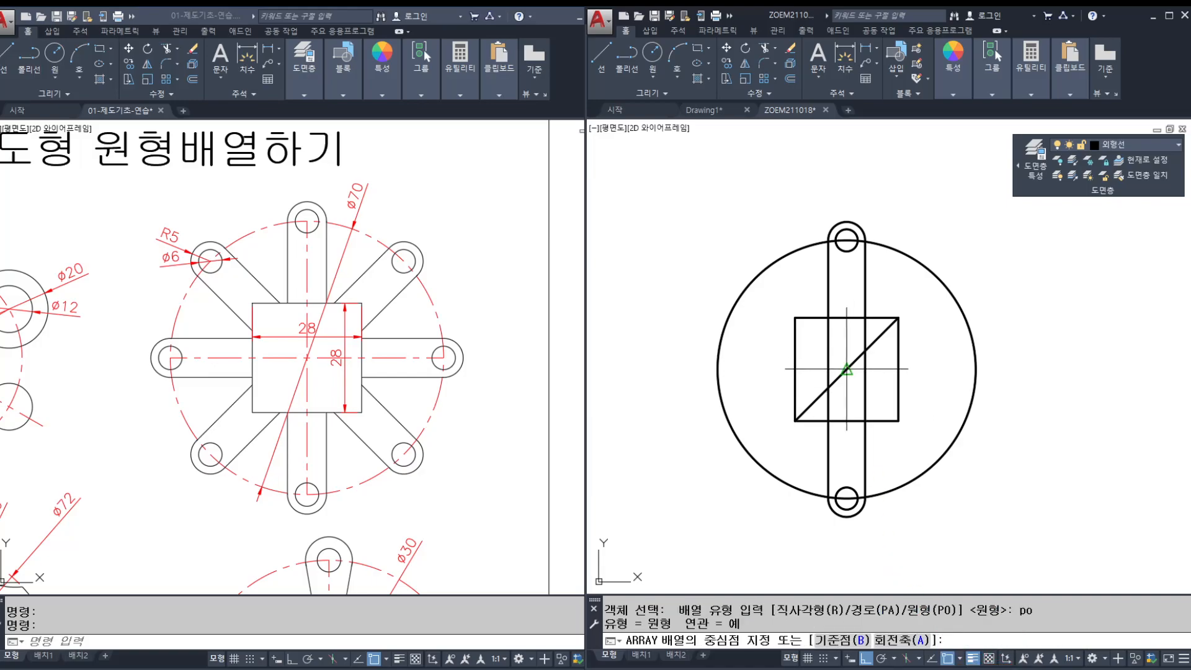
{"action": "left_click", "coordinate": [847, 370]}
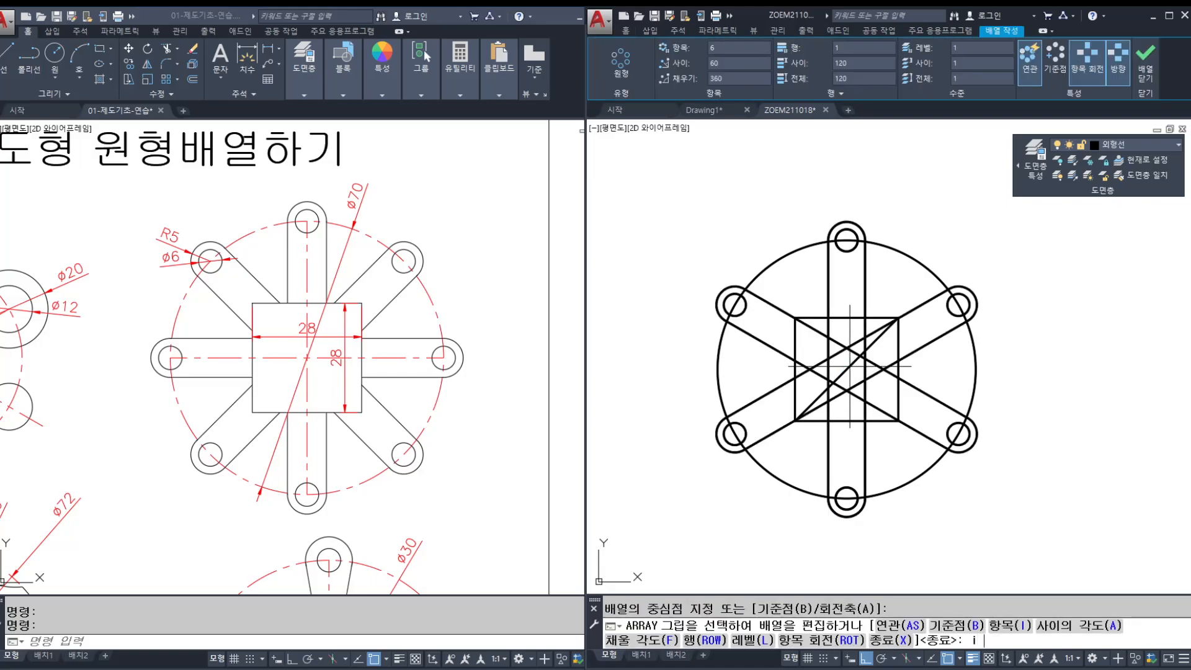
Step: Set the polar array's item count to 4
{"action": "type", "text": "i"}
{"action": "key", "text": "Return"}
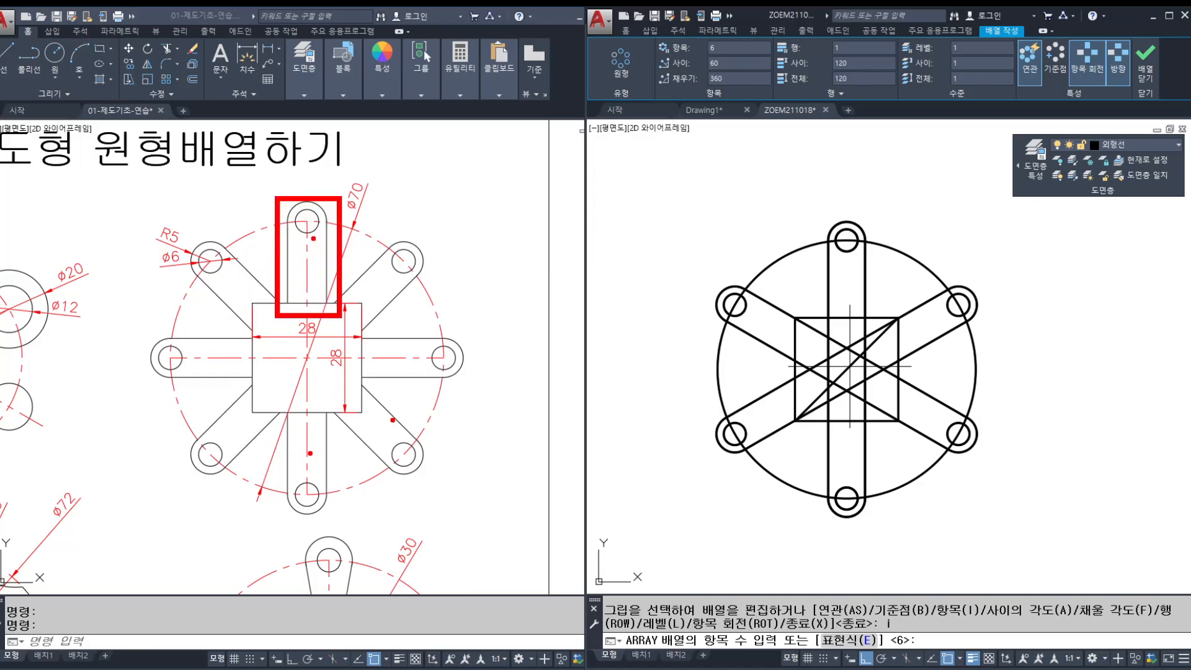
{"action": "mouse_move", "coordinate": [283, 293]}
{"action": "left_mouse_down"}
{"action": "mouse_move", "coordinate": [281, 383]}
{"action": "mouse_move", "coordinate": [314, 528]}
{"action": "mouse_move", "coordinate": [346, 331]}
{"action": "mouse_move", "coordinate": [311, 185]}
{"action": "mouse_move", "coordinate": [289, 262]}
{"action": "left_mouse_up"}
{"action": "left_click_drag", "start_coordinate": [445, 276], "coordinate": [471, 321]}
{"action": "left_click_drag", "start_coordinate": [471, 283], "coordinate": [407, 344]}
{"action": "mouse_move", "coordinate": [419, 379]}
{"action": "left_mouse_down"}
{"action": "mouse_move", "coordinate": [531, 272]}
{"action": "mouse_move", "coordinate": [515, 228]}
{"action": "left_mouse_up"}
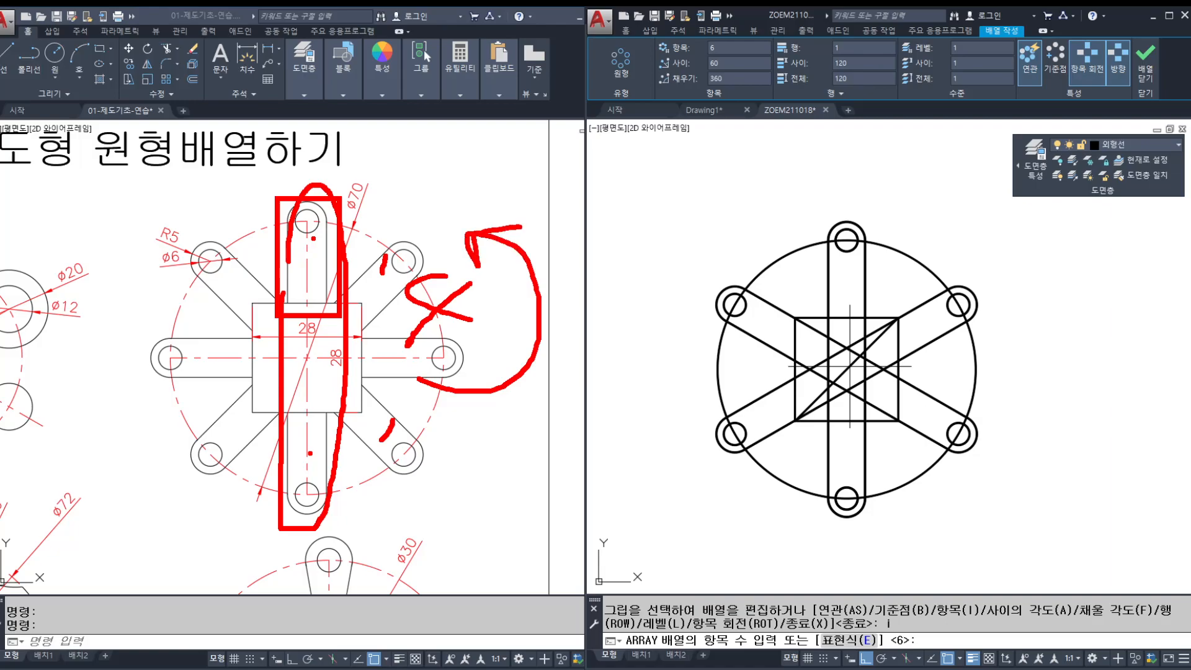
{"action": "key", "text": "Escape"}
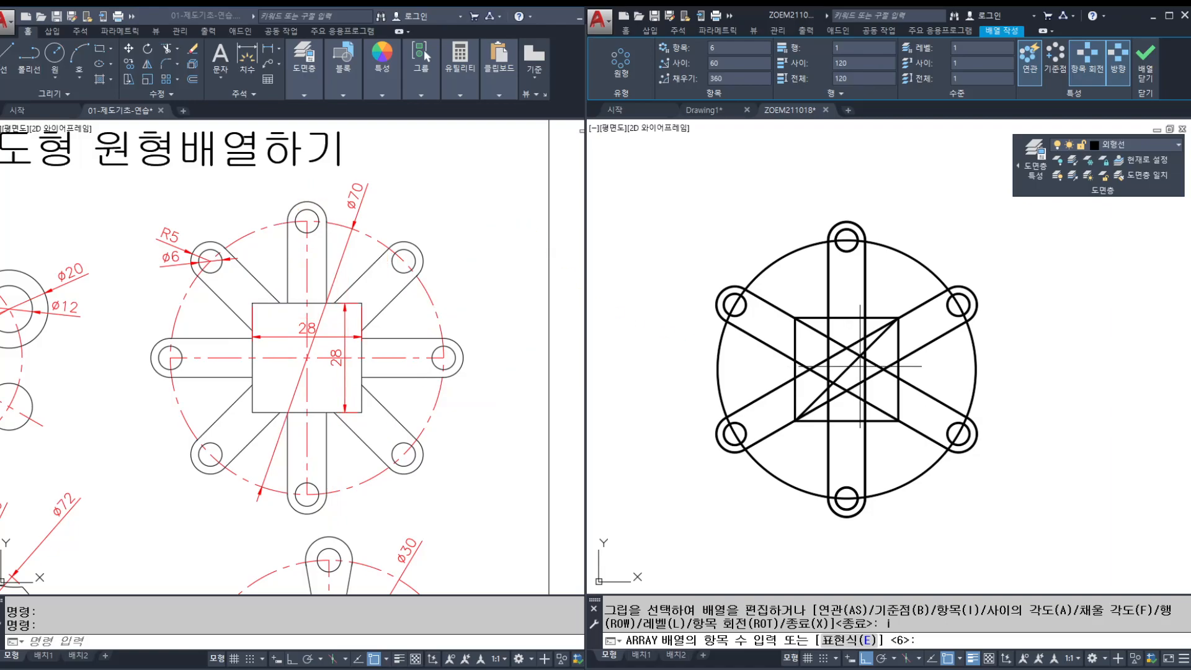
{"action": "key", "text": "Return"}
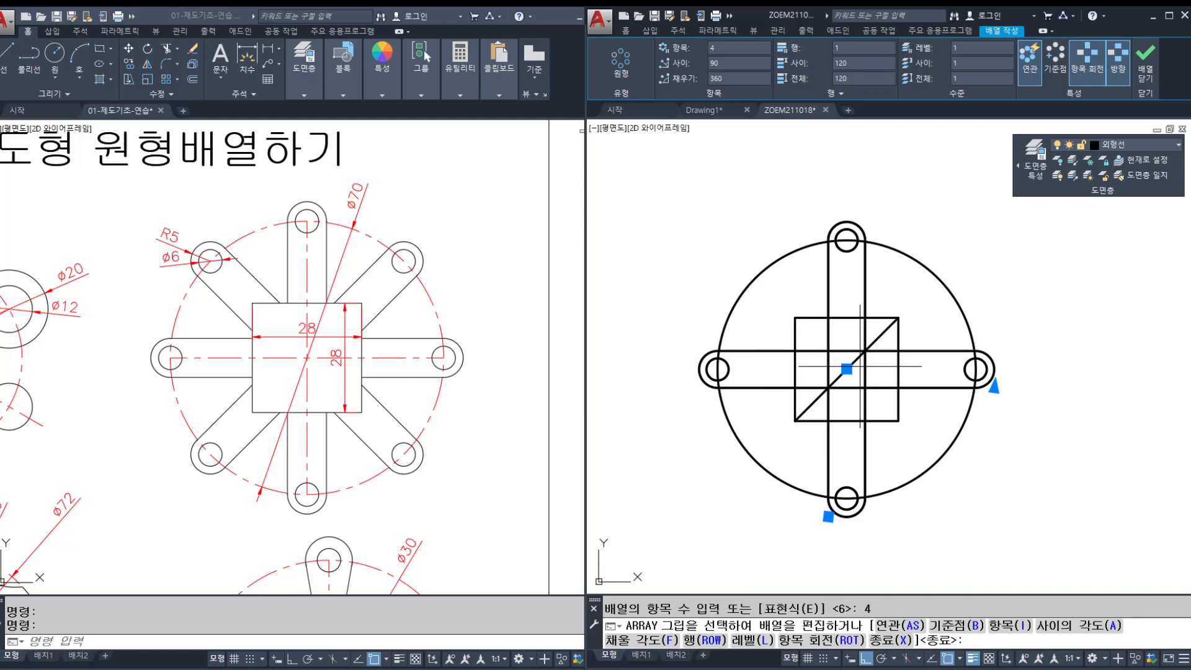
{"action": "key", "text": "Return"}
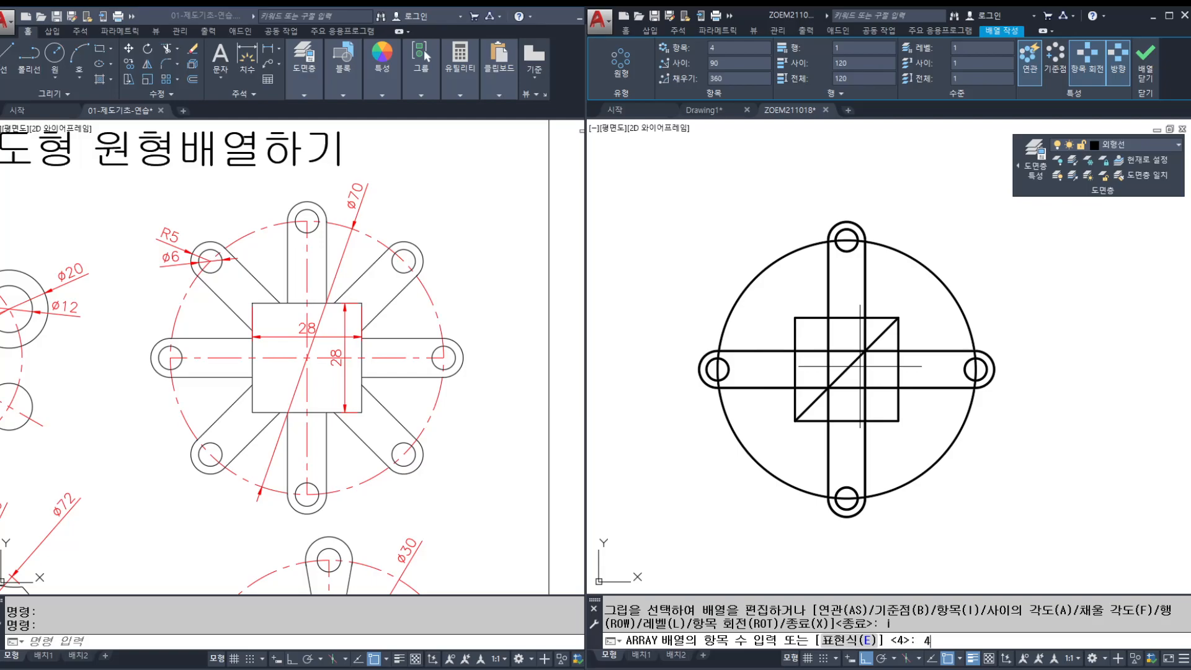
{"action": "type", "text": "4"}
{"action": "key", "text": "Return"}
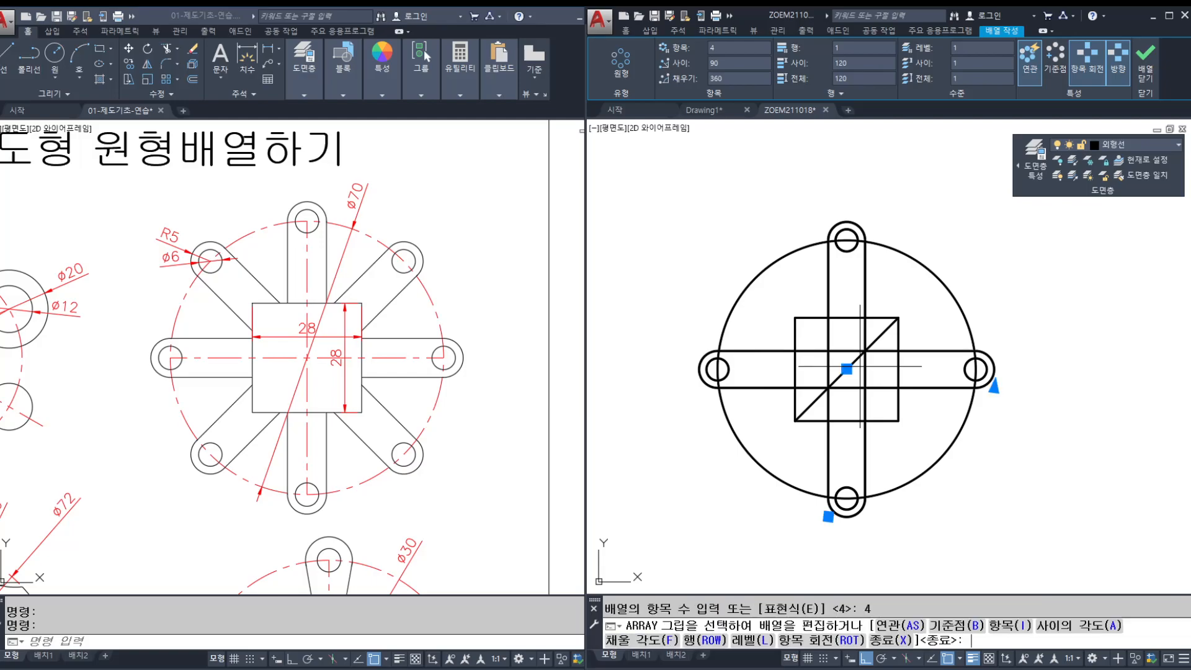
Step: Leave the array command and undo the four-item polar array
{"action": "left_click_drag", "start_coordinate": [858, 297], "coordinate": [855, 472]}
{"action": "left_click_drag", "start_coordinate": [756, 364], "coordinate": [943, 359]}
{"action": "left_click_drag", "start_coordinate": [763, 286], "coordinate": [869, 409]}
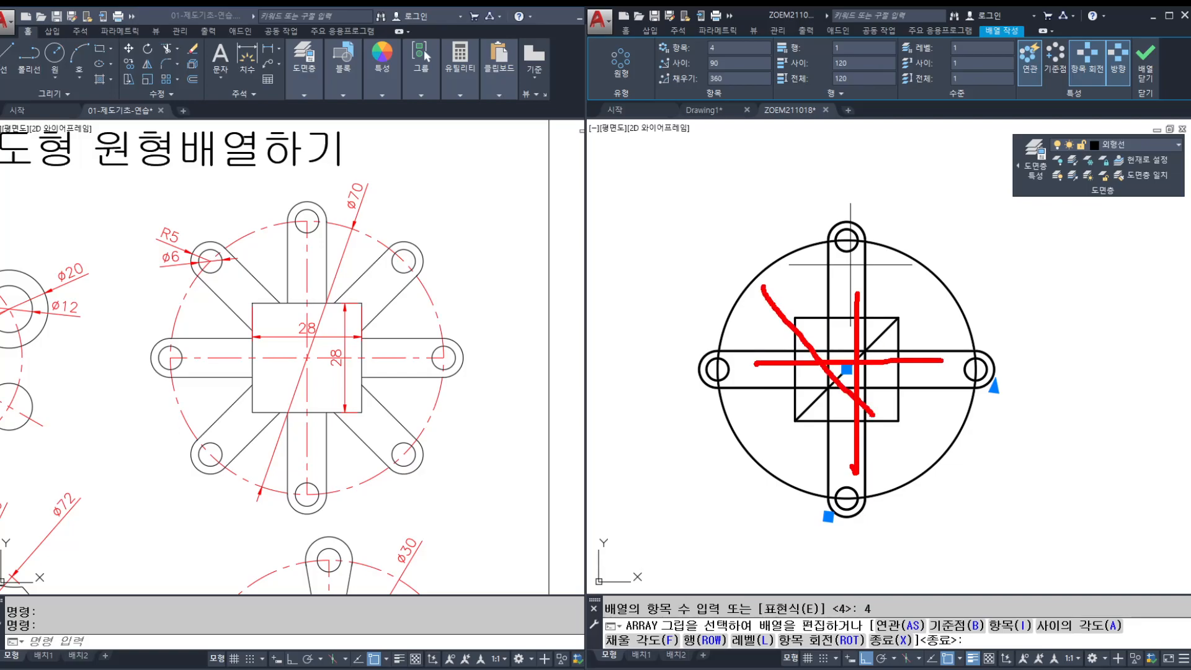
{"action": "key", "text": "Escape"}
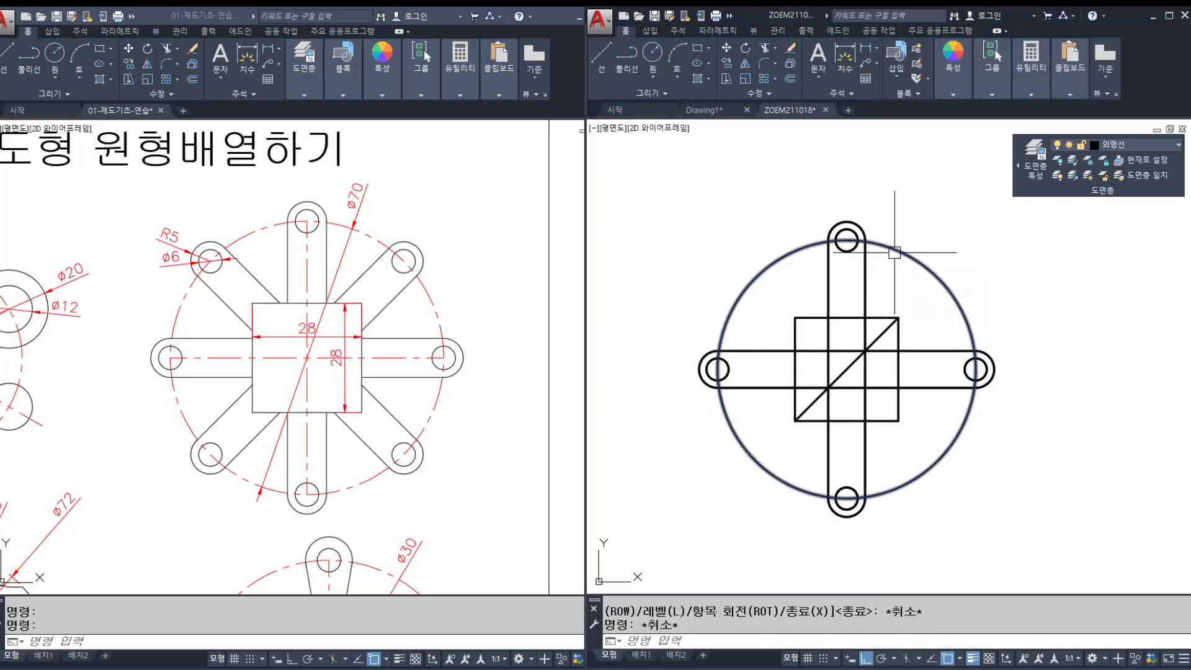
{"action": "key", "text": "Escape"}
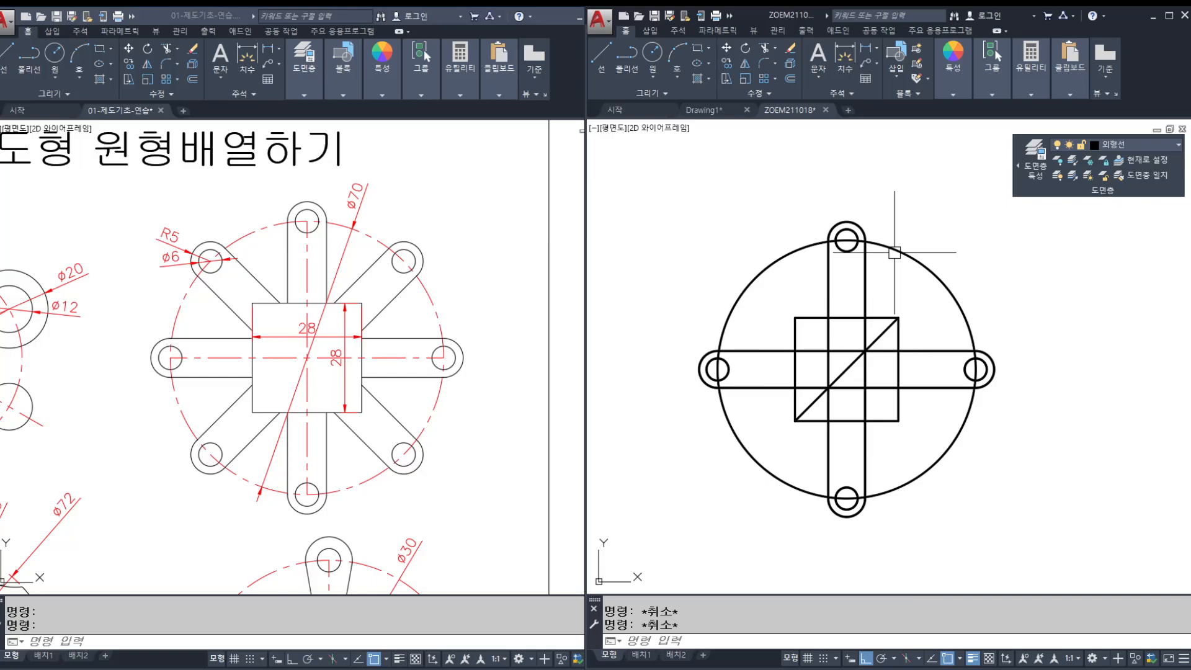
{"action": "key", "text": "ctrl+z"}
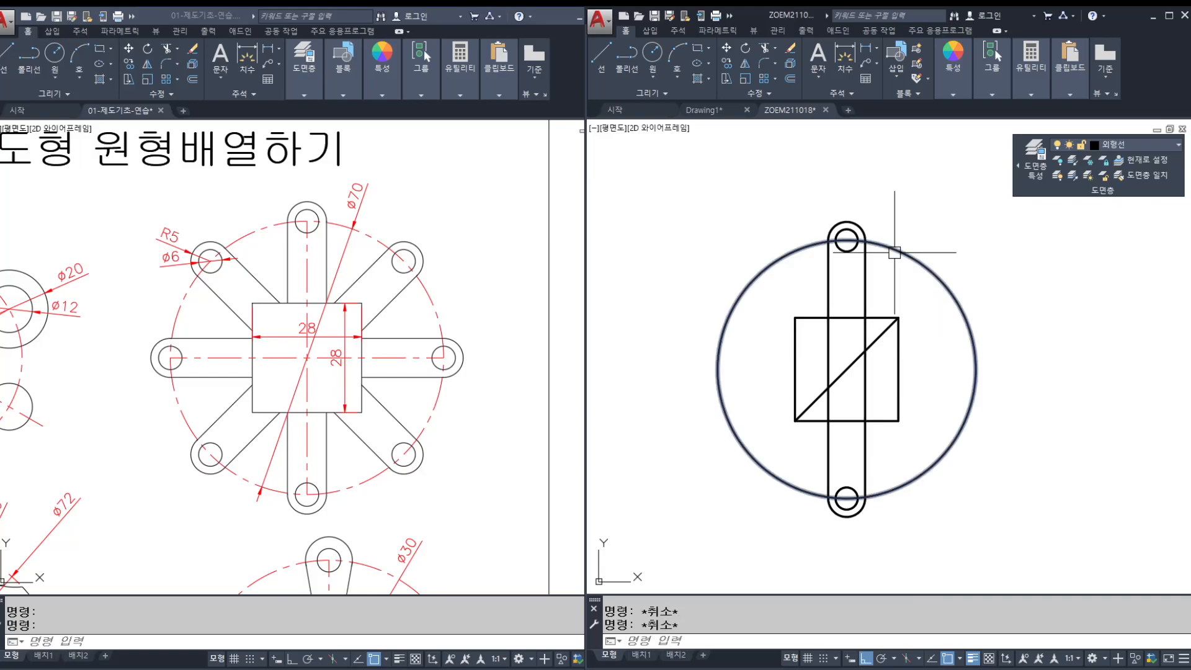
Step: Polar-array the window-selected double-ended arm with its two holes about the midpoint of the square's diagonal
{"action": "type", "text": "ar"}
{"action": "key", "text": "Return"}
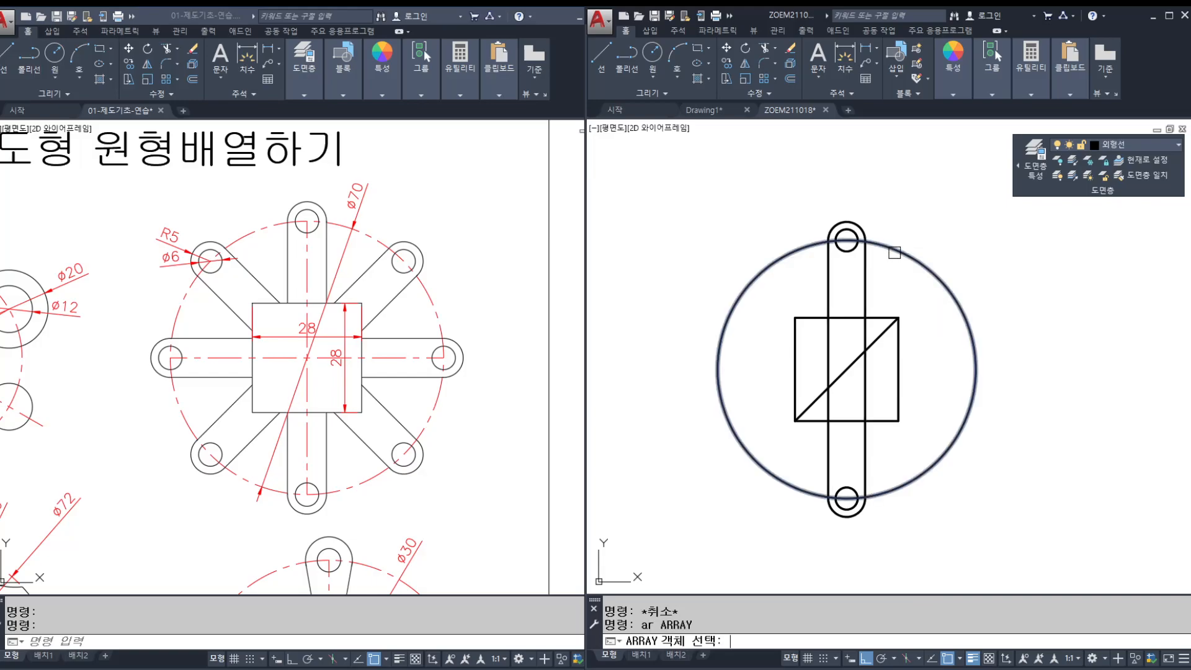
{"action": "left_click", "coordinate": [829, 191]}
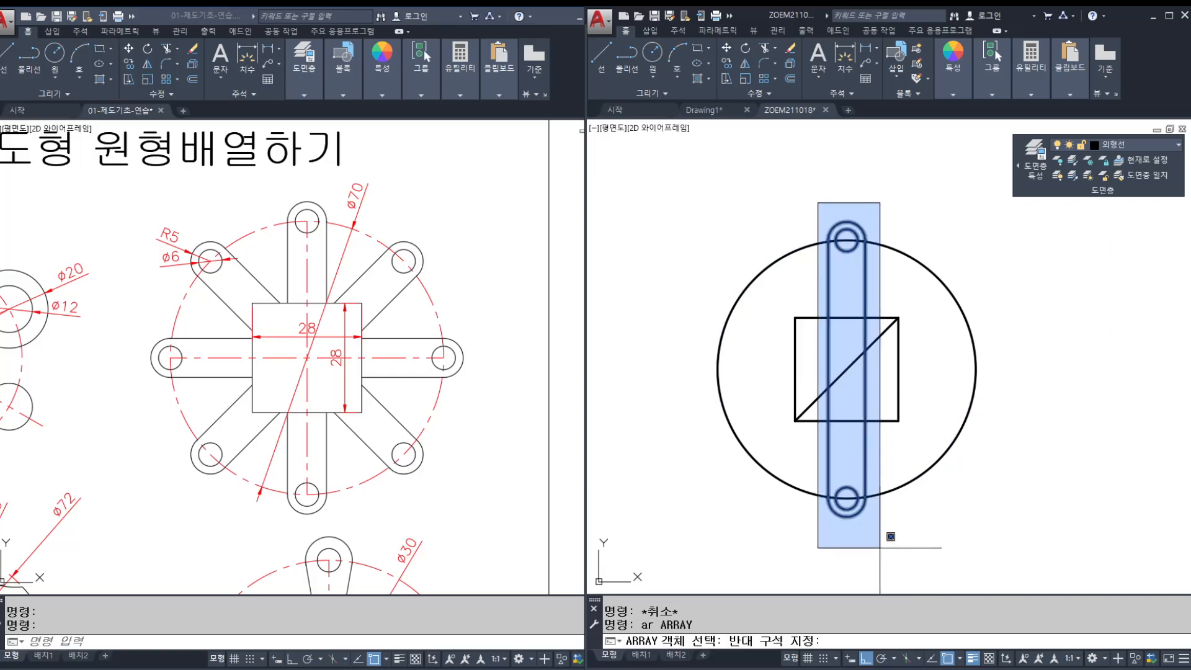
{"action": "left_click", "coordinate": [884, 546]}
{"action": "key", "text": "Return"}
{"action": "type", "text": "po"}
{"action": "key", "text": "Return"}
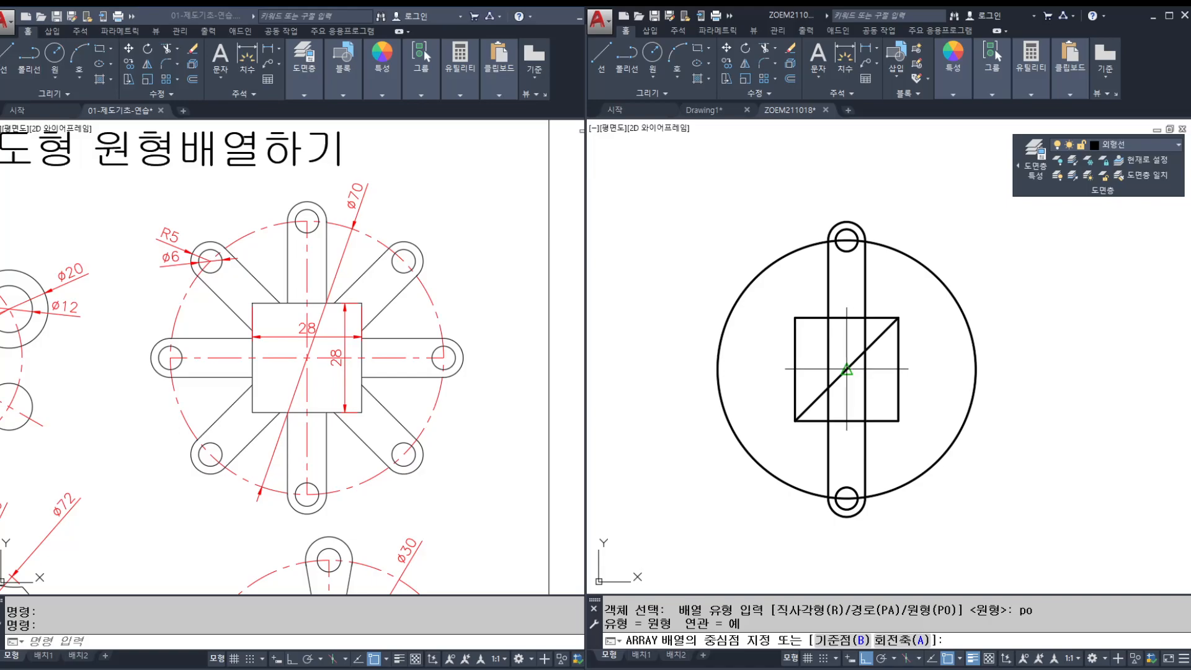
{"action": "left_click", "coordinate": [847, 370]}
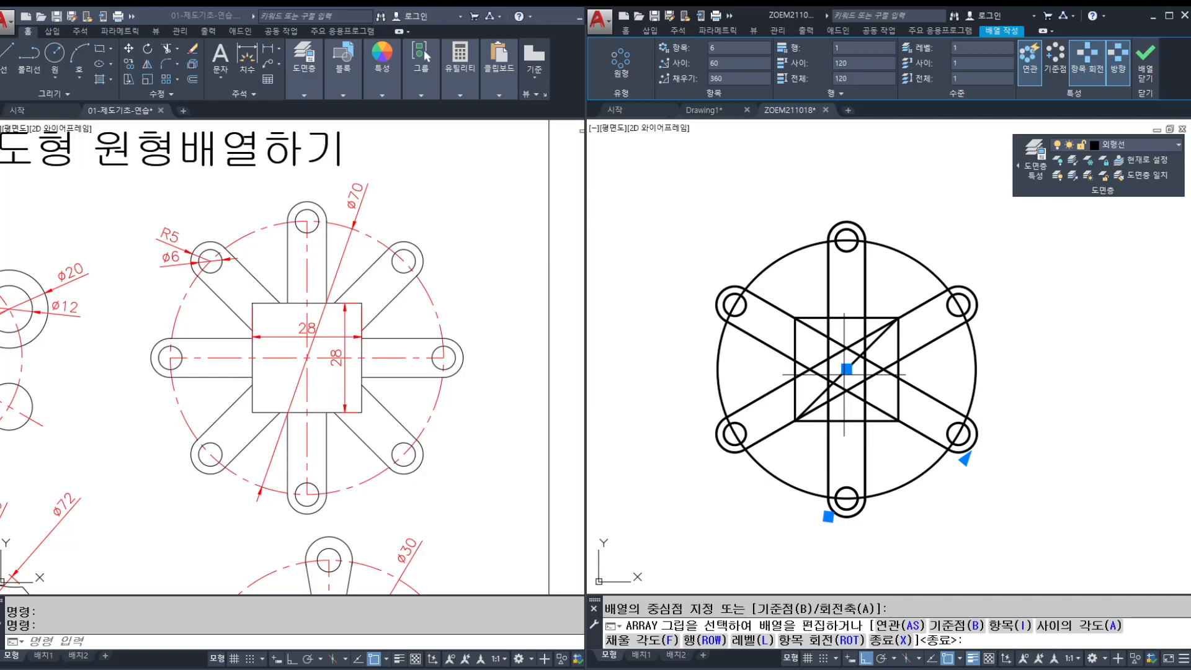
Step: Set the polar array's item count to 8 and finish the array
{"action": "key", "text": "Return"}
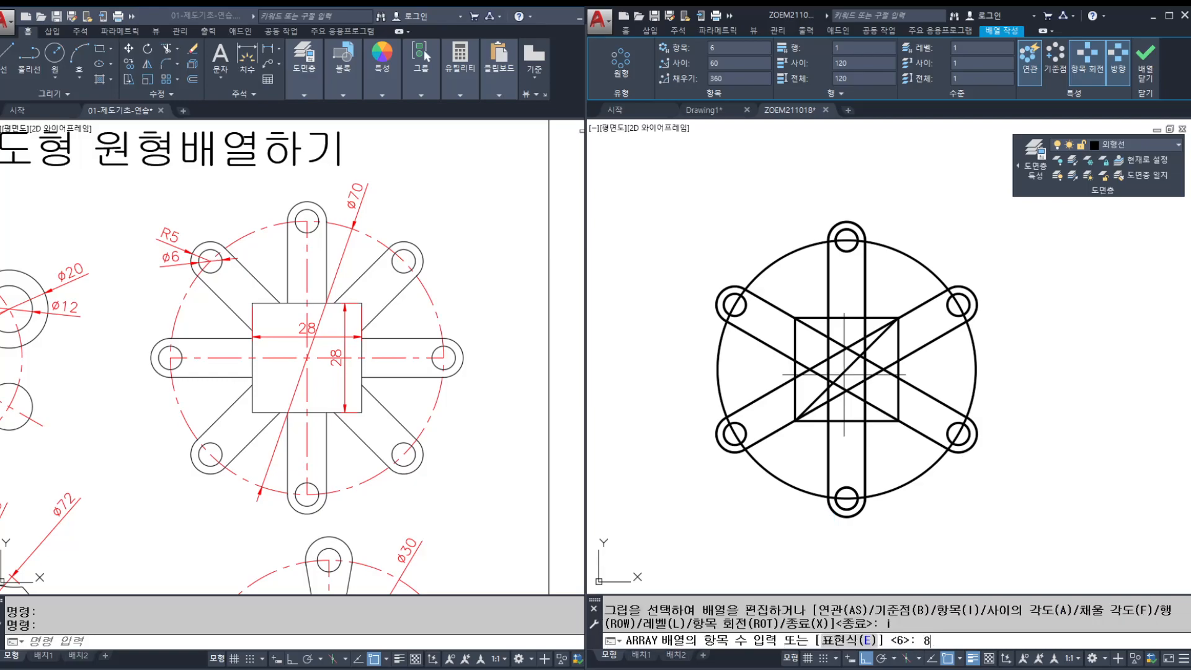
{"action": "type", "text": "8"}
{"action": "key", "text": "Return"}
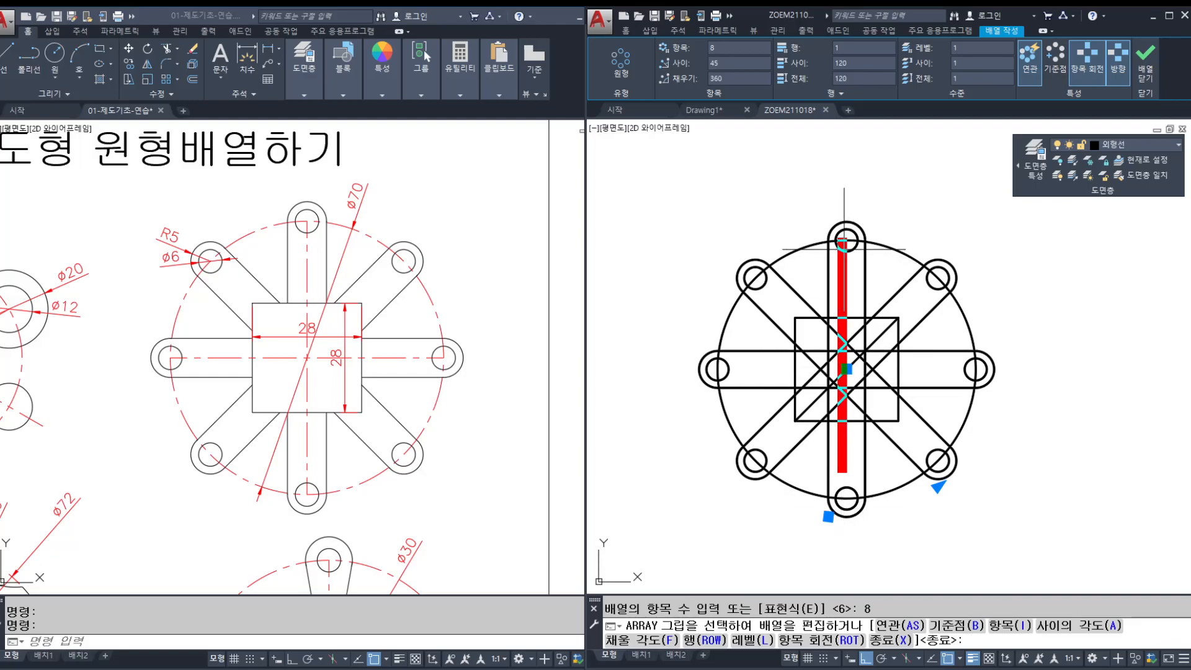
{"action": "left_click_drag", "start_coordinate": [779, 302], "coordinate": [934, 455]}
{"action": "left_click_drag", "start_coordinate": [716, 367], "coordinate": [954, 368]}
{"action": "left_click_drag", "start_coordinate": [763, 442], "coordinate": [902, 307]}
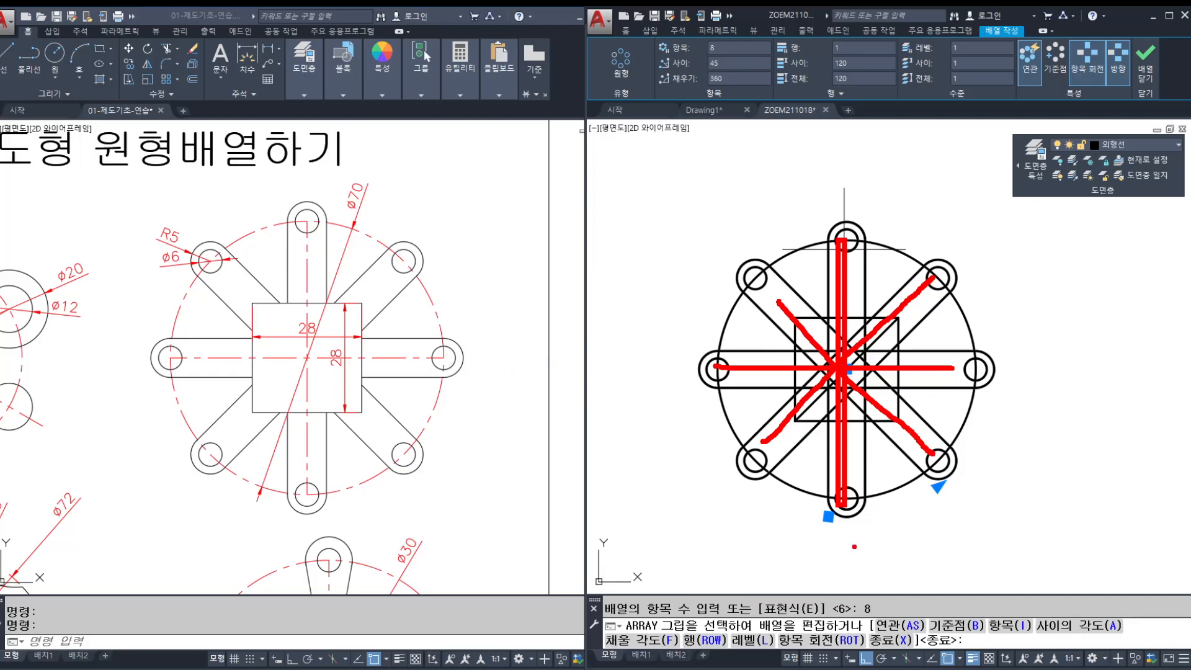
{"action": "key", "text": "Escape"}
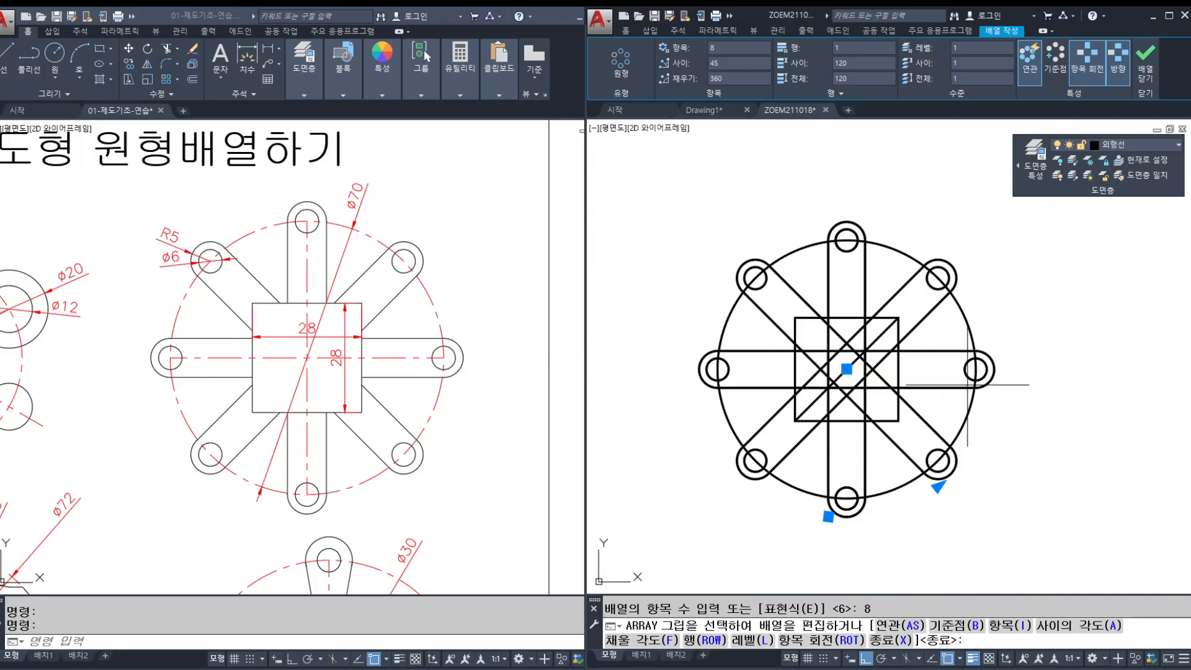
{"action": "key", "text": "Escape"}
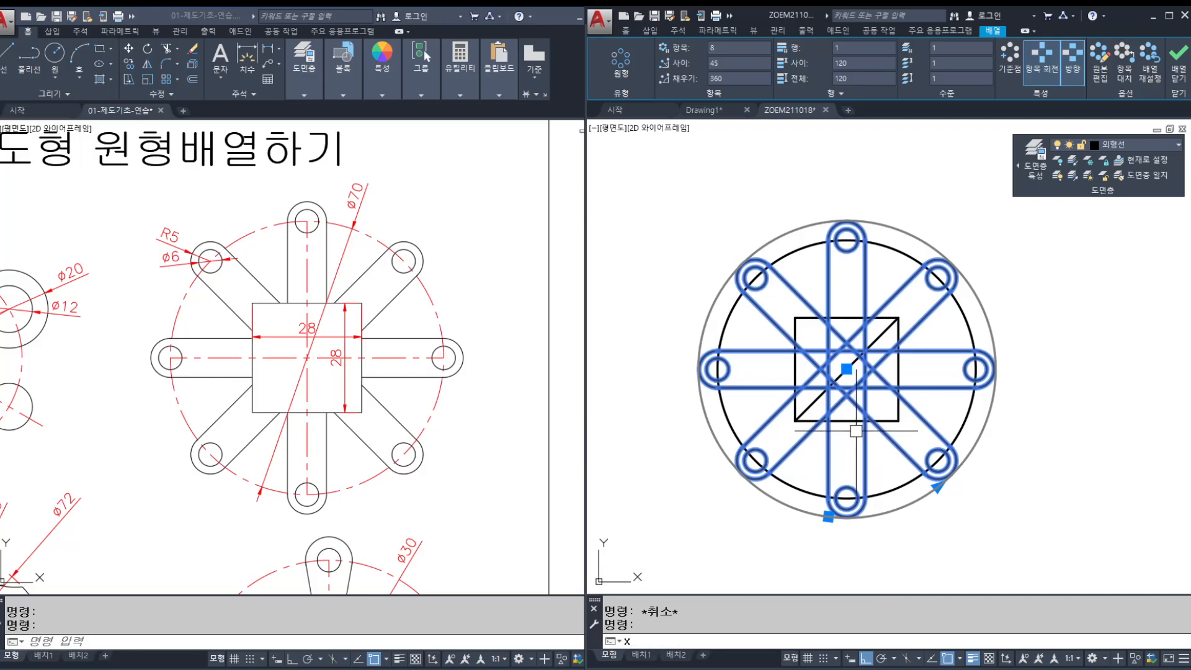
Step: Explode the eight-item polar array into separate objects
{"action": "key", "text": "Return"}
{"action": "key", "text": "Escape"}
{"action": "left_click", "coordinate": [892, 440]}
{"action": "key", "text": "Escape"}
{"action": "type", "text": "tr"}
{"action": "key", "text": "Return"}
{"action": "left_click", "coordinate": [895, 416]}
{"action": "key", "text": "Return"}
{"action": "key", "text": "Escape"}
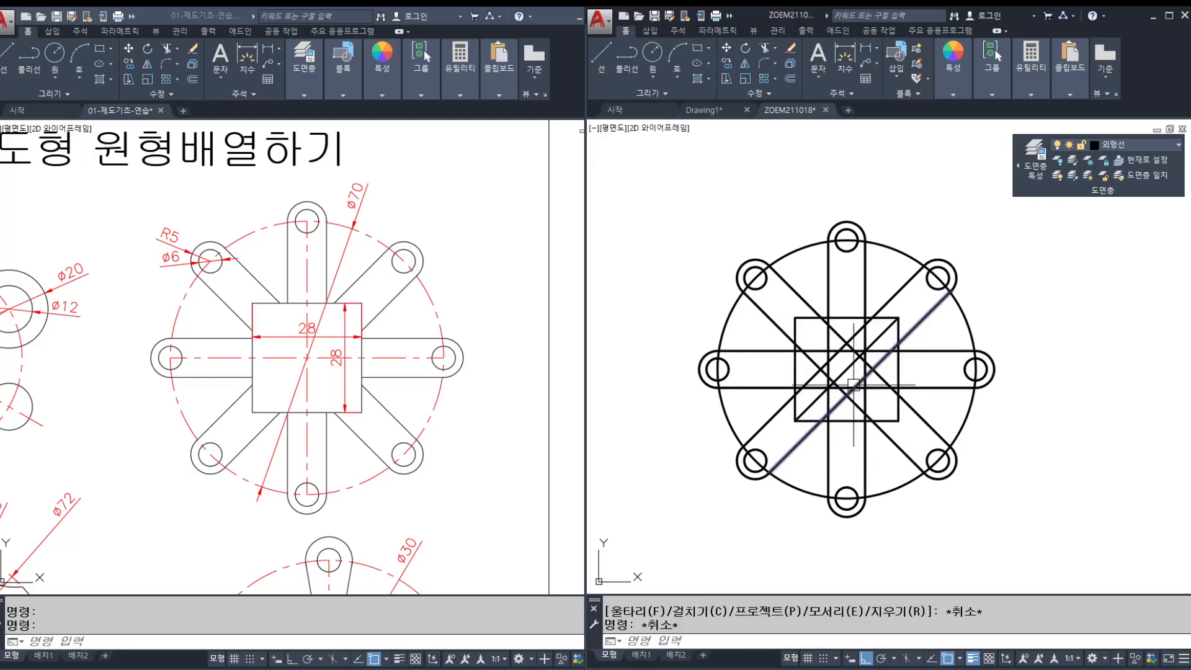
Step: Delete the diagonal construction line inside the square
{"action": "scroll", "coordinate": [850, 376], "scroll_direction": "up", "scroll_amount": 4}
{"action": "left_click", "coordinate": [843, 360]}
{"action": "key", "text": "Delete"}
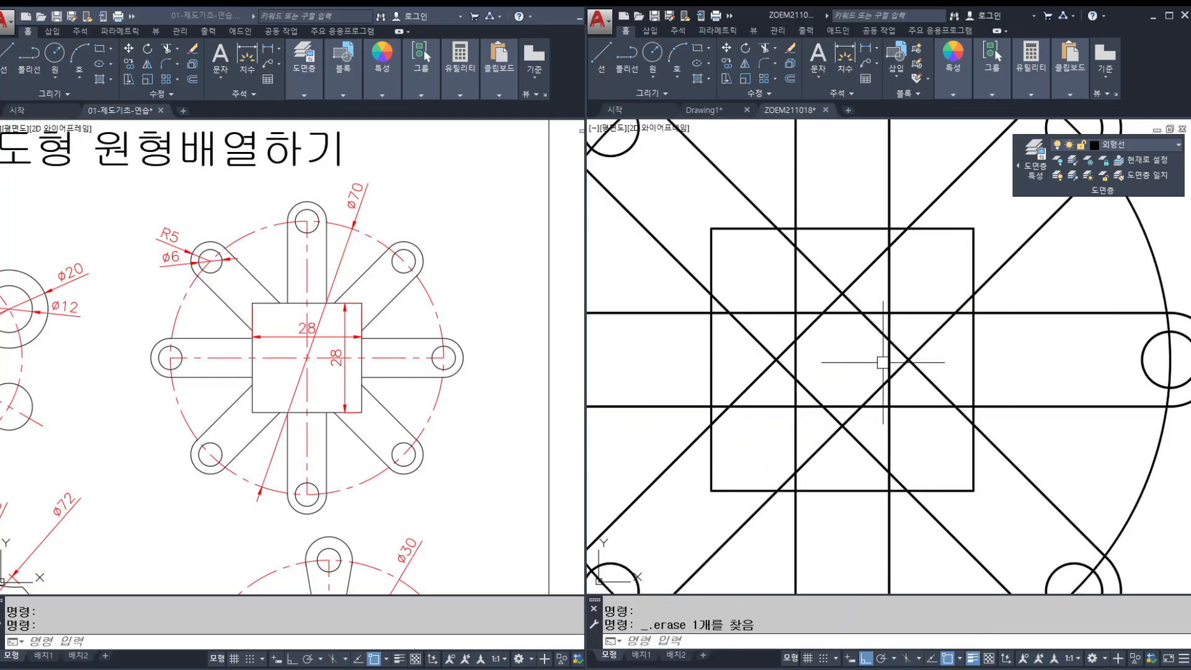
Step: Trim away all arm lines inside the central square, using the square as the cutting edge
{"action": "scroll", "coordinate": [856, 363], "scroll_direction": "down", "scroll_amount": 4}
{"action": "key", "text": "Escape"}
{"action": "type", "text": "tr"}
{"action": "key", "text": "Return"}
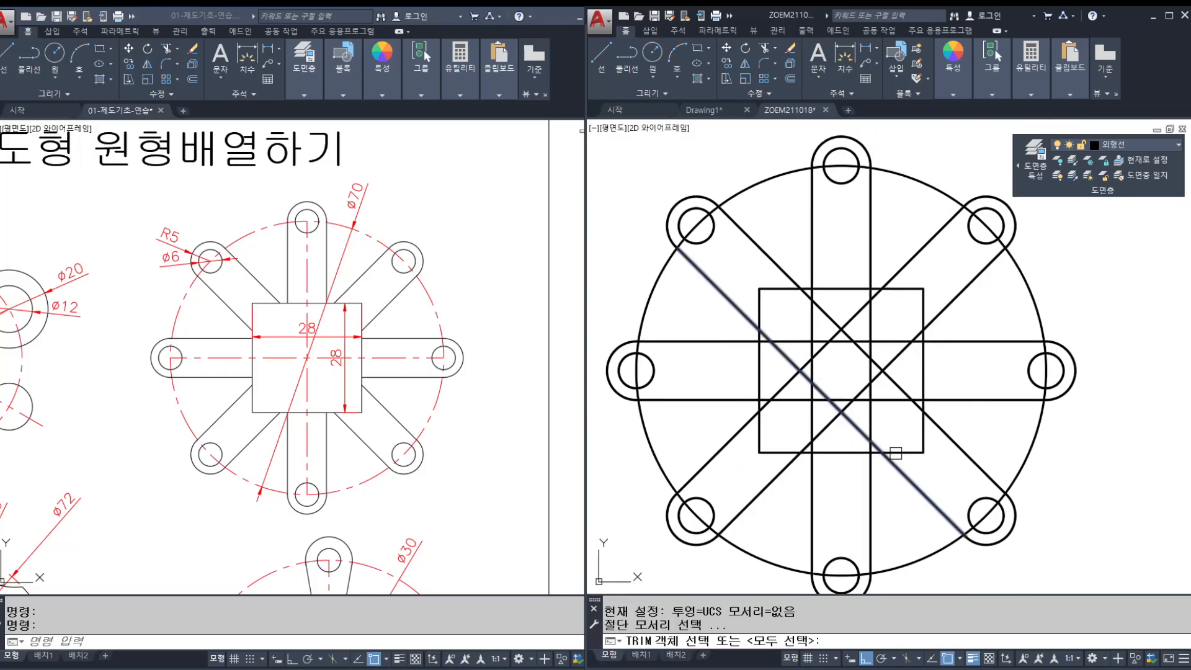
{"action": "left_click", "coordinate": [915, 450]}
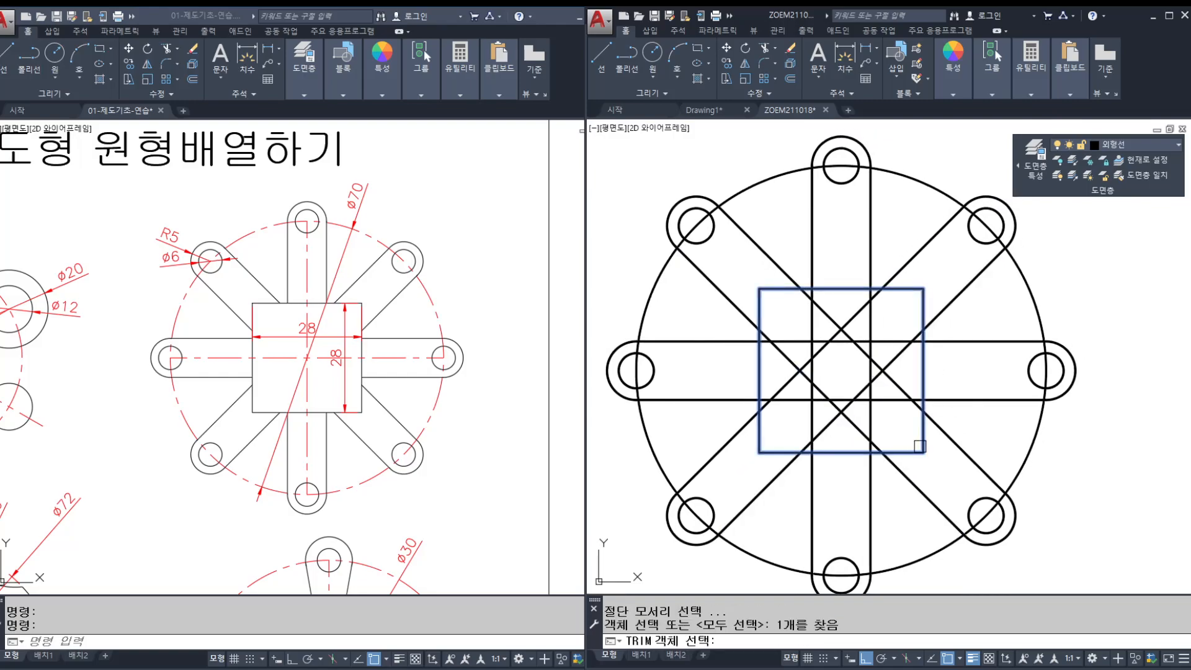
{"action": "key", "text": "Return"}
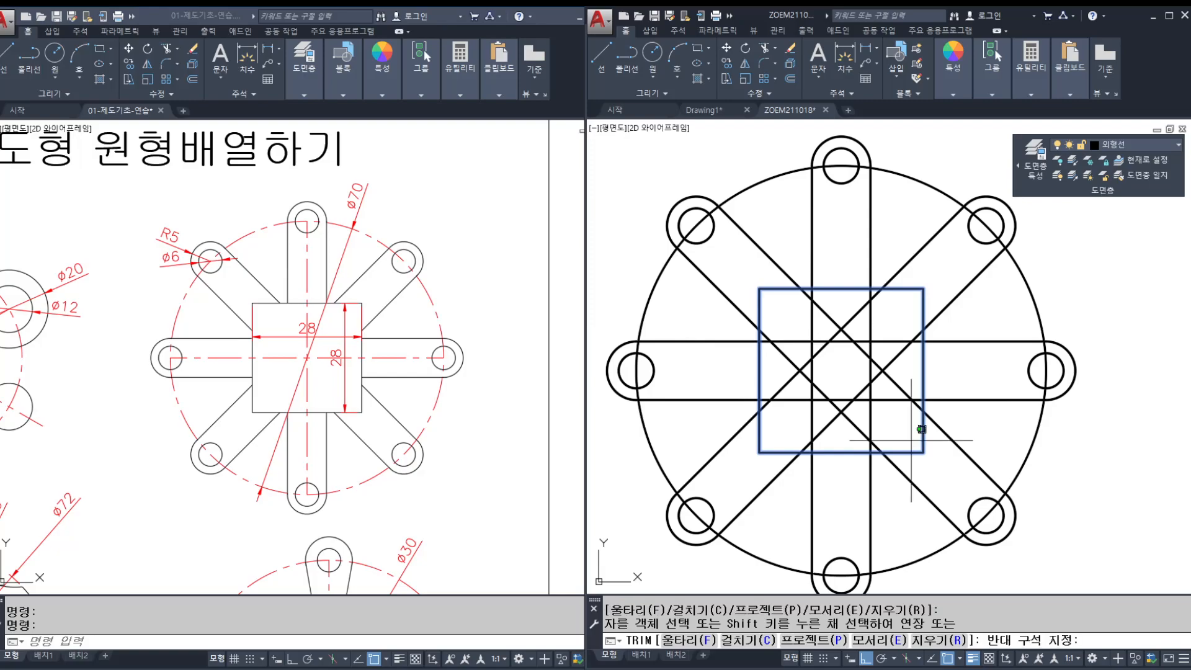
{"action": "left_click", "coordinate": [911, 440]}
{"action": "left_click", "coordinate": [776, 299]}
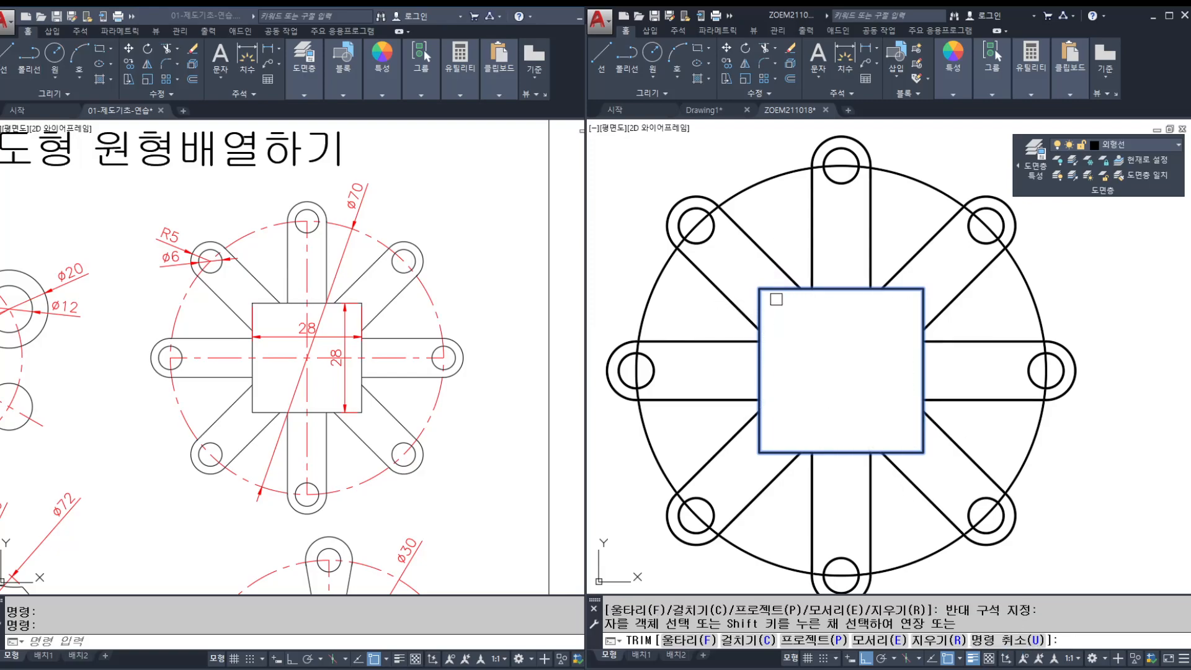
{"action": "scroll", "coordinate": [848, 397], "scroll_direction": "down", "scroll_amount": 4}
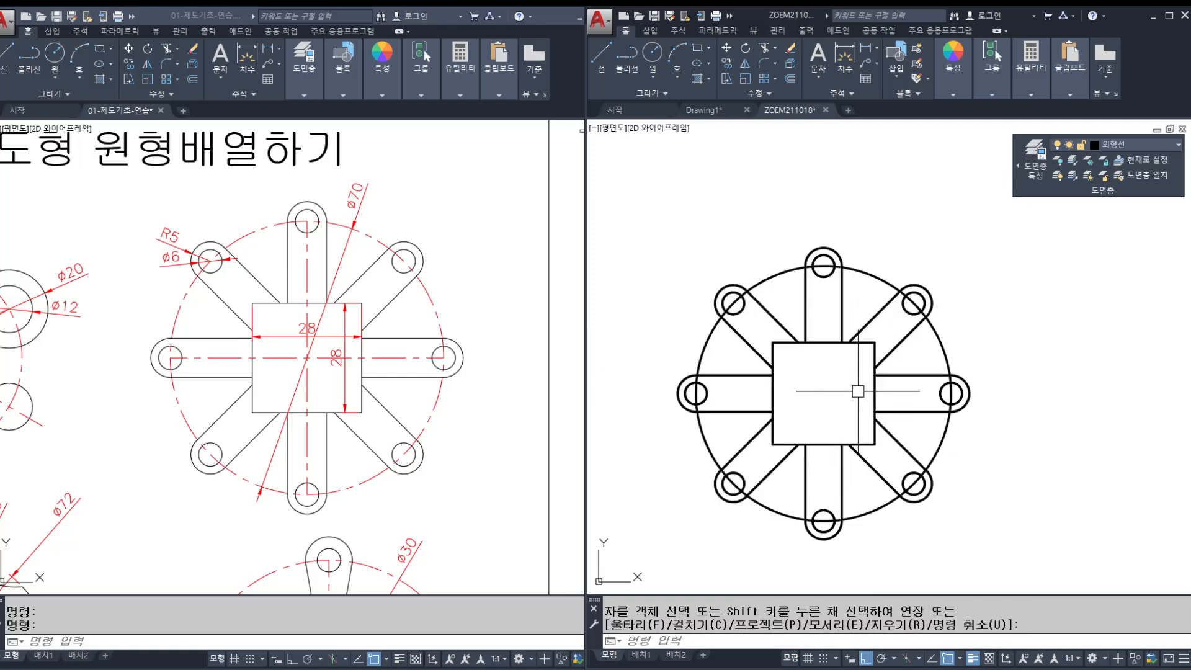
{"action": "scroll", "coordinate": [853, 391], "scroll_direction": "up", "scroll_amount": 2}
{"action": "key", "text": "Escape"}
{"action": "middle_click_drag", "start_coordinate": [855, 390], "coordinate": [856, 395]}
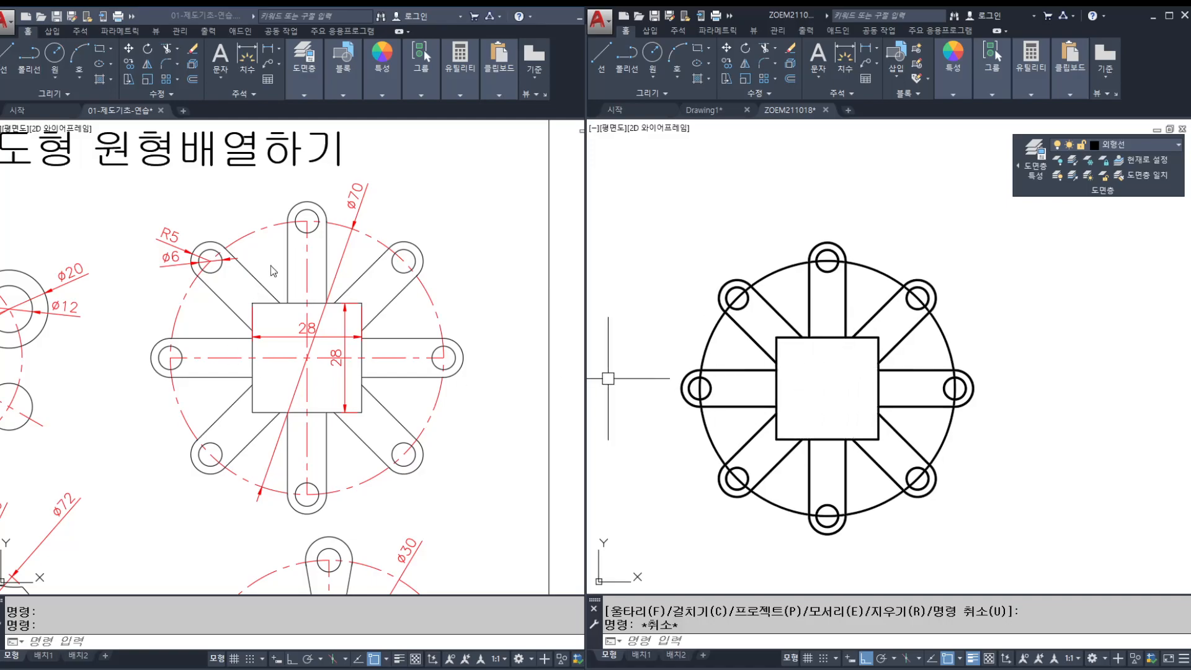
Step: Draw a horizontal and a vertical centre line across the figure, each connecting the centres of two opposite end holes
{"action": "left_click", "coordinate": [709, 328]}
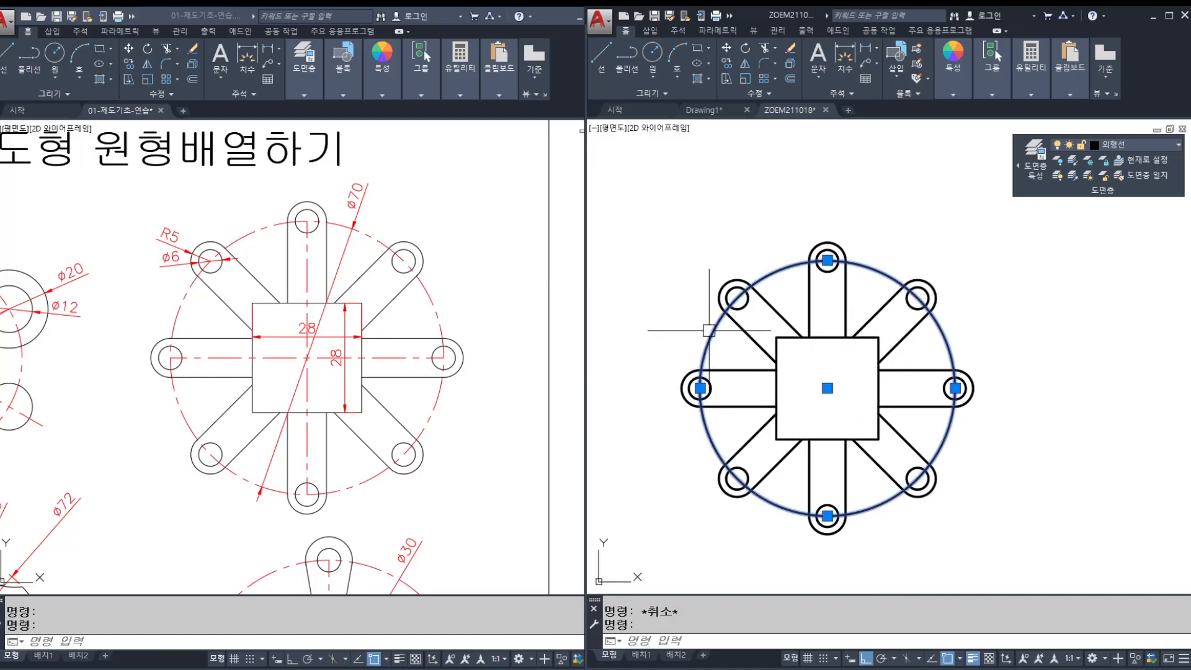
{"action": "key", "text": "Escape"}
{"action": "type", "text": "l"}
{"action": "key", "text": "Return"}
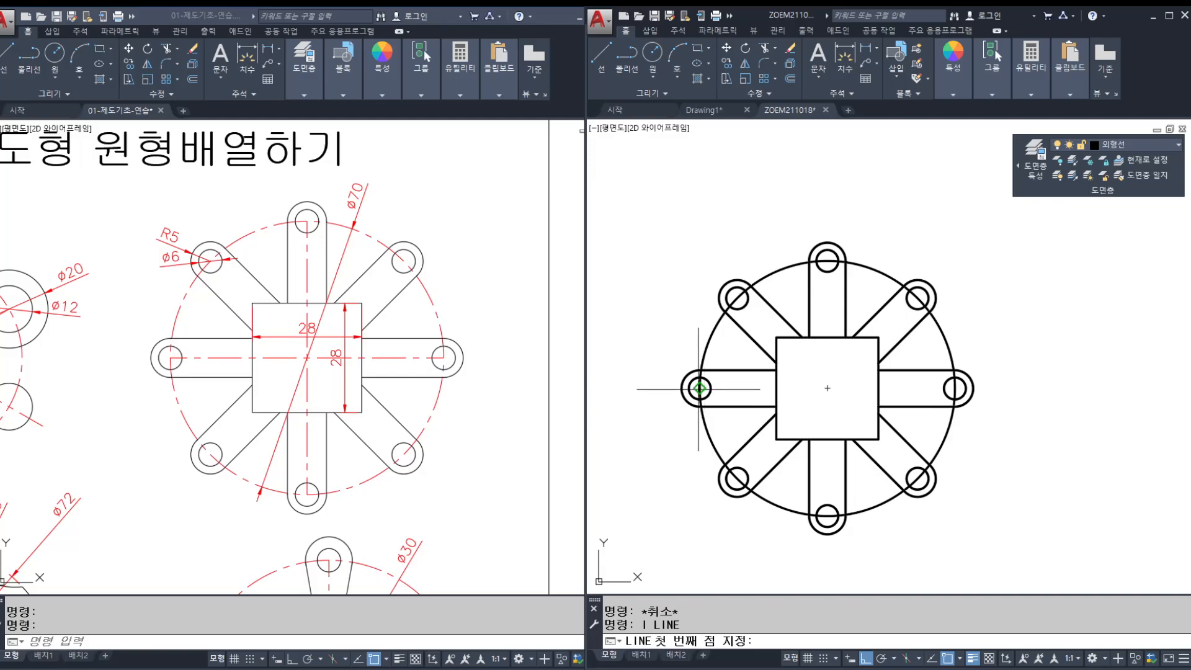
{"action": "left_click", "coordinate": [699, 389]}
{"action": "key", "text": "Return"}
{"action": "key", "text": "Return"}
{"action": "left_click", "coordinate": [828, 261]}
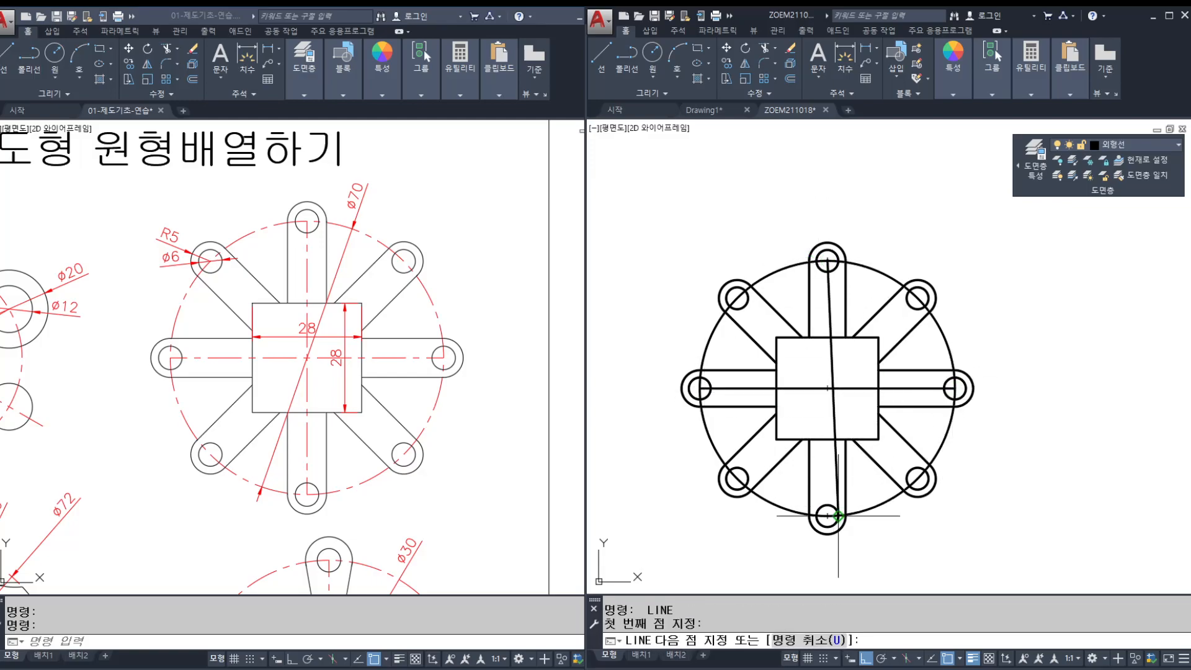
{"action": "left_click", "coordinate": [828, 516]}
{"action": "key", "text": "Return"}
{"action": "key", "text": "Escape"}
{"action": "left_click", "coordinate": [843, 409]}
{"action": "left_click", "coordinate": [812, 376]}
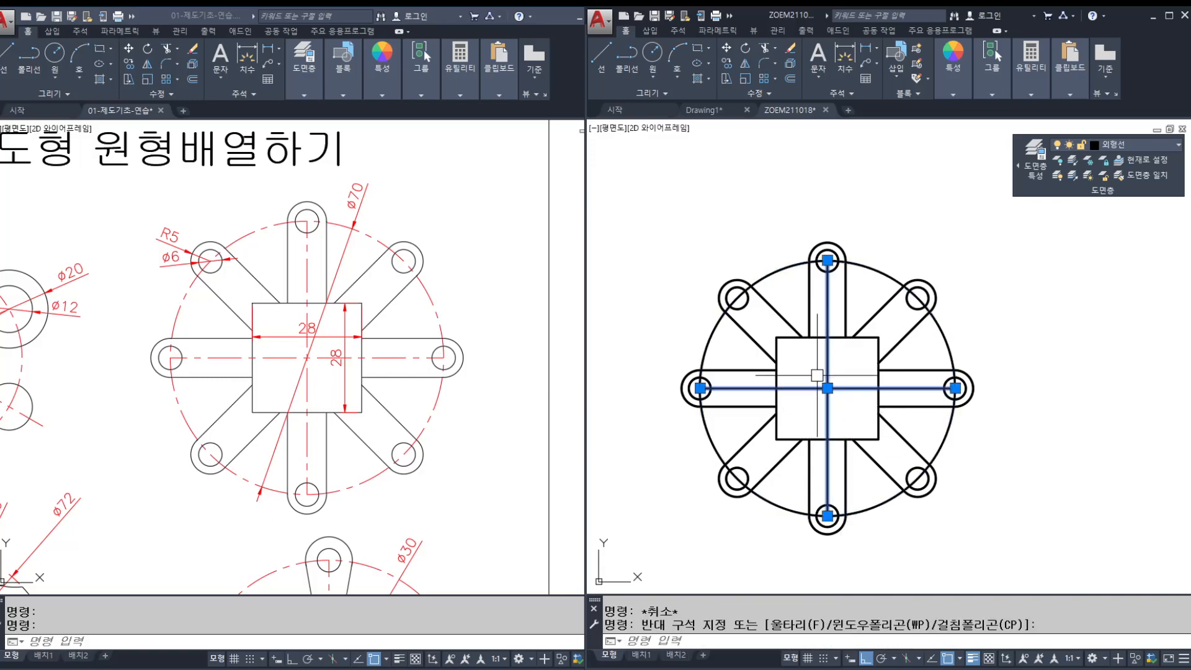
{"action": "left_click", "coordinate": [893, 277]}
{"action": "middle_click_drag", "start_coordinate": [878, 405], "coordinate": [968, 398]}
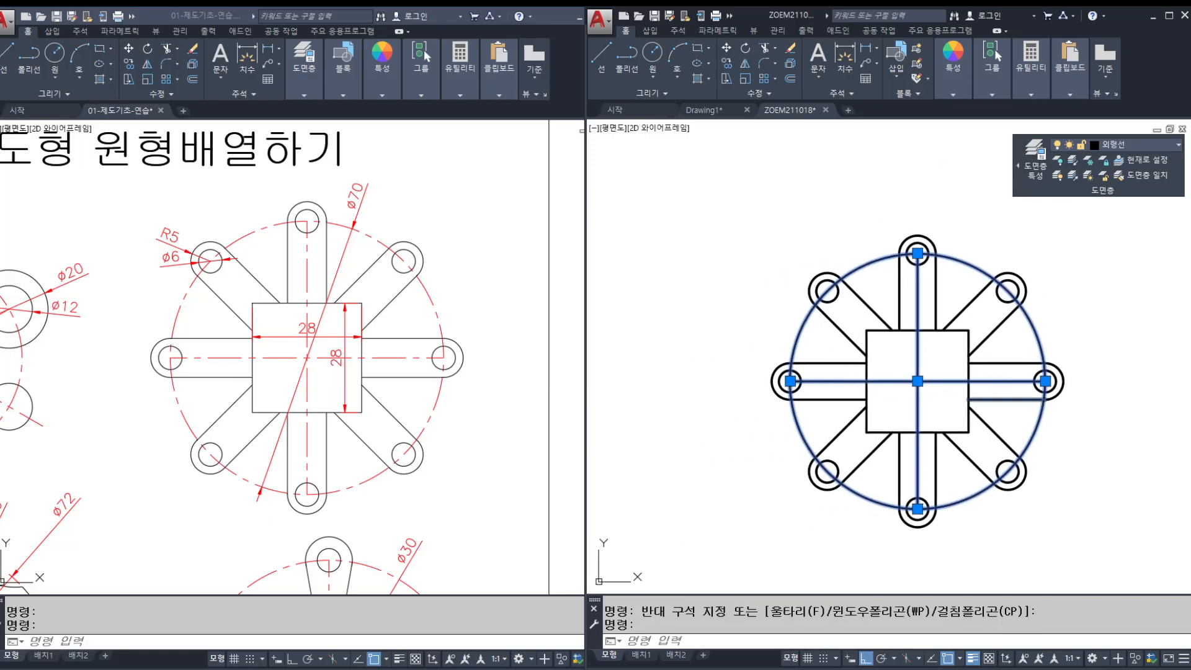
{"action": "key", "text": "Escape"}
{"action": "key", "text": "Escape"}
{"action": "type", "text": "ma"}
{"action": "mouse_move", "coordinate": [764, 442]}
{"action": "middle_mouse_down"}
{"action": "mouse_move", "coordinate": [906, 433]}
{"action": "mouse_move", "coordinate": [868, 400]}
{"action": "middle_mouse_up"}
{"action": "scroll", "coordinate": [906, 433], "scroll_direction": "down", "scroll_amount": 2}
{"action": "key", "text": "Escape"}
{"action": "key", "text": "Escape"}
{"action": "type", "text": "m"}
{"action": "key", "text": "Escape"}
{"action": "key", "text": "Escape"}
Step: Match the properties of the six-circle figure's red dash-dot centre line onto the eight-arm figure's large circle and two centre lines
{"action": "type", "text": "ma"}
{"action": "key", "text": "Return"}
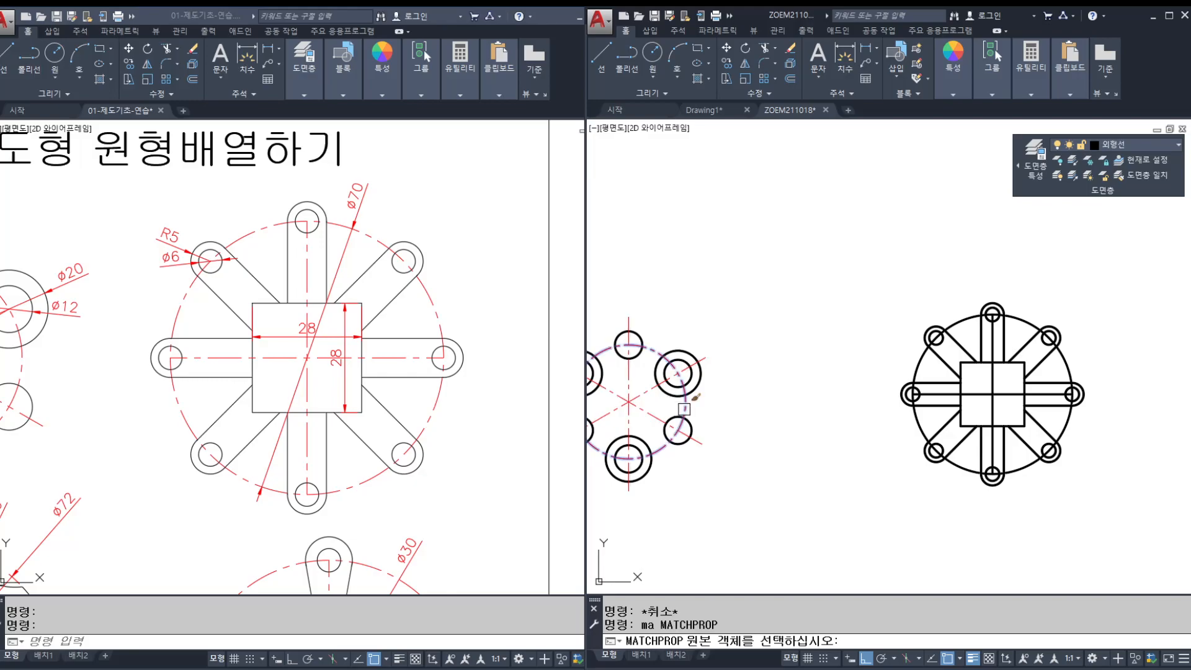
{"action": "left_click", "coordinate": [645, 391]}
{"action": "scroll", "coordinate": [961, 396], "scroll_direction": "up", "scroll_amount": 2}
{"action": "middle_click_drag", "start_coordinate": [991, 395], "coordinate": [813, 395]}
{"action": "left_click", "coordinate": [834, 381]}
{"action": "left_click", "coordinate": [882, 280]}
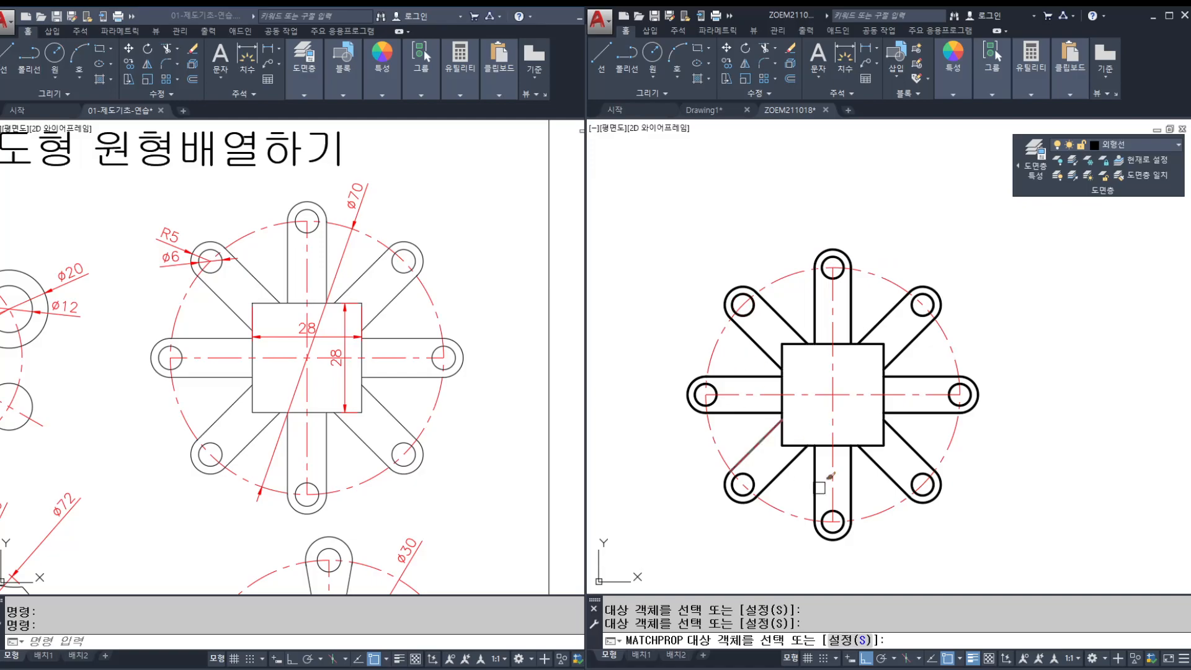
{"action": "key", "text": "Escape"}
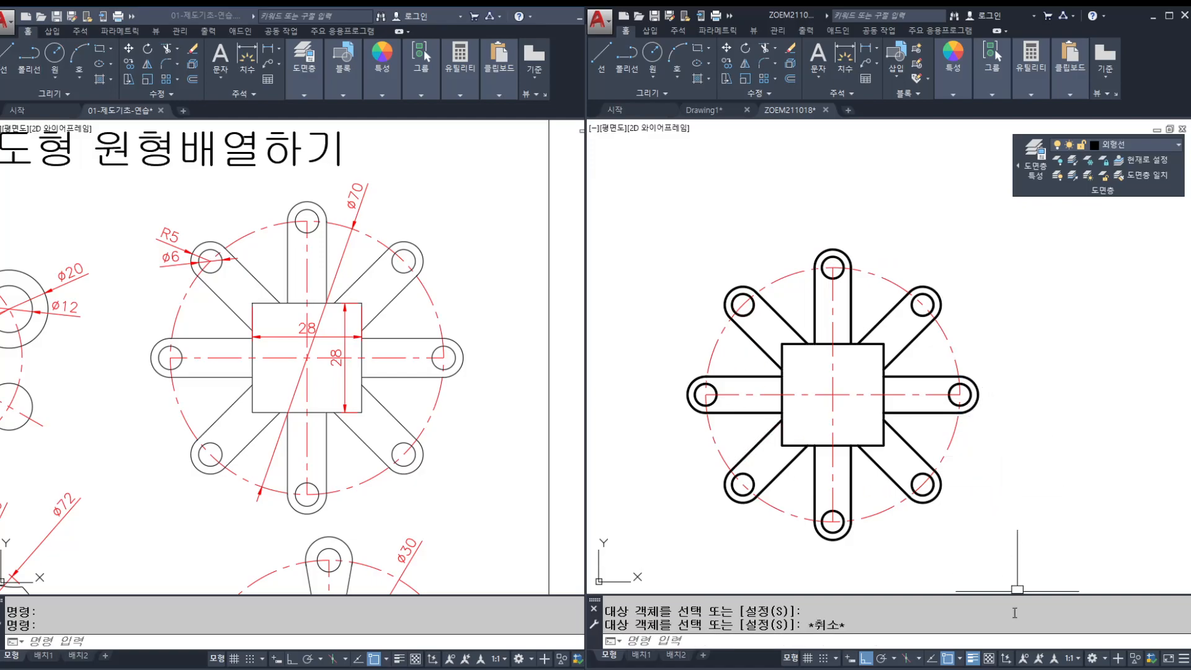
Step: Move the finished eight-arm figure horizontally to the left, closer to the six-circle figure
{"action": "mouse_move", "coordinate": [837, 466]}
{"action": "middle_mouse_down"}
{"action": "mouse_move", "coordinate": [875, 426]}
{"action": "mouse_move", "coordinate": [849, 387]}
{"action": "middle_mouse_up"}
{"action": "key", "text": "Escape"}
{"action": "scroll", "coordinate": [881, 459], "scroll_direction": "down", "scroll_amount": 2}
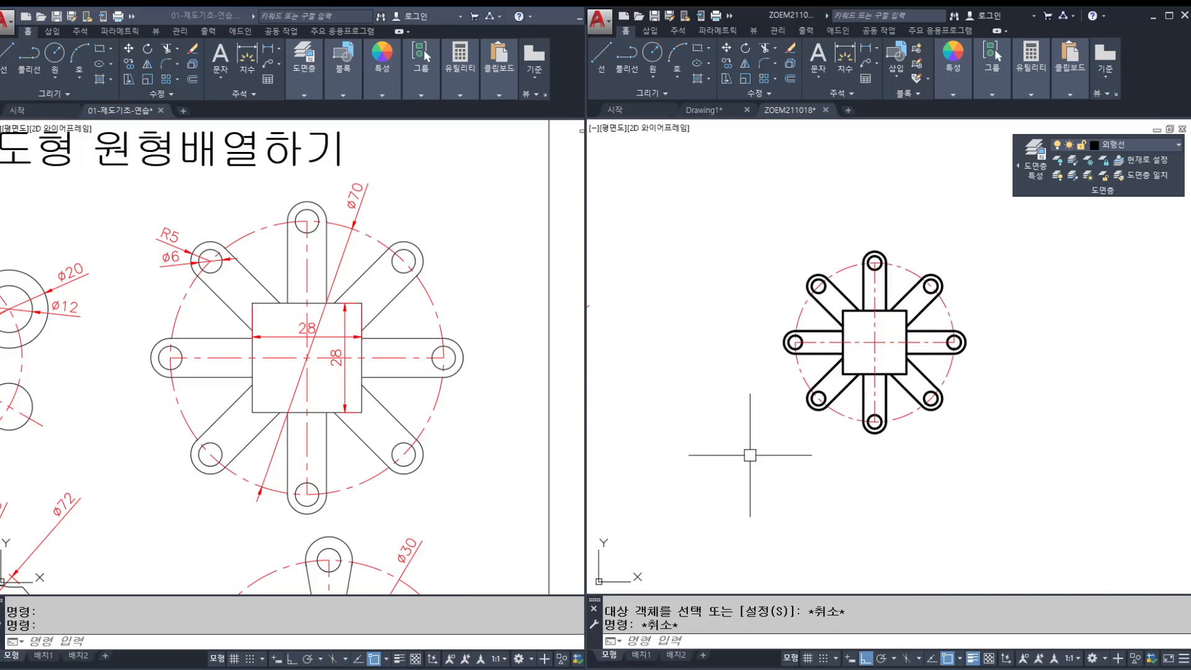
{"action": "left_click", "coordinate": [436, 472]}
{"action": "scroll", "coordinate": [436, 472], "scroll_direction": "down", "scroll_amount": 1}
{"action": "scroll", "coordinate": [229, 481], "scroll_direction": "down", "scroll_amount": 2}
{"action": "scroll", "coordinate": [279, 354], "scroll_direction": "up", "scroll_amount": 4}
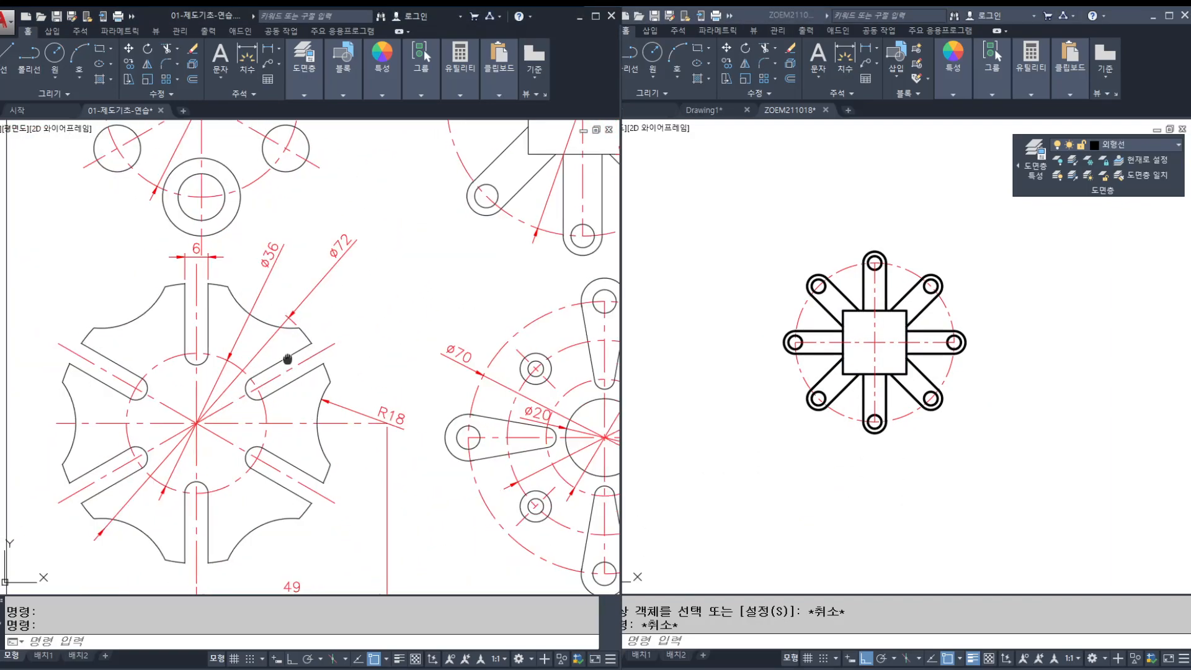
{"action": "left_click", "coordinate": [836, 477]}
{"action": "middle_click_drag", "start_coordinate": [860, 463], "coordinate": [925, 457]}
{"action": "key", "text": "Escape"}
{"action": "type", "text": "m"}
{"action": "key", "text": "space"}
{"action": "left_click", "coordinate": [1084, 466]}
{"action": "left_click", "coordinate": [824, 224]}
{"action": "key", "text": "space"}
{"action": "left_click", "coordinate": [912, 213]}
{"action": "left_click", "coordinate": [813, 217]}
Step: Move the whole eight-arm figure slightly downward
{"action": "key", "text": "space"}
{"action": "left_click", "coordinate": [731, 208]}
{"action": "left_click", "coordinate": [1017, 462]}
{"action": "key", "text": "space"}
{"action": "left_click", "coordinate": [1034, 326]}
{"action": "left_click", "coordinate": [1033, 348]}
{"action": "key", "text": "space"}
{"action": "middle_click_drag", "start_coordinate": [828, 415], "coordinate": [943, 311]}
{"action": "middle_click_drag", "start_coordinate": [811, 403], "coordinate": [816, 287]}
{"action": "middle_click_drag", "start_coordinate": [845, 340], "coordinate": [843, 335]}
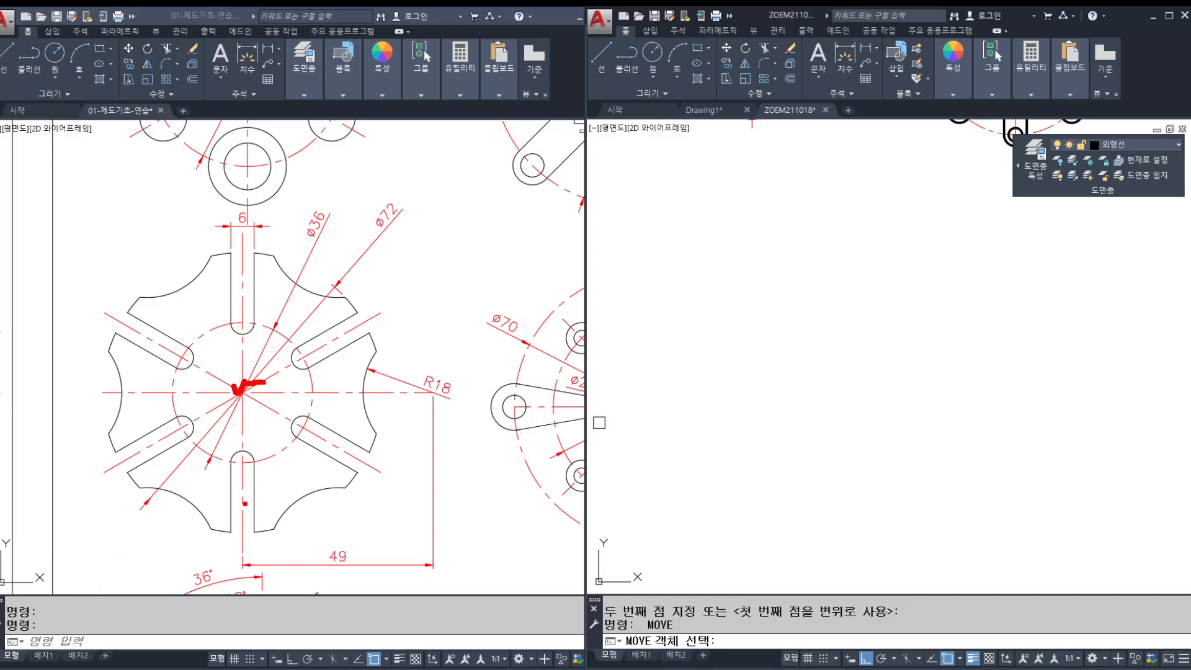
{"action": "left_click_drag", "start_coordinate": [309, 537], "coordinate": [366, 579]}
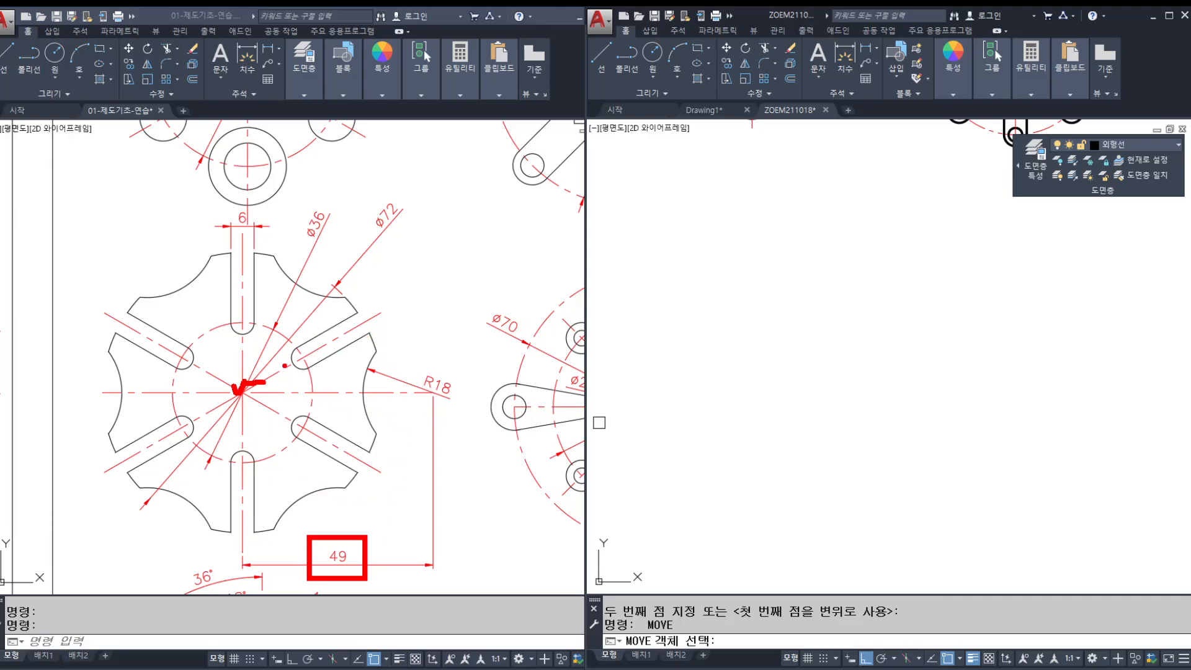
{"action": "left_click_drag", "start_coordinate": [265, 381], "coordinate": [353, 333]}
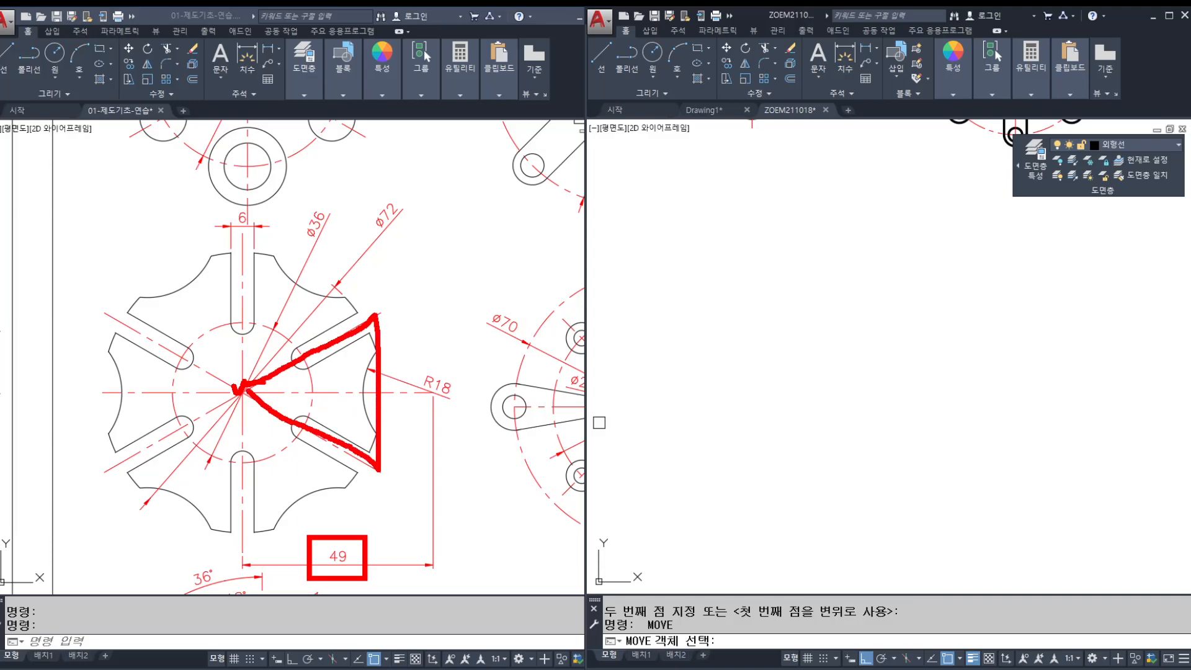
{"action": "key", "text": "Escape"}
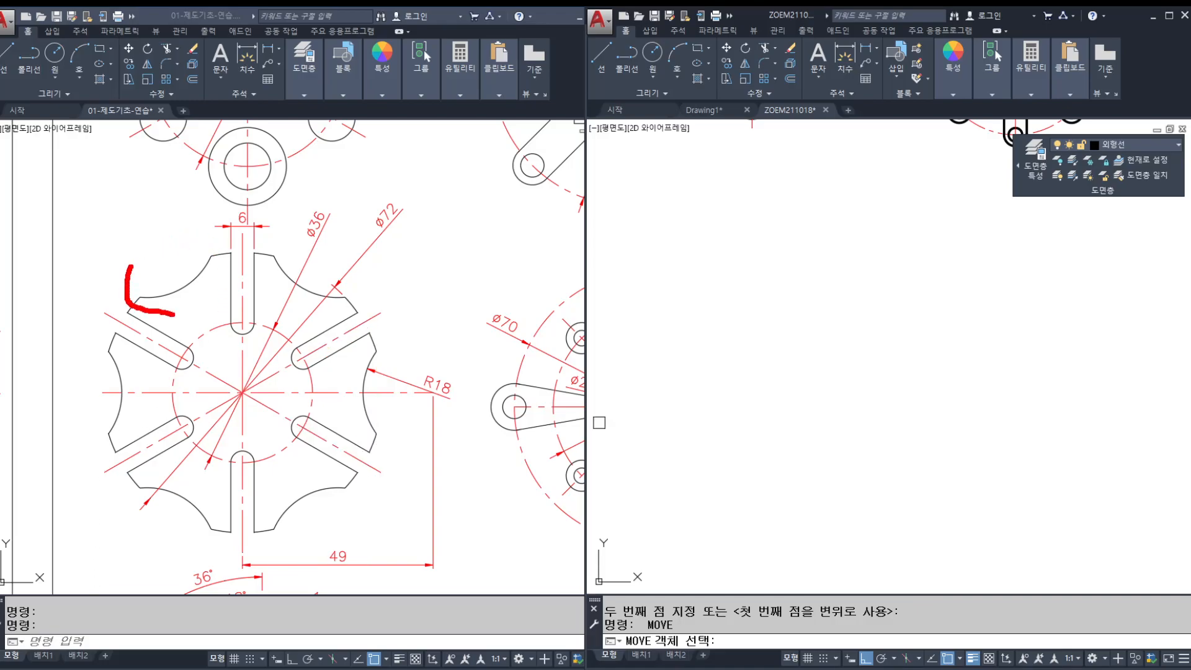
{"action": "left_click_drag", "start_coordinate": [171, 314], "coordinate": [253, 353]}
{"action": "mouse_move", "coordinate": [369, 287]}
{"action": "left_mouse_down"}
{"action": "mouse_move", "coordinate": [199, 211]}
{"action": "mouse_move", "coordinate": [114, 257]}
{"action": "left_mouse_up"}
{"action": "key", "text": "Escape"}
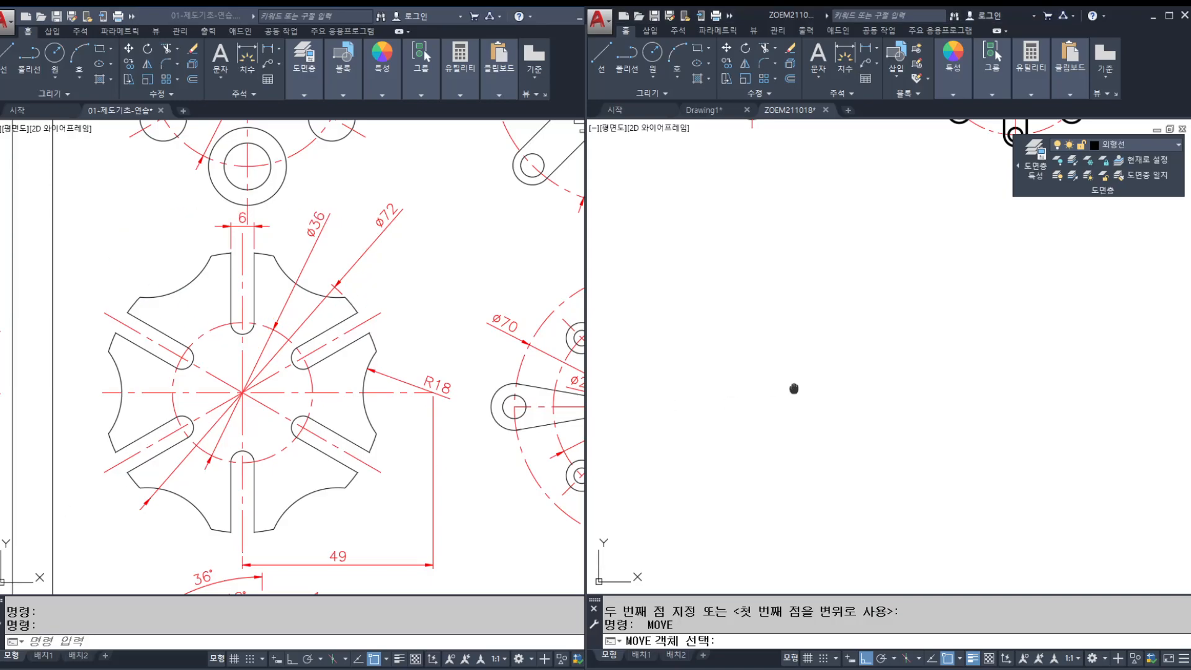
{"action": "key", "text": "Escape"}
{"action": "key", "text": "Escape"}
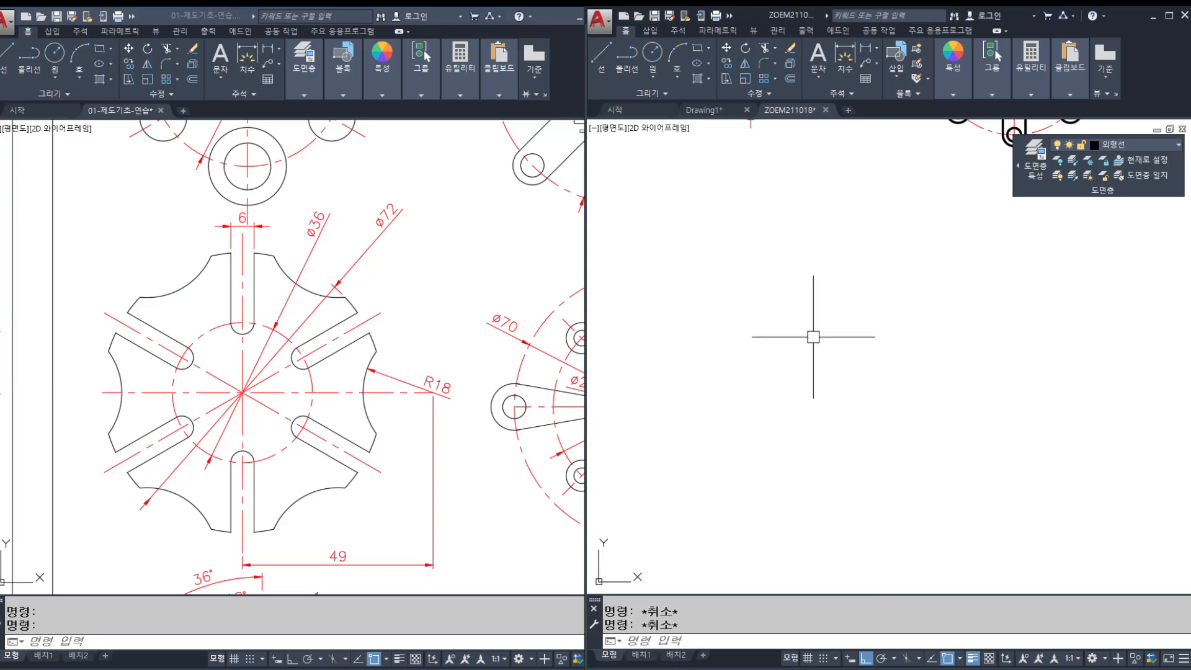
{"action": "type", "text": "c"}
{"action": "key", "text": "Return"}
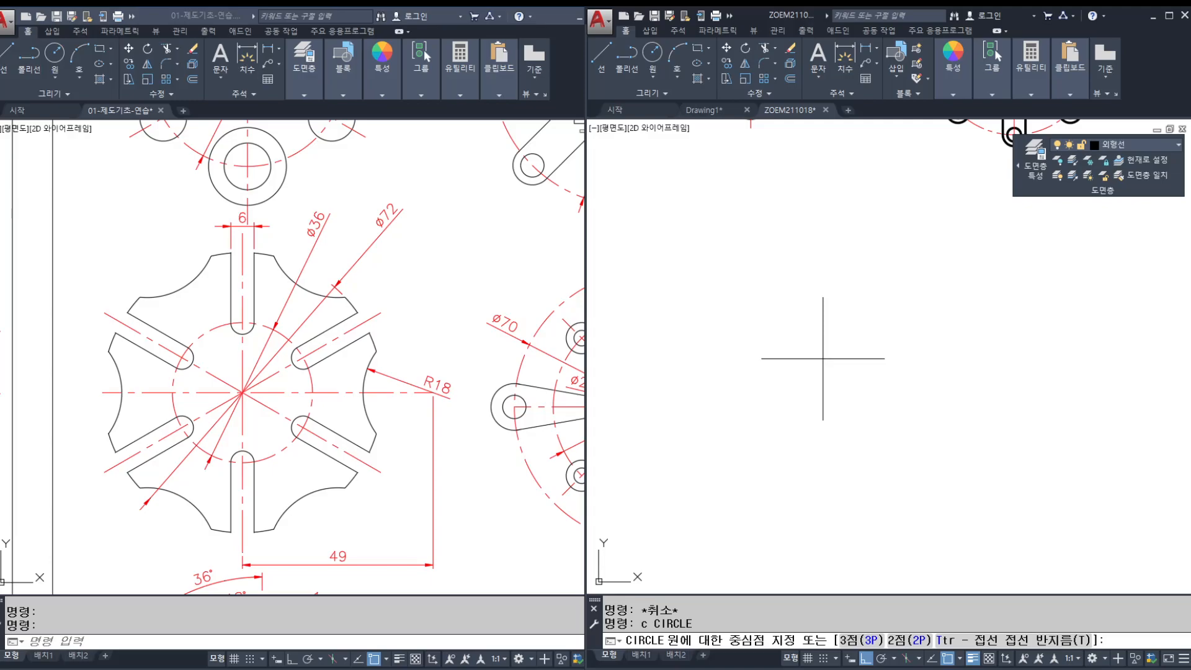
{"action": "key", "text": "Escape"}
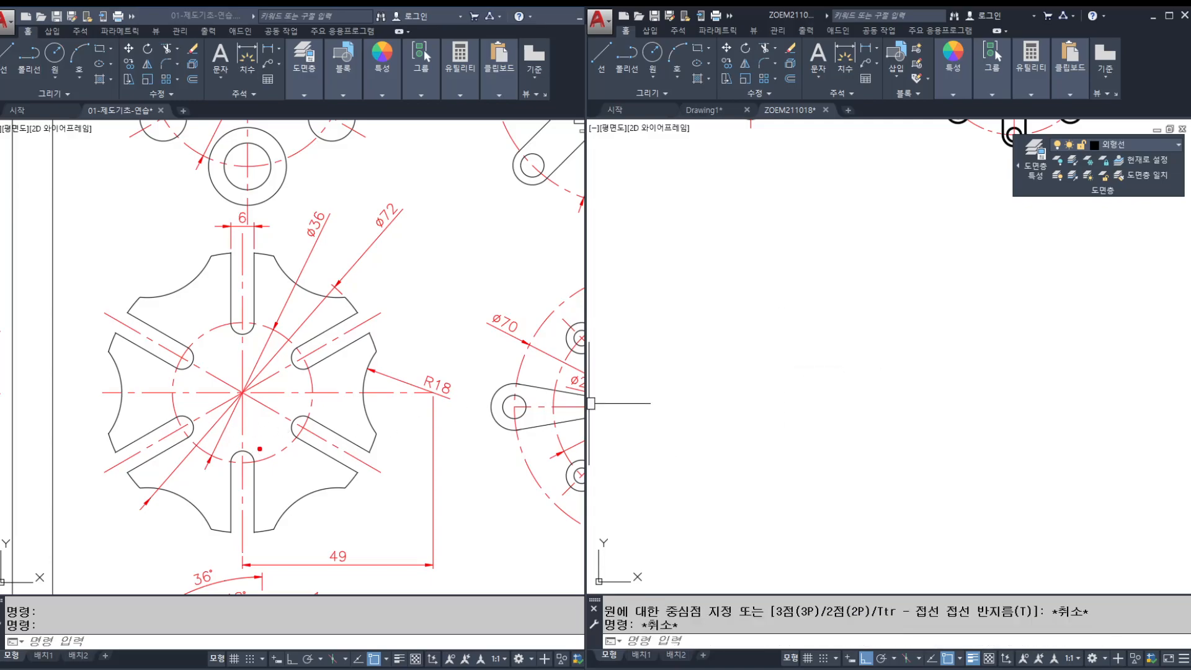
{"action": "left_click_drag", "start_coordinate": [295, 193], "coordinate": [329, 251]}
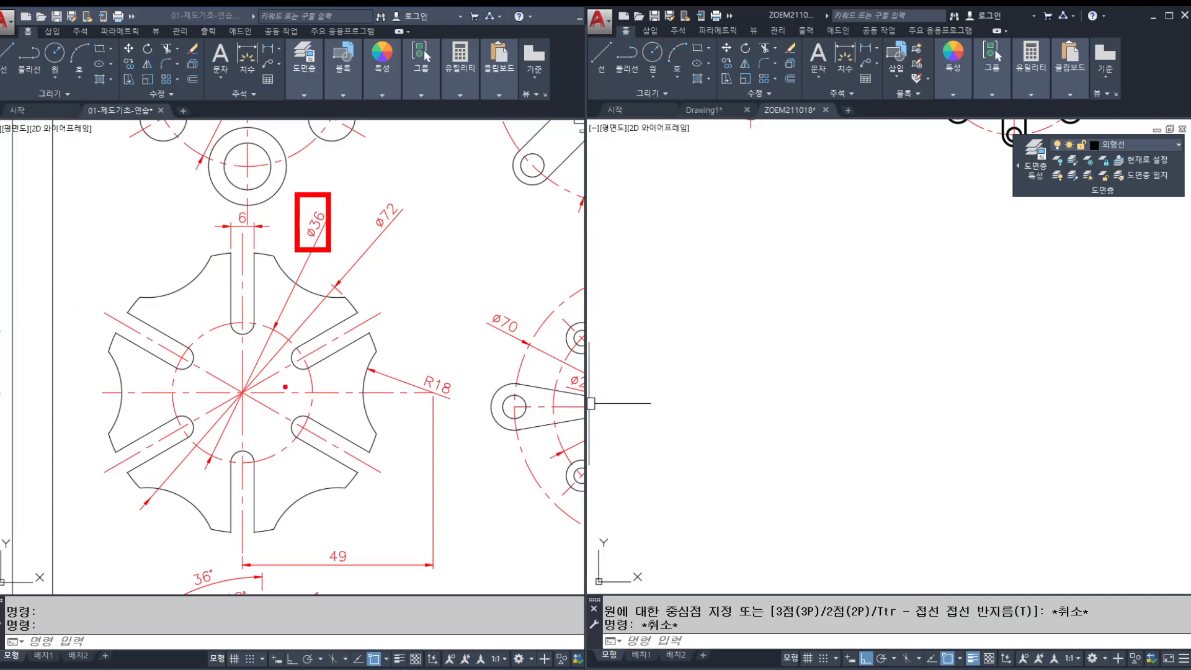
{"action": "key", "text": "Escape"}
{"action": "key", "text": "Escape"}
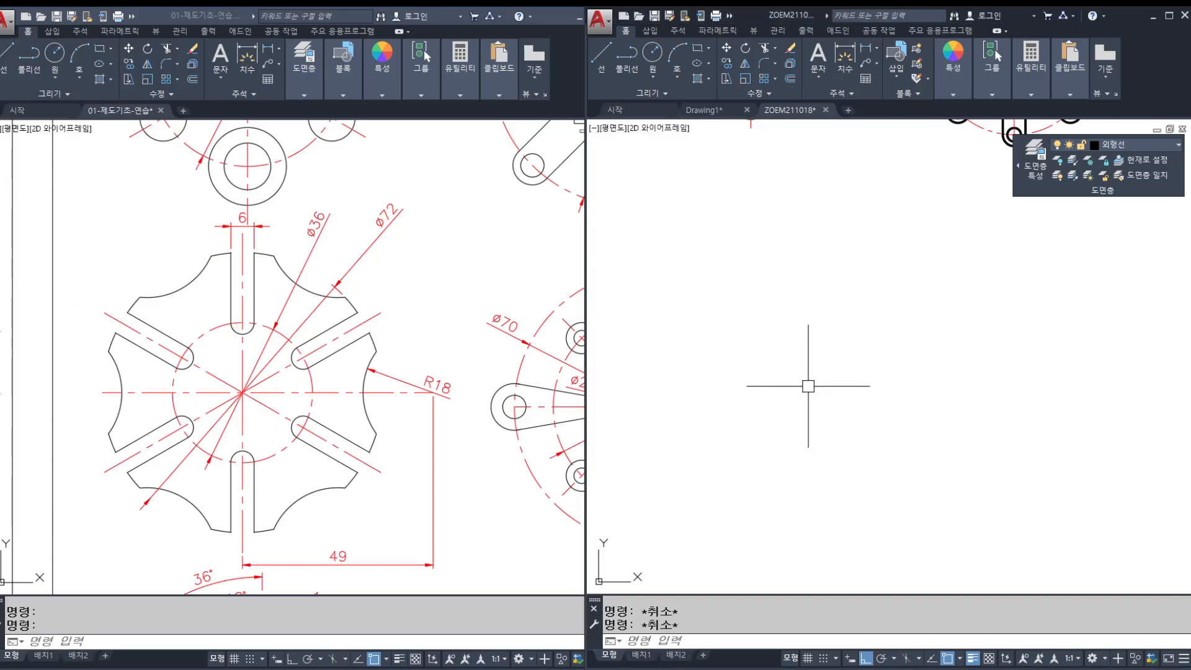
Step: Draw a circle of diameter 36 in the empty area below the finished eight-arm figure
{"action": "type", "text": "c"}
{"action": "key", "text": "Return"}
{"action": "left_click", "coordinate": [800, 360]}
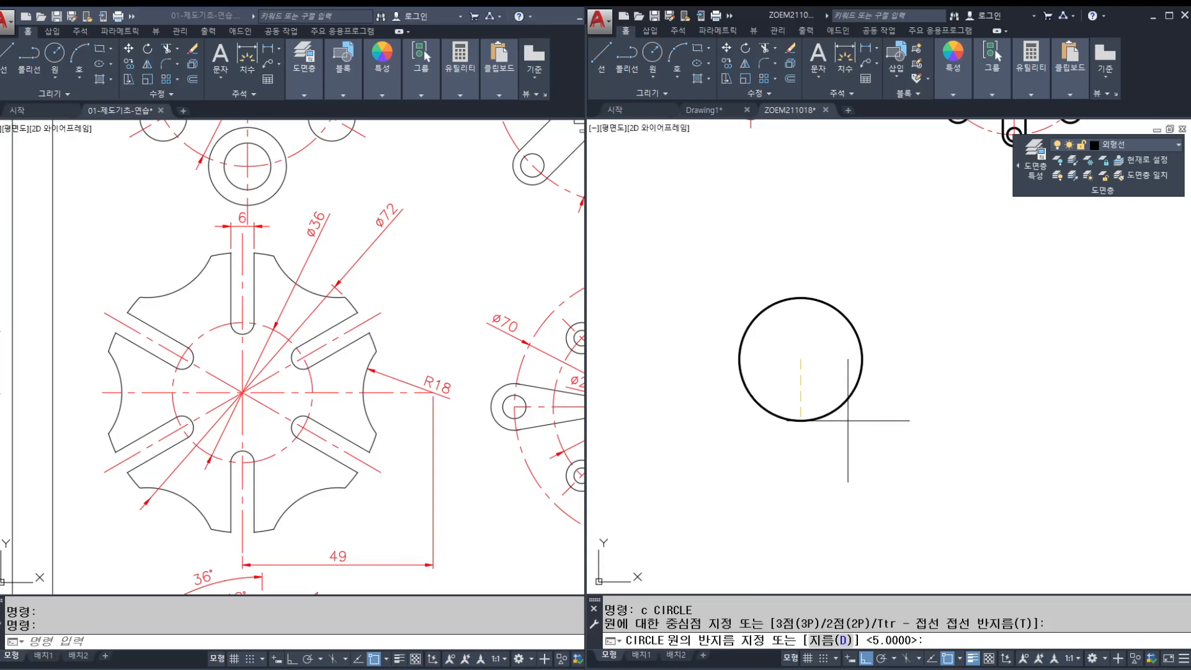
{"action": "type", "text": "d"}
{"action": "key", "text": "Return"}
{"action": "type", "text": "3"}
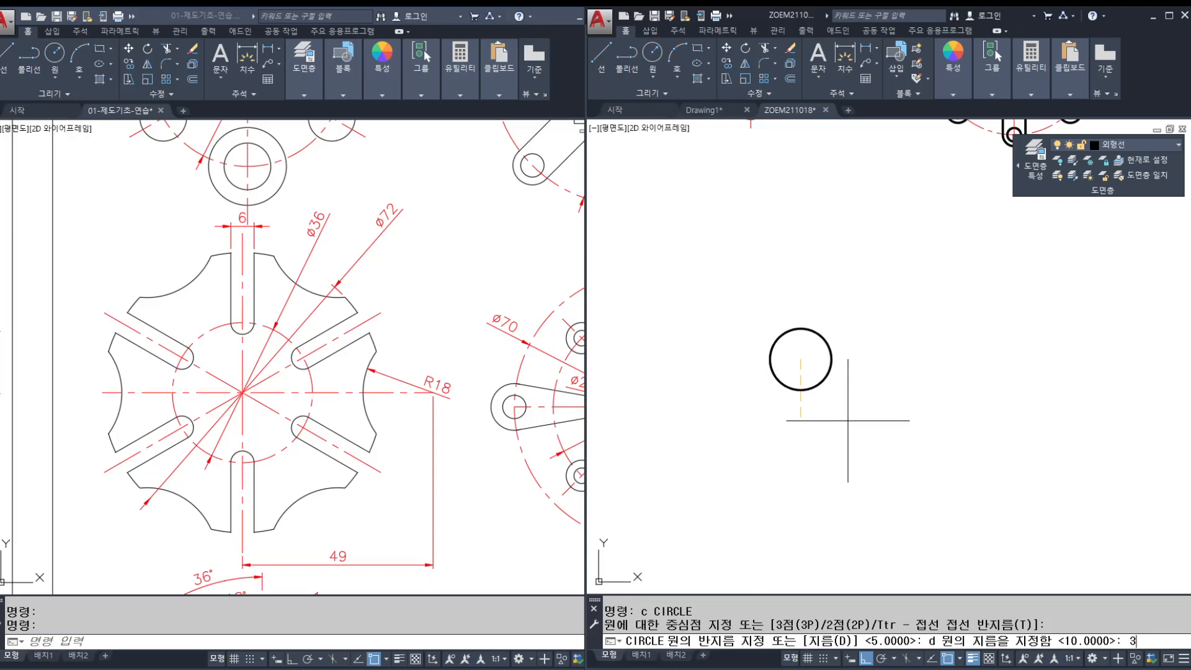
{"action": "type", "text": "6"}
{"action": "key", "text": "Return"}
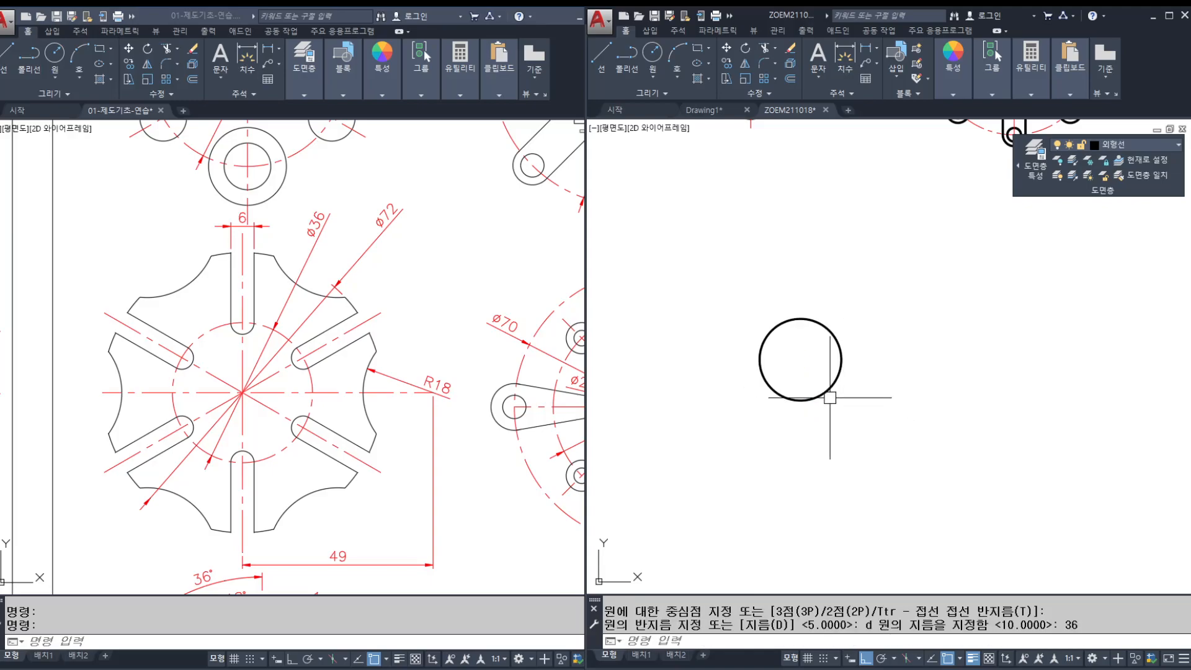
Step: Draw a horizontal line 49 long to the right from the centre of the diameter-36 circle
{"action": "key", "text": "Escape"}
{"action": "key", "text": "Escape"}
{"action": "type", "text": "l"}
{"action": "key", "text": "Return"}
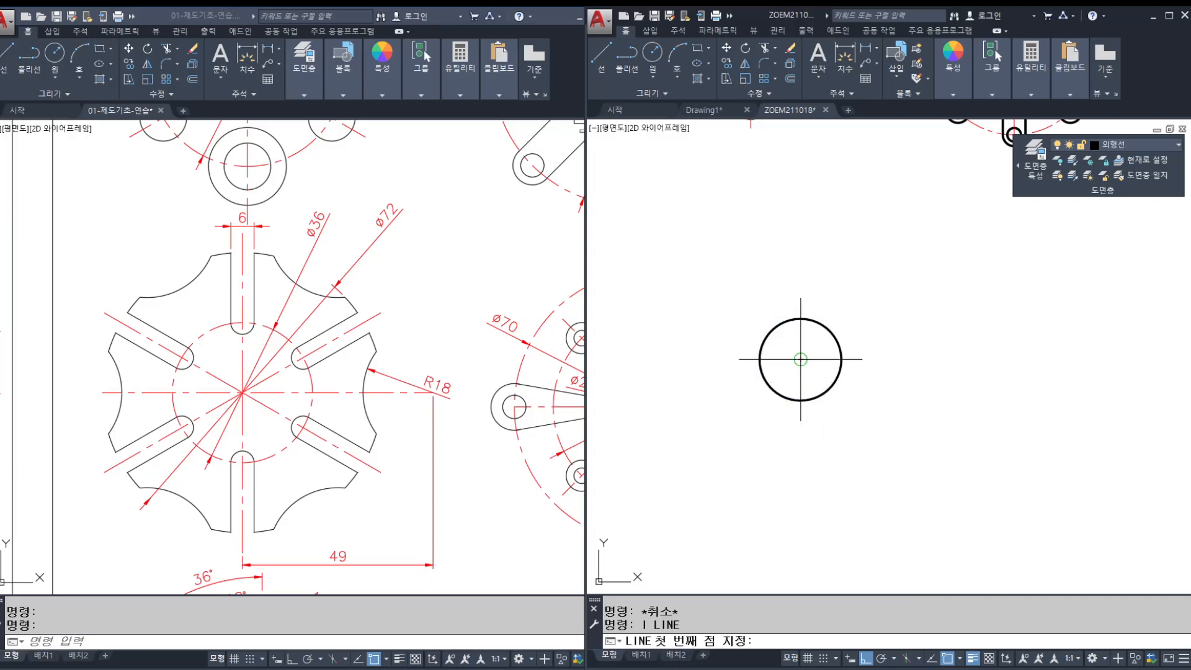
{"action": "left_click", "coordinate": [800, 360]}
{"action": "scroll", "coordinate": [913, 359], "scroll_direction": "up", "scroll_amount": 2}
{"action": "middle_click_drag", "start_coordinate": [913, 359], "coordinate": [951, 375]}
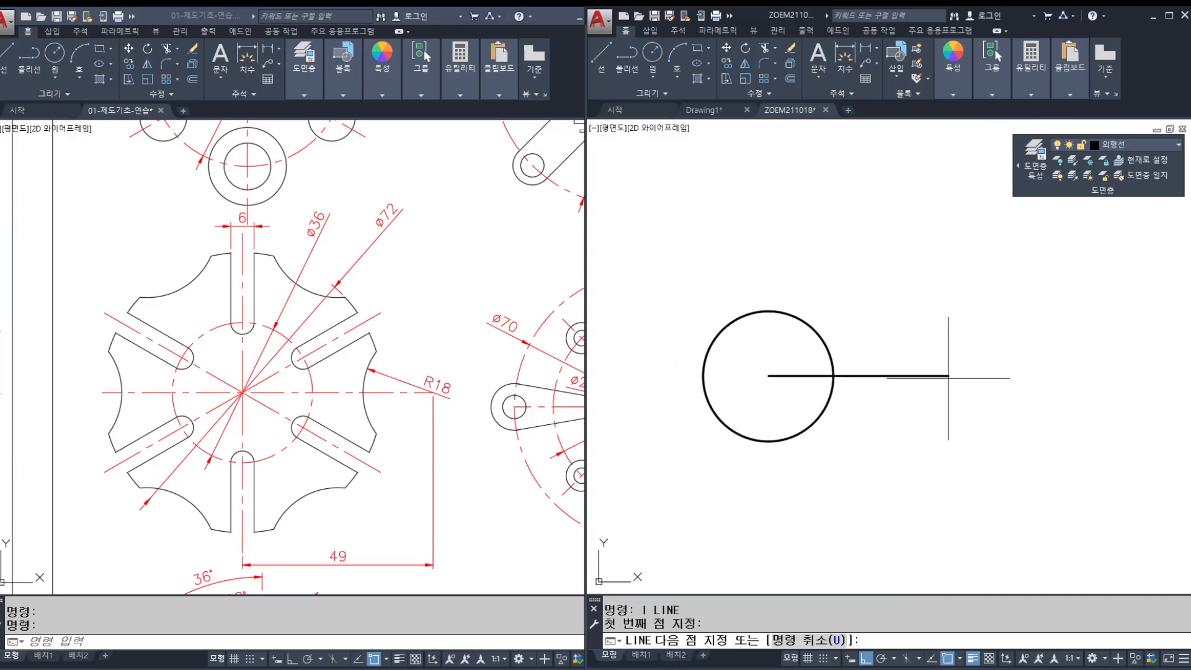
{"action": "type", "text": "49"}
{"action": "key", "text": "Return"}
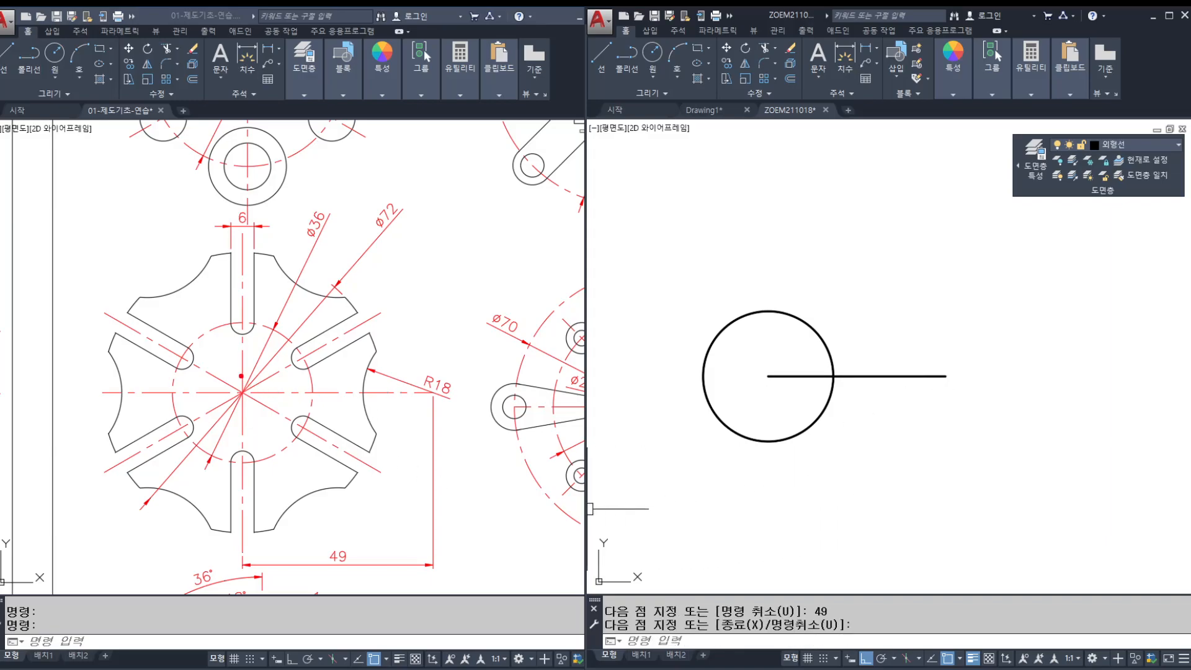
{"action": "left_click_drag", "start_coordinate": [244, 395], "coordinate": [430, 396]}
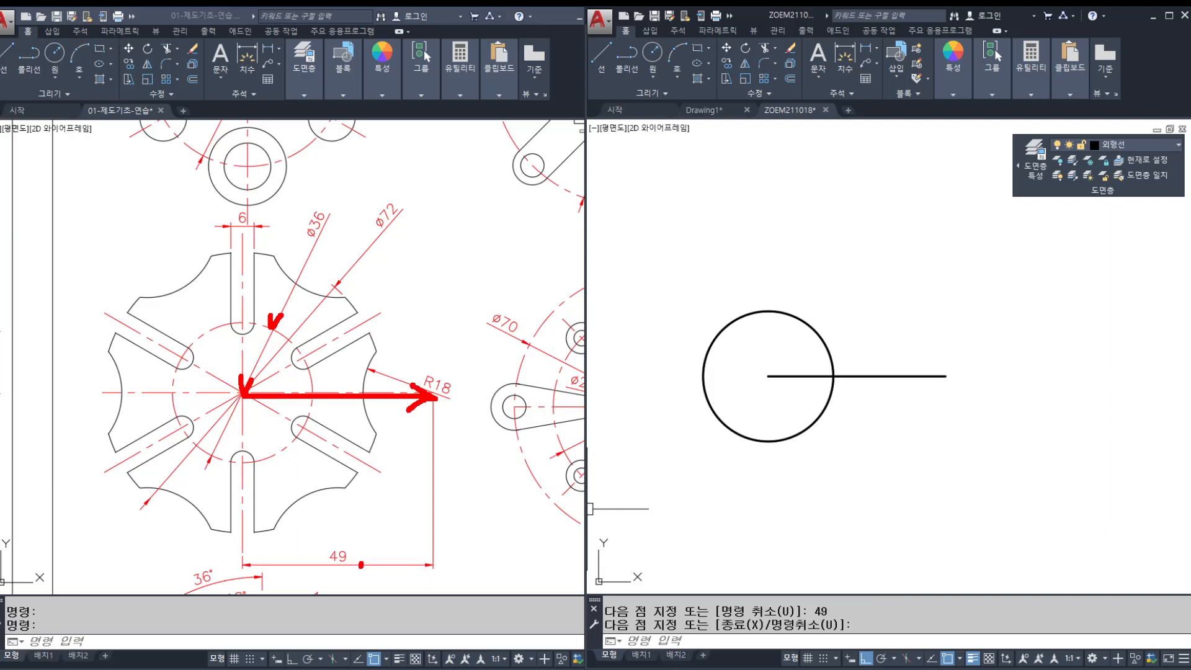
{"action": "left_click_drag", "start_coordinate": [361, 564], "coordinate": [374, 567]}
{"action": "key", "text": "Escape"}
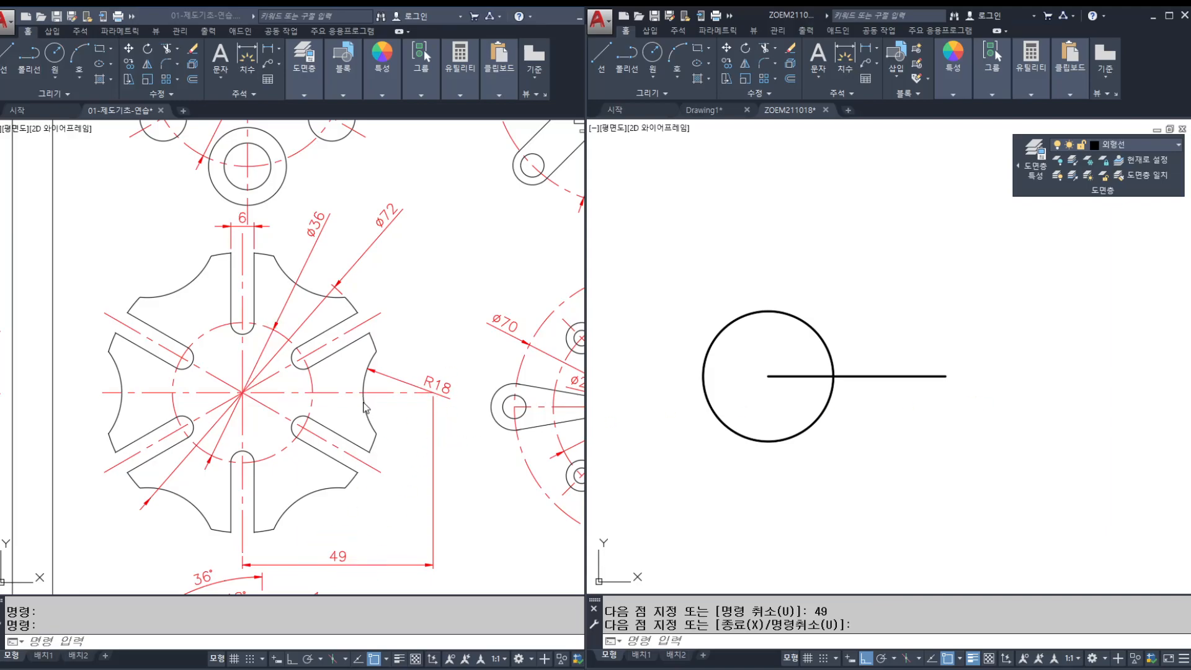
{"action": "key", "text": "Escape"}
{"action": "mouse_move", "coordinate": [257, 380]}
{"action": "left_mouse_down"}
{"action": "mouse_move", "coordinate": [345, 340]}
{"action": "mouse_move", "coordinate": [404, 399]}
{"action": "mouse_move", "coordinate": [286, 423]}
{"action": "left_mouse_up"}
{"action": "key", "text": "Escape"}
{"action": "scroll", "coordinate": [925, 368], "scroll_direction": "up", "scroll_amount": 2}
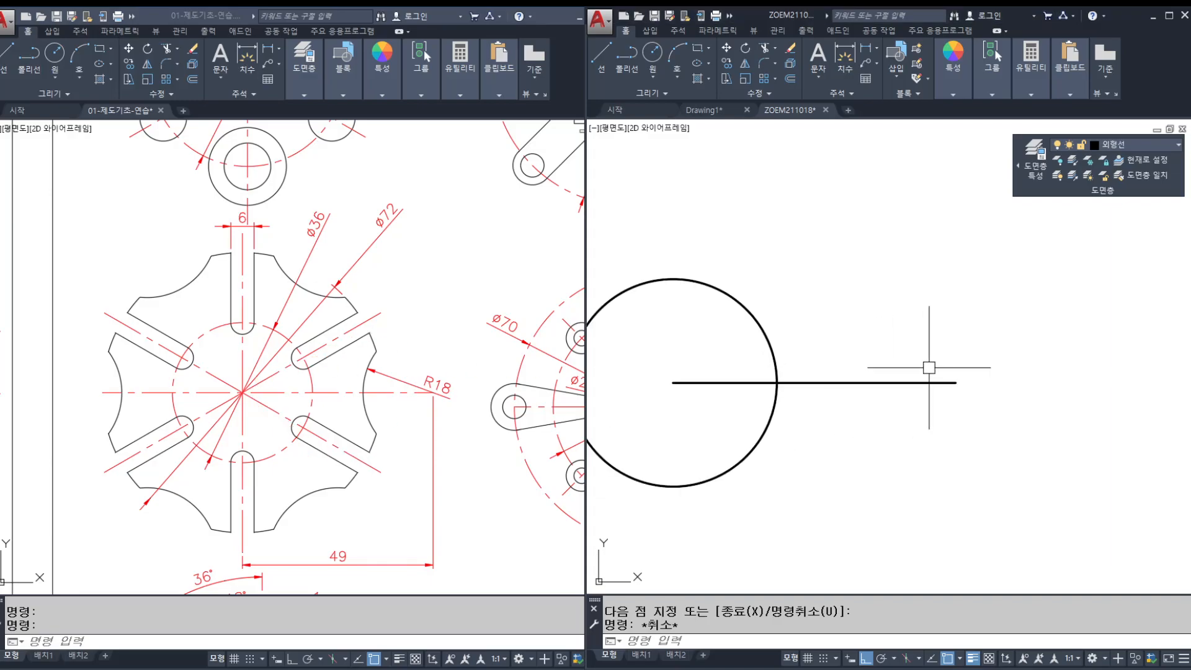
Step: Draw a circle of radius 18 centred on the far end of the 49-long horizontal line
{"action": "key", "text": "Escape"}
{"action": "type", "text": "C"}
{"action": "key", "text": "Return"}
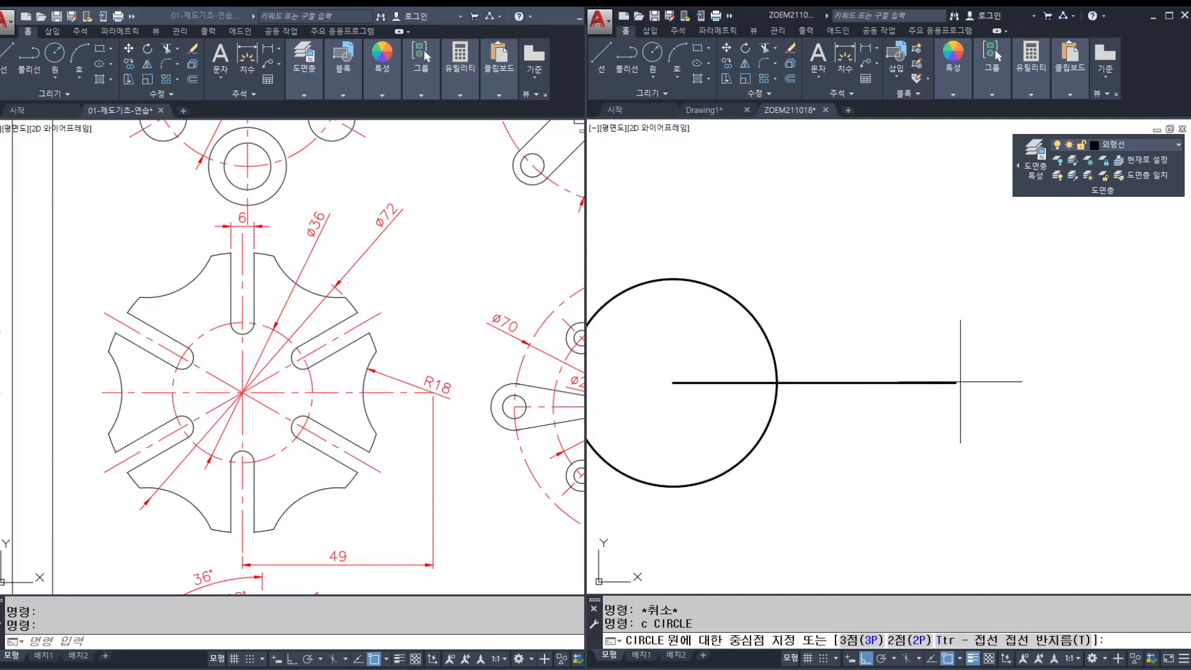
{"action": "left_click", "coordinate": [956, 383]}
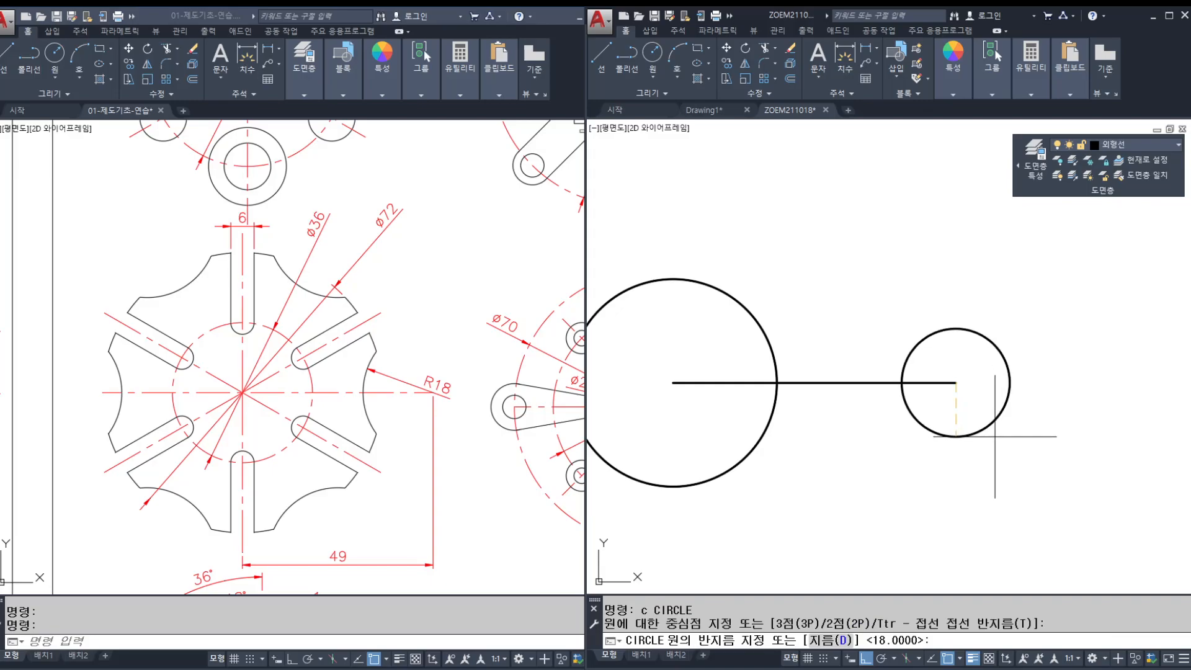
{"action": "type", "text": "18"}
{"action": "key", "text": "Return"}
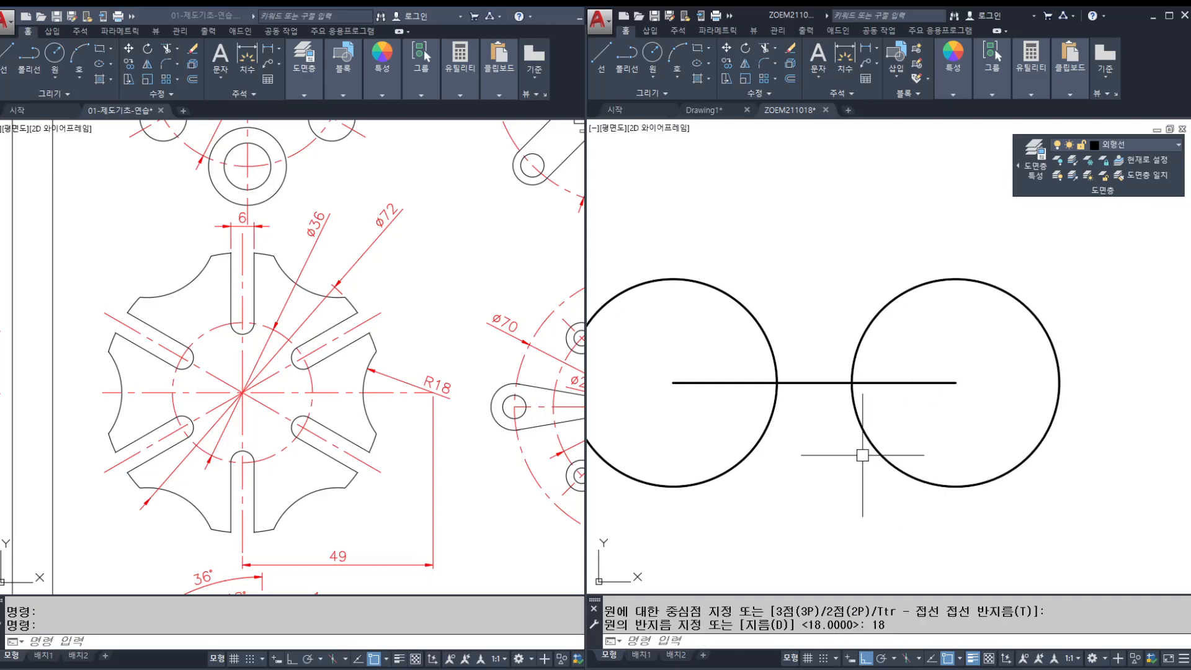
{"action": "left_click_drag", "start_coordinate": [235, 392], "coordinate": [378, 315]}
{"action": "mouse_move", "coordinate": [235, 391]}
{"action": "left_mouse_down"}
{"action": "mouse_move", "coordinate": [383, 478]}
{"action": "mouse_move", "coordinate": [287, 421]}
{"action": "mouse_move", "coordinate": [423, 426]}
{"action": "mouse_move", "coordinate": [386, 451]}
{"action": "left_mouse_up"}
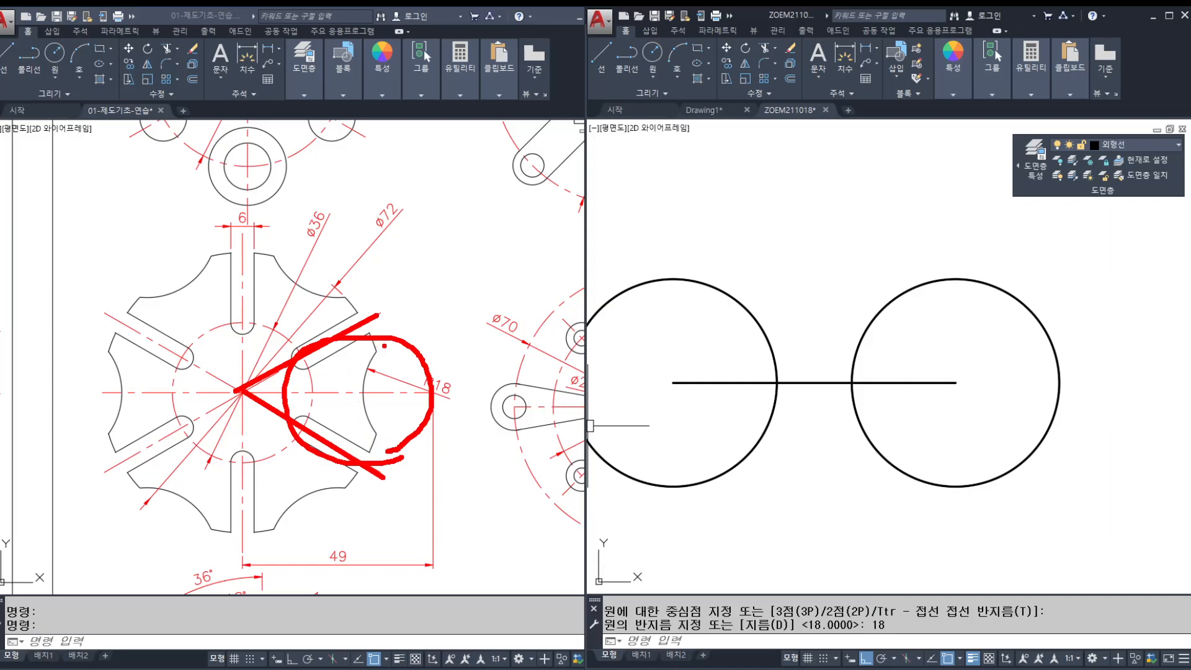
{"action": "key", "text": "Escape"}
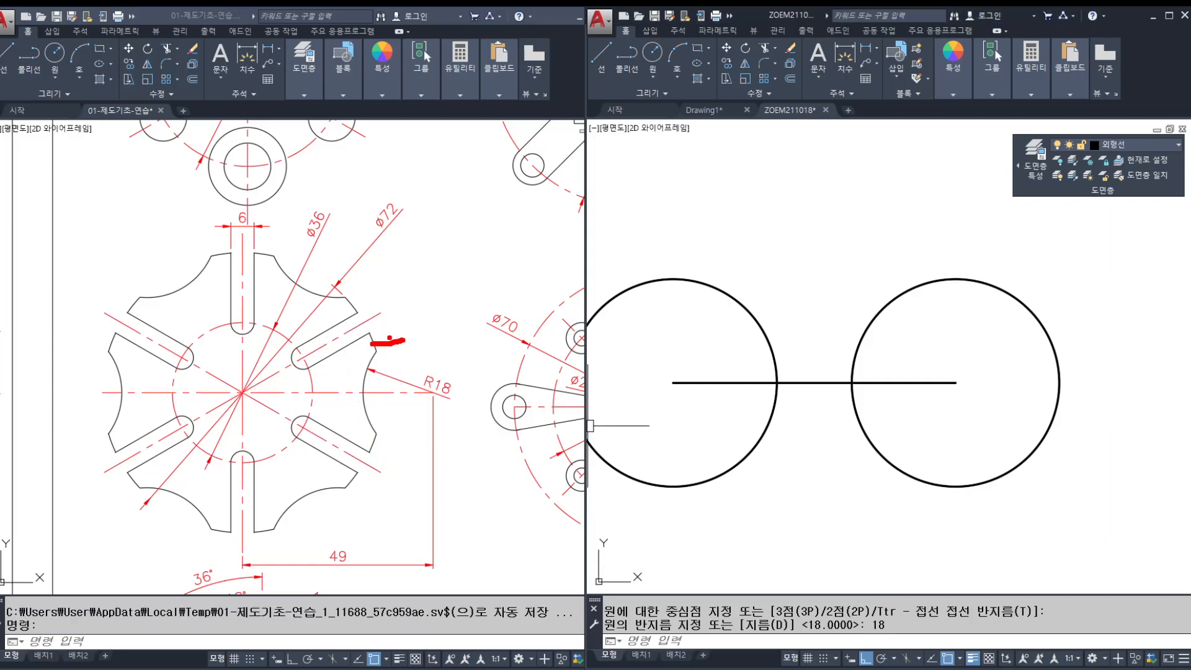
{"action": "mouse_move", "coordinate": [377, 238]}
{"action": "left_mouse_down"}
{"action": "mouse_move", "coordinate": [409, 206]}
{"action": "mouse_move", "coordinate": [404, 253]}
{"action": "left_mouse_up"}
{"action": "key", "text": "Escape"}
Step: Draw a circle of diameter 72 concentric with the diameter-36 circle
{"action": "middle_click_drag", "start_coordinate": [834, 442], "coordinate": [836, 441]}
{"action": "key", "text": "Escape"}
{"action": "key", "text": "Escape"}
{"action": "type", "text": "c"}
{"action": "key", "text": "Return"}
{"action": "left_click", "coordinate": [674, 382]}
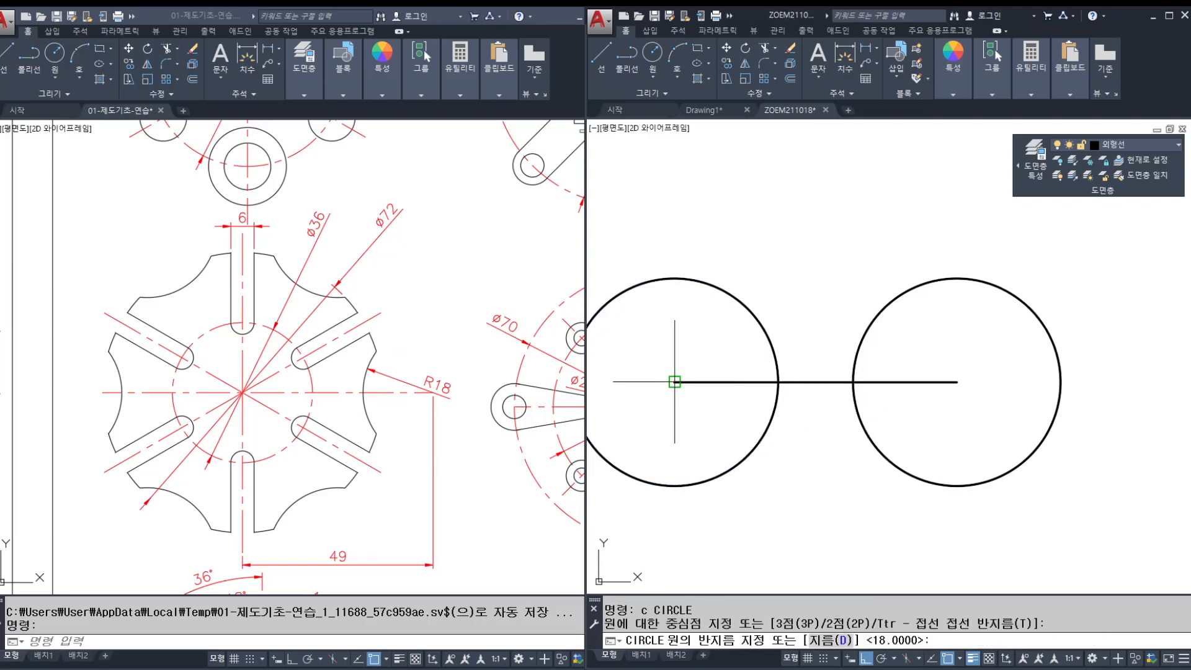
{"action": "type", "text": "7"}
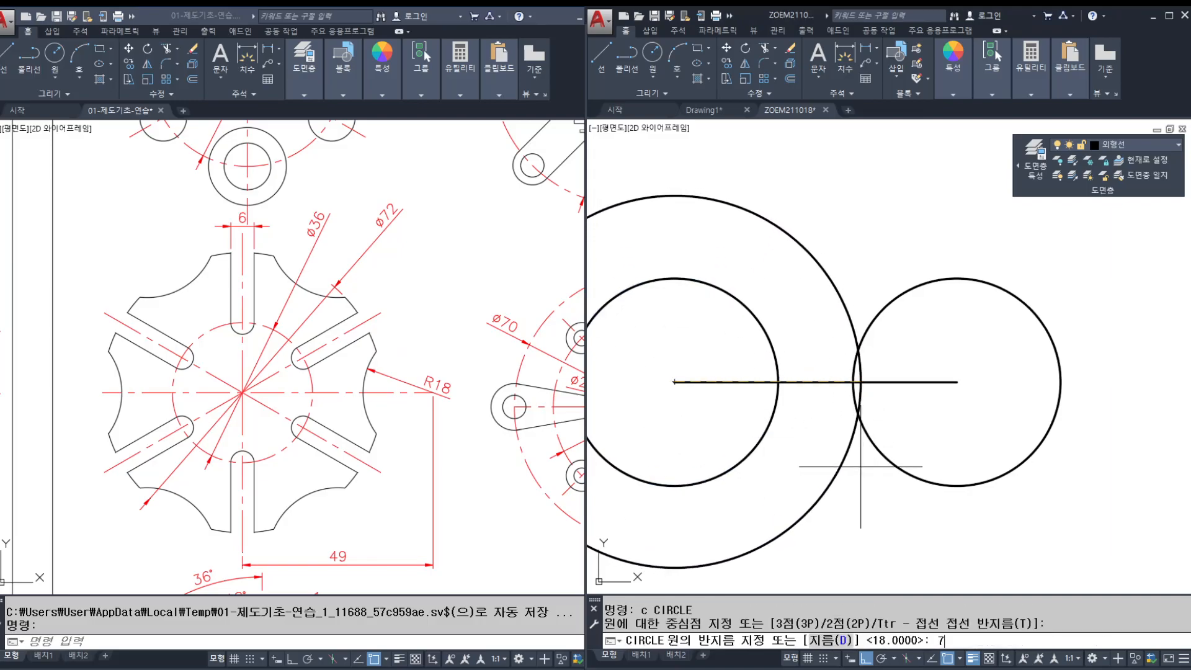
{"action": "key", "text": "BackSpace"}
{"action": "type", "text": "d"}
{"action": "key", "text": "Return"}
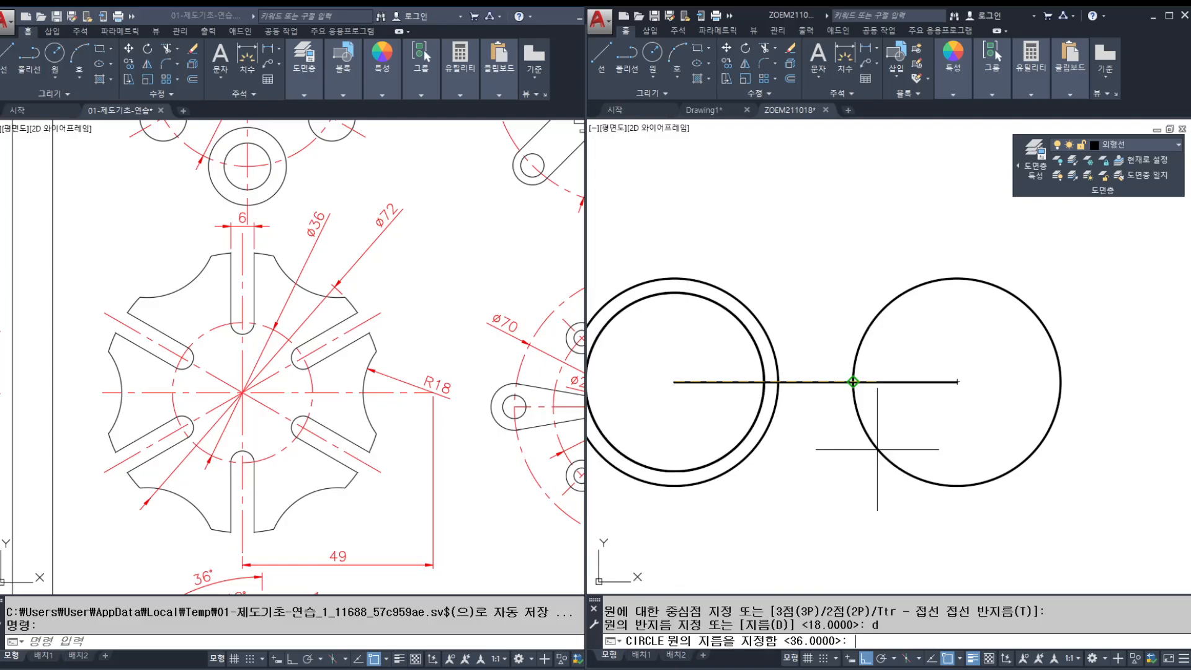
{"action": "type", "text": "72"}
{"action": "key", "text": "Return"}
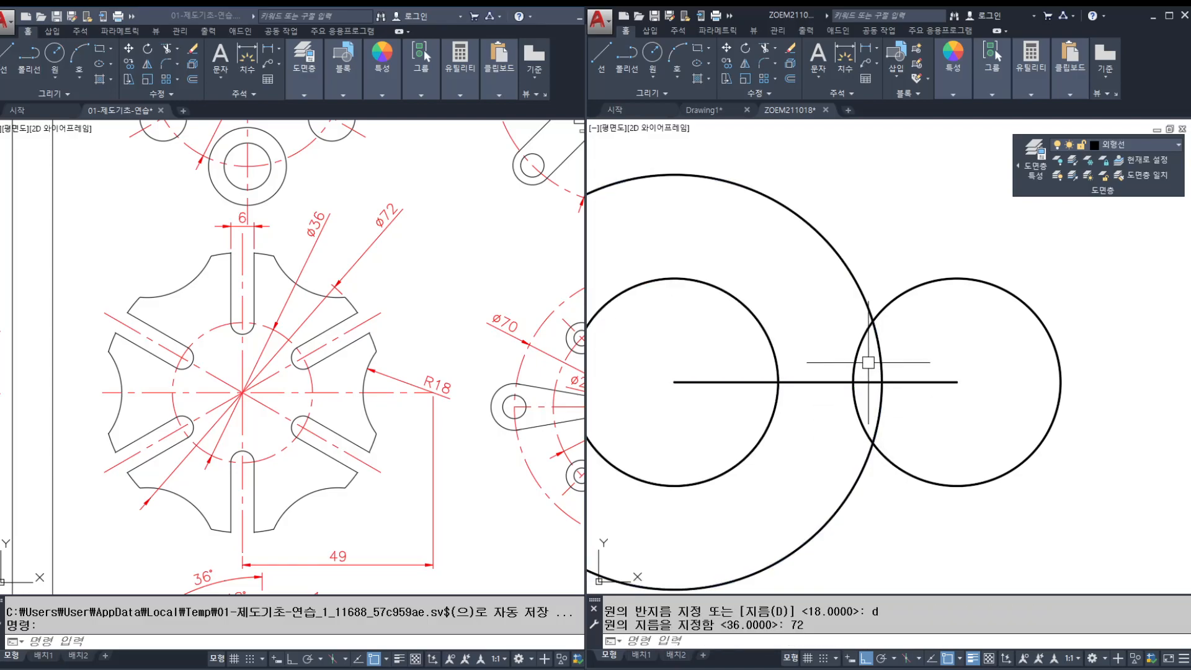
{"action": "key", "text": "ctrl+2"}
{"action": "left_click_drag", "start_coordinate": [881, 318], "coordinate": [845, 404]}
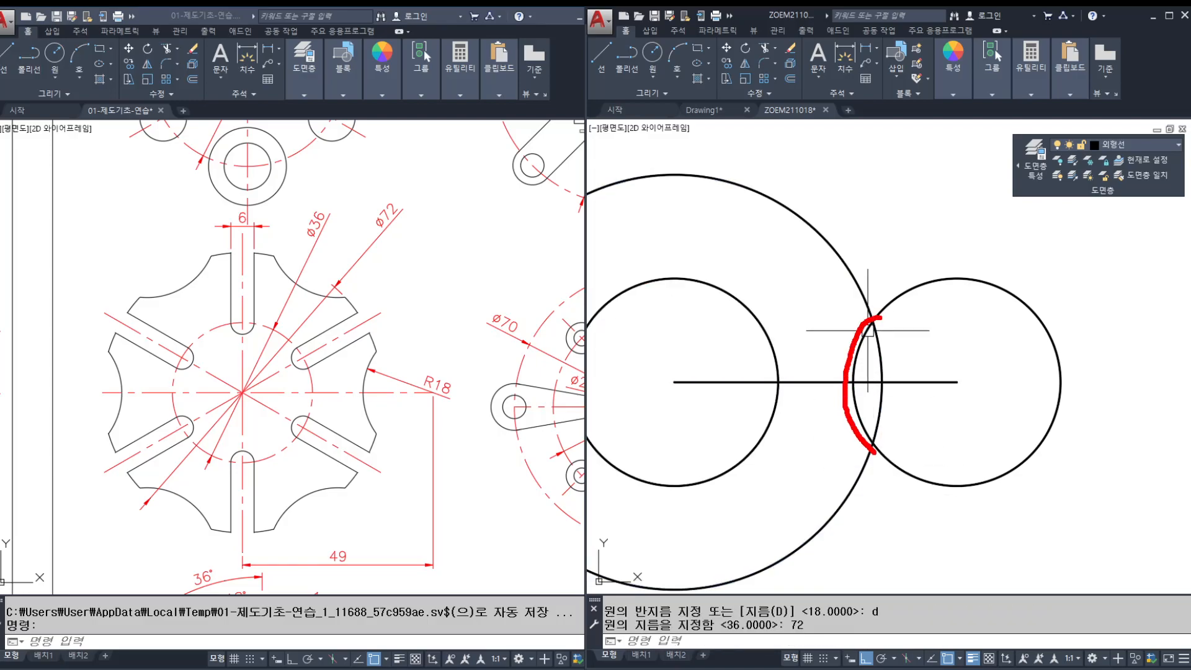
{"action": "left_click_drag", "start_coordinate": [696, 408], "coordinate": [912, 520]}
{"action": "mouse_move", "coordinate": [674, 380]}
{"action": "left_mouse_down"}
{"action": "mouse_move", "coordinate": [782, 299]}
{"action": "mouse_move", "coordinate": [881, 290]}
{"action": "left_mouse_up"}
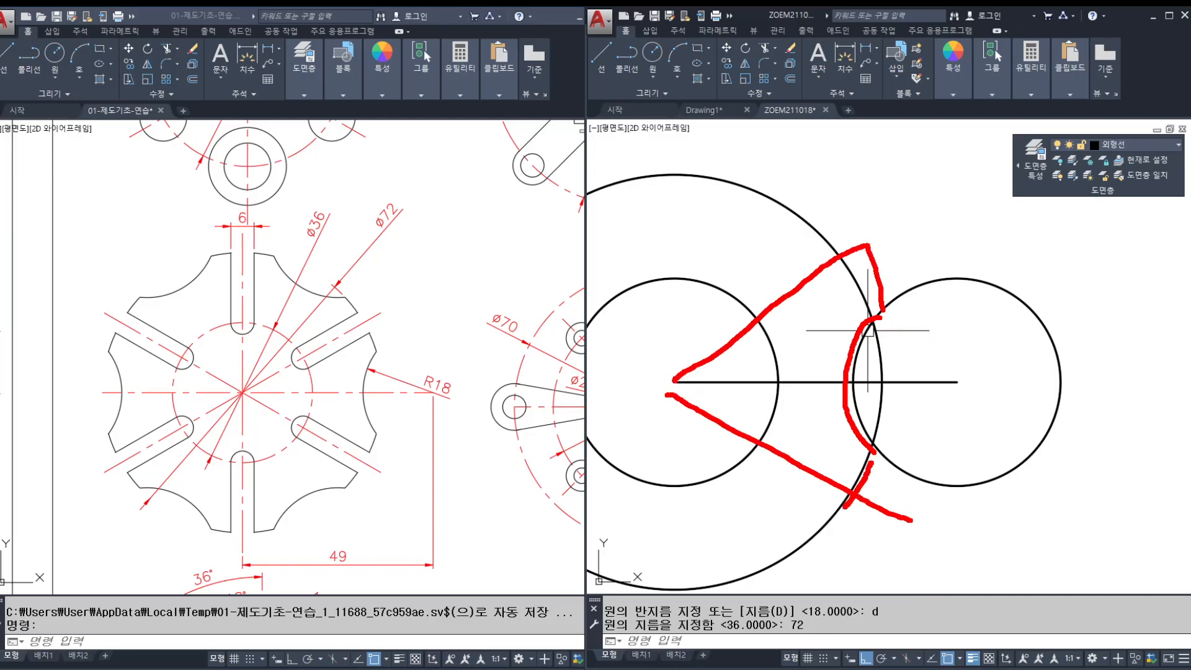
{"action": "mouse_move", "coordinate": [321, 248]}
{"action": "left_mouse_down"}
{"action": "mouse_move", "coordinate": [341, 200]}
{"action": "mouse_move", "coordinate": [327, 251]}
{"action": "left_mouse_up"}
{"action": "mouse_move", "coordinate": [413, 240]}
{"action": "left_mouse_down"}
{"action": "mouse_move", "coordinate": [364, 217]}
{"action": "mouse_move", "coordinate": [430, 244]}
{"action": "left_mouse_up"}
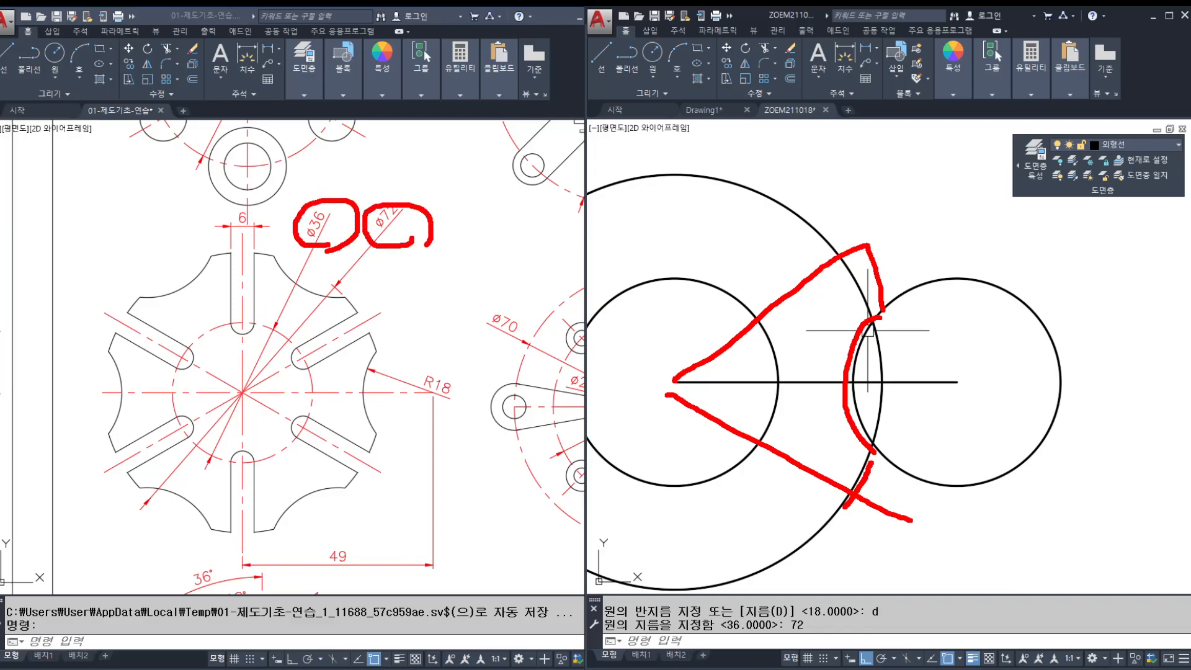
{"action": "mouse_move", "coordinate": [244, 392]}
{"action": "left_mouse_down"}
{"action": "mouse_move", "coordinate": [375, 321]}
{"action": "mouse_move", "coordinate": [303, 430]}
{"action": "mouse_move", "coordinate": [392, 486]}
{"action": "left_mouse_up"}
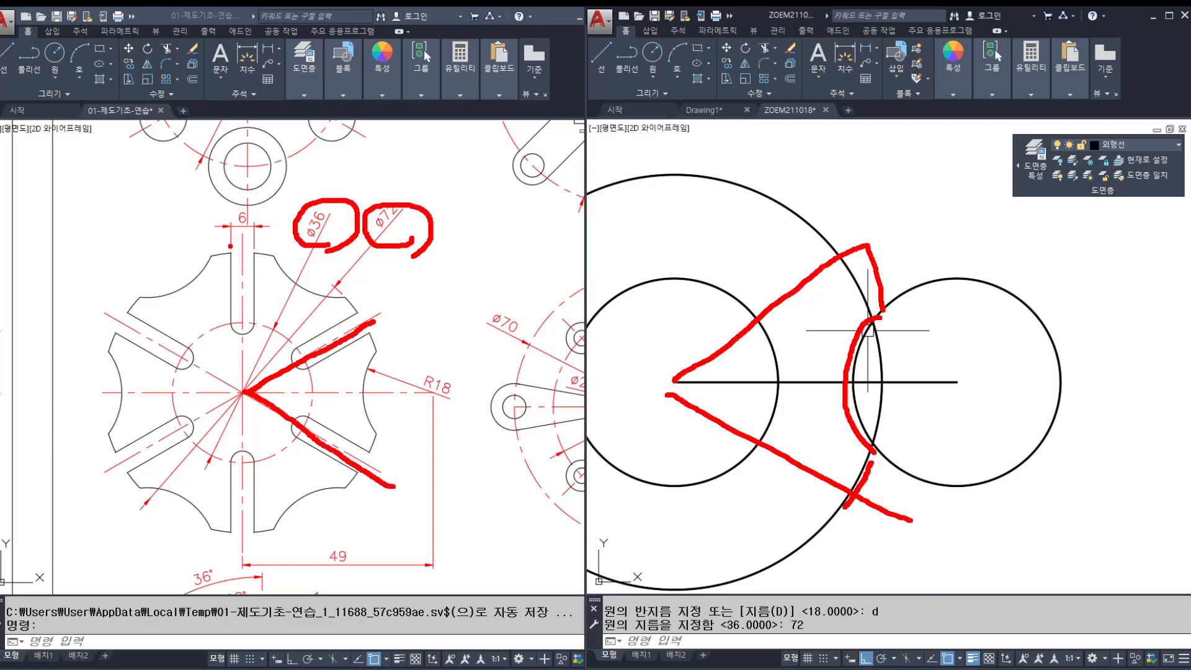
{"action": "key", "text": "e"}
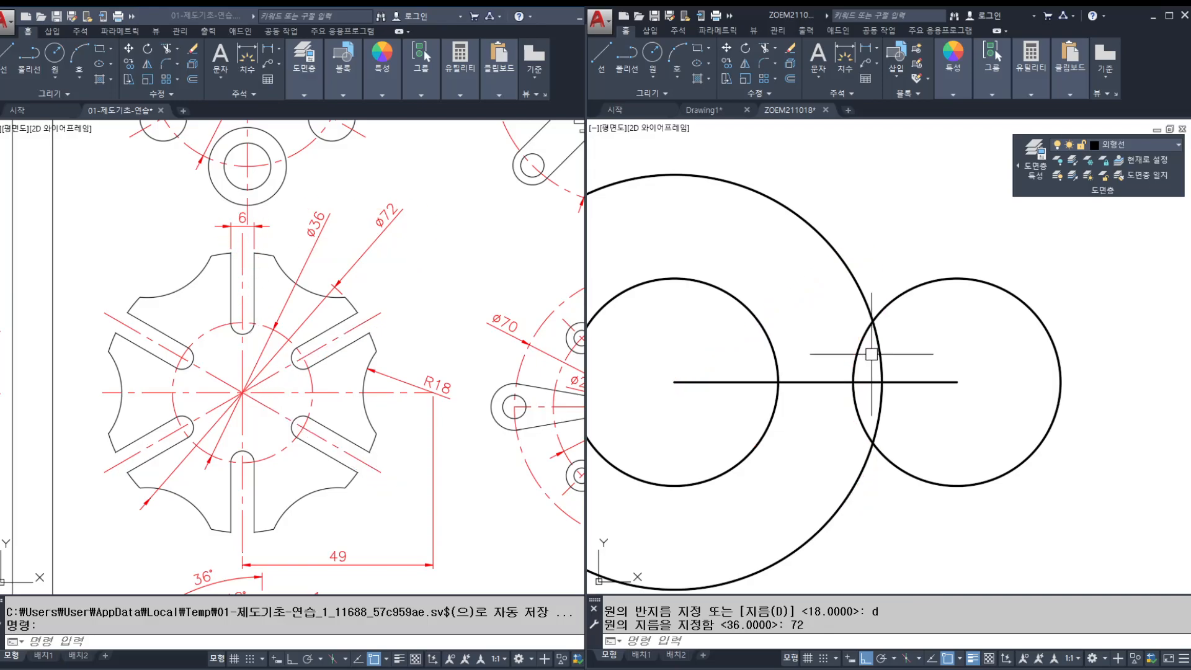
{"action": "left_click_drag", "start_coordinate": [232, 279], "coordinate": [262, 273]}
{"action": "left_click_drag", "start_coordinate": [149, 336], "coordinate": [185, 332]}
{"action": "mouse_move", "coordinate": [159, 439]}
{"action": "left_mouse_down"}
{"action": "mouse_move", "coordinate": [193, 427]}
{"action": "mouse_move", "coordinate": [265, 461]}
{"action": "mouse_move", "coordinate": [345, 420]}
{"action": "left_mouse_up"}
{"action": "left_click_drag", "start_coordinate": [334, 325], "coordinate": [366, 310]}
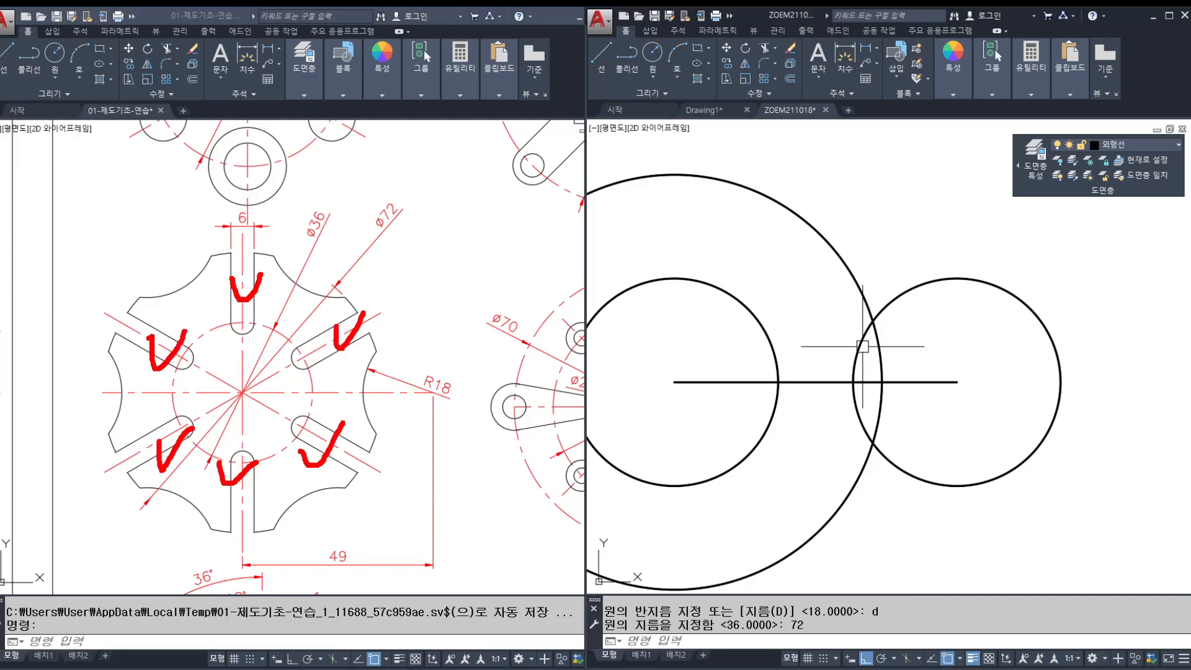
{"action": "key", "text": "e"}
{"action": "middle_click_drag", "start_coordinate": [744, 400], "coordinate": [766, 395]}
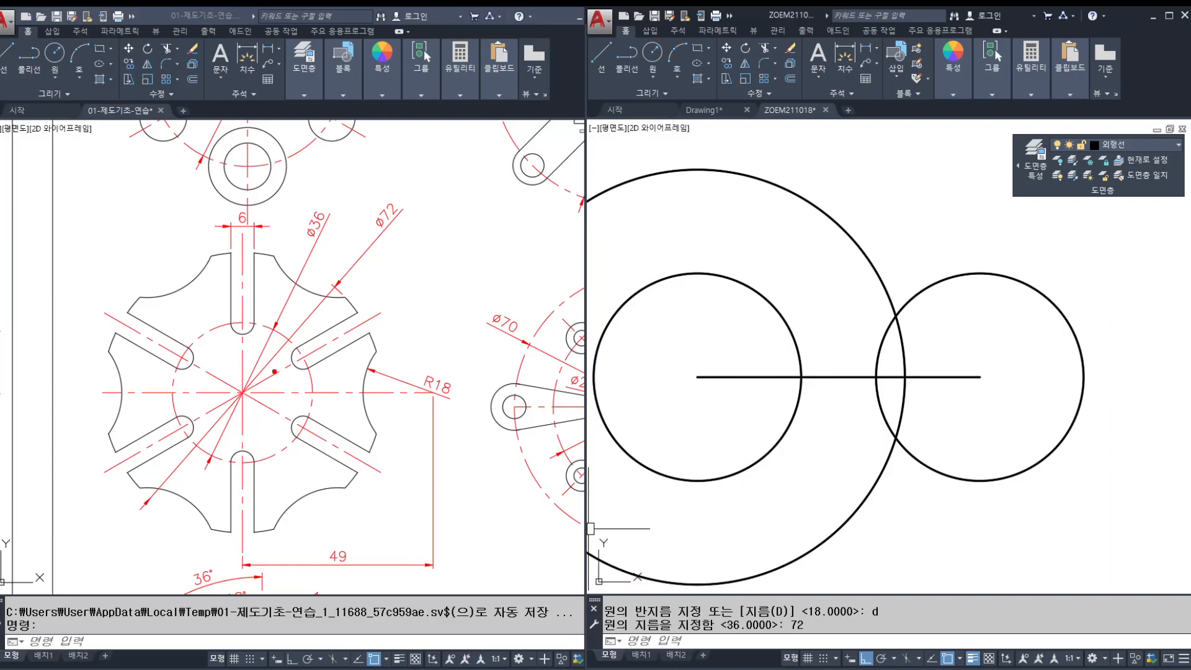
{"action": "left_click_drag", "start_coordinate": [247, 392], "coordinate": [382, 310]}
{"action": "left_click_drag", "start_coordinate": [273, 415], "coordinate": [390, 486]}
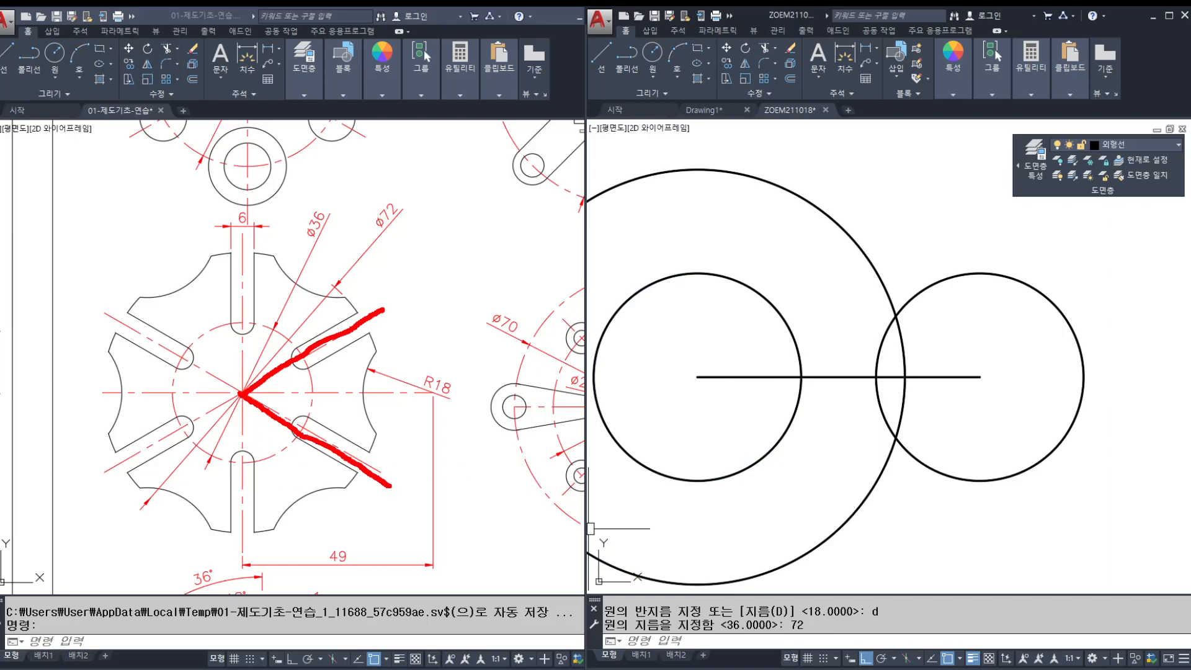
Step: Make a copy of the horizontal line rotated 30 degrees about the centre of the diameter-36 circle
{"action": "key", "text": "Escape"}
{"action": "key", "text": "Escape"}
{"action": "type", "text": "ro"}
{"action": "key", "text": "Return"}
{"action": "left_click", "coordinate": [842, 403]}
{"action": "left_click", "coordinate": [828, 377]}
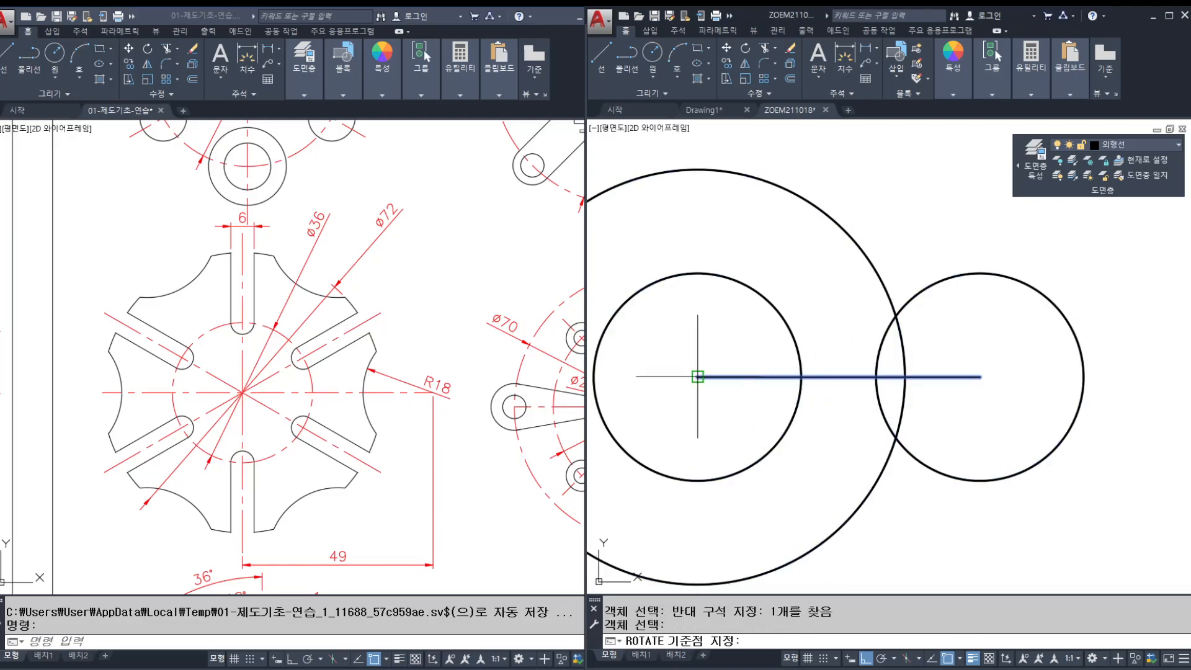
{"action": "key", "text": "Return"}
{"action": "left_click", "coordinate": [697, 376]}
{"action": "type", "text": "c"}
{"action": "key", "text": "Return"}
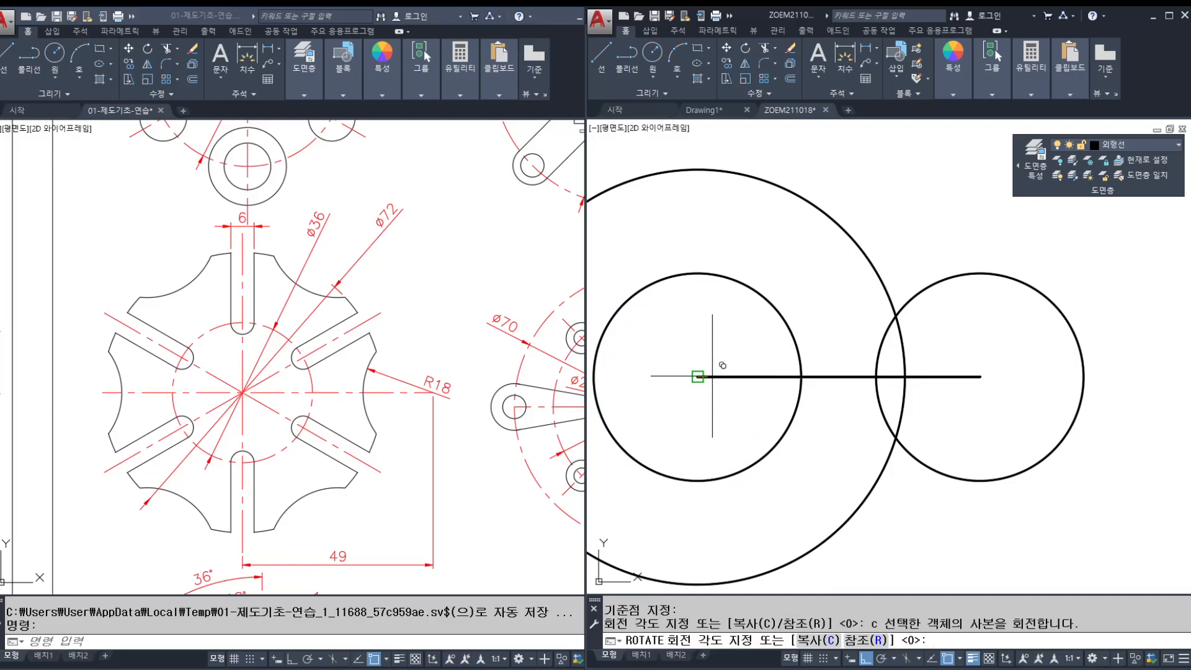
{"action": "type", "text": "30"}
{"action": "key", "text": "Return"}
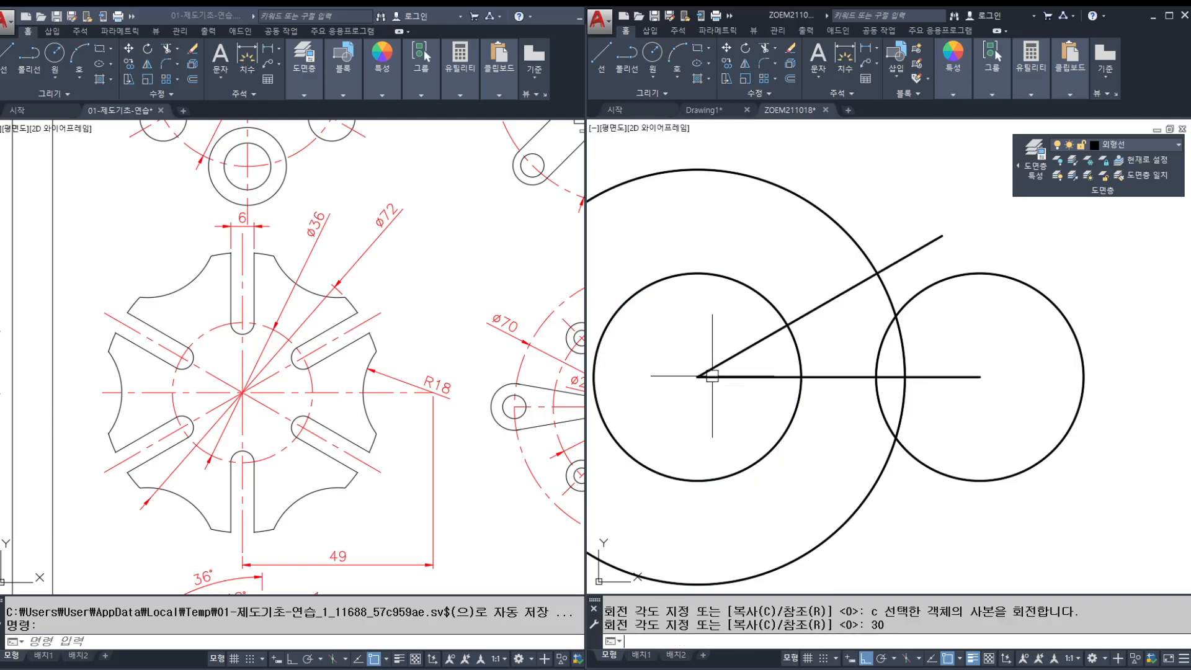
{"action": "key", "text": "Return"}
{"action": "key", "text": "Escape"}
{"action": "key", "text": "Escape"}
Step: Mirror the 30-degree line across the horizontal line, keeping the original
{"action": "type", "text": "mi"}
{"action": "key", "text": "Return"}
{"action": "left_click", "coordinate": [748, 349]}
{"action": "key", "text": "Return"}
{"action": "left_click", "coordinate": [698, 376]}
{"action": "left_click", "coordinate": [829, 404]}
{"action": "key", "text": "Return"}
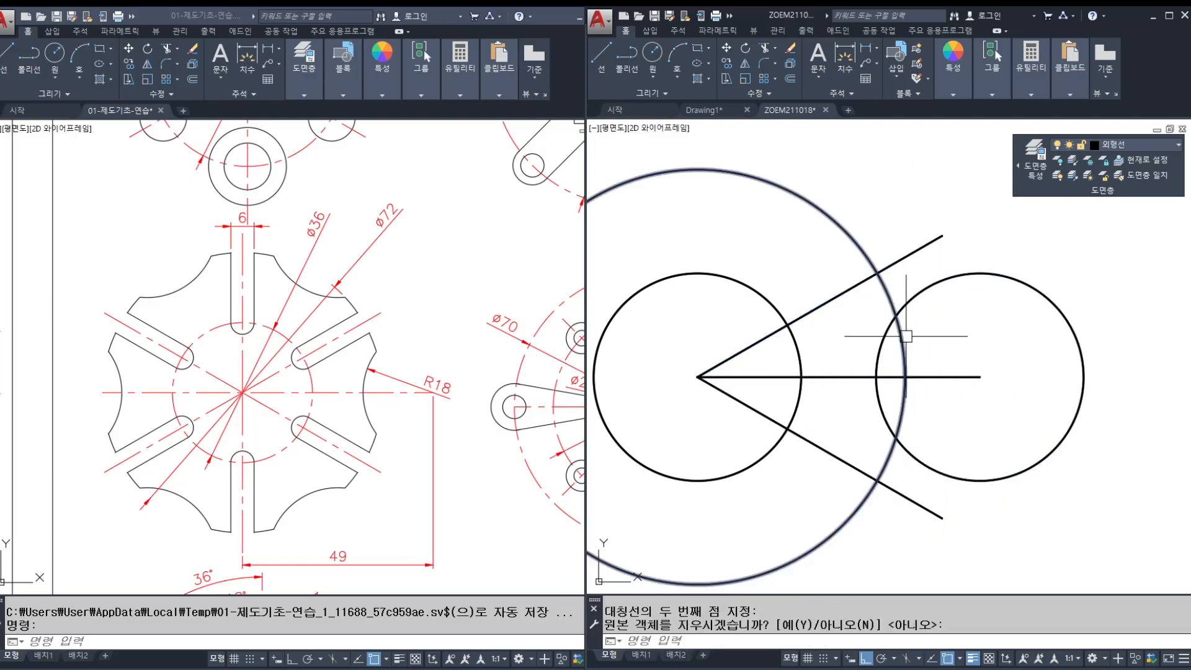
{"action": "key", "text": "Escape"}
{"action": "key", "text": "Escape"}
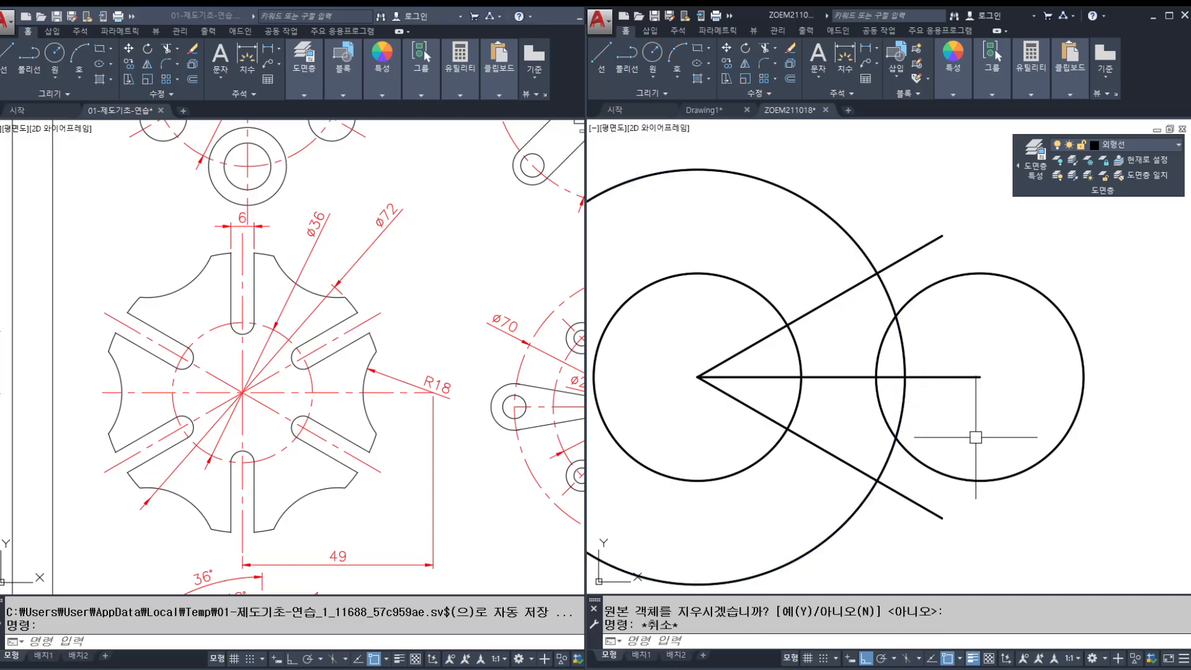
Step: Trim the diameter-72 circle, the slanted line ends and the radius-18 circle to leave the notched sector outline
{"action": "type", "text": "tr"}
{"action": "key", "text": "Return"}
{"action": "key", "text": "Return"}
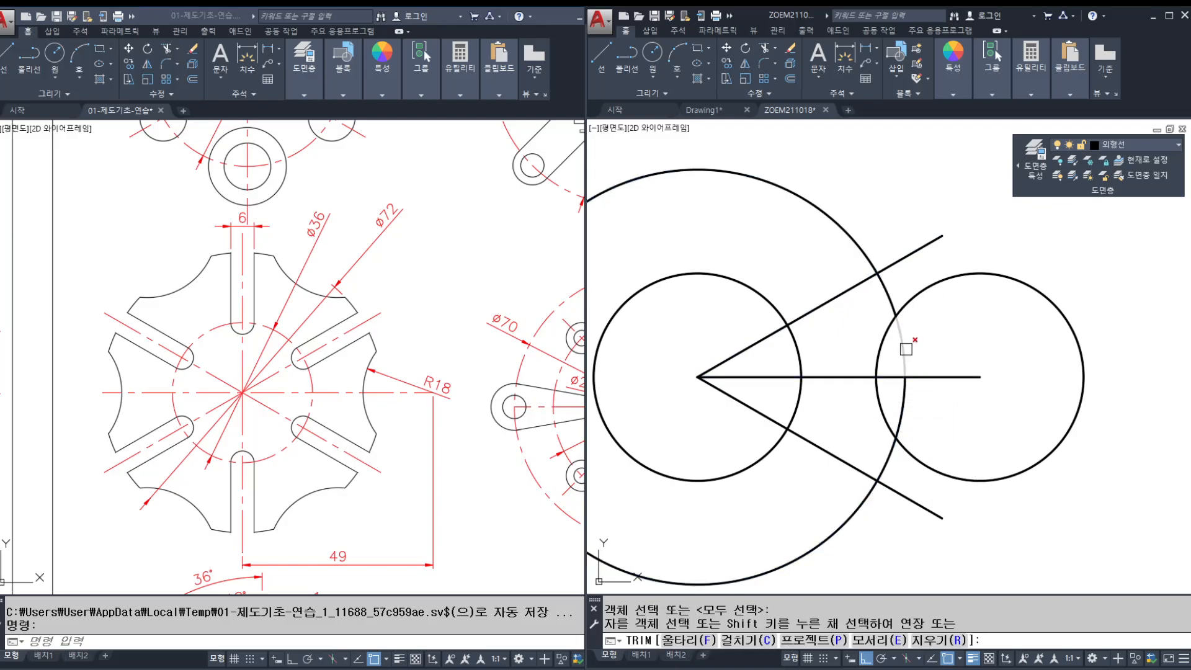
{"action": "left_click", "coordinate": [903, 409]}
{"action": "left_click", "coordinate": [908, 494]}
{"action": "left_click", "coordinate": [911, 254]}
{"action": "left_click", "coordinate": [871, 257]}
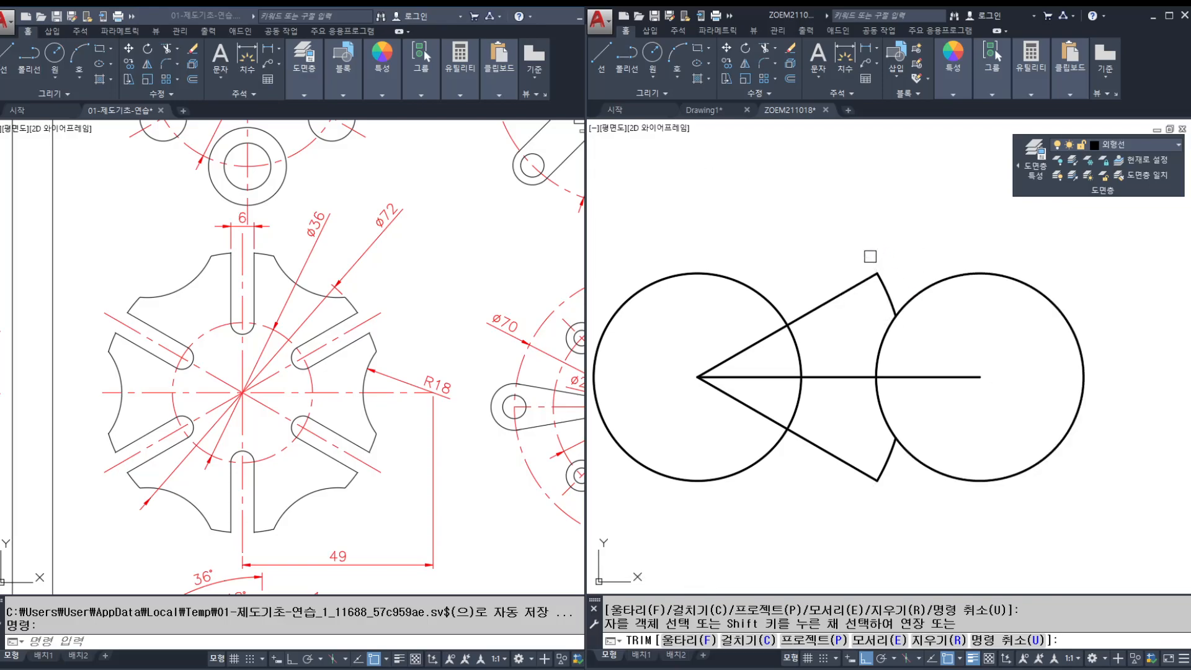
{"action": "left_click", "coordinate": [923, 289]}
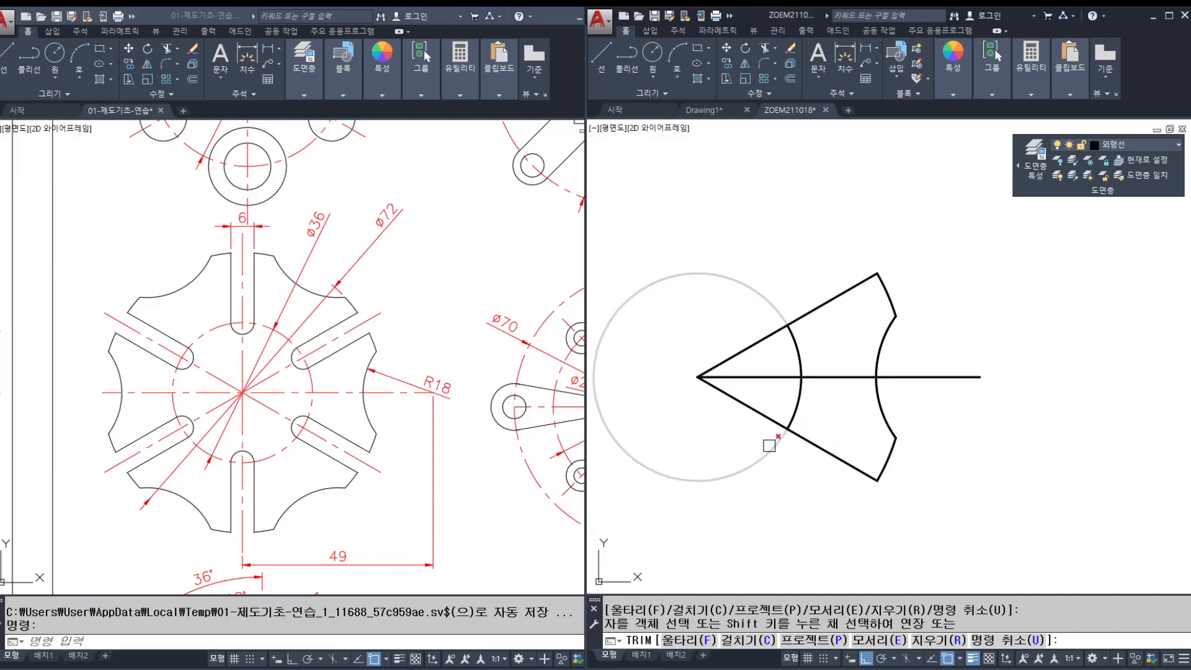
{"action": "key", "text": "Escape"}
Step: Draw circles of radius 3 where the two slanted lines cross the diameter-36 circle
{"action": "type", "text": "c"}
{"action": "key", "text": "Return"}
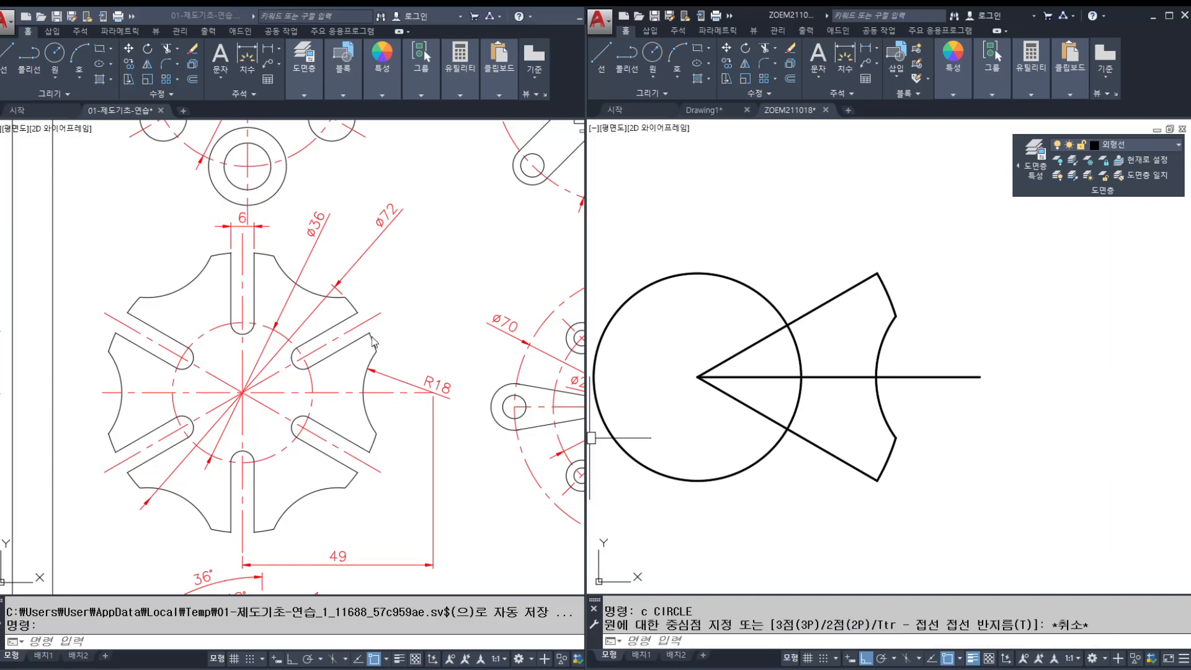
{"action": "left_click", "coordinate": [787, 324]}
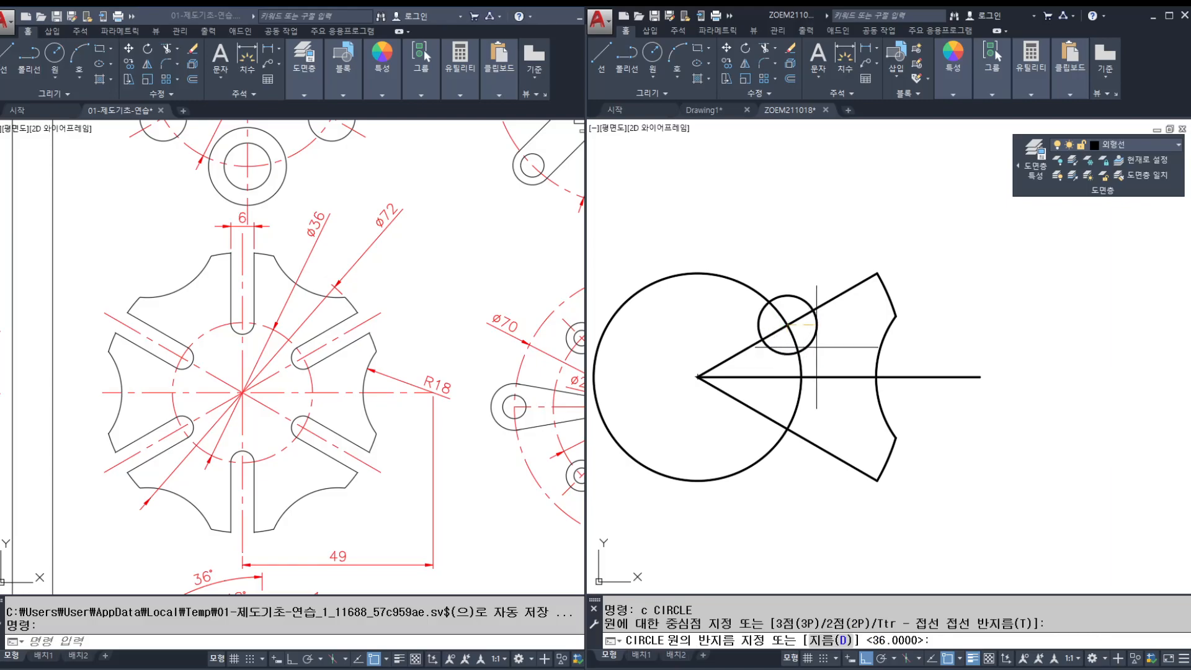
{"action": "type", "text": "3"}
{"action": "key", "text": "Return"}
{"action": "key", "text": "Return"}
{"action": "left_click", "coordinate": [788, 428]}
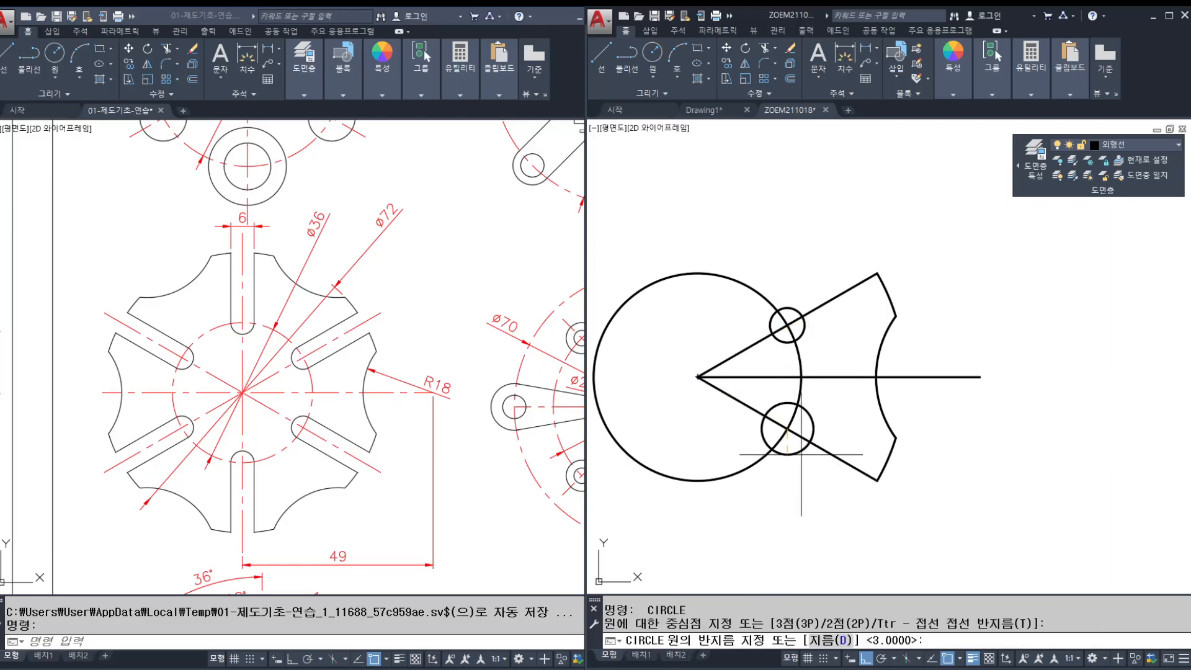
{"action": "type", "text": "3"}
{"action": "key", "text": "Return"}
{"action": "key", "text": "Escape"}
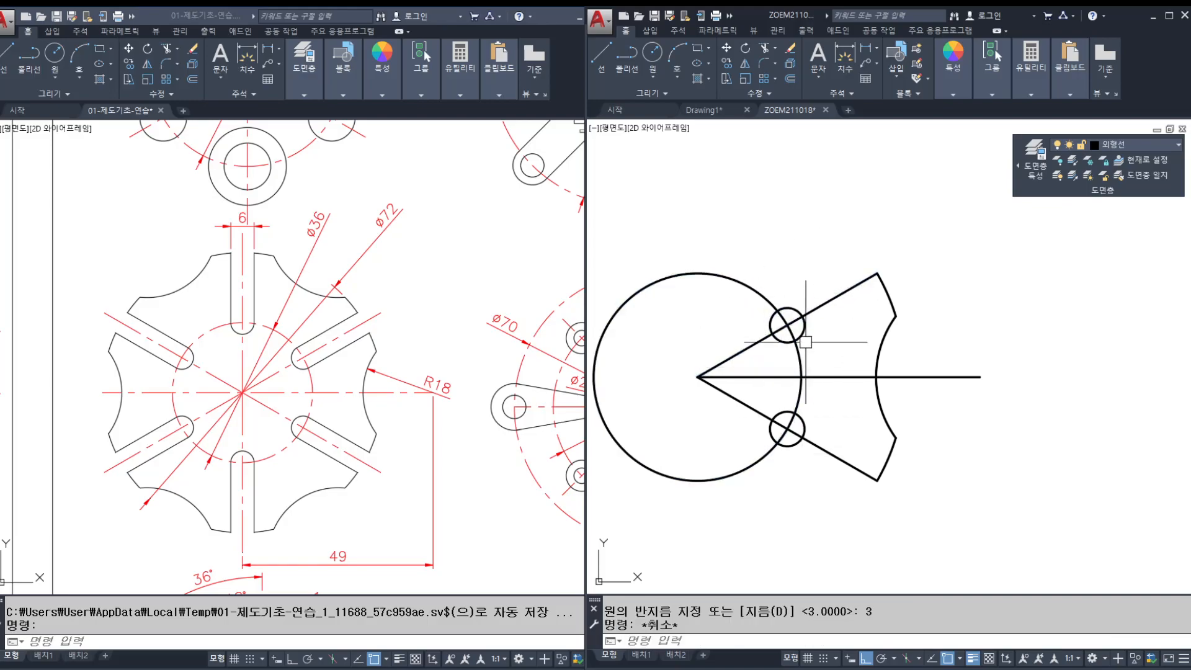
{"action": "key", "text": "Escape"}
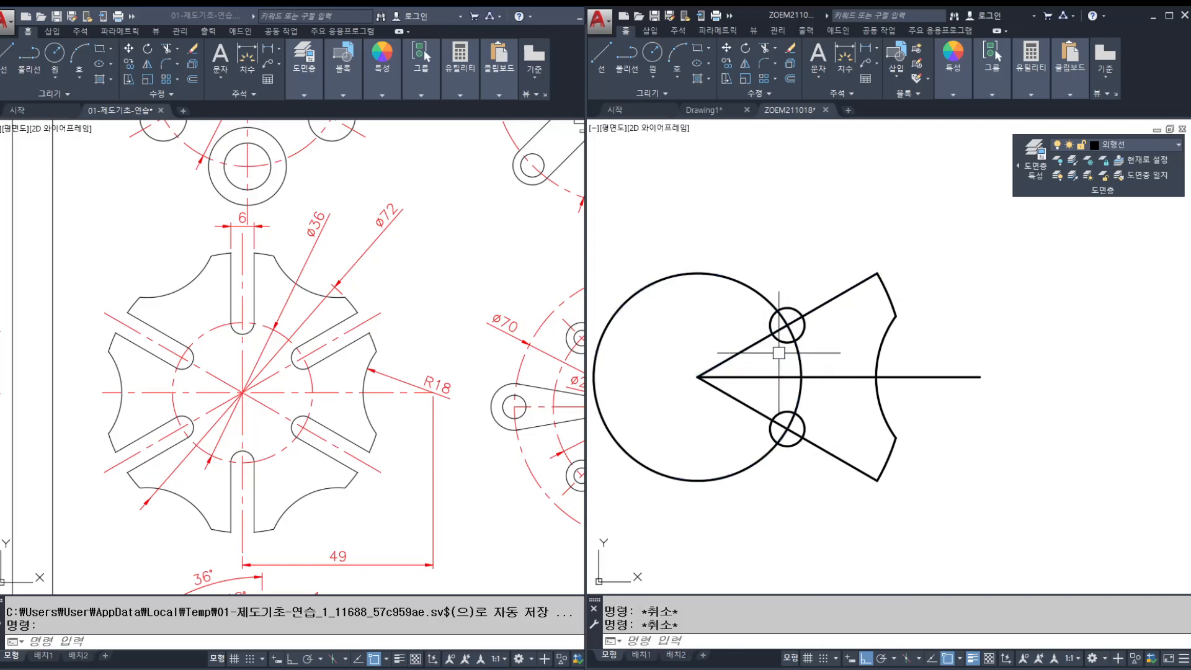
Step: Offset both slanted lines toward the inside of the sector by the small circles' radius
{"action": "type", "text": "o"}
{"action": "key", "text": "Return"}
{"action": "key", "text": "Return"}
{"action": "left_click", "coordinate": [827, 302]}
{"action": "left_click", "coordinate": [834, 340]}
{"action": "left_click", "coordinate": [824, 450]}
{"action": "left_click", "coordinate": [838, 425]}
{"action": "key", "text": "Escape"}
{"action": "key", "text": "Escape"}
Step: Trim the lower slot's offset line, its small circle, the slanted line crossing it and the outer arc beyond the slot edge
{"action": "type", "text": "tr"}
{"action": "key", "text": "Return"}
{"action": "scroll", "coordinate": [788, 450], "scroll_direction": "up", "scroll_amount": 2}
{"action": "left_click", "coordinate": [775, 381]}
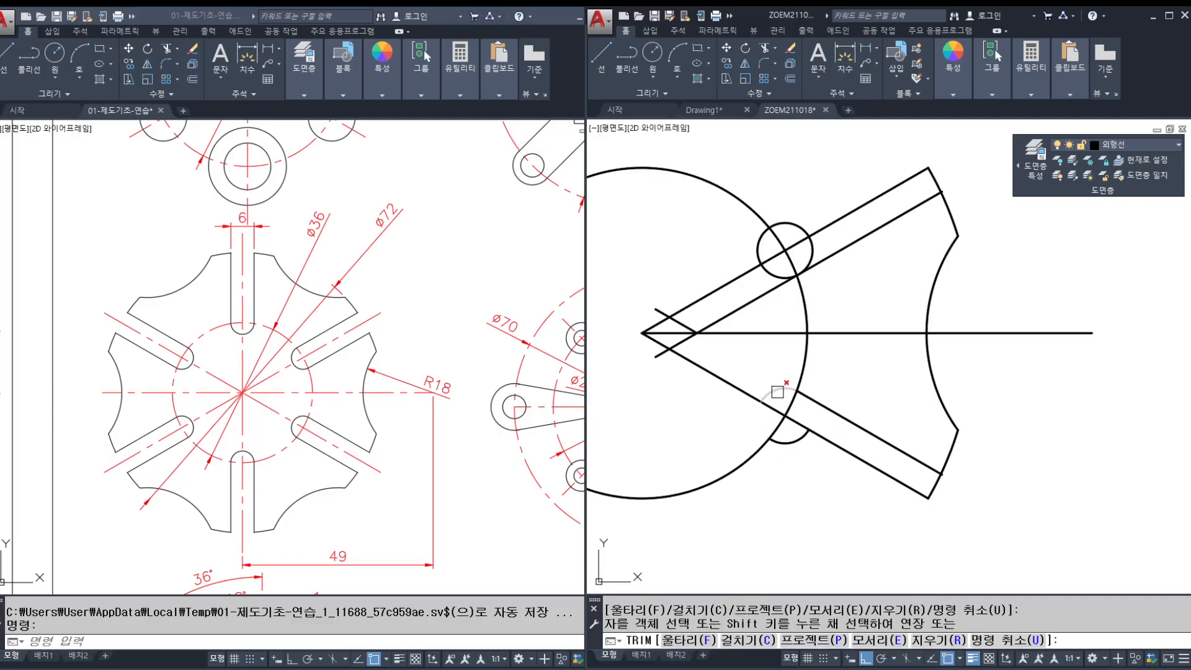
{"action": "scroll", "coordinate": [941, 486], "scroll_direction": "up", "scroll_amount": 8}
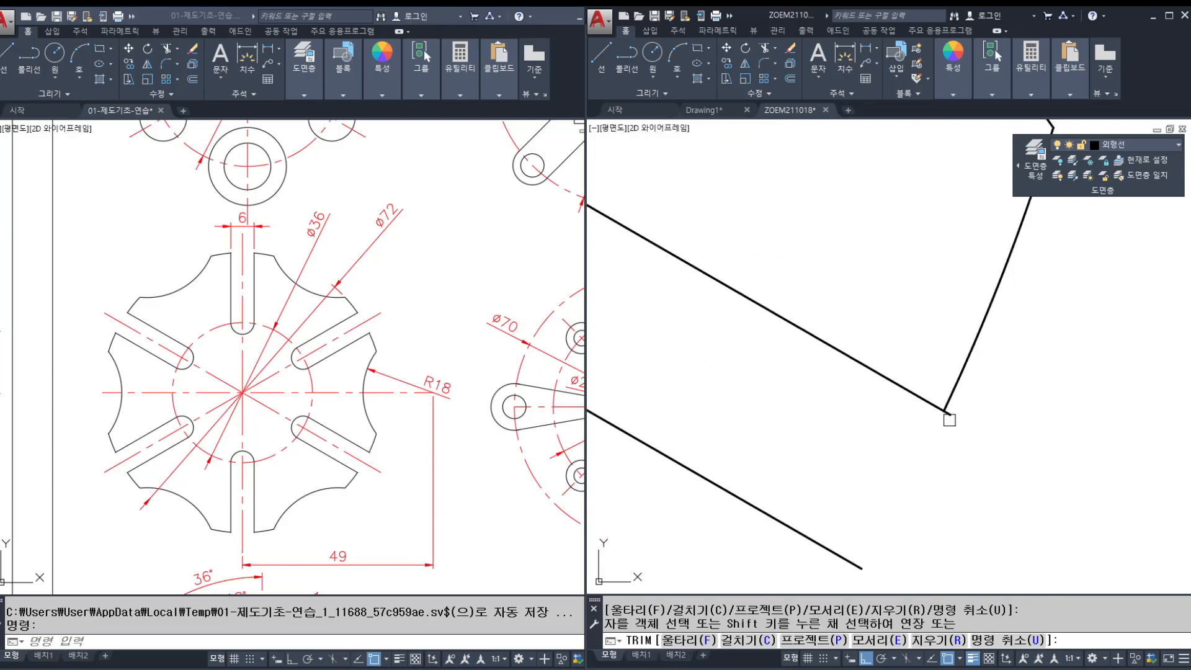
{"action": "scroll", "coordinate": [952, 413], "scroll_direction": "down", "scroll_amount": 5}
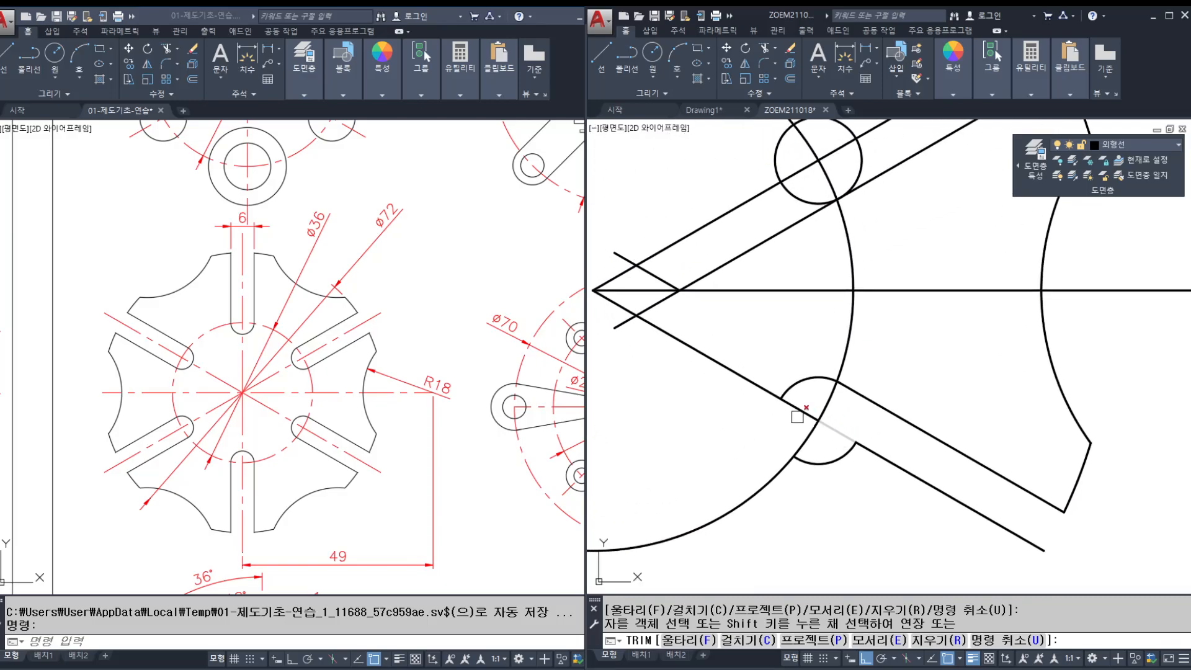
{"action": "scroll", "coordinate": [797, 404], "scroll_direction": "down", "scroll_amount": 5}
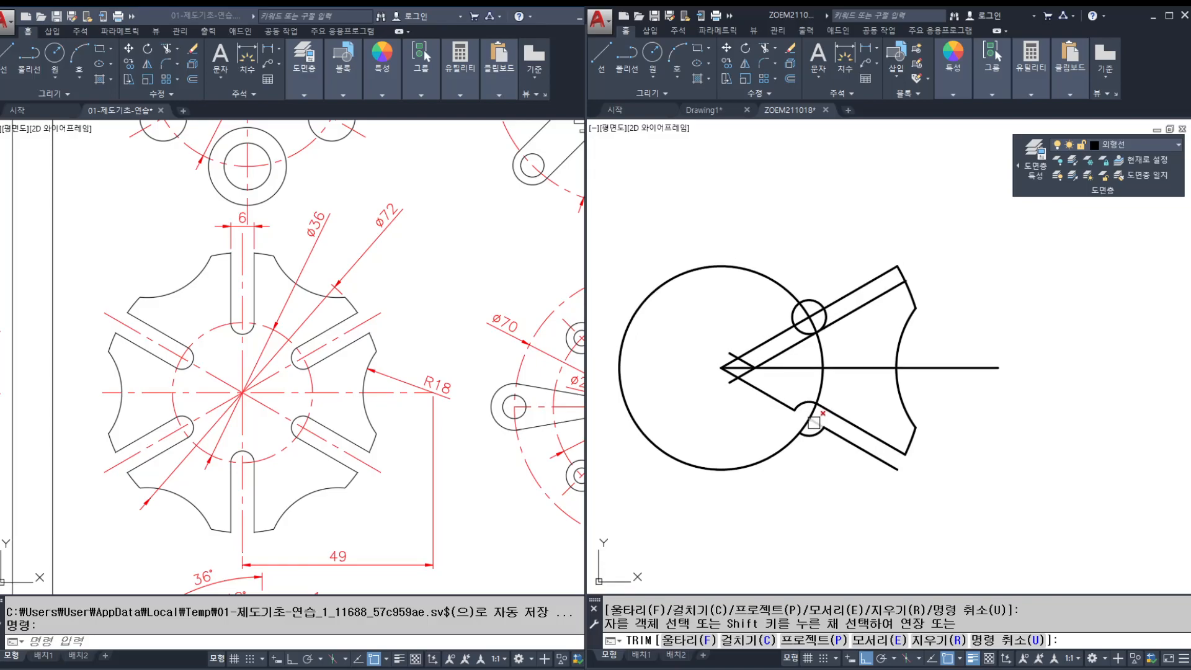
{"action": "scroll", "coordinate": [804, 407], "scroll_direction": "up", "scroll_amount": 5}
{"action": "middle_click_drag", "start_coordinate": [863, 459], "coordinate": [910, 495]}
Step: Erase the leftover outer arc of the lower small circle and the detached outer piece of the lower slanted line
{"action": "key", "text": "Escape"}
{"action": "type", "text": "e"}
{"action": "key", "text": "Return"}
{"action": "left_click", "coordinate": [910, 501]}
{"action": "left_click", "coordinate": [875, 464]}
{"action": "key", "text": "Return"}
{"action": "scroll", "coordinate": [846, 478], "scroll_direction": "down", "scroll_amount": 2}
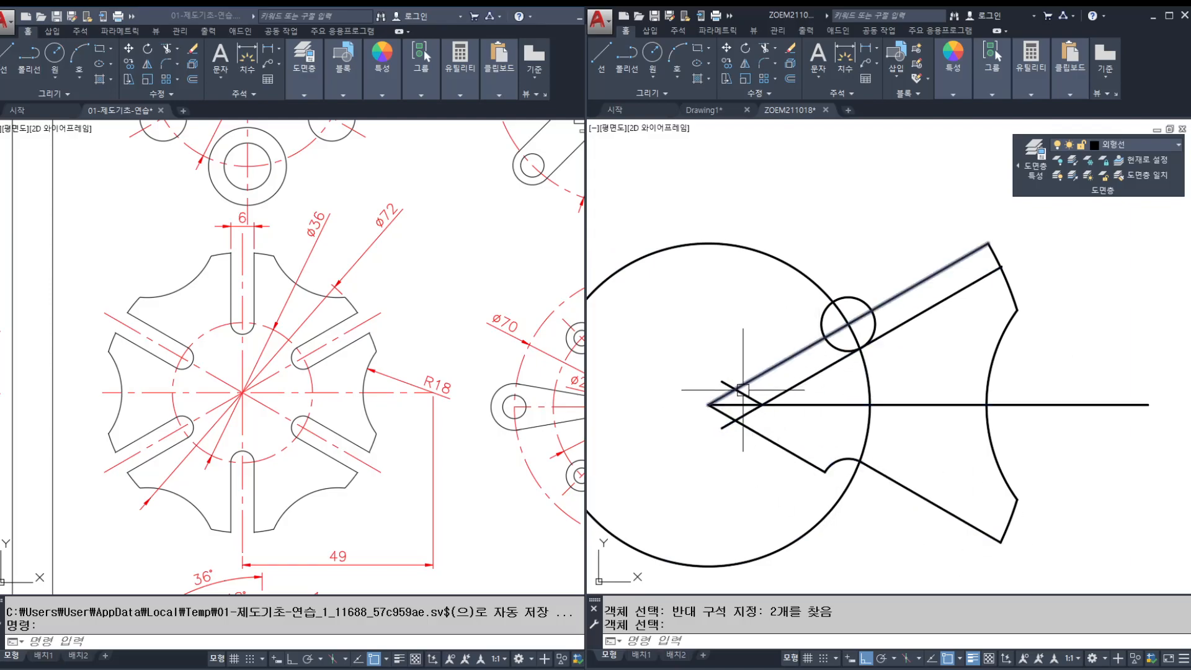
Step: Trim the upper slot's outer arc, its small circle, the slanted line crossing it, the inner offset line and the diameter-36 circle inside it
{"action": "type", "text": "tr"}
{"action": "key", "text": "Return"}
{"action": "scroll", "coordinate": [1027, 283], "scroll_direction": "up", "scroll_amount": 3}
{"action": "left_click", "coordinate": [1015, 289]}
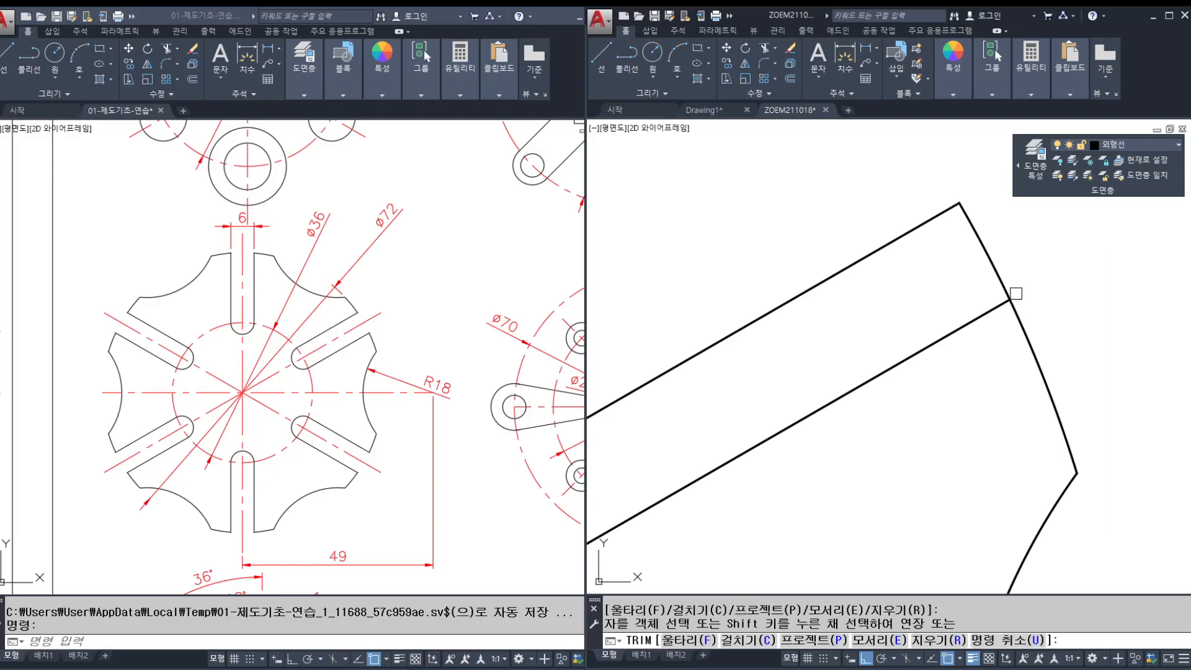
{"action": "scroll", "coordinate": [931, 284], "scroll_direction": "down", "scroll_amount": 4}
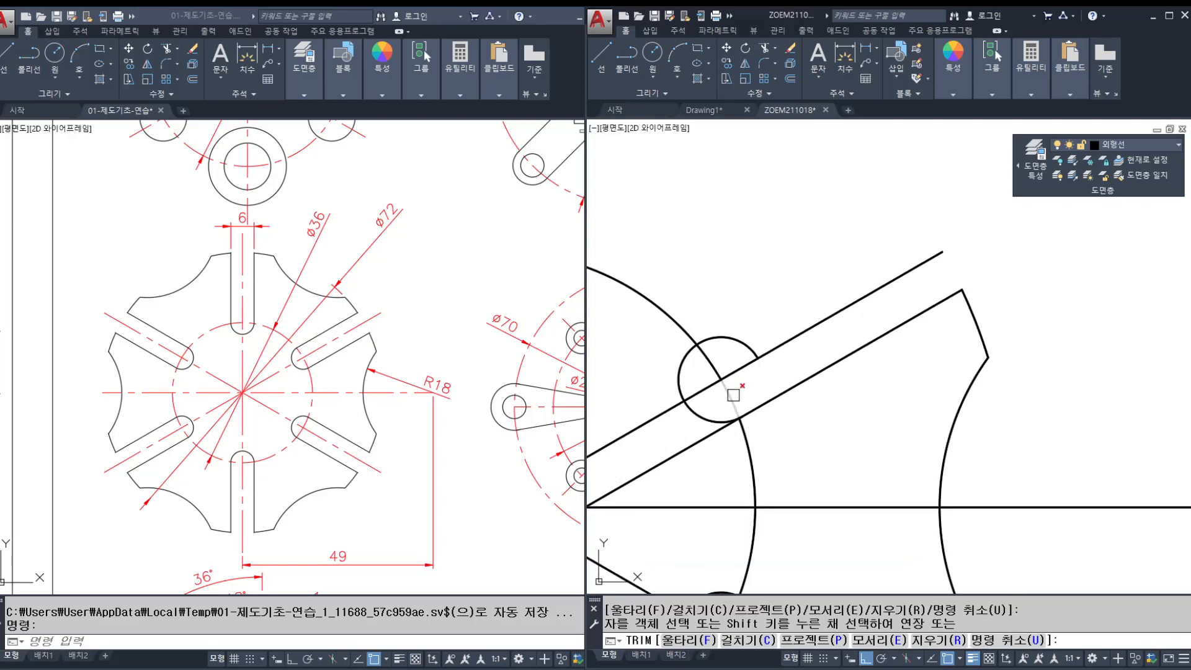
{"action": "middle_click_drag", "start_coordinate": [704, 406], "coordinate": [843, 369]}
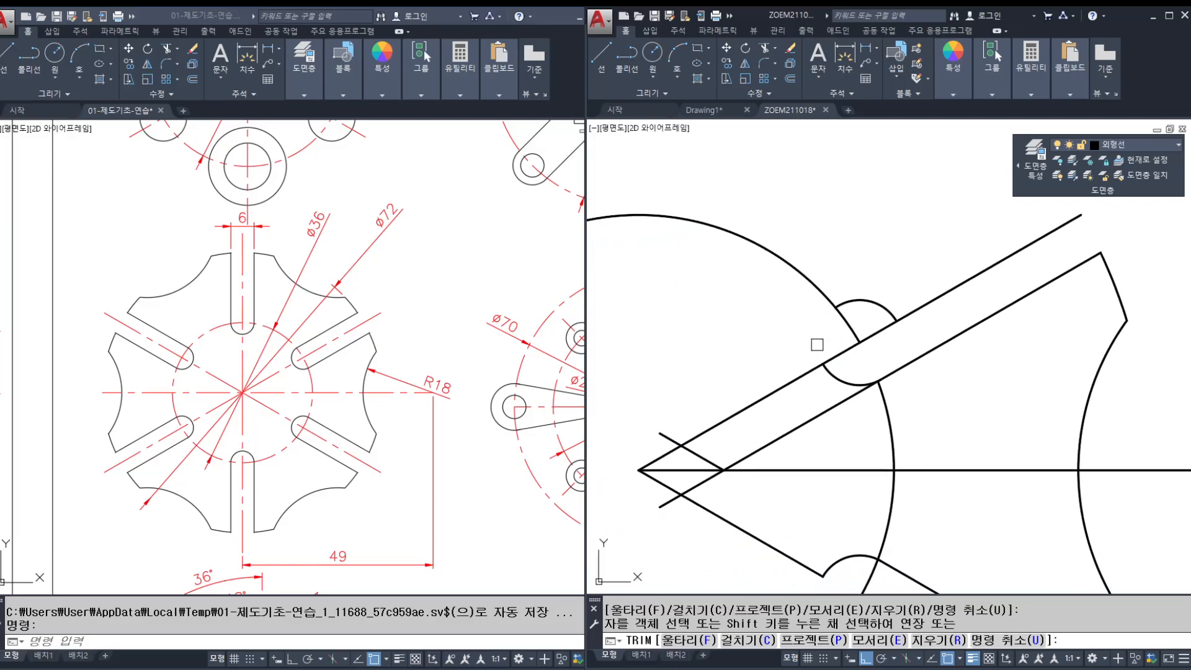
{"action": "scroll", "coordinate": [698, 401], "scroll_direction": "down", "scroll_amount": 2}
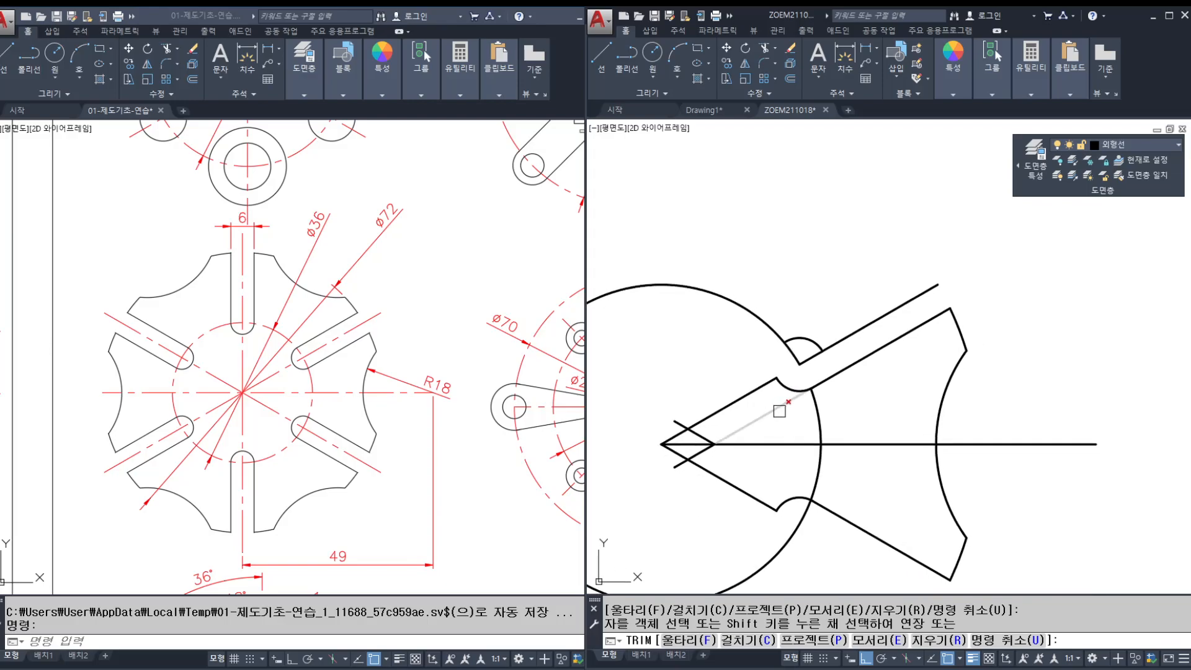
{"action": "key", "text": "Escape"}
{"action": "key", "text": "Escape"}
Step: Erase the short offset pieces near the centre, the leftover outer arc and the detached outer piece of the upper slanted line
{"action": "type", "text": "e"}
{"action": "key", "text": "Return"}
{"action": "left_click", "coordinate": [646, 380]}
{"action": "left_click", "coordinate": [731, 546]}
{"action": "key", "text": "Return"}
{"action": "key", "text": "Return"}
{"action": "left_click", "coordinate": [822, 344]}
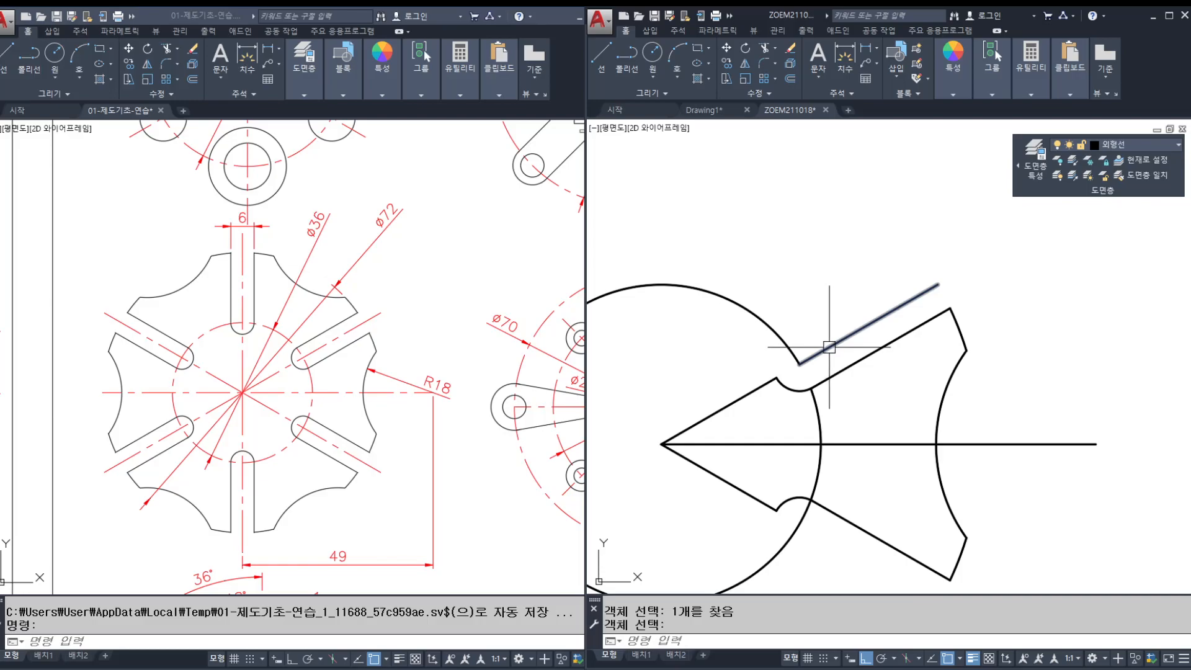
{"action": "key", "text": "Return"}
{"action": "scroll", "coordinate": [875, 380], "scroll_direction": "down", "scroll_amount": 3}
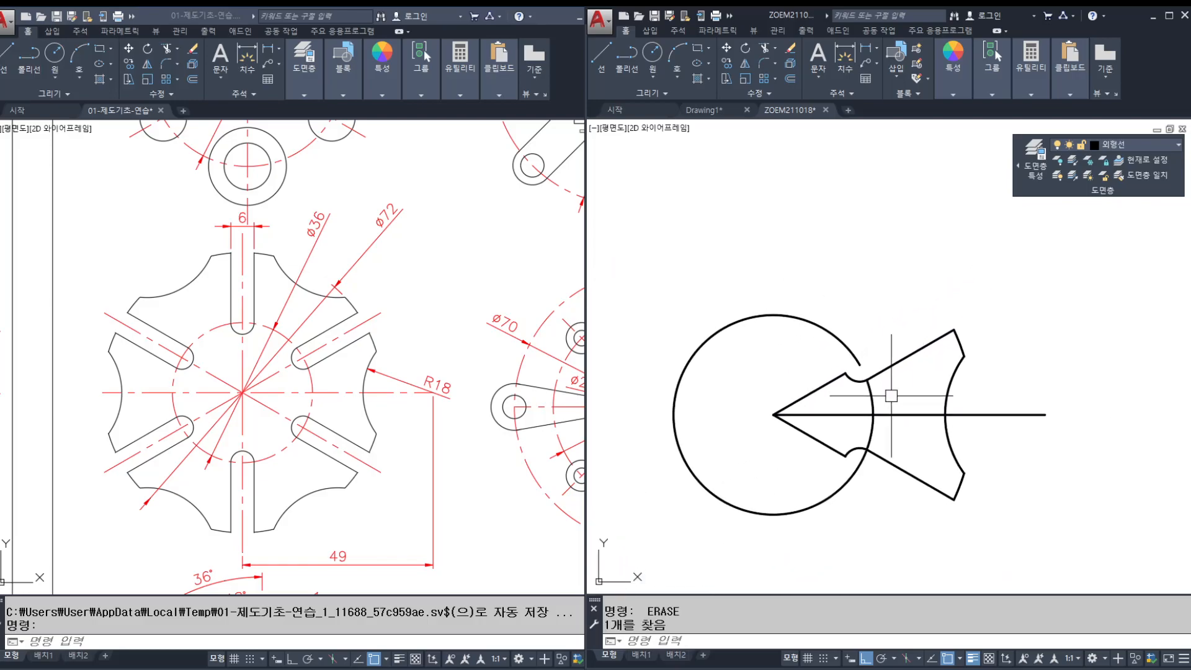
{"action": "scroll", "coordinate": [894, 397], "scroll_direction": "up", "scroll_amount": 2}
{"action": "key", "text": "Escape"}
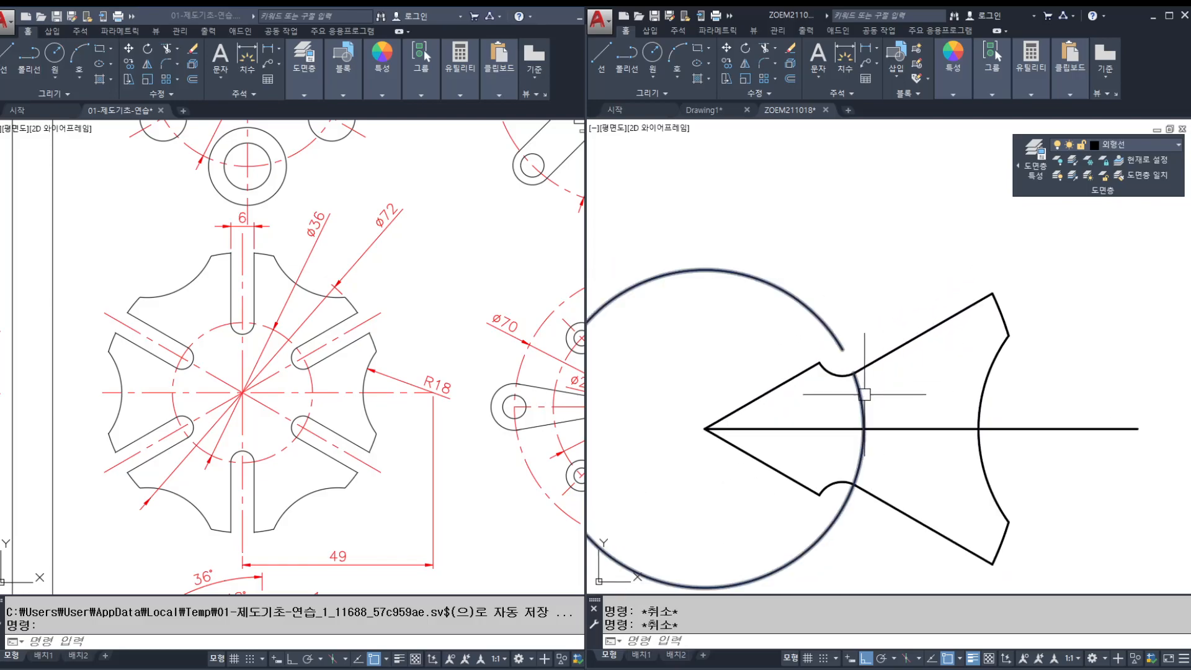
Step: Try to extend the open end of the broken diameter-36 circle to the upper slot's edge line
{"action": "key", "text": "Return"}
{"action": "left_click", "coordinate": [868, 364]}
{"action": "key", "text": "Return"}
{"action": "left_click", "coordinate": [834, 344]}
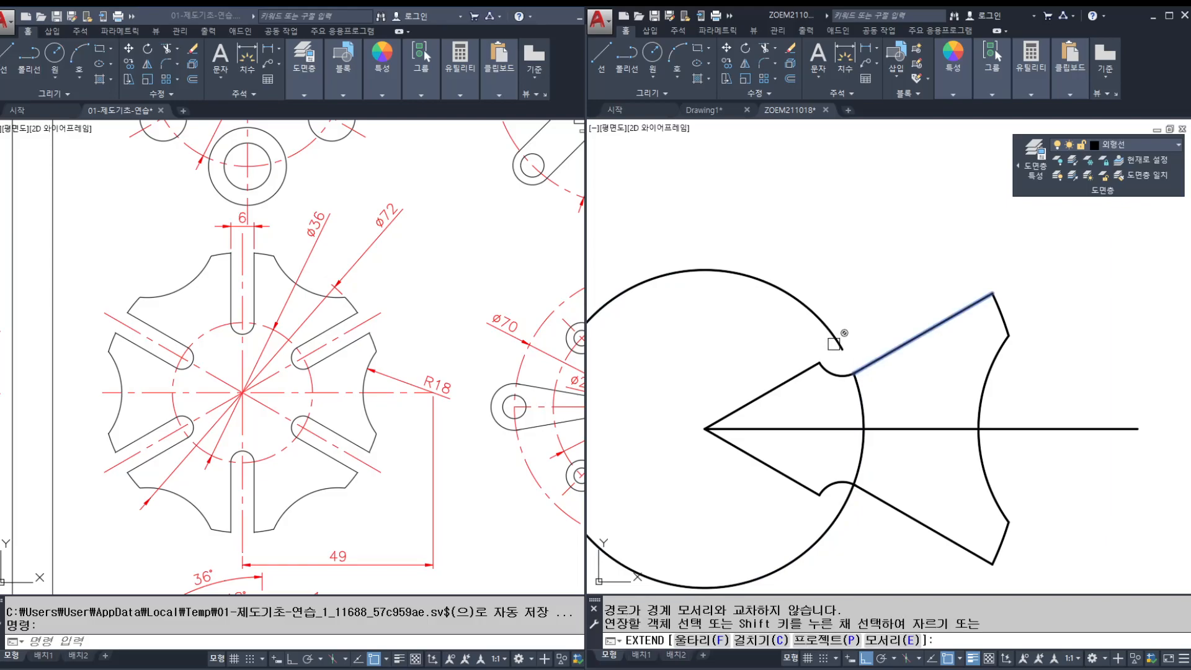
{"action": "key", "text": "Escape"}
{"action": "key", "text": "Escape"}
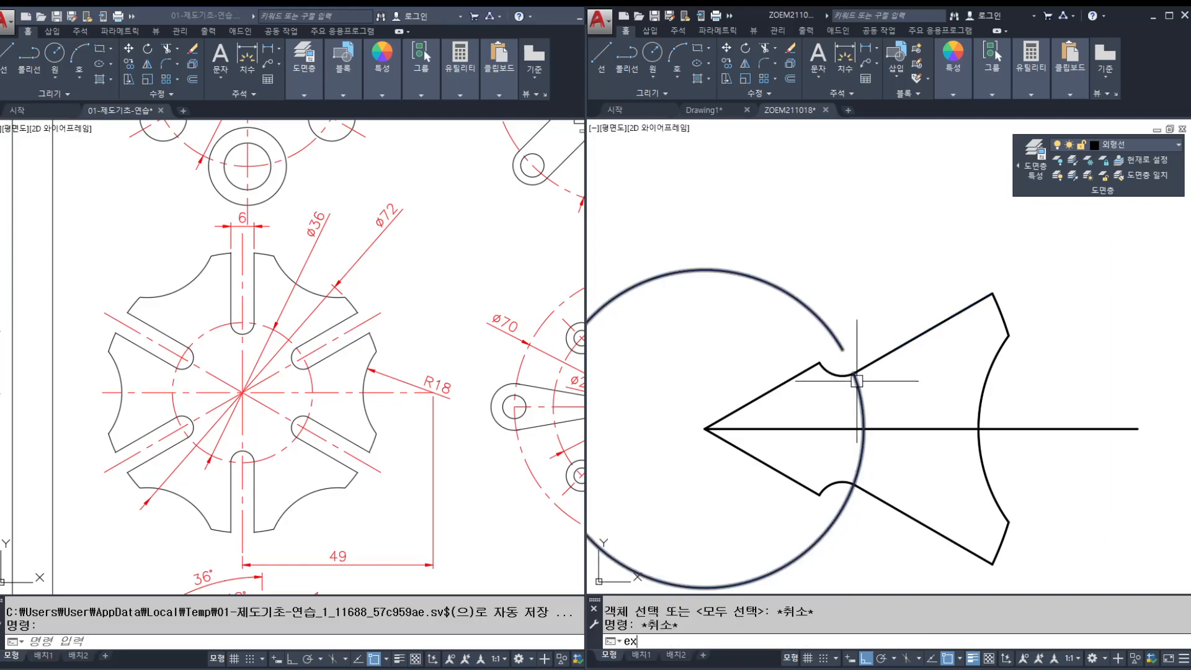
{"action": "type", "text": "ex"}
{"action": "key", "text": "Return"}
{"action": "scroll", "coordinate": [852, 385], "scroll_direction": "up", "scroll_amount": 4}
{"action": "left_click", "coordinate": [841, 366]}
{"action": "key", "text": "Return"}
{"action": "left_click", "coordinate": [816, 294]}
{"action": "key", "text": "Escape"}
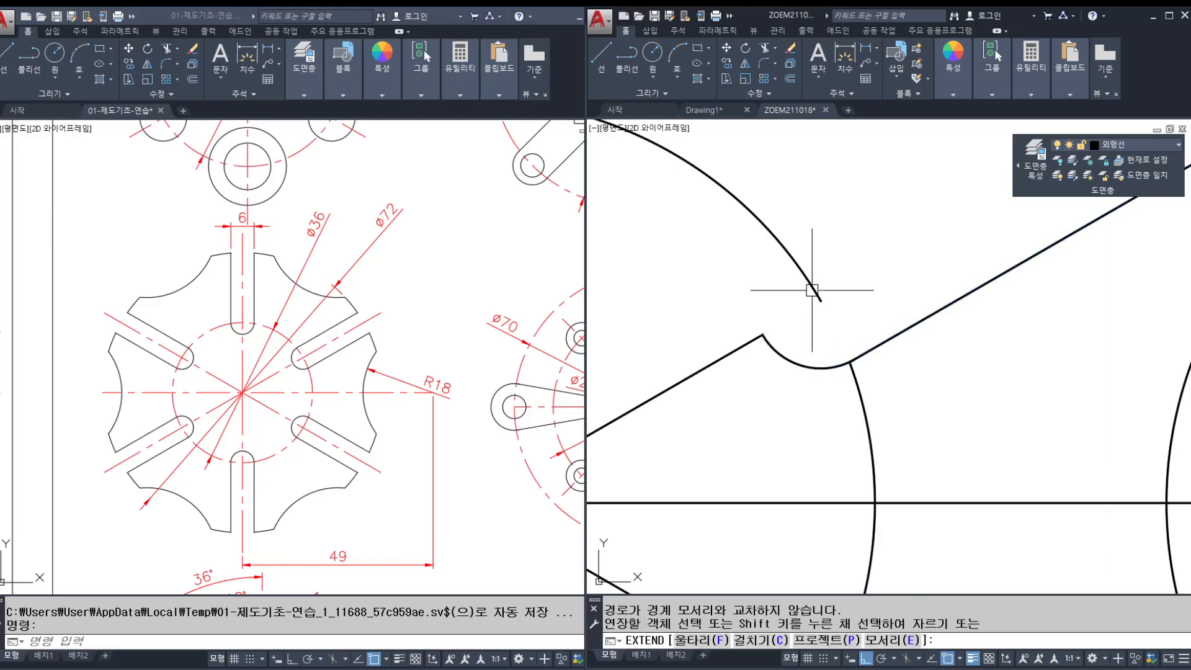
{"action": "left_click", "coordinate": [813, 291]}
{"action": "left_click", "coordinate": [821, 300]}
{"action": "key", "text": "Escape"}
{"action": "key", "text": "Escape"}
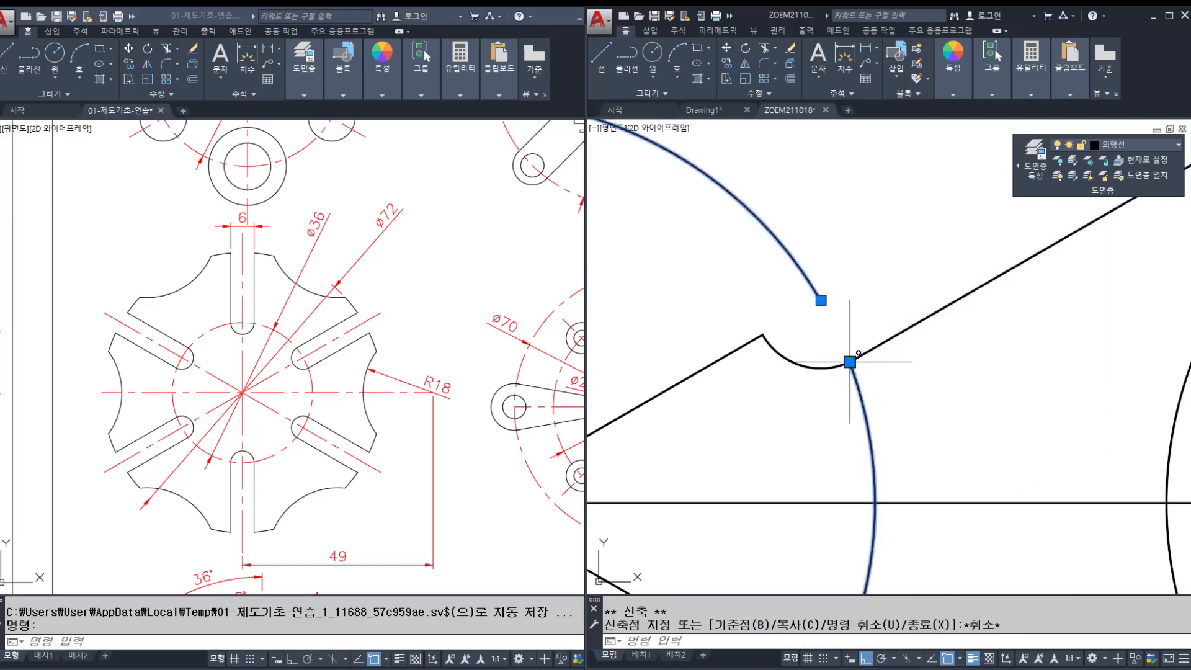
{"action": "scroll", "coordinate": [850, 360], "scroll_direction": "down", "scroll_amount": 6}
{"action": "scroll", "coordinate": [904, 305], "scroll_direction": "up", "scroll_amount": 4}
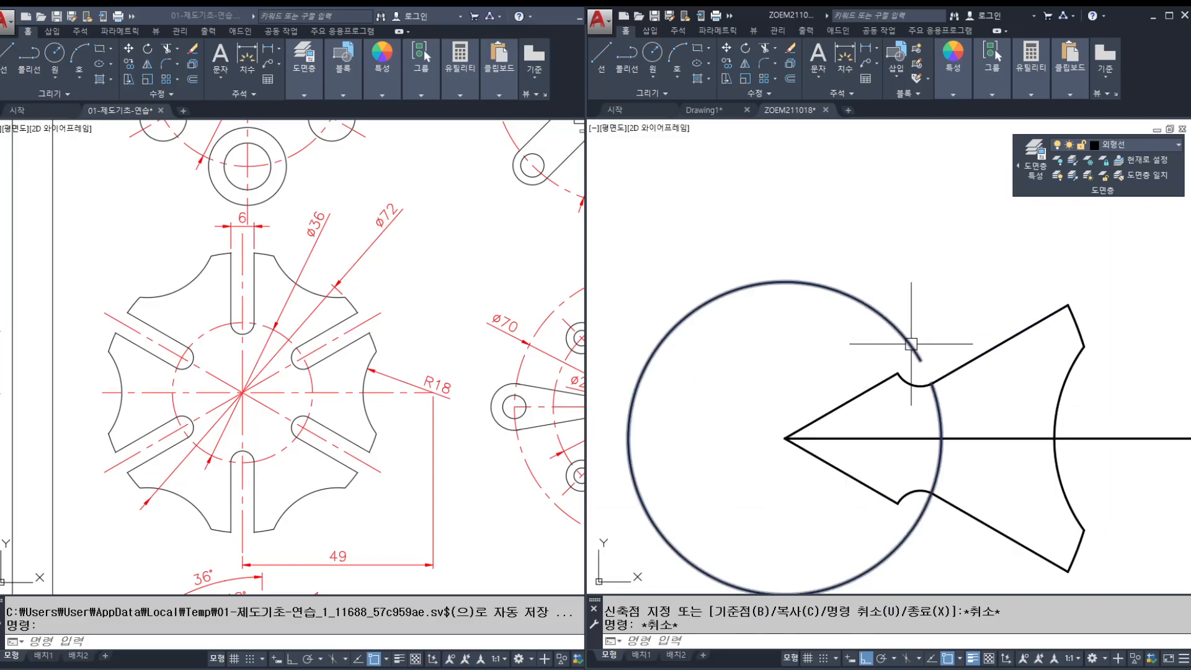
{"action": "key", "text": "Escape"}
Step: Undo the extend attempts, the erasures and the trims made at the upper slot
{"action": "type", "text": "u"}
{"action": "key", "text": "Return"}
{"action": "key", "text": "Return"}
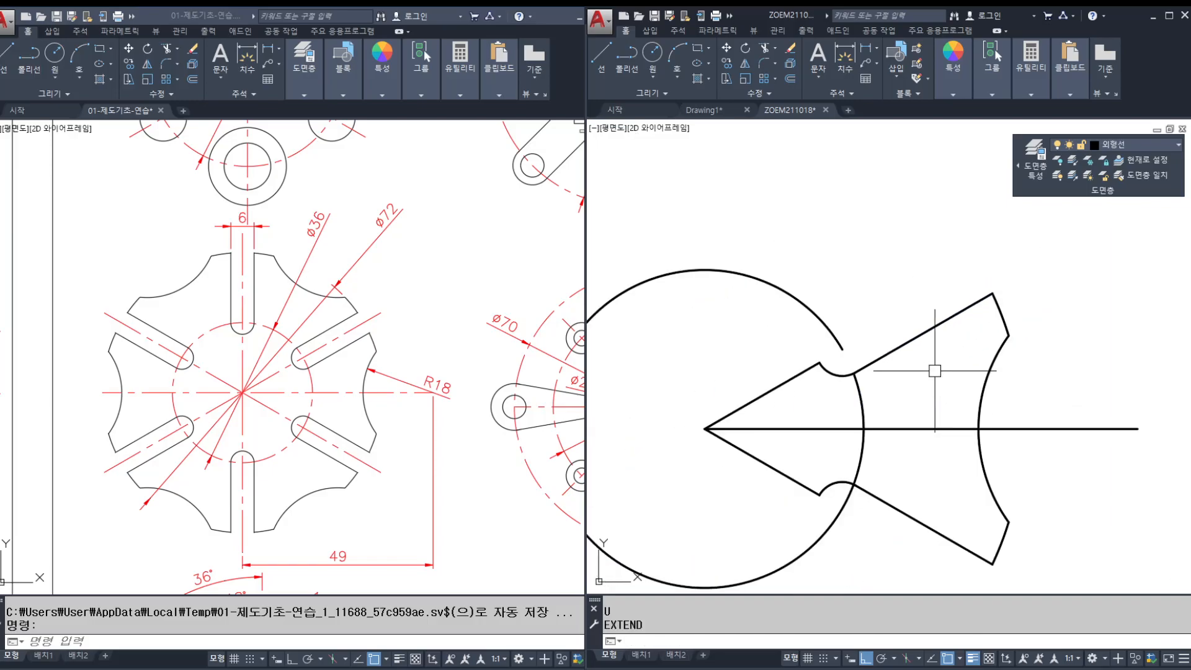
{"action": "type", "text": "u"}
{"action": "key", "text": "Return"}
{"action": "key", "text": "Return"}
{"action": "key", "text": "Return"}
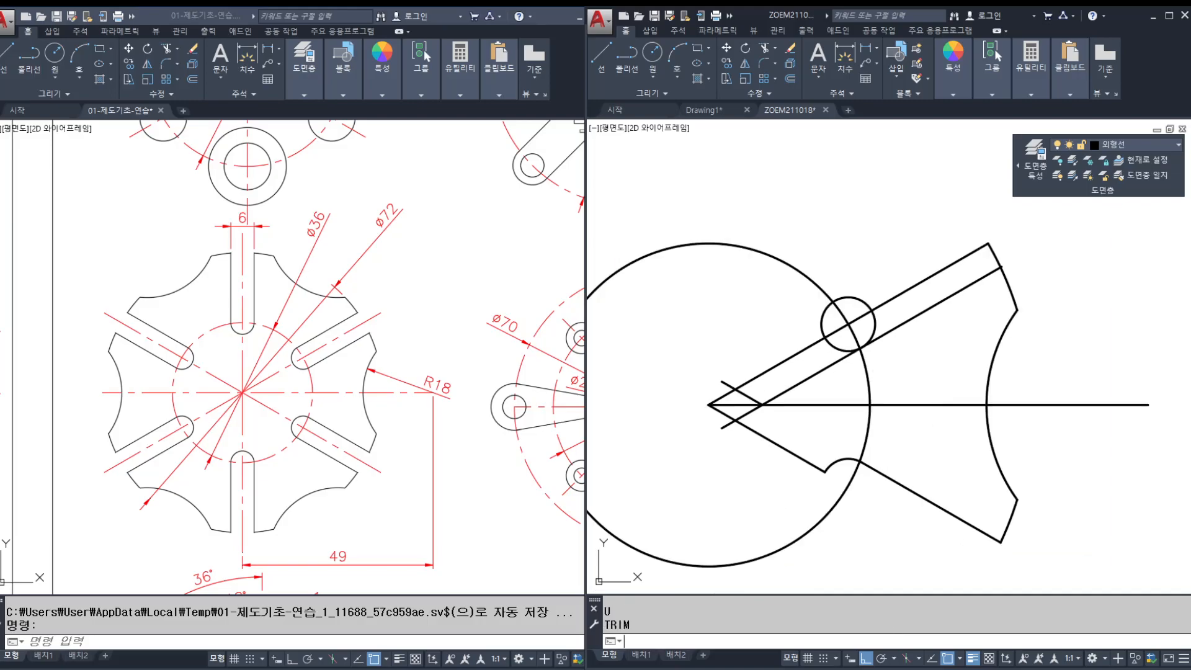
Step: Trim the upper slot's small circle, slanted line, inner offset line and outer arc beyond the slot edge, keeping the diameter-36 circle whole
{"action": "type", "text": "t"}
{"action": "key", "text": "Return"}
{"action": "scroll", "coordinate": [874, 318], "scroll_direction": "up", "scroll_amount": 2}
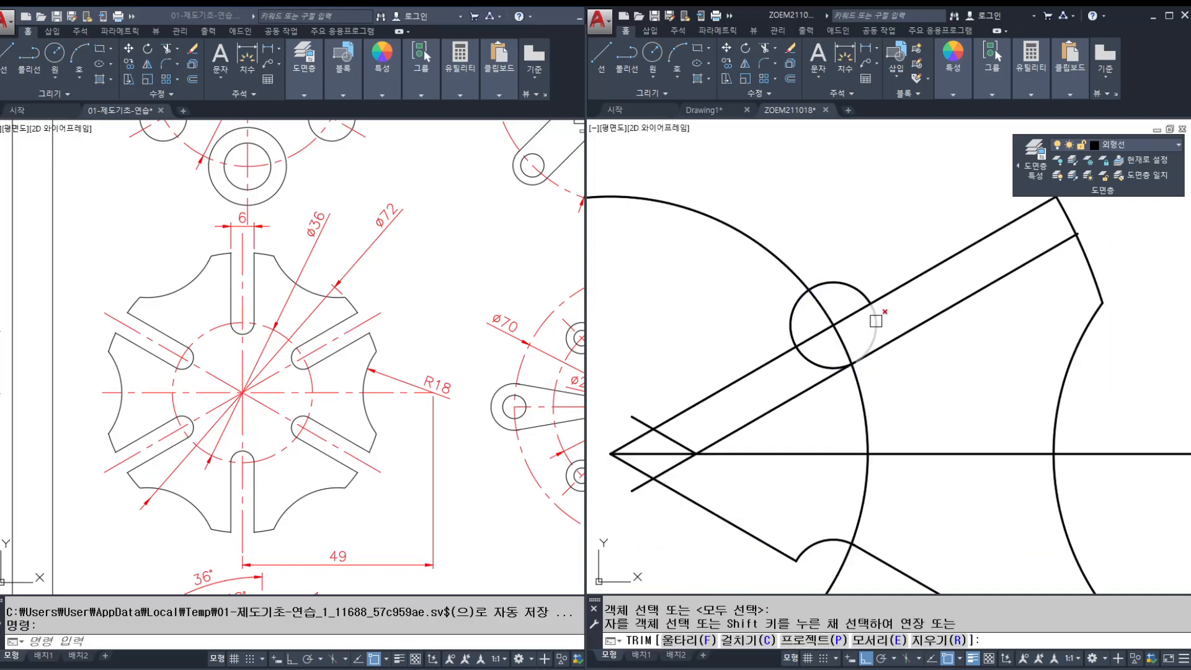
{"action": "left_click", "coordinate": [823, 293]}
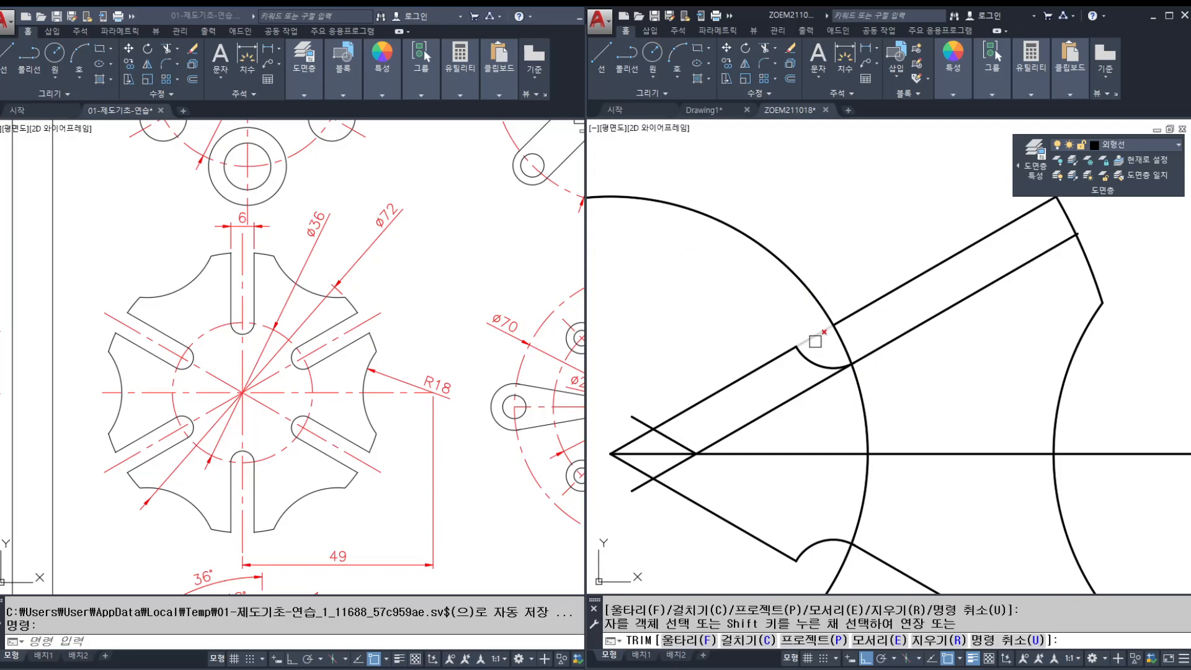
{"action": "scroll", "coordinate": [865, 329], "scroll_direction": "down", "scroll_amount": 2}
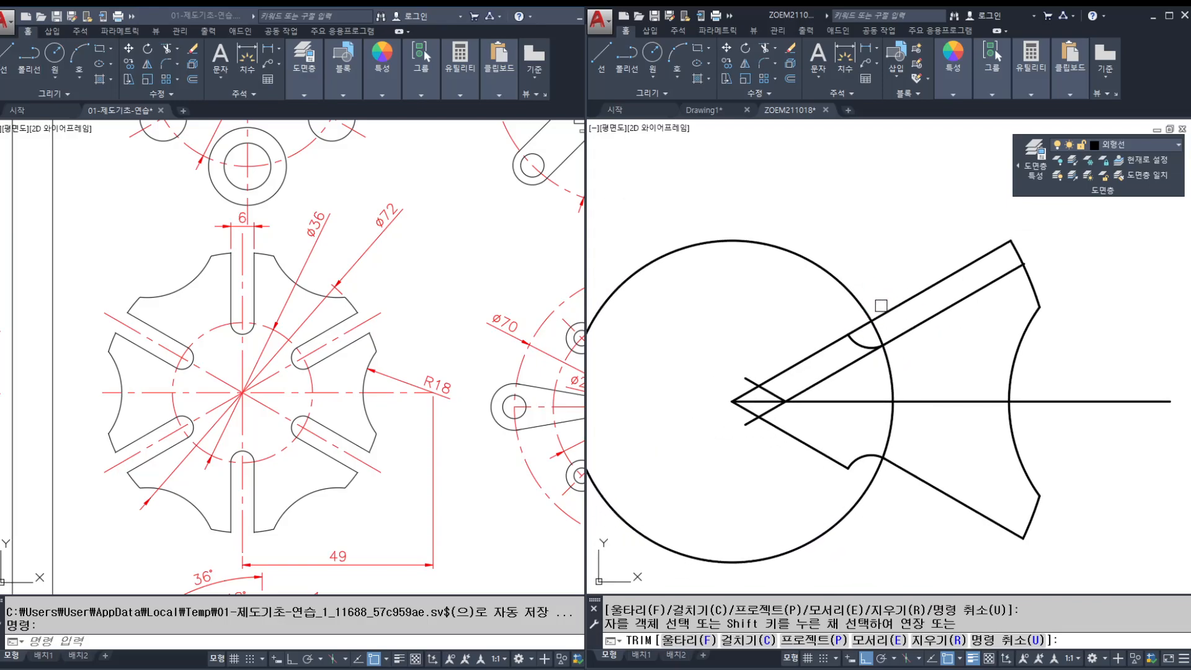
{"action": "scroll", "coordinate": [1018, 249], "scroll_direction": "up", "scroll_amount": 3}
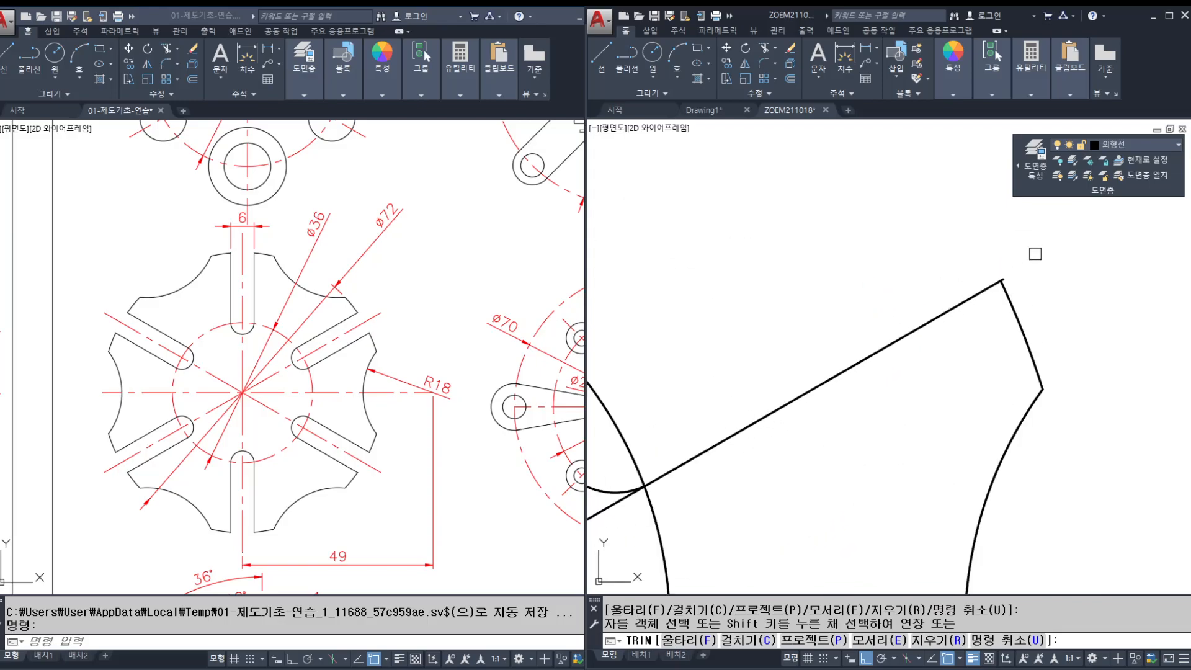
{"action": "scroll", "coordinate": [1001, 315], "scroll_direction": "down", "scroll_amount": 3}
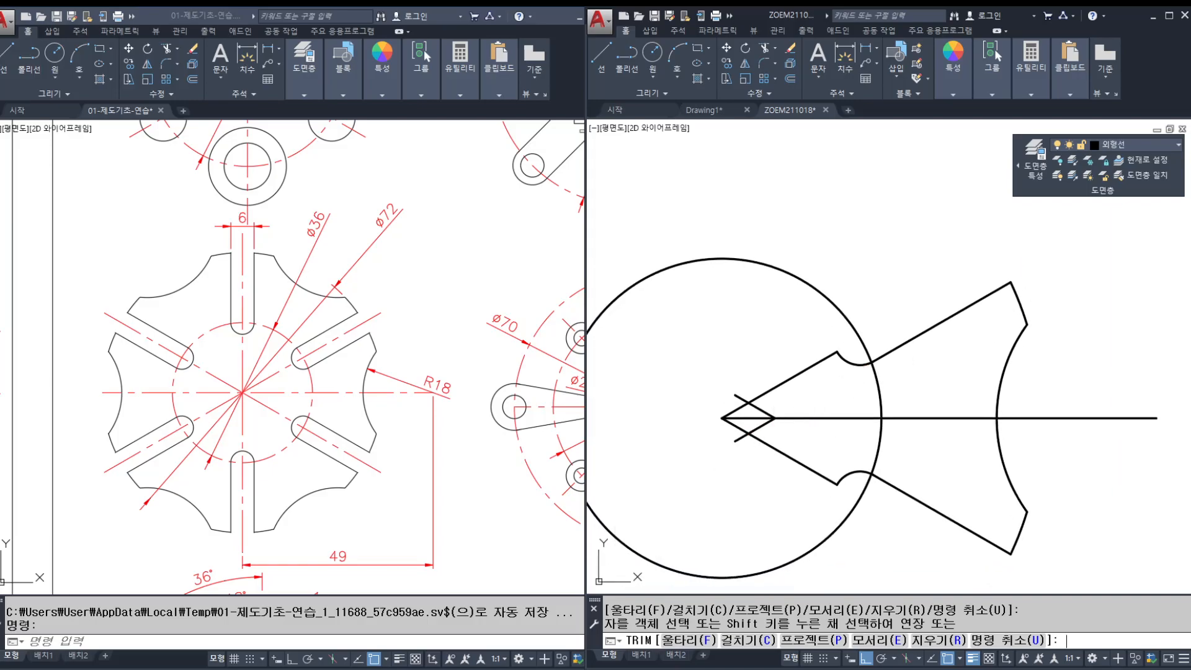
Step: Erase the two short leftover offset pieces crossing near the wheel's centre
{"action": "key", "text": "Return"}
{"action": "left_click", "coordinate": [757, 429]}
{"action": "left_click", "coordinate": [762, 410]}
{"action": "key", "text": "Delete"}
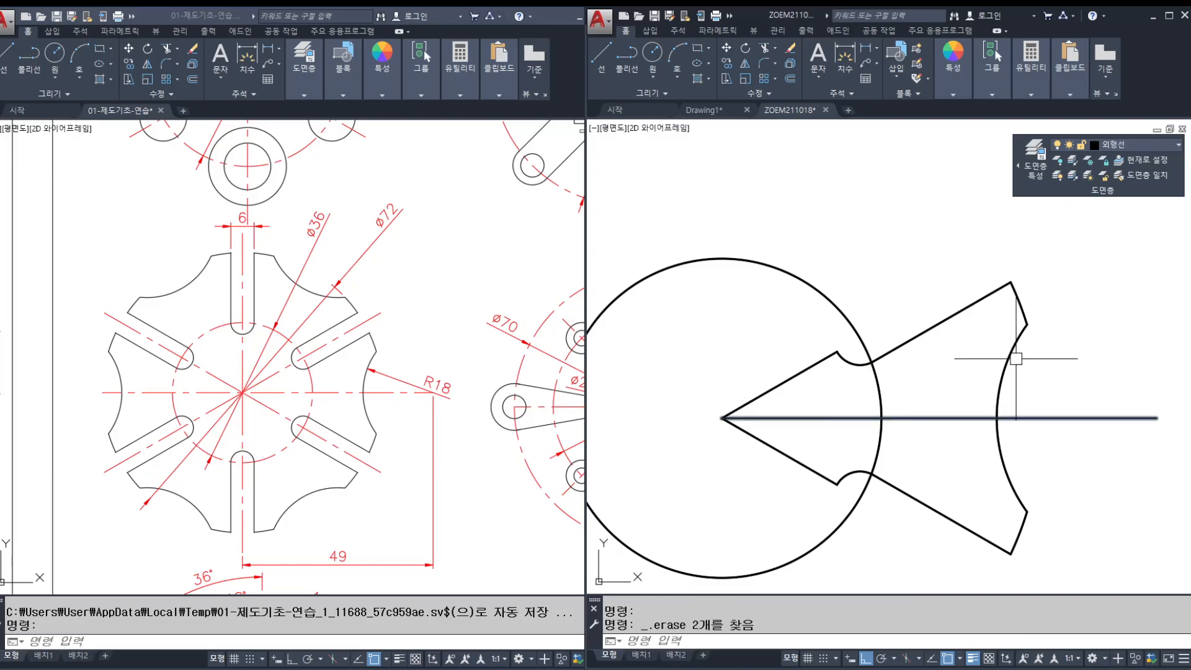
{"action": "scroll", "coordinate": [960, 404], "scroll_direction": "down", "scroll_amount": 3}
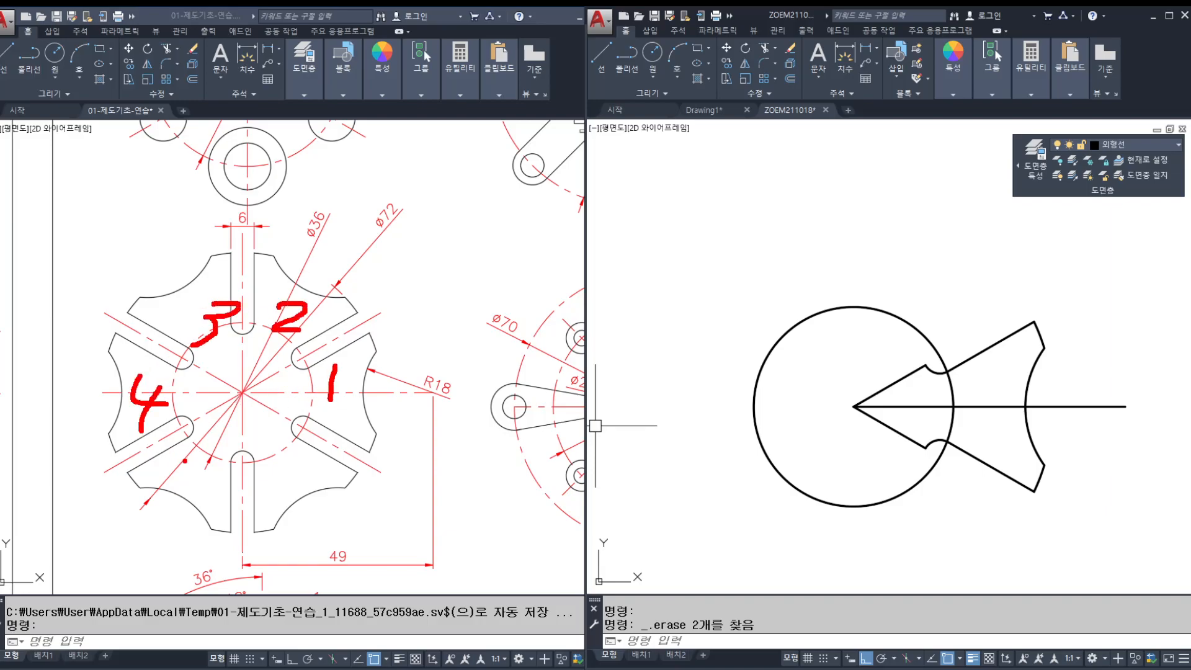
{"action": "mouse_move", "coordinate": [408, 317]}
{"action": "left_mouse_down"}
{"action": "mouse_move", "coordinate": [448, 481]}
{"action": "mouse_move", "coordinate": [431, 348]}
{"action": "left_mouse_up"}
{"action": "key", "text": "Escape"}
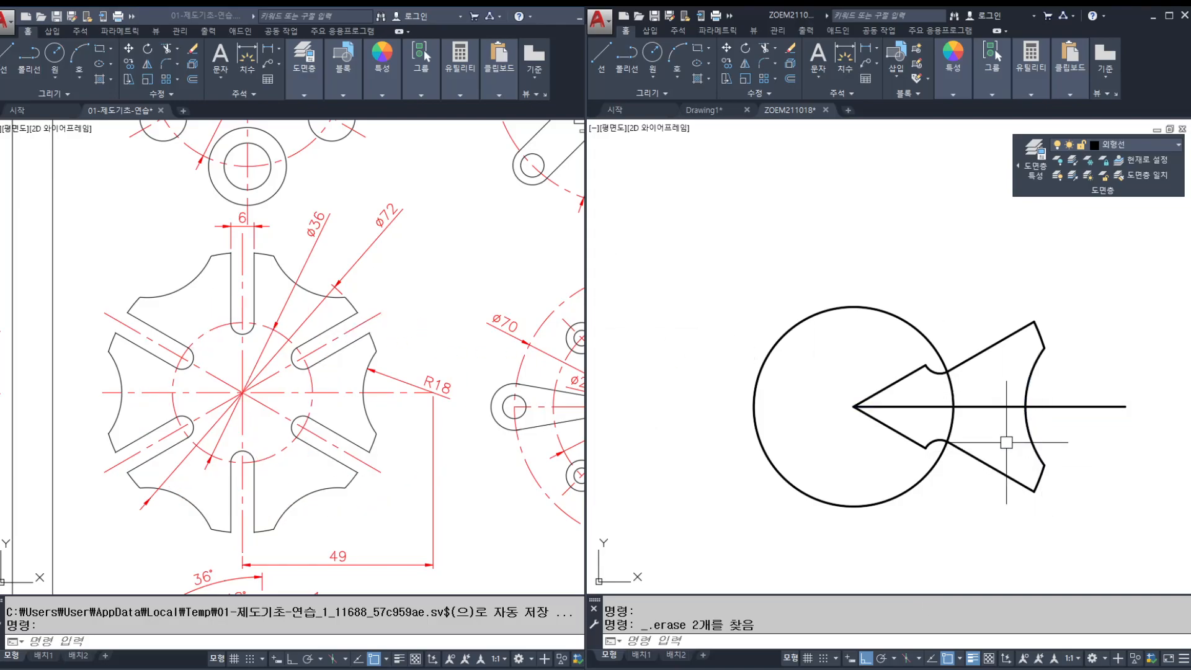
{"action": "type", "text": "tr"}
{"action": "key", "text": "Return"}
{"action": "key", "text": "Escape"}
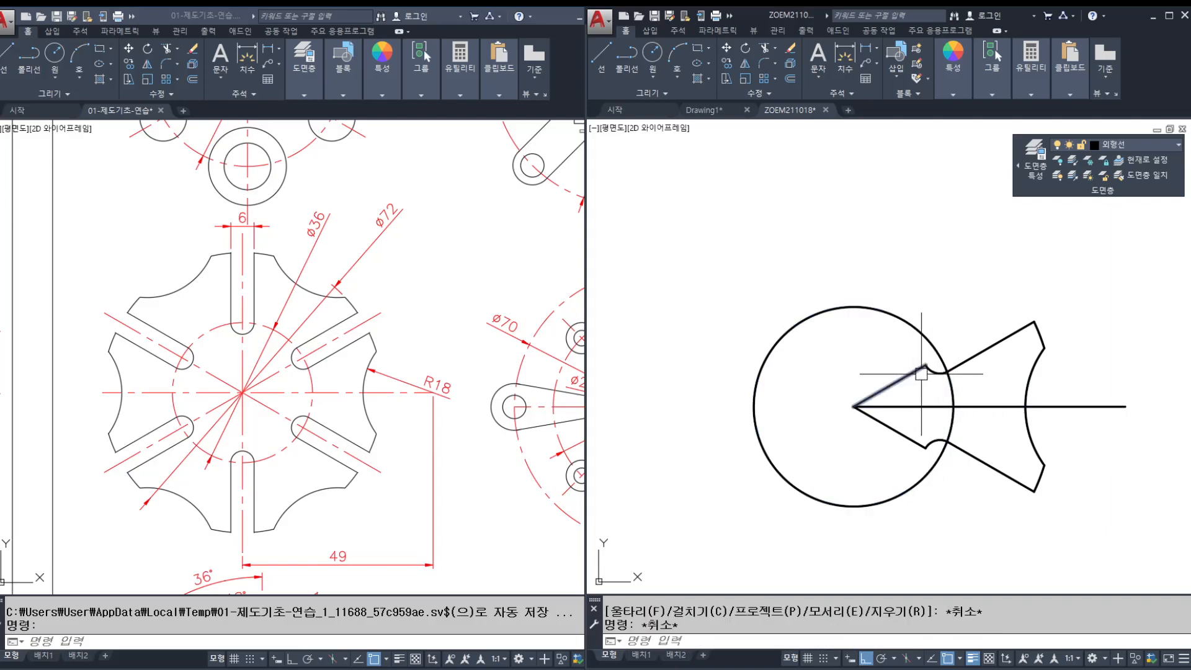
Step: Erase the two slanted lines running from the wheel's centre to the slot end arcs
{"action": "left_click", "coordinate": [905, 435]}
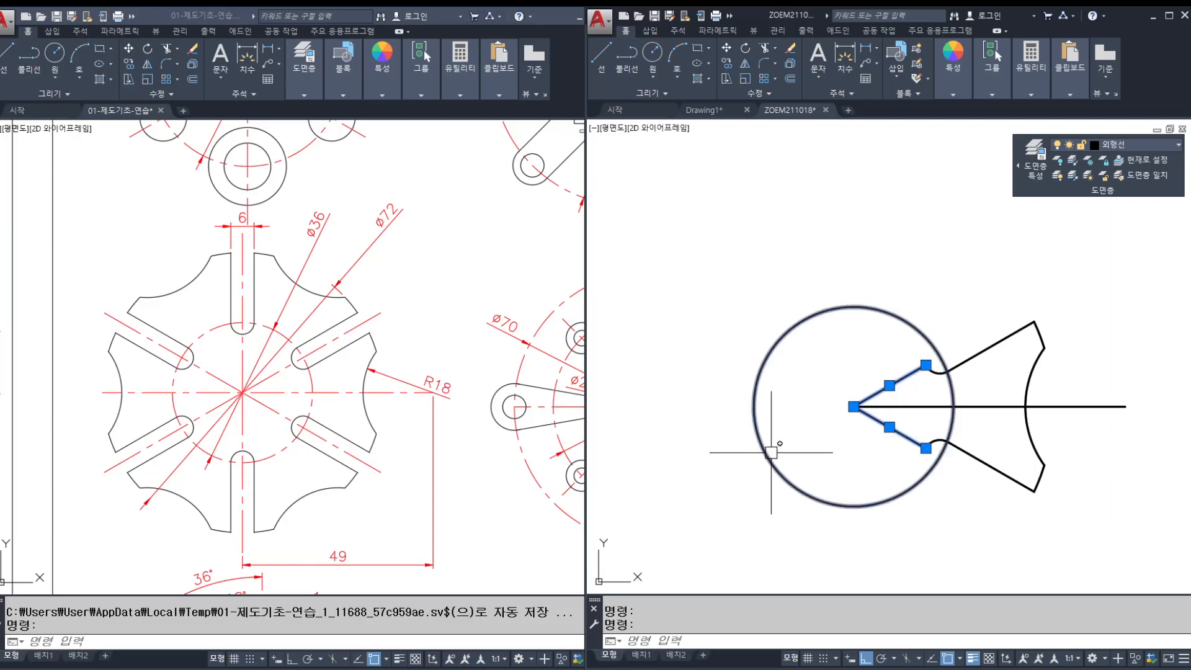
{"action": "key", "text": "Delete"}
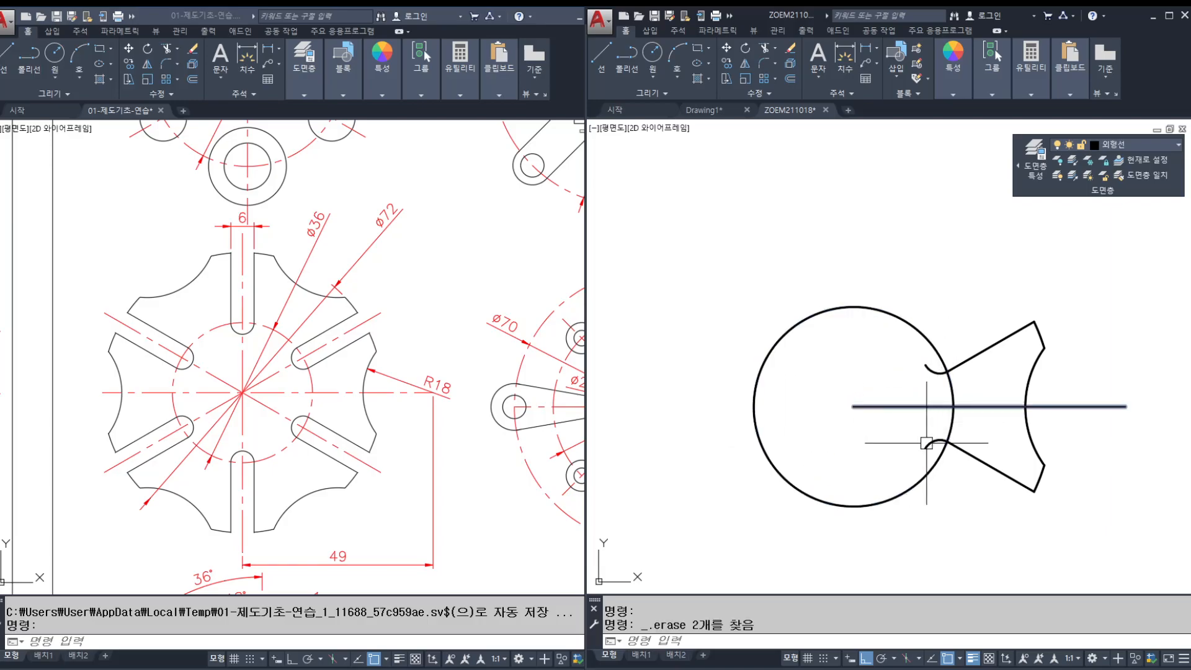
{"action": "key", "text": "Escape"}
{"action": "key", "text": "Escape"}
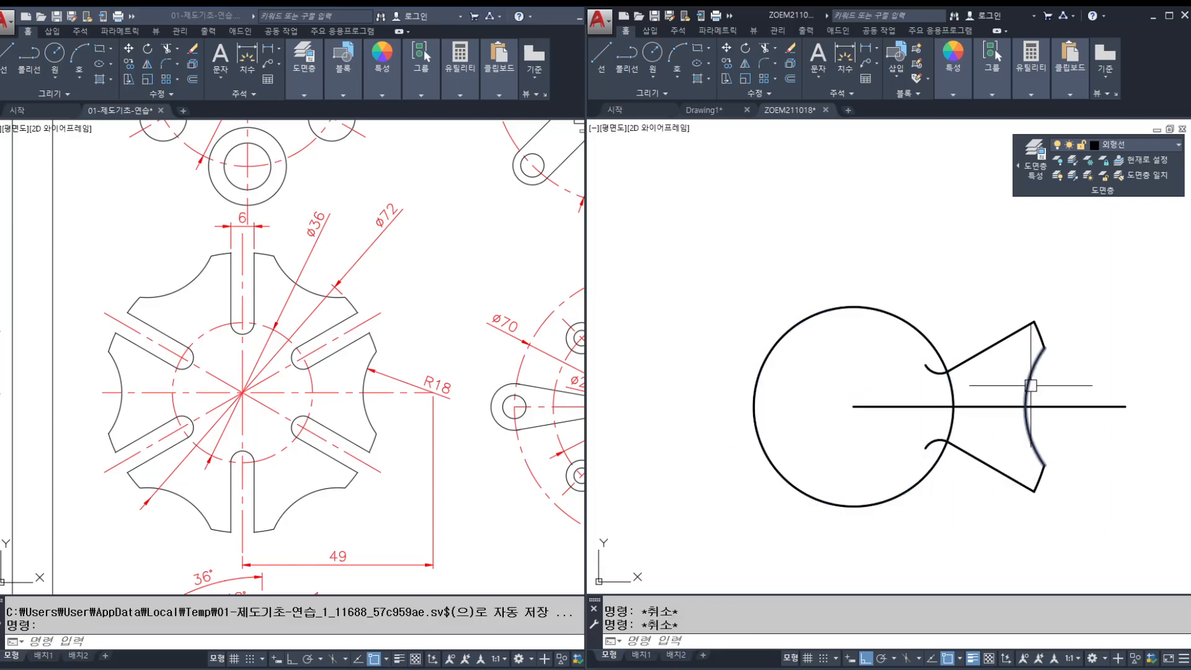
Step: Create a polar array of the sector outline around the diameter-36 circle's centre, with 6 items filling 360 degrees
{"action": "type", "text": "ar"}
{"action": "key", "text": "Return"}
{"action": "left_click", "coordinate": [913, 277]}
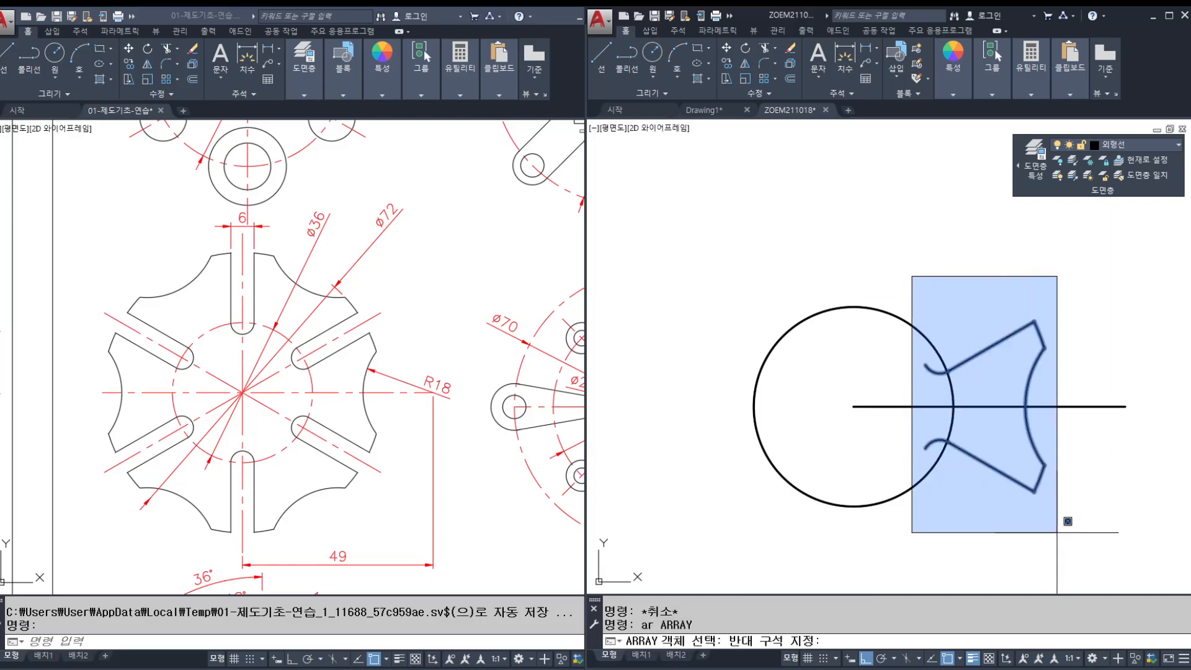
{"action": "left_click", "coordinate": [1063, 546]}
{"action": "key", "text": "Return"}
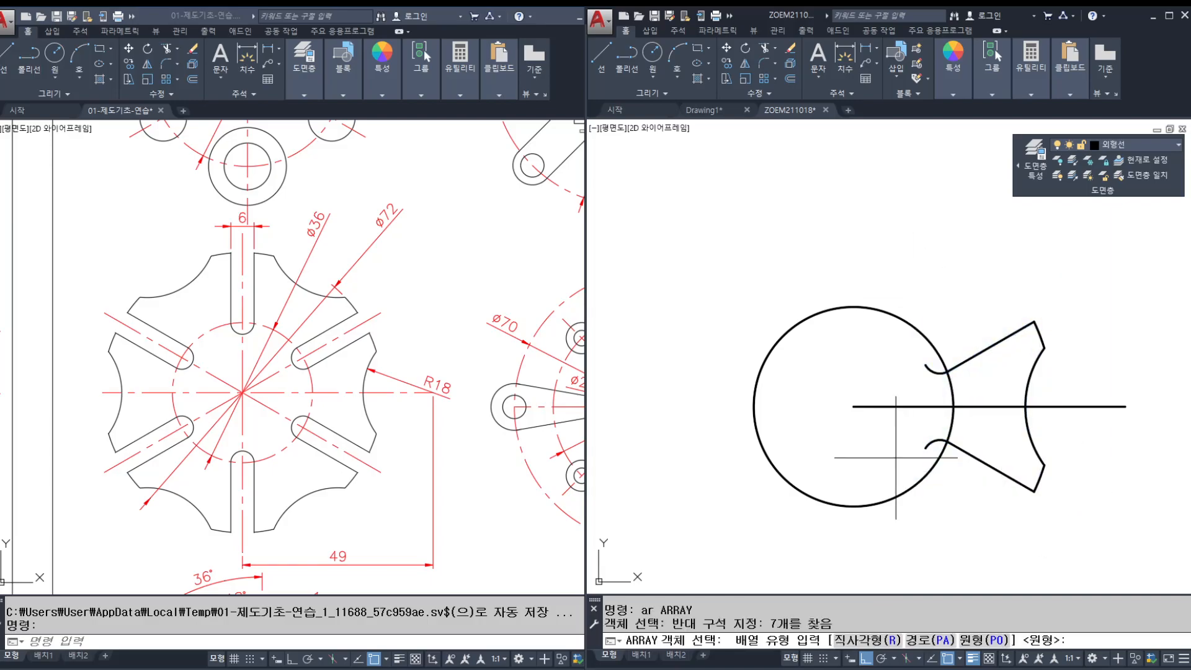
{"action": "type", "text": "p"}
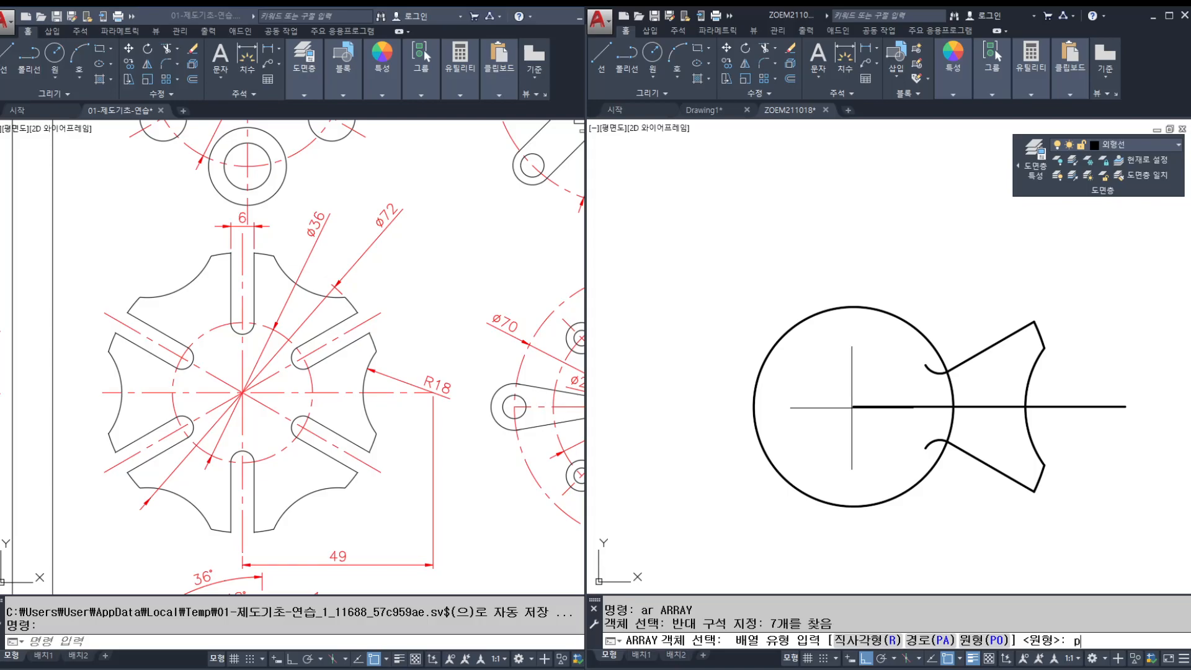
{"action": "type", "text": "o"}
{"action": "key", "text": "Return"}
{"action": "left_click", "coordinate": [854, 407]}
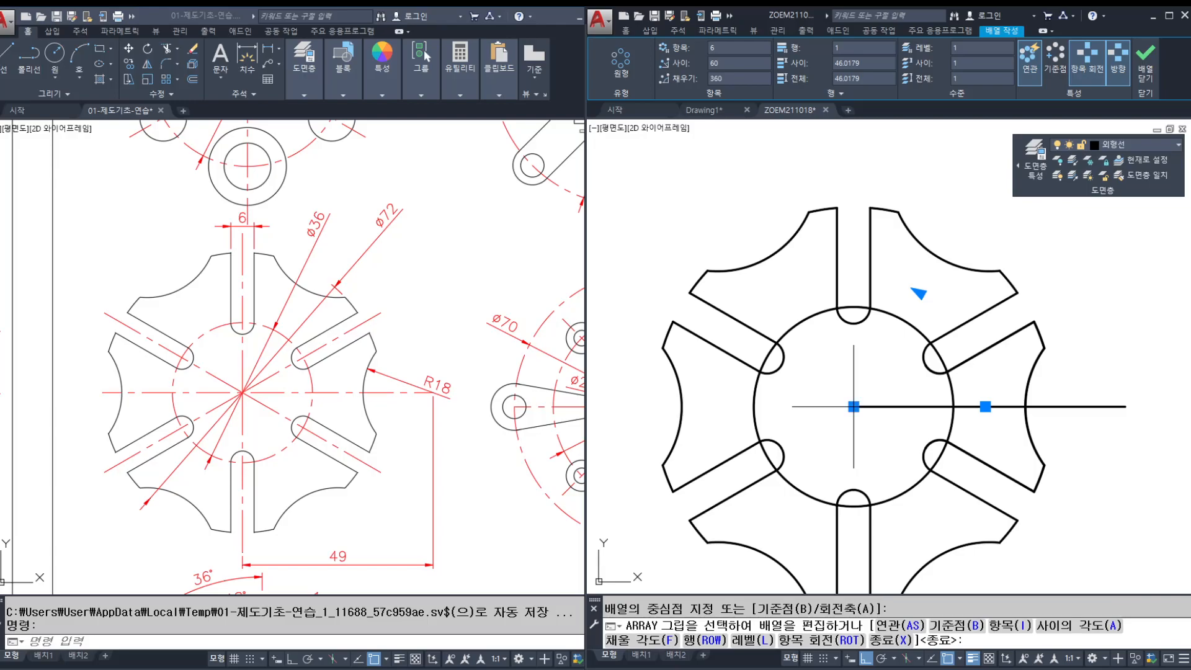
{"action": "key", "text": "Escape"}
{"action": "key", "text": "Escape"}
{"action": "key", "text": "Escape"}
{"action": "left_click", "coordinate": [934, 371]}
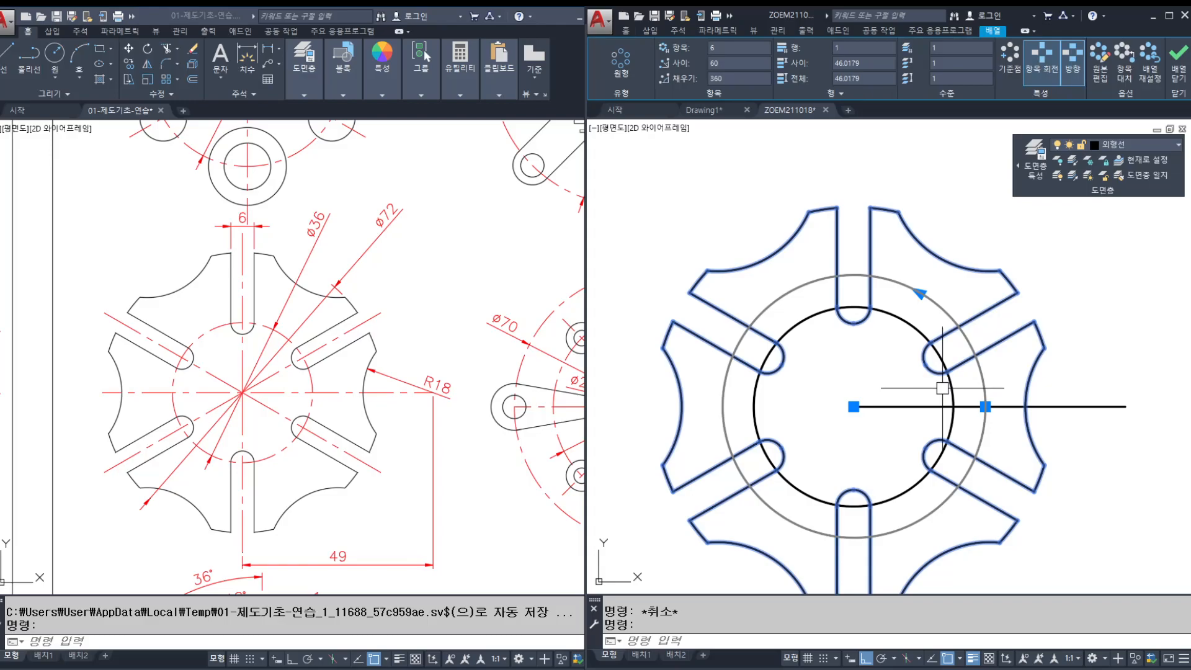
{"action": "middle_click_drag", "start_coordinate": [895, 470], "coordinate": [898, 433]}
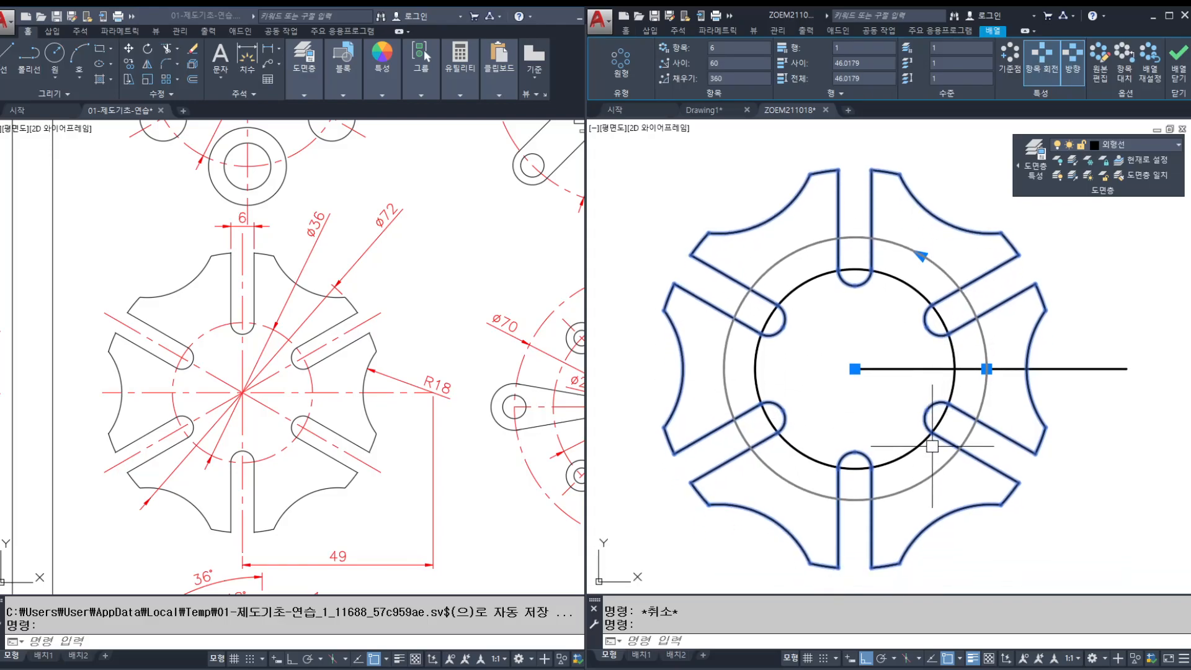
{"action": "left_click_drag", "start_coordinate": [825, 152], "coordinate": [873, 296]}
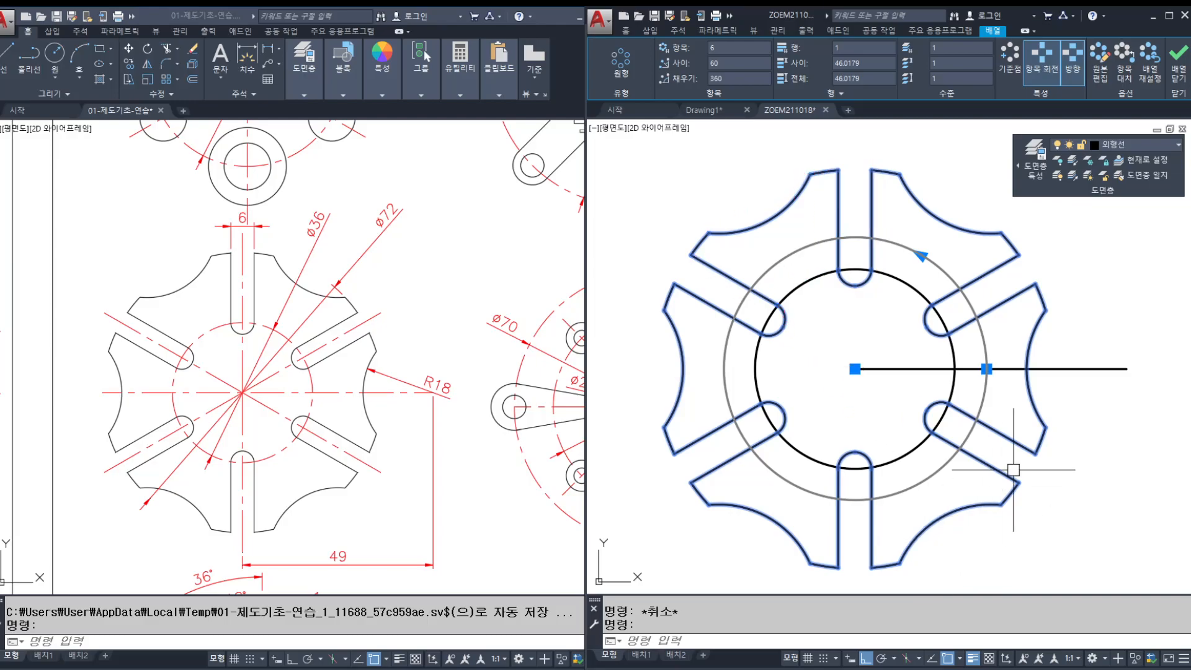
{"action": "key", "text": "Escape"}
{"action": "mouse_move", "coordinate": [1072, 421]}
{"action": "middle_mouse_down"}
{"action": "mouse_move", "coordinate": [1064, 412]}
{"action": "mouse_move", "coordinate": [1064, 425]}
{"action": "middle_mouse_up"}
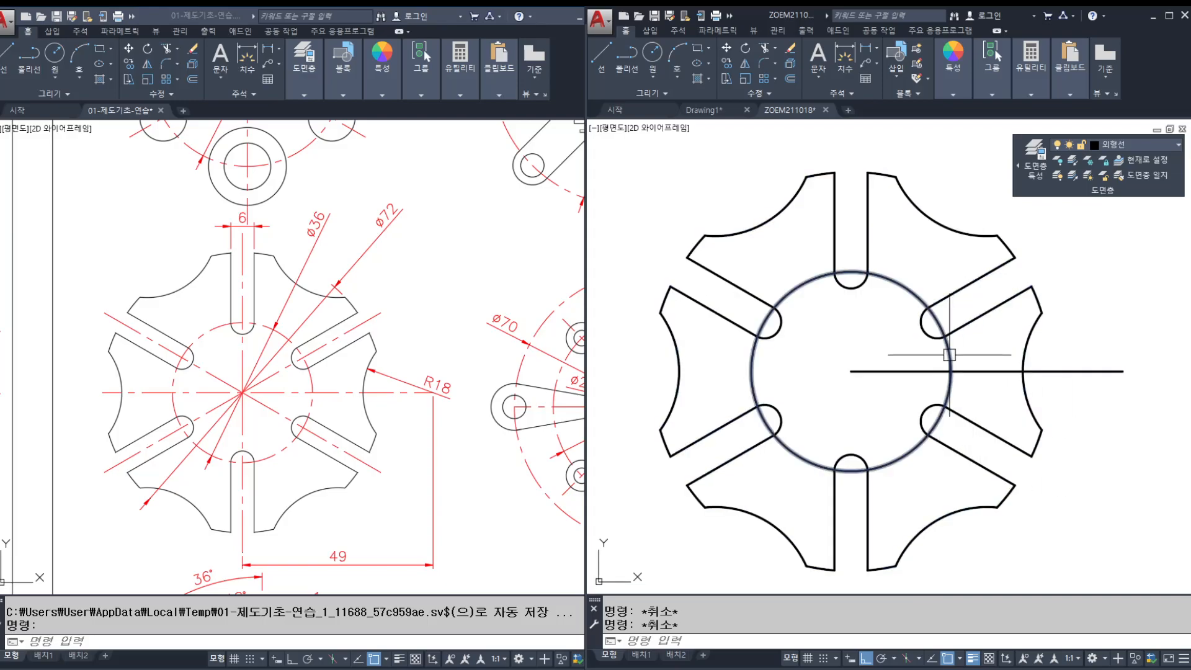
Step: Stretch the inner end of the horizontal line from the wheel's centre past the wheel's left side so it spans the whole shape
{"action": "key", "text": "Escape"}
{"action": "left_click", "coordinate": [993, 373]}
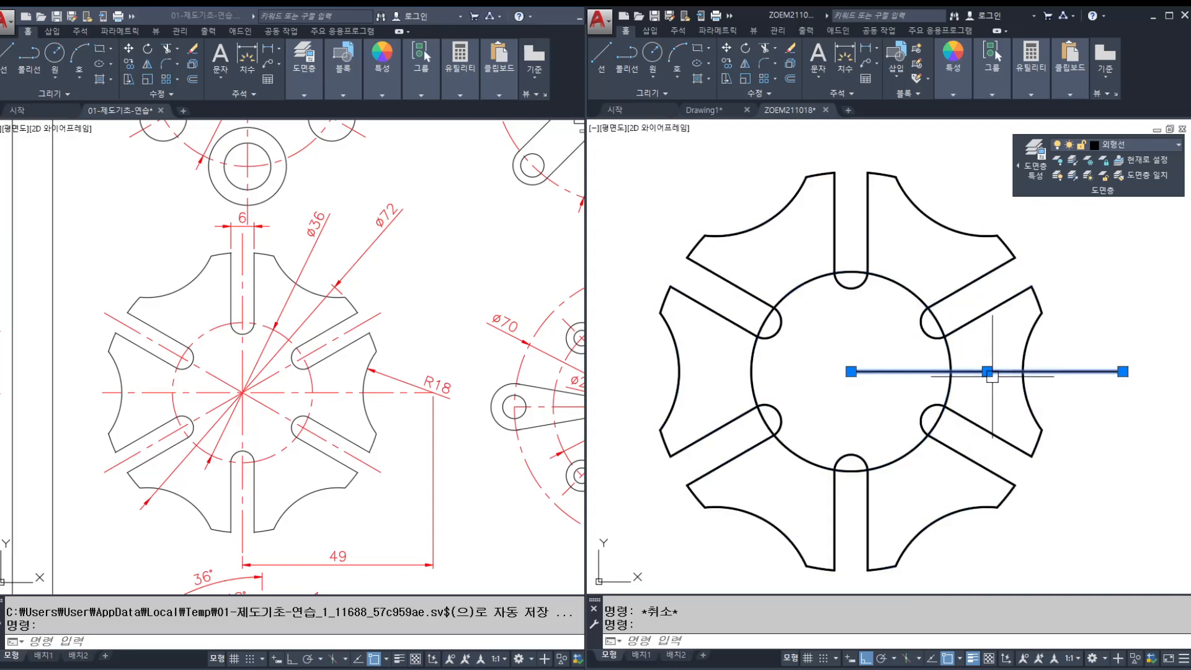
{"action": "key", "text": "Escape"}
{"action": "left_click", "coordinate": [990, 372]}
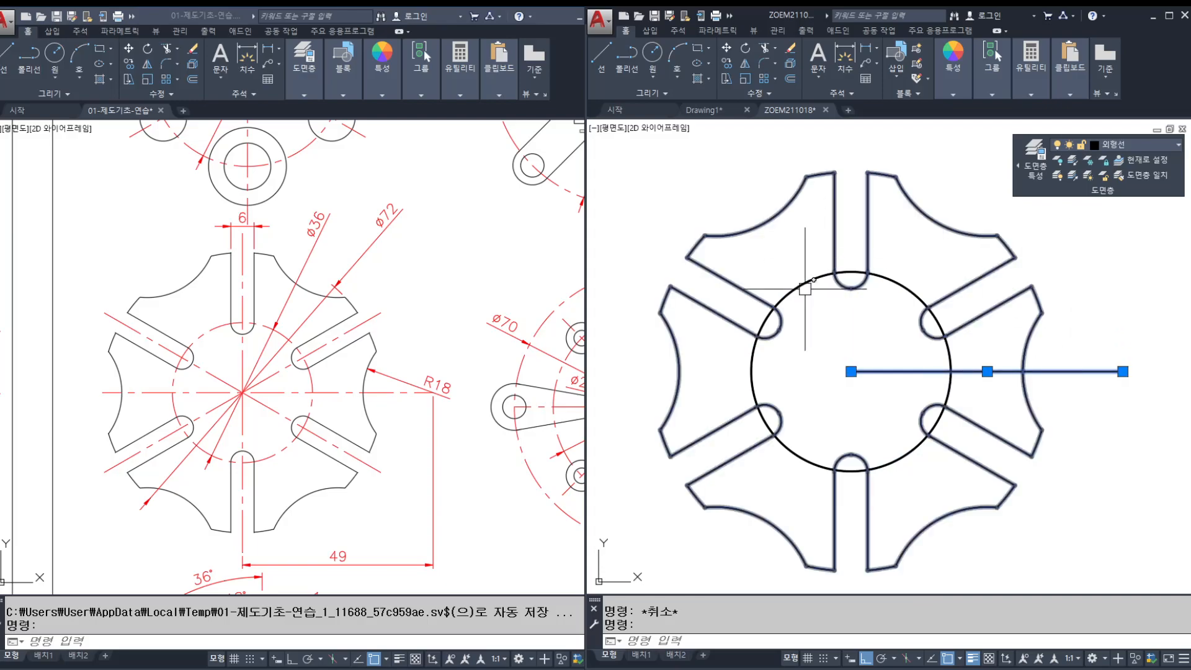
{"action": "left_click", "coordinate": [851, 371]}
{"action": "mouse_move", "coordinate": [851, 372]}
{"action": "middle_mouse_down"}
{"action": "mouse_move", "coordinate": [900, 379]}
{"action": "mouse_move", "coordinate": [793, 403]}
{"action": "middle_mouse_up"}
{"action": "left_click", "coordinate": [657, 404]}
{"action": "key", "text": "Escape"}
{"action": "key", "text": "Escape"}
Step: Assign the horizontal line and the diameter-36 circle to the red centreline layer
{"action": "left_click", "coordinate": [832, 378]}
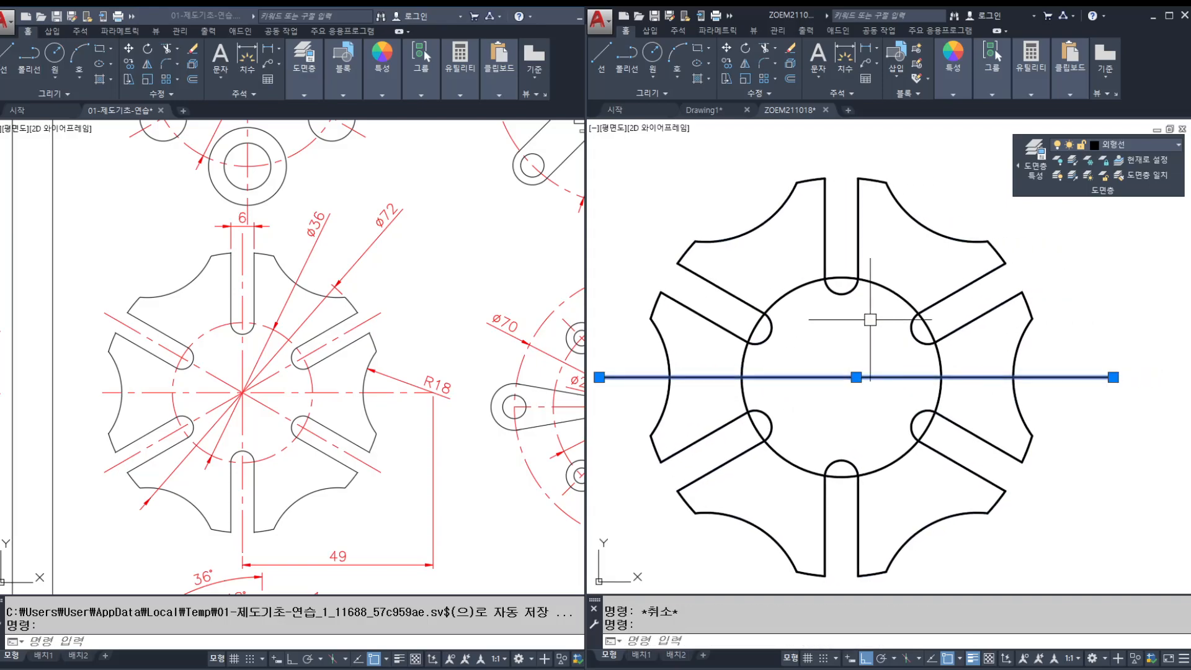
{"action": "left_click", "coordinate": [890, 295]}
{"action": "left_click", "coordinate": [1135, 144]}
{"action": "left_click", "coordinate": [1117, 180]}
{"action": "key", "text": "Escape"}
{"action": "key", "text": "Escape"}
Step: Create a polar array of the horizontal centreline about the wheel's centre with 3 items
{"action": "type", "text": "a"}
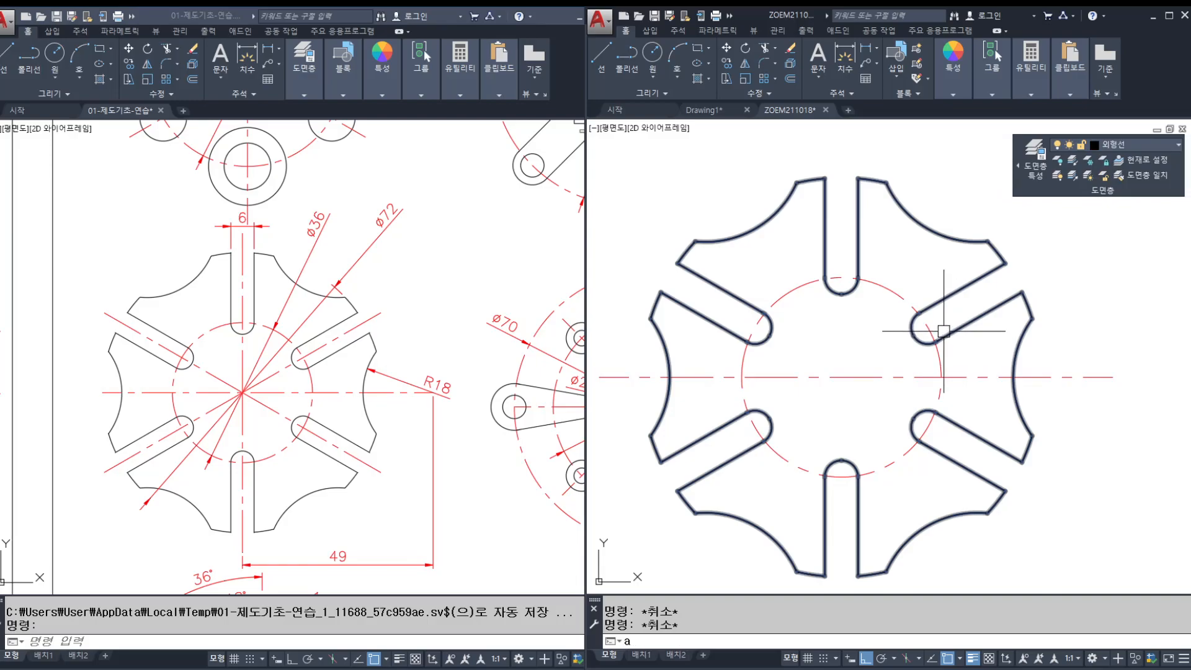
{"action": "type", "text": "r"}
{"action": "key", "text": "Return"}
{"action": "left_click", "coordinate": [837, 294]}
{"action": "key", "text": "Return"}
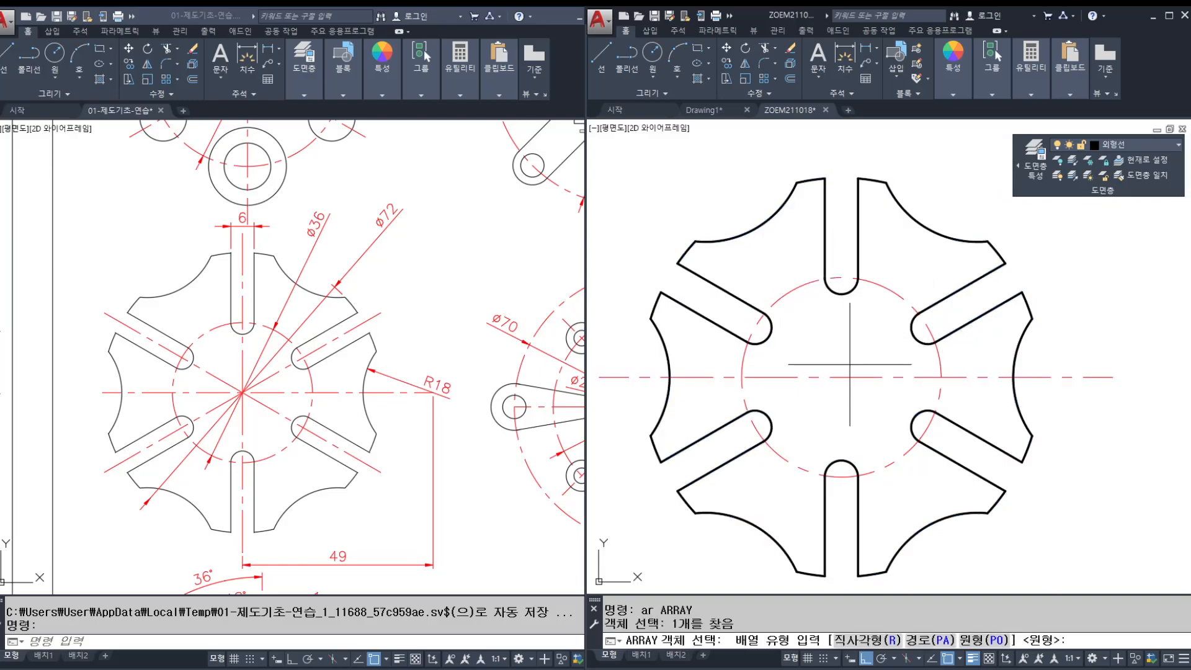
{"action": "left_click", "coordinate": [983, 639]}
{"action": "left_click", "coordinate": [842, 377]}
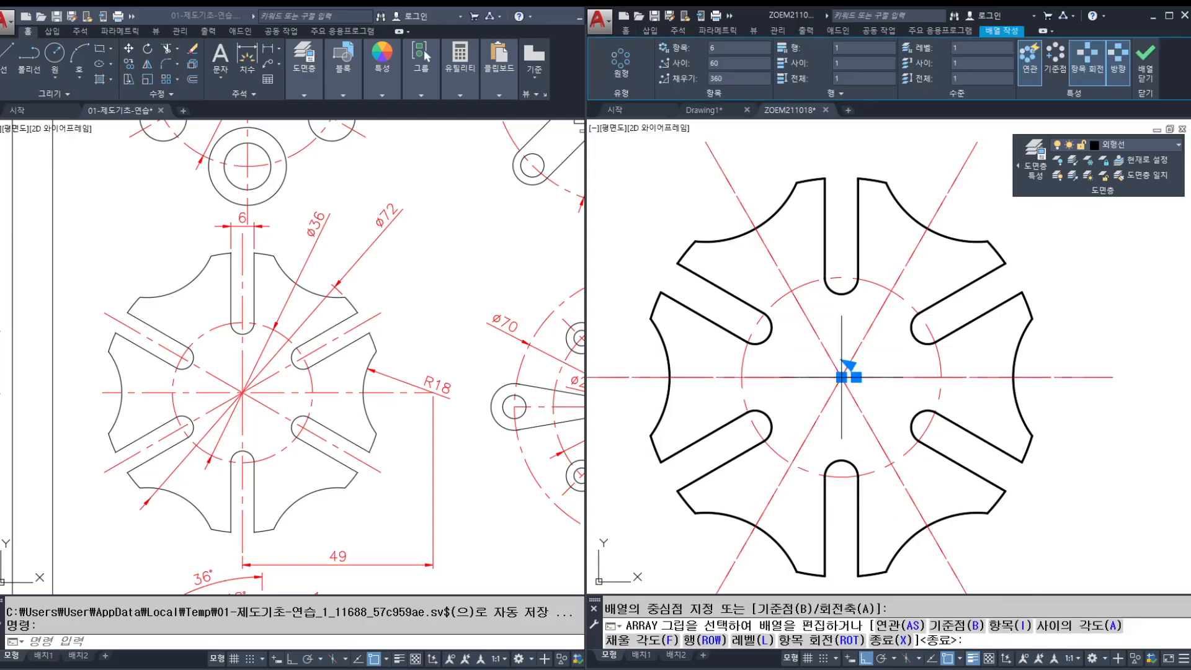
{"action": "type", "text": "i"}
{"action": "key", "text": "Return"}
{"action": "type", "text": "3"}
{"action": "key", "text": "Return"}
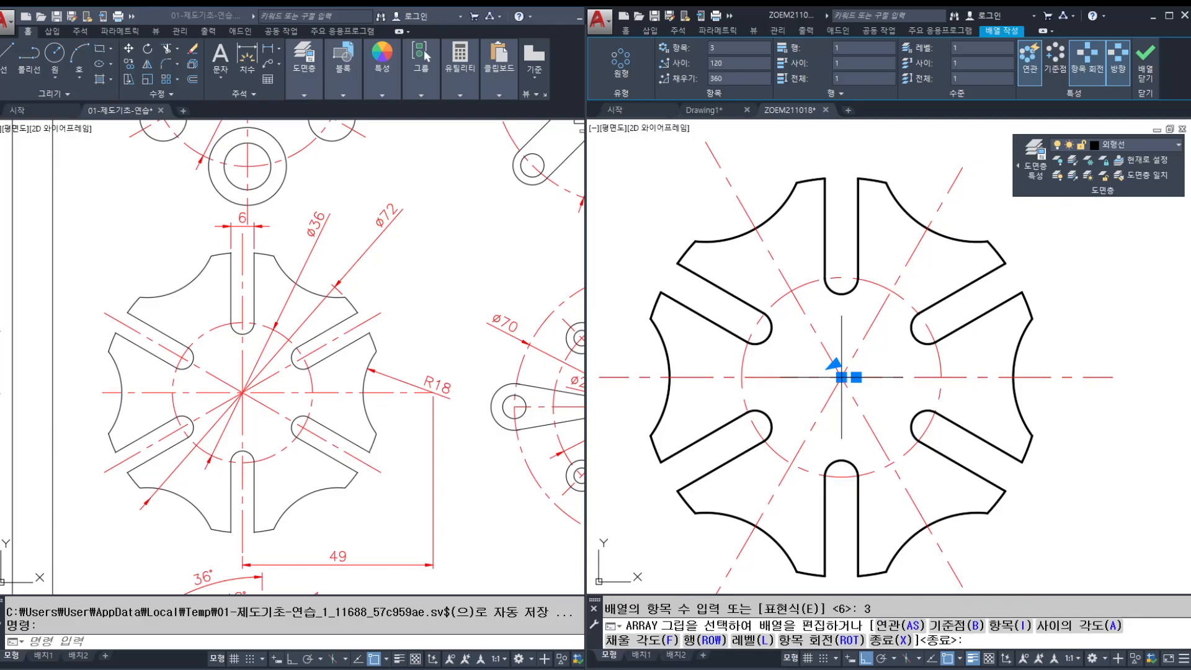
{"action": "scroll", "coordinate": [856, 335], "scroll_direction": "down", "scroll_amount": 3}
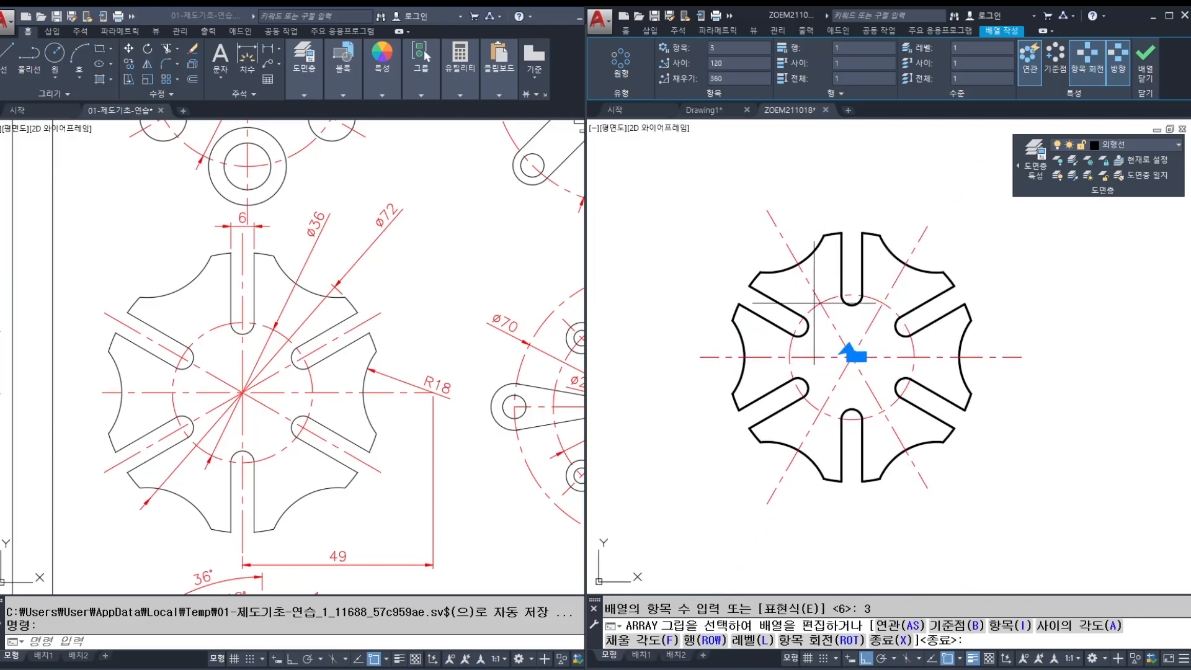
{"action": "scroll", "coordinate": [869, 311], "scroll_direction": "up", "scroll_amount": 2}
{"action": "key", "text": "Escape"}
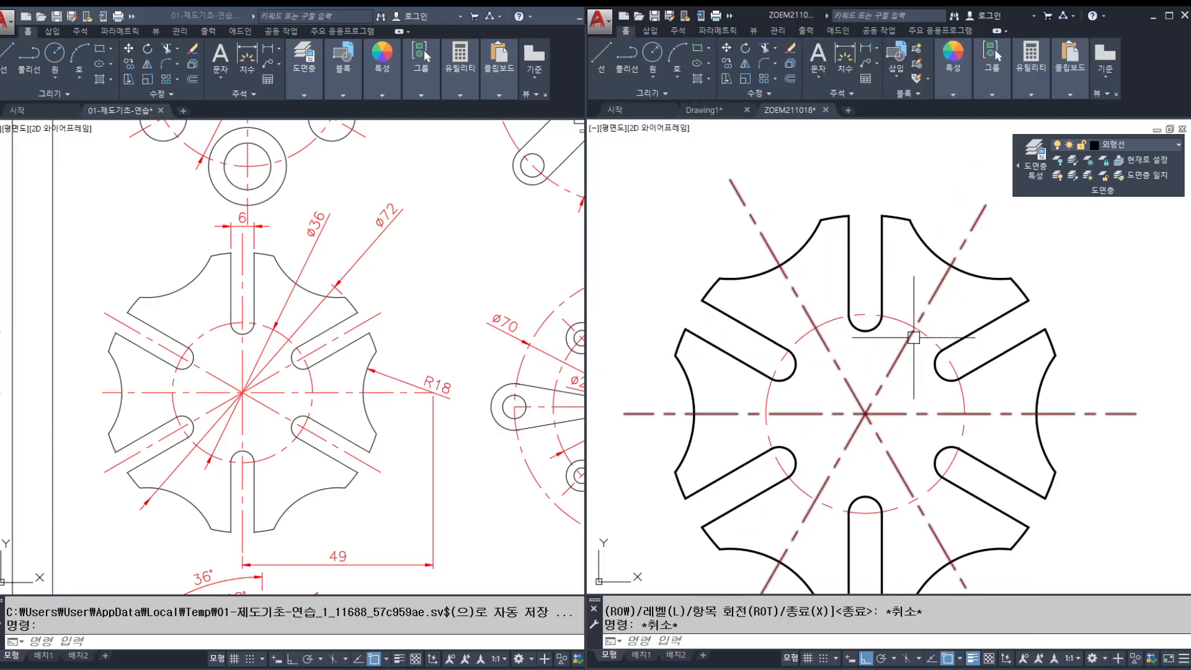
Step: Undo the polar array of the horizontal centreline
{"action": "type", "text": "u"}
{"action": "key", "text": "Return"}
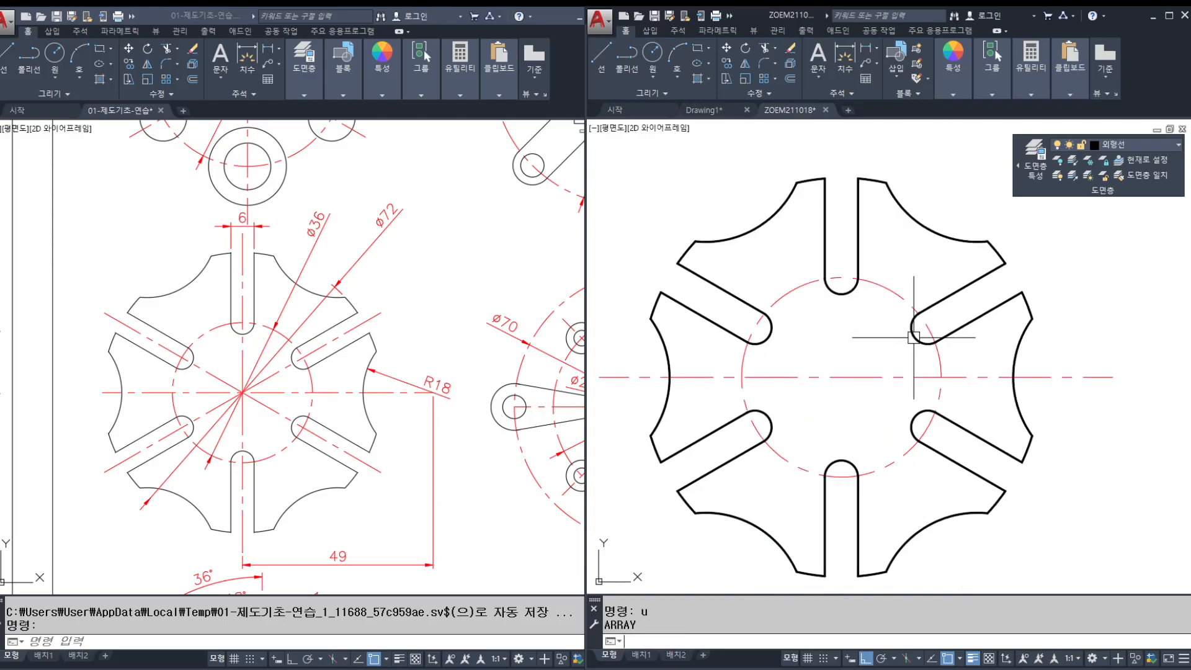
{"action": "key", "text": "Escape"}
{"action": "key", "text": "Escape"}
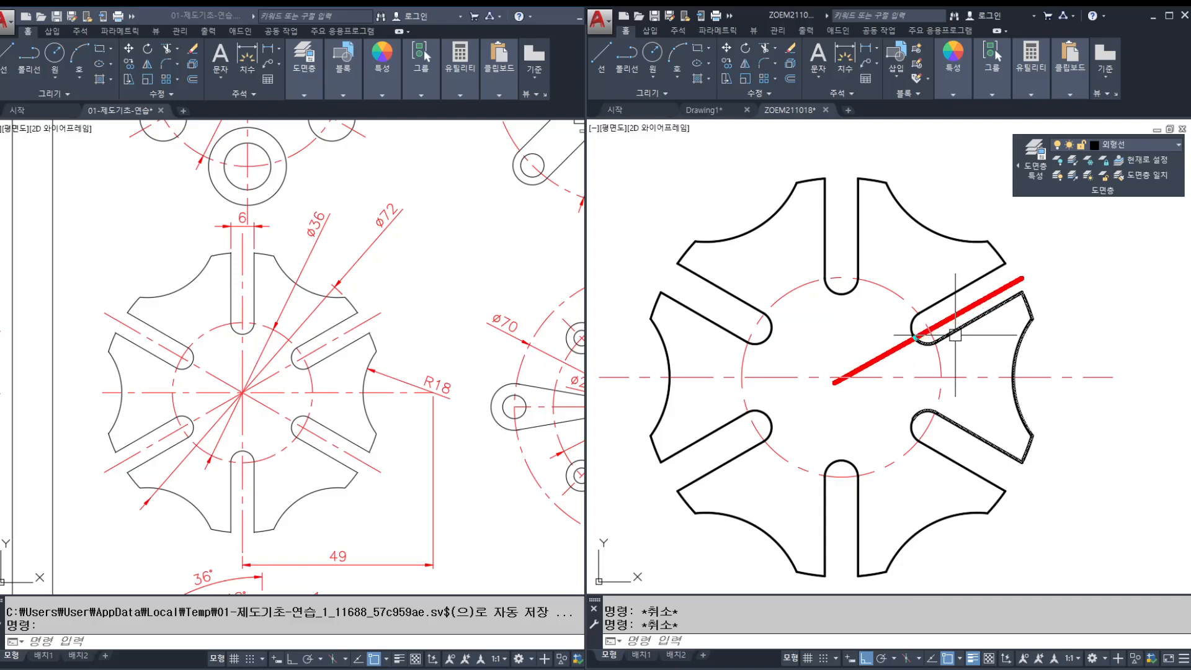
Step: Draw a line from the wheel's centre to the centre of the upper-right slot's end arc
{"action": "type", "text": "l"}
{"action": "key", "text": "Return"}
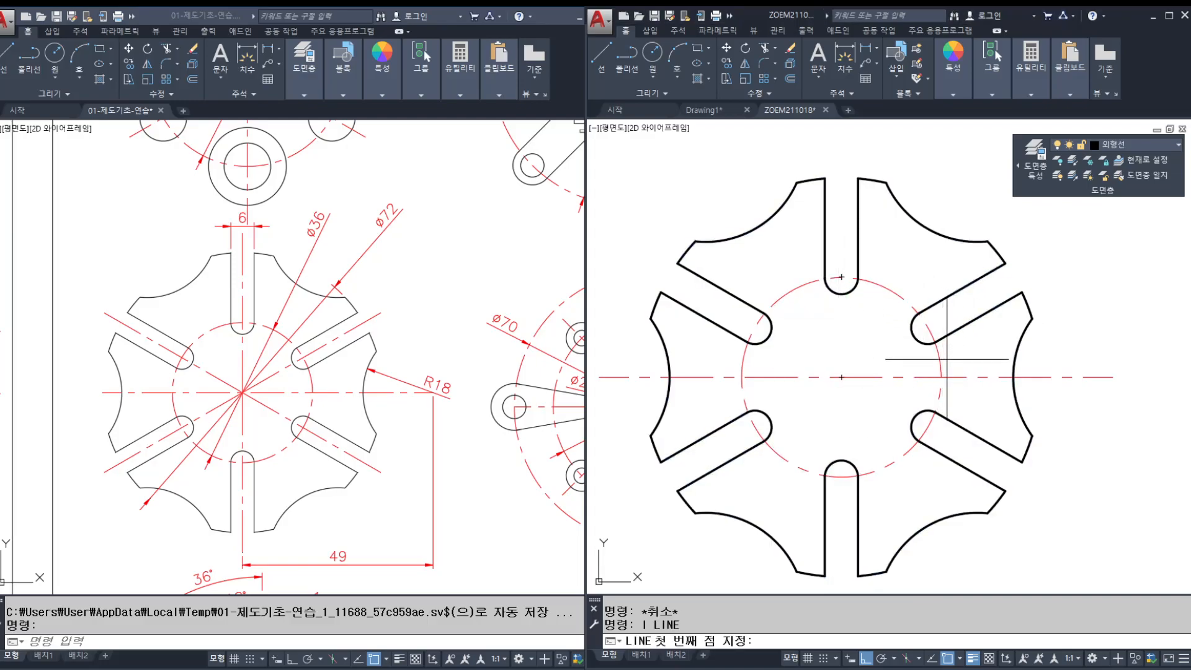
{"action": "left_click", "coordinate": [842, 376]}
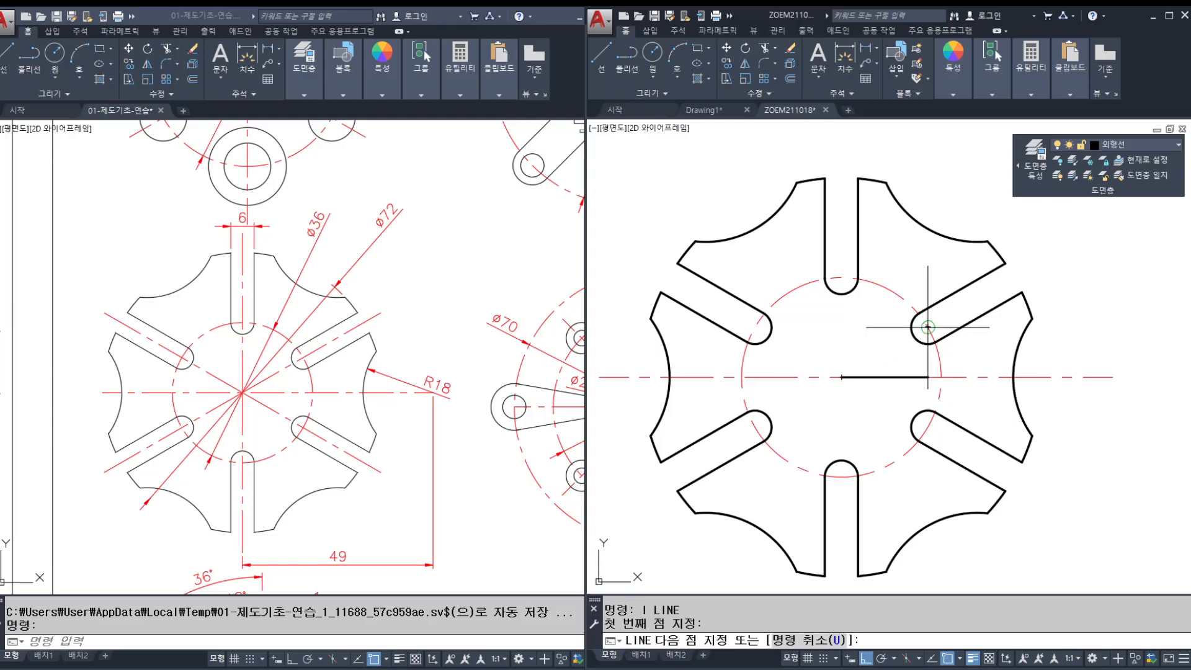
{"action": "left_click", "coordinate": [1022, 293]}
{"action": "key", "text": "Return"}
{"action": "middle_click_drag", "start_coordinate": [1002, 300], "coordinate": [979, 351]}
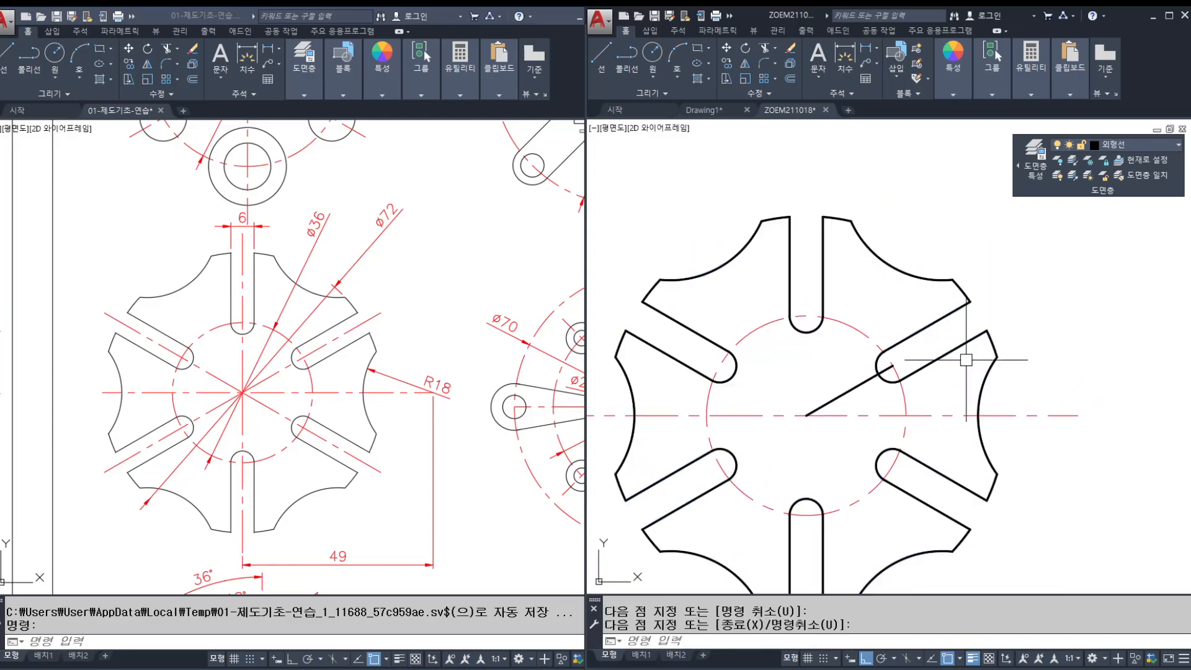
{"action": "key", "text": "Escape"}
{"action": "key", "text": "Escape"}
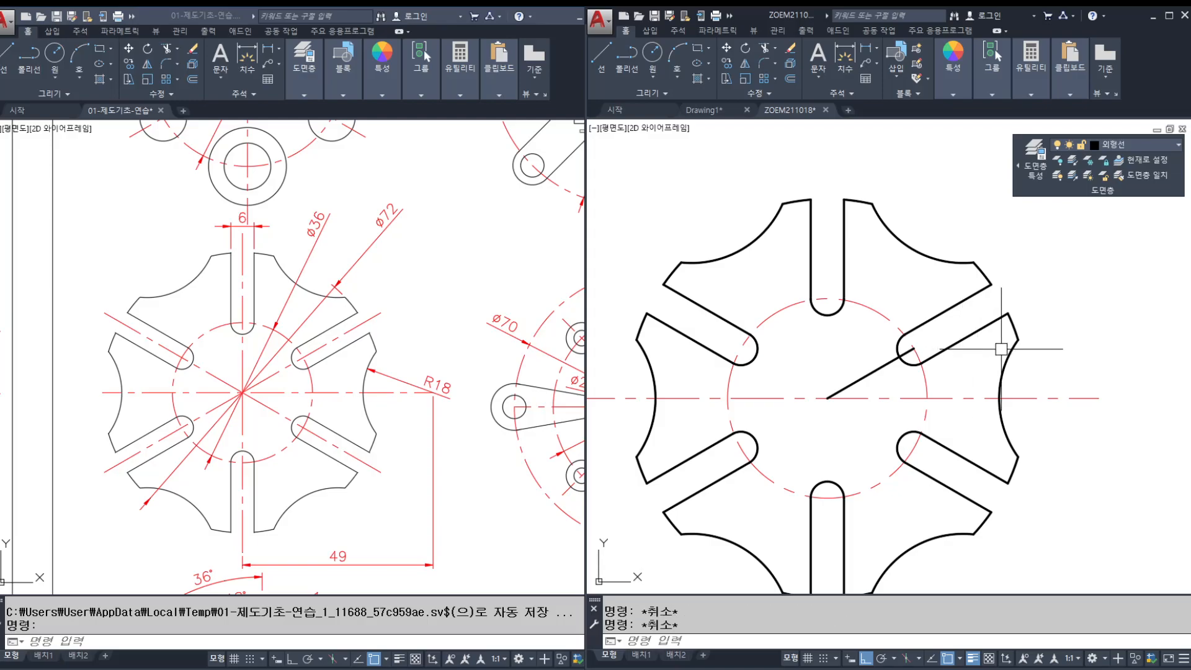
{"action": "type", "text": "len"}
{"action": "key", "text": "Return"}
{"action": "type", "text": "de"}
{"action": "key", "text": "Return"}
{"action": "type", "text": "2-"}
{"action": "key", "text": "Return"}
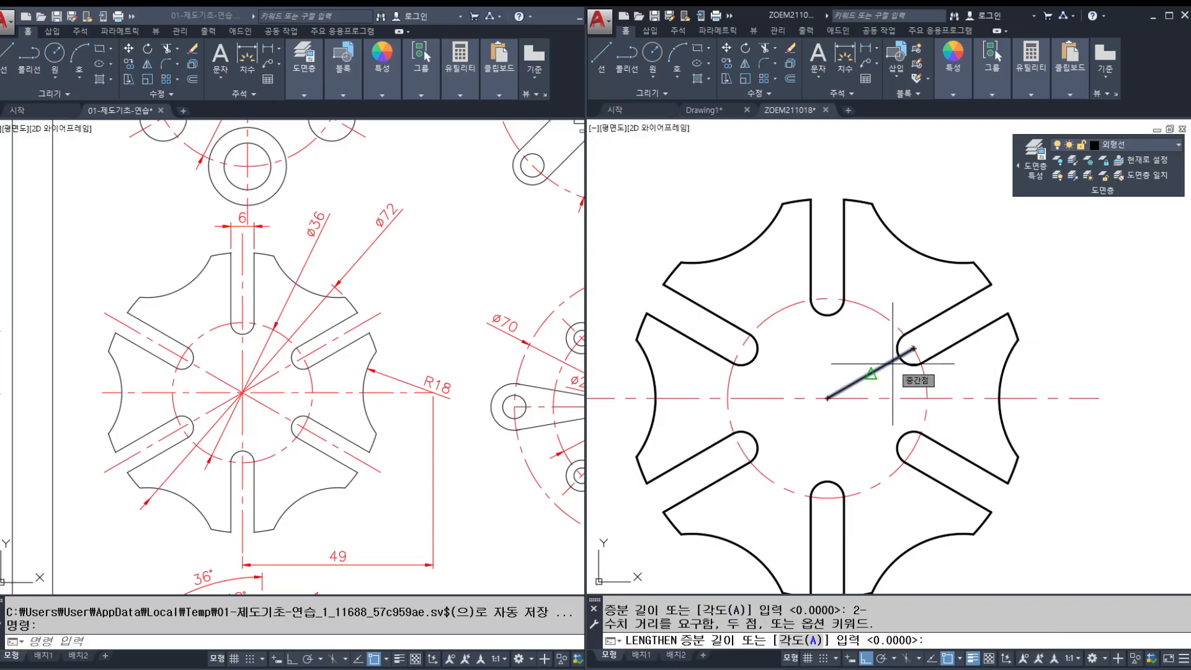
{"action": "key", "text": "Return"}
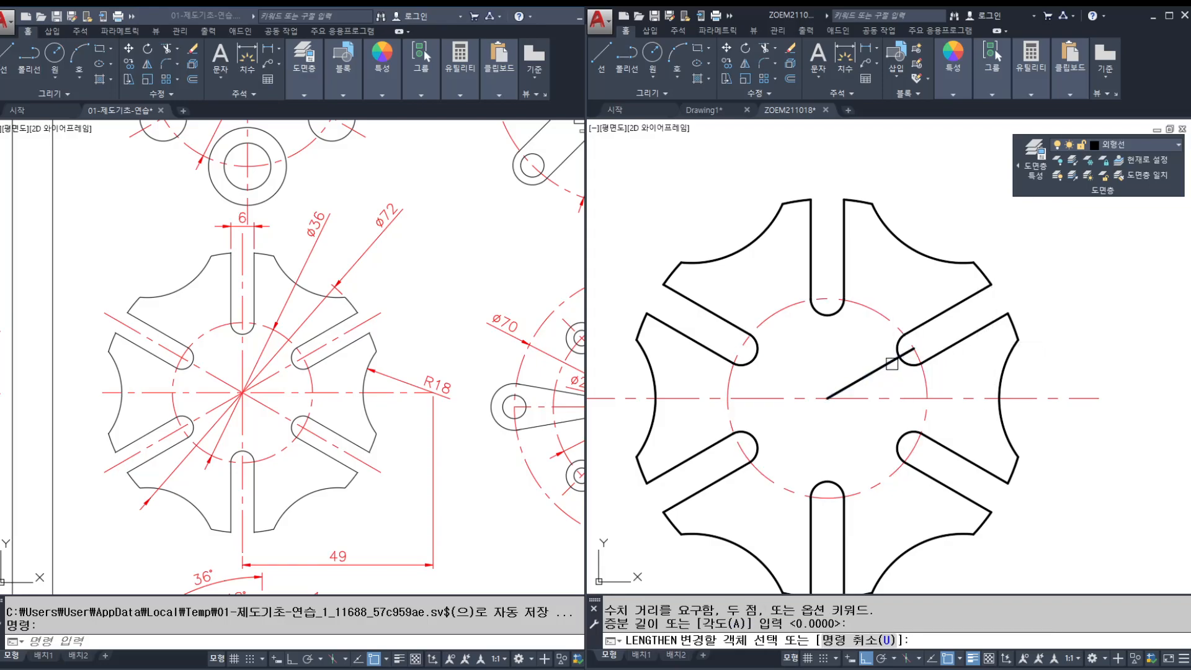
{"action": "key", "text": "Return"}
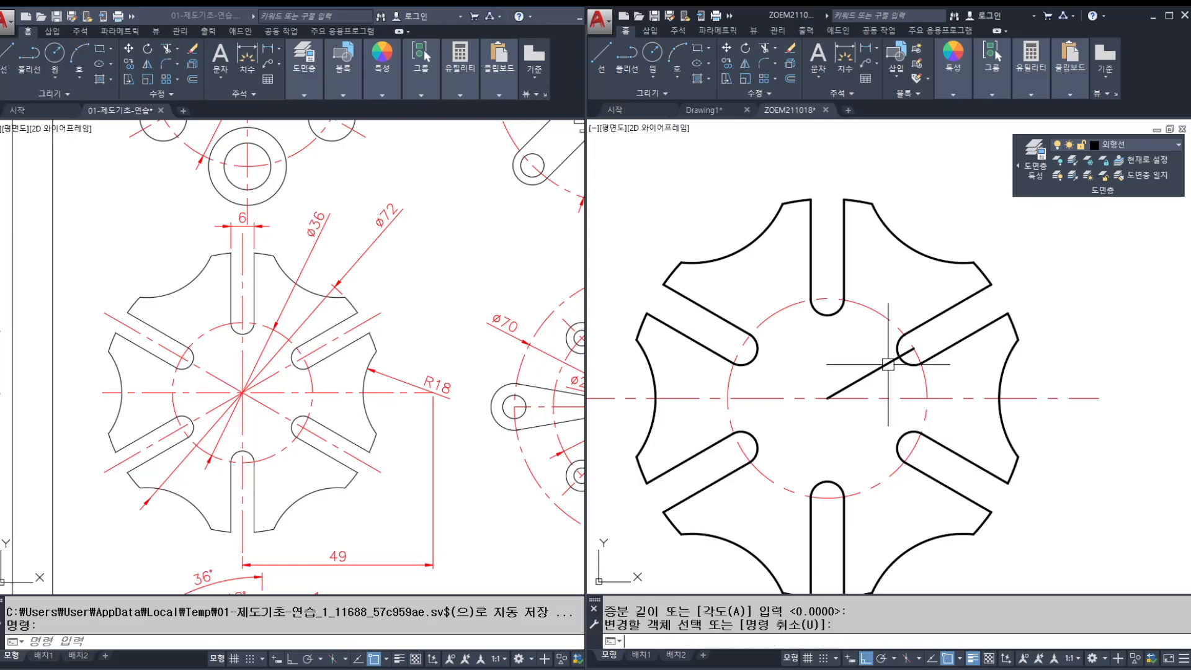
Step: Lengthen the slanted line by a delta of 20 at its outer end, along the upper-right slot
{"action": "key", "text": "Return"}
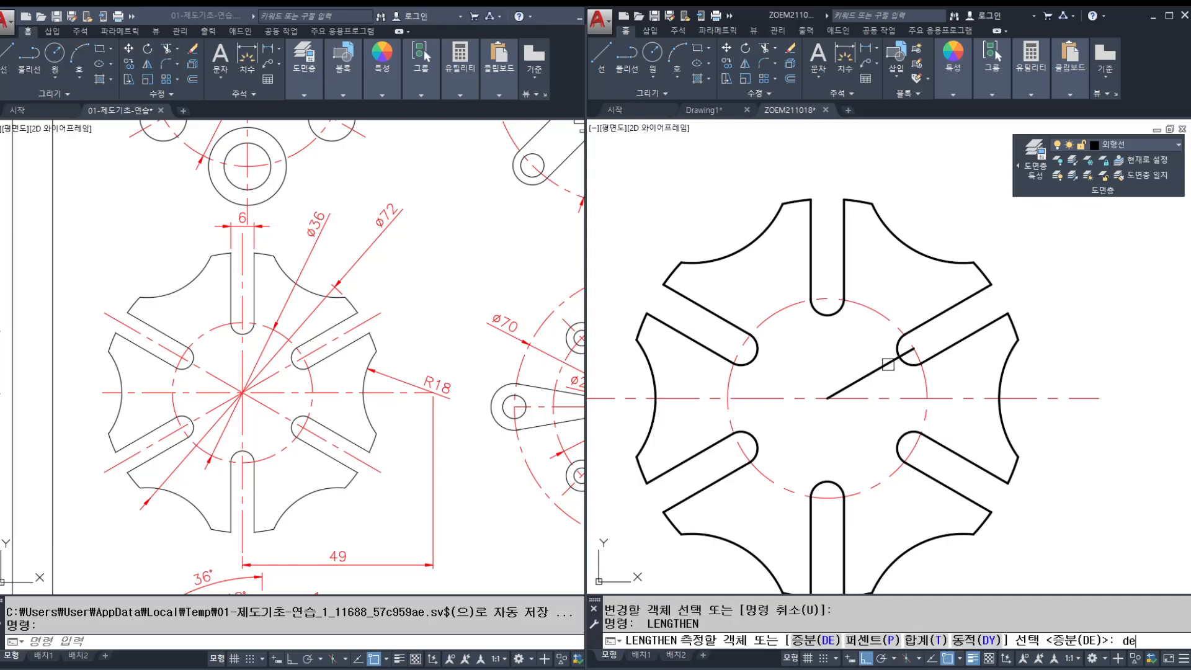
{"action": "type", "text": "de"}
{"action": "key", "text": "Return"}
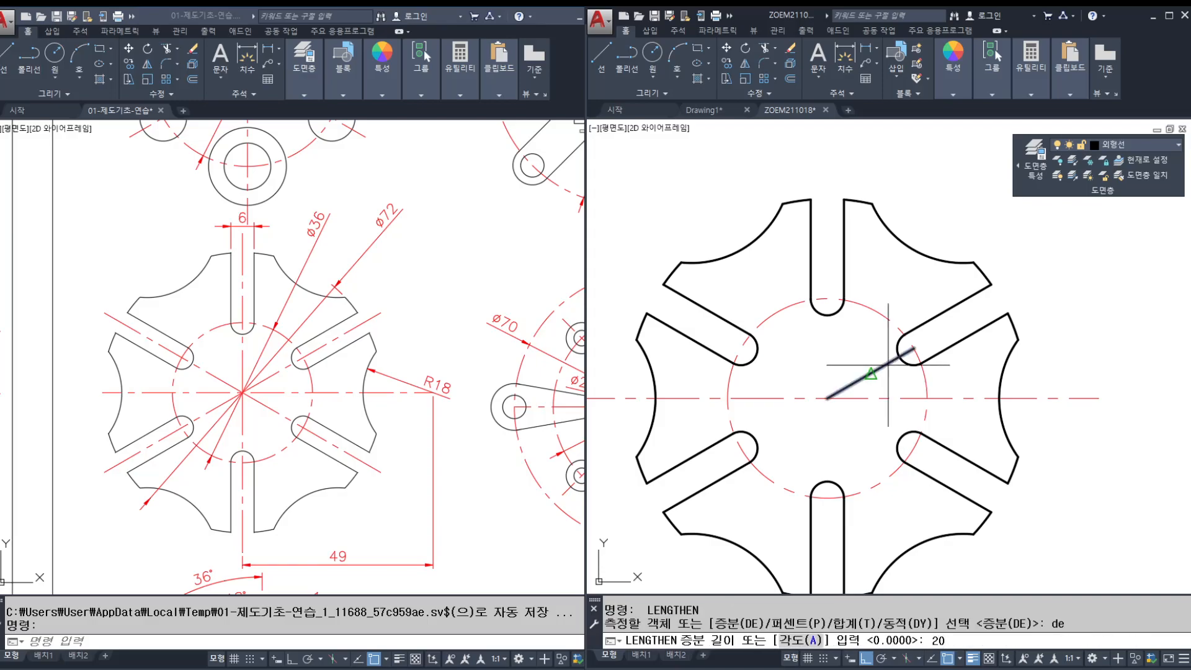
{"action": "type", "text": "20"}
{"action": "key", "text": "Return"}
{"action": "left_click", "coordinate": [889, 363]}
{"action": "left_click", "coordinate": [1007, 312]}
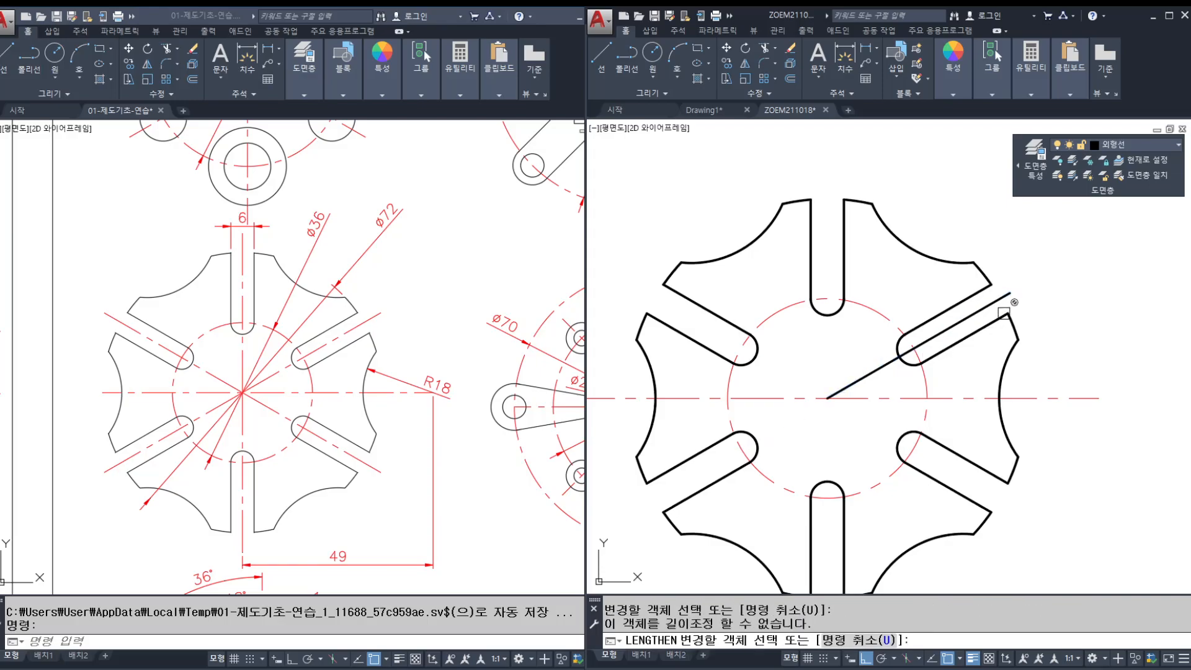
{"action": "key", "text": "Return"}
Step: Lengthen the slanted line's outer end by a further delta of 5, beyond the slot opening
{"action": "key", "text": "Return"}
{"action": "type", "text": "de"}
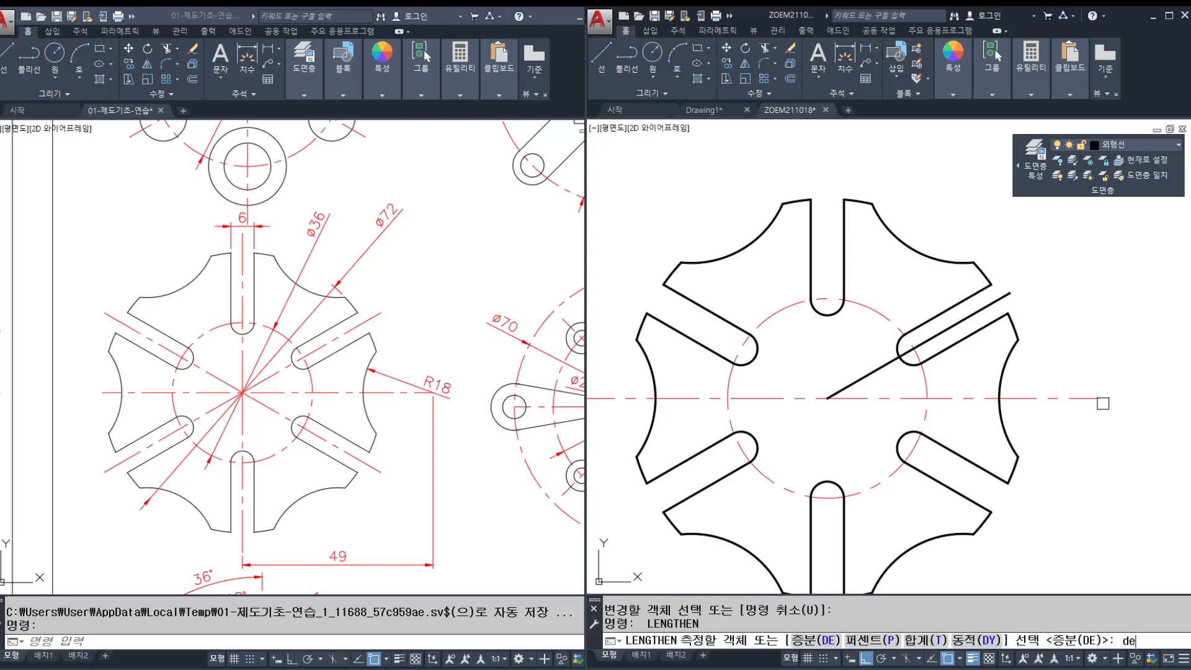
{"action": "key", "text": "Return"}
{"action": "type", "text": "5"}
{"action": "key", "text": "Return"}
{"action": "left_click", "coordinate": [1000, 303]}
{"action": "key", "text": "Return"}
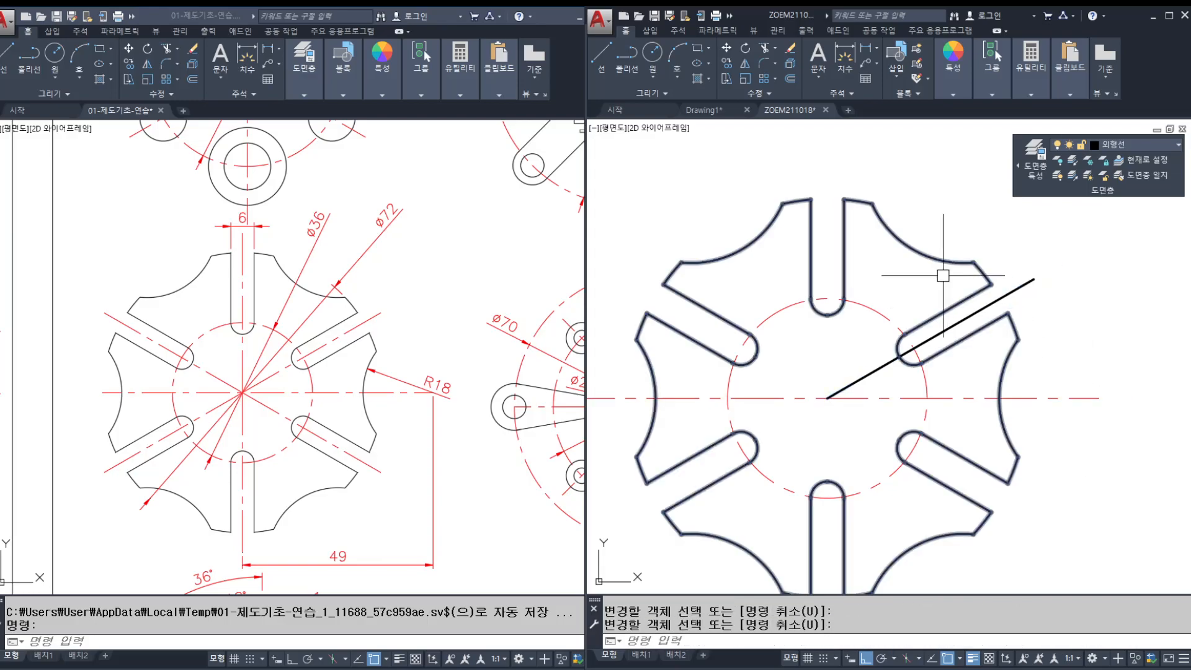
Step: Match the slanted line's properties to those of the horizontal centreline
{"action": "key", "text": "Escape"}
{"action": "key", "text": "Escape"}
{"action": "type", "text": "ma"}
{"action": "key", "text": "Return"}
{"action": "left_click", "coordinate": [1012, 398]}
{"action": "left_click", "coordinate": [1017, 289]}
{"action": "key", "text": "Escape"}
{"action": "key", "text": "Escape"}
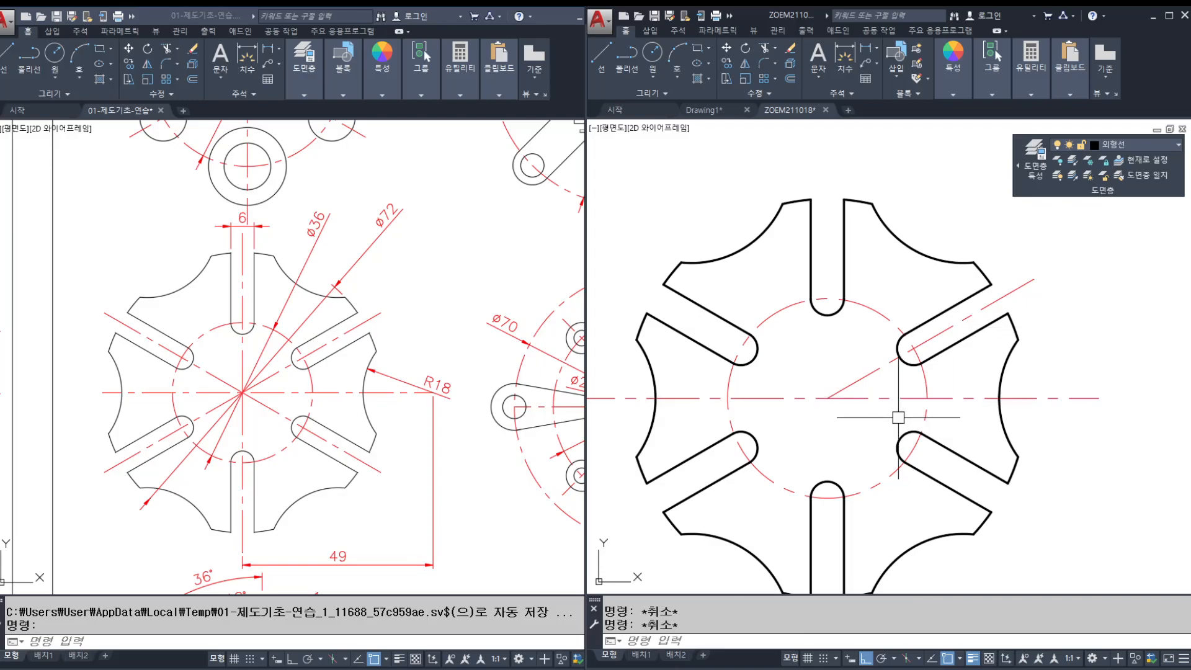
Step: Create a polar array of the slanted centreline about the wheel's centre with 6 items filling 360 degrees
{"action": "mouse_move", "coordinate": [854, 386]}
{"action": "middle_mouse_down"}
{"action": "mouse_move", "coordinate": [903, 359]}
{"action": "mouse_move", "coordinate": [866, 384]}
{"action": "middle_mouse_up"}
{"action": "type", "text": "r"}
{"action": "key", "text": "Return"}
{"action": "left_click", "coordinate": [868, 382]}
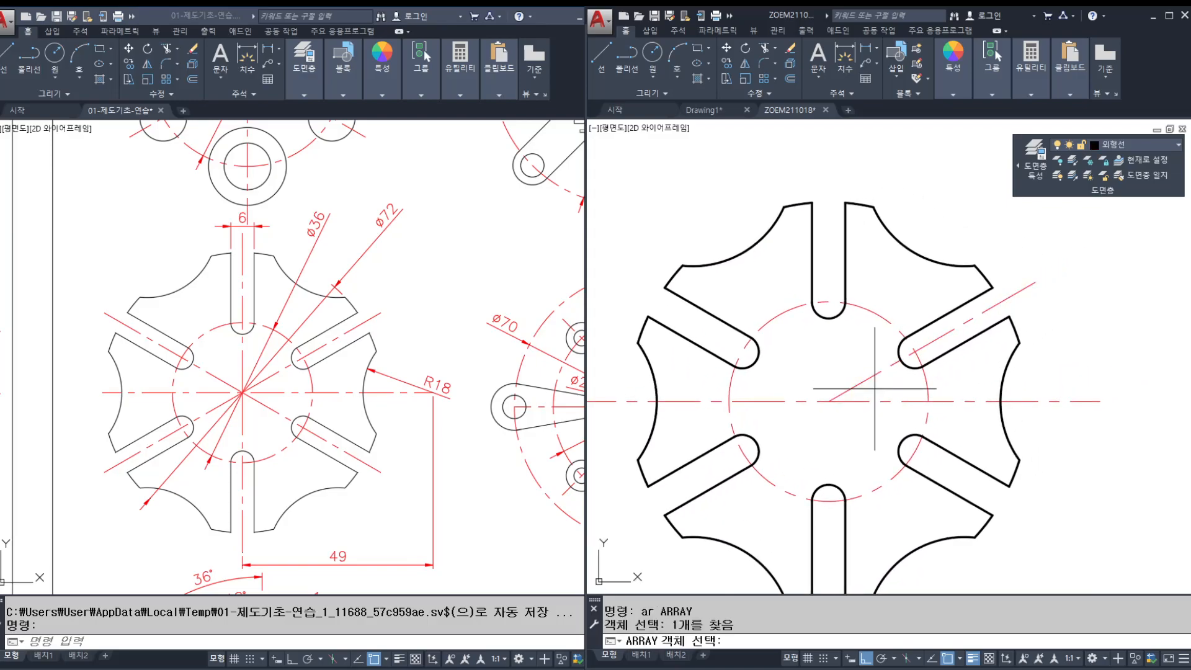
{"action": "key", "text": "Return"}
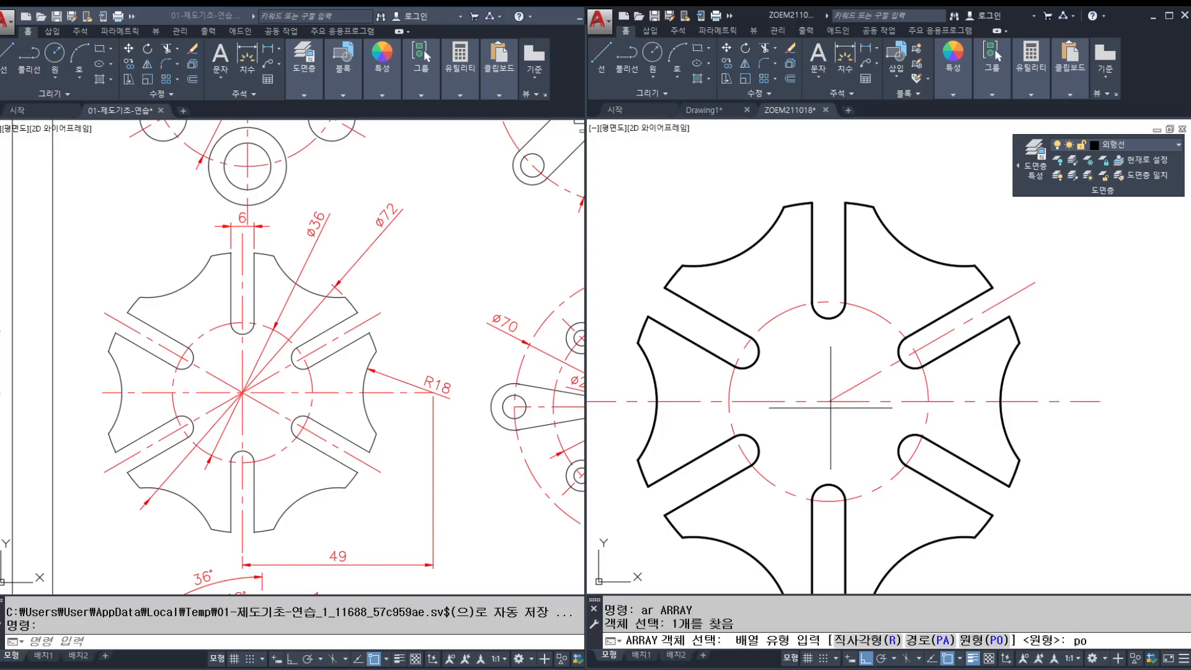
{"action": "key", "text": "Return"}
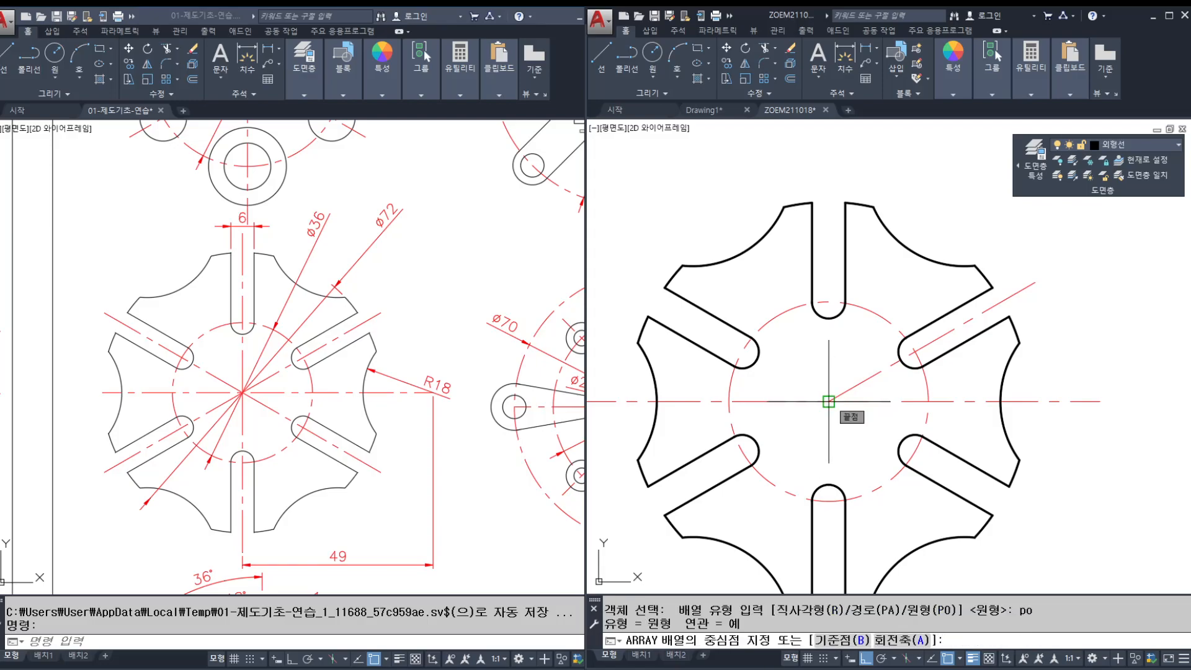
{"action": "left_click", "coordinate": [829, 402]}
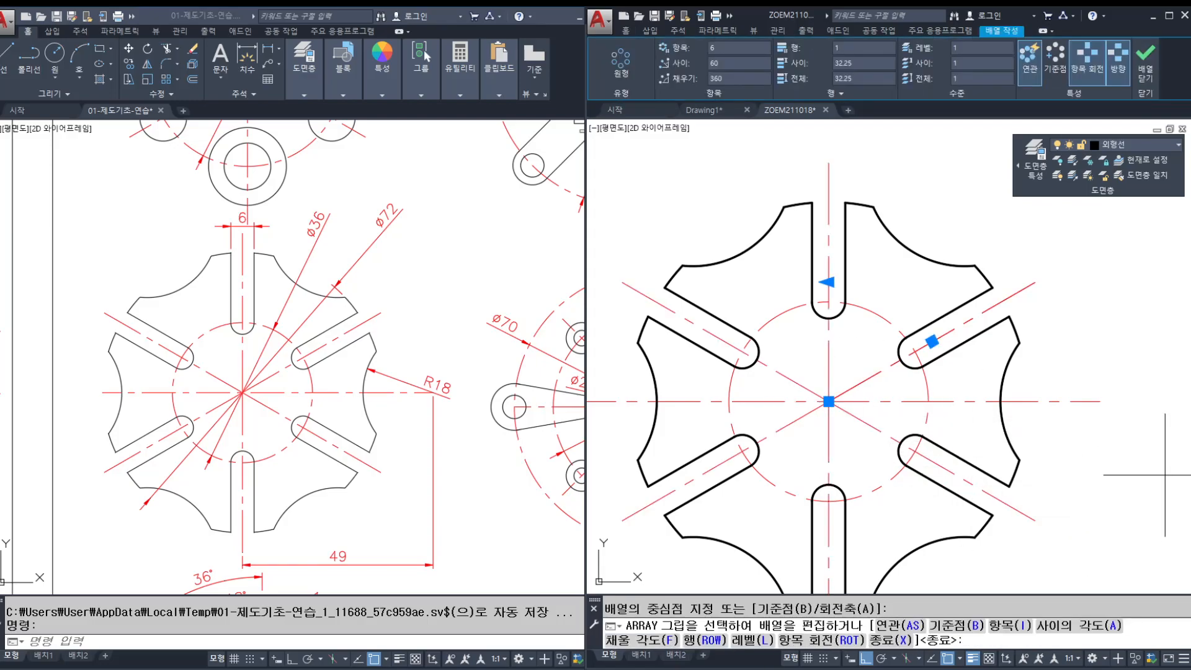
{"action": "key", "text": "Return"}
{"action": "scroll", "coordinate": [1053, 412], "scroll_direction": "down", "scroll_amount": 2}
{"action": "middle_click_drag", "start_coordinate": [1031, 407], "coordinate": [1019, 384]}
{"action": "scroll", "coordinate": [937, 412], "scroll_direction": "up", "scroll_amount": 3}
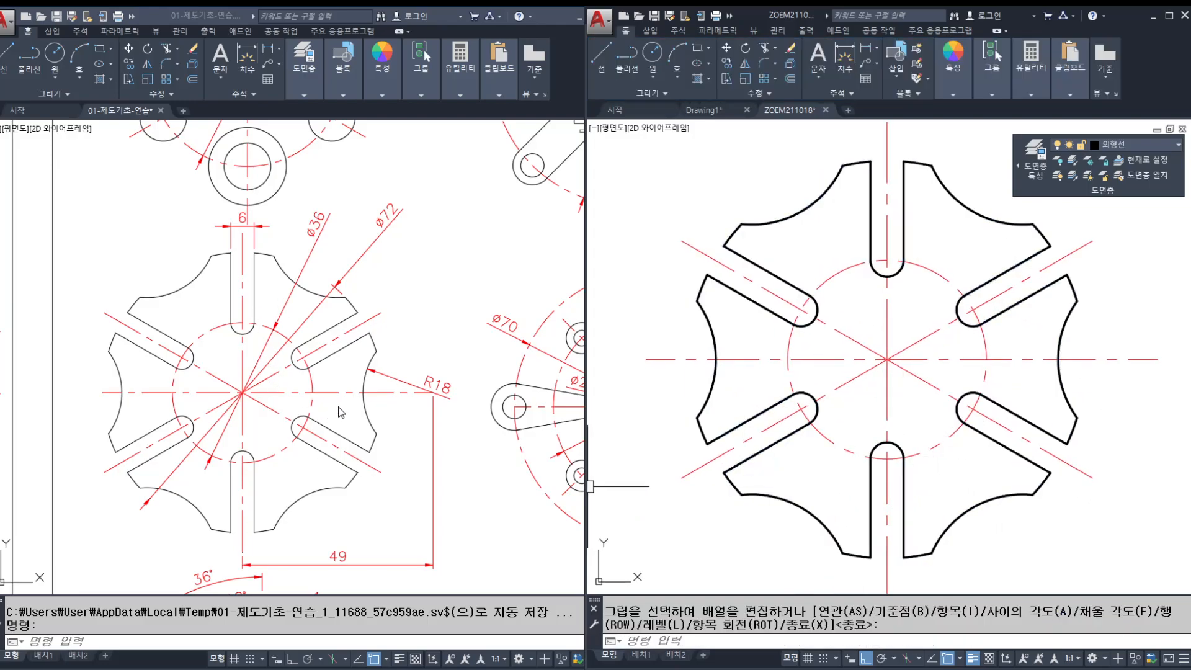
{"action": "scroll", "coordinate": [989, 265], "scroll_direction": "up", "scroll_amount": 4}
{"action": "scroll", "coordinate": [920, 325], "scroll_direction": "down", "scroll_amount": 4}
{"action": "scroll", "coordinate": [920, 325], "scroll_direction": "down", "scroll_amount": 3}
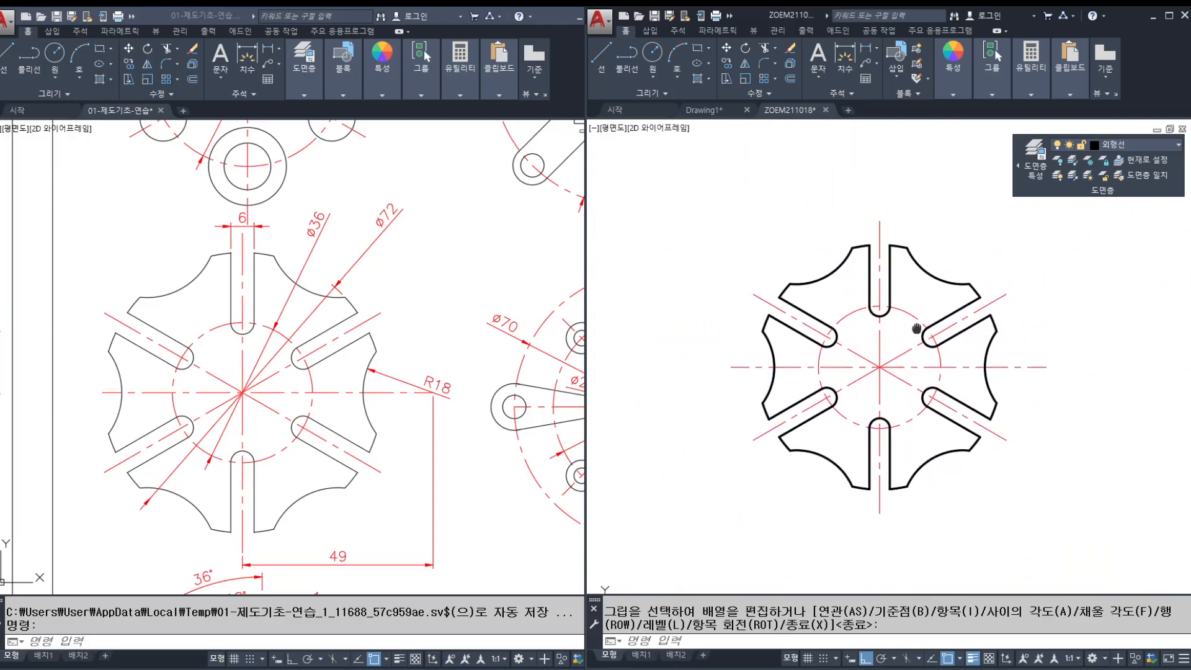
{"action": "key", "text": "Escape"}
{"action": "key", "text": "Escape"}
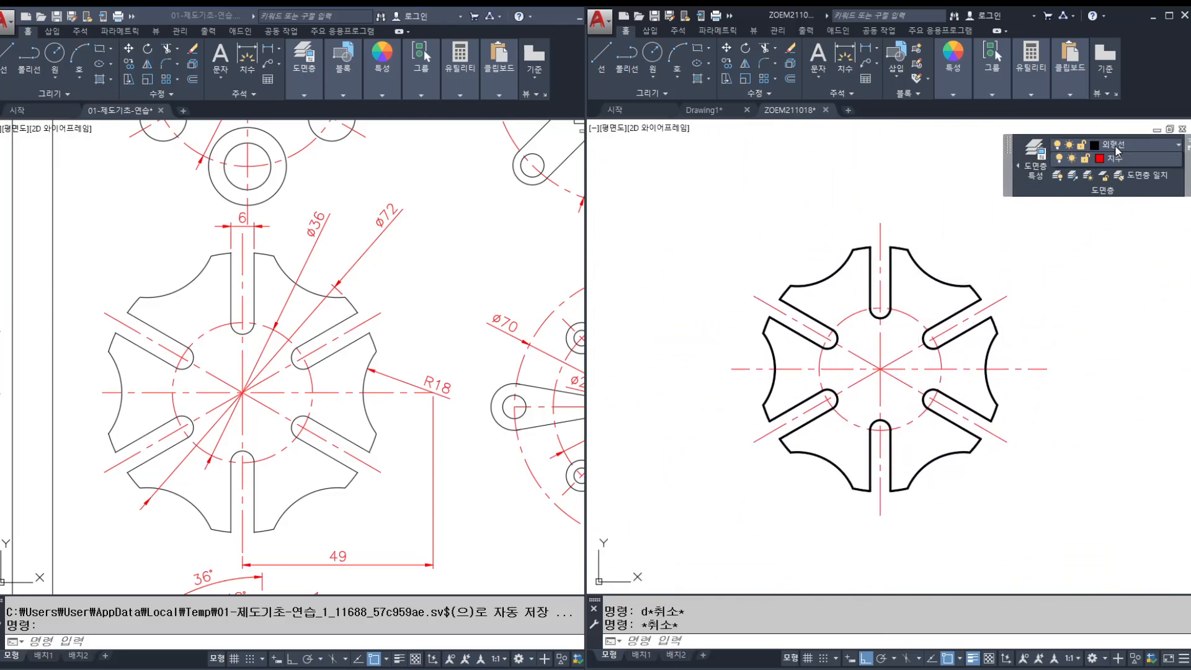
{"action": "left_click", "coordinate": [1117, 145]}
{"action": "key", "text": "Escape"}
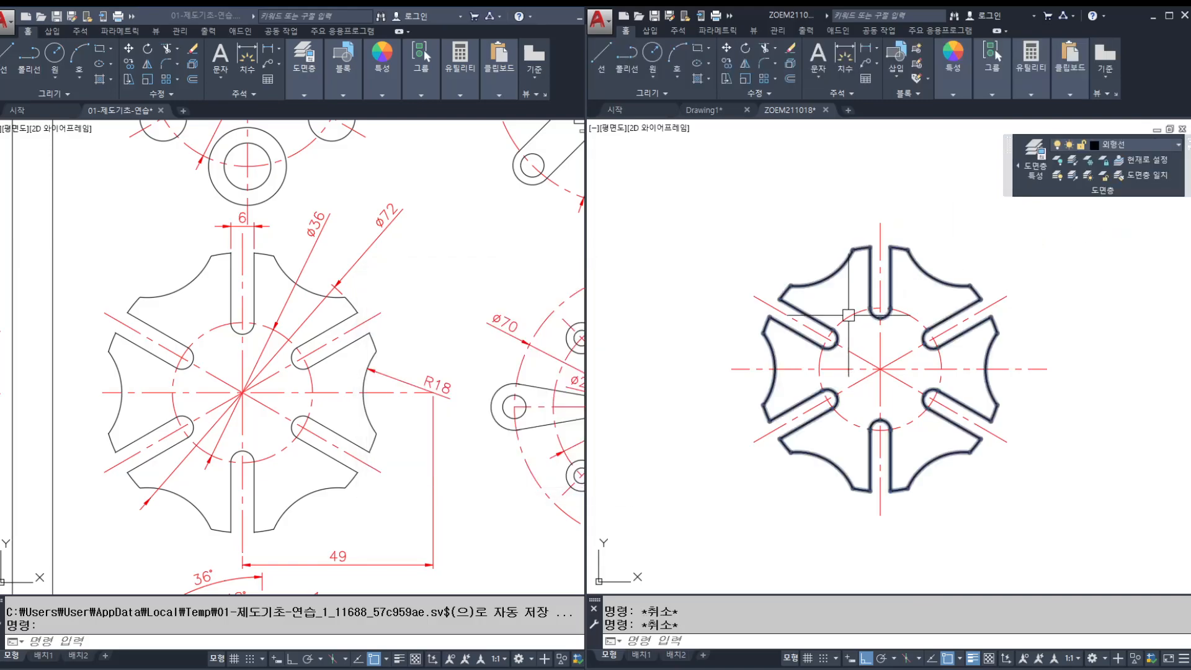
Step: Try to add a linear dimension across the opening of the upper slot
{"action": "type", "text": "dli"}
{"action": "key", "text": "Return"}
{"action": "scroll", "coordinate": [882, 264], "scroll_direction": "up", "scroll_amount": 2}
{"action": "left_click", "coordinate": [862, 239]}
{"action": "left_click", "coordinate": [895, 238]}
{"action": "middle_click_drag", "start_coordinate": [1032, 408], "coordinate": [937, 427]}
{"action": "middle_click_drag", "start_coordinate": [882, 458], "coordinate": [837, 434]}
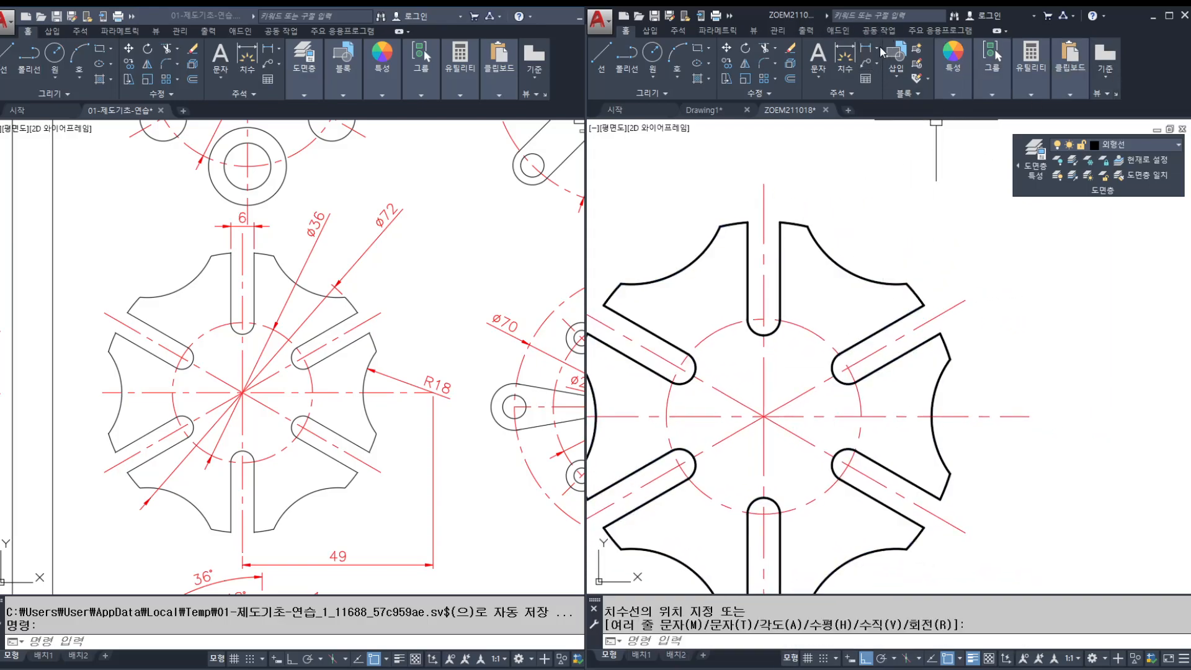
Step: Try to add a radius dimension to the concave arc on the wheel's right side
{"action": "left_click", "coordinate": [877, 48]}
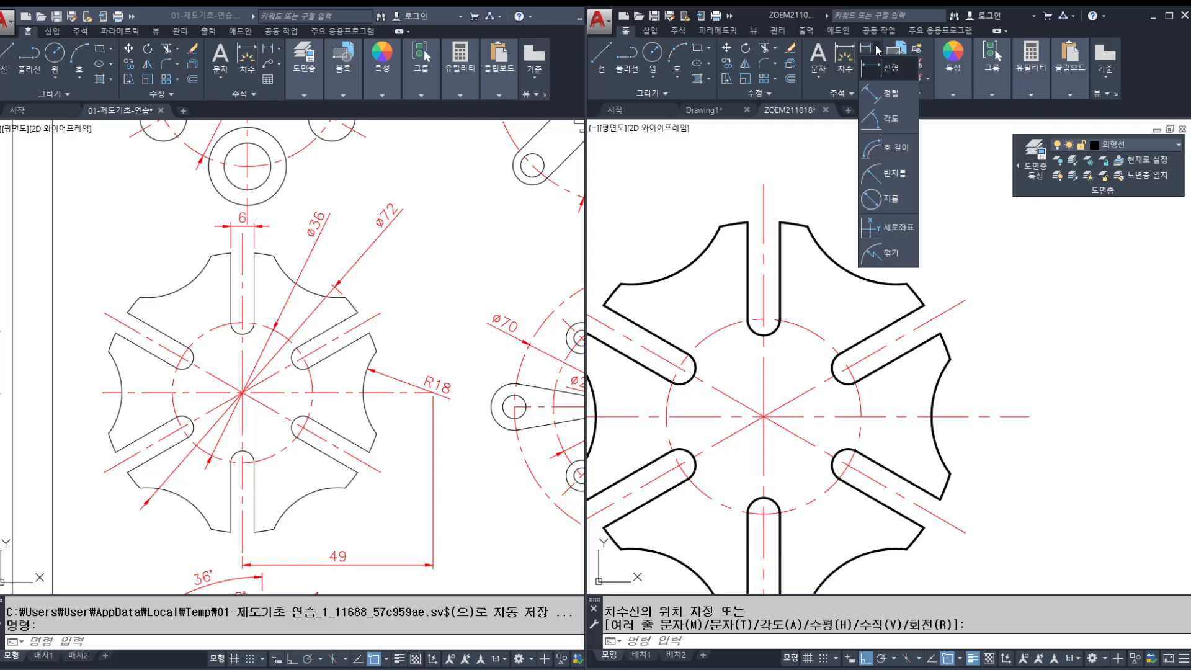
{"action": "left_click", "coordinate": [894, 176]}
{"action": "left_click", "coordinate": [936, 385]}
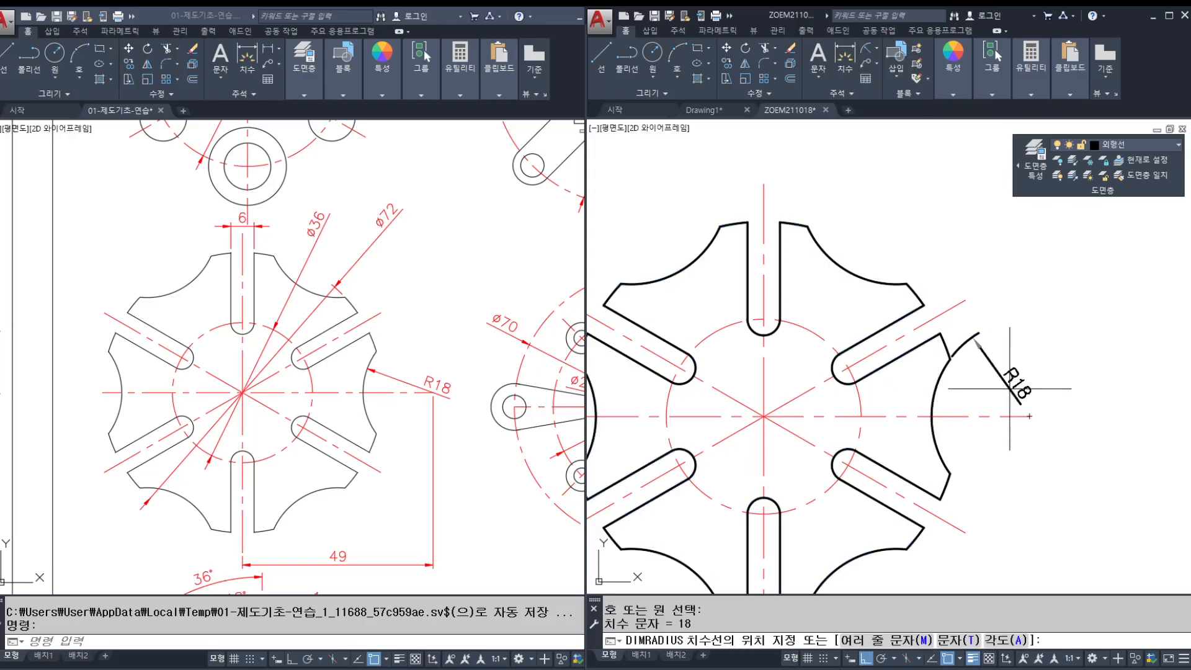
{"action": "key", "text": "Escape"}
Step: Compare the completed six-slot wheel with its counterpart in the reference drawing
{"action": "middle_click_drag", "start_coordinate": [878, 445], "coordinate": [902, 374]}
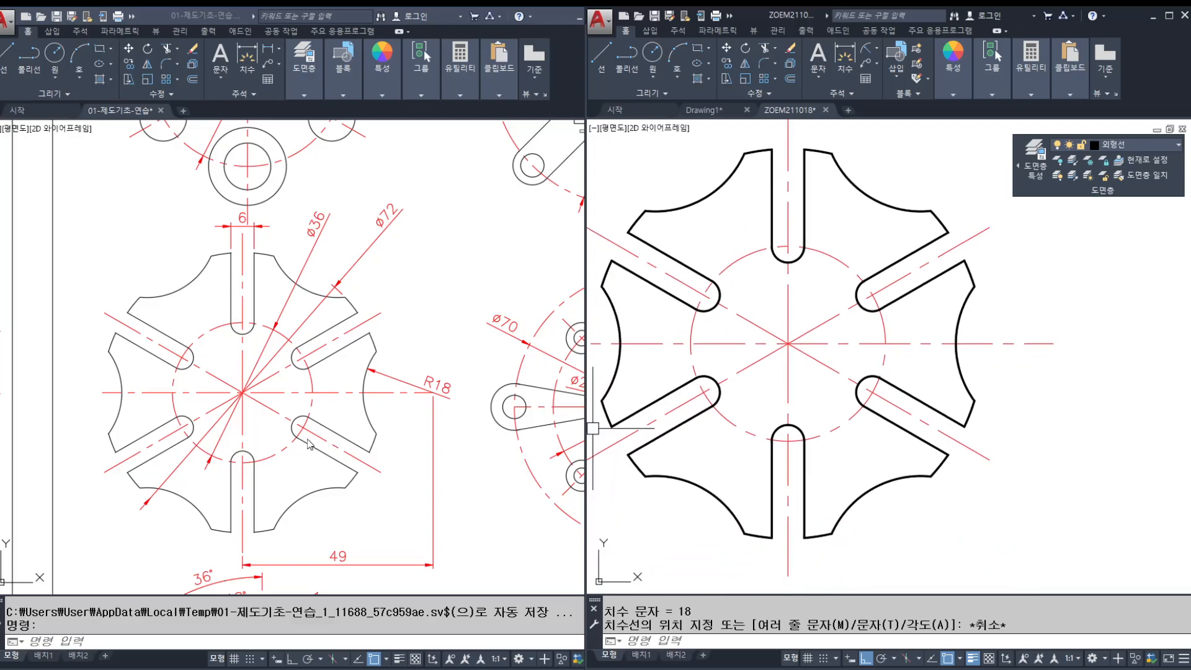
{"action": "left_click", "coordinate": [313, 438]}
{"action": "middle_click_drag", "start_coordinate": [350, 438], "coordinate": [352, 431]}
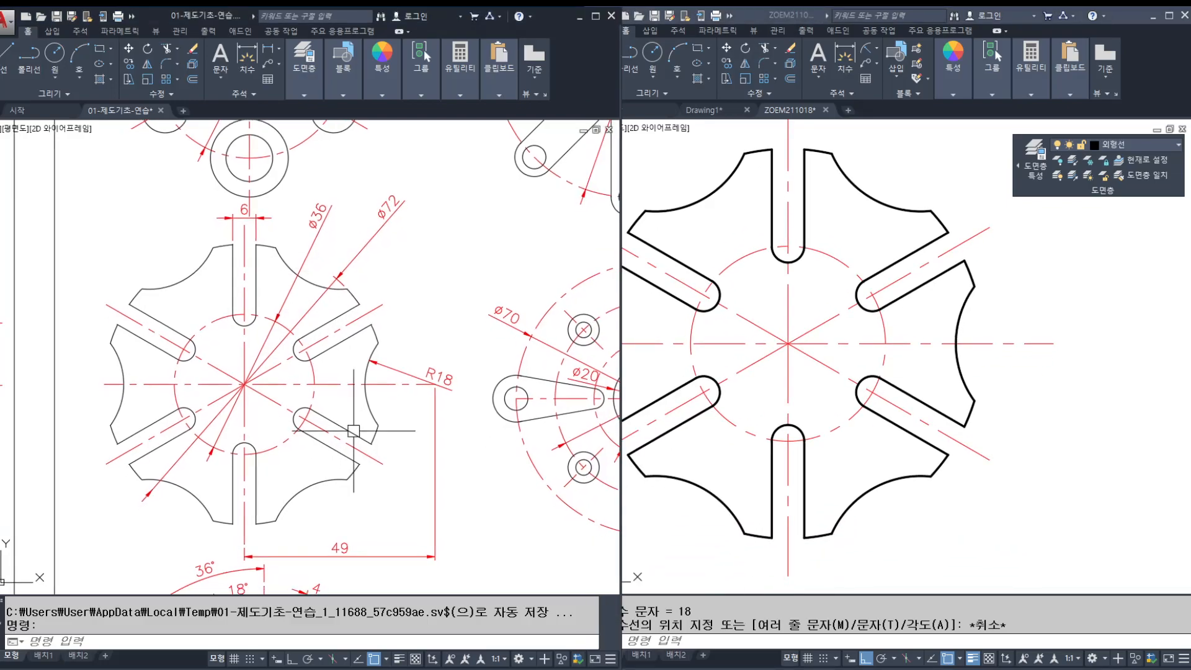
{"action": "left_click", "coordinate": [832, 367]}
{"action": "scroll", "coordinate": [839, 365], "scroll_direction": "down", "scroll_amount": 2}
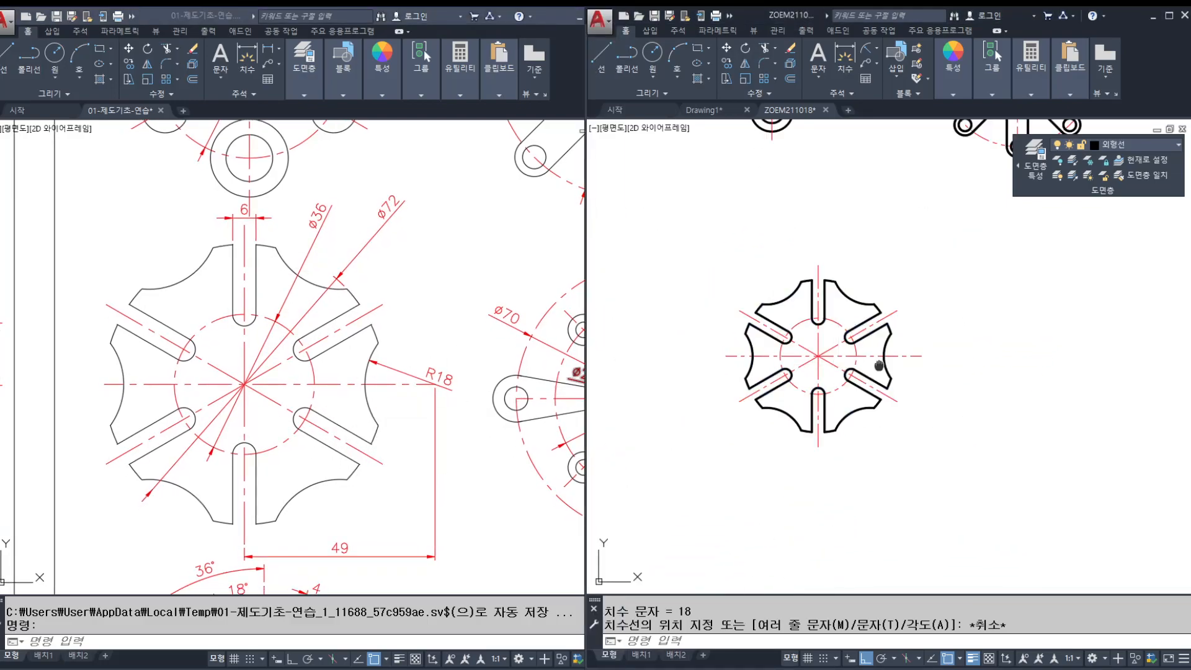
{"action": "scroll", "coordinate": [838, 365], "scroll_direction": "up", "scroll_amount": 4}
{"action": "middle_click_drag", "start_coordinate": [838, 365], "coordinate": [842, 368]}
{"action": "middle_click_drag", "start_coordinate": [798, 422], "coordinate": [796, 415]}
Step: Examine the reference's four-arm circular pattern with the ø70, ø50 and ø30 circles and find empty space beside the wheel
{"action": "left_click", "coordinate": [338, 359]}
{"action": "scroll", "coordinate": [339, 358], "scroll_direction": "down", "scroll_amount": 1}
{"action": "middle_click_drag", "start_coordinate": [419, 359], "coordinate": [200, 358]}
{"action": "scroll", "coordinate": [312, 350], "scroll_direction": "up", "scroll_amount": 1}
{"action": "middle_click_drag", "start_coordinate": [326, 355], "coordinate": [320, 339]}
{"action": "left_click", "coordinate": [938, 354]}
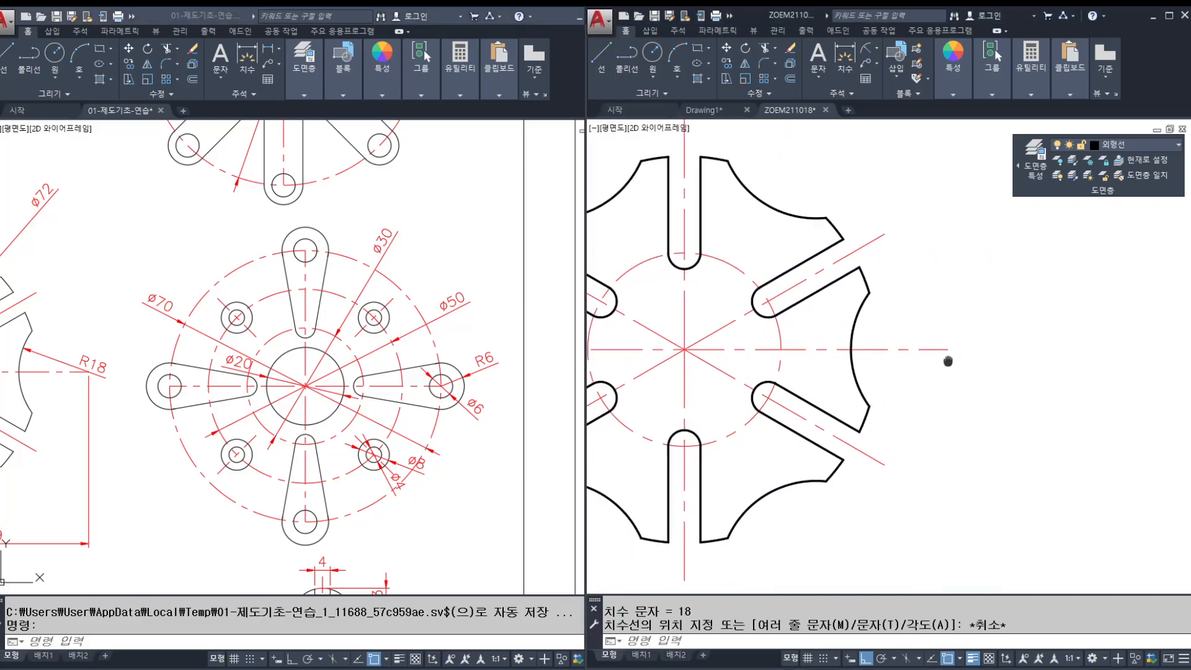
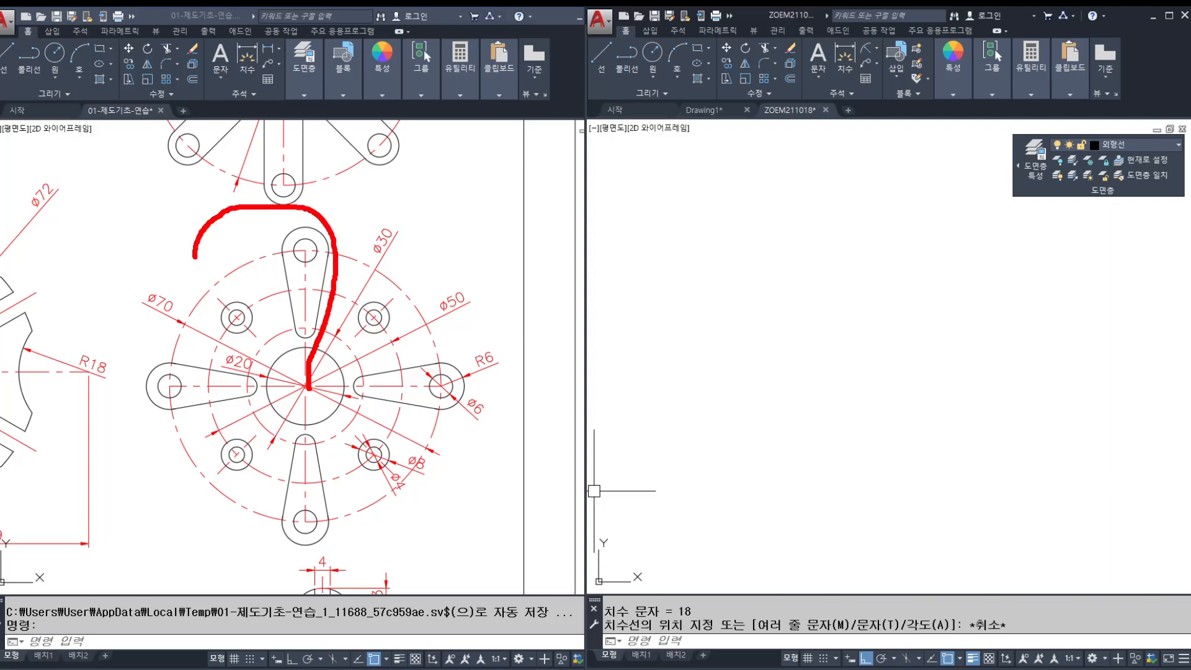
{"action": "left_click_drag", "start_coordinate": [220, 377], "coordinate": [365, 416]}
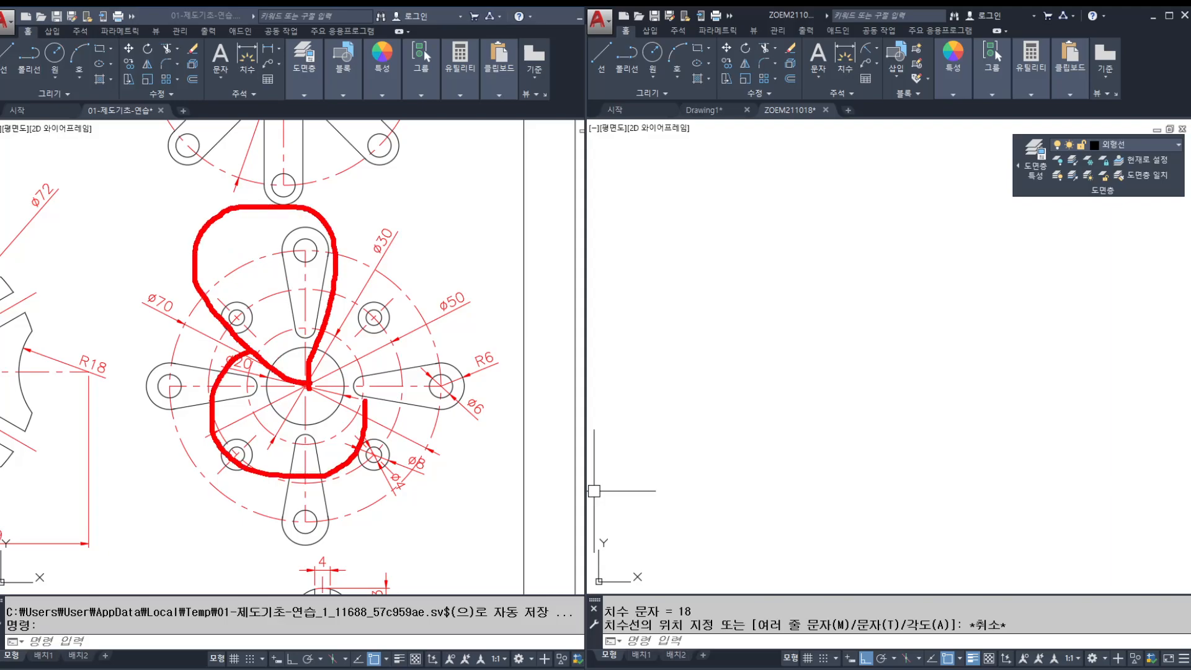
{"action": "left_click_drag", "start_coordinate": [357, 337], "coordinate": [385, 348]}
{"action": "key", "text": "Escape"}
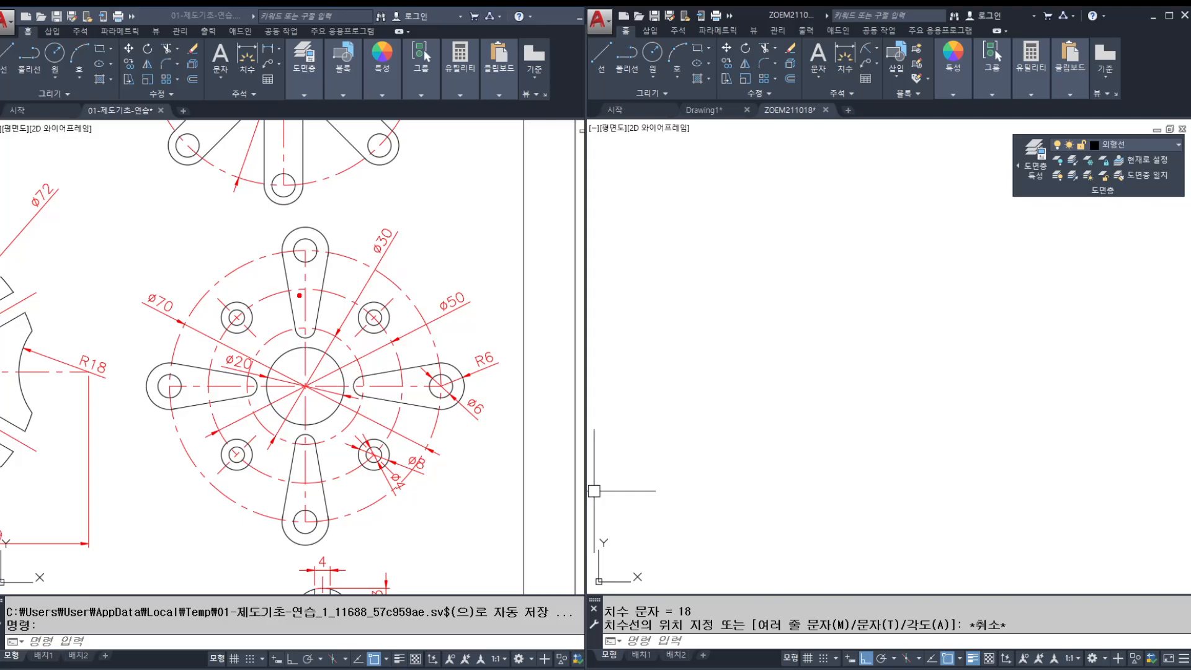
{"action": "left_click_drag", "start_coordinate": [284, 221], "coordinate": [268, 344]}
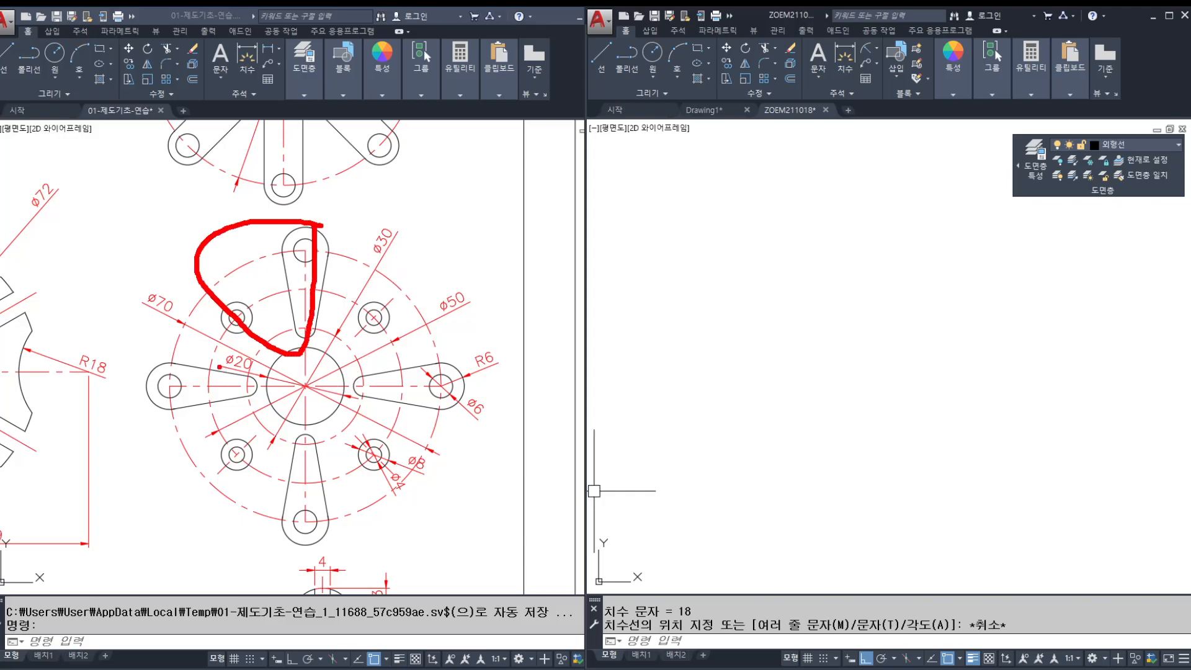
{"action": "left_click_drag", "start_coordinate": [192, 391], "coordinate": [260, 468]}
{"action": "key", "text": "Escape"}
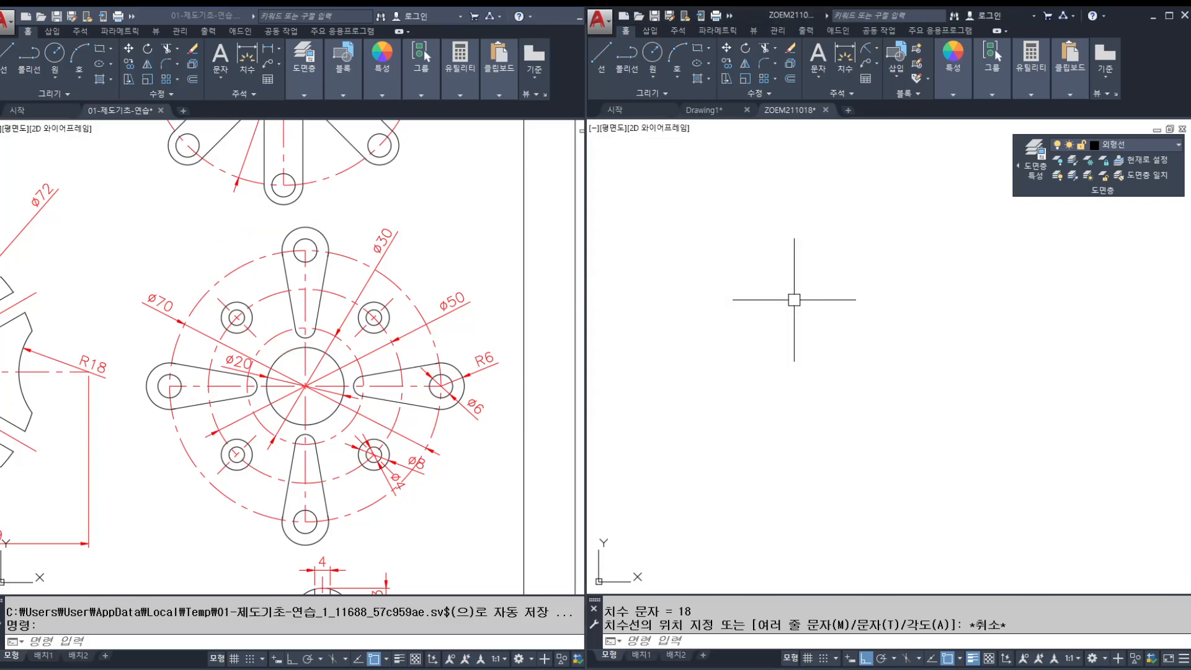
{"action": "key", "text": "Escape"}
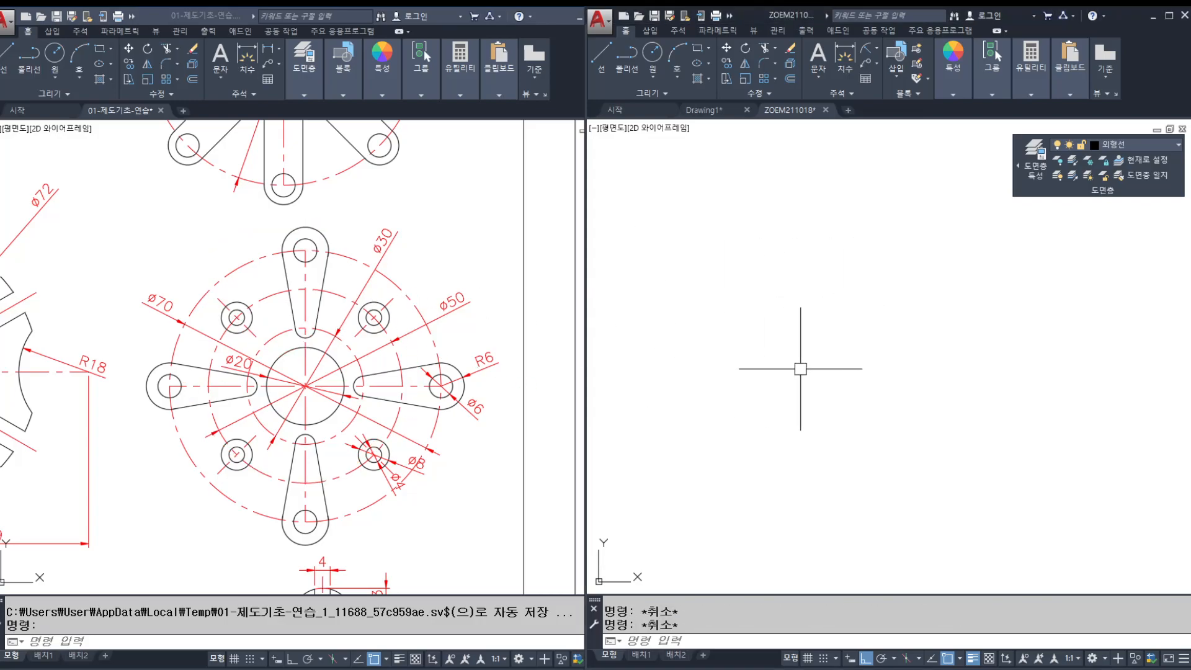
Step: Draw a circle with a diameter of 70 in the empty area of the ZOEM211018 drawing
{"action": "type", "text": "c"}
{"action": "key", "text": "Return"}
{"action": "left_click", "coordinate": [834, 372]}
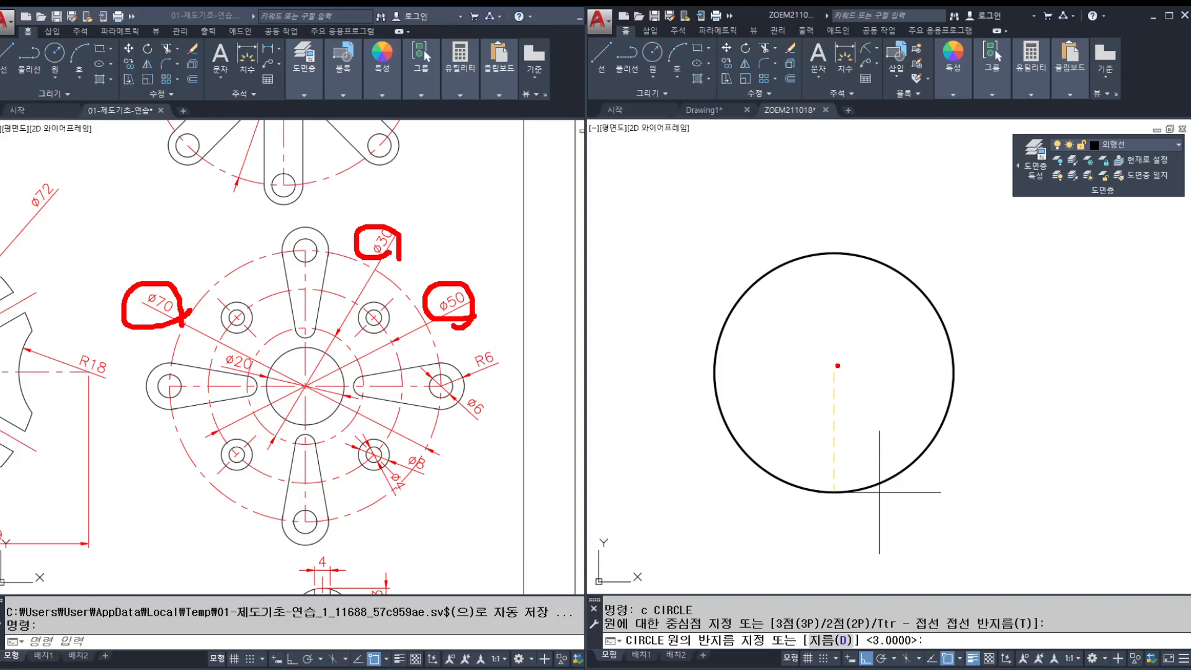
{"action": "type", "text": "d"}
{"action": "key", "text": "Return"}
{"action": "type", "text": "70"}
{"action": "key", "text": "Return"}
Step: Draw a concentric circle with a diameter of 30 at the centre of the 70-diameter circle
{"action": "key", "text": "Return"}
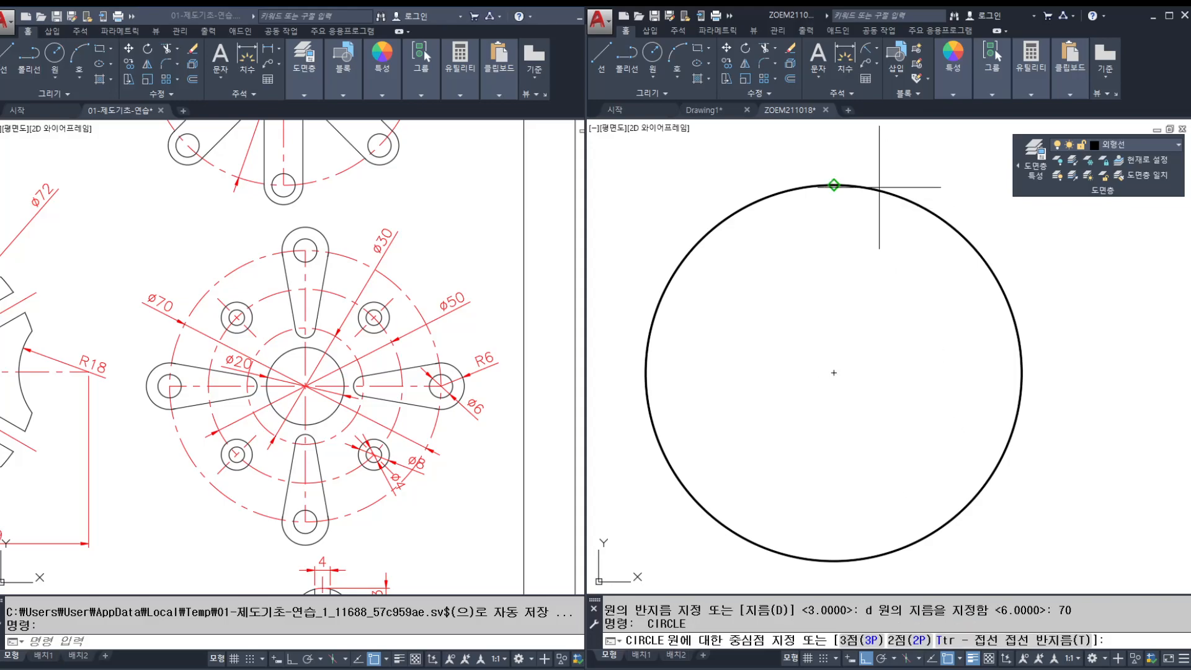
{"action": "left_click", "coordinate": [834, 373]}
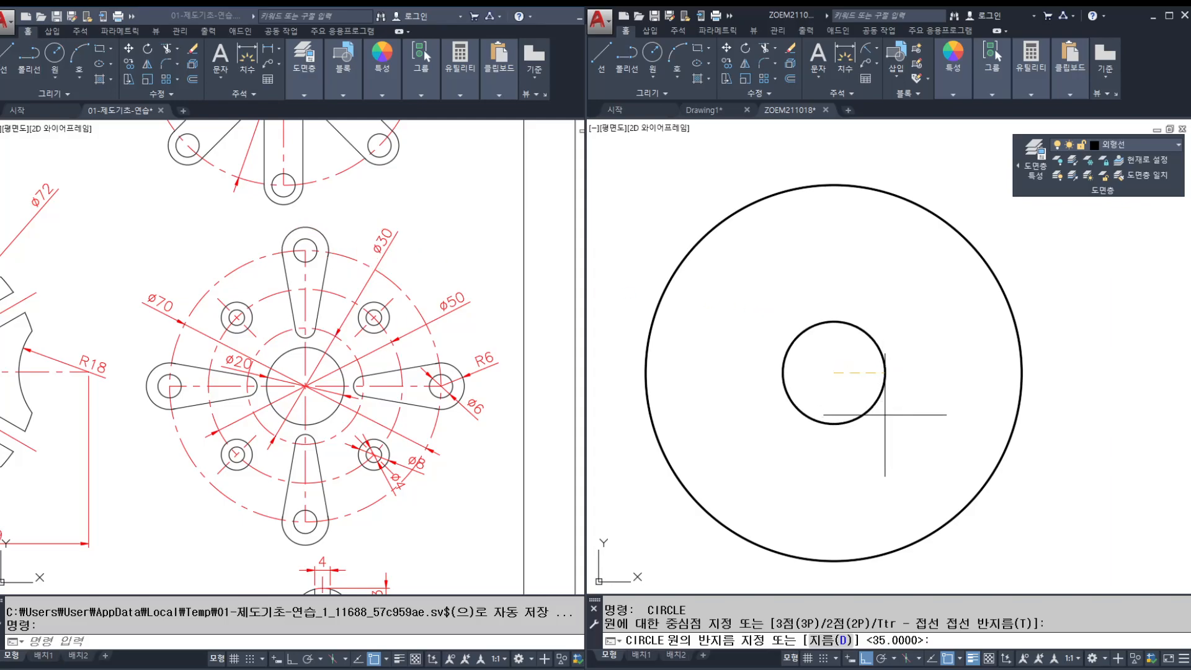
{"action": "type", "text": "d"}
{"action": "key", "text": "Return"}
{"action": "type", "text": "30"}
{"action": "key", "text": "Return"}
{"action": "key", "text": "Escape"}
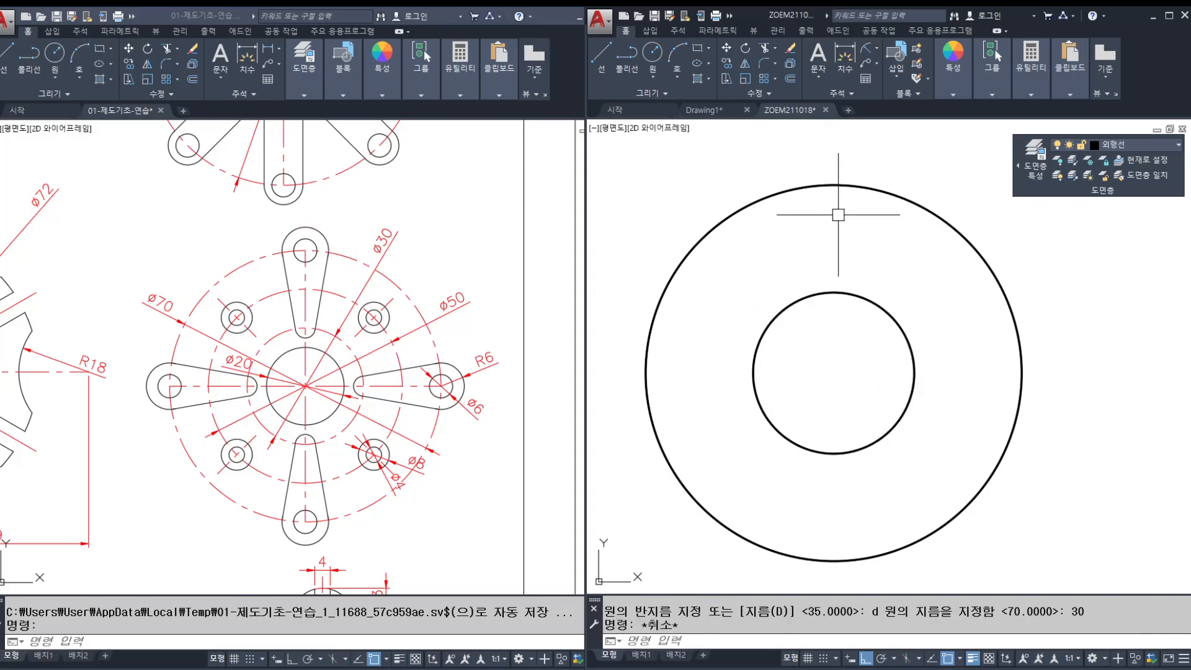
{"action": "middle_click_drag", "start_coordinate": [837, 207], "coordinate": [808, 258]}
{"action": "type", "text": "c"}
{"action": "key", "text": "Return"}
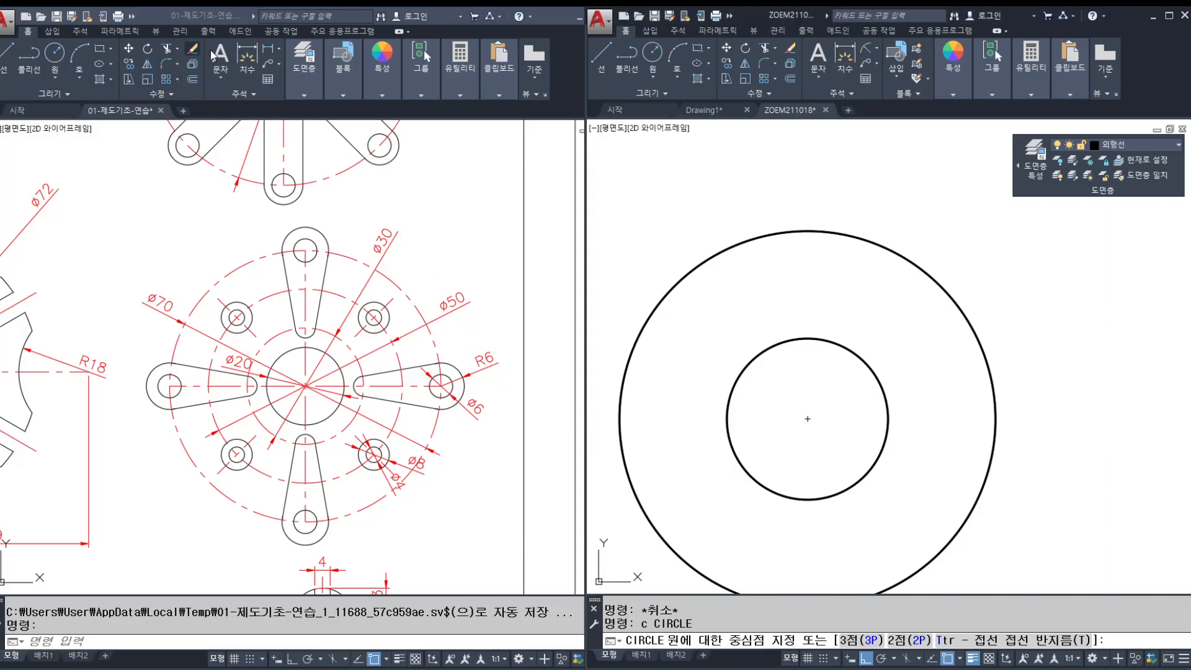
Step: In the reference drawing 01-제도기초-연습, add a radius dimension to the small inner end arc of the right-hand arm
{"action": "left_click", "coordinate": [283, 80]}
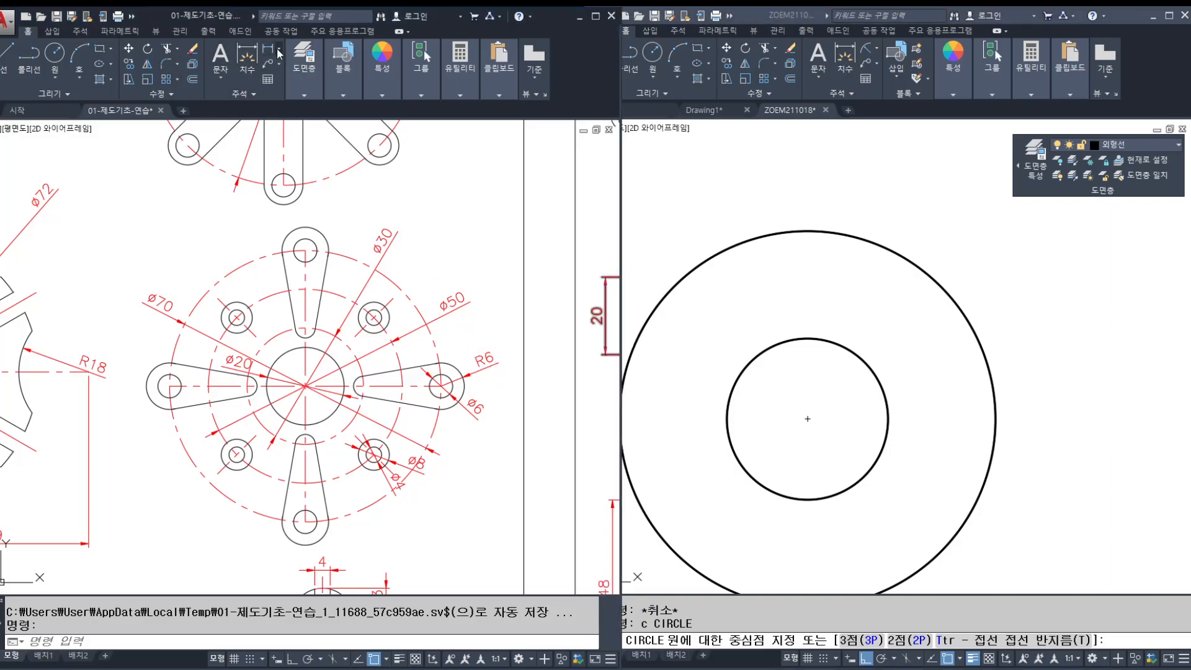
{"action": "left_click", "coordinate": [278, 54]}
{"action": "left_click", "coordinate": [287, 178]}
{"action": "scroll", "coordinate": [263, 391], "scroll_direction": "up", "scroll_amount": 2}
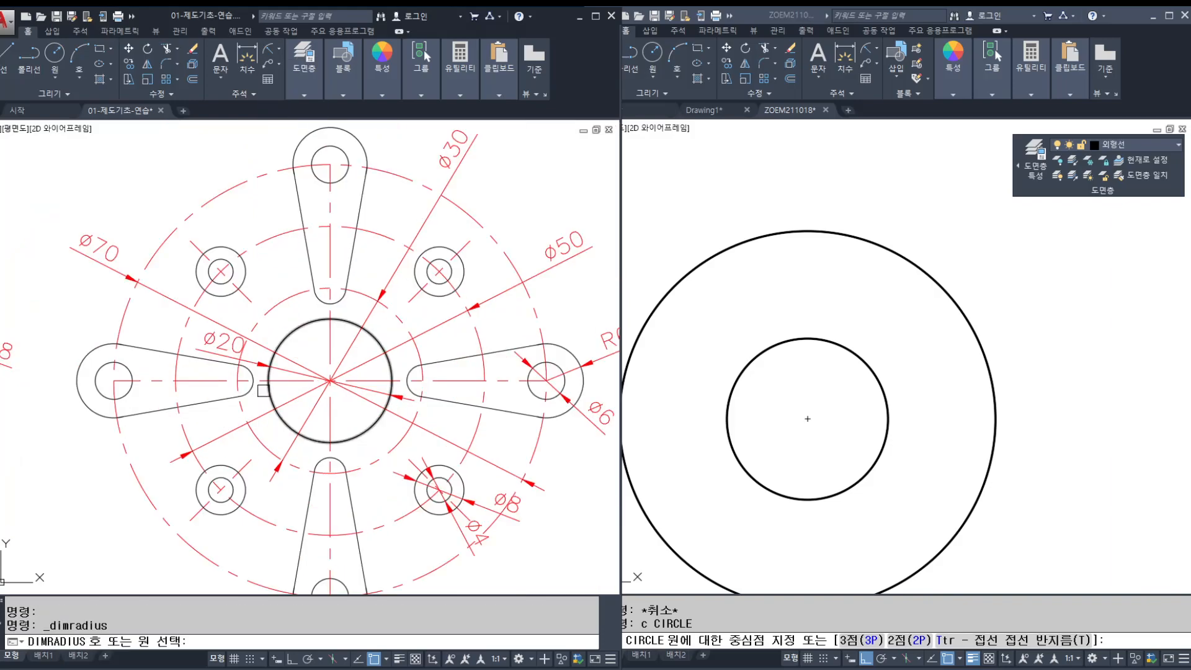
{"action": "left_click", "coordinate": [413, 366]}
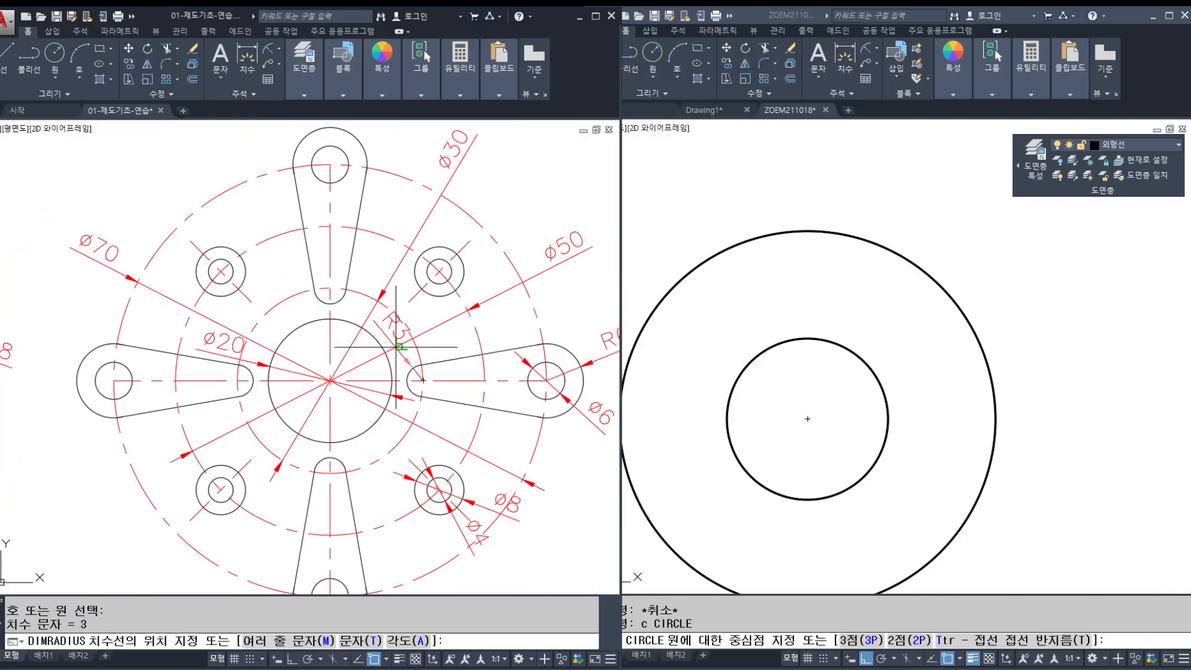
{"action": "left_click", "coordinate": [388, 338]}
{"action": "key", "text": "Escape"}
{"action": "left_click", "coordinate": [651, 402]}
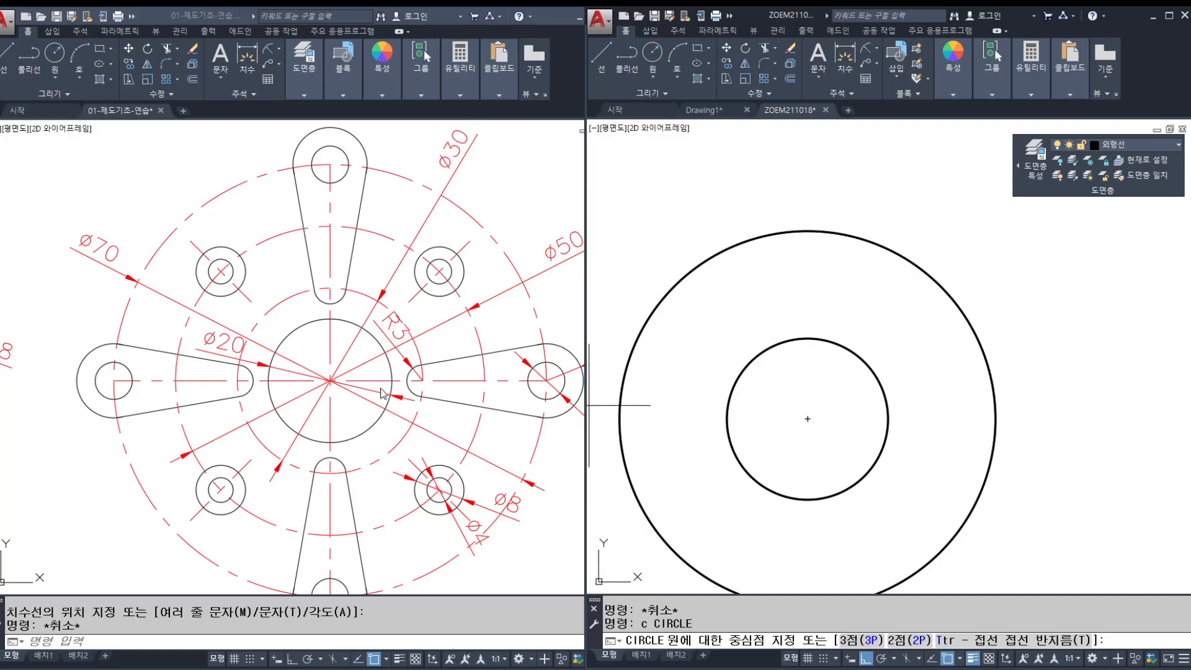
{"action": "middle_click_drag", "start_coordinate": [792, 422], "coordinate": [782, 422]}
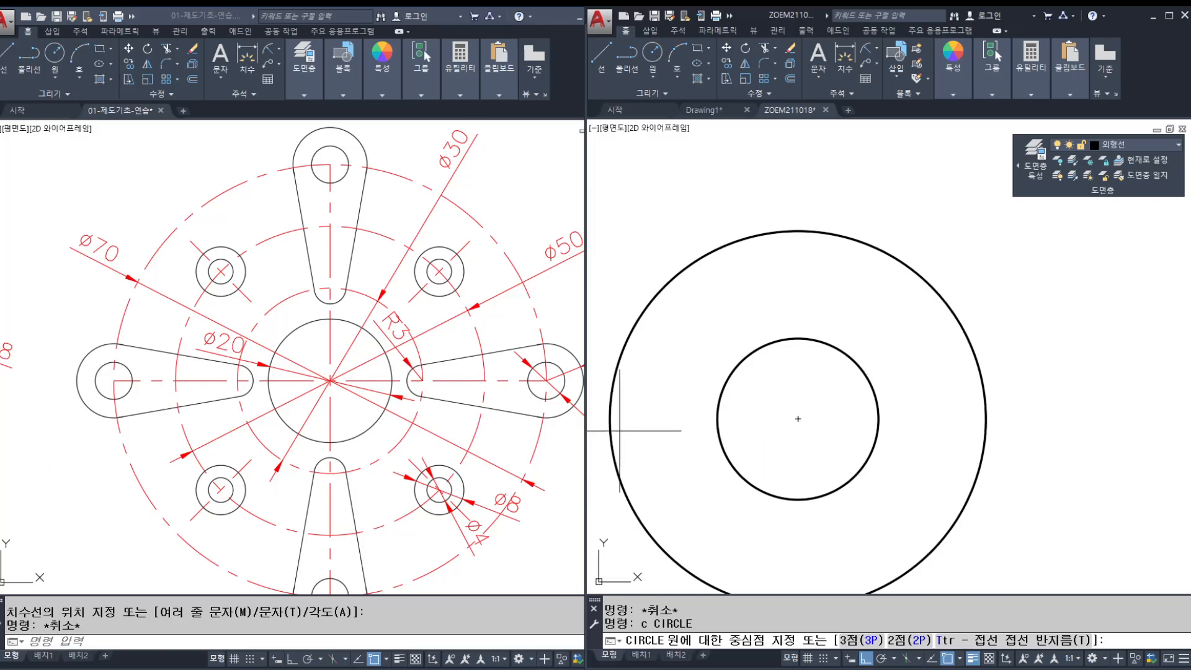
{"action": "left_click", "coordinate": [474, 392]}
{"action": "middle_click_drag", "start_coordinate": [324, 391], "coordinate": [315, 388]}
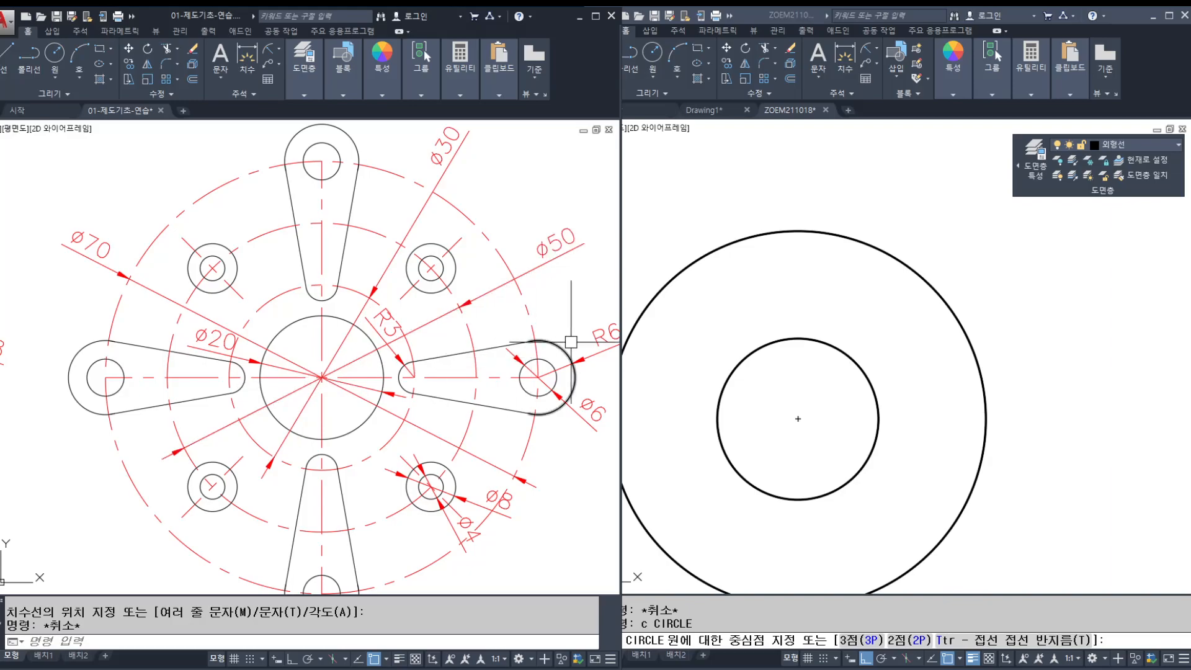
{"action": "left_click", "coordinate": [858, 428]}
{"action": "middle_click_drag", "start_coordinate": [834, 335], "coordinate": [807, 370]}
{"action": "key", "text": "Escape"}
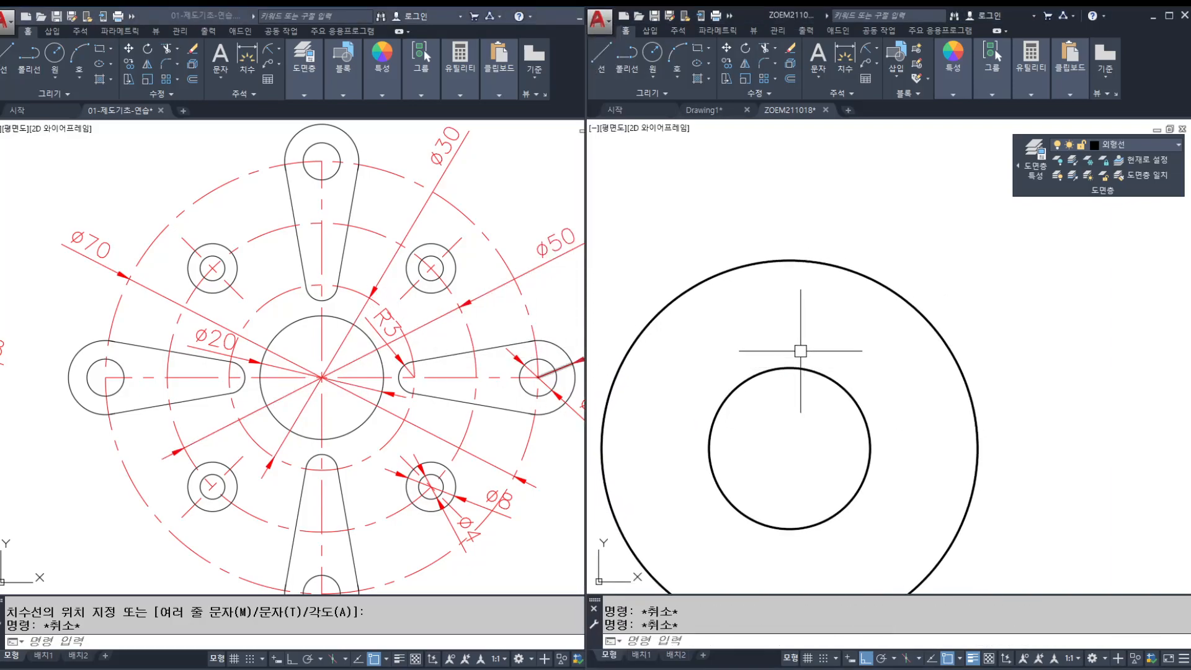
Step: In the ZOEM211018 drawing, draw a circle of radius 6 centred on the upper quadrant of the 70-diameter circle
{"action": "type", "text": "c"}
{"action": "key", "text": "Return"}
{"action": "left_click", "coordinate": [790, 260]}
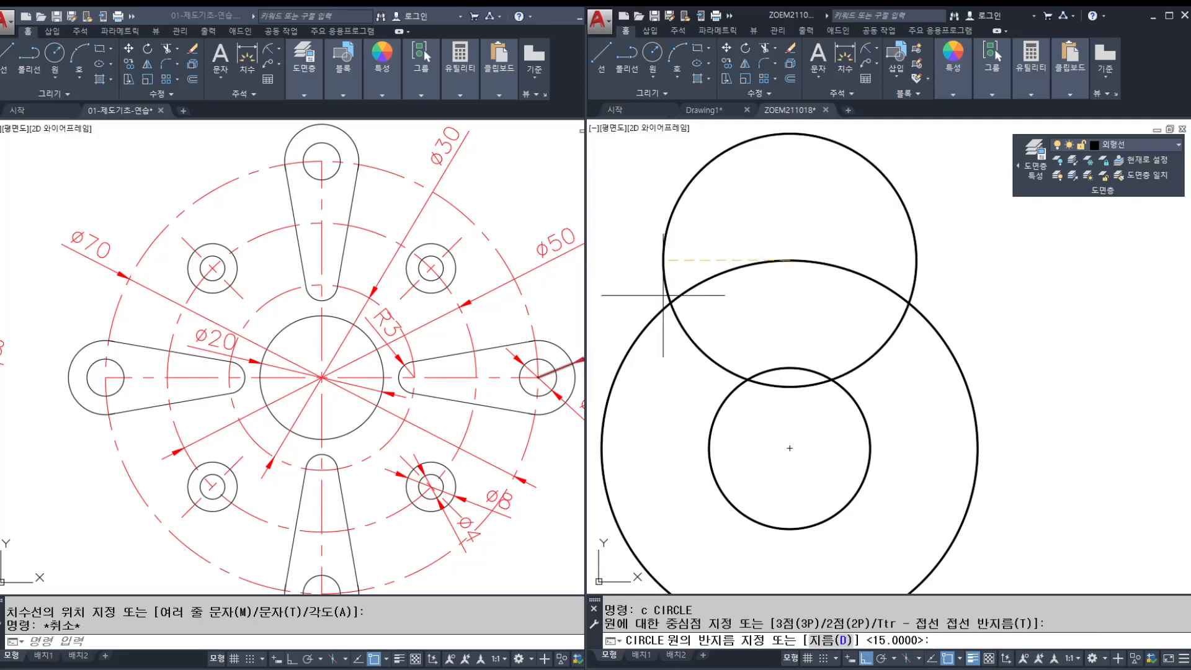
{"action": "left_click", "coordinate": [557, 318]}
{"action": "middle_click_drag", "start_coordinate": [557, 317], "coordinate": [504, 320]}
{"action": "left_click", "coordinate": [810, 345]}
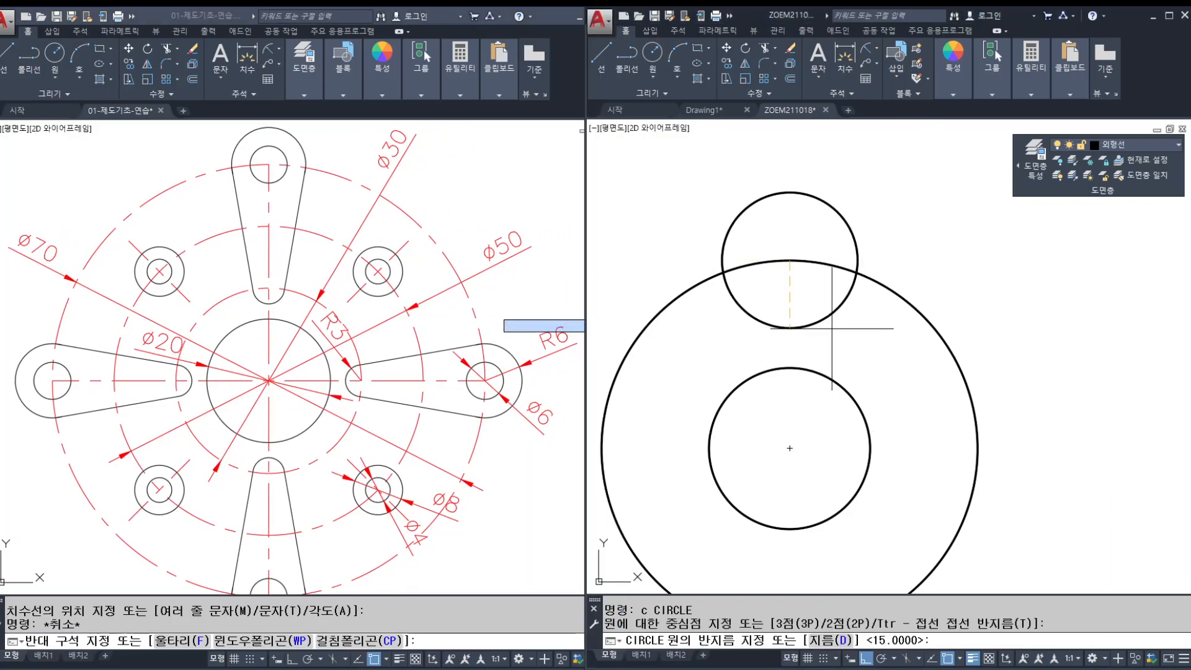
{"action": "type", "text": "5"}
{"action": "key", "text": "Return"}
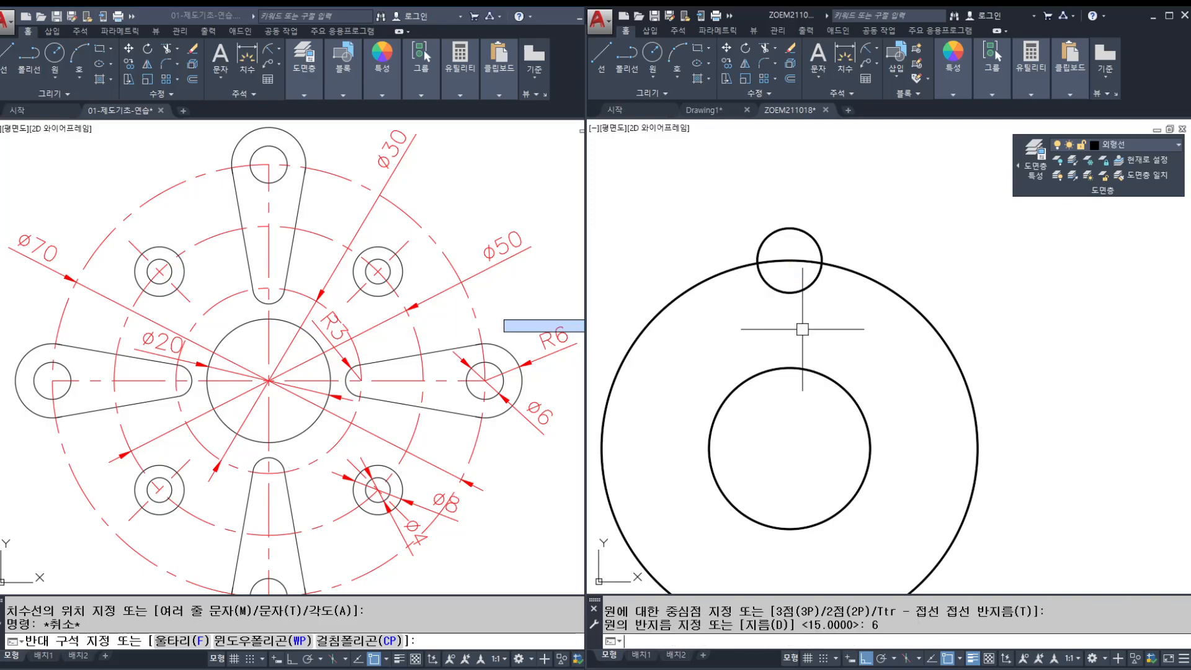
Step: Draw a circle of radius 3 centred on the upper quadrant of the 30-diameter circle
{"action": "key", "text": "space"}
{"action": "left_click", "coordinate": [790, 367]}
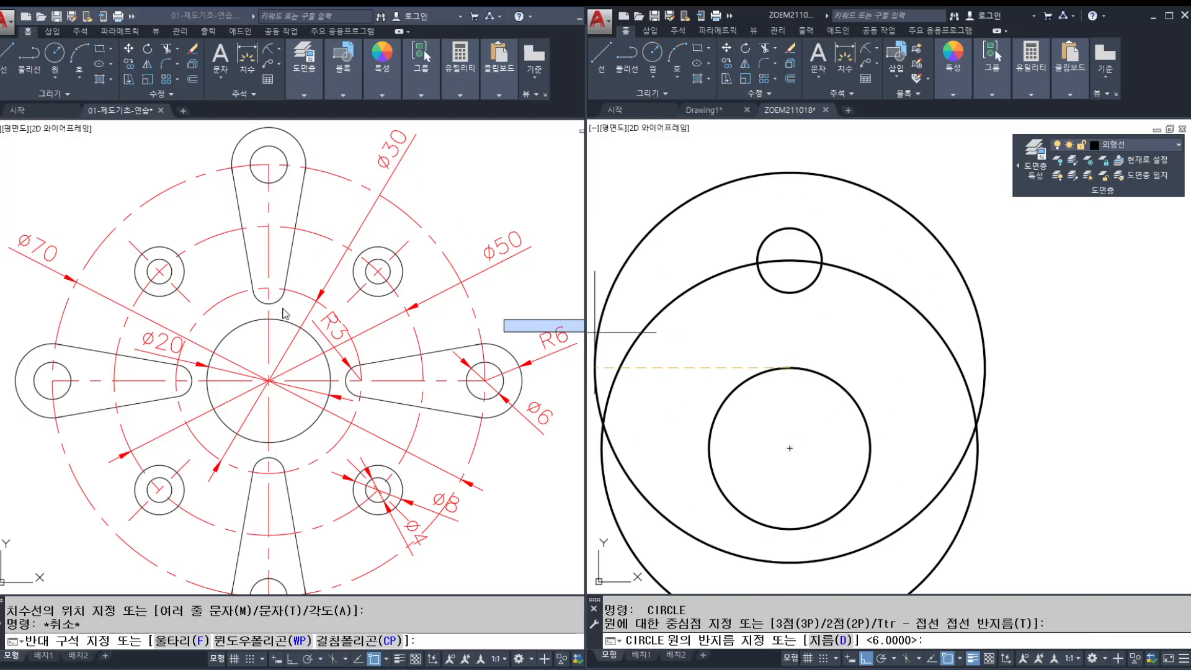
{"action": "type", "text": "3"}
{"action": "key", "text": "Return"}
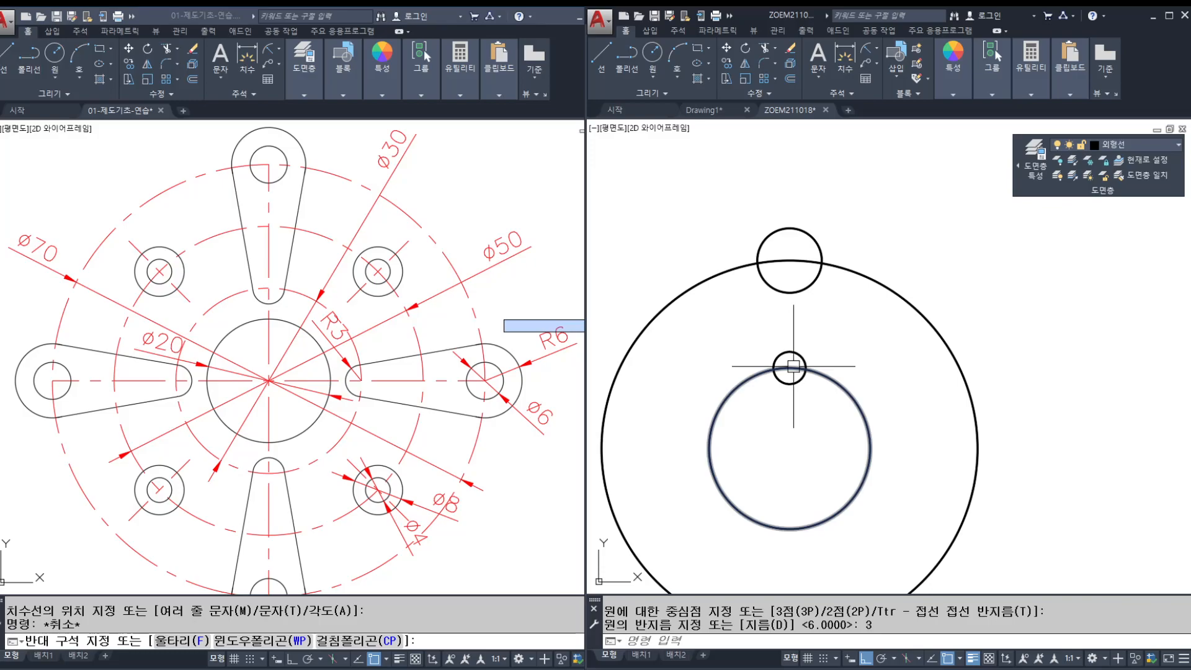
Step: Draw a line tangent to the left sides of the radius 6 and radius 3 circles
{"action": "scroll", "coordinate": [794, 366], "scroll_direction": "up", "scroll_amount": 2}
{"action": "key", "text": "Escape"}
{"action": "type", "text": "l"}
{"action": "key", "text": "Return"}
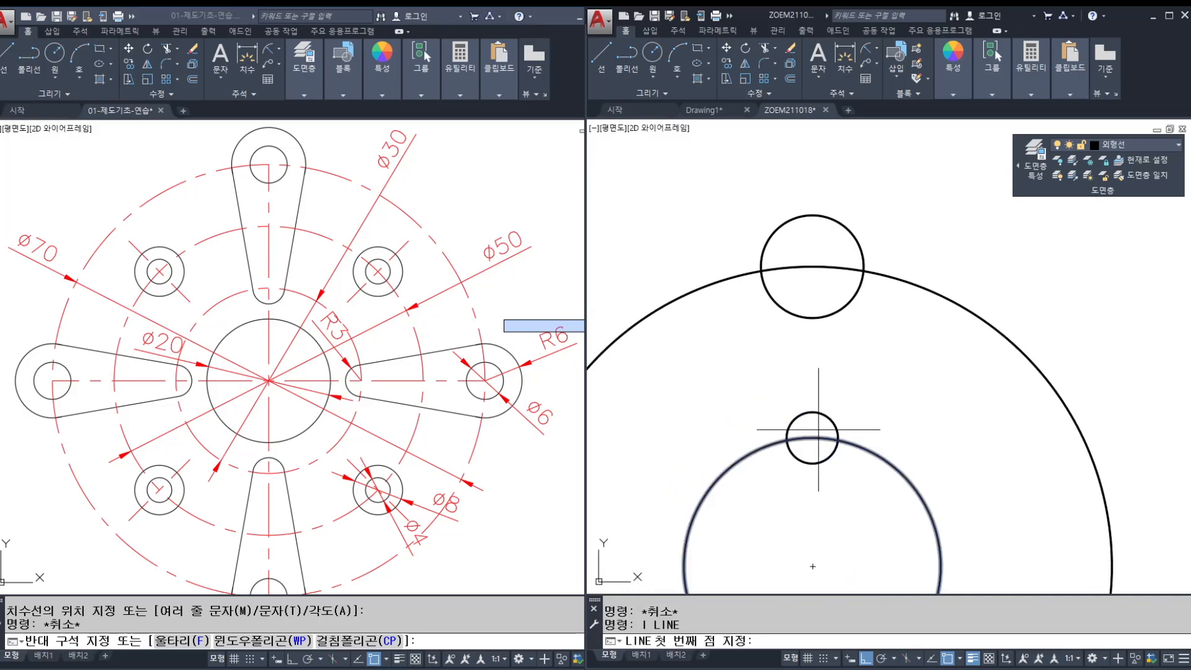
{"action": "right_click", "coordinate": [771, 299], "text": "shift"}
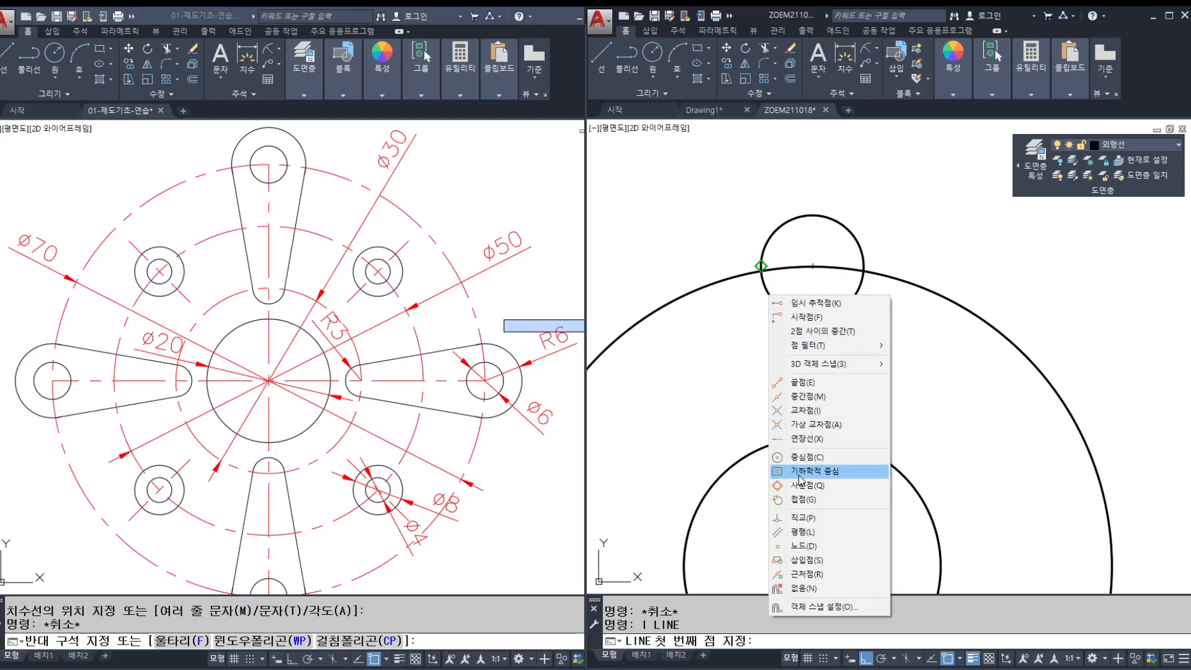
{"action": "left_click", "coordinate": [802, 499]}
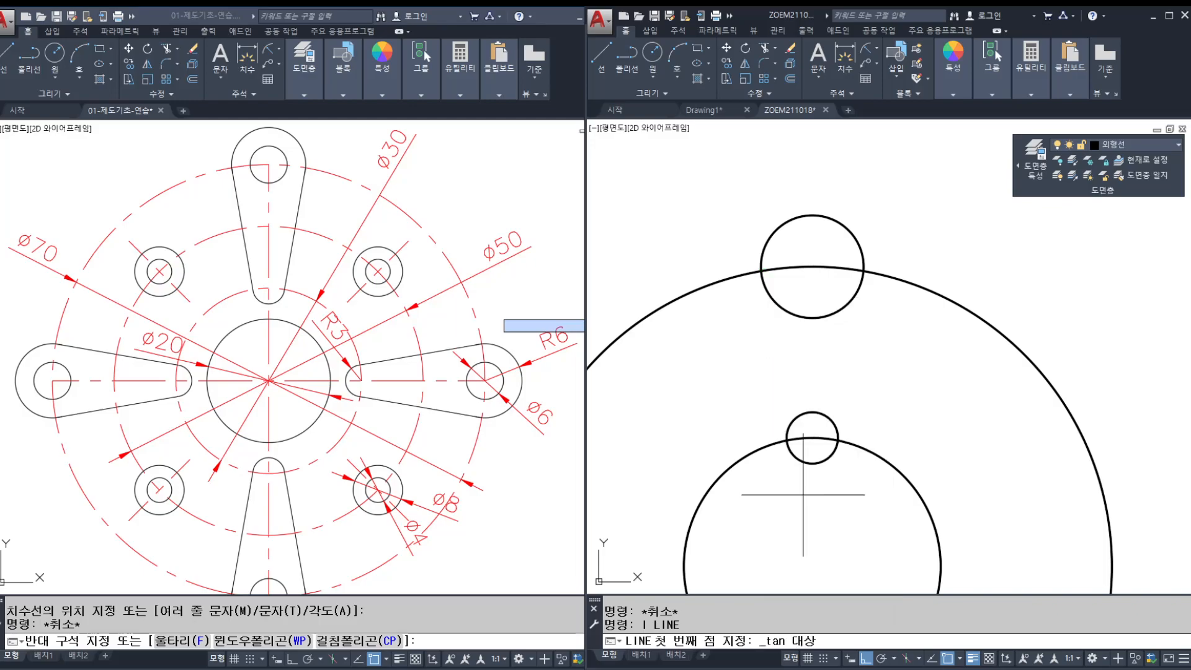
{"action": "left_click", "coordinate": [770, 296]}
{"action": "right_click", "coordinate": [786, 439], "text": "shift"}
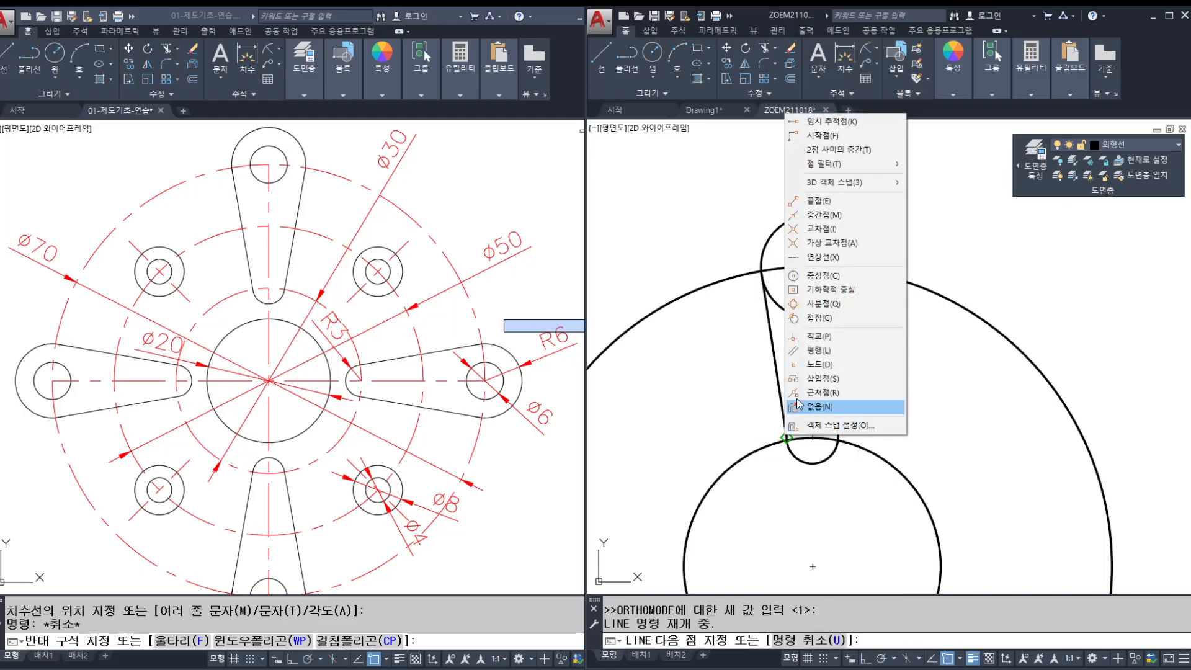
{"action": "left_click", "coordinate": [806, 318]}
{"action": "left_click", "coordinate": [788, 429]}
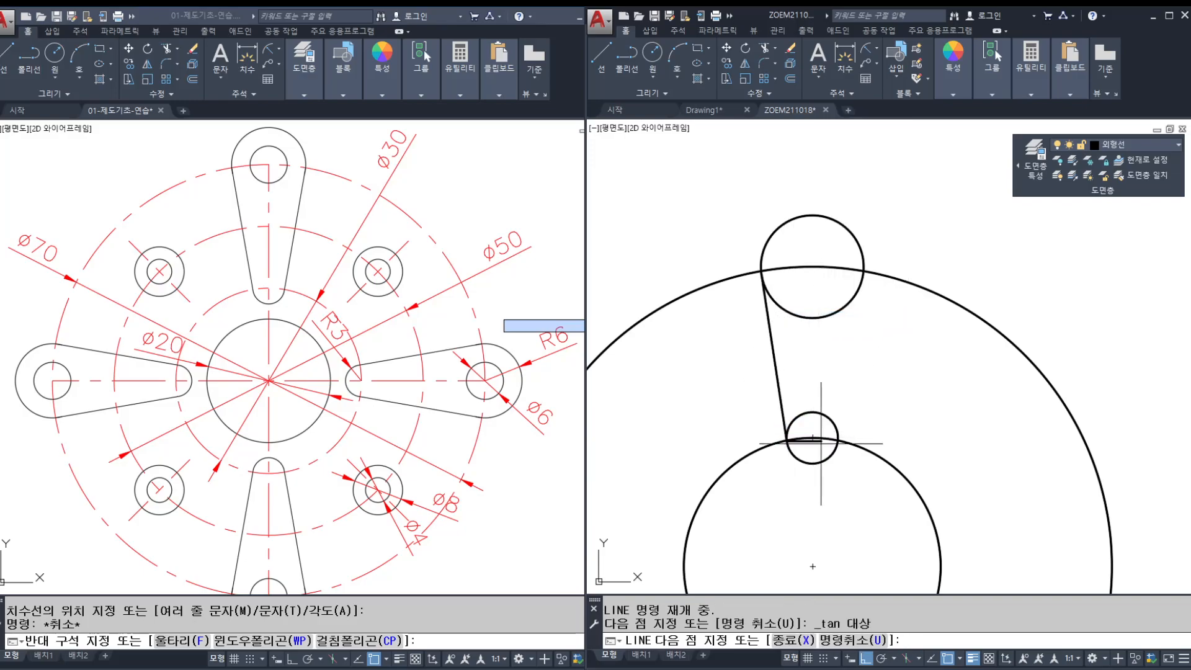
{"action": "key", "text": "Escape"}
{"action": "key", "text": "Escape"}
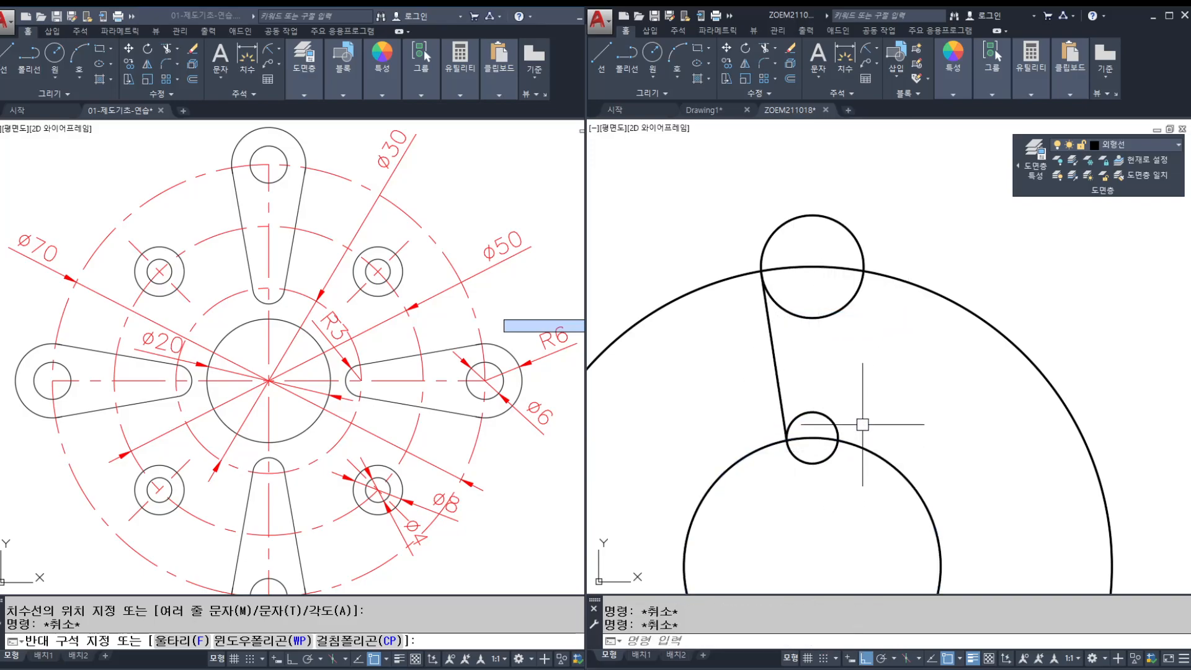
Step: Mirror the tangent line about the vertical axis through the radius 6 circle, keeping the original line
{"action": "type", "text": "mi"}
{"action": "key", "text": "Return"}
{"action": "left_click", "coordinate": [774, 352]}
{"action": "key", "text": "Return"}
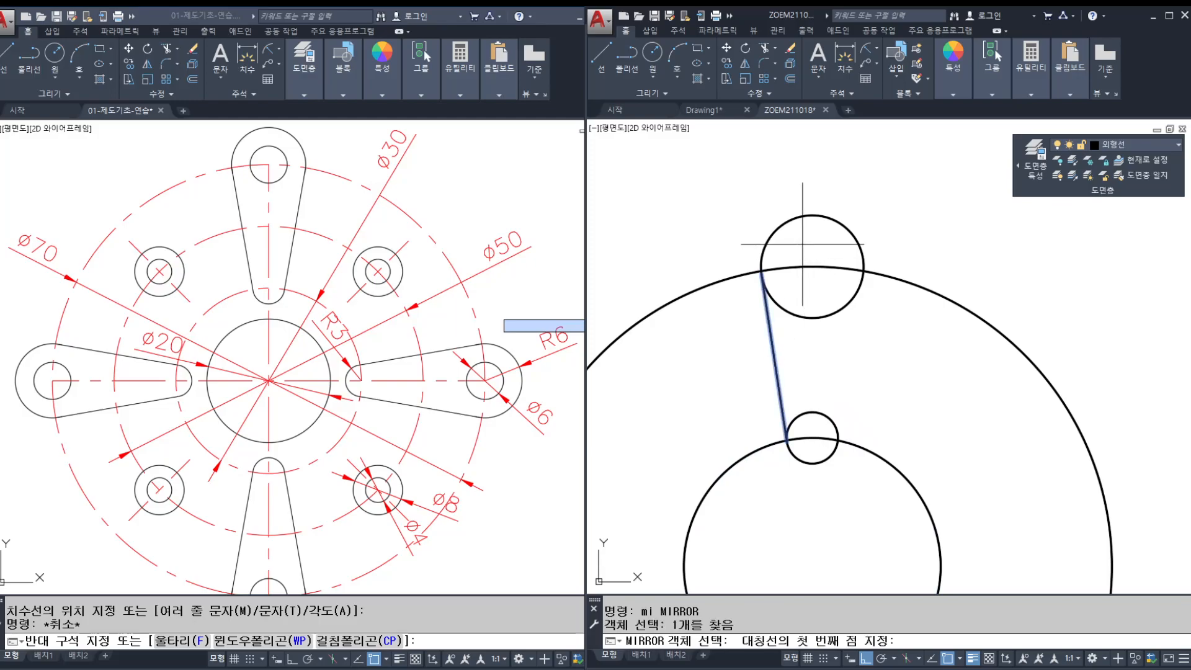
{"action": "left_click", "coordinate": [813, 215]}
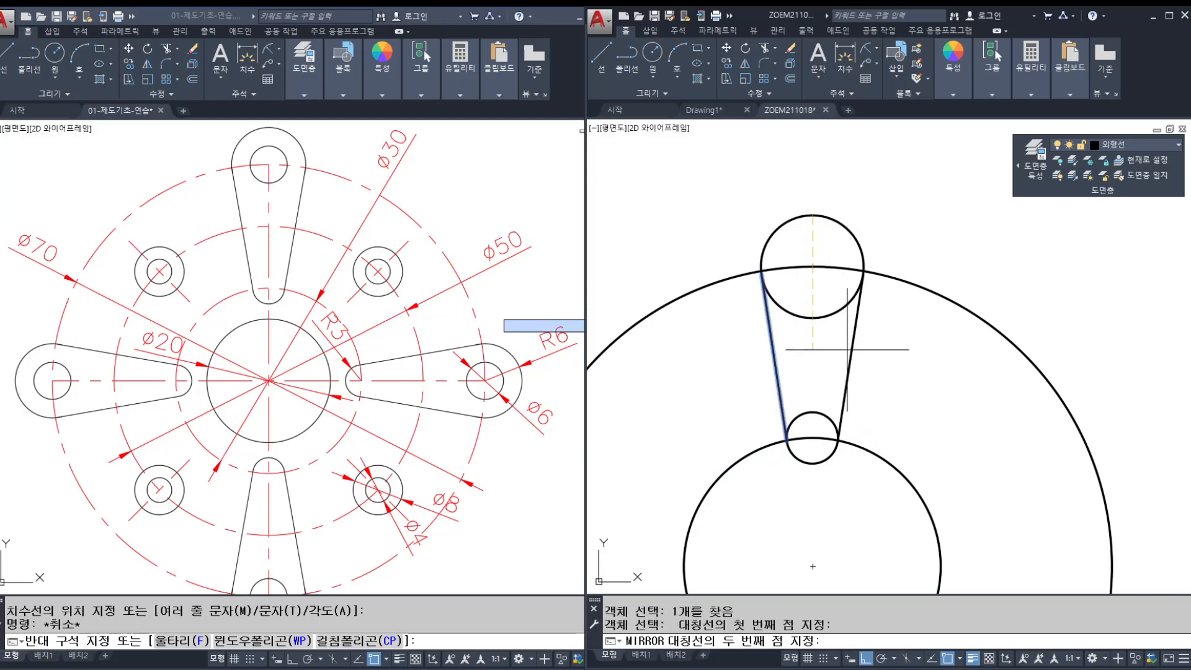
{"action": "left_click", "coordinate": [935, 424]}
{"action": "key", "text": "Escape"}
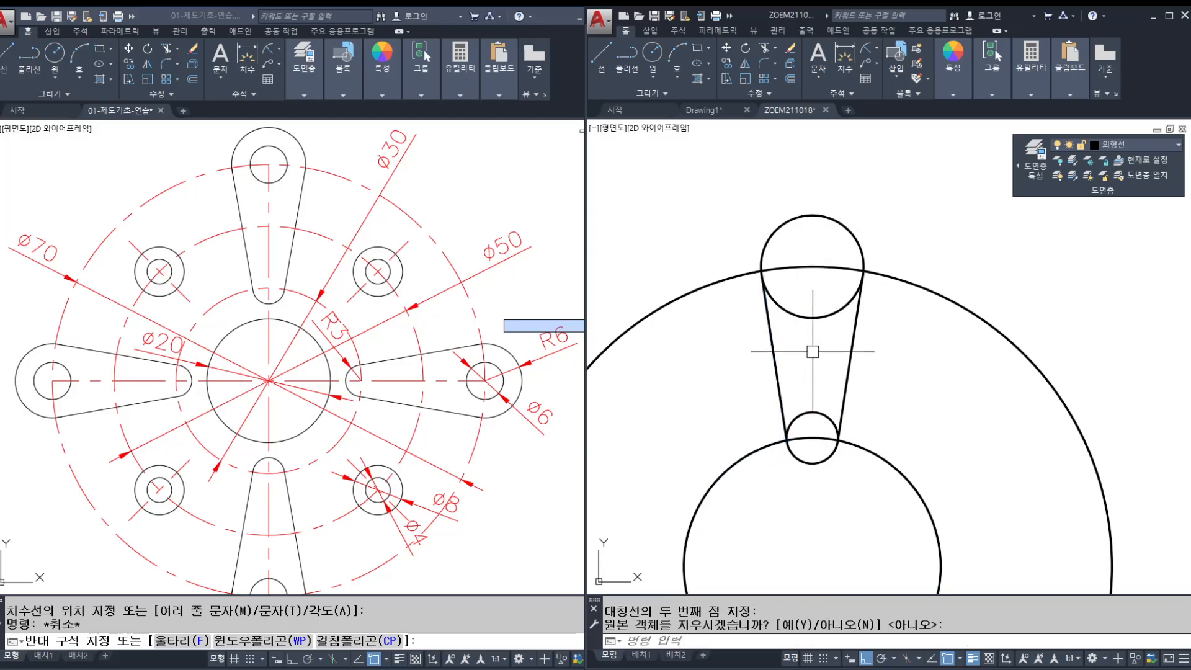
{"action": "key", "text": "Escape"}
{"action": "type", "text": "tr"}
{"action": "key", "text": "Return"}
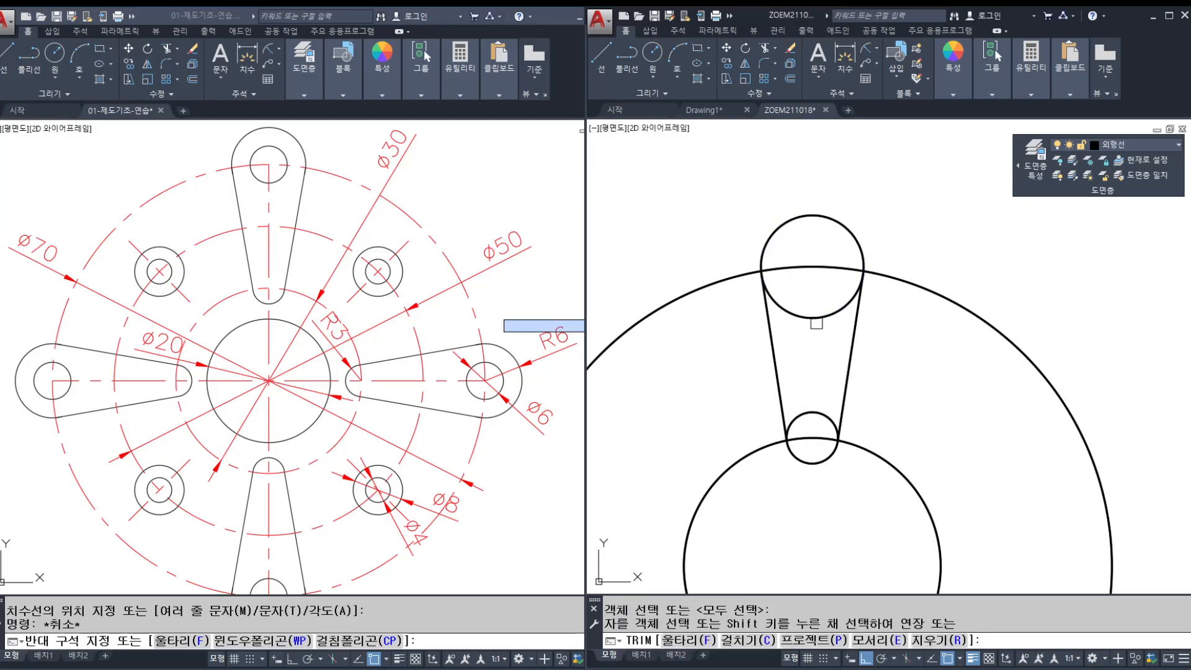
{"action": "key", "text": "Escape"}
Step: Draw a hole circle with a diameter of 6 at the centre of the radius 6 circle
{"action": "type", "text": "c"}
{"action": "key", "text": "Return"}
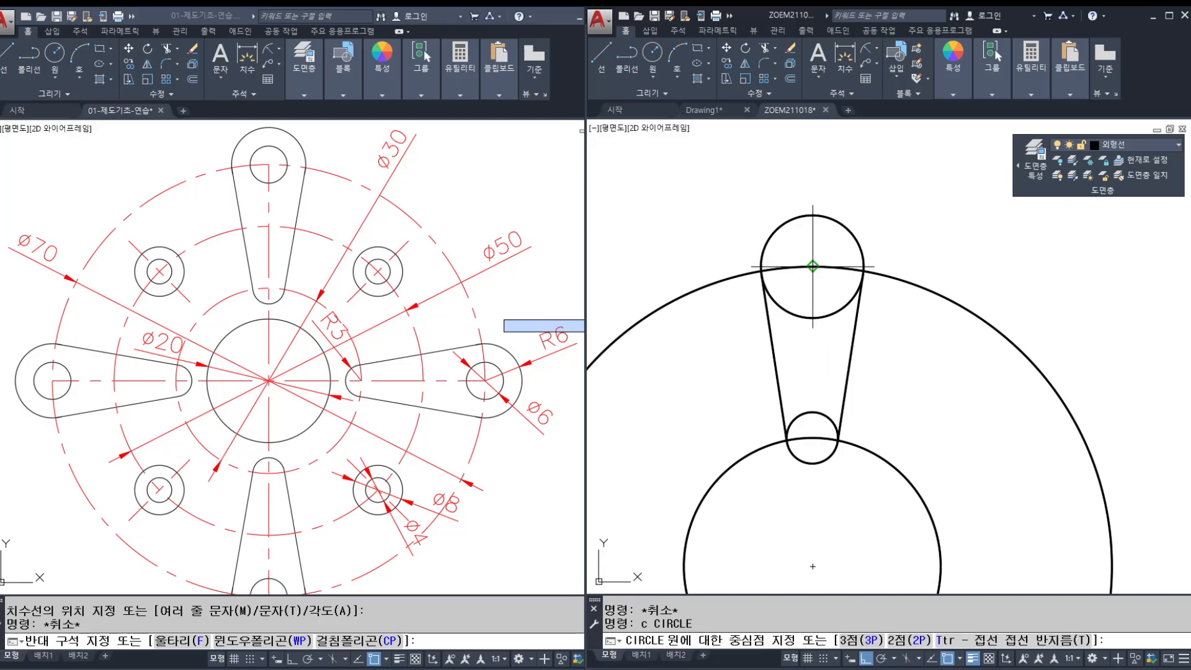
{"action": "left_click", "coordinate": [812, 267]}
{"action": "type", "text": "d"}
{"action": "key", "text": "Return"}
{"action": "type", "text": "6"}
{"action": "key", "text": "Return"}
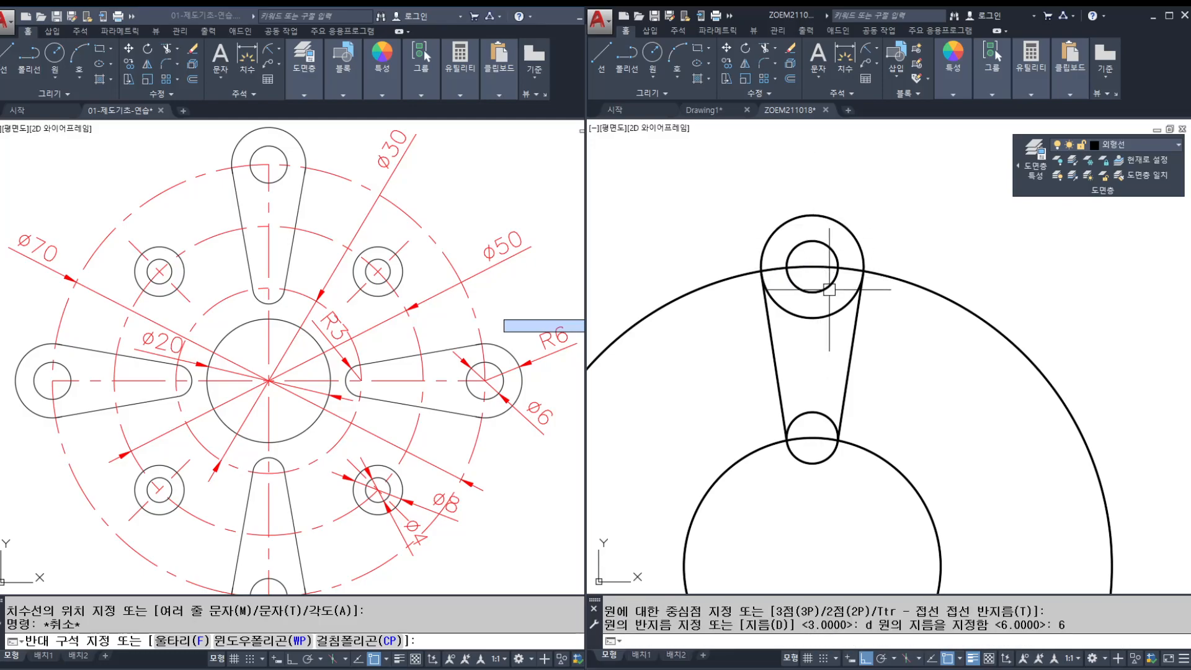
{"action": "key", "text": "Escape"}
{"action": "key", "text": "Escape"}
Step: Trim the inner arcs of the radius 6 and radius 3 circles between the two tangent lines to leave the arm's outline
{"action": "type", "text": "tr"}
{"action": "key", "text": "Return"}
{"action": "scroll", "coordinate": [806, 450], "scroll_direction": "up", "scroll_amount": 1}
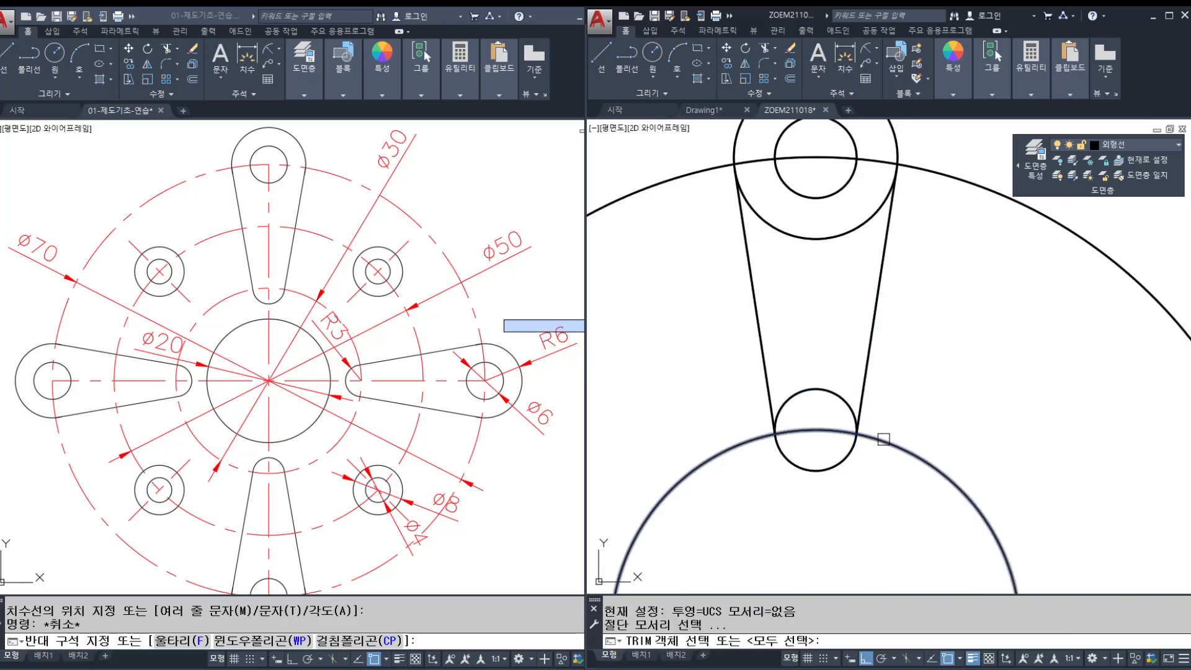
{"action": "left_click", "coordinate": [871, 341]}
{"action": "key", "text": "Return"}
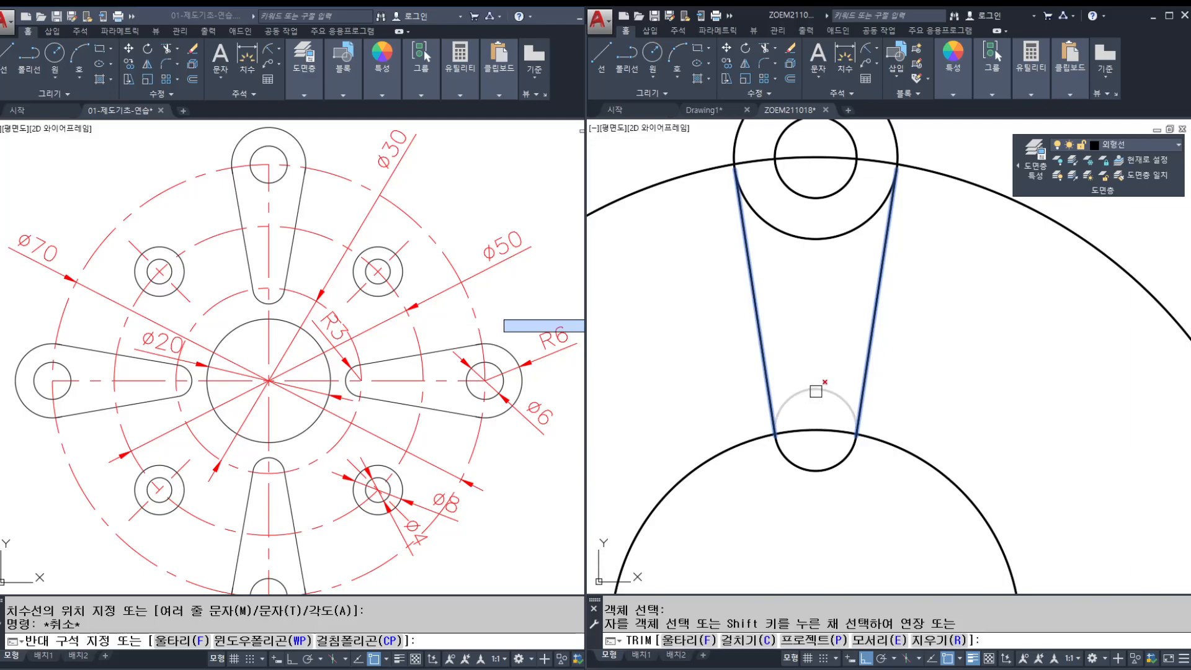
{"action": "left_click", "coordinate": [816, 392]}
{"action": "left_click", "coordinate": [803, 238]}
{"action": "middle_click_drag", "start_coordinate": [786, 203], "coordinate": [782, 261]}
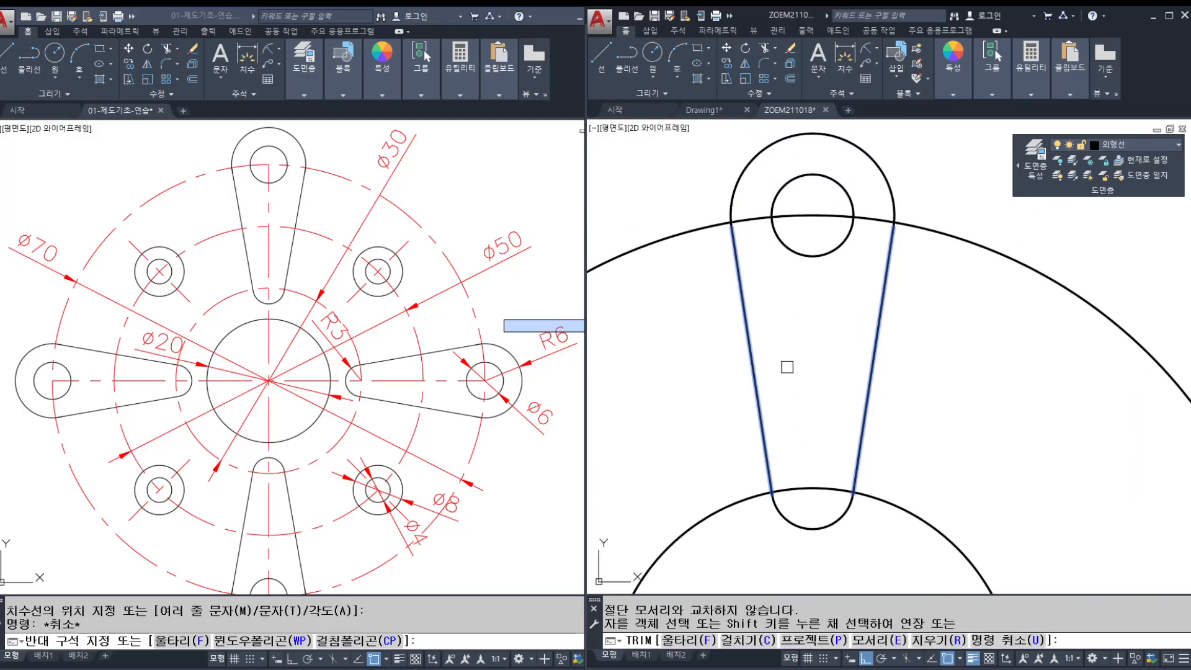
{"action": "scroll", "coordinate": [758, 248], "scroll_direction": "up", "scroll_amount": 2}
{"action": "left_click", "coordinate": [750, 207]}
{"action": "scroll", "coordinate": [750, 209], "scroll_direction": "down", "scroll_amount": 4}
{"action": "scroll", "coordinate": [769, 366], "scroll_direction": "up", "scroll_amount": 4}
{"action": "scroll", "coordinate": [839, 380], "scroll_direction": "down", "scroll_amount": 4}
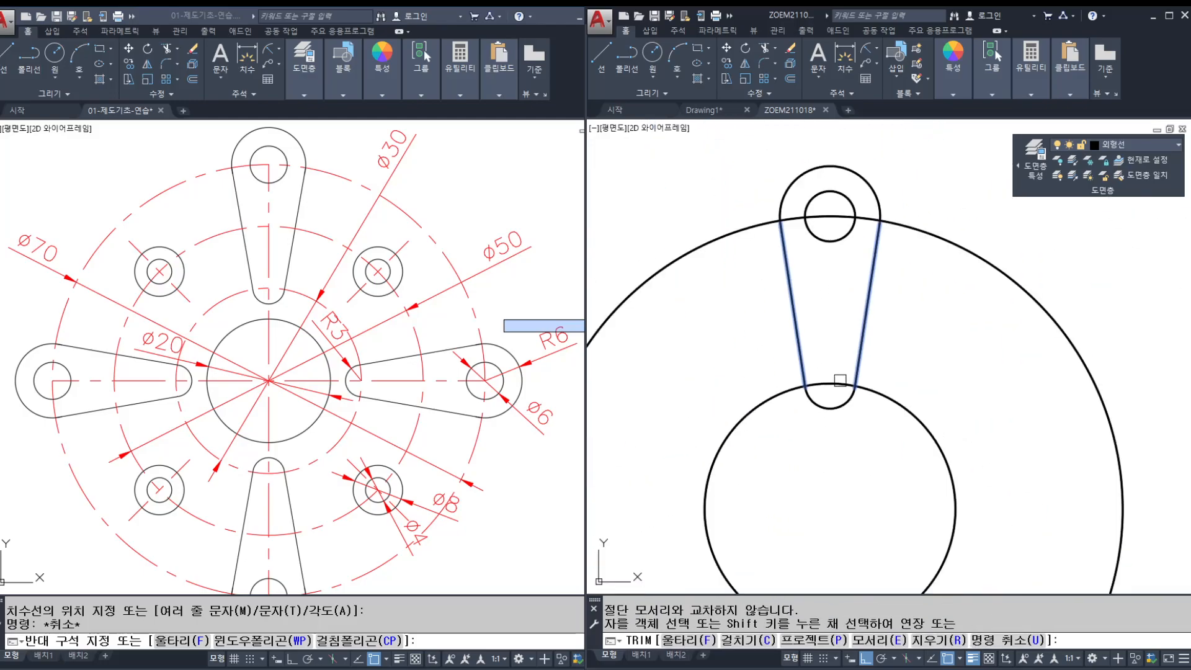
{"action": "middle_click_drag", "start_coordinate": [847, 362], "coordinate": [848, 380]}
{"action": "key", "text": "Return"}
{"action": "middle_click_drag", "start_coordinate": [846, 311], "coordinate": [917, 316]}
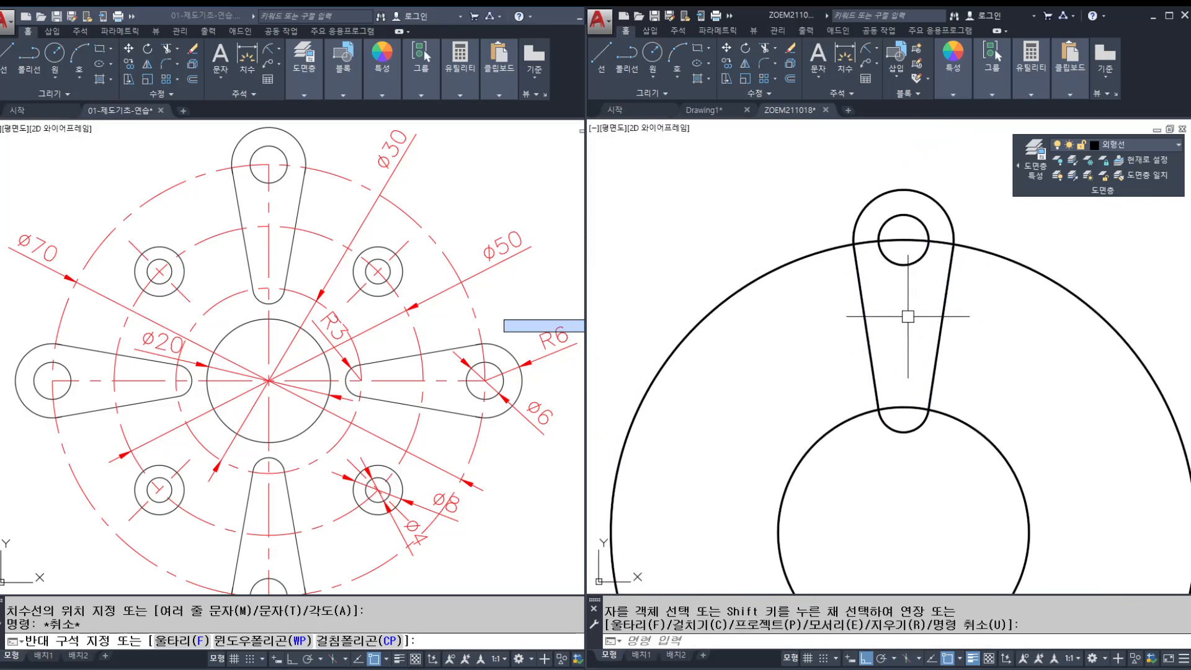
{"action": "mouse_move", "coordinate": [129, 237]}
{"action": "left_mouse_down"}
{"action": "mouse_move", "coordinate": [266, 380]}
{"action": "mouse_move", "coordinate": [415, 227]}
{"action": "left_mouse_up"}
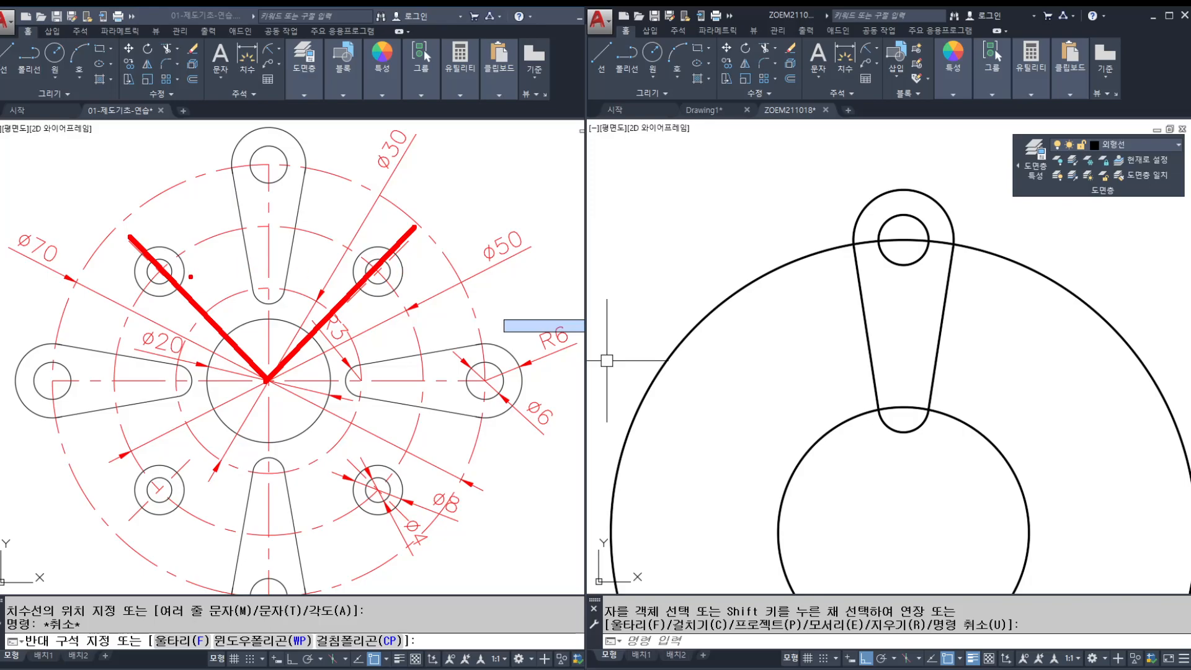
{"action": "mouse_move", "coordinate": [268, 376]}
{"action": "left_mouse_down"}
{"action": "mouse_move", "coordinate": [136, 518]}
{"action": "mouse_move", "coordinate": [361, 460]}
{"action": "mouse_move", "coordinate": [397, 504]}
{"action": "left_mouse_up"}
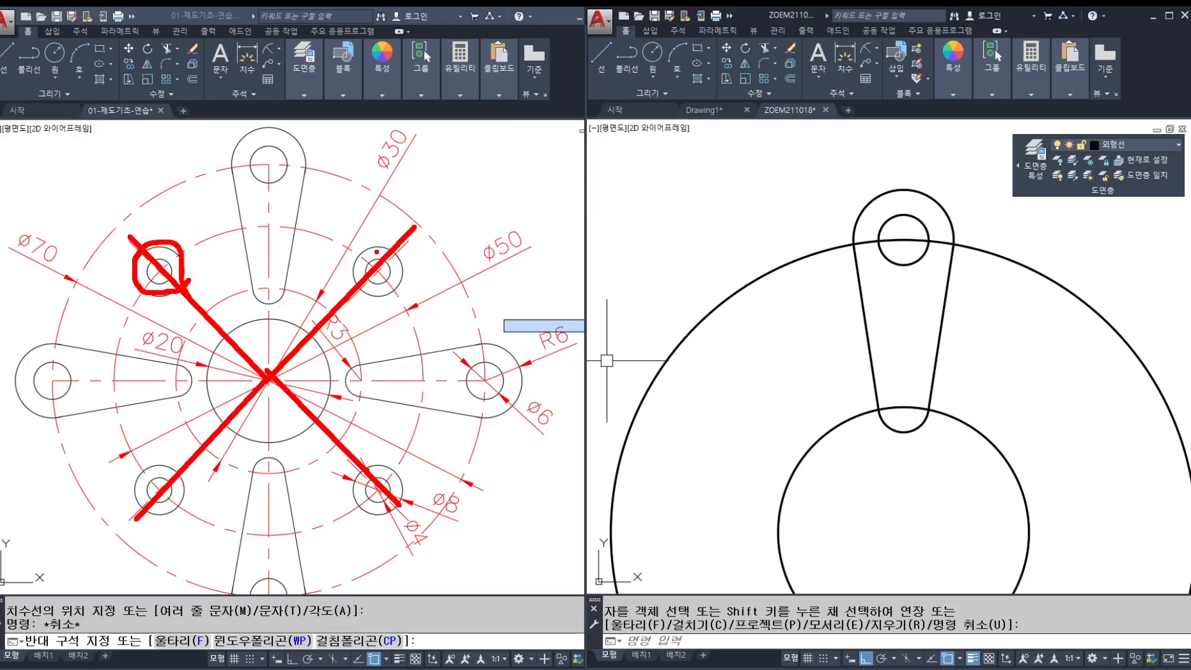
{"action": "key", "text": "Escape"}
{"action": "key", "text": "Escape"}
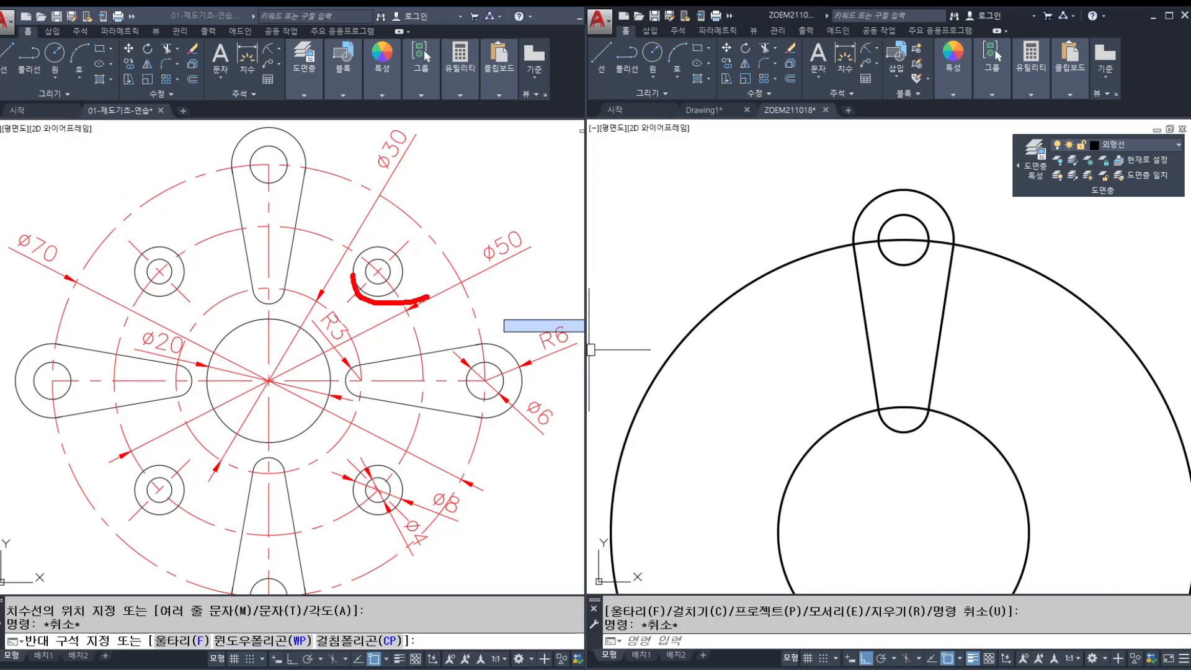
{"action": "left_click_drag", "start_coordinate": [355, 289], "coordinate": [389, 297]}
{"action": "left_click_drag", "start_coordinate": [204, 287], "coordinate": [201, 290]}
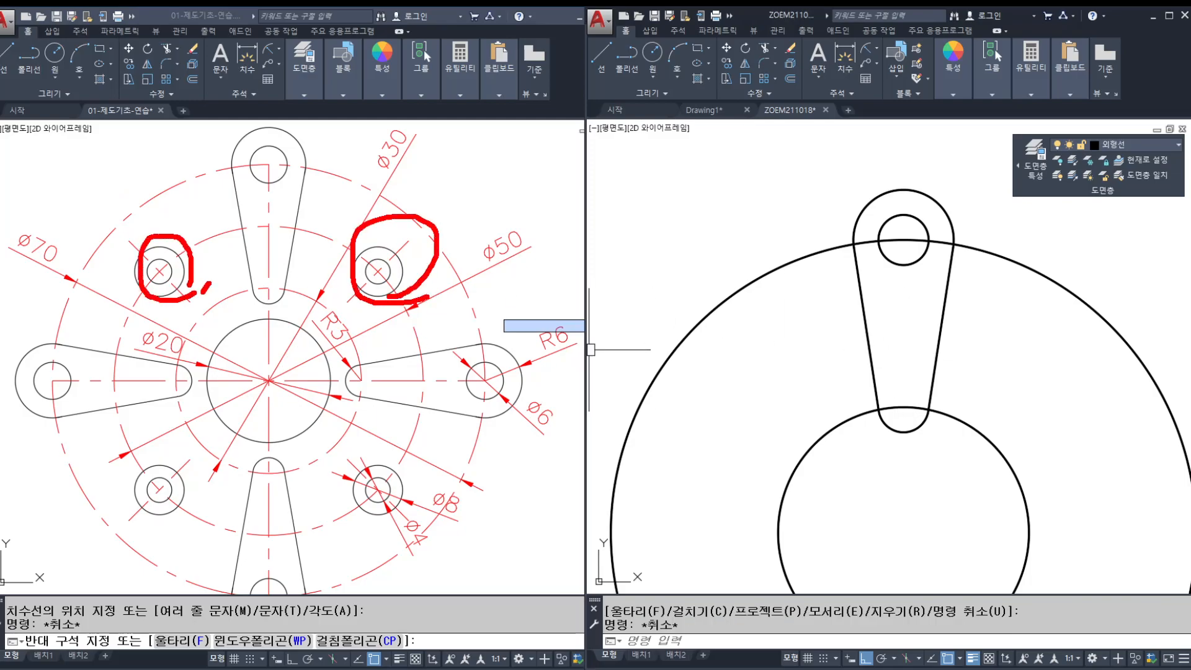
{"action": "key", "text": "Escape"}
{"action": "key", "text": "Escape"}
{"action": "scroll", "coordinate": [956, 352], "scroll_direction": "down", "scroll_amount": 2}
{"action": "middle_click_drag", "start_coordinate": [956, 353], "coordinate": [931, 330]}
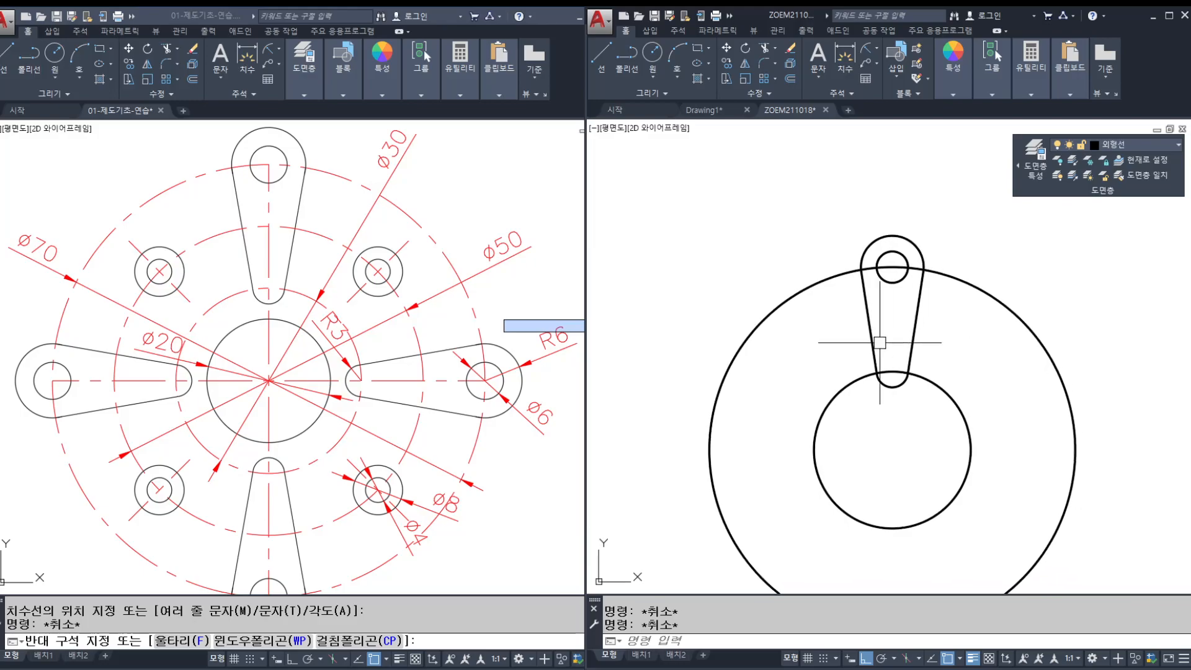
{"action": "left_click_drag", "start_coordinate": [277, 141], "coordinate": [277, 361], "text": "shift"}
{"action": "left_click_drag", "start_coordinate": [269, 600], "coordinate": [270, 629], "text": "shift"}
{"action": "left_click_drag", "start_coordinate": [15, 374], "coordinate": [576, 385], "text": "shift"}
{"action": "mouse_move", "coordinate": [273, 375]}
{"action": "left_mouse_down", "text": "shift"}
{"action": "mouse_move", "coordinate": [366, 299]}
{"action": "mouse_move", "coordinate": [467, 182]}
{"action": "left_mouse_up", "text": "shift"}
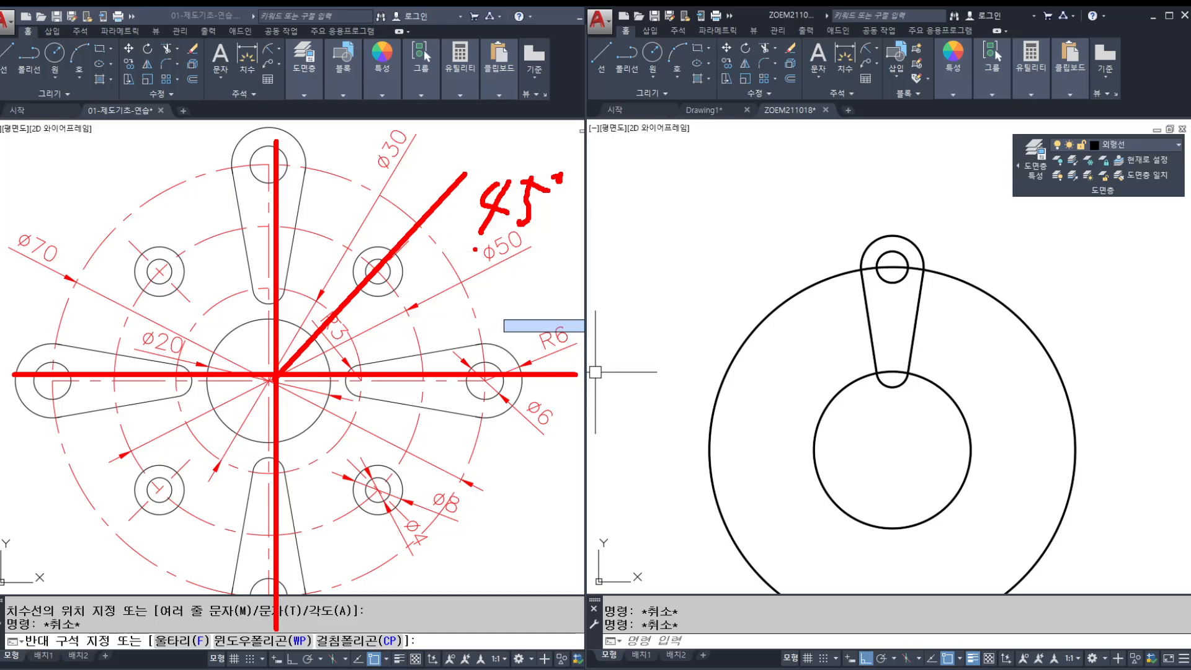
{"action": "key", "text": "Escape"}
Step: Draw a horizontal line from the common centre of the reference circles to beyond the right side of the 70-diameter circle
{"action": "middle_click_drag", "start_coordinate": [944, 420], "coordinate": [867, 407]}
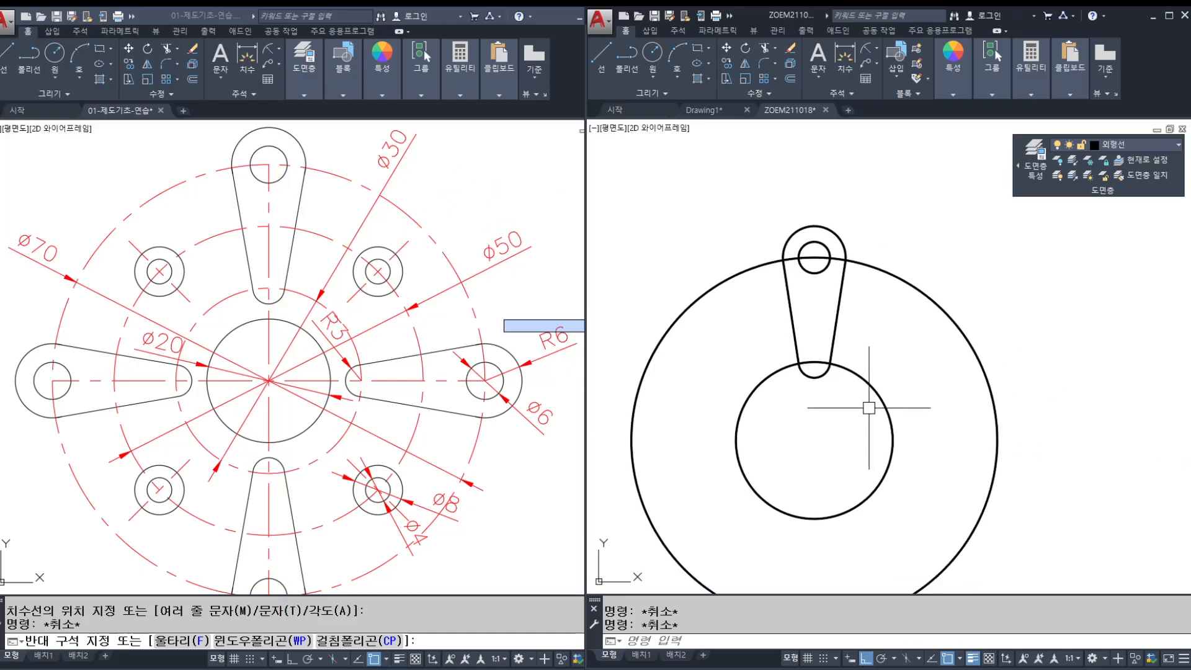
{"action": "type", "text": "l"}
{"action": "key", "text": "Return"}
{"action": "left_click", "coordinate": [814, 441]}
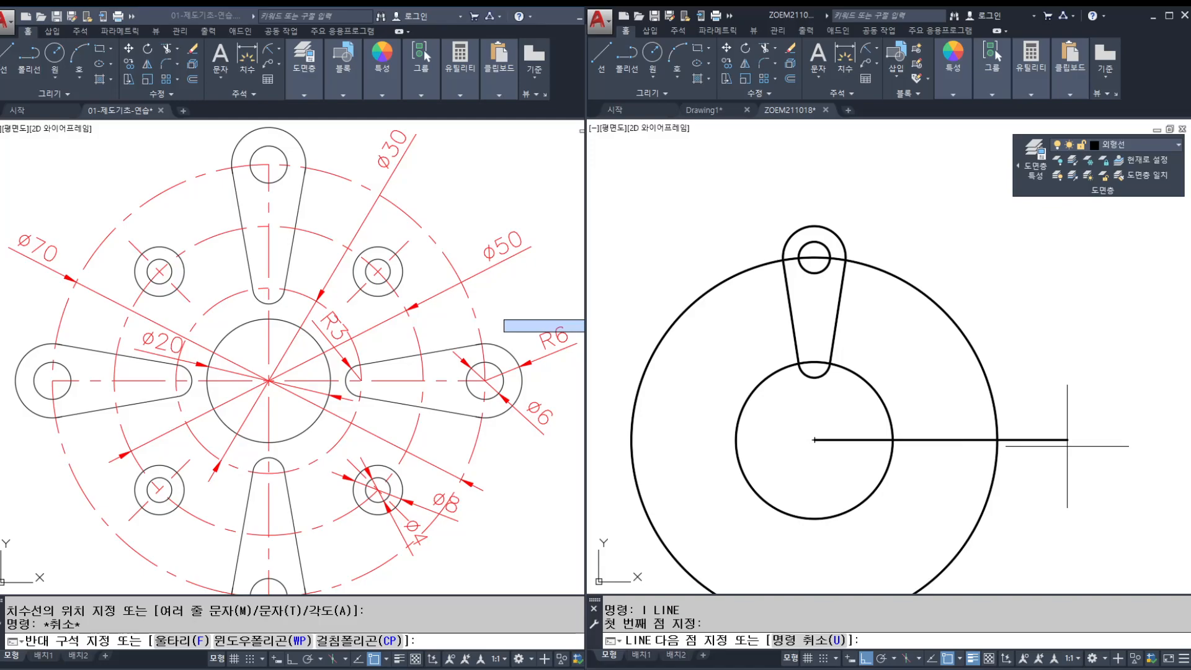
{"action": "left_click", "coordinate": [1124, 441]}
{"action": "key", "text": "Escape"}
{"action": "key", "text": "Escape"}
Step: Rotate a copy of the horizontal line by 45 degrees about the common centre, keeping the original
{"action": "type", "text": "ro"}
{"action": "key", "text": "Return"}
{"action": "left_click", "coordinate": [1054, 441]}
{"action": "key", "text": "Return"}
{"action": "left_click", "coordinate": [815, 441]}
{"action": "type", "text": "c"}
{"action": "key", "text": "Return"}
{"action": "type", "text": "45"}
{"action": "key", "text": "Return"}
{"action": "key", "text": "Escape"}
{"action": "key", "text": "Escape"}
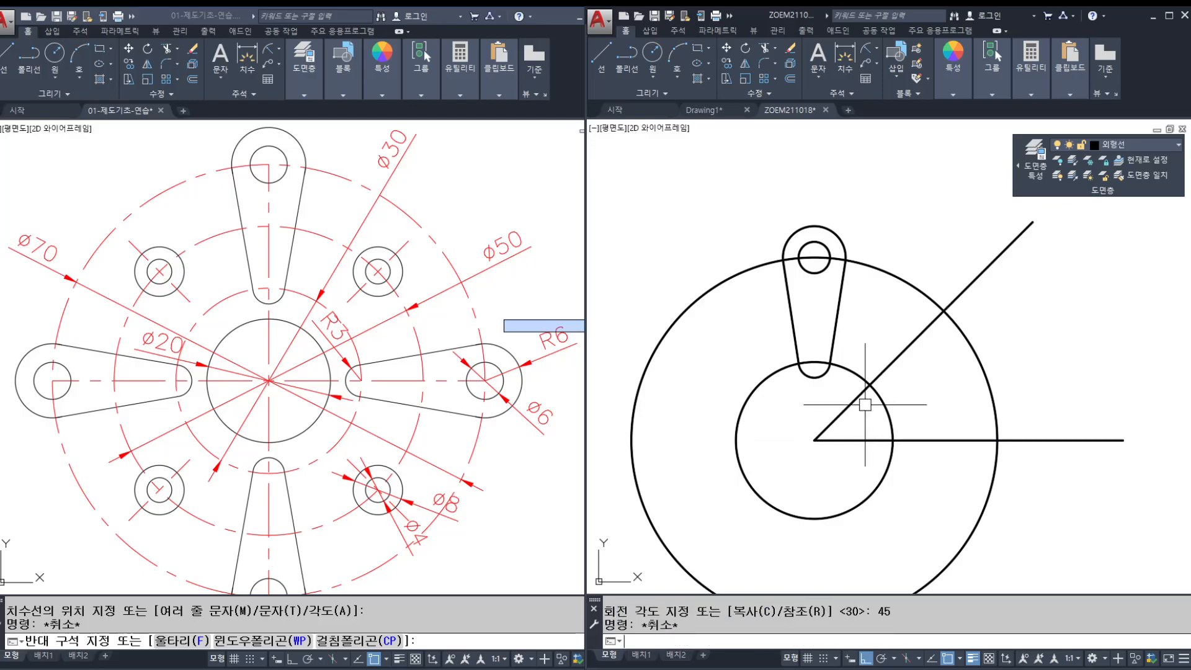
{"action": "middle_click_drag", "start_coordinate": [909, 365], "coordinate": [888, 365]}
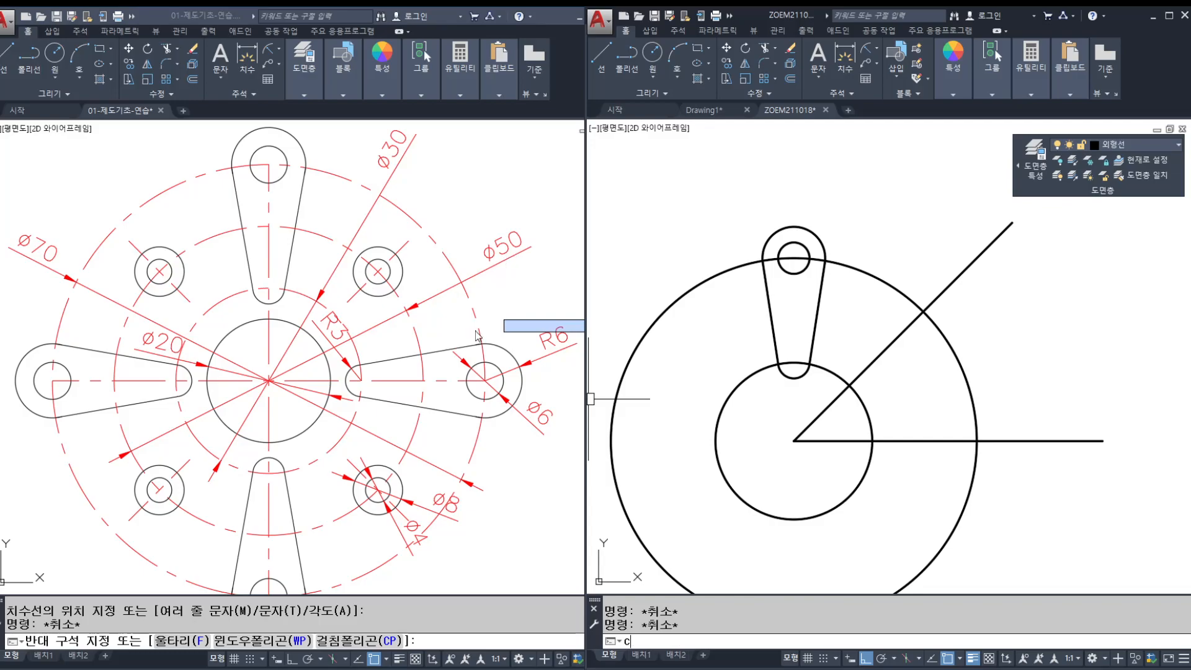
Step: Draw a circle with a diameter of 50 at the common centre of the reference circles
{"action": "type", "text": "c"}
{"action": "key", "text": "Return"}
{"action": "left_click", "coordinate": [794, 441]}
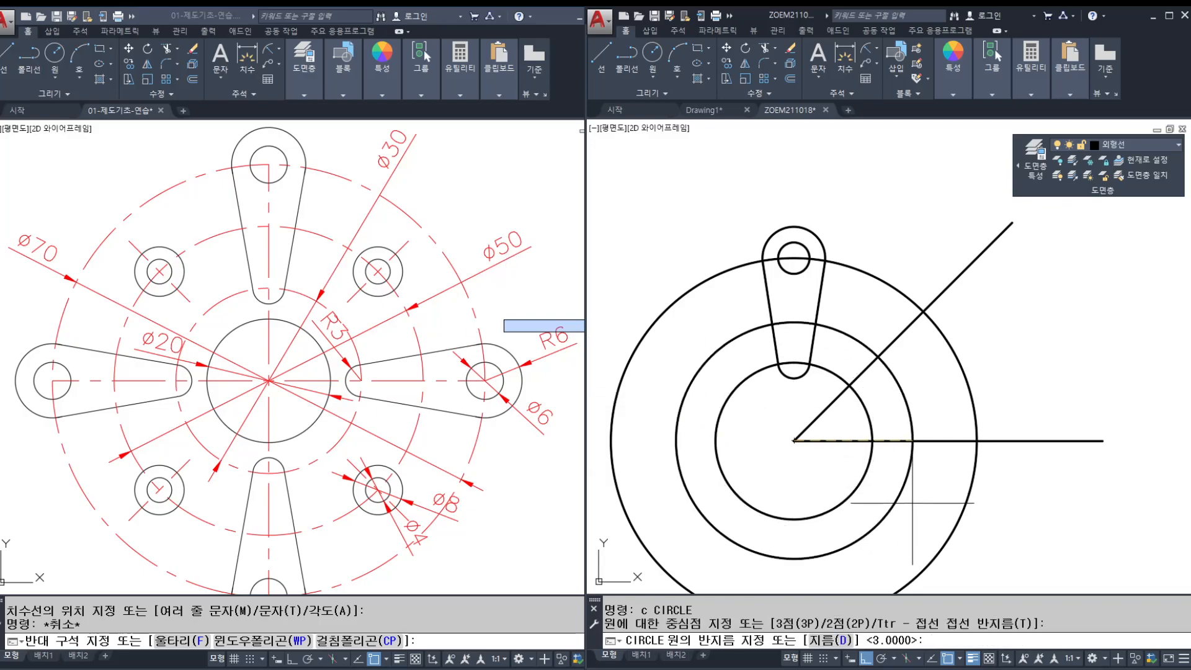
{"action": "type", "text": "d"}
{"action": "key", "text": "Return"}
{"action": "type", "text": "50"}
{"action": "key", "text": "Return"}
{"action": "key", "text": "Escape"}
{"action": "key", "text": "Escape"}
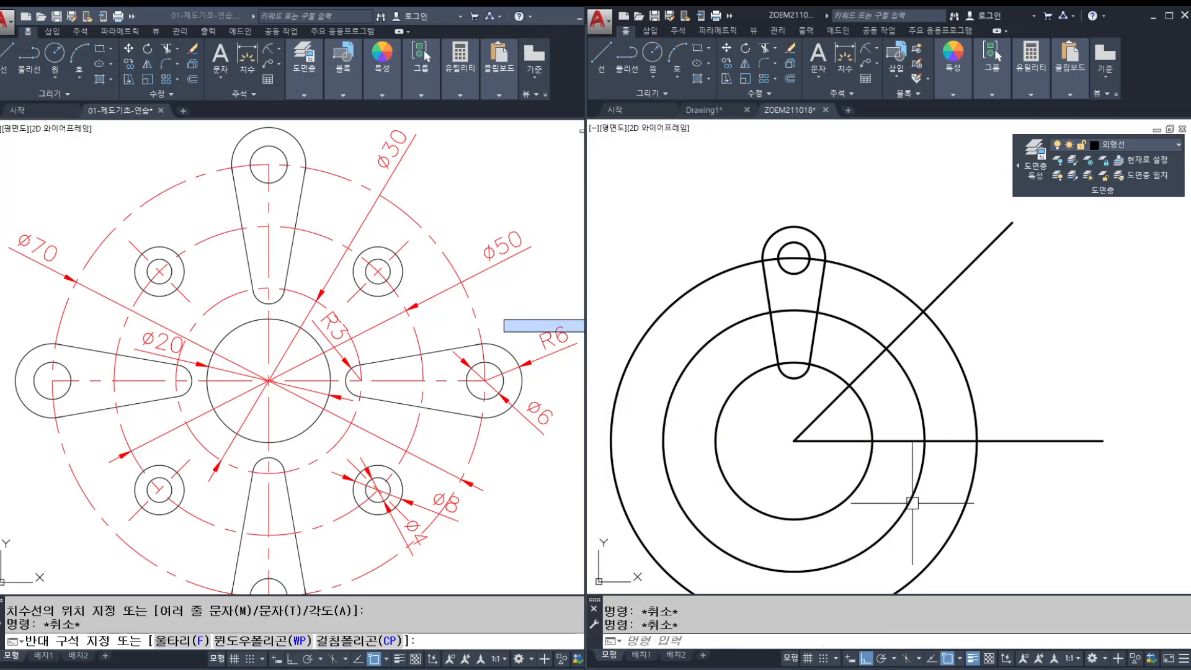
Step: Draw a circle with a diameter of 8 at the intersection of the 50-diameter circle and the 45-degree line
{"action": "type", "text": "c"}
{"action": "key", "text": "Return"}
{"action": "left_click", "coordinate": [887, 349]}
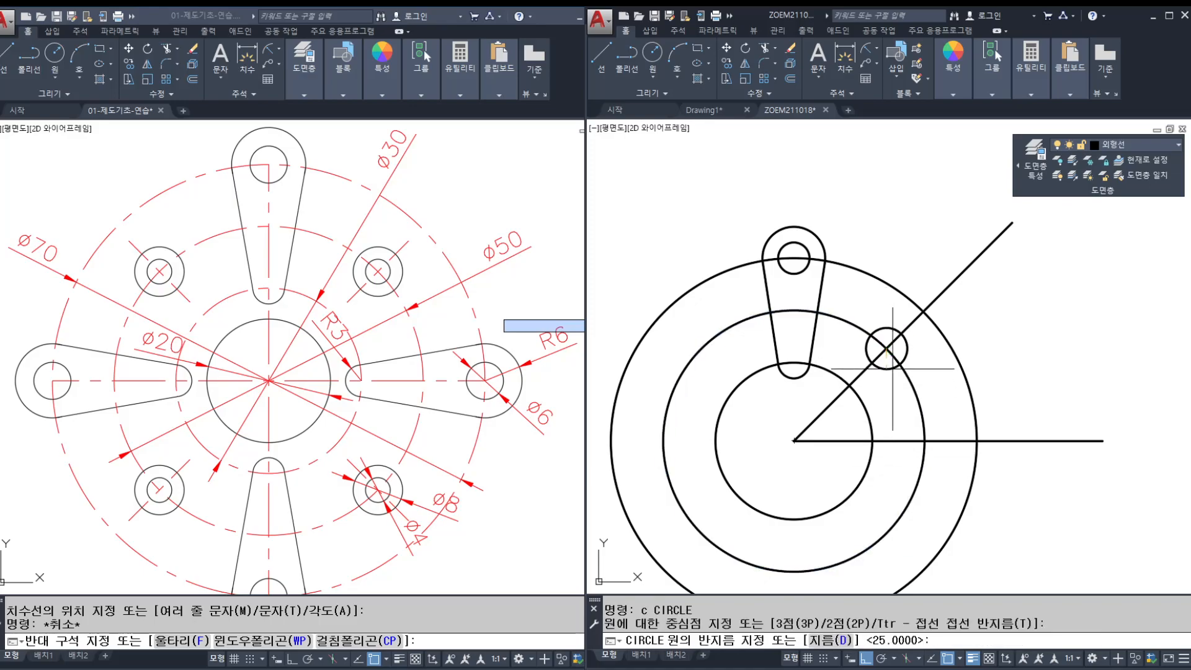
{"action": "type", "text": "d"}
{"action": "key", "text": "Return"}
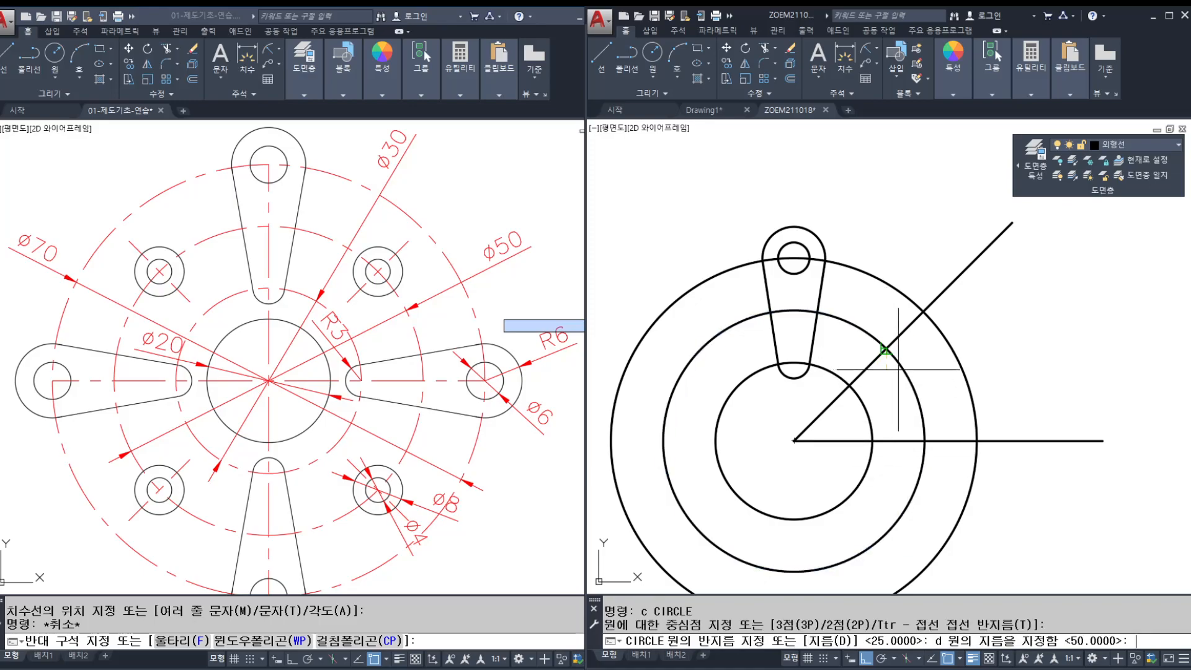
{"action": "type", "text": "8"}
{"action": "key", "text": "Return"}
Step: Draw a concentric circle with a diameter of 4 inside the 8-diameter circle
{"action": "key", "text": "Return"}
{"action": "left_click", "coordinate": [886, 349]}
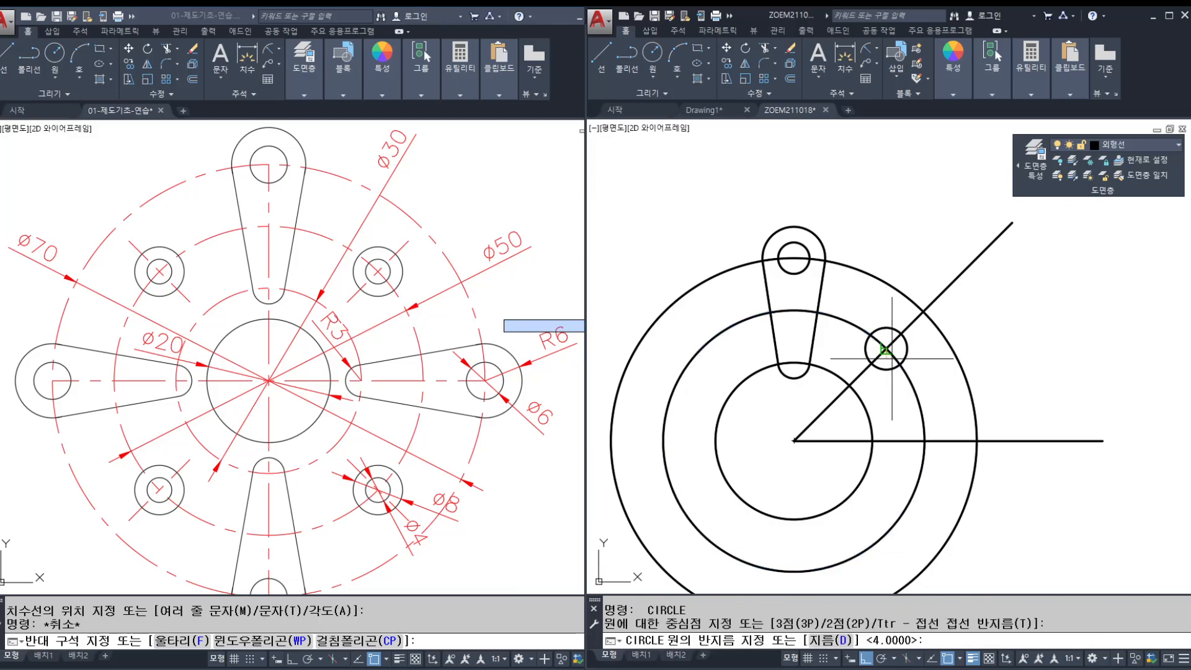
{"action": "type", "text": "d"}
{"action": "key", "text": "Return"}
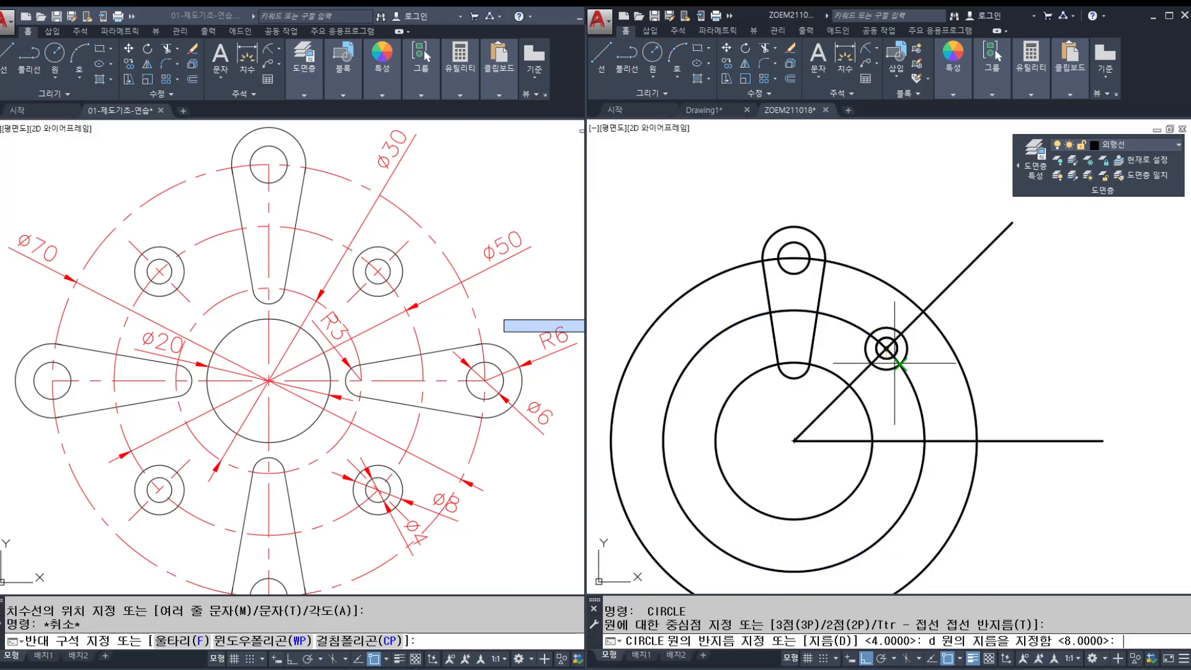
{"action": "type", "text": "4"}
{"action": "key", "text": "Return"}
{"action": "key", "text": "Escape"}
{"action": "key", "text": "Escape"}
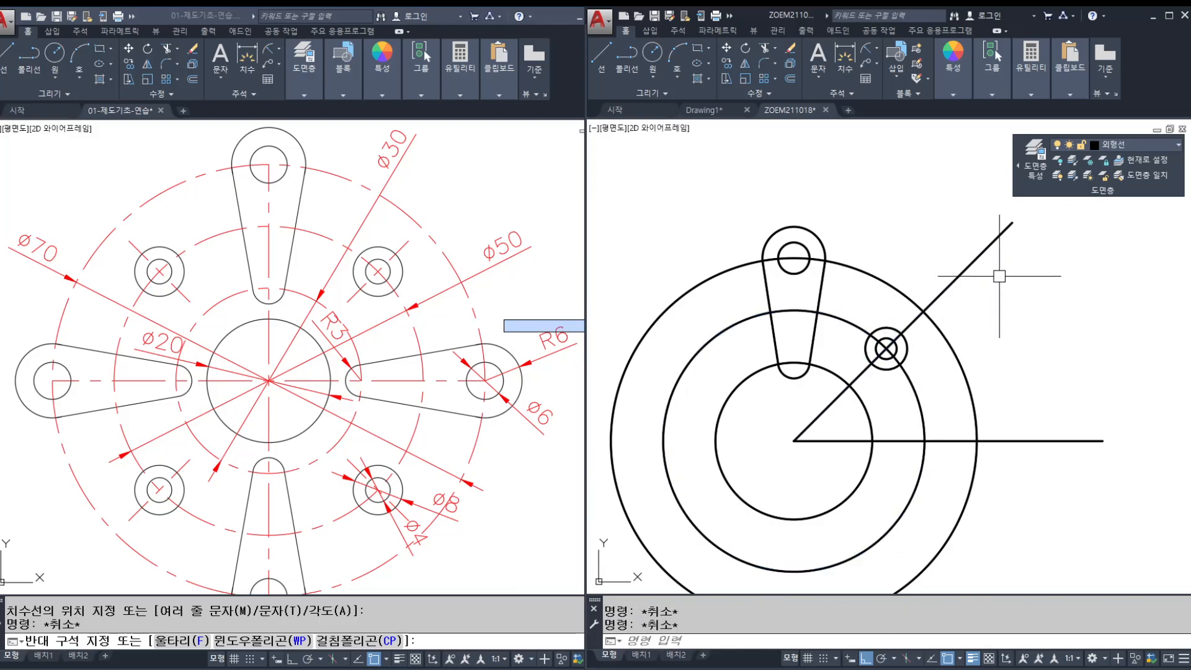
Step: Trim the 45-degree line on both sides of the 8-diameter circle, keeping the part inside it
{"action": "left_click", "coordinate": [998, 277]}
{"action": "key", "text": "Escape"}
{"action": "type", "text": "tr"}
{"action": "key", "text": "Return"}
{"action": "left_click", "coordinate": [961, 278]}
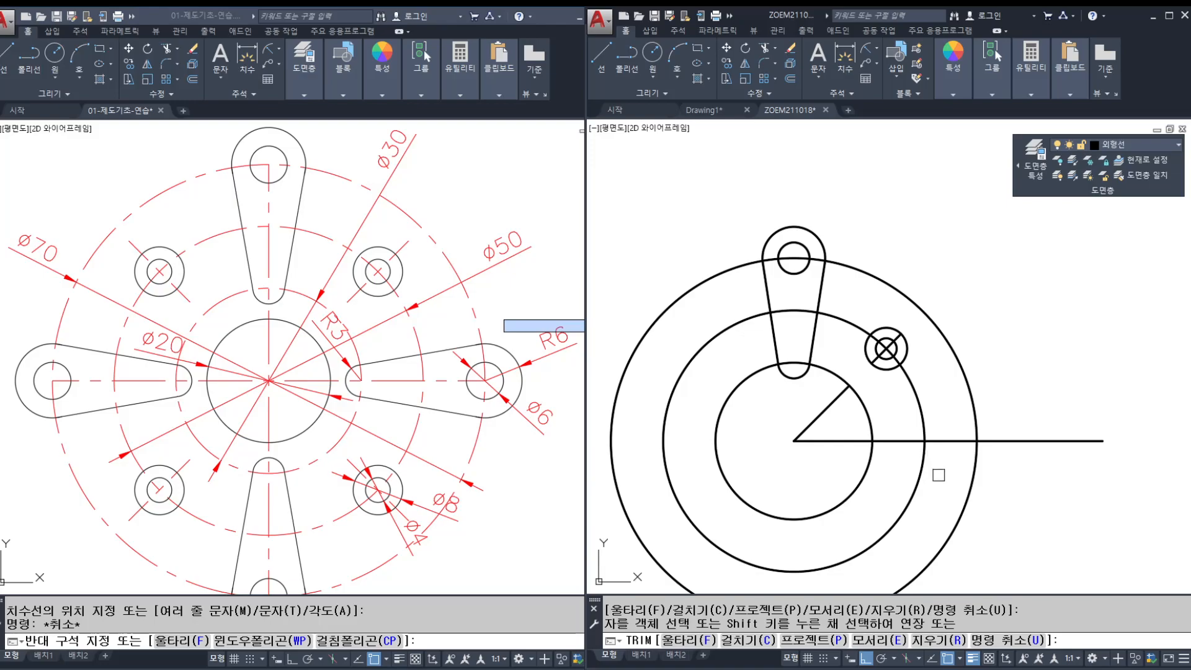
{"action": "key", "text": "Return"}
Step: Delete the horizontal construction line and the leftover diagonal segment inside the 30-diameter circle
{"action": "left_click", "coordinate": [1035, 433]}
{"action": "left_click", "coordinate": [999, 458]}
{"action": "left_click", "coordinate": [823, 414]}
{"action": "key", "text": "Delete"}
{"action": "key", "text": "Escape"}
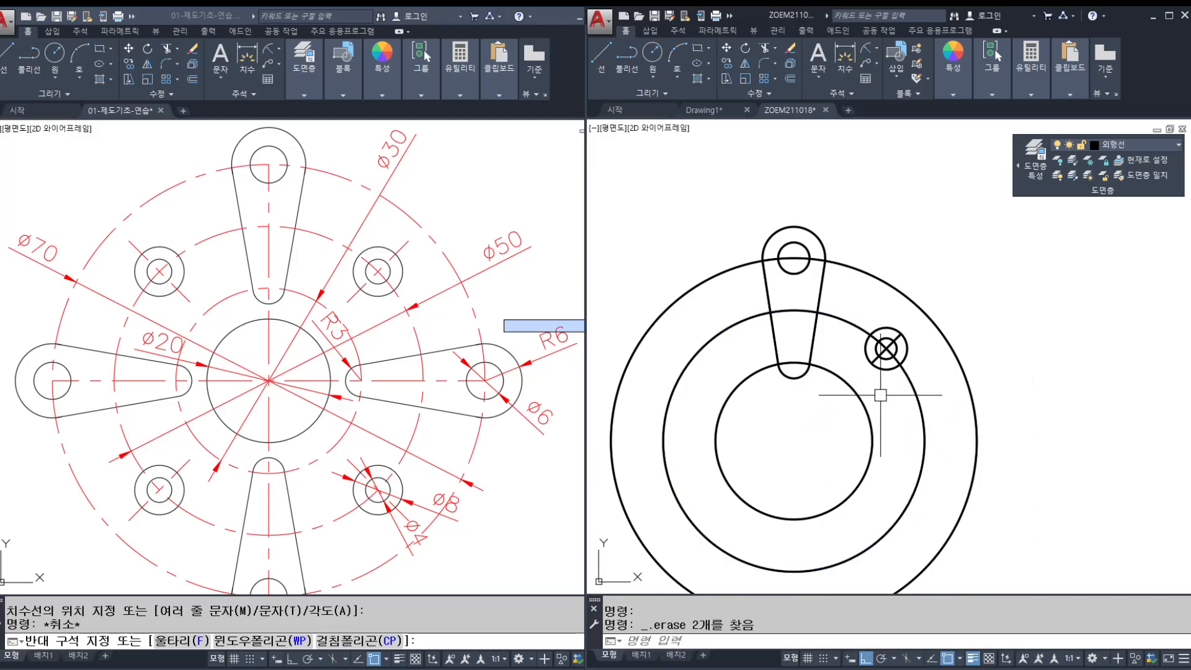
{"action": "key", "text": "Escape"}
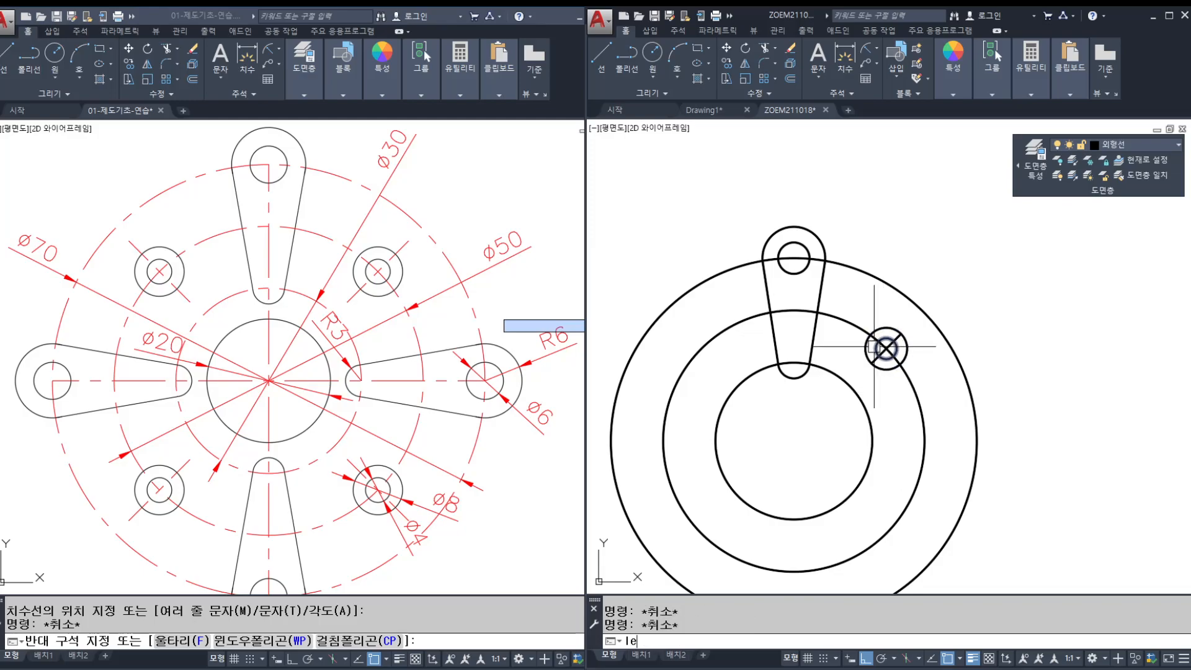
Step: Lengthen the diagonal line through the small hole by an increment of 5 at both ends
{"action": "key", "text": "Return"}
{"action": "key", "text": "Return"}
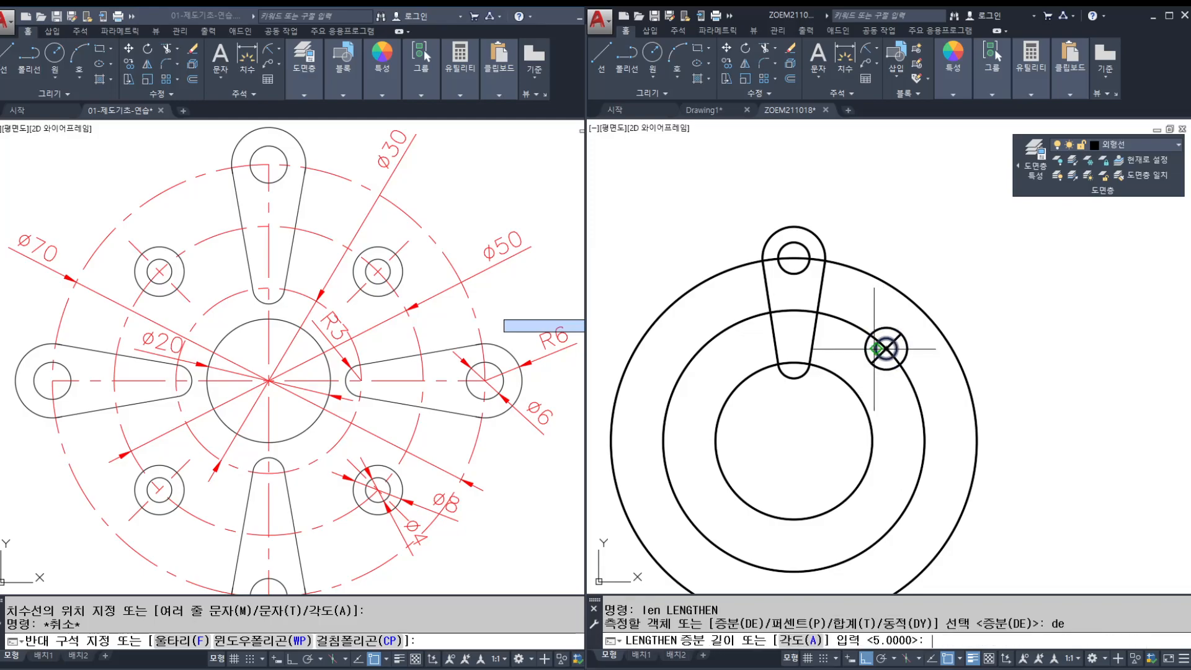
{"action": "key", "text": "Return"}
{"action": "left_click", "coordinate": [891, 345]}
{"action": "scroll", "coordinate": [891, 345], "scroll_direction": "up", "scroll_amount": 4}
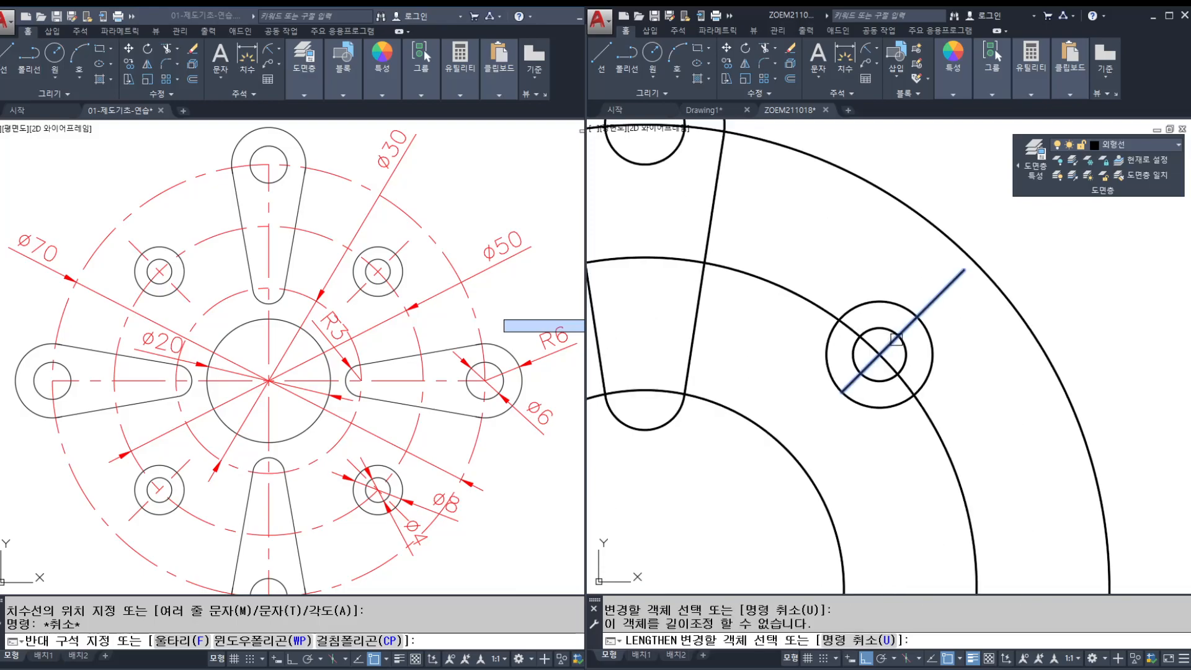
{"action": "left_click", "coordinate": [907, 329]}
{"action": "left_click", "coordinate": [851, 388]}
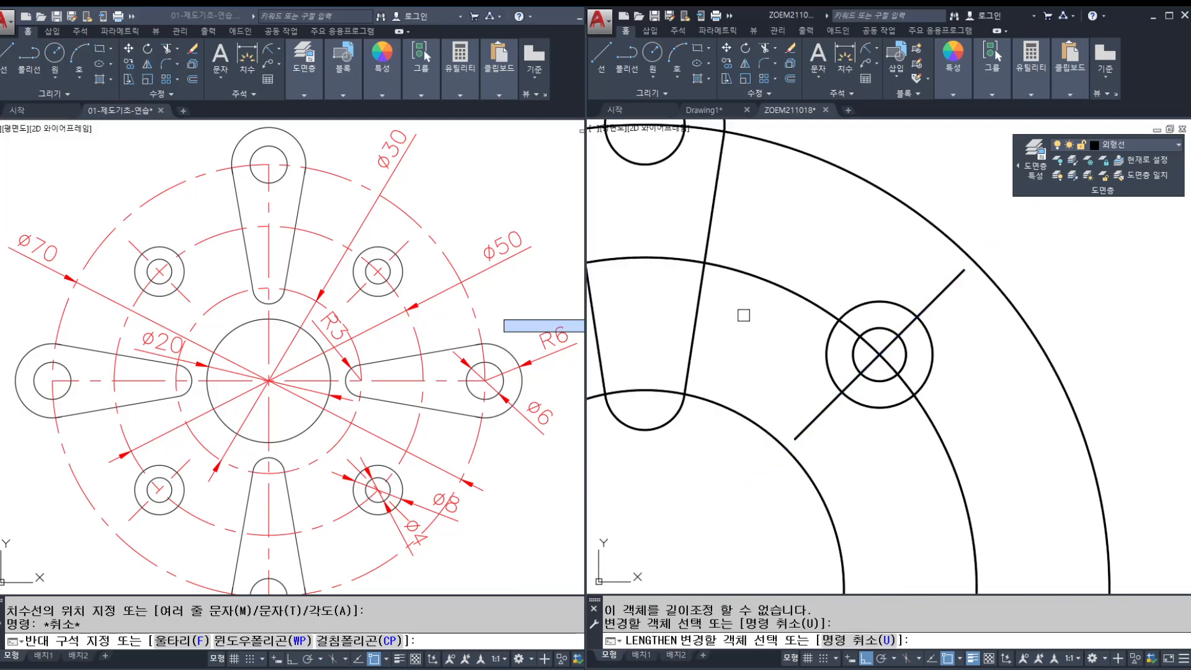
{"action": "scroll", "coordinate": [801, 423], "scroll_direction": "down", "scroll_amount": 2}
{"action": "middle_click_drag", "start_coordinate": [801, 423], "coordinate": [879, 408]}
{"action": "key", "text": "Escape"}
{"action": "middle_click_drag", "start_coordinate": [797, 482], "coordinate": [811, 459]}
{"action": "key", "text": "Escape"}
{"action": "key", "text": "Escape"}
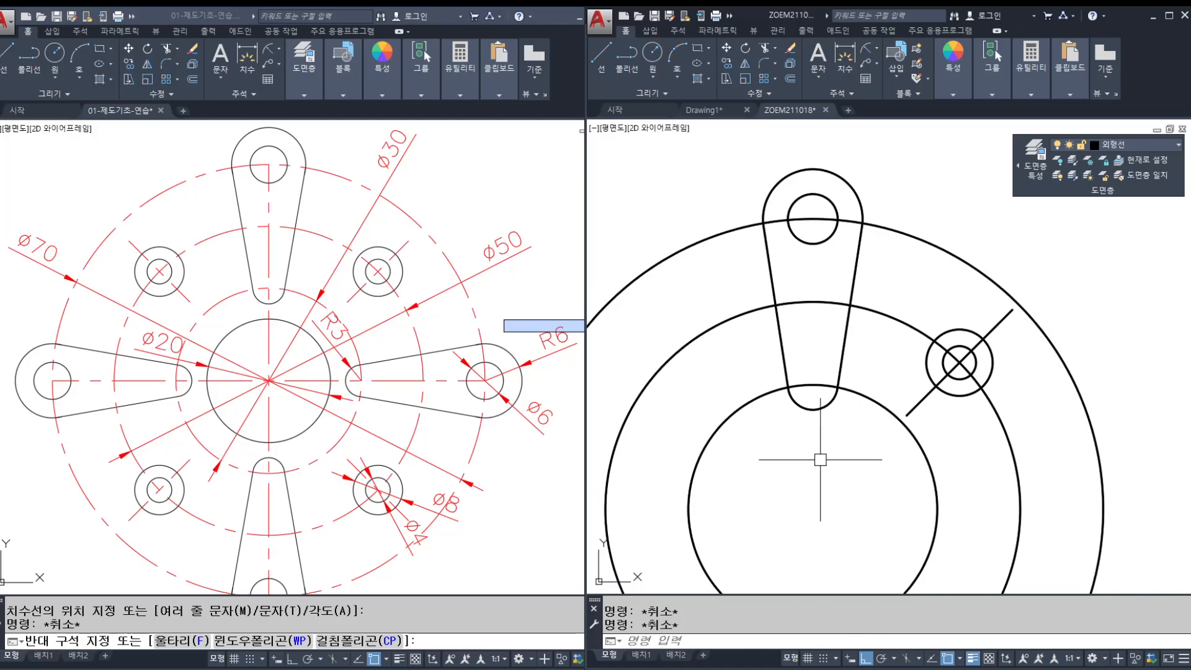
Step: Draw a vertical line from the centre of the arm's hole down to the common centre of the reference circles
{"action": "type", "text": "l"}
{"action": "key", "text": "Return"}
{"action": "scroll", "coordinate": [810, 457], "scroll_direction": "down", "scroll_amount": 2}
{"action": "left_click", "coordinate": [815, 307]}
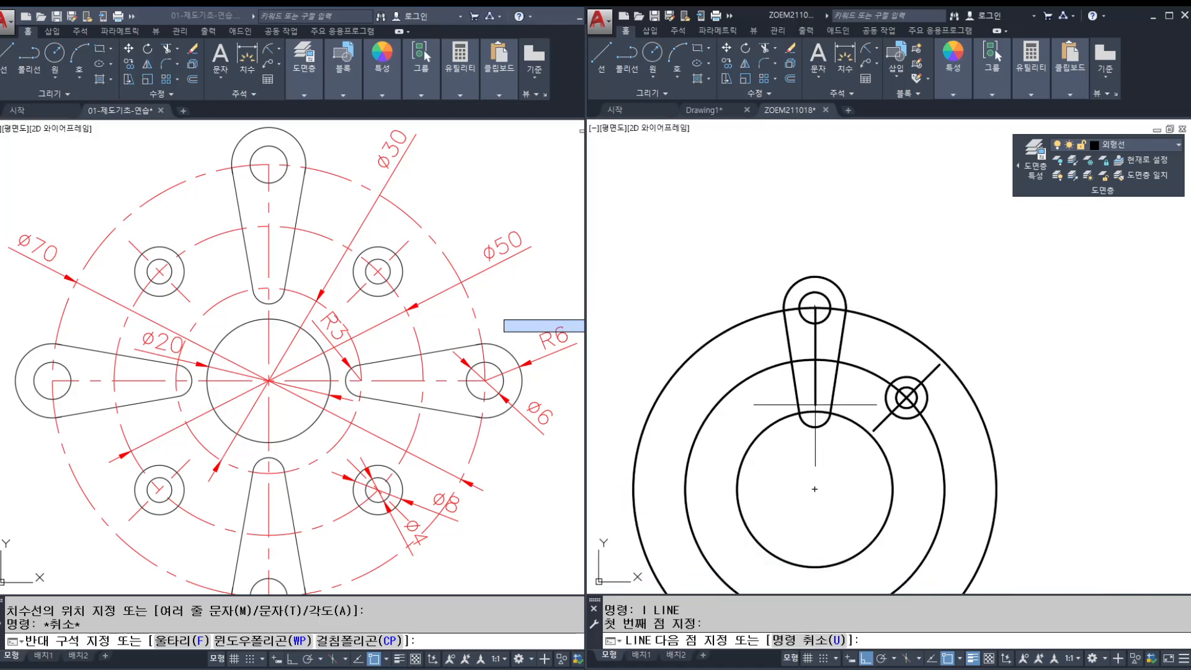
{"action": "left_click", "coordinate": [815, 495]}
{"action": "key", "text": "Return"}
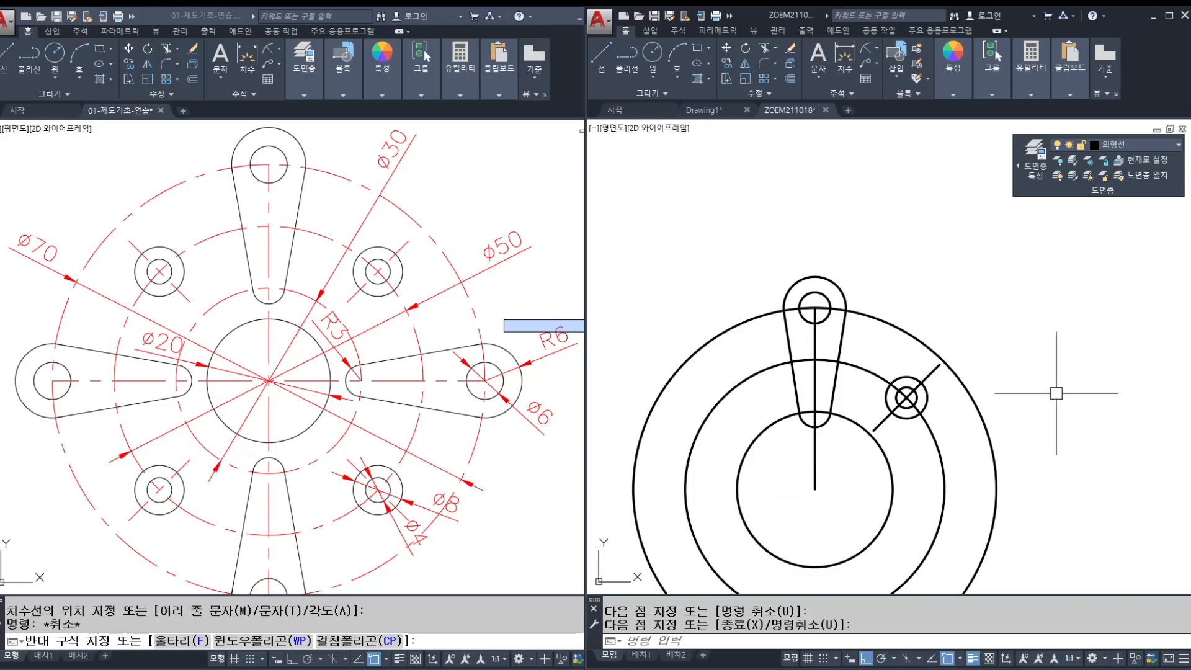
{"action": "key", "text": "Escape"}
{"action": "key", "text": "Escape"}
Step: Move the three reference circles, the arm's vertical line and the small hole's diagonal line to the red dash-dot centreline layer
{"action": "left_click", "coordinate": [1040, 448]}
{"action": "left_click", "coordinate": [858, 489]}
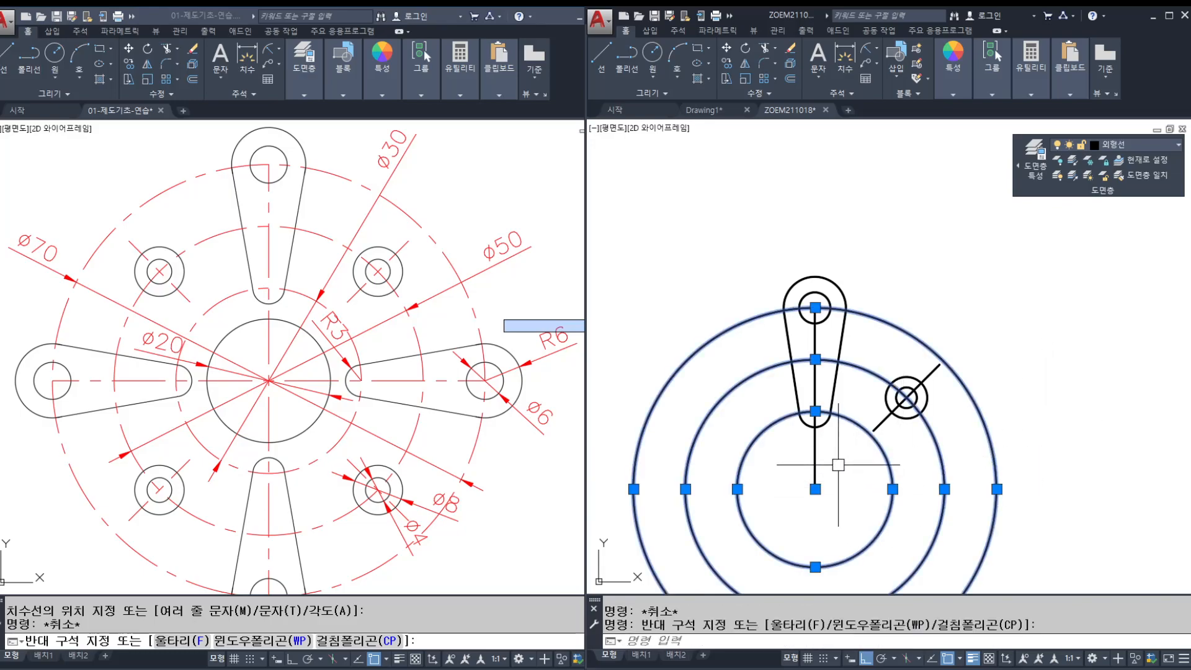
{"action": "left_click", "coordinate": [815, 446]}
{"action": "left_click", "coordinate": [874, 423]}
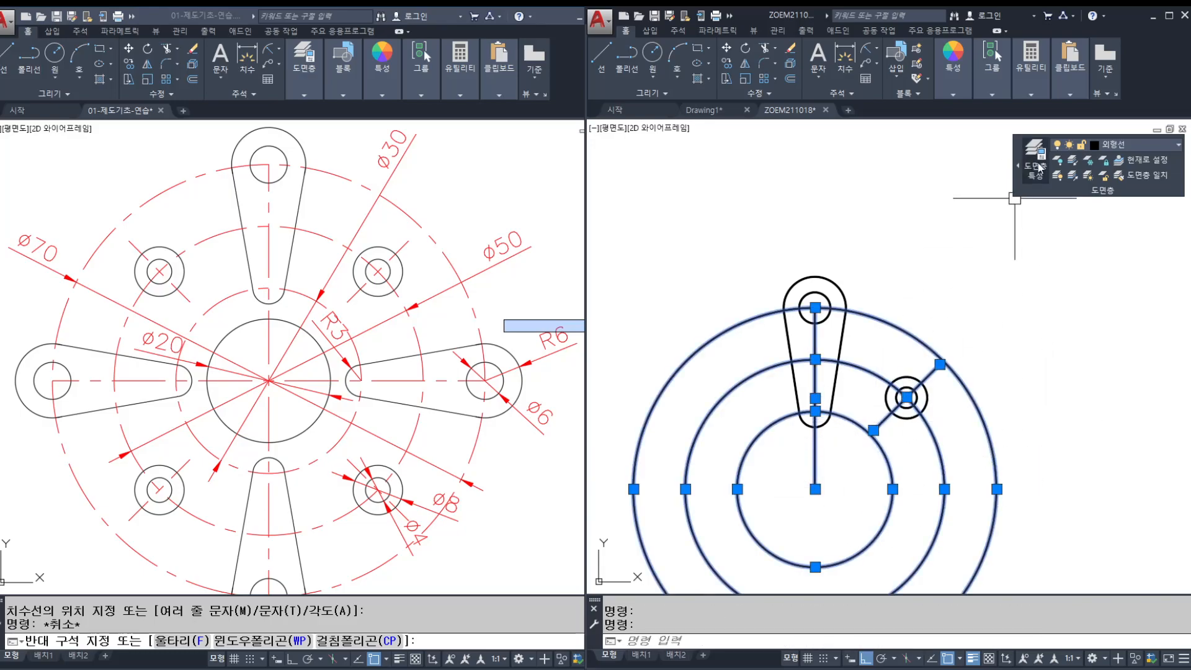
{"action": "left_click", "coordinate": [1135, 144]}
{"action": "left_click", "coordinate": [1119, 211]}
{"action": "key", "text": "Escape"}
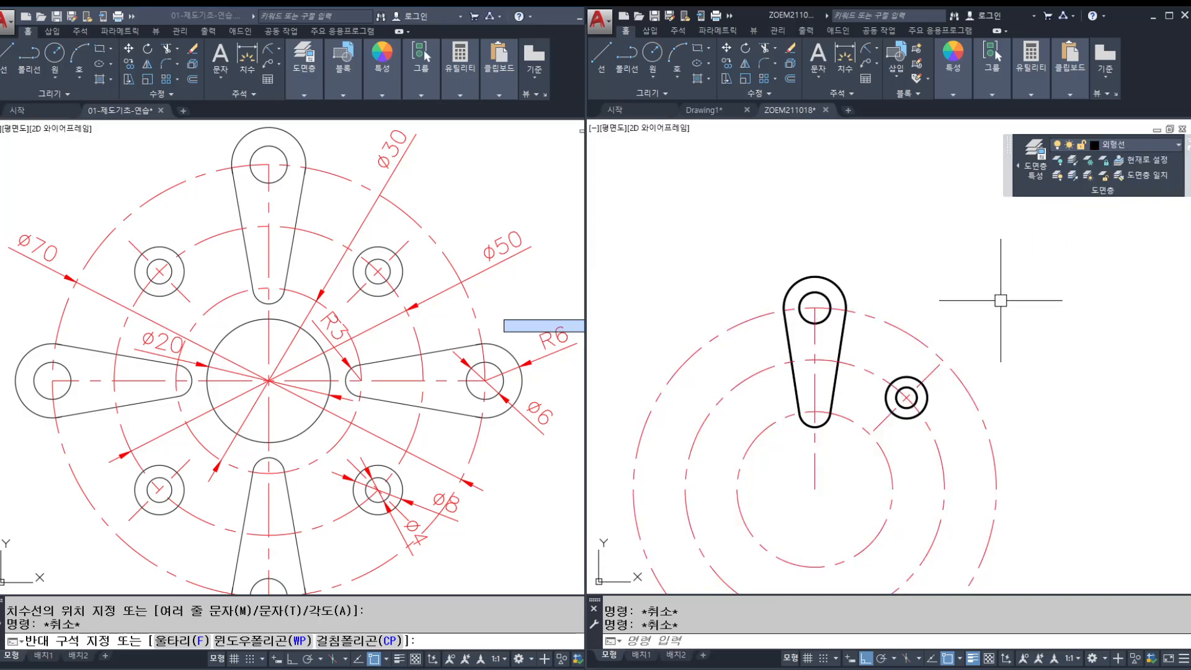
Step: Create a polar array of the arm, its hole, the small double-circle hole and their centrelines around the common centre
{"action": "middle_click_drag", "start_coordinate": [906, 397], "coordinate": [924, 362]}
{"action": "type", "text": "ar"}
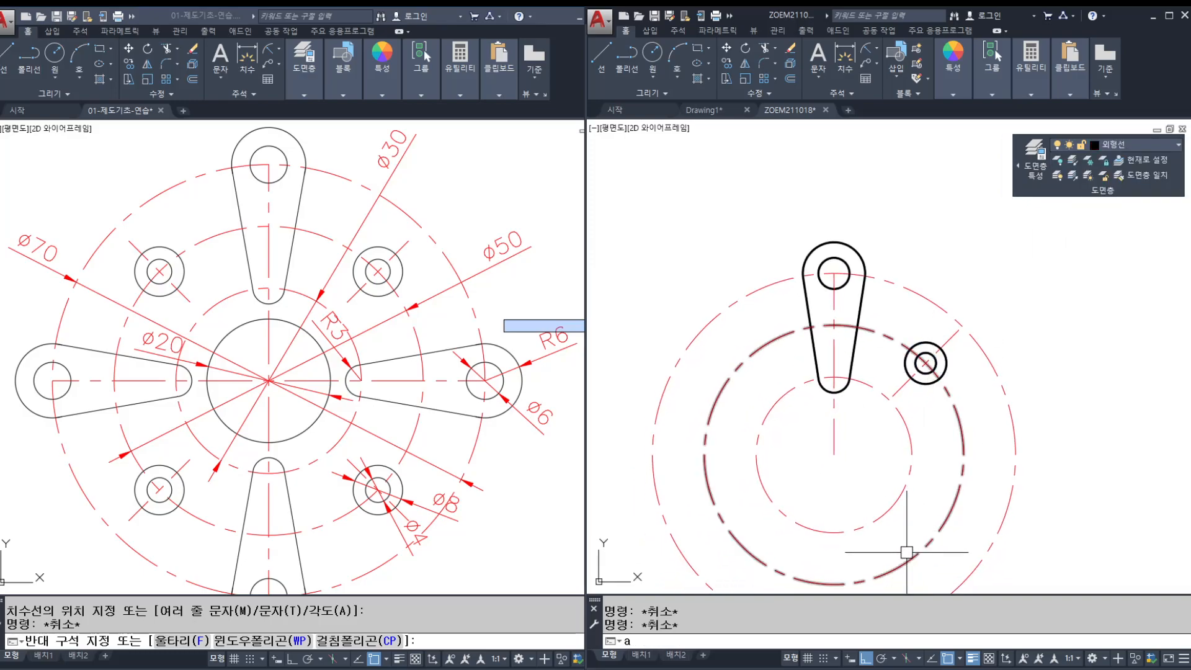
{"action": "key", "text": "Return"}
{"action": "left_click", "coordinate": [779, 202]}
{"action": "left_click", "coordinate": [892, 415]}
{"action": "left_click", "coordinate": [888, 258]}
{"action": "left_click", "coordinate": [1018, 417]}
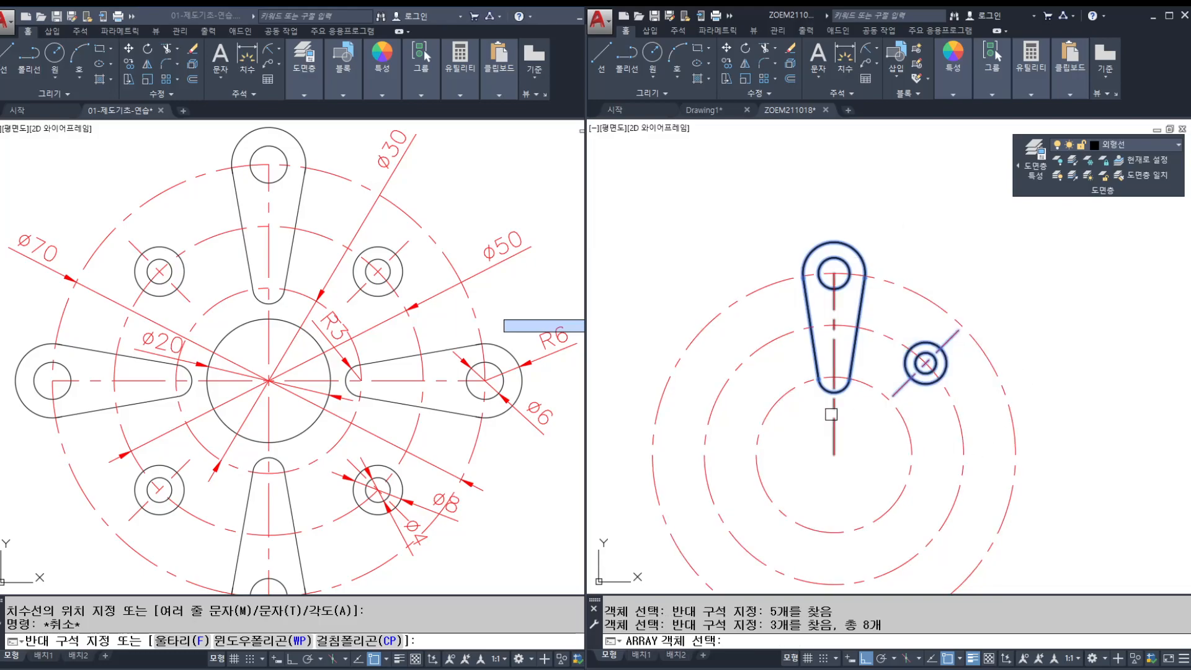
{"action": "left_click", "coordinate": [835, 434]}
{"action": "key", "text": "Return"}
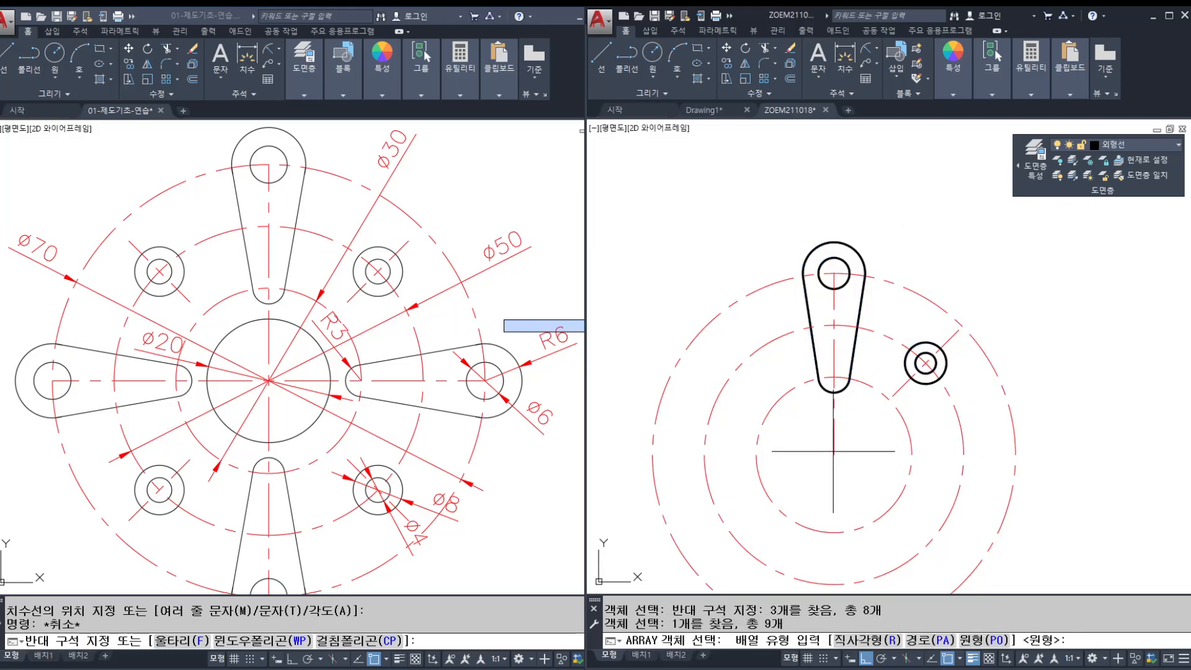
{"action": "type", "text": "po"}
{"action": "key", "text": "Return"}
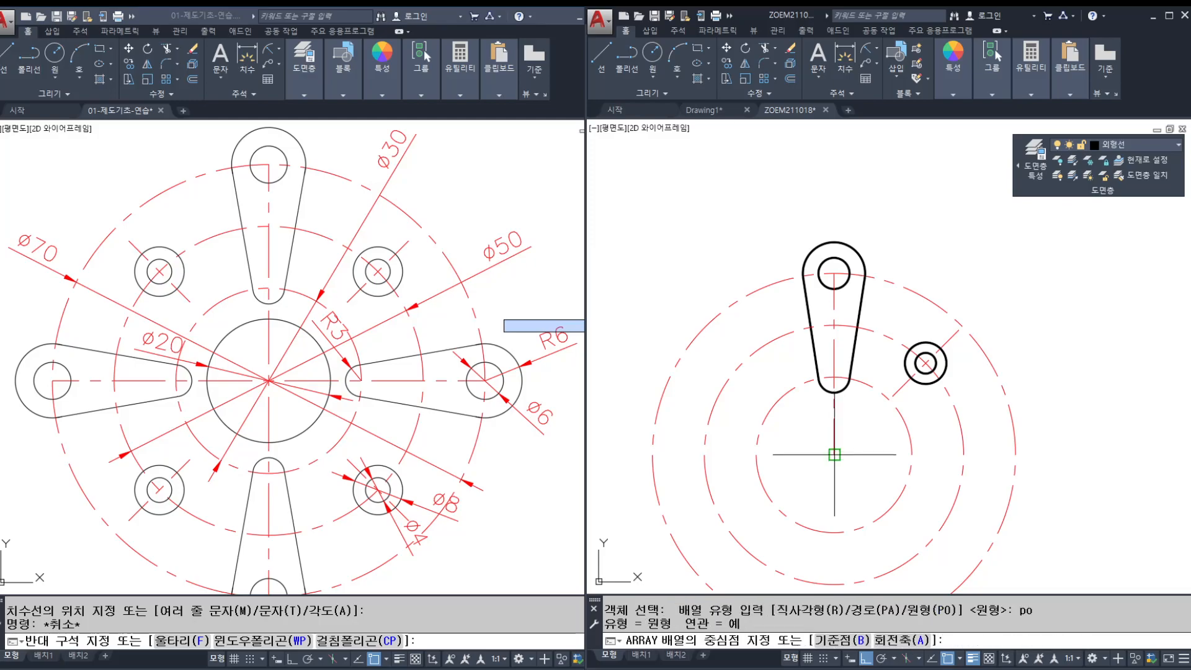
{"action": "left_click", "coordinate": [835, 454]}
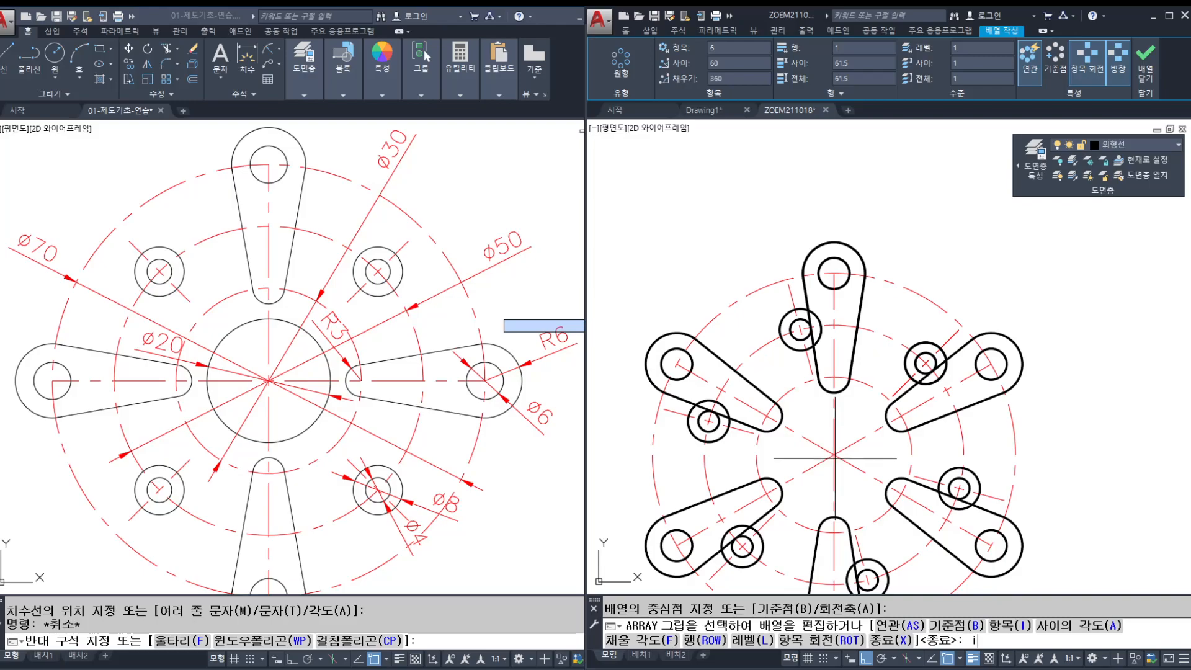
Step: Set the polar array to 4 items and finish it
{"action": "type", "text": "i"}
{"action": "key", "text": "Return"}
{"action": "type", "text": "4"}
{"action": "key", "text": "Return"}
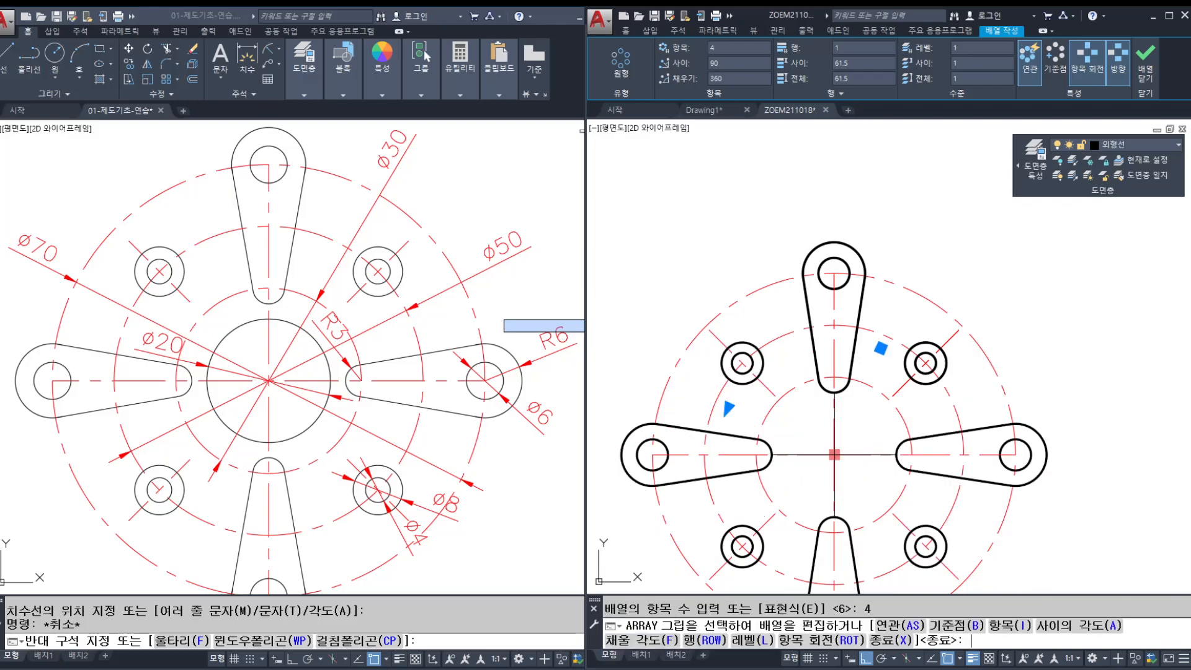
{"action": "middle_click_drag", "start_coordinate": [861, 416], "coordinate": [873, 328]}
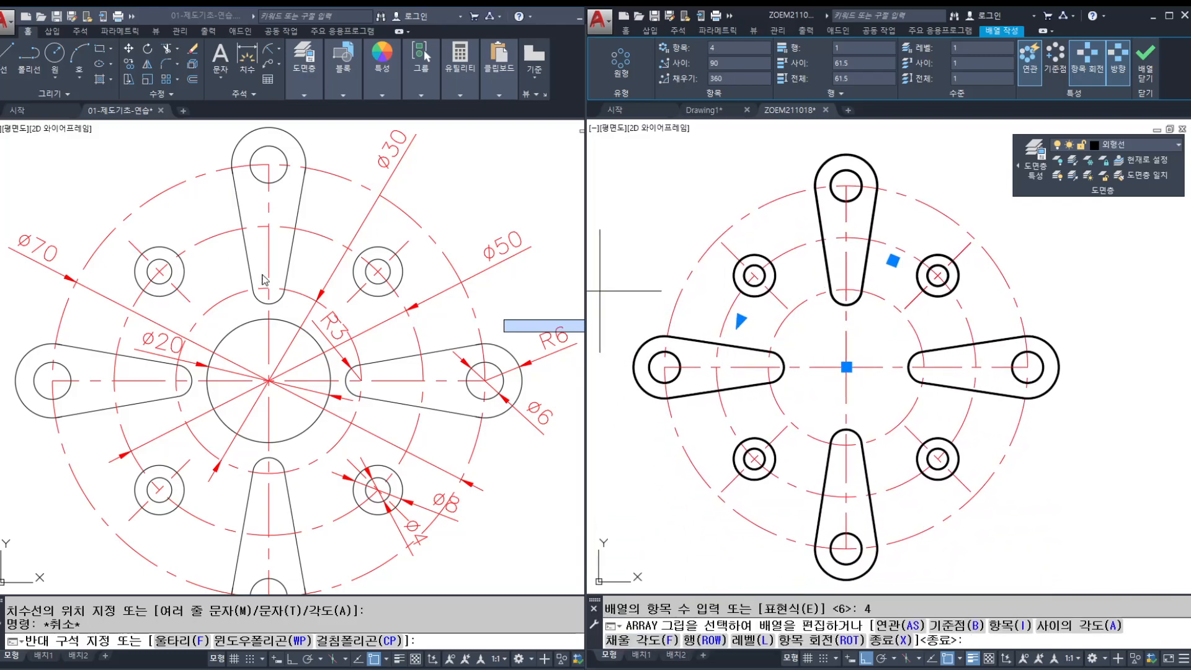
{"action": "mouse_move", "coordinate": [302, 272]}
{"action": "left_mouse_down"}
{"action": "mouse_move", "coordinate": [260, 118]}
{"action": "mouse_move", "coordinate": [259, 305]}
{"action": "left_mouse_up"}
{"action": "left_click_drag", "start_coordinate": [391, 306], "coordinate": [407, 268]}
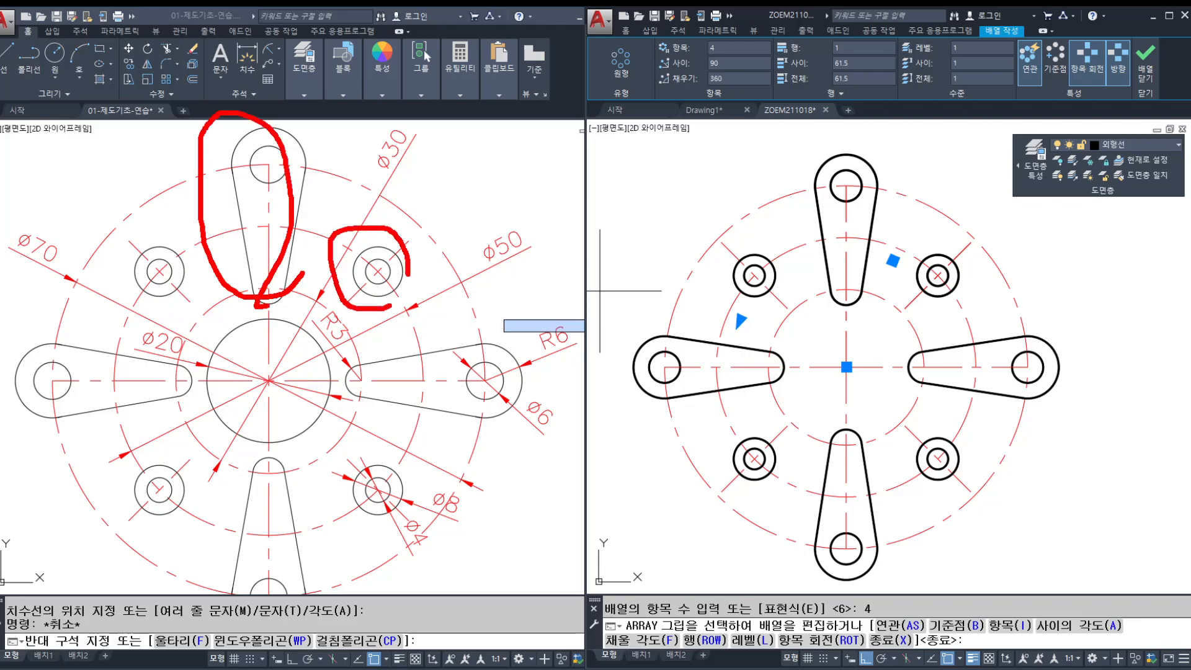
{"action": "mouse_move", "coordinate": [801, 143]}
{"action": "left_mouse_down"}
{"action": "mouse_move", "coordinate": [978, 323]}
{"action": "mouse_move", "coordinate": [934, 160]}
{"action": "mouse_move", "coordinate": [773, 131]}
{"action": "left_mouse_up"}
{"action": "mouse_move", "coordinate": [844, 248]}
{"action": "left_mouse_down"}
{"action": "mouse_move", "coordinate": [736, 424]}
{"action": "mouse_move", "coordinate": [952, 395]}
{"action": "left_mouse_up"}
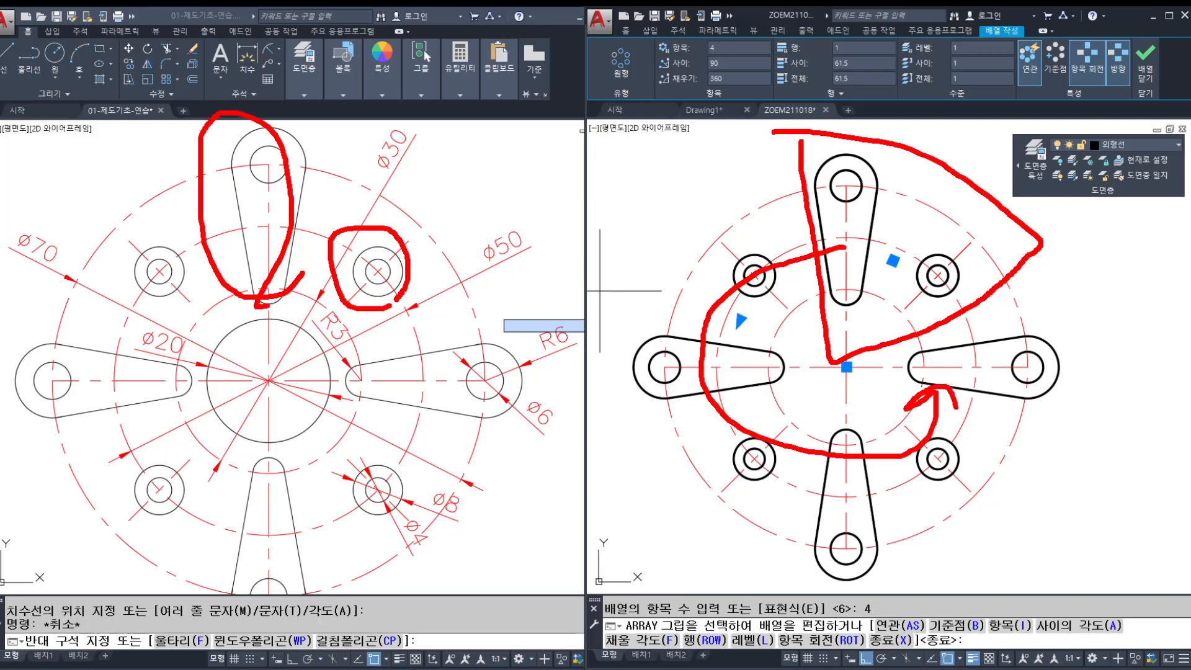
{"action": "key", "text": "Escape"}
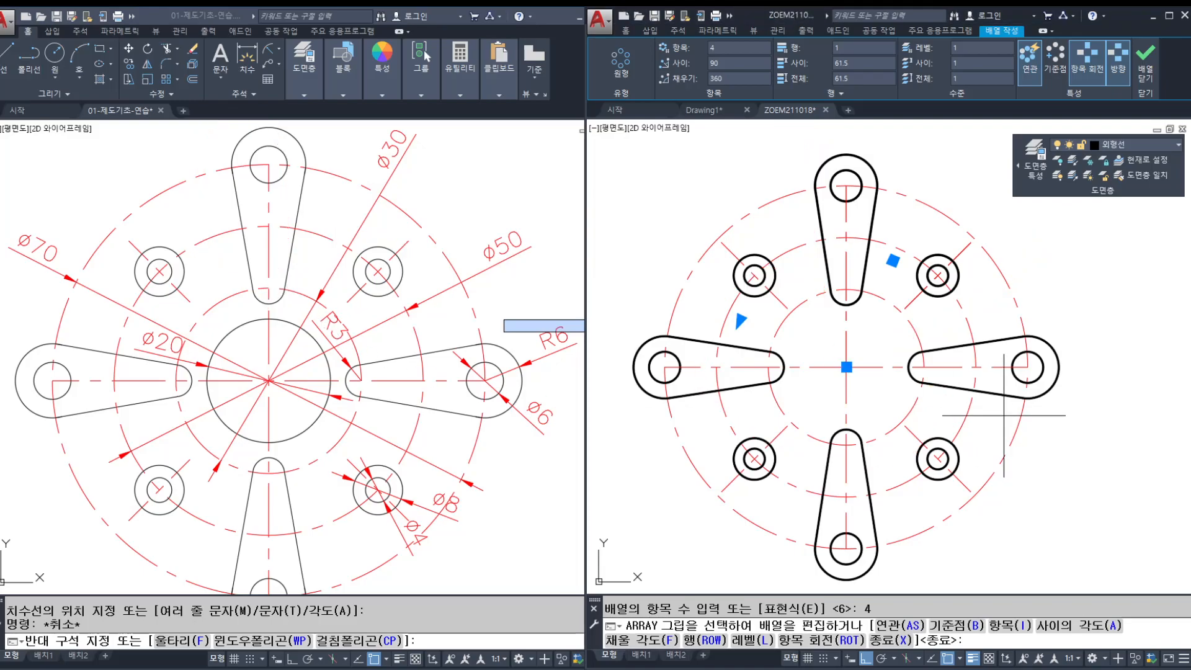
{"action": "key", "text": "Escape"}
{"action": "left_click", "coordinate": [356, 424]}
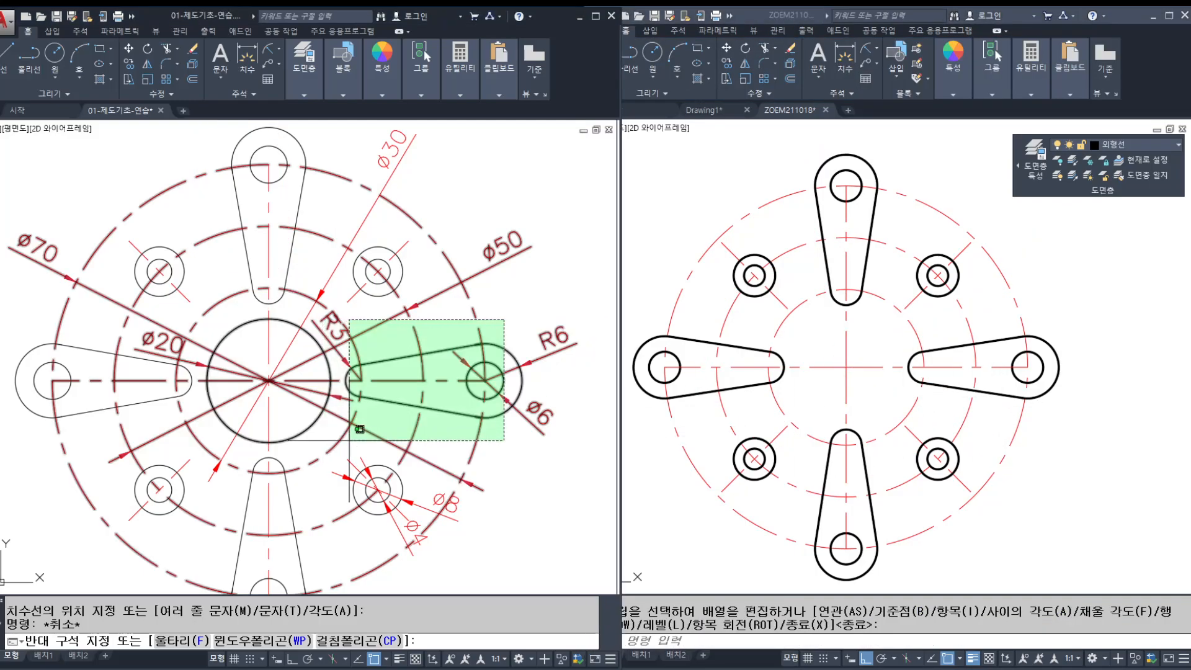
{"action": "key", "text": "Escape"}
{"action": "key", "text": "Escape"}
{"action": "type", "text": "c"}
{"action": "left_click", "coordinate": [857, 380]}
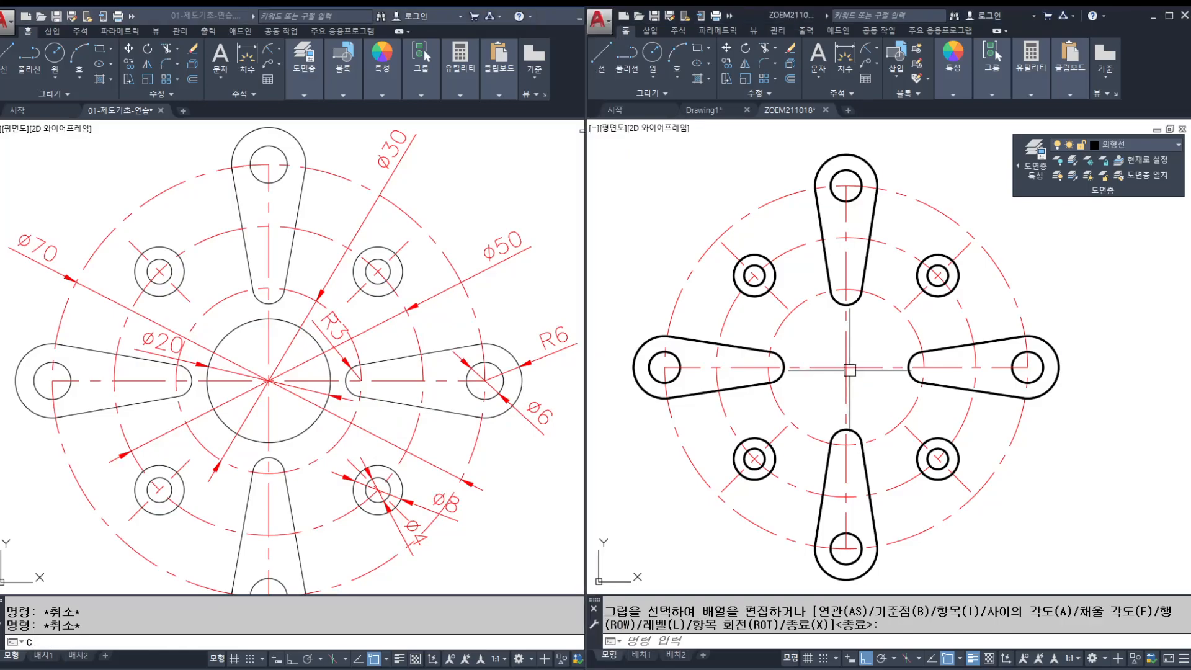
Step: Draw a circle of diameter 20 at the common centre of the arrayed arms
{"action": "key", "text": "Escape"}
{"action": "type", "text": "c"}
{"action": "key", "text": "Return"}
{"action": "left_click", "coordinate": [846, 367]}
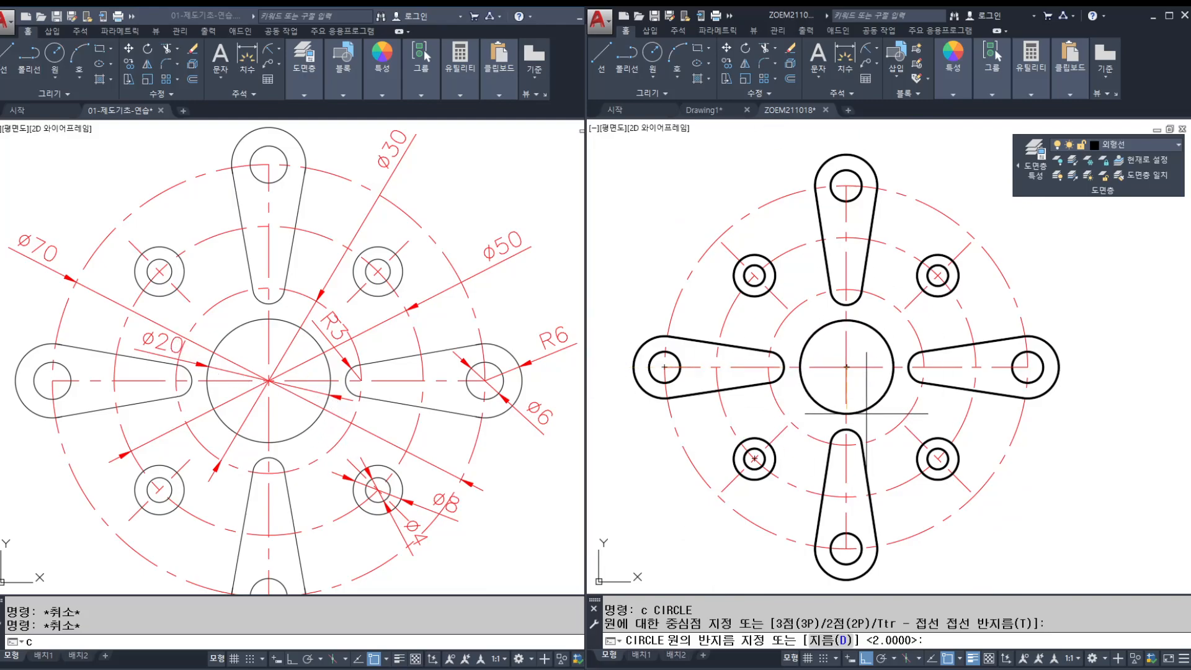
{"action": "type", "text": "d"}
{"action": "key", "text": "Return"}
{"action": "type", "text": "20"}
{"action": "key", "text": "Return"}
{"action": "key", "text": "Escape"}
Step: Locate the toothed gear exercise in the reference drawing and find empty space below the finished parts in the working drawing
{"action": "scroll", "coordinate": [854, 398], "scroll_direction": "down", "scroll_amount": 2}
{"action": "middle_click_drag", "start_coordinate": [854, 398], "coordinate": [853, 387]}
{"action": "left_click", "coordinate": [215, 308]}
{"action": "scroll", "coordinate": [300, 302], "scroll_direction": "down", "scroll_amount": 2}
{"action": "mouse_move", "coordinate": [342, 332]}
{"action": "middle_mouse_down"}
{"action": "mouse_move", "coordinate": [378, 194]}
{"action": "mouse_move", "coordinate": [371, 452]}
{"action": "mouse_move", "coordinate": [389, 466]}
{"action": "middle_mouse_up"}
{"action": "scroll", "coordinate": [405, 370], "scroll_direction": "up", "scroll_amount": 2}
{"action": "left_click", "coordinate": [900, 469]}
{"action": "scroll", "coordinate": [901, 469], "scroll_direction": "down", "scroll_amount": 2}
{"action": "middle_click_drag", "start_coordinate": [901, 468], "coordinate": [986, 325]}
{"action": "middle_click_drag", "start_coordinate": [827, 426], "coordinate": [881, 271]}
{"action": "middle_click_drag", "start_coordinate": [819, 333], "coordinate": [829, 309]}
{"action": "left_click", "coordinate": [265, 438]}
{"action": "scroll", "coordinate": [265, 438], "scroll_direction": "down", "scroll_amount": 1}
{"action": "middle_click_drag", "start_coordinate": [261, 450], "coordinate": [425, 273]}
{"action": "middle_click_drag", "start_coordinate": [227, 443], "coordinate": [308, 322]}
{"action": "middle_click_drag", "start_coordinate": [287, 405], "coordinate": [236, 382]}
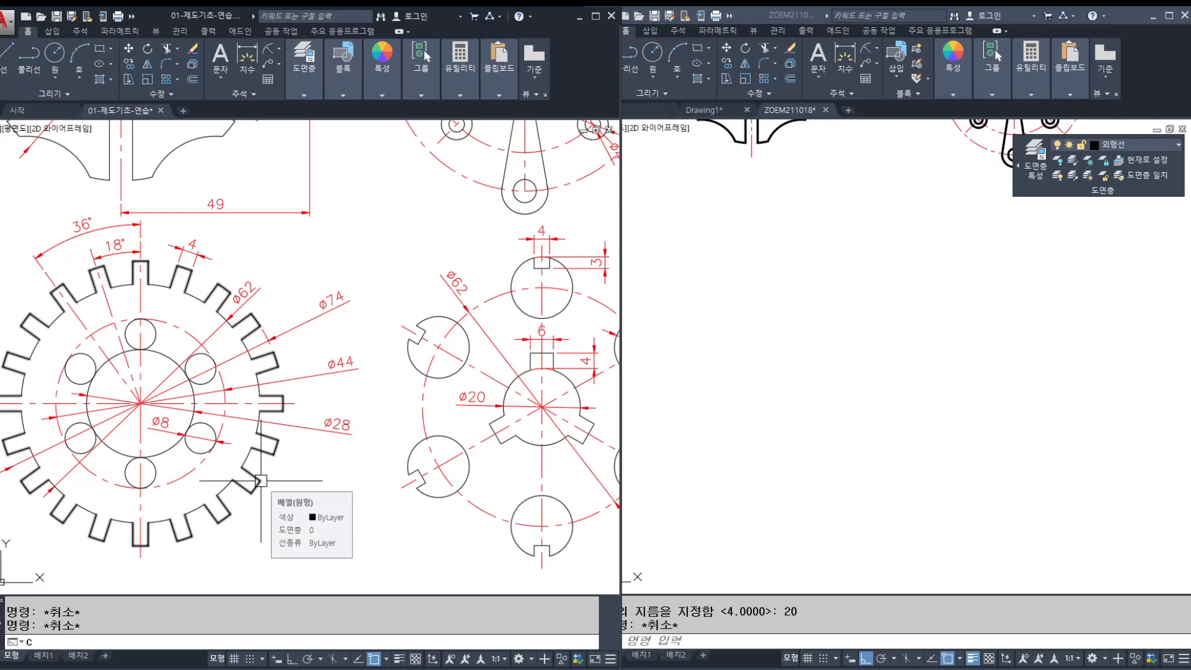
{"action": "middle_click_drag", "start_coordinate": [228, 422], "coordinate": [327, 426]}
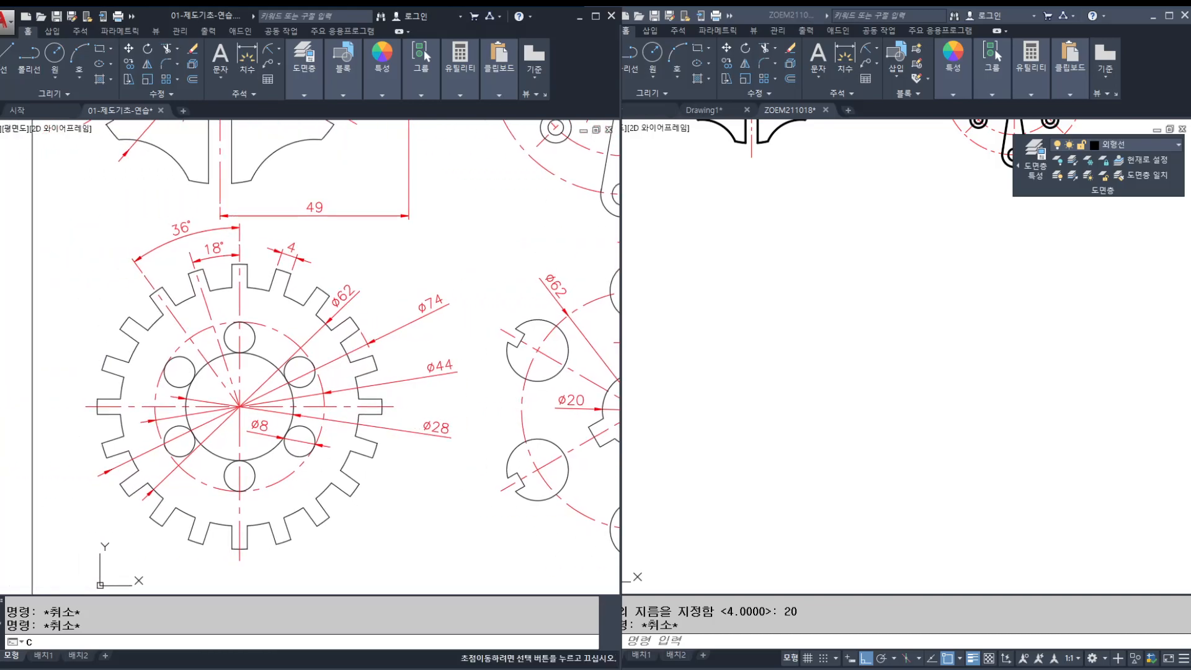
{"action": "mouse_move", "coordinate": [291, 462]}
{"action": "middle_mouse_down"}
{"action": "mouse_move", "coordinate": [320, 487]}
{"action": "mouse_move", "coordinate": [432, 480]}
{"action": "middle_mouse_up"}
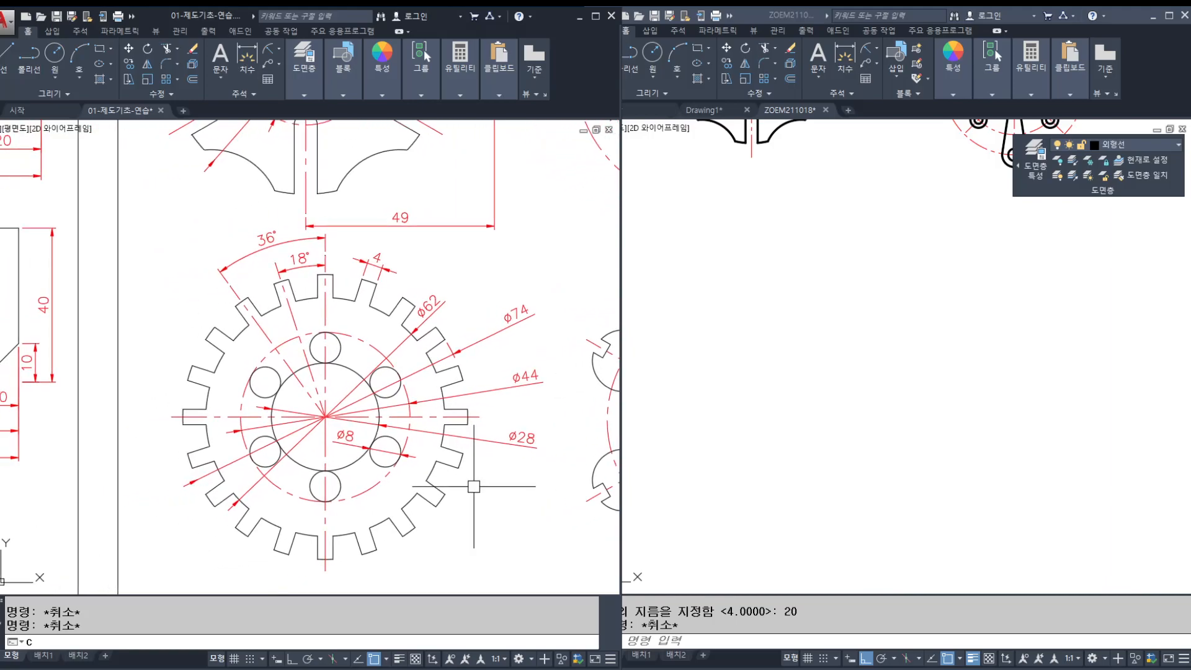
Step: Examine the gear's tooth shape and how the teeth repeat around the root circle
{"action": "scroll", "coordinate": [253, 327], "scroll_direction": "up", "scroll_amount": 4}
{"action": "middle_click_drag", "start_coordinate": [253, 327], "coordinate": [238, 424]}
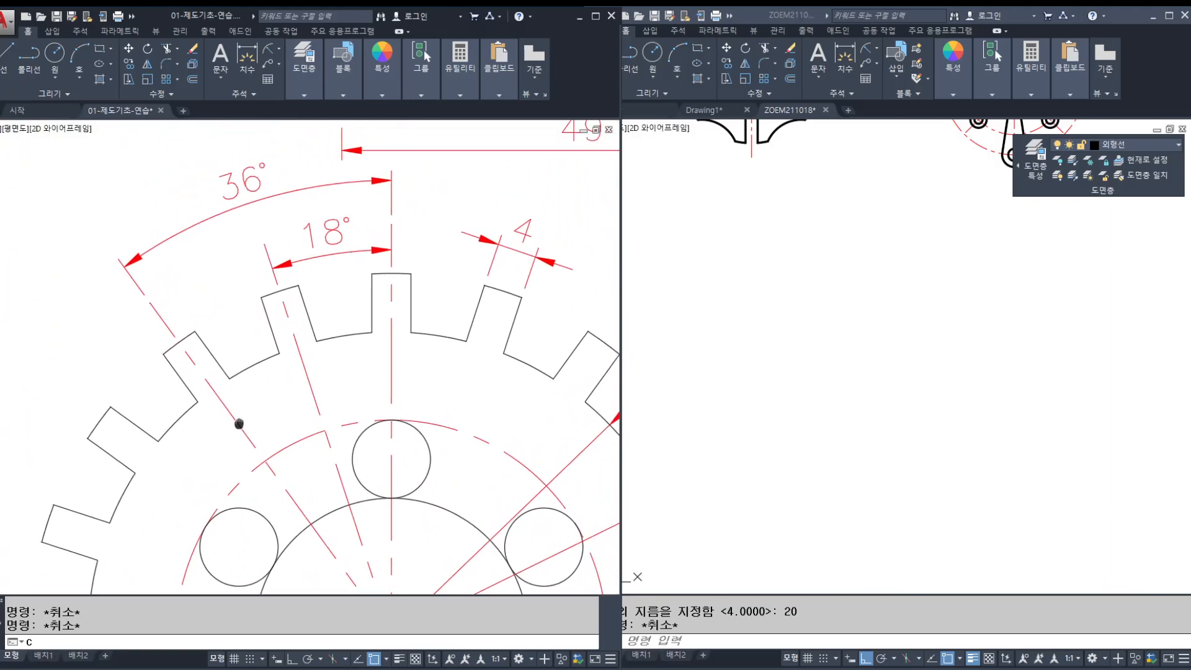
{"action": "scroll", "coordinate": [239, 424], "scroll_direction": "down", "scroll_amount": 2}
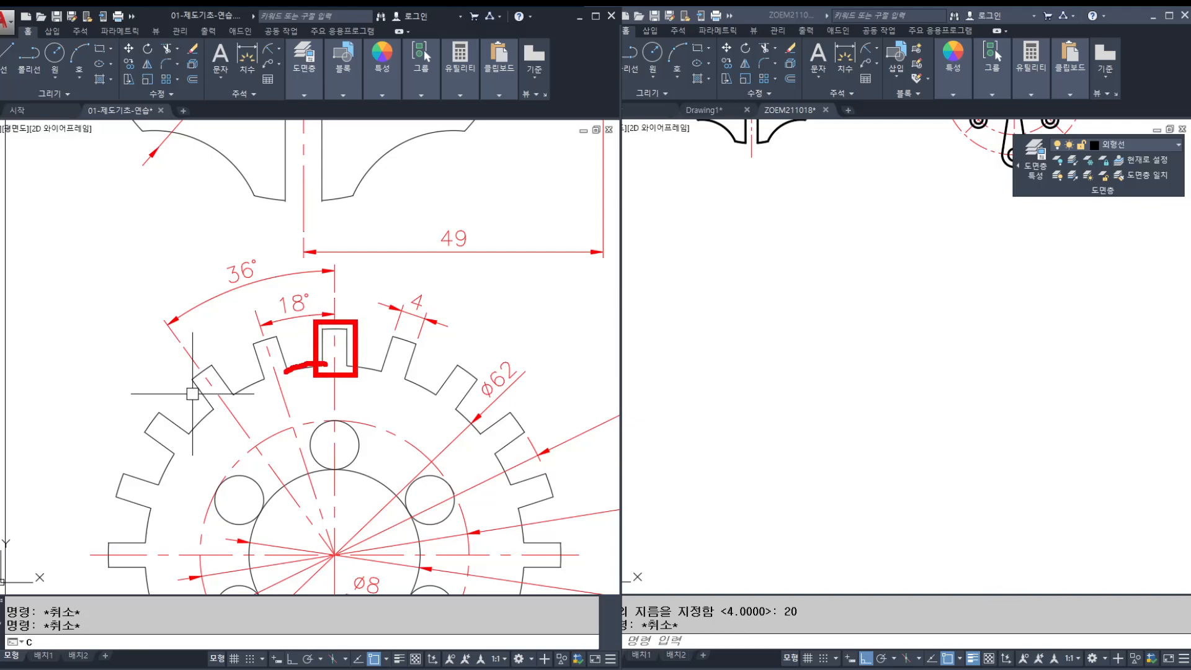
{"action": "middle_click_drag", "start_coordinate": [268, 470], "coordinate": [276, 348]}
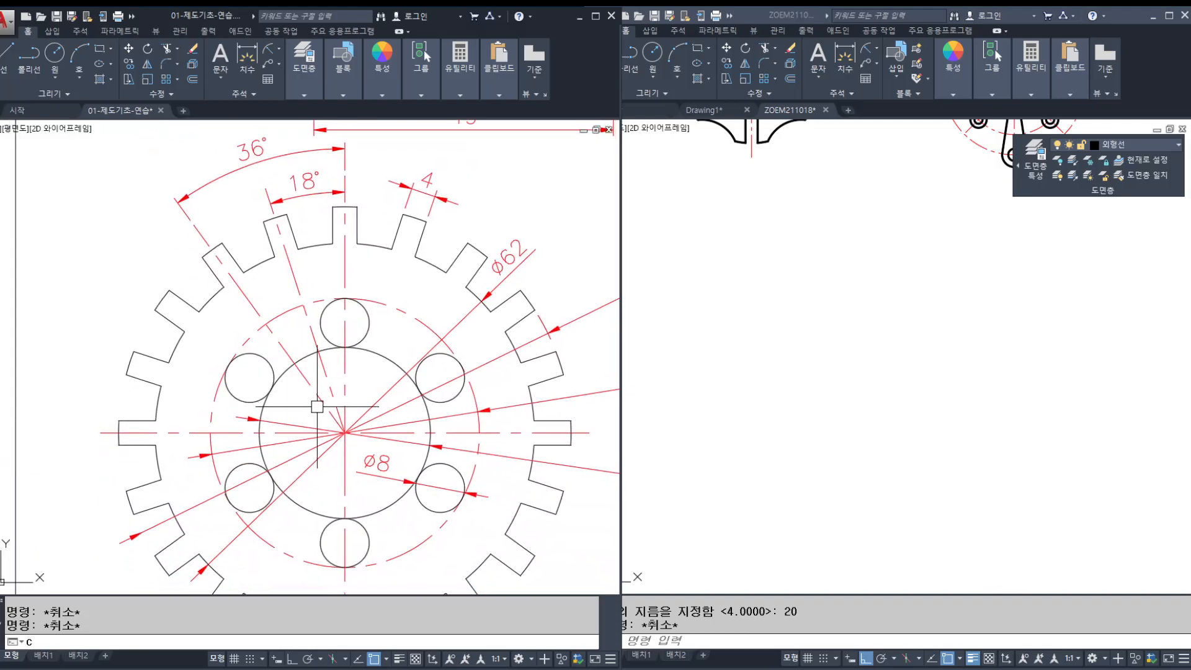
{"action": "mouse_move", "coordinate": [357, 245]}
{"action": "left_mouse_down"}
{"action": "mouse_move", "coordinate": [243, 263]}
{"action": "mouse_move", "coordinate": [140, 516]}
{"action": "mouse_move", "coordinate": [496, 502]}
{"action": "mouse_move", "coordinate": [405, 261]}
{"action": "left_mouse_up"}
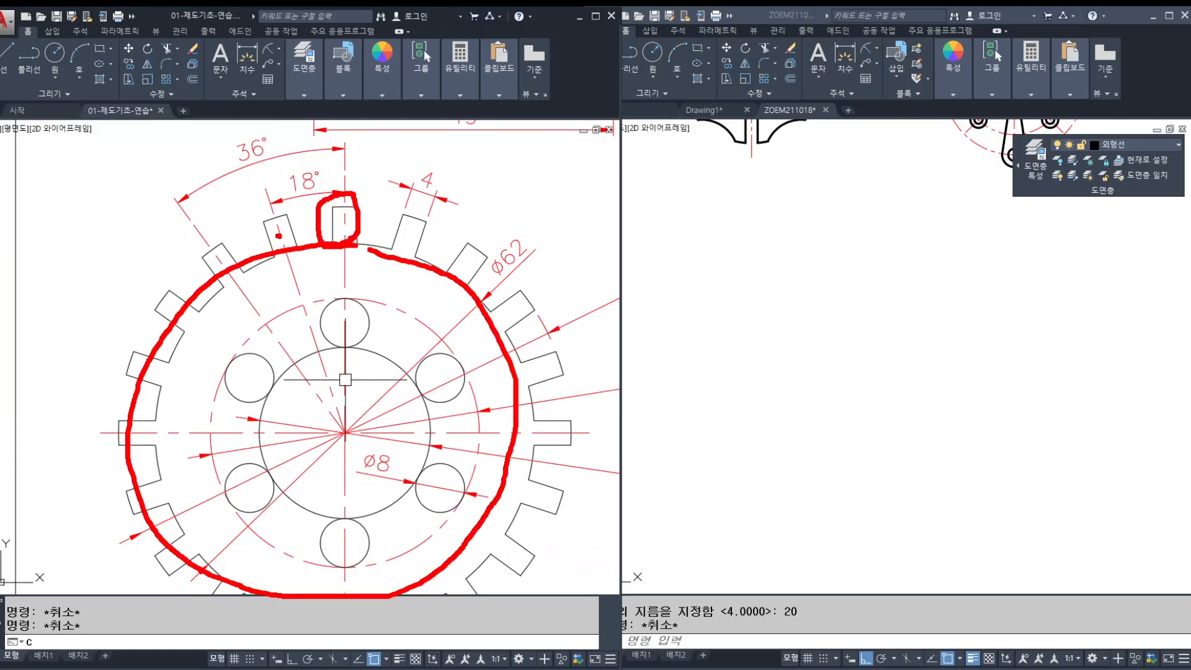
{"action": "key", "text": "Escape"}
{"action": "key", "text": "ctrl+2"}
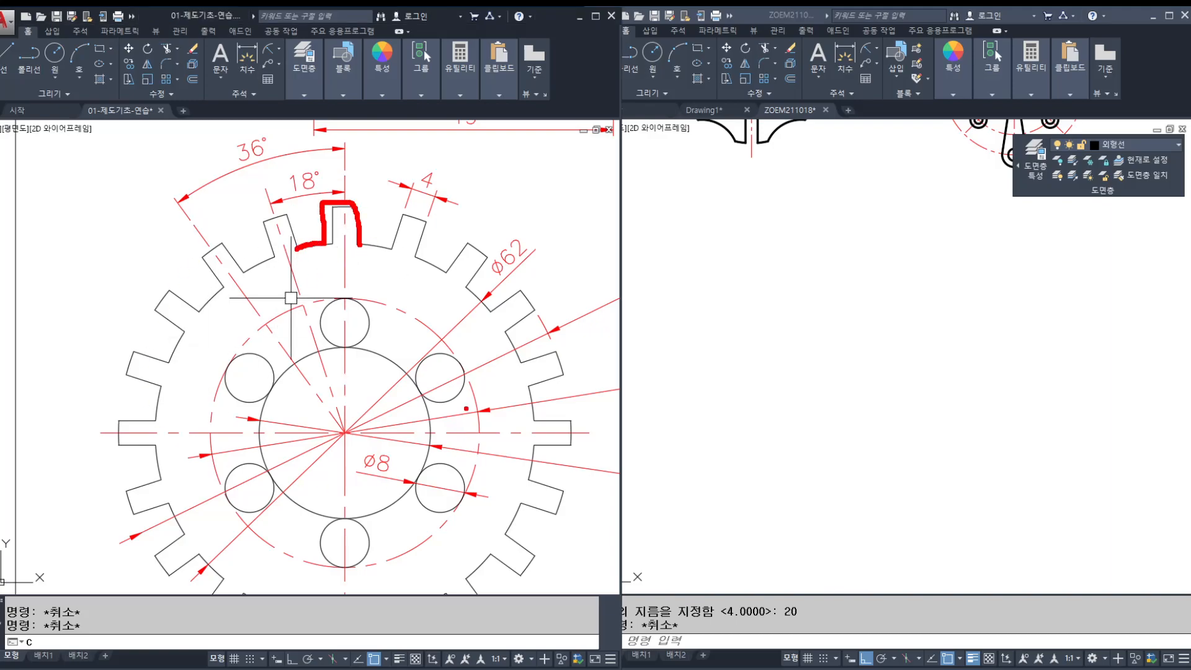
{"action": "key", "text": "Escape"}
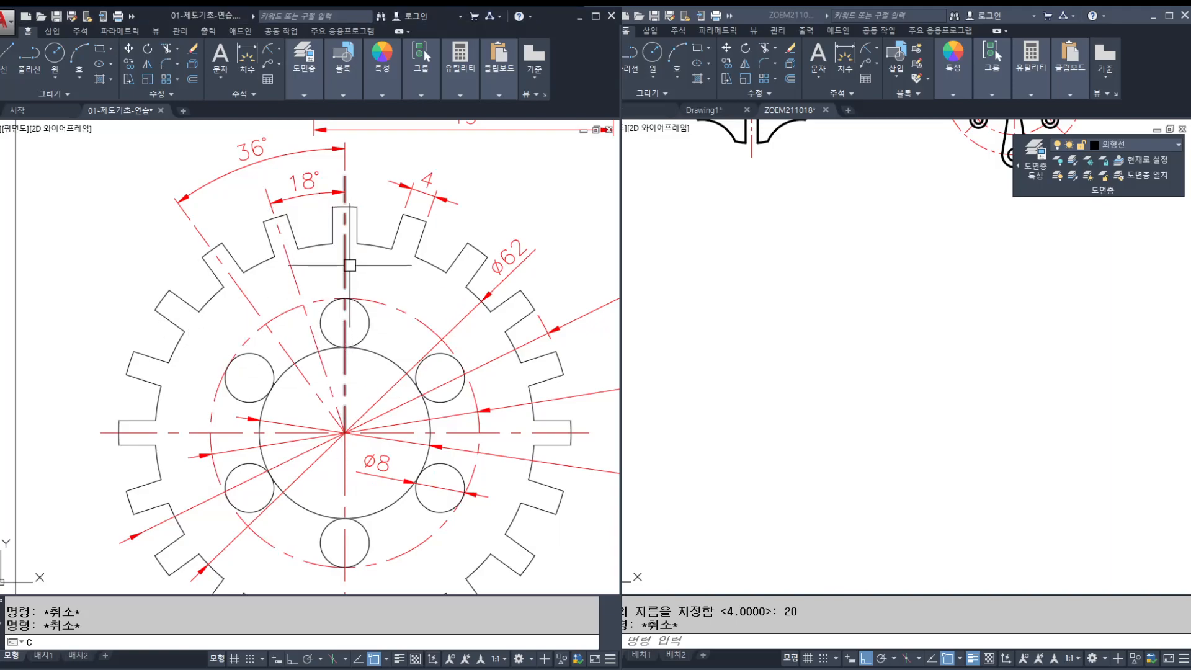
{"action": "left_click_drag", "start_coordinate": [314, 196], "coordinate": [367, 253]}
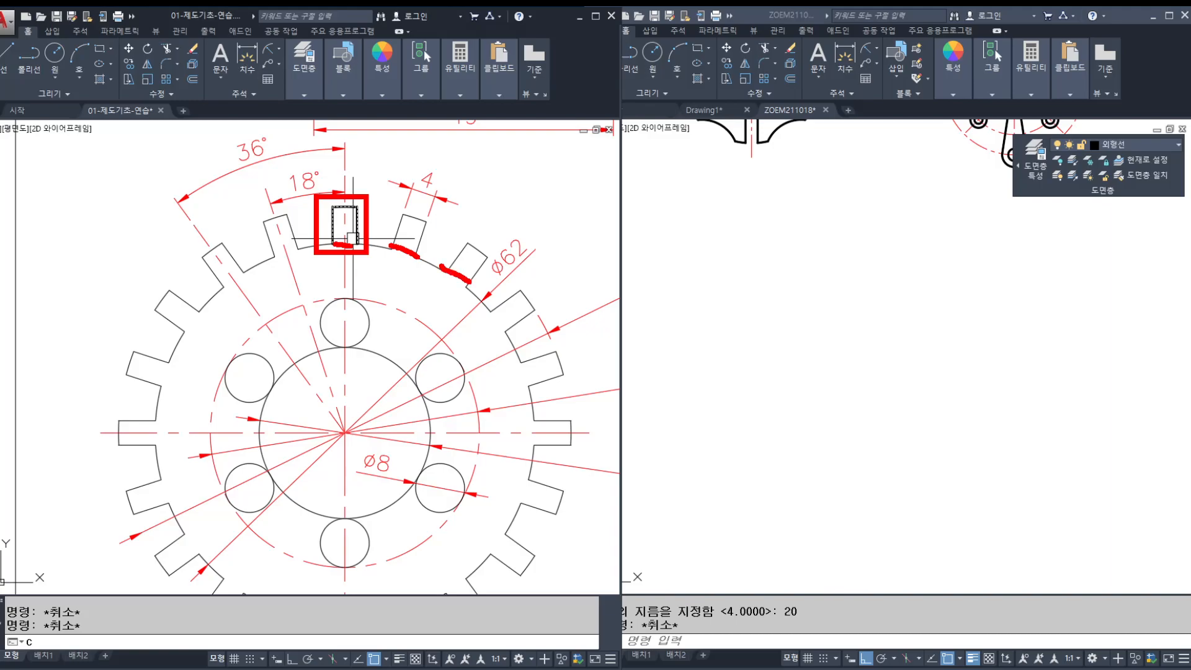
{"action": "key", "text": "Escape"}
{"action": "key", "text": "Escape"}
Step: Read the gear's angular and diameter dimensions to work out the number of teeth
{"action": "scroll", "coordinate": [534, 364], "scroll_direction": "down", "scroll_amount": 1}
{"action": "middle_click_drag", "start_coordinate": [534, 363], "coordinate": [444, 343]}
{"action": "scroll", "coordinate": [442, 350], "scroll_direction": "up", "scroll_amount": 1}
{"action": "left_click", "coordinate": [922, 386]}
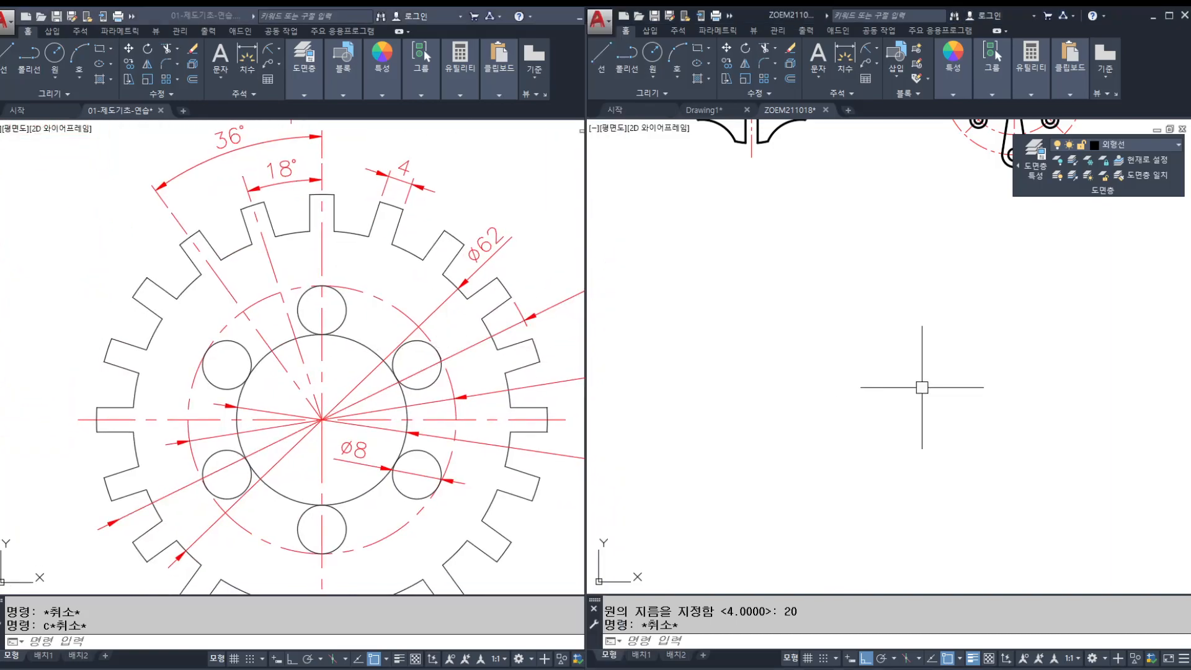
{"action": "left_click", "coordinate": [247, 366]}
{"action": "scroll", "coordinate": [246, 366], "scroll_direction": "down", "scroll_amount": 2}
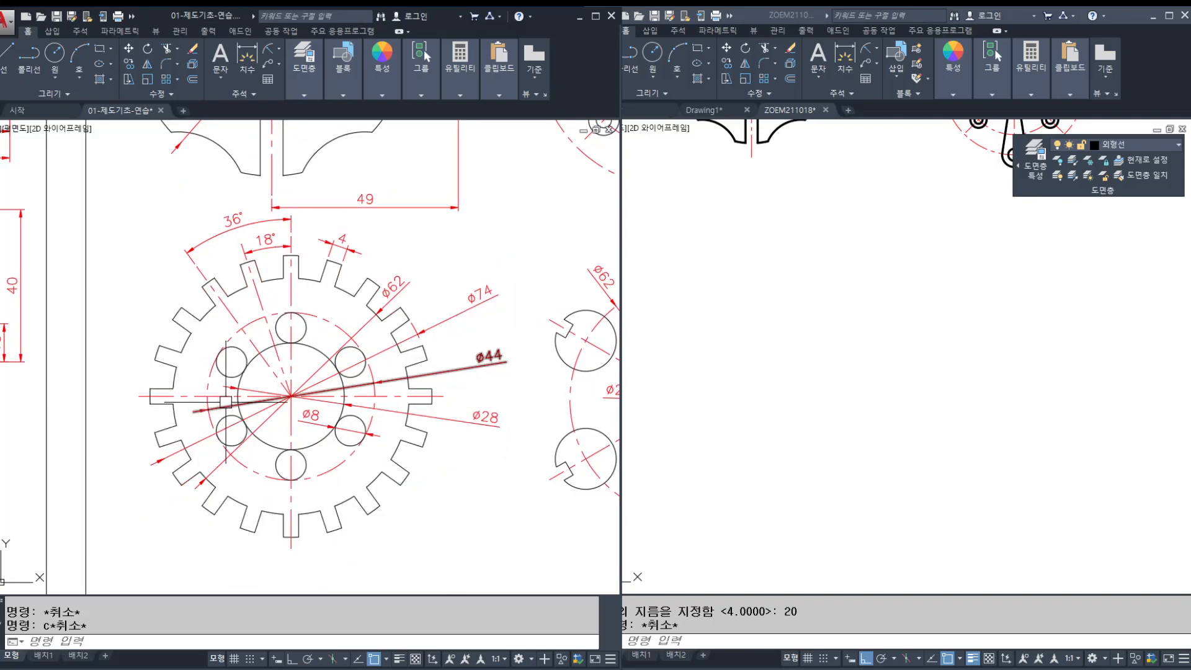
{"action": "scroll", "coordinate": [224, 402], "scroll_direction": "up", "scroll_amount": 2}
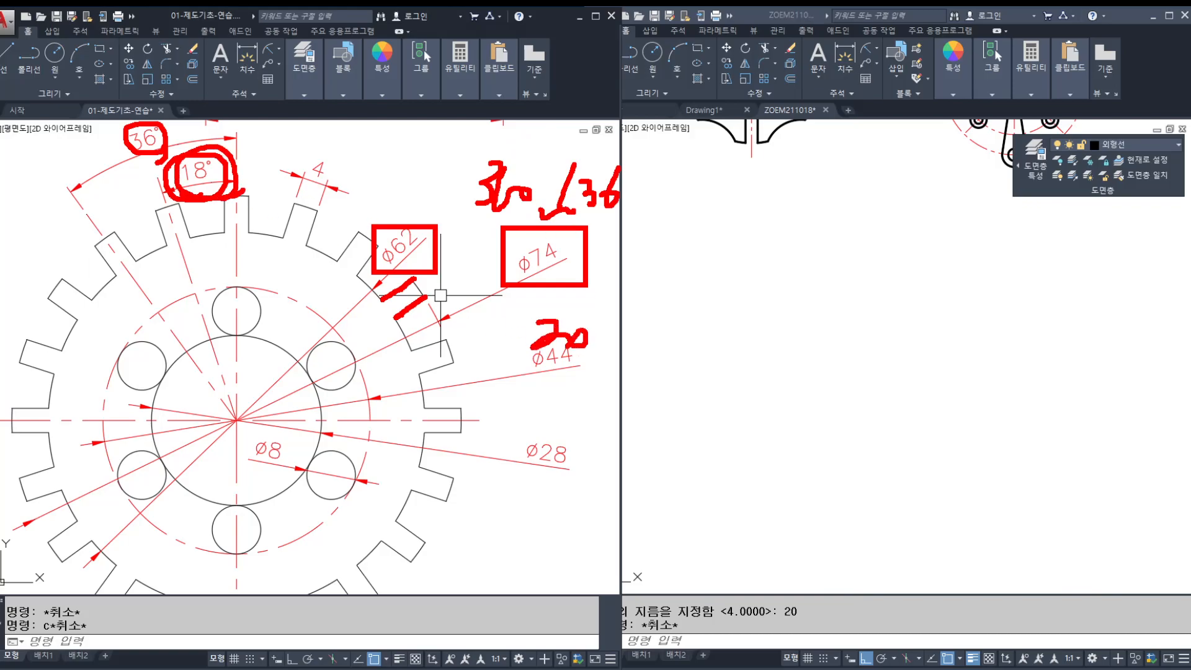
{"action": "key", "text": "Escape"}
{"action": "key", "text": "Escape"}
Step: Draw a circle of diameter 74 in the empty area below the finished parts as the gear's outer circle
{"action": "left_click", "coordinate": [745, 458]}
{"action": "middle_click_drag", "start_coordinate": [827, 391], "coordinate": [787, 382]}
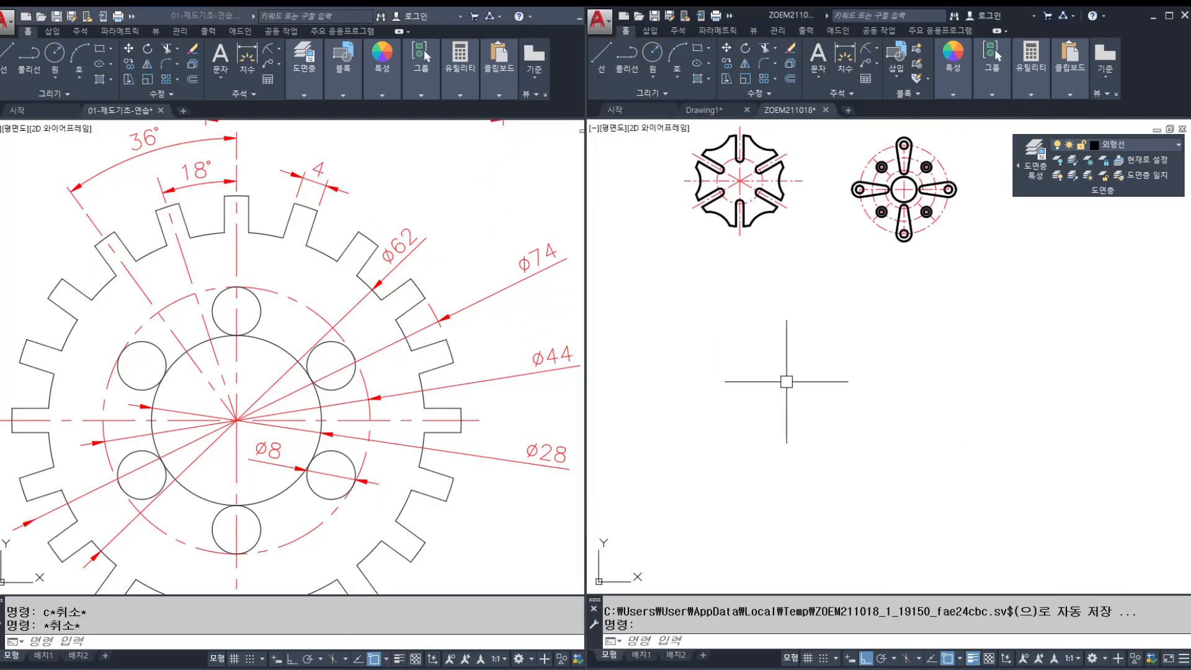
{"action": "key", "text": "Escape"}
{"action": "type", "text": "c"}
{"action": "key", "text": "Return"}
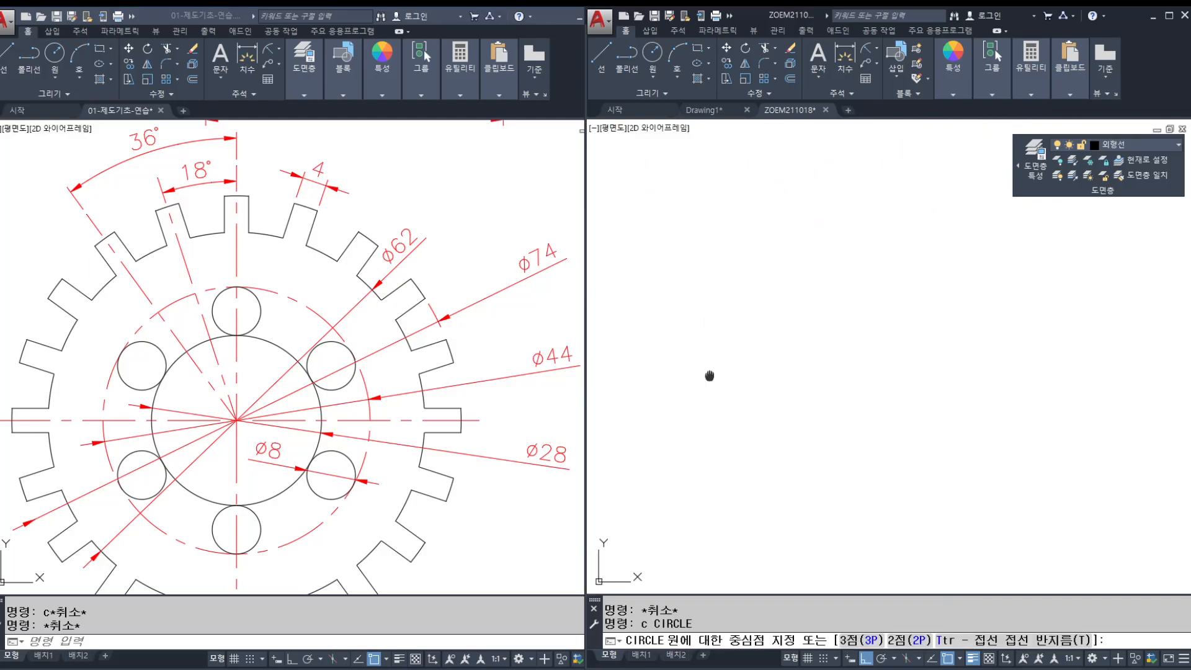
{"action": "left_click", "coordinate": [780, 397]}
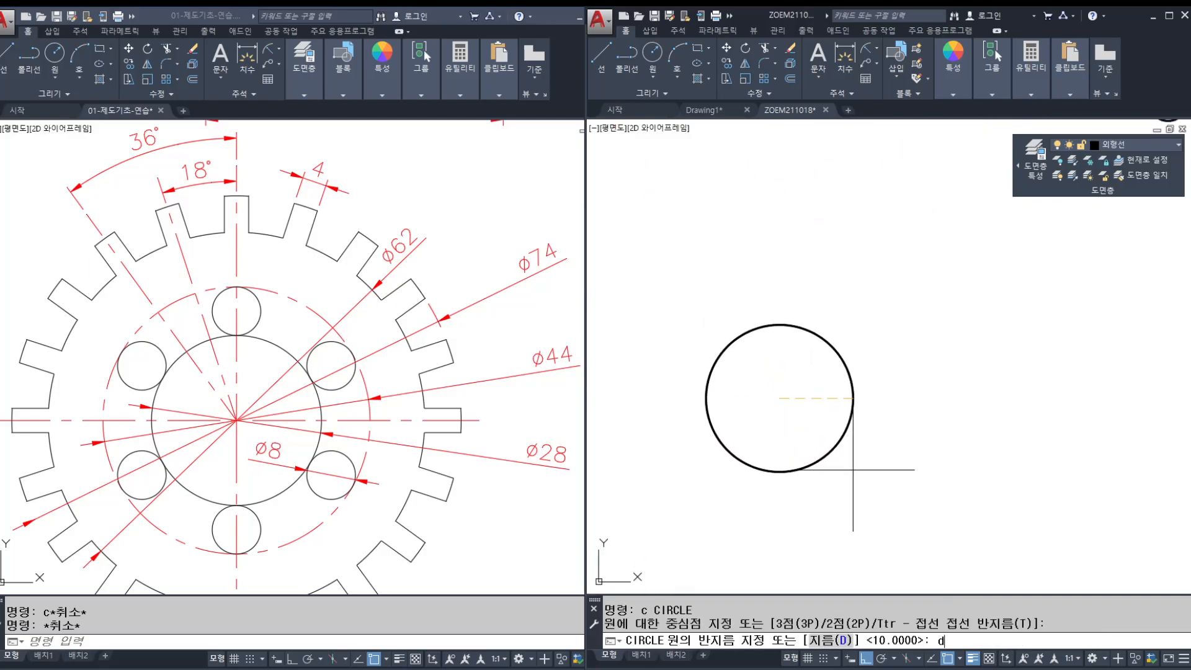
{"action": "type", "text": "d"}
{"action": "key", "text": "Return"}
{"action": "type", "text": "74"}
{"action": "key", "text": "Return"}
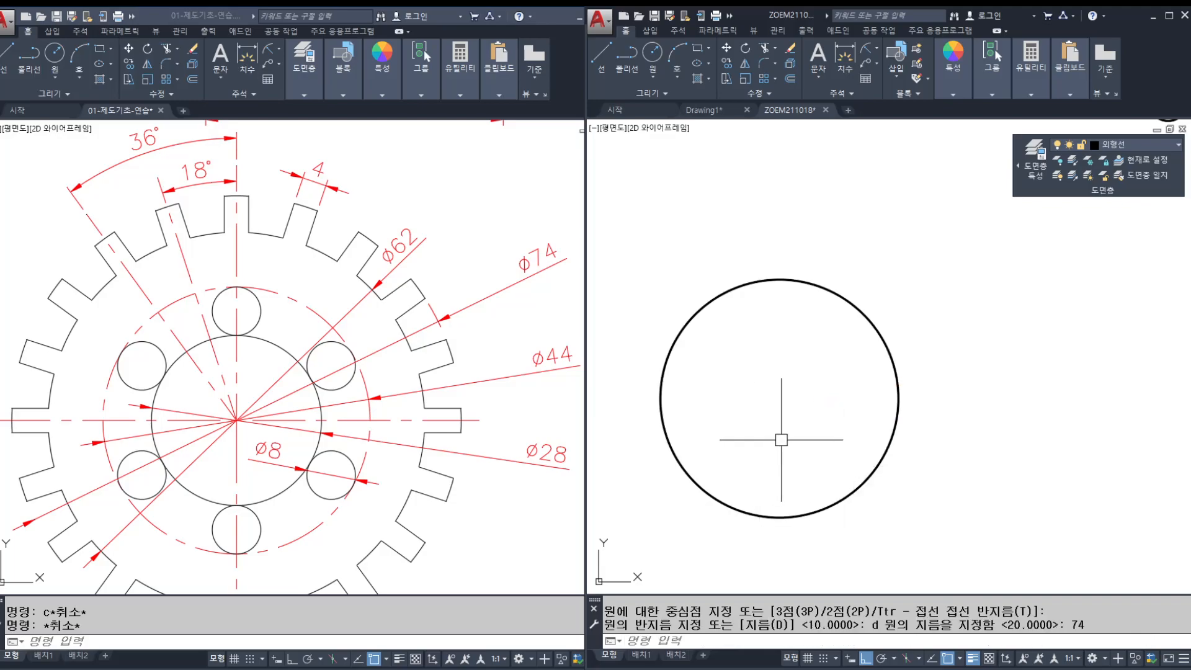
Step: Draw a circle of diameter 62 concentric with the gear's outer circle
{"action": "middle_click_drag", "start_coordinate": [781, 438], "coordinate": [764, 406]}
{"action": "key", "text": "Return"}
{"action": "left_click", "coordinate": [764, 364]}
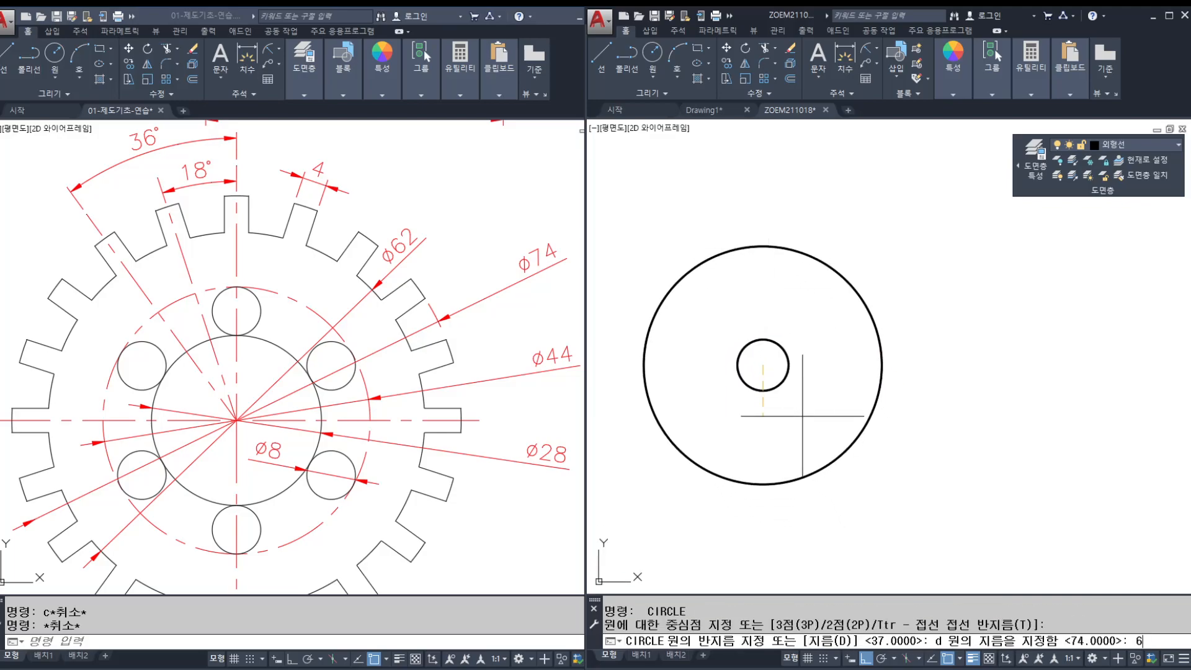
{"action": "type", "text": "2"}
{"action": "key", "text": "Return"}
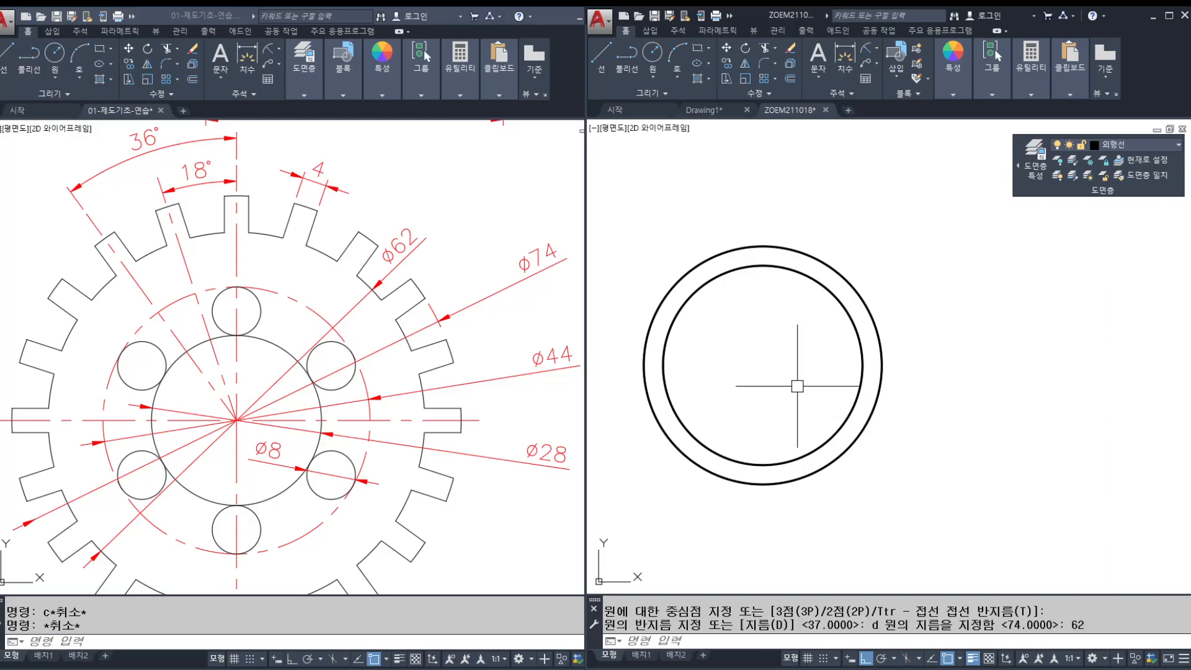
Step: Draw a vertical line from the circles' centre upward to a point beyond the outer circle
{"action": "type", "text": "l"}
{"action": "key", "text": "Return"}
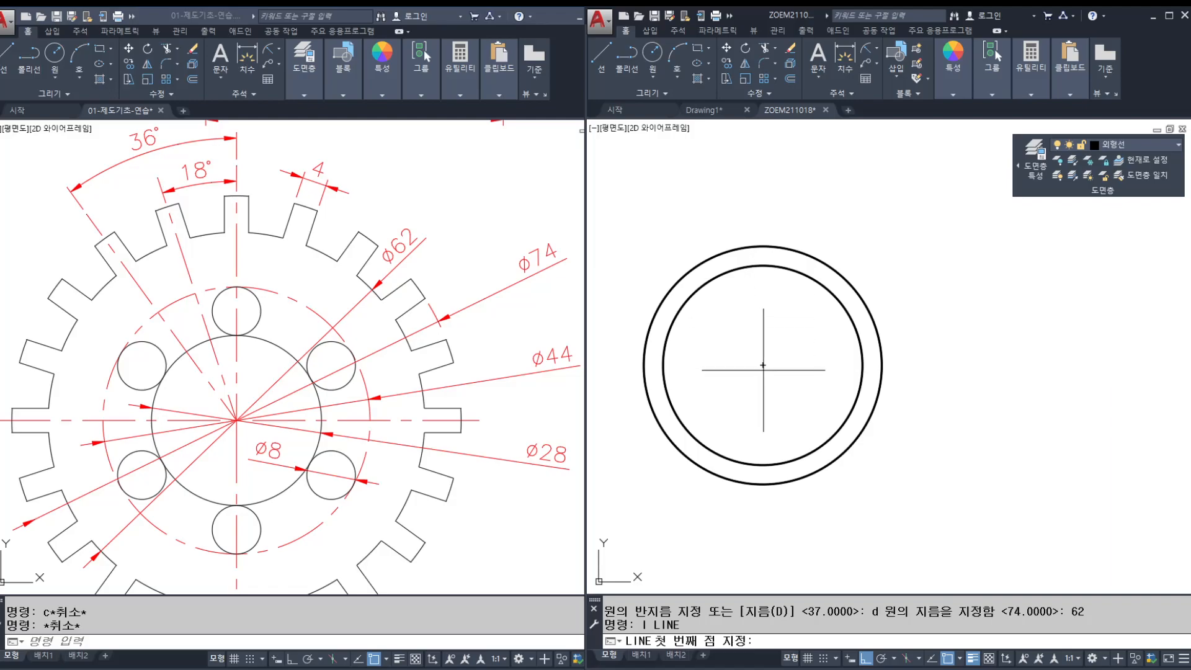
{"action": "left_click", "coordinate": [763, 366]}
{"action": "left_click", "coordinate": [763, 214]}
{"action": "scroll", "coordinate": [764, 218], "scroll_direction": "up", "scroll_amount": 4}
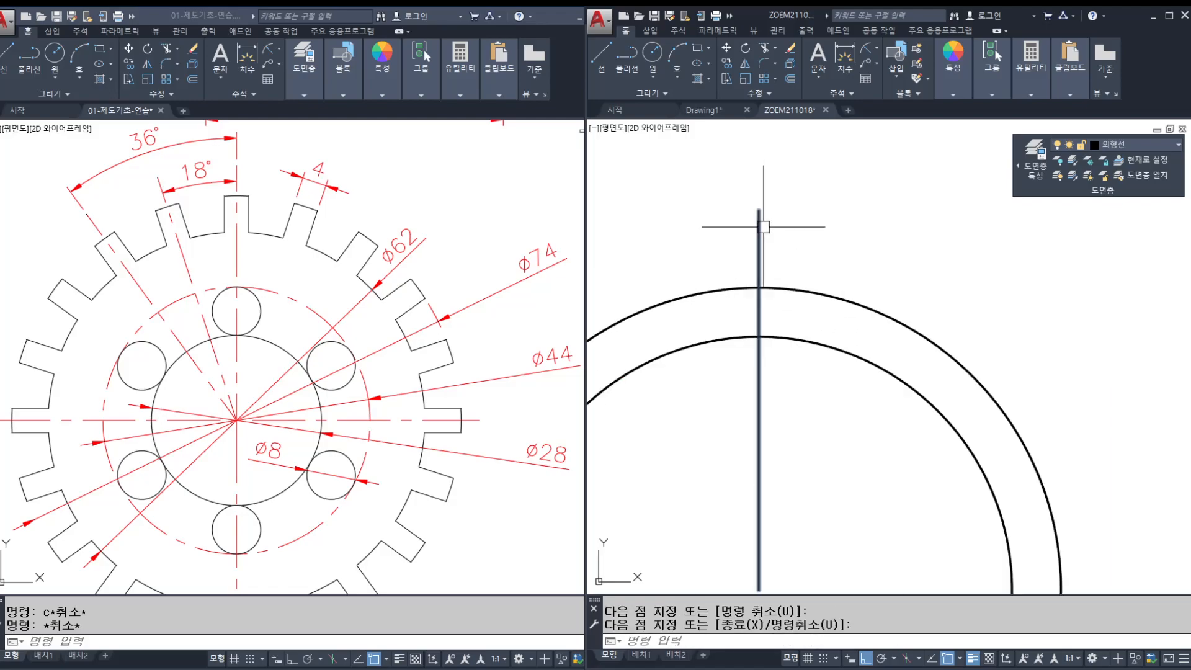
{"action": "middle_click_drag", "start_coordinate": [790, 311], "coordinate": [811, 314]}
{"action": "key", "text": "Escape"}
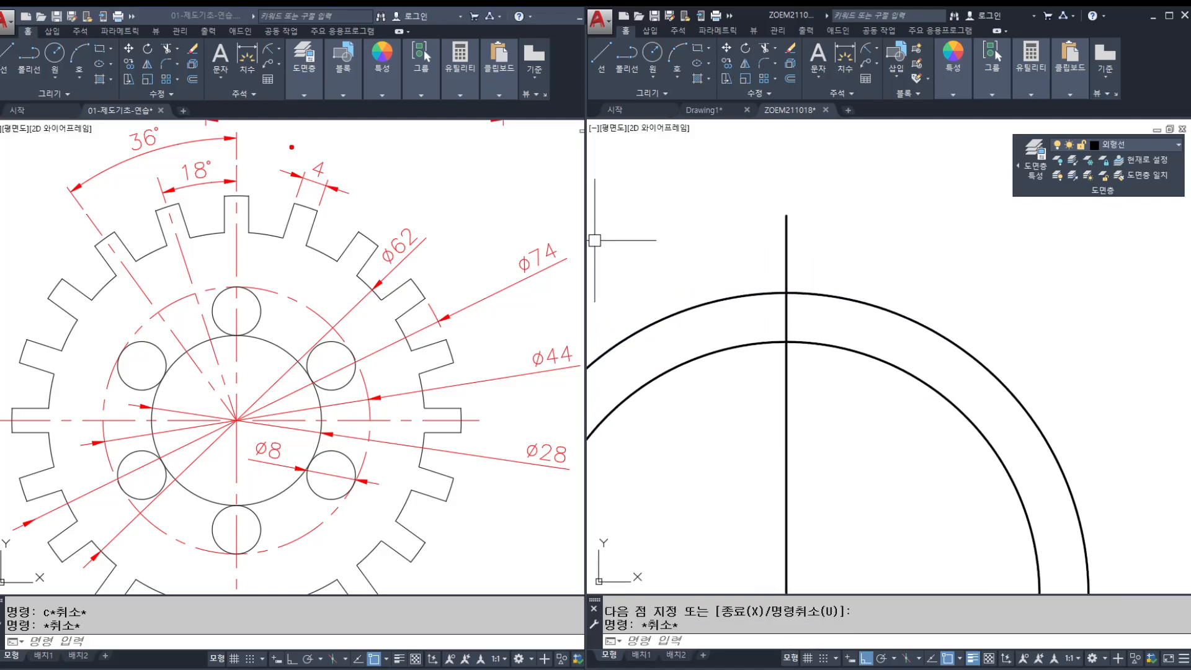
Step: Offset the vertical line to both sides to form the edges of the 4-wide gear tooth
{"action": "left_click_drag", "start_coordinate": [346, 189], "coordinate": [323, 146]}
{"action": "key", "text": "Escape"}
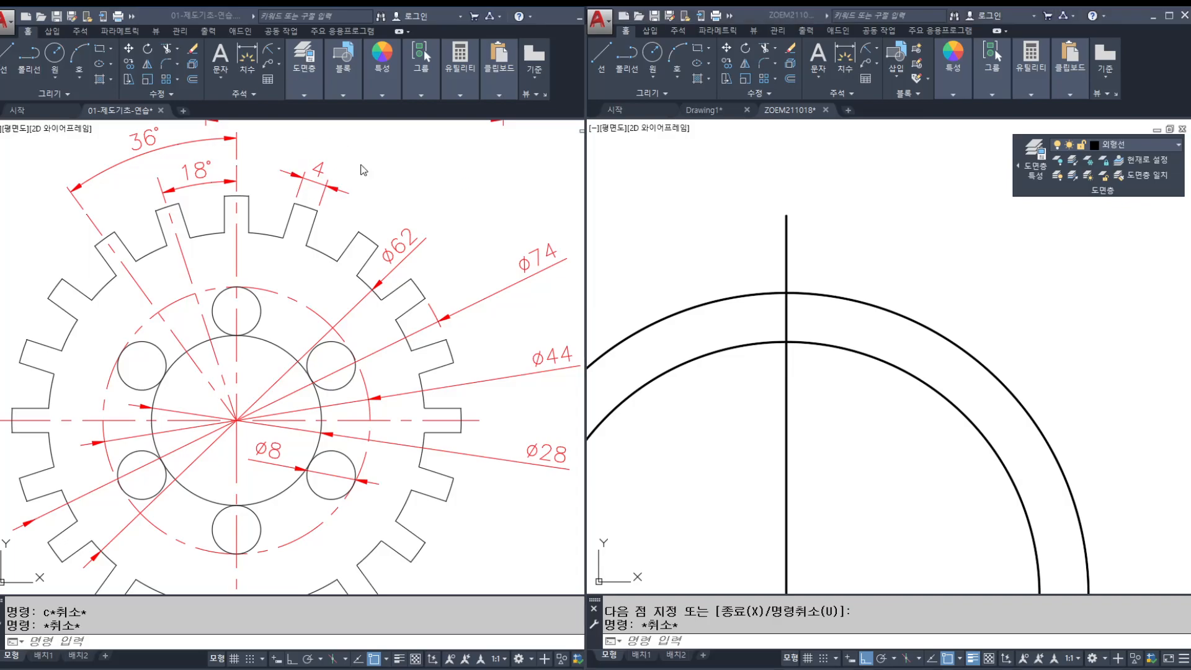
{"action": "key", "text": "Escape"}
{"action": "middle_click_drag", "start_coordinate": [854, 244], "coordinate": [853, 245]}
{"action": "type", "text": "o"}
{"action": "key", "text": "Return"}
{"action": "key", "text": "Return"}
{"action": "left_click", "coordinate": [786, 237]}
{"action": "left_click", "coordinate": [811, 253]}
{"action": "left_click", "coordinate": [785, 249]}
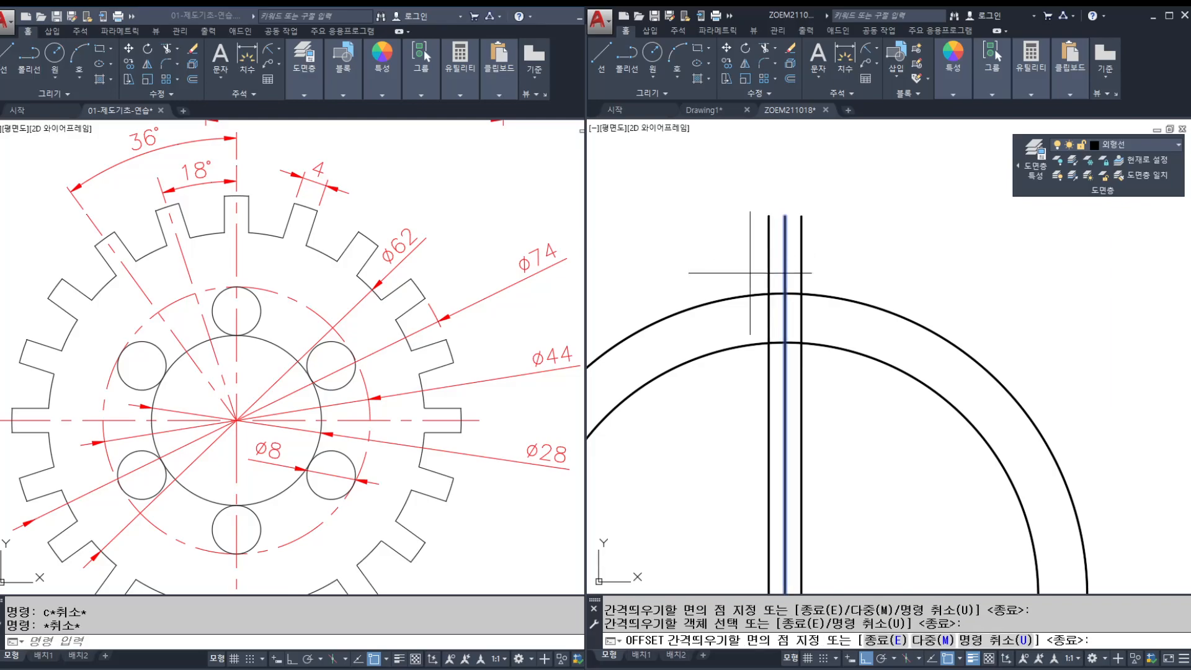
{"action": "left_click", "coordinate": [753, 270]}
{"action": "scroll", "coordinate": [786, 286], "scroll_direction": "up", "scroll_amount": 2}
{"action": "key", "text": "Return"}
Step: Delete the original vertical line between the two offset tooth edges
{"action": "left_click", "coordinate": [785, 280]}
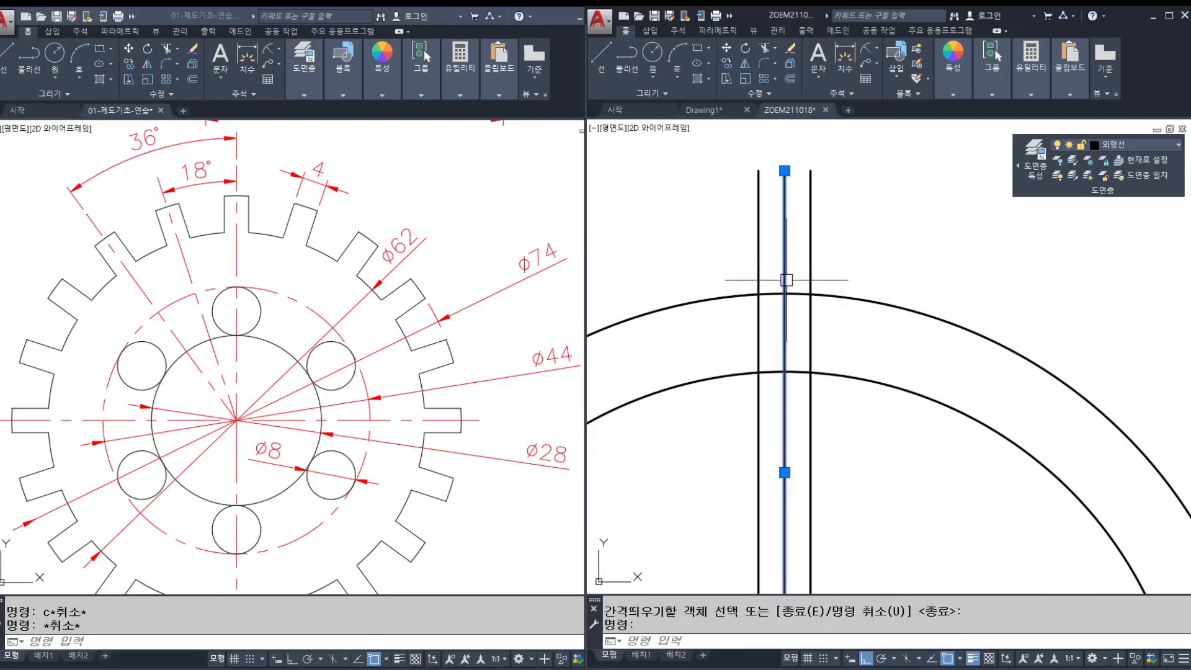
{"action": "key", "text": "Delete"}
{"action": "key", "text": "Escape"}
{"action": "key", "text": "Escape"}
Step: Trim the parts of both tooth edge lines that extend beyond the gear's outer circle
{"action": "type", "text": "tr"}
{"action": "key", "text": "Return"}
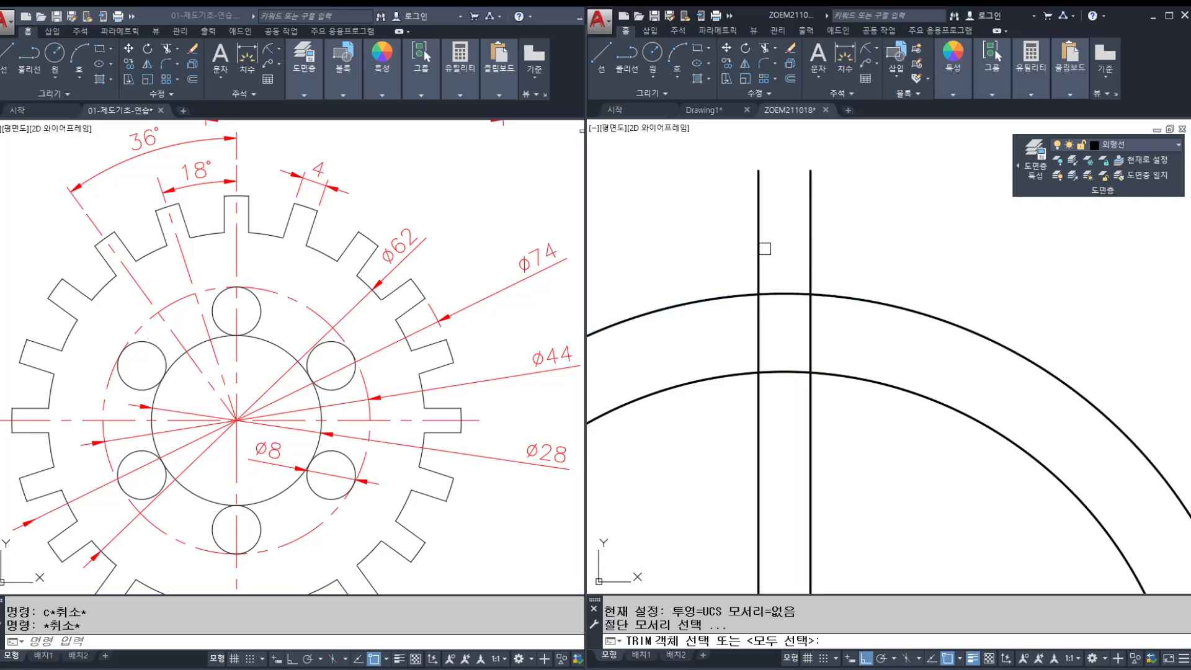
{"action": "left_click", "coordinate": [761, 251]}
{"action": "left_click", "coordinate": [813, 264]}
{"action": "middle_click_drag", "start_coordinate": [822, 354], "coordinate": [870, 308]}
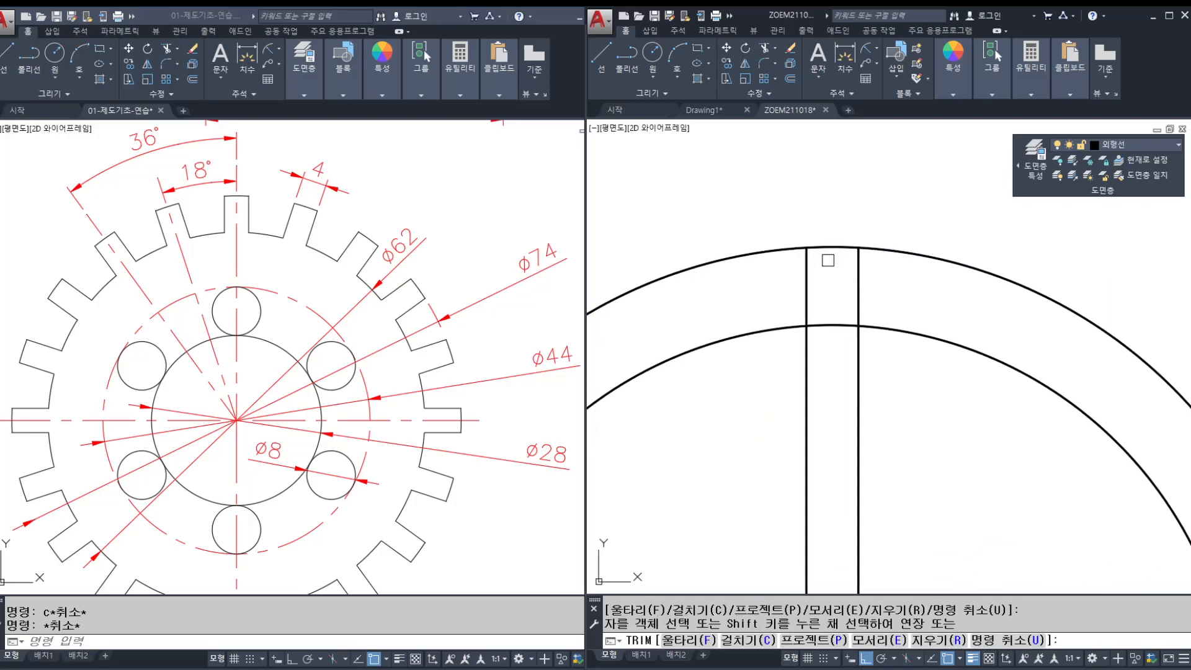
{"action": "middle_click_drag", "start_coordinate": [783, 302], "coordinate": [828, 310]}
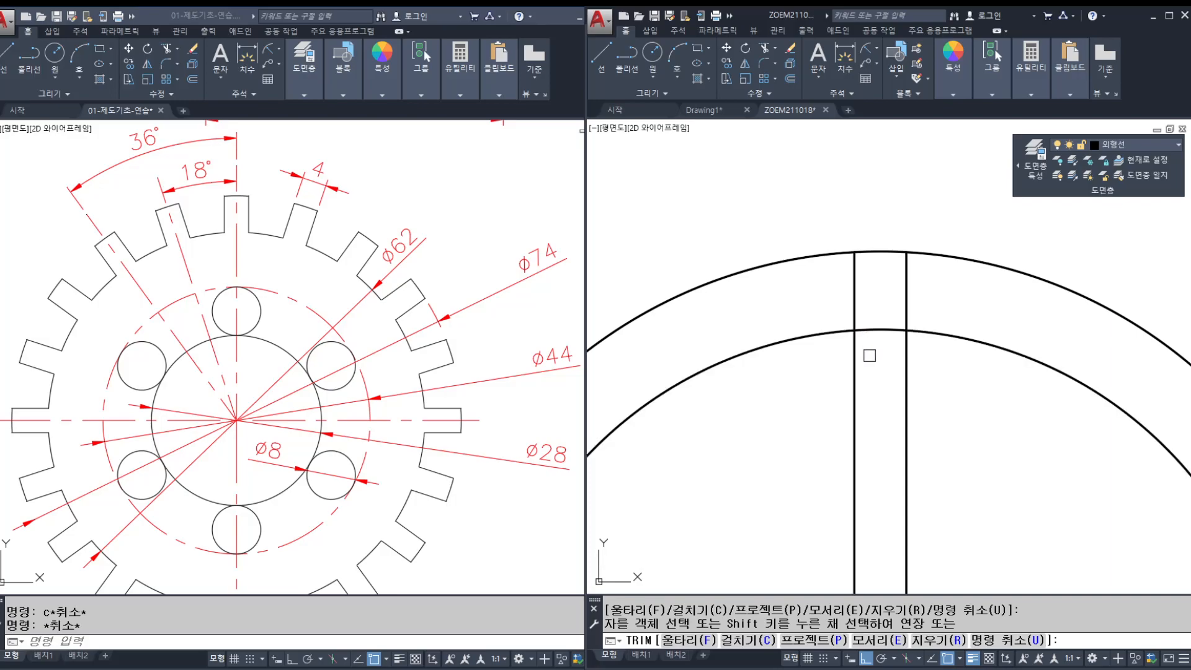
{"action": "key", "text": "Escape"}
{"action": "key", "text": "Escape"}
Step: Trim the parts of both tooth edge lines that run inside the 62-diameter circle
{"action": "scroll", "coordinate": [952, 367], "scroll_direction": "down", "scroll_amount": 2}
{"action": "type", "text": "tr"}
{"action": "key", "text": "space"}
{"action": "key", "text": "space"}
{"action": "left_click", "coordinate": [926, 391]}
{"action": "left_click", "coordinate": [838, 425]}
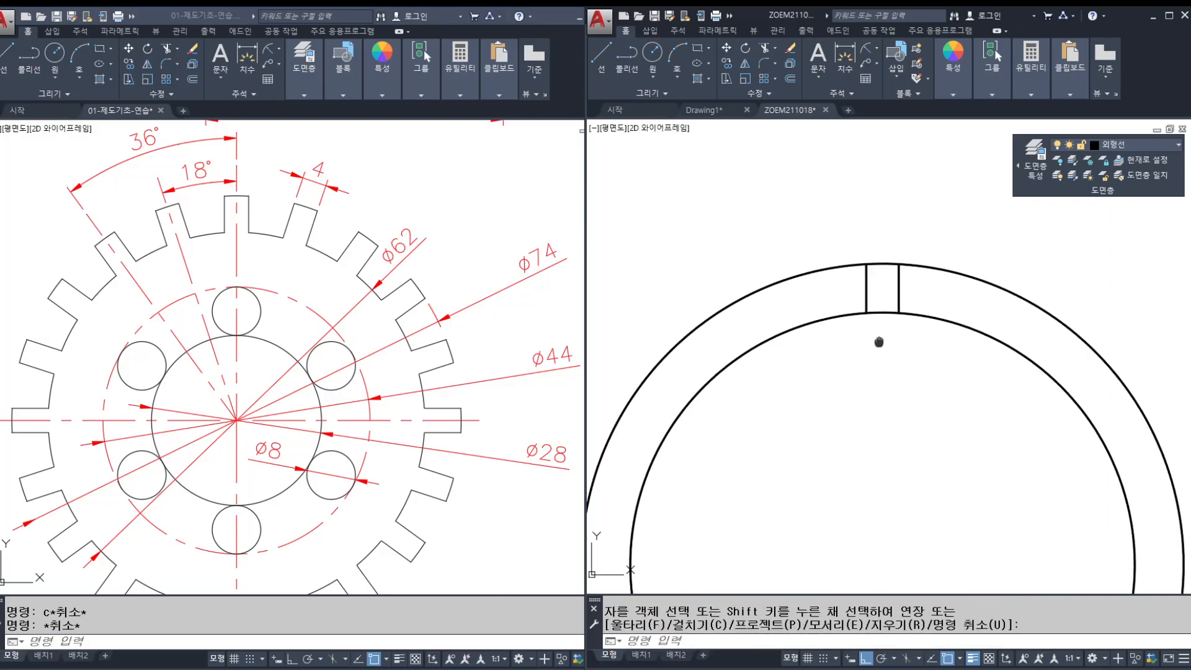
Step: Rotate a copy of the two tooth edge lines by 18 degrees about the circles' centre
{"action": "middle_click_drag", "start_coordinate": [875, 302], "coordinate": [840, 285]}
{"action": "key", "text": "Escape"}
{"action": "type", "text": "ro"}
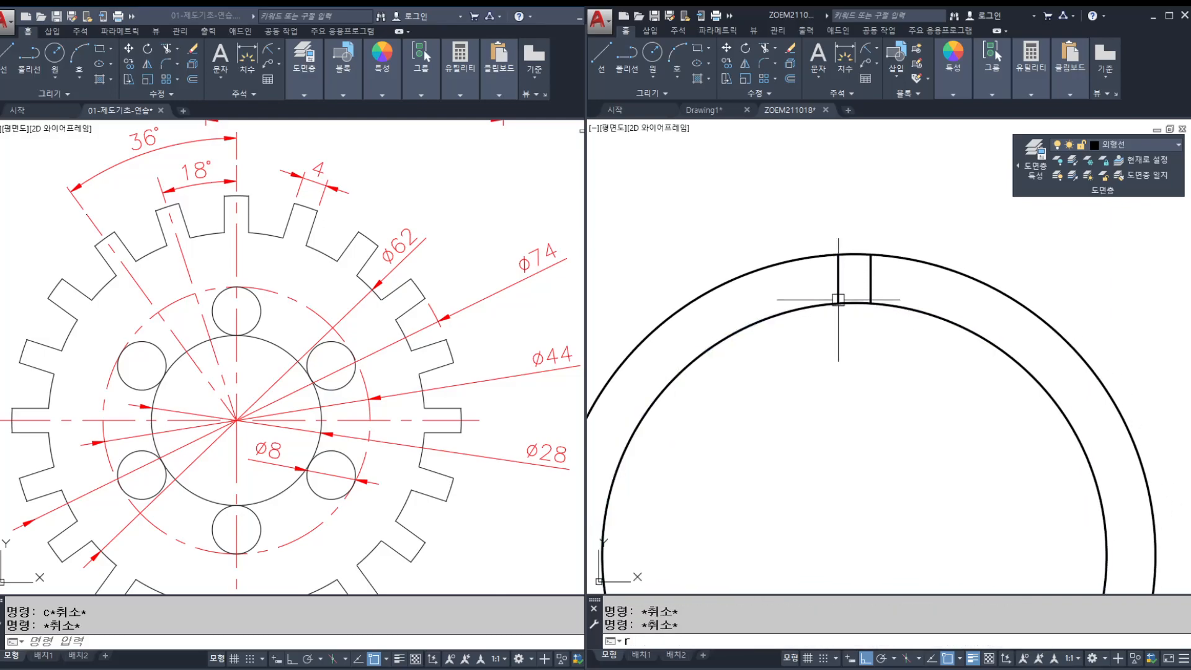
{"action": "key", "text": "space"}
{"action": "left_click", "coordinate": [810, 251]}
{"action": "left_click", "coordinate": [908, 415]}
{"action": "middle_click_drag", "start_coordinate": [907, 425], "coordinate": [902, 417]}
{"action": "key", "text": "space"}
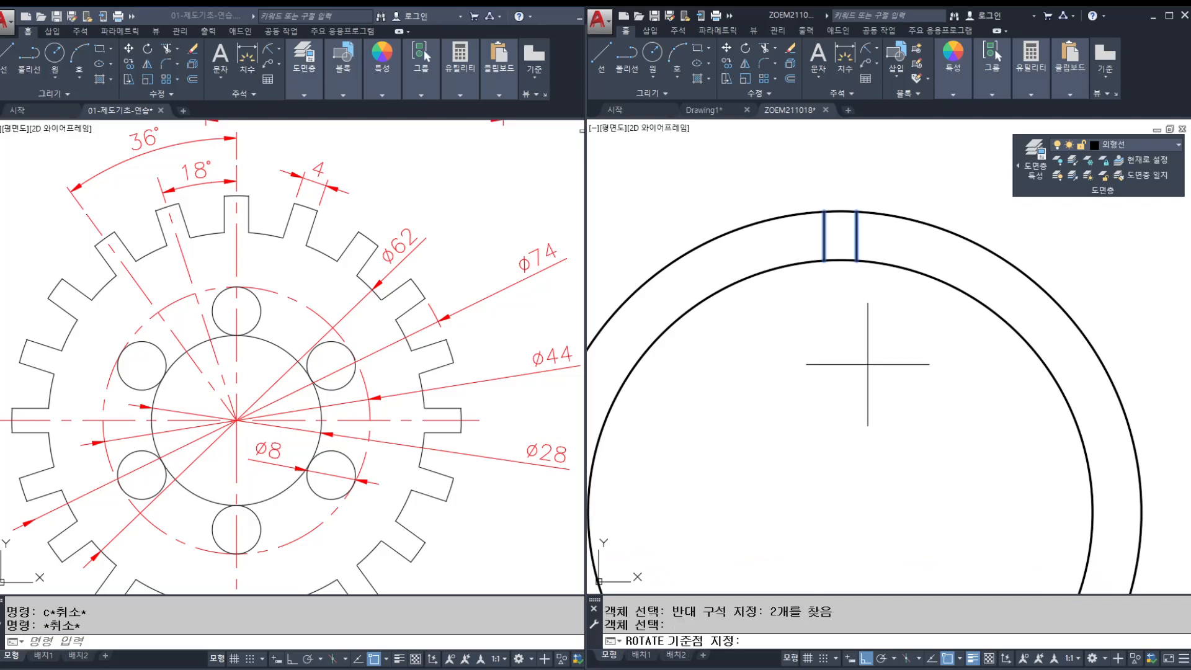
{"action": "scroll", "coordinate": [851, 478], "scroll_direction": "down", "scroll_amount": 2}
{"action": "left_click", "coordinate": [851, 470]}
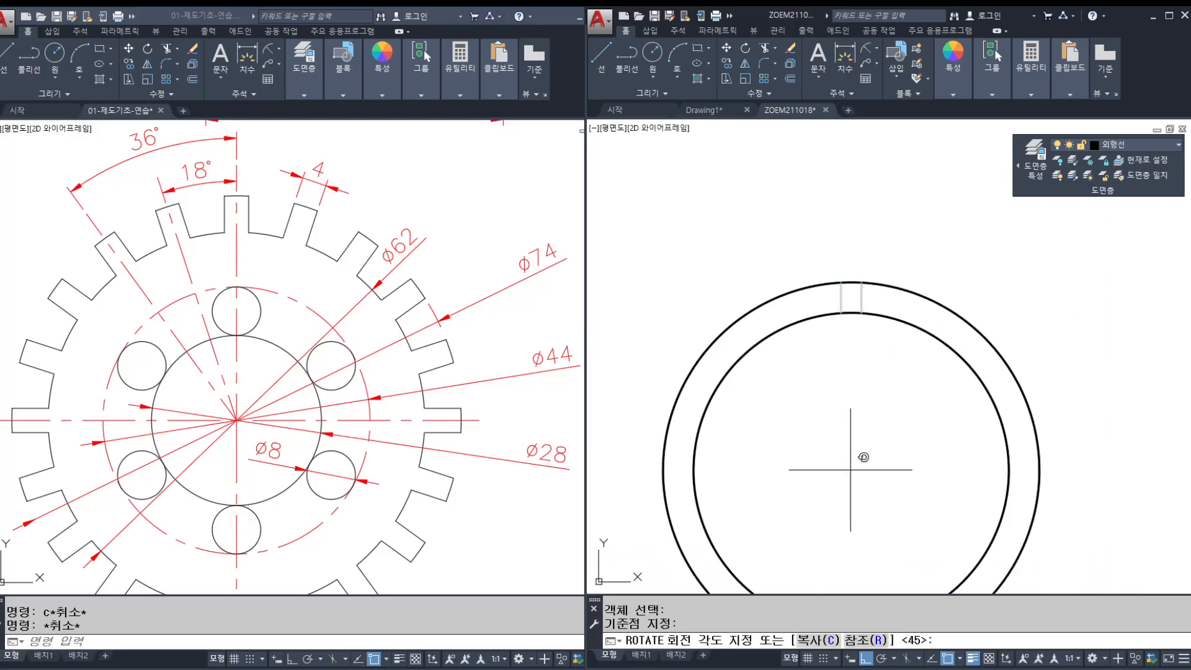
{"action": "type", "text": "c"}
{"action": "key", "text": "space"}
{"action": "type", "text": "18"}
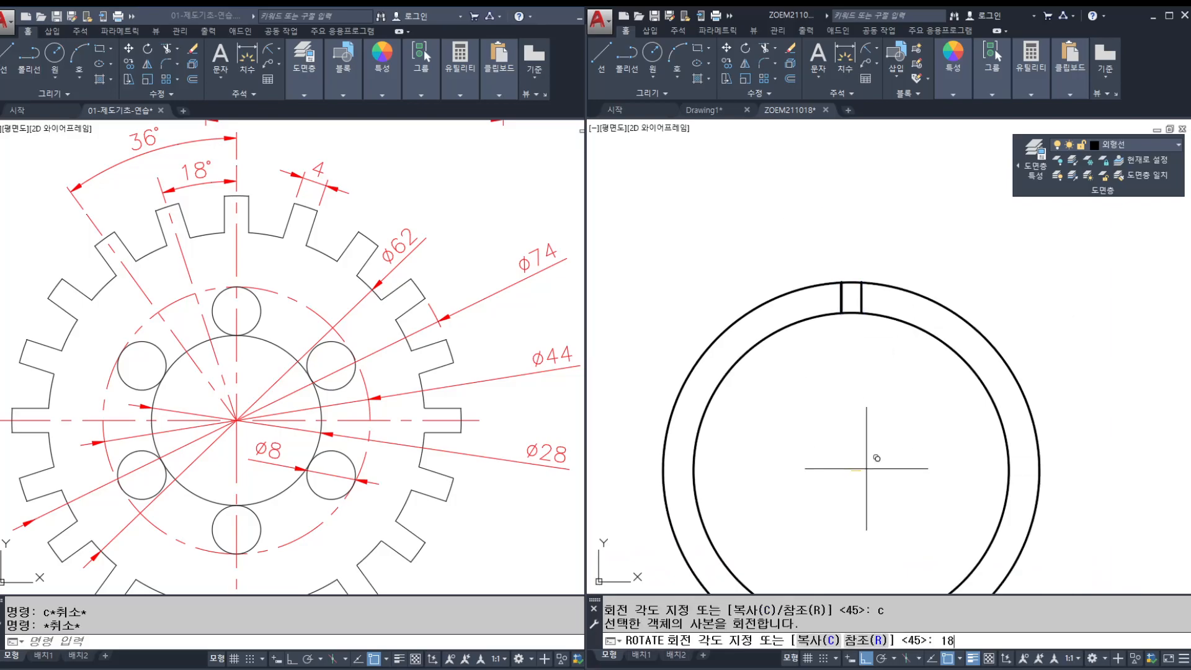
{"action": "key", "text": "space"}
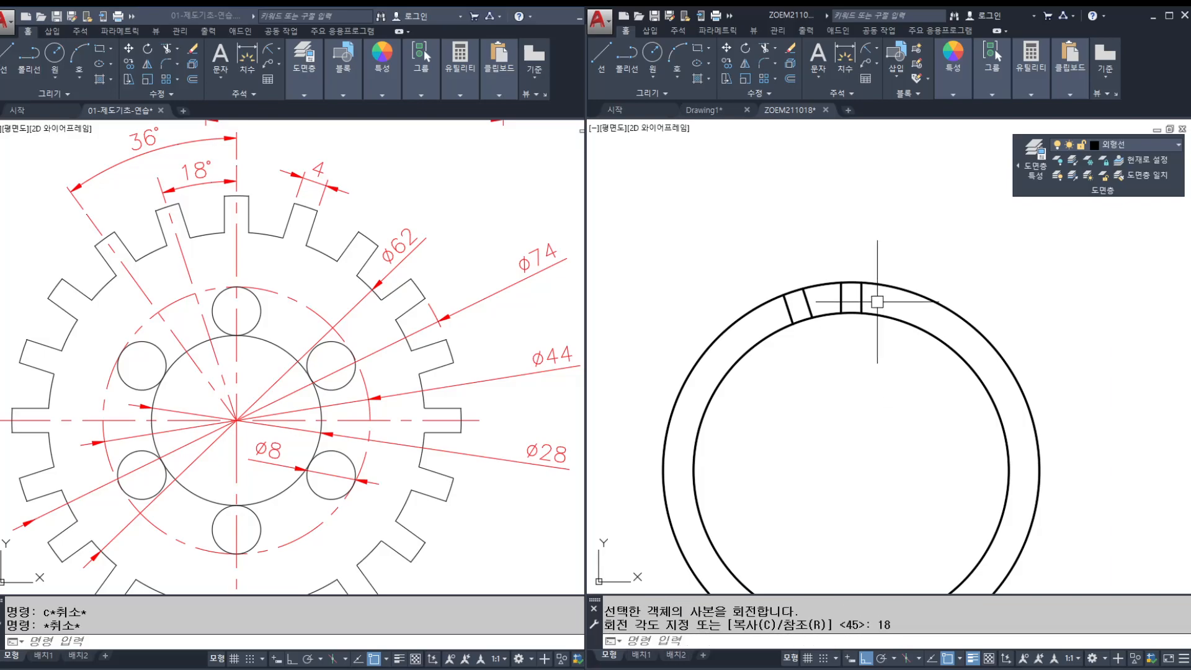
Step: Trim the inner circle beneath both teeth and the outer circle outside them, keeping the tooth tips and the root arc between the teeth
{"action": "scroll", "coordinate": [833, 314], "scroll_direction": "up", "scroll_amount": 2}
{"action": "key", "text": "Escape"}
{"action": "key", "text": "Escape"}
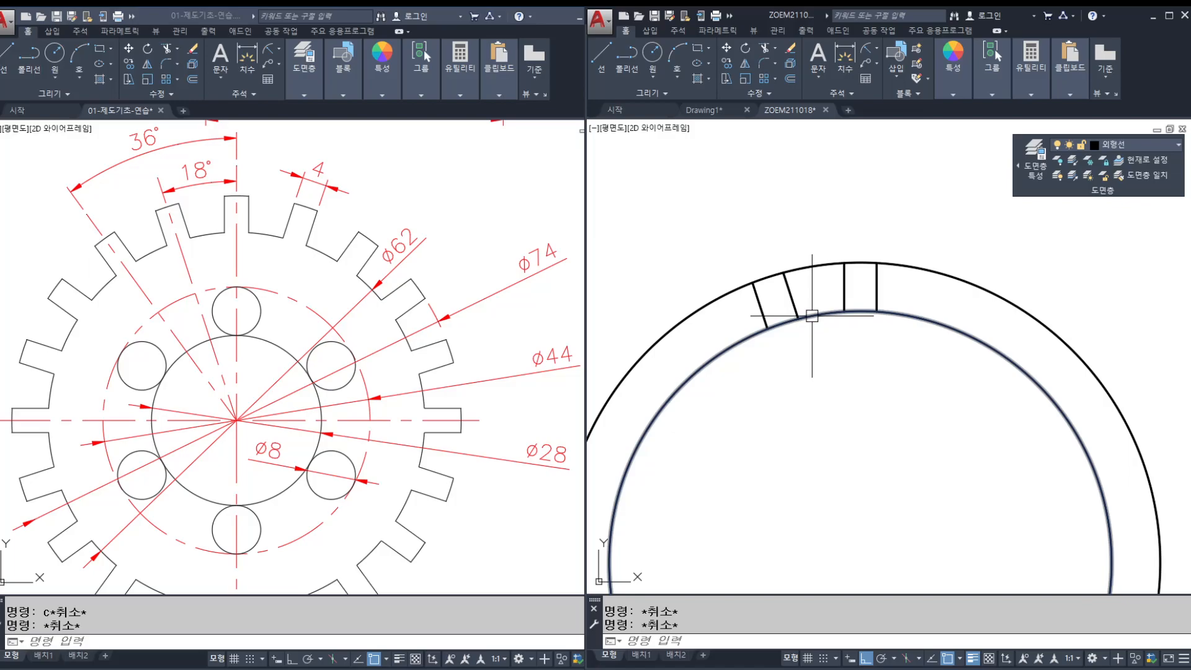
{"action": "type", "text": "tr"}
{"action": "key", "text": "Return"}
{"action": "left_click", "coordinate": [784, 324]}
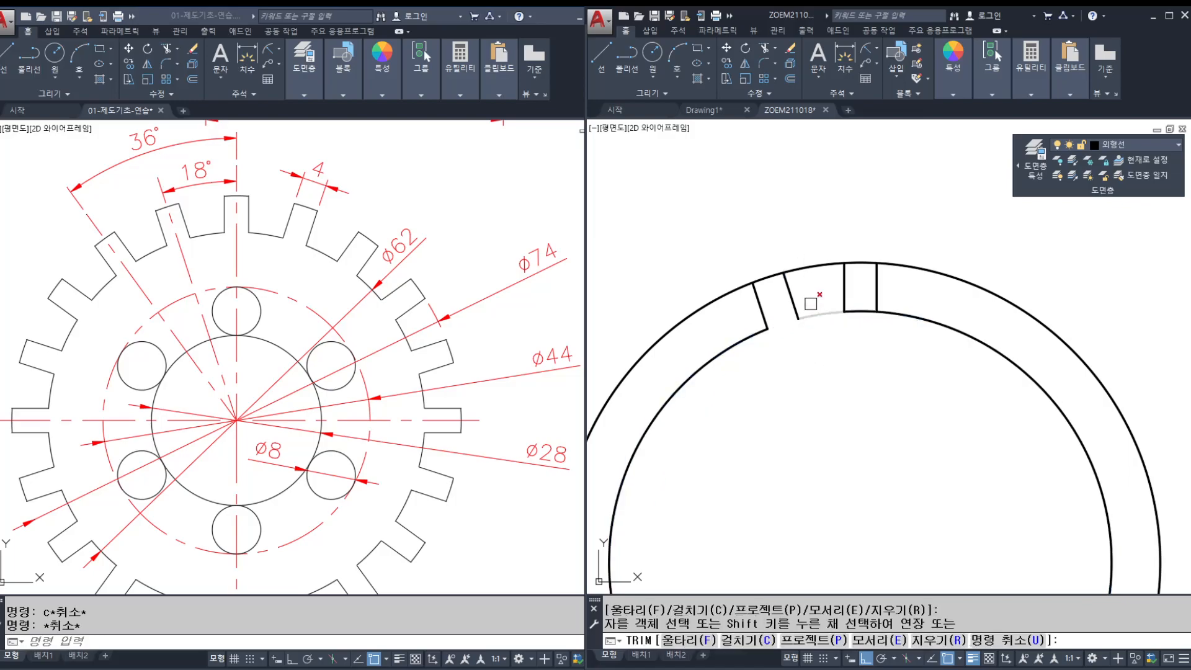
{"action": "left_click", "coordinate": [832, 259]}
{"action": "left_click", "coordinate": [883, 260]}
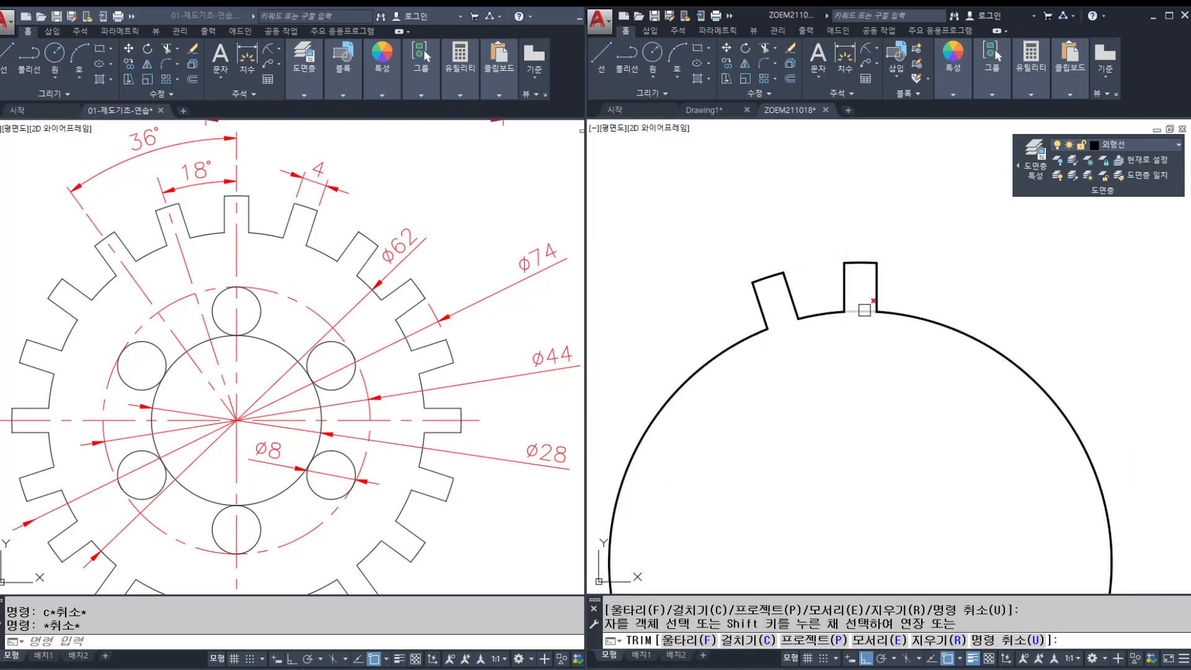
{"action": "left_click", "coordinate": [793, 299]}
{"action": "key", "text": "Return"}
Step: Delete the rotated tooth and the large remaining inner arc, leaving one tooth with its adjacent root arc
{"action": "left_click", "coordinate": [792, 253]}
{"action": "left_click", "coordinate": [737, 291]}
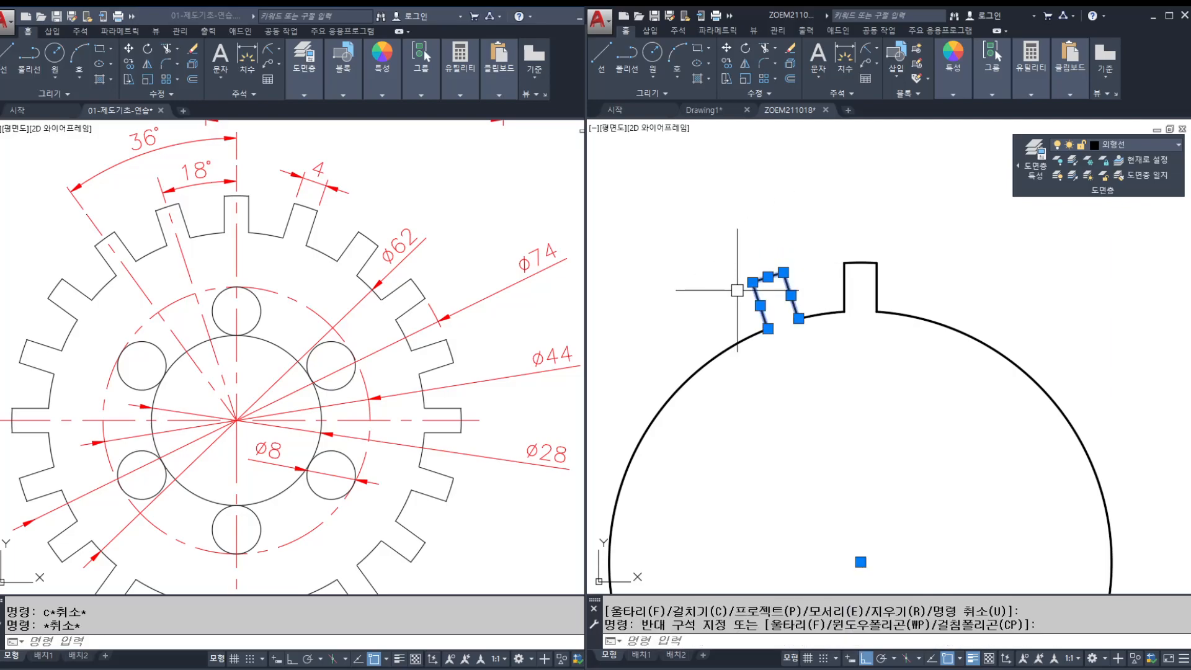
{"action": "key", "text": "Delete"}
{"action": "left_click", "coordinate": [694, 385]}
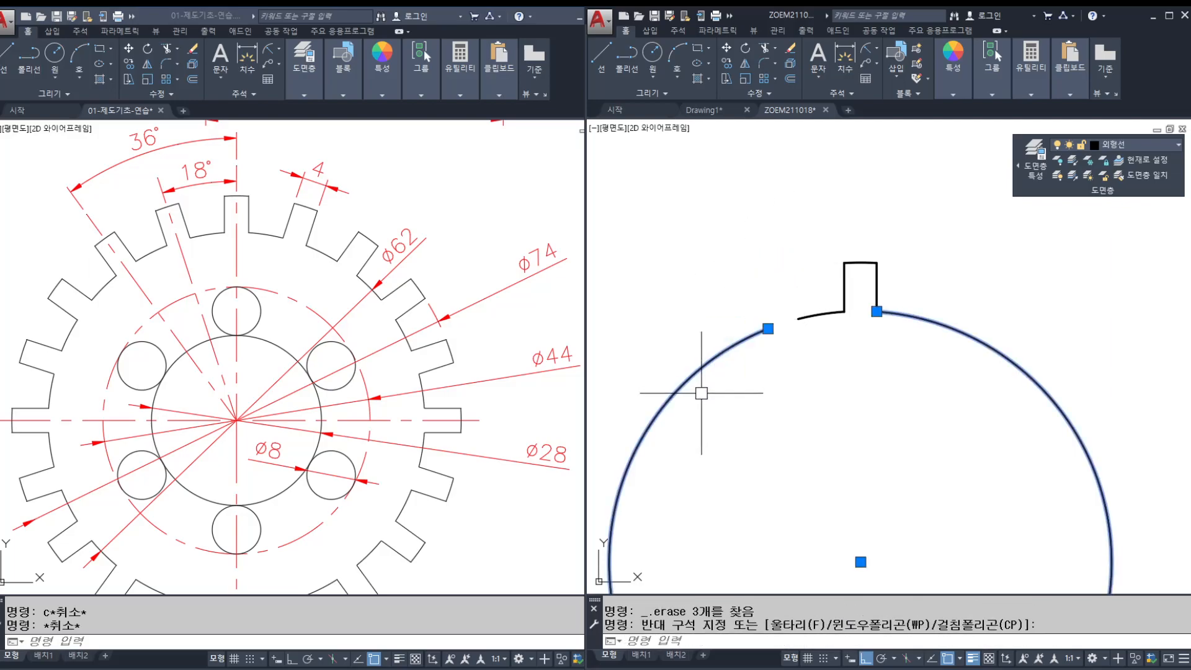
{"action": "key", "text": "Delete"}
{"action": "middle_click_drag", "start_coordinate": [835, 390], "coordinate": [862, 319]}
{"action": "key", "text": "Escape"}
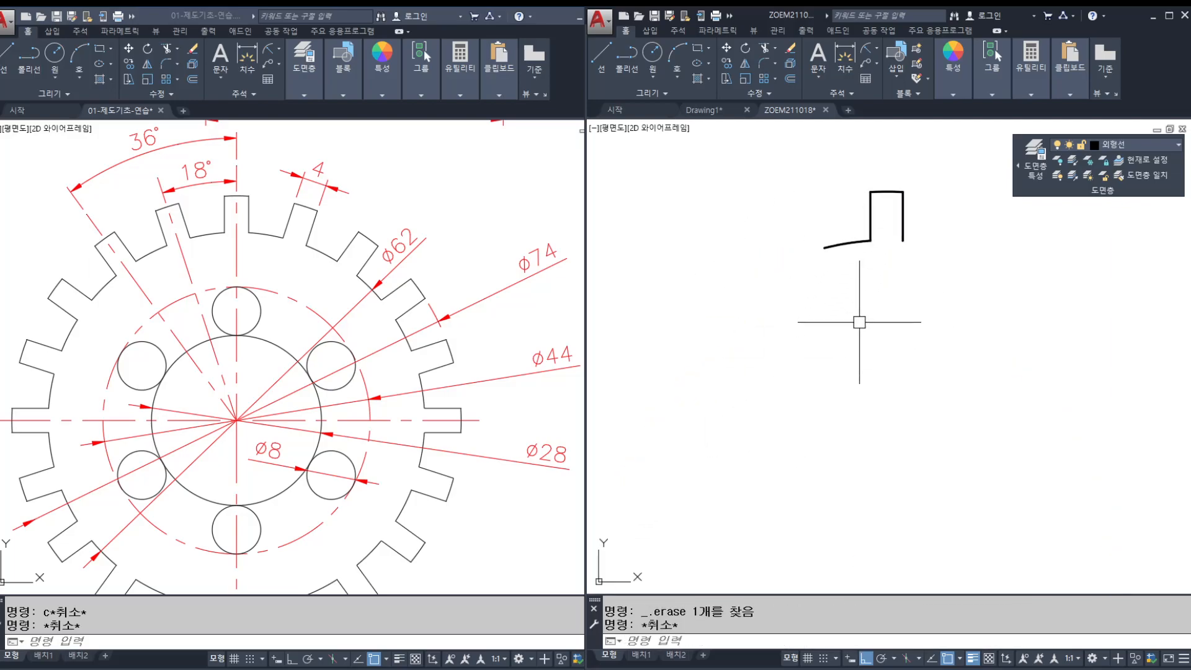
Step: Create a polar array of the tooth and its root arc about the gear's centre
{"action": "type", "text": "ar"}
{"action": "key", "text": "Return"}
{"action": "left_click", "coordinate": [924, 297]}
{"action": "left_click", "coordinate": [797, 171]}
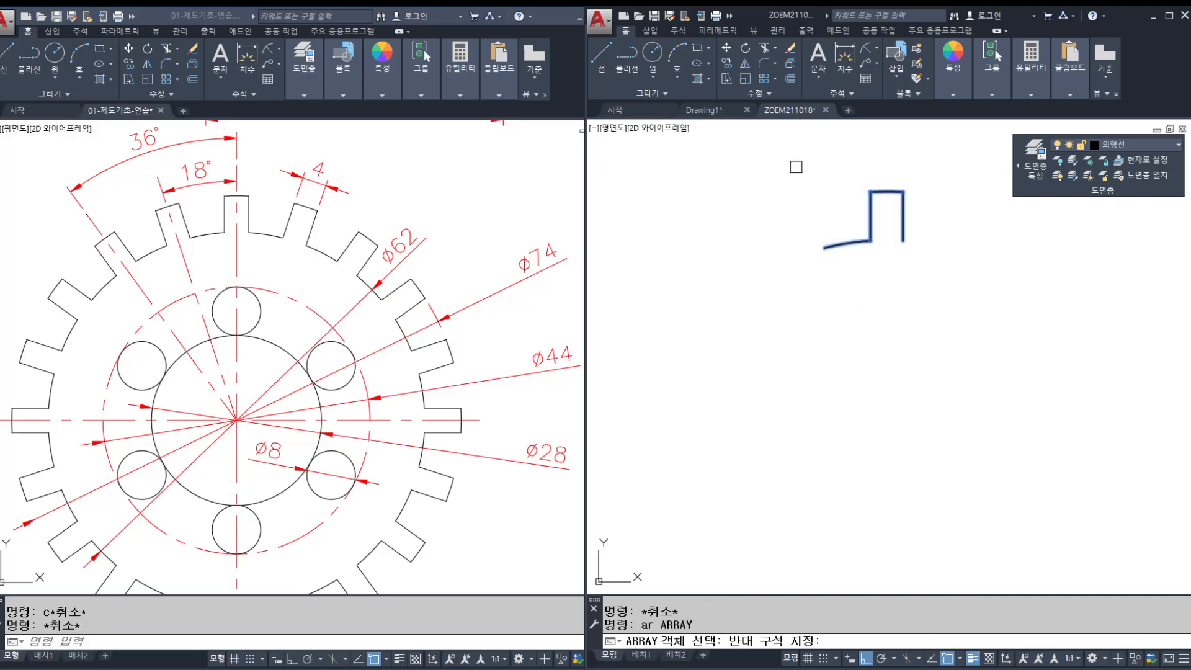
{"action": "key", "text": "Return"}
{"action": "scroll", "coordinate": [894, 292], "scroll_direction": "down", "scroll_amount": 4}
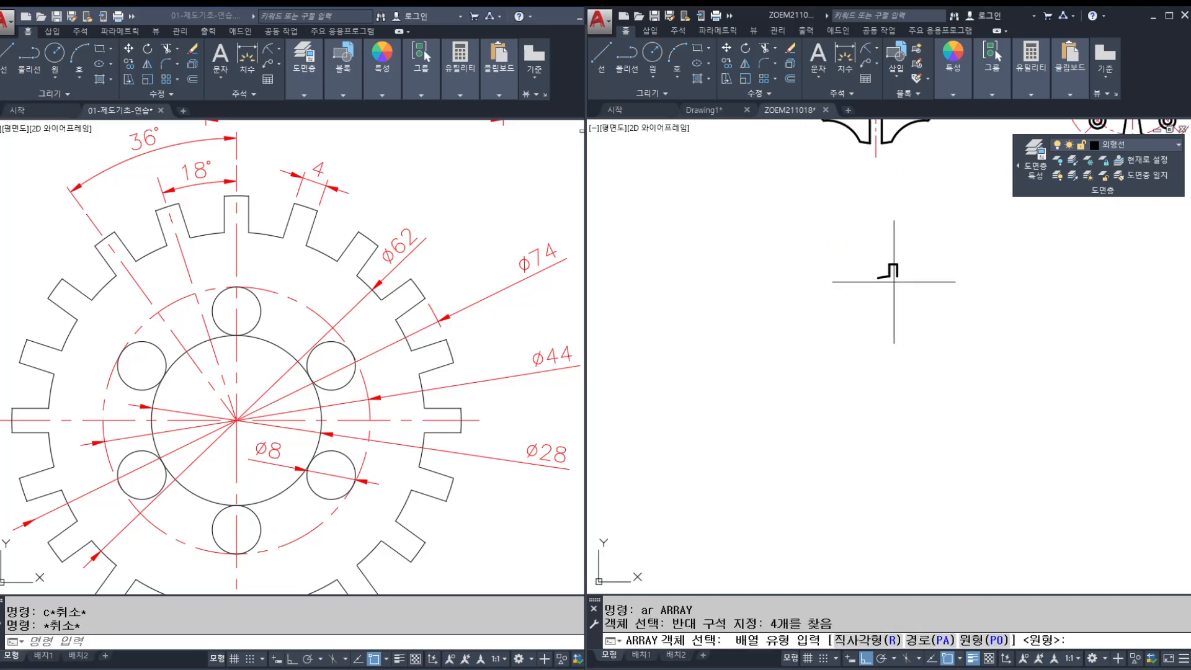
{"action": "scroll", "coordinate": [899, 283], "scroll_direction": "up", "scroll_amount": 2}
{"action": "type", "text": "po"}
{"action": "key", "text": "Return"}
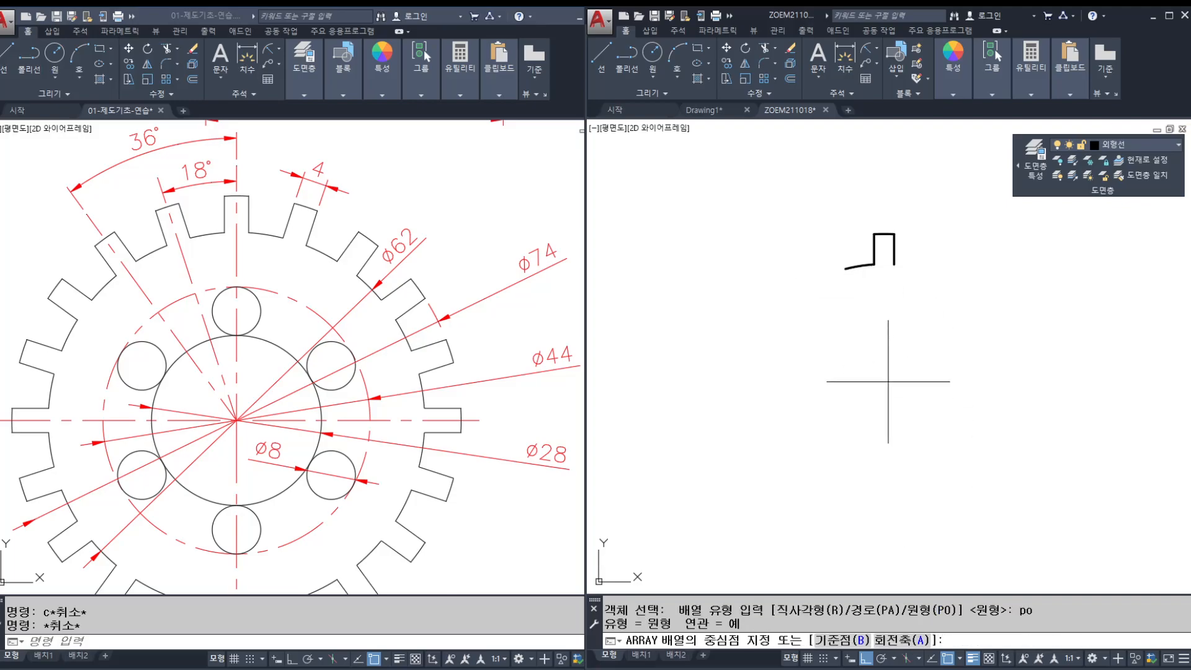
{"action": "left_click", "coordinate": [884, 420]}
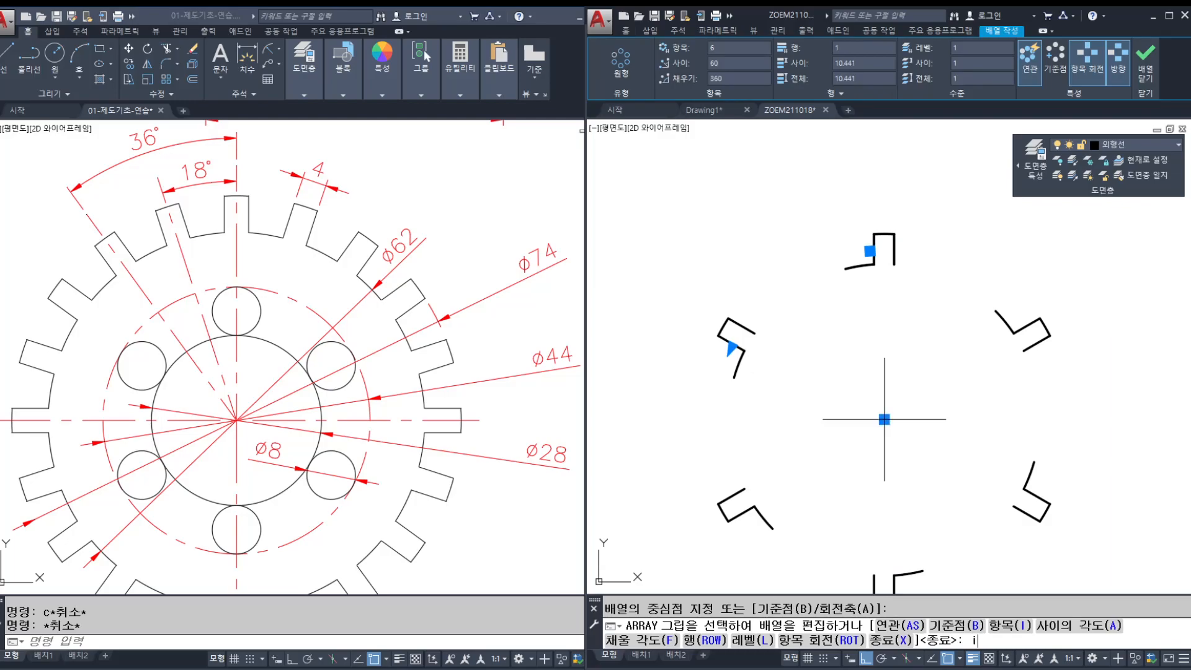
Step: Set the polar array's number of items to 20
{"action": "type", "text": "i"}
{"action": "key", "text": "Return"}
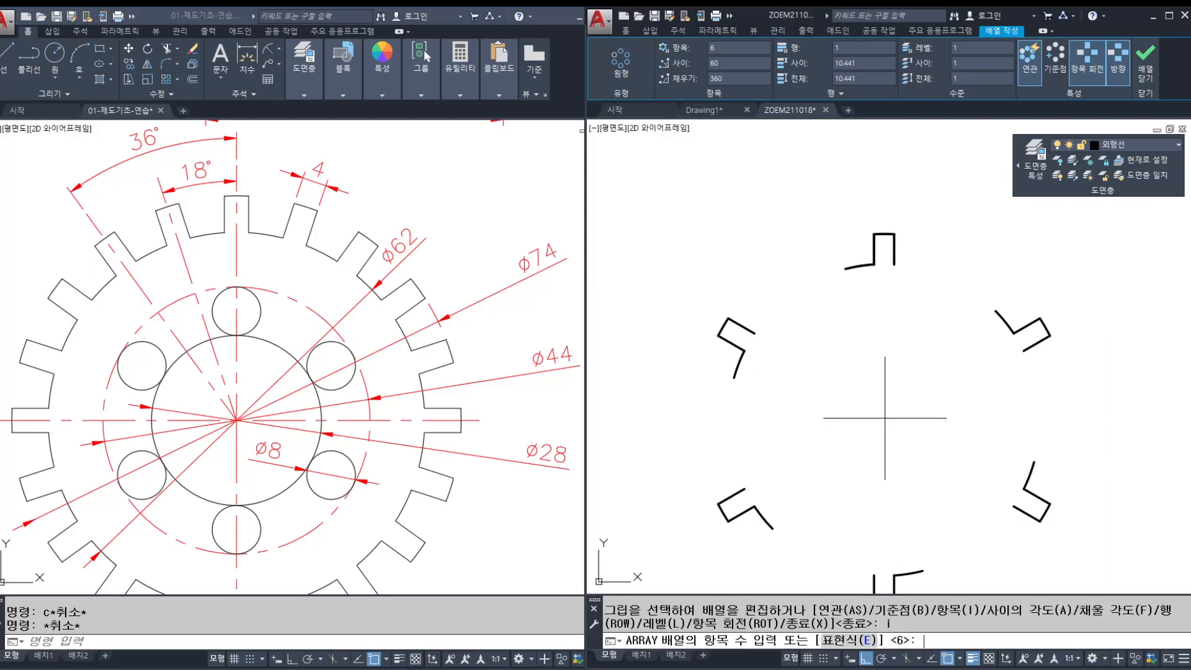
{"action": "type", "text": "20"}
{"action": "key", "text": "Return"}
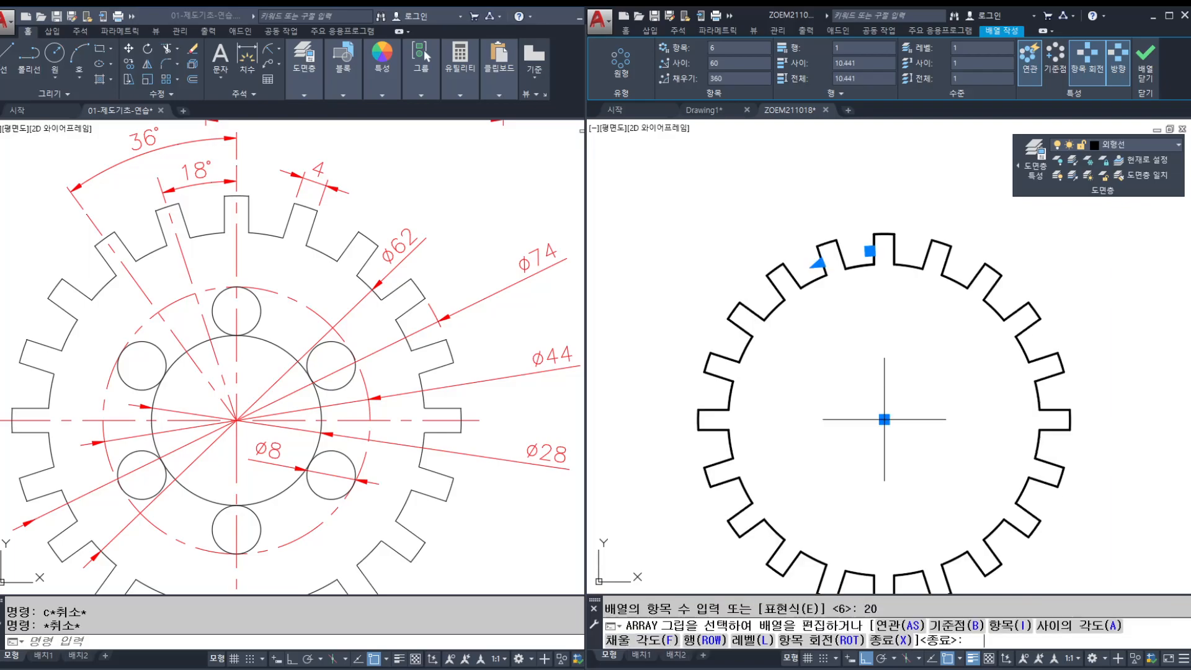
{"action": "middle_click_drag", "start_coordinate": [906, 366], "coordinate": [891, 355]}
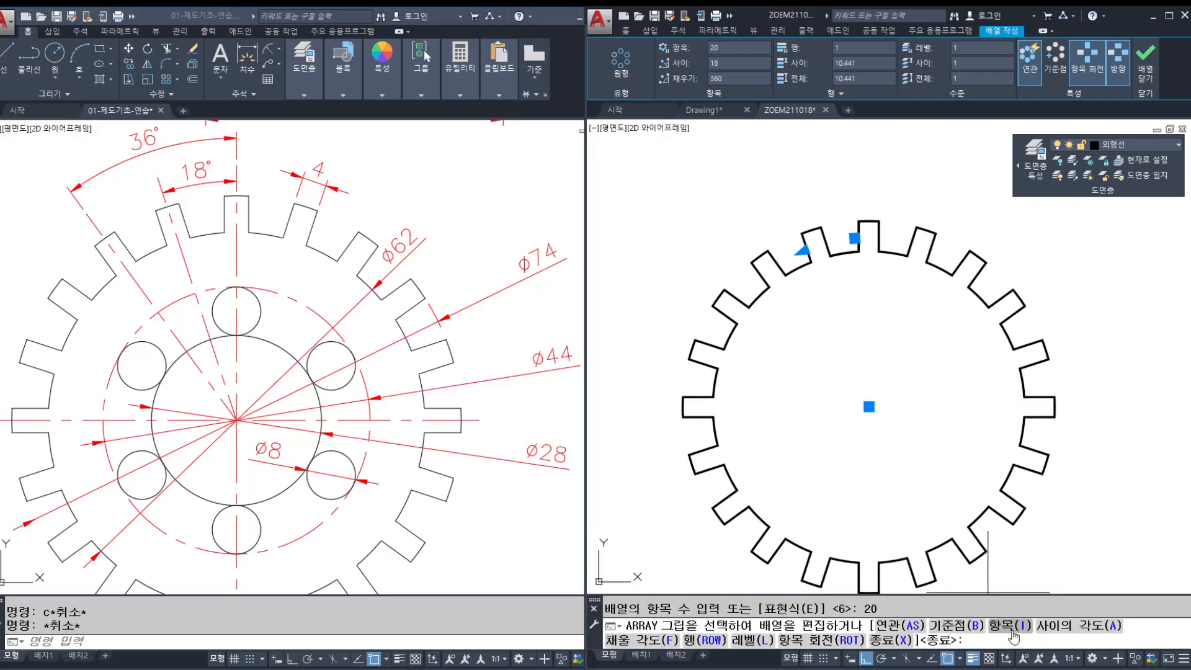
Step: Check the array's angle between items without changing it, and finish the array
{"action": "left_click", "coordinate": [1065, 635]}
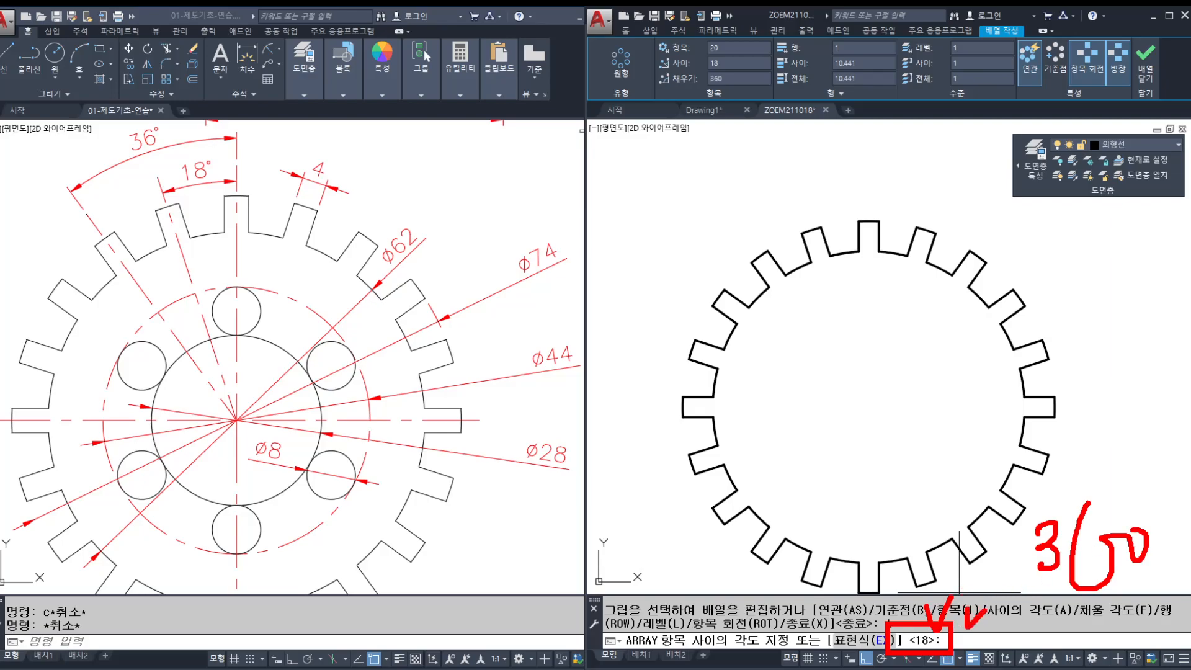
{"action": "key", "text": "Return"}
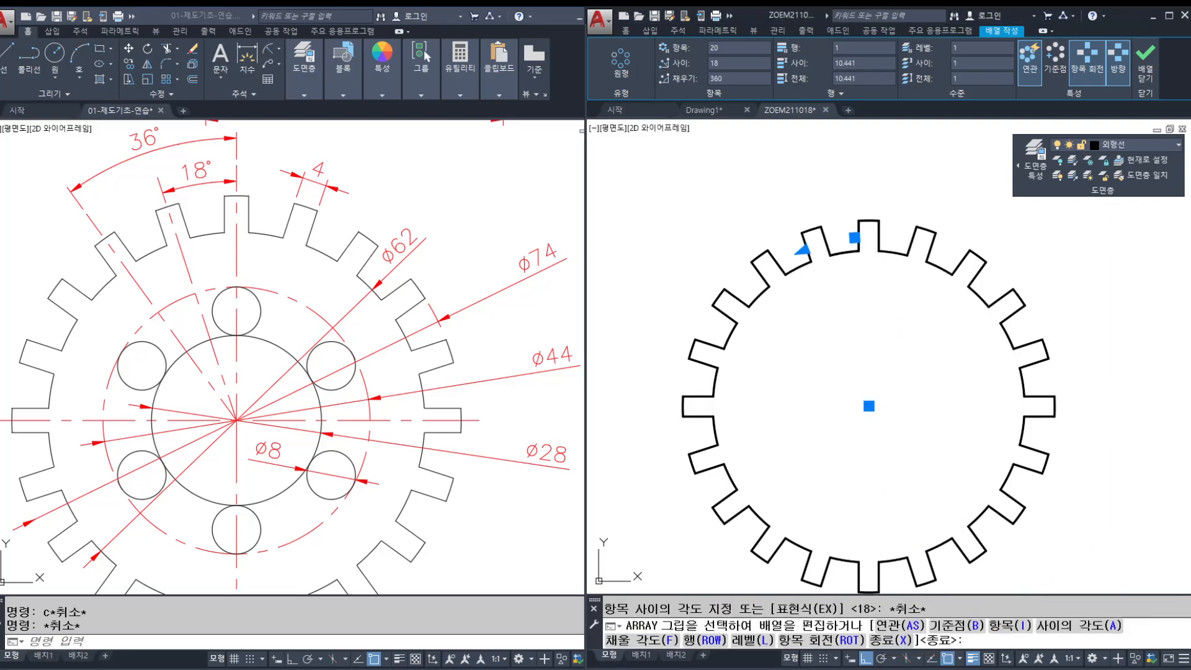
{"action": "key", "text": "Escape"}
{"action": "key", "text": "Escape"}
{"action": "key", "text": "Escape"}
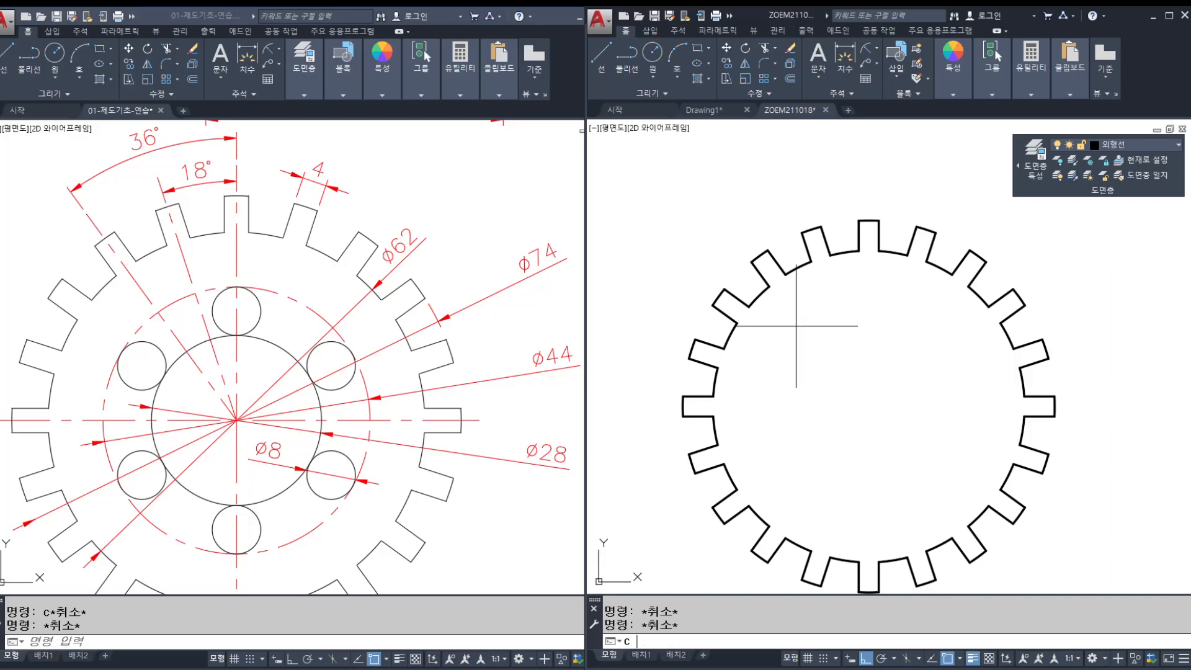
Step: Draw a circle of diameter 28 at the gear's centre
{"action": "type", "text": "c"}
{"action": "key", "text": "Return"}
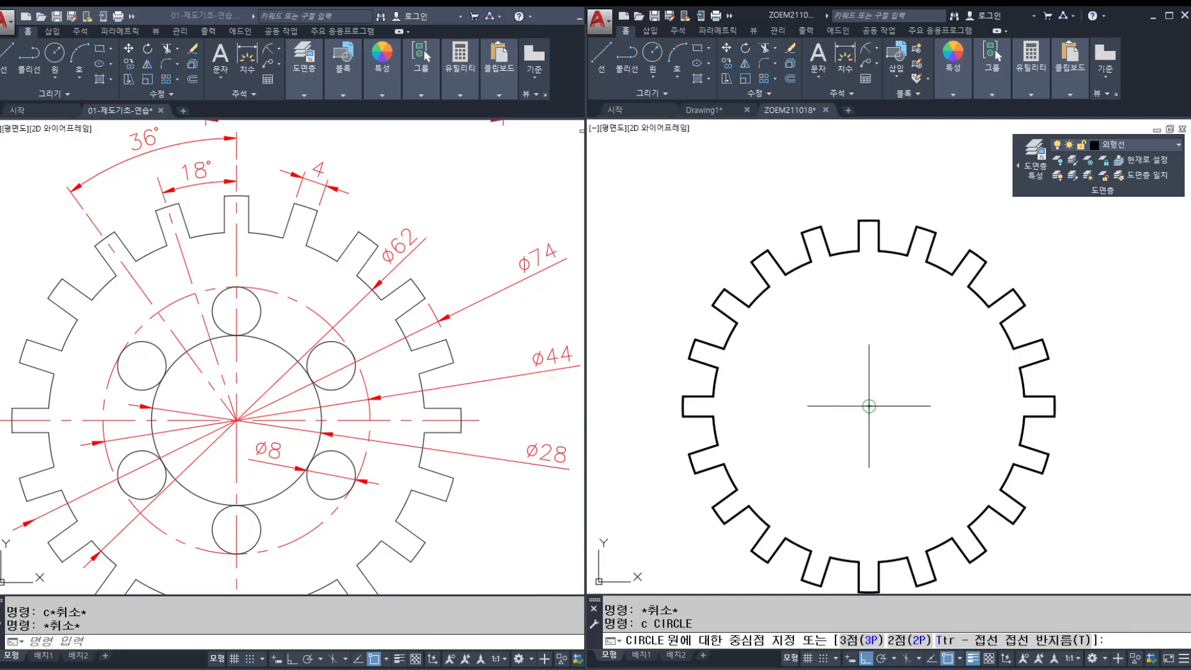
{"action": "left_click", "coordinate": [870, 406]}
{"action": "left_click_drag", "start_coordinate": [427, 381], "coordinate": [577, 481], "text": "ctrl"}
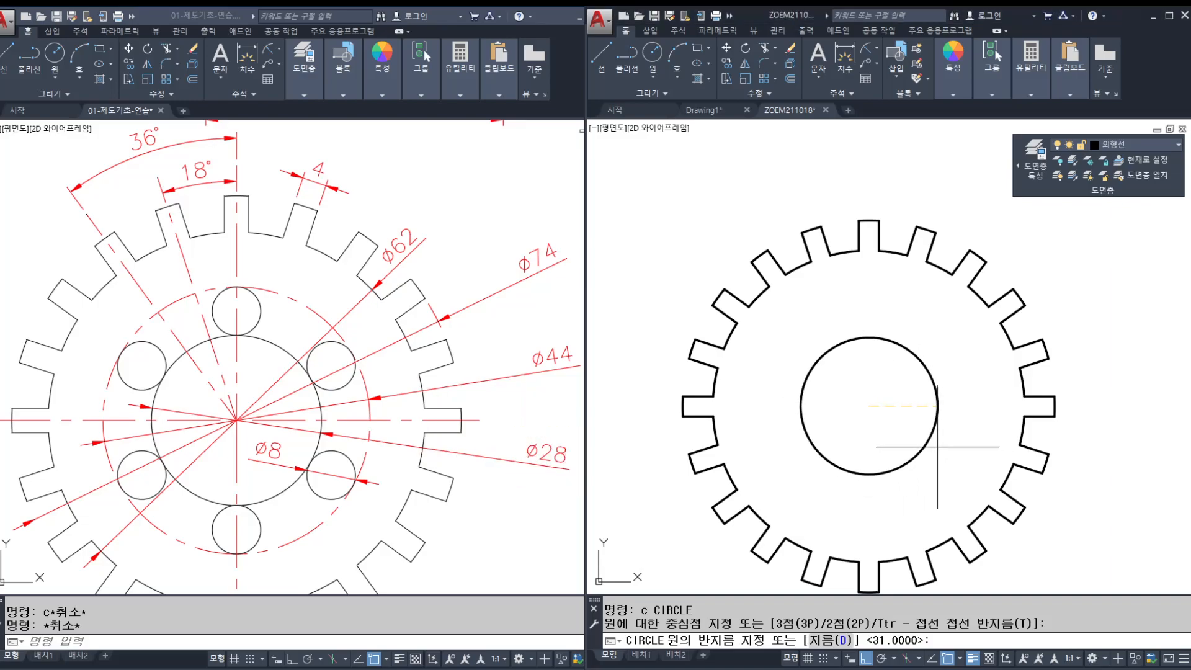
{"action": "type", "text": "d"}
{"action": "key", "text": "Return"}
{"action": "type", "text": "28"}
{"action": "key", "text": "Return"}
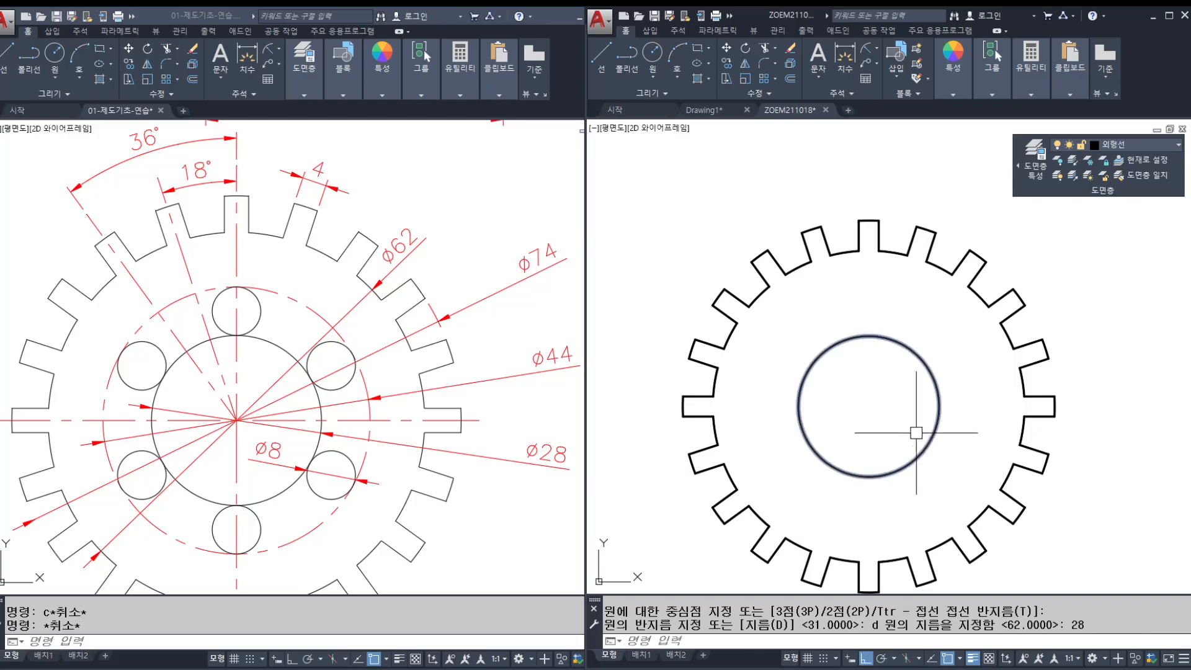
Step: Draw a circle of diameter 44 concentric with the gear's central circle
{"action": "key", "text": "Return"}
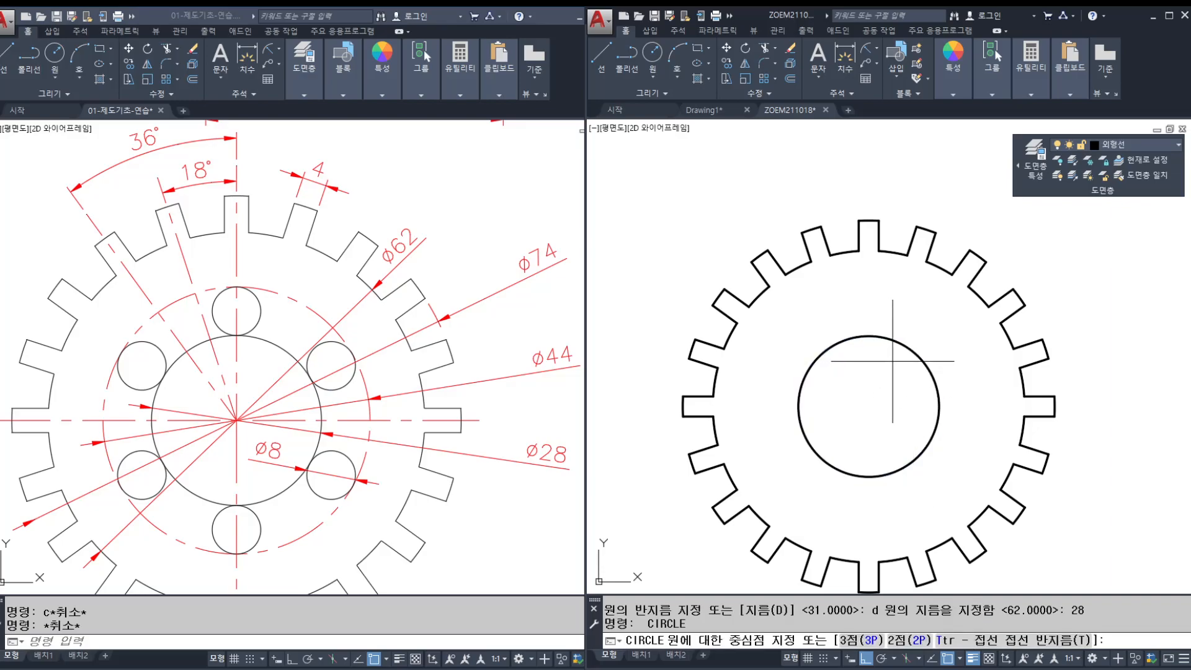
{"action": "key", "text": "Return"}
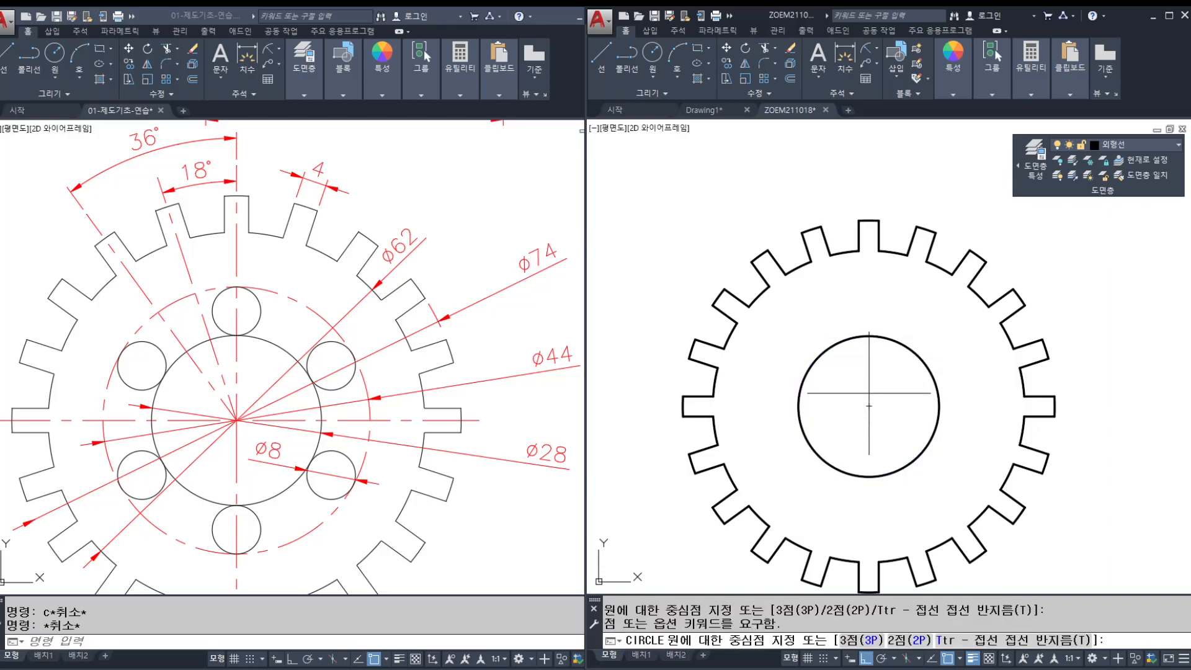
{"action": "left_click", "coordinate": [869, 406]}
{"action": "type", "text": "d"}
{"action": "key", "text": "Return"}
{"action": "type", "text": "44"}
{"action": "key", "text": "Return"}
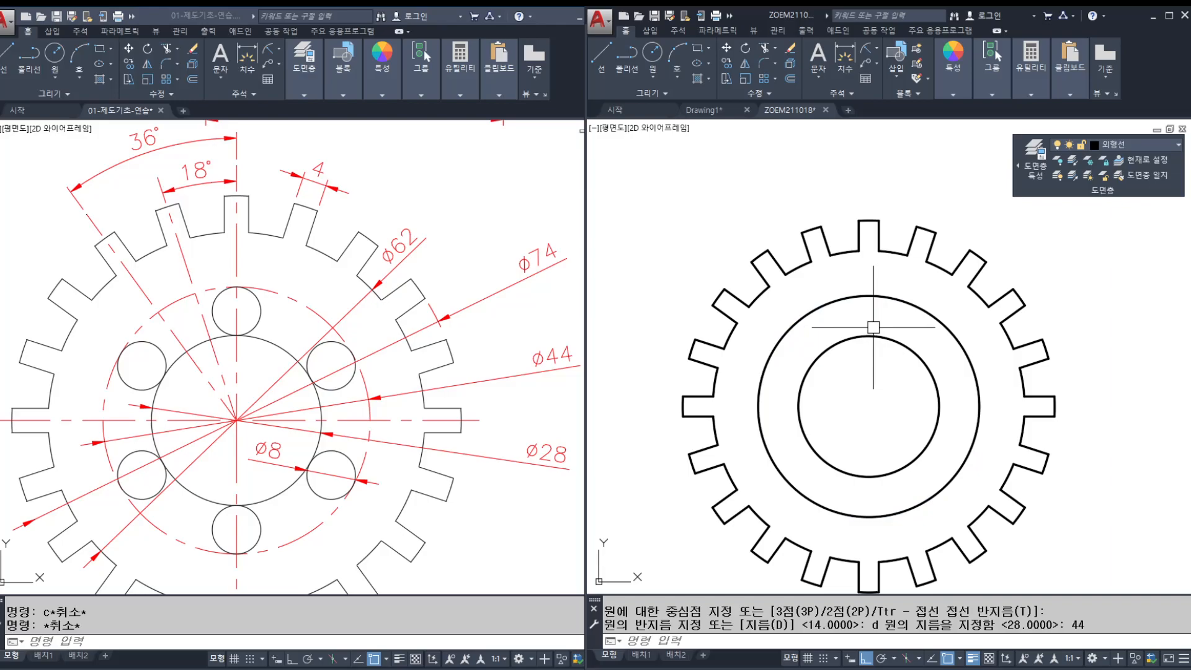
{"action": "type", "text": "l"}
{"action": "key", "text": "Return"}
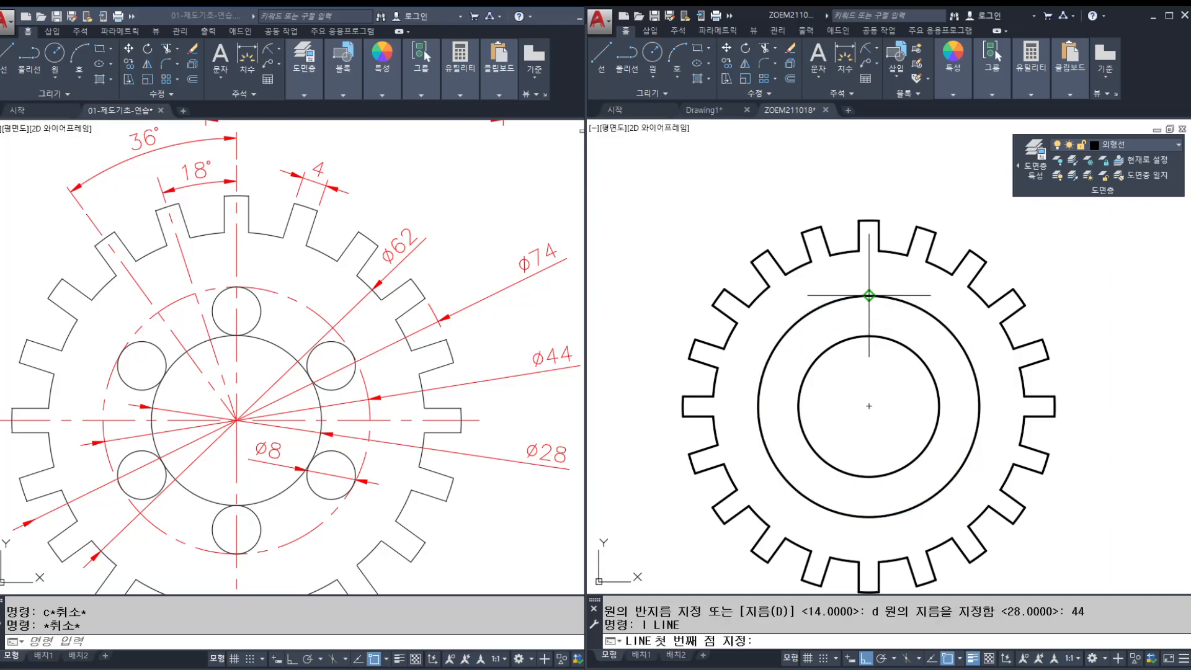
{"action": "left_click", "coordinate": [869, 296]}
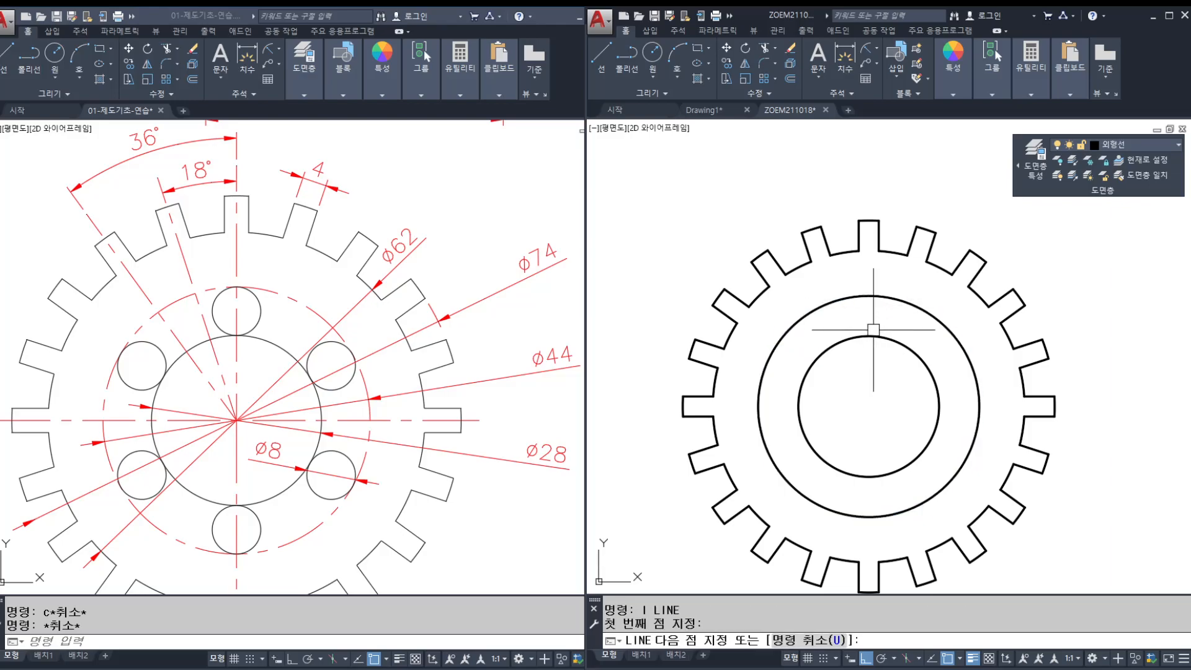
{"action": "scroll", "coordinate": [873, 330], "scroll_direction": "up", "scroll_amount": 2}
{"action": "key", "text": "Escape"}
Step: Draw a two-point circle between the top quadrants of the 44-diameter circle and the 28-diameter circle
{"action": "type", "text": "c"}
{"action": "key", "text": "Return"}
{"action": "type", "text": "2점"}
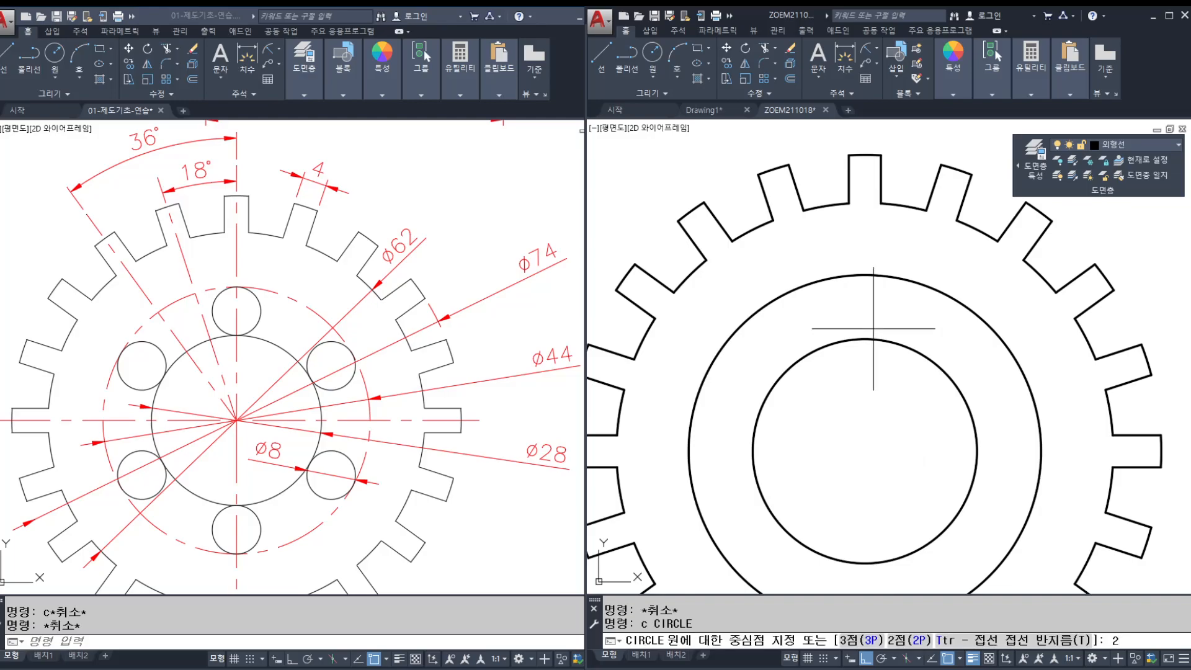
{"action": "type", "text": "p"}
{"action": "key", "text": "Return"}
{"action": "left_click", "coordinate": [868, 275]}
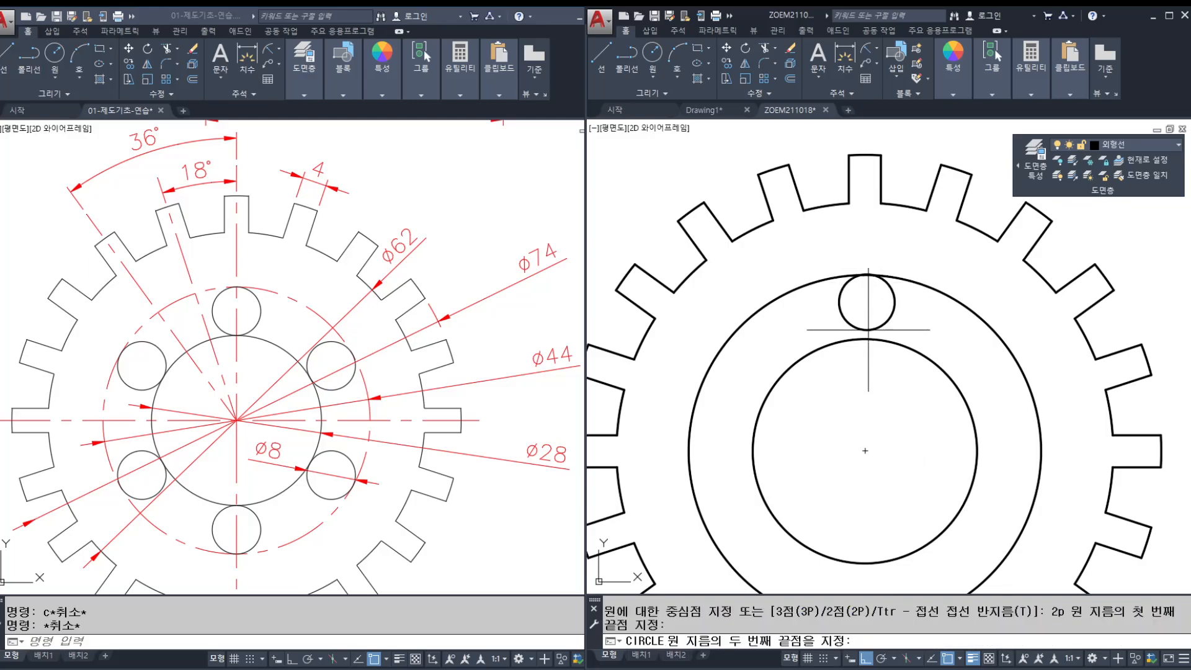
{"action": "left_click", "coordinate": [865, 339]}
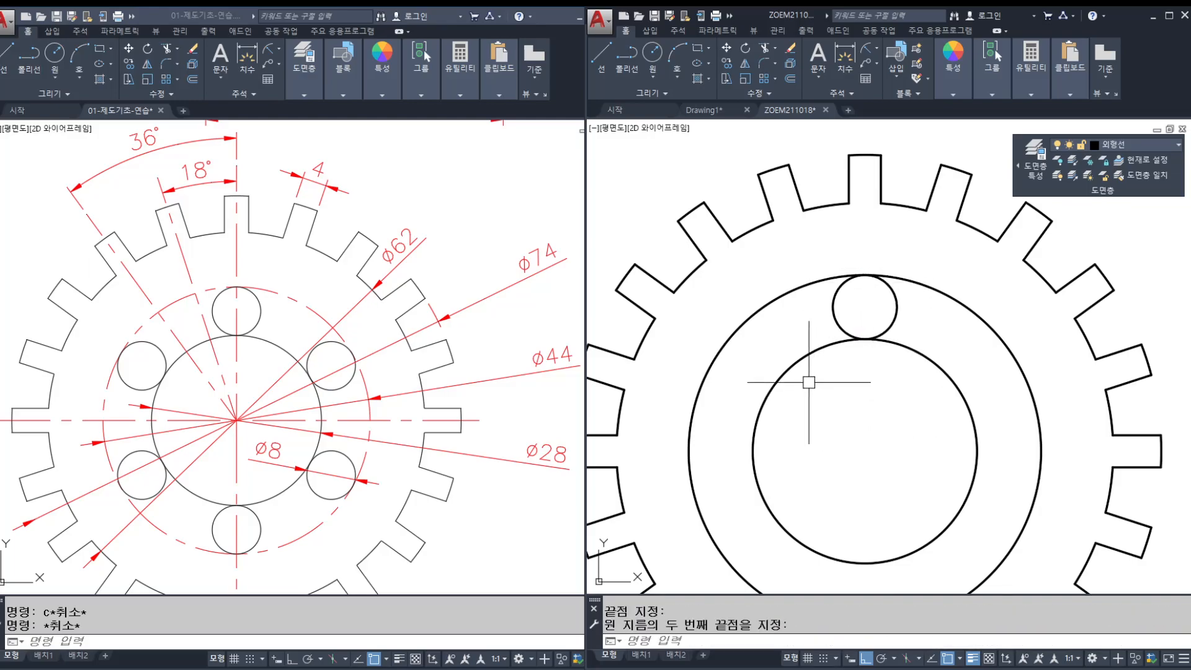
Step: Assign the 44-diameter construction circle to the centre line layer 중심선
{"action": "middle_click_drag", "start_coordinate": [864, 367], "coordinate": [861, 354]}
{"action": "left_click", "coordinate": [921, 271]}
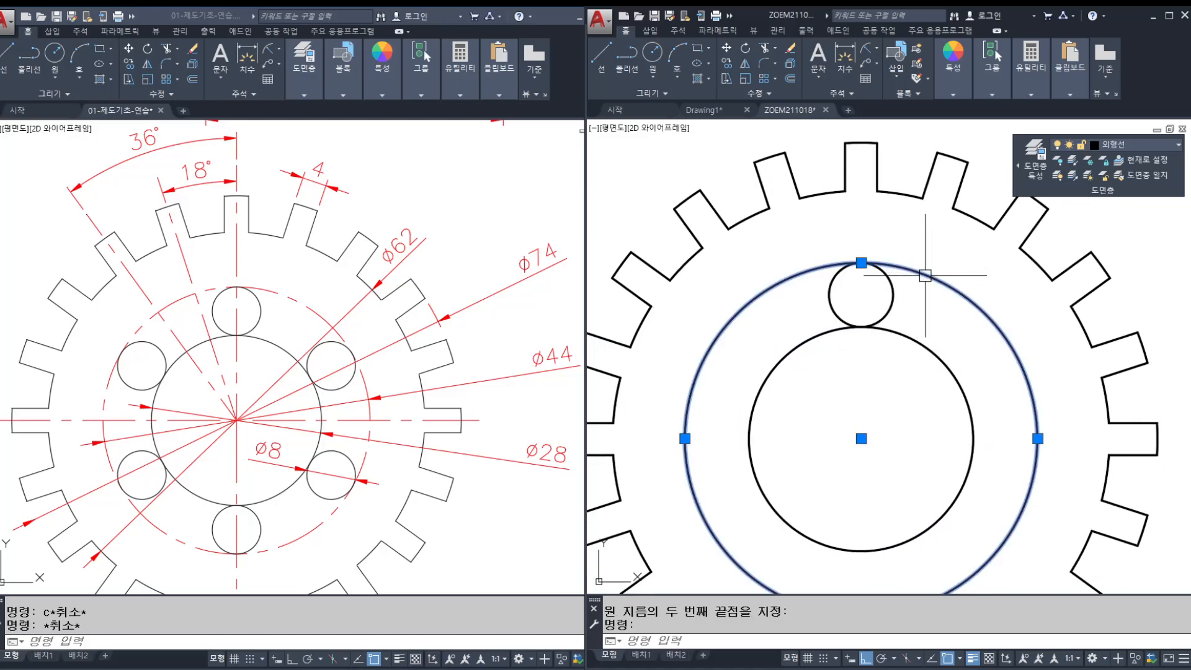
{"action": "left_click", "coordinate": [1130, 150]}
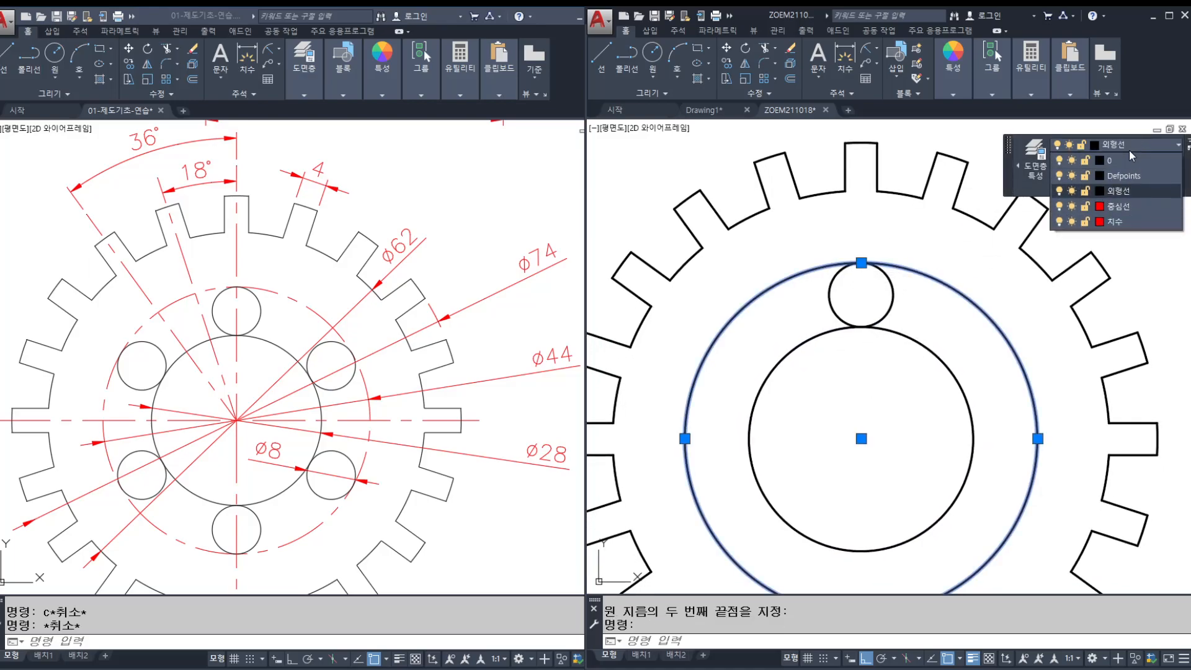
{"action": "left_click", "coordinate": [1127, 196]}
{"action": "key", "text": "Escape"}
{"action": "key", "text": "Escape"}
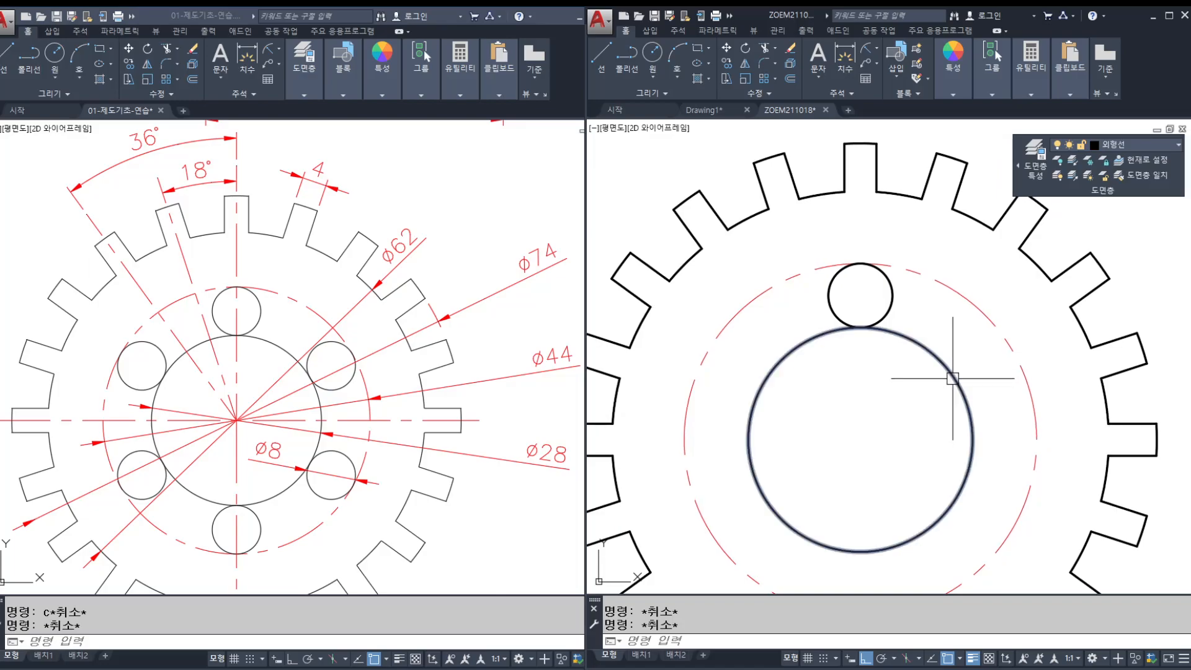
Step: Create a polar array of the small circle around the gear's centre with 6 items filling 360 degrees
{"action": "type", "text": "ar"}
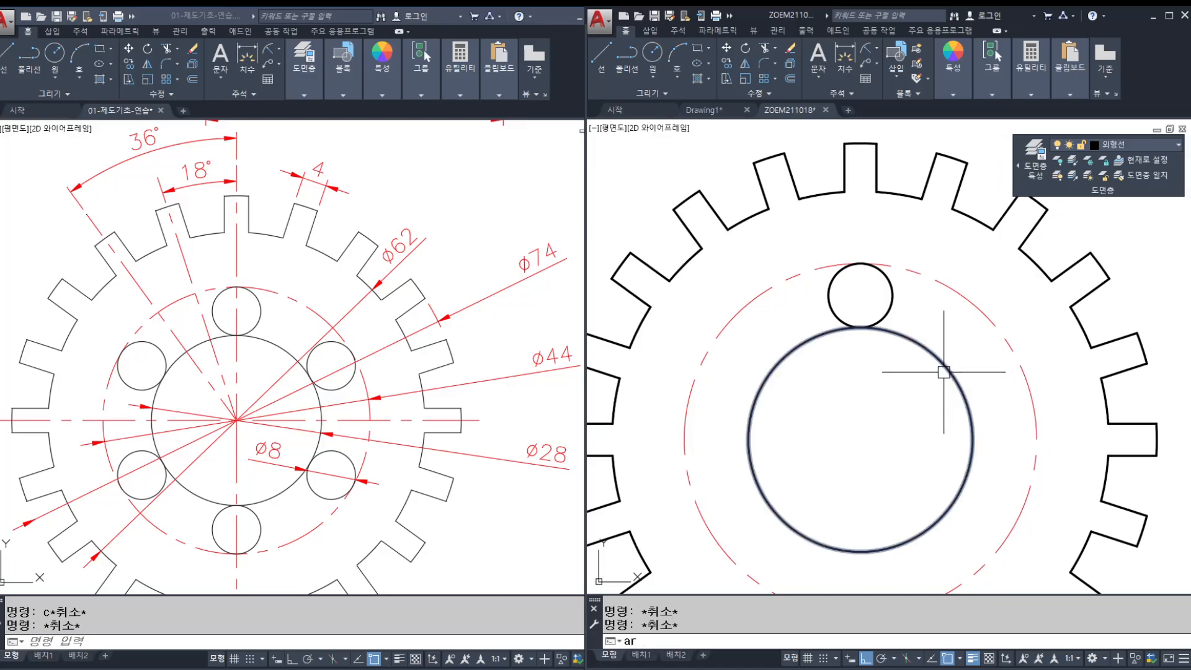
{"action": "key", "text": "Return"}
{"action": "left_click", "coordinate": [889, 312]}
{"action": "key", "text": "Return"}
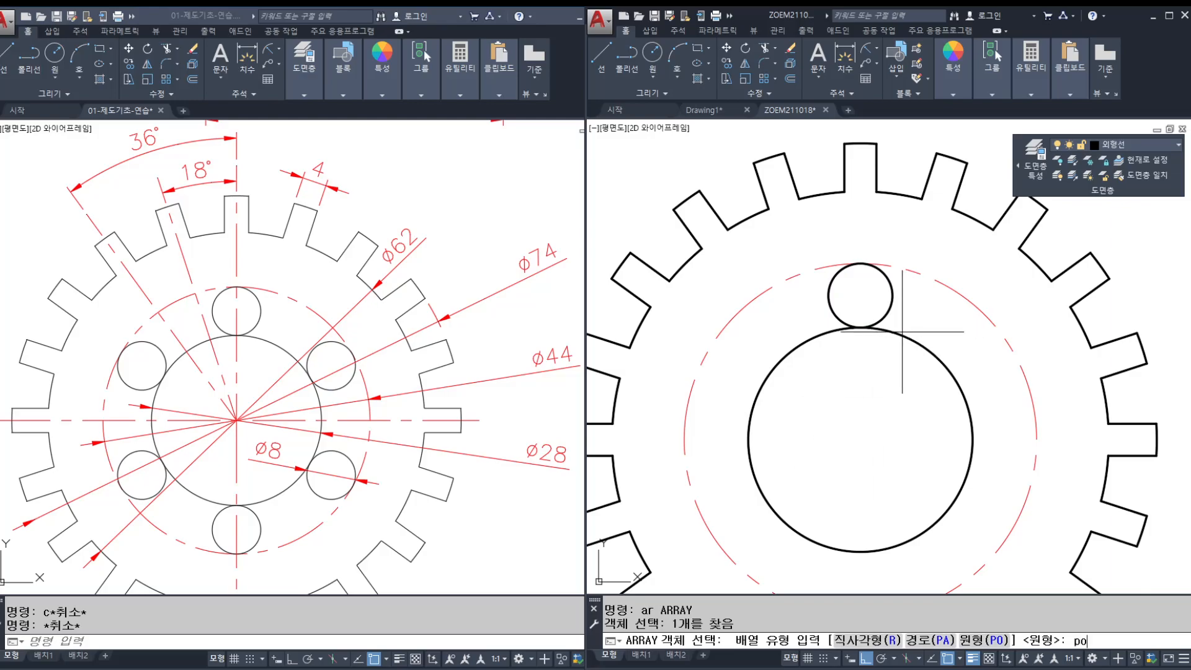
{"action": "type", "text": "po"}
{"action": "key", "text": "Return"}
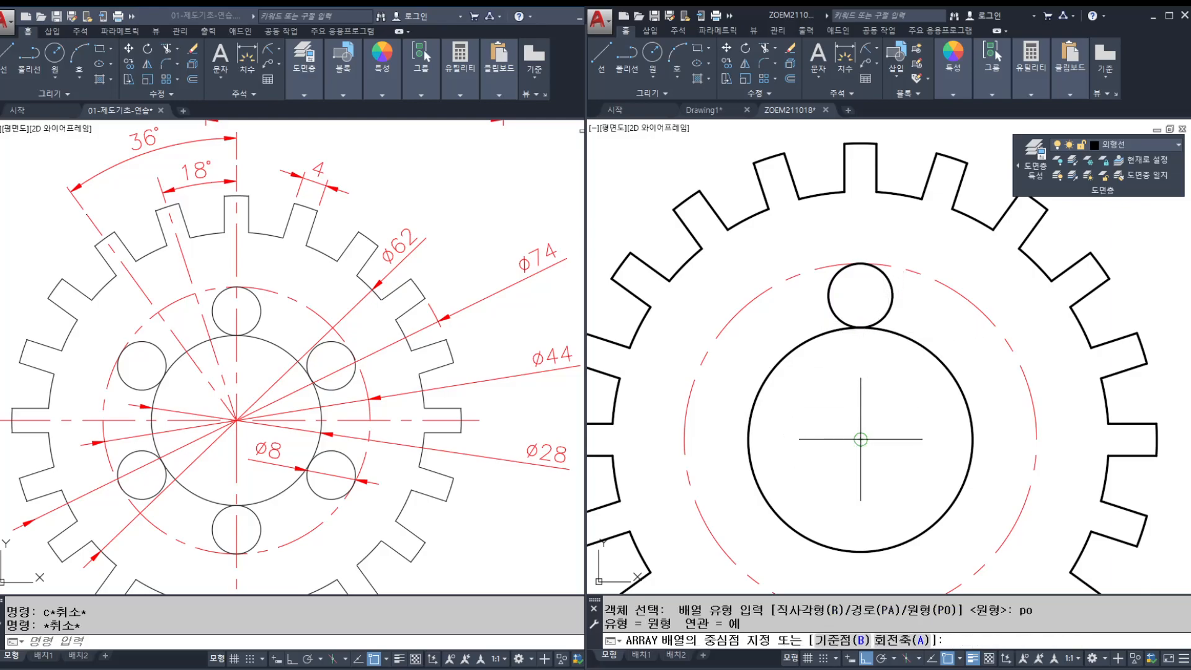
{"action": "left_click", "coordinate": [861, 439]}
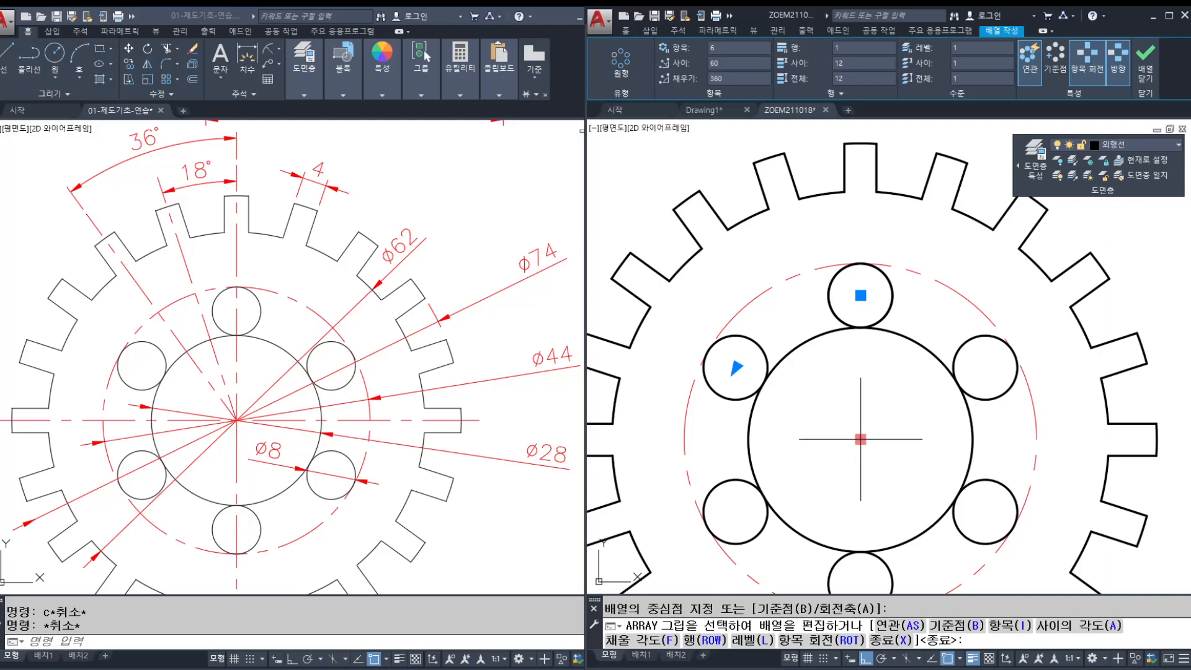
{"action": "key", "text": "Return"}
{"action": "scroll", "coordinate": [851, 426], "scroll_direction": "down", "scroll_amount": 2}
{"action": "middle_click_drag", "start_coordinate": [853, 435], "coordinate": [850, 391]}
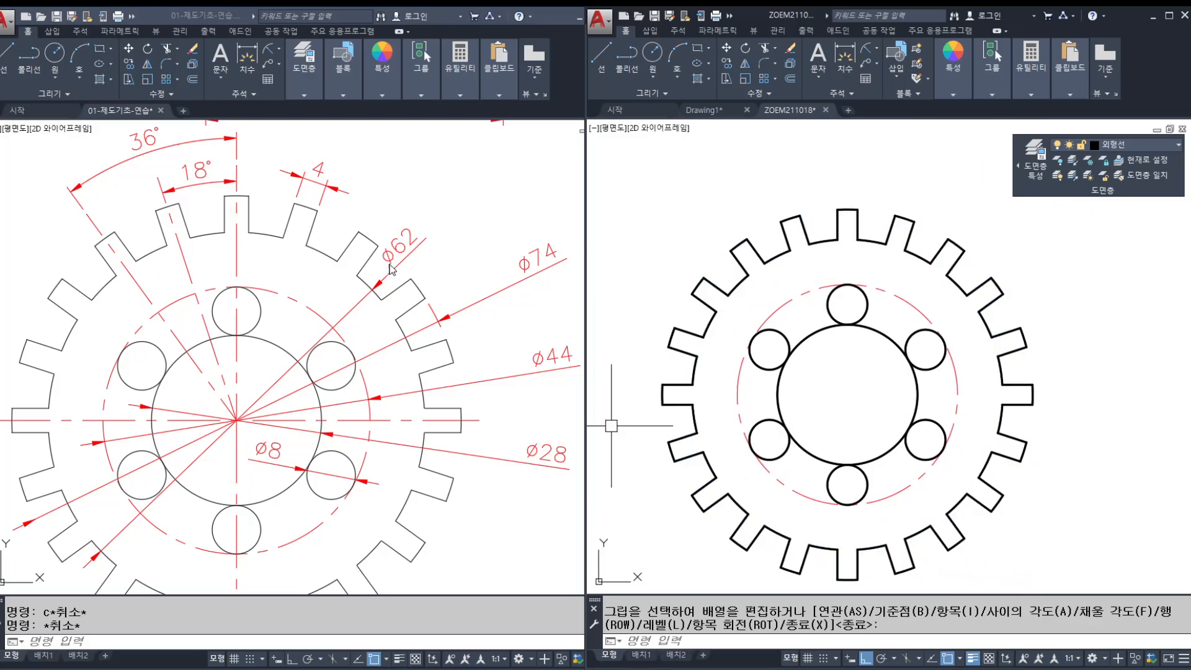
Step: Draw a vertical line from the gear's centre up to just beyond the top tooth
{"action": "key", "text": "Escape"}
{"action": "type", "text": "l"}
{"action": "key", "text": "Return"}
{"action": "scroll", "coordinate": [770, 253], "scroll_direction": "up", "scroll_amount": 2}
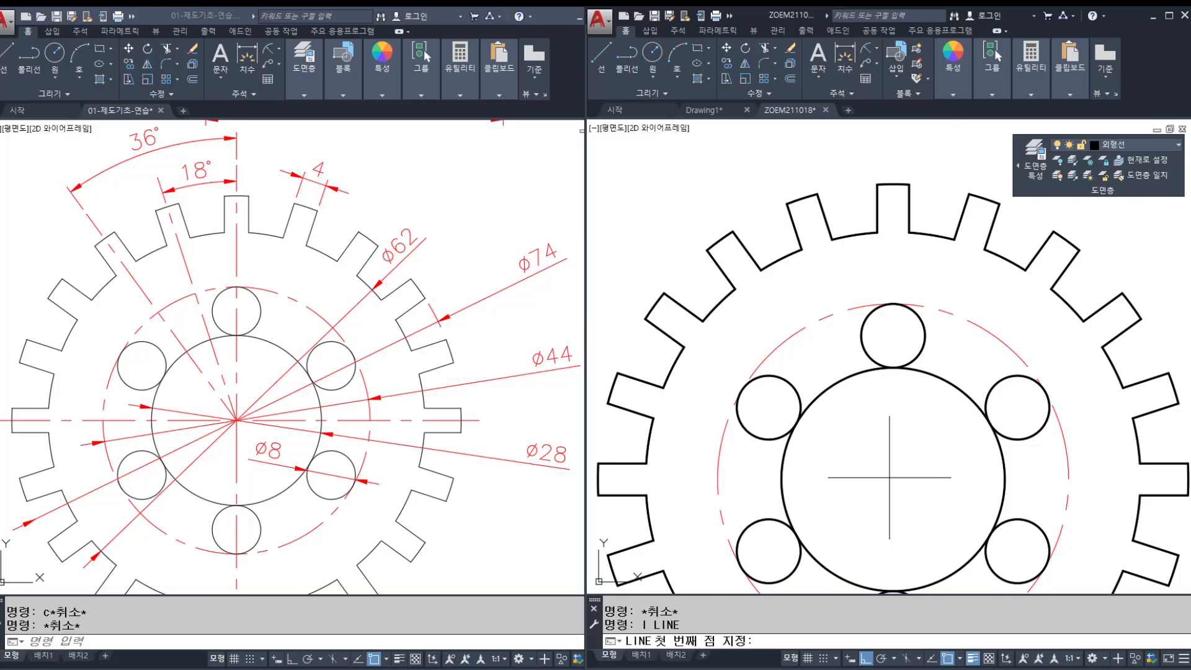
{"action": "left_click", "coordinate": [894, 479]}
{"action": "middle_click_drag", "start_coordinate": [893, 480], "coordinate": [890, 504]}
{"action": "left_click", "coordinate": [906, 193]}
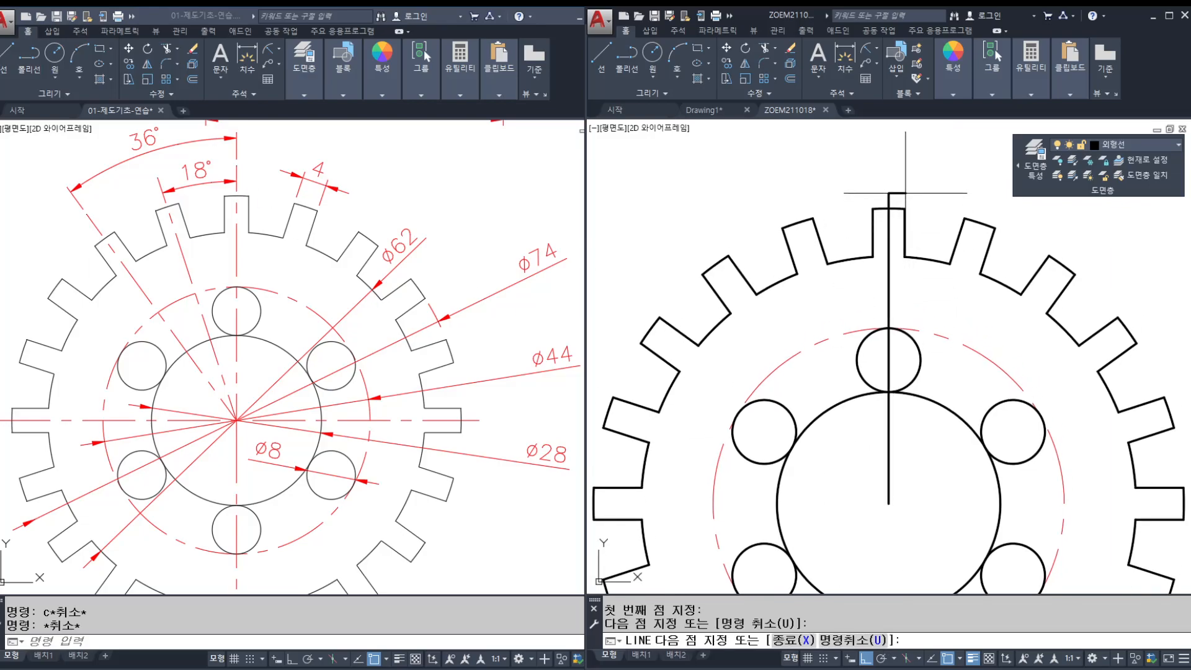
{"action": "key", "text": "Escape"}
{"action": "key", "text": "Escape"}
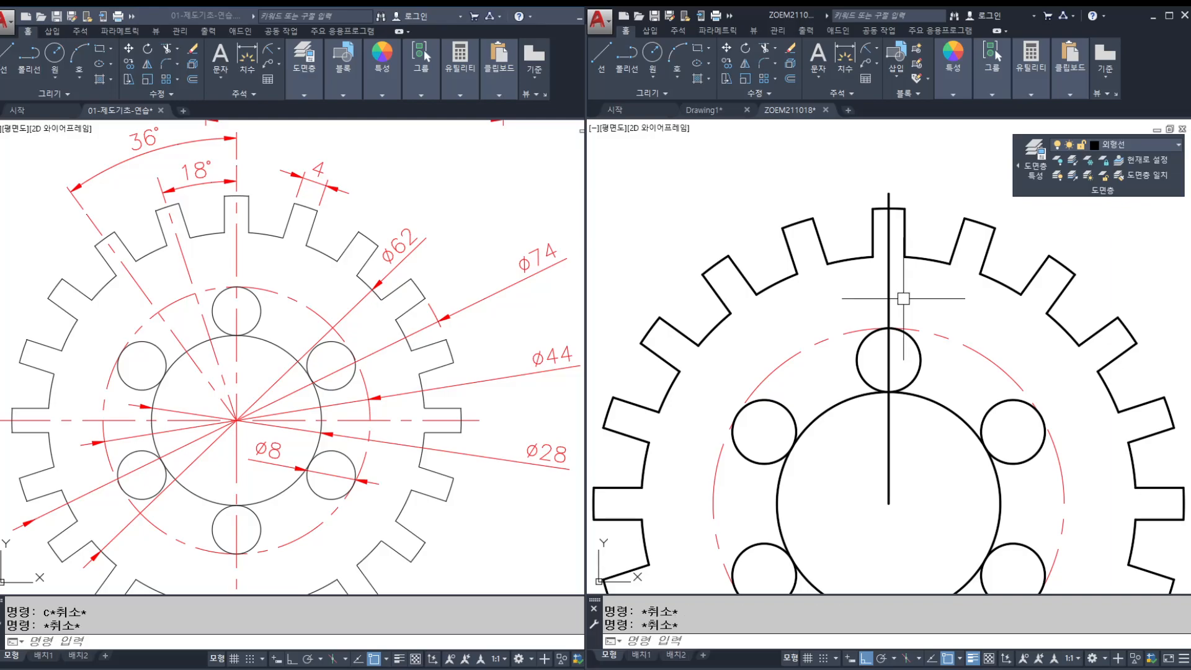
Step: Rotate a copy of the vertical line by 18 degrees counterclockwise about the gear's centre
{"action": "type", "text": "ro"}
{"action": "key", "text": "Return"}
{"action": "left_click", "coordinate": [889, 292]}
{"action": "key", "text": "Return"}
{"action": "left_click", "coordinate": [890, 503]}
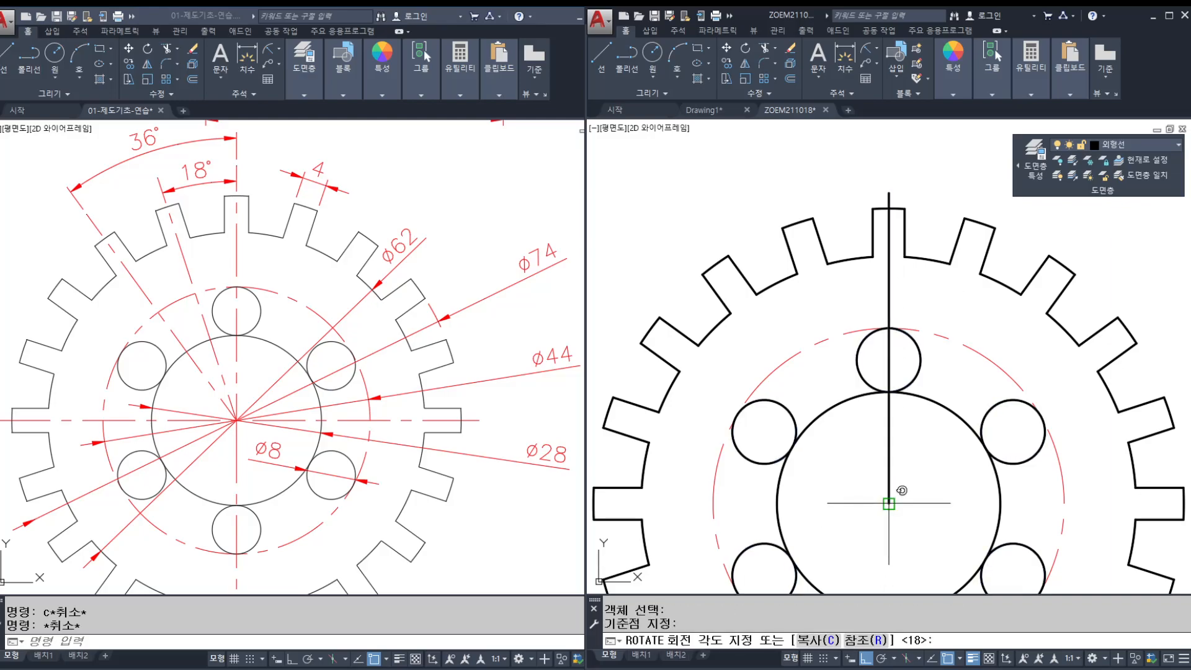
{"action": "type", "text": "c"}
{"action": "key", "text": "Return"}
{"action": "type", "text": "1"}
{"action": "key", "text": "Return"}
Step: Rotate a copy of the slanted line by another 18 degrees counterclockwise about the gear's centre
{"action": "key", "text": "Return"}
{"action": "left_click", "coordinate": [875, 459]}
{"action": "key", "text": "Return"}
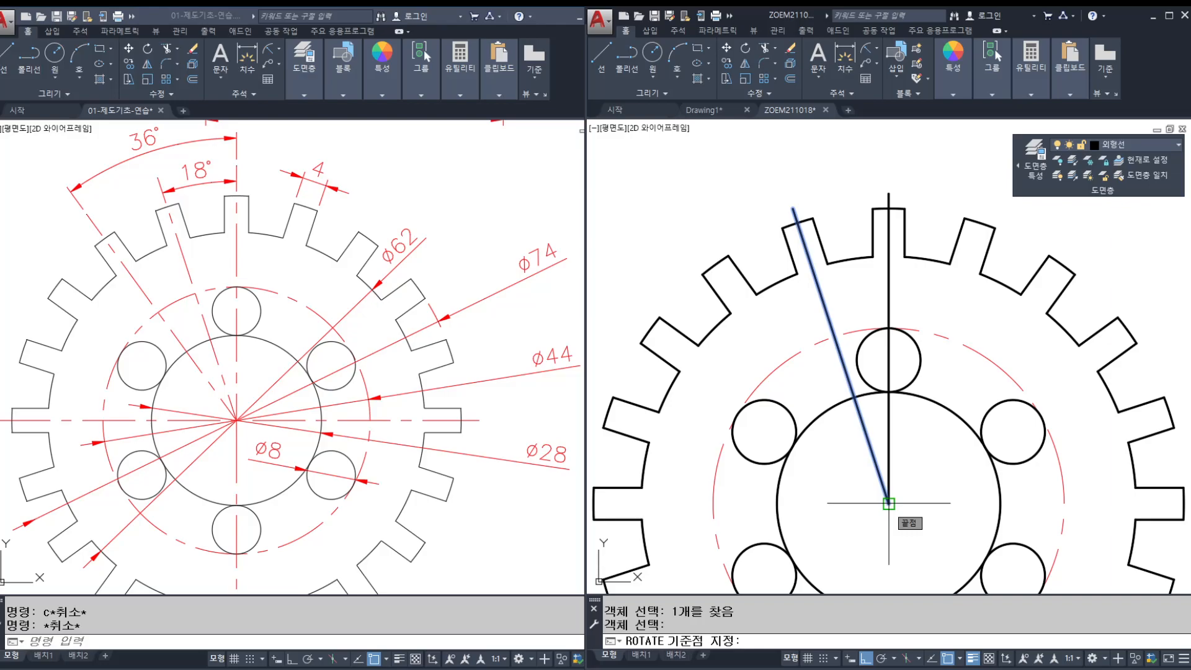
{"action": "left_click", "coordinate": [889, 503]}
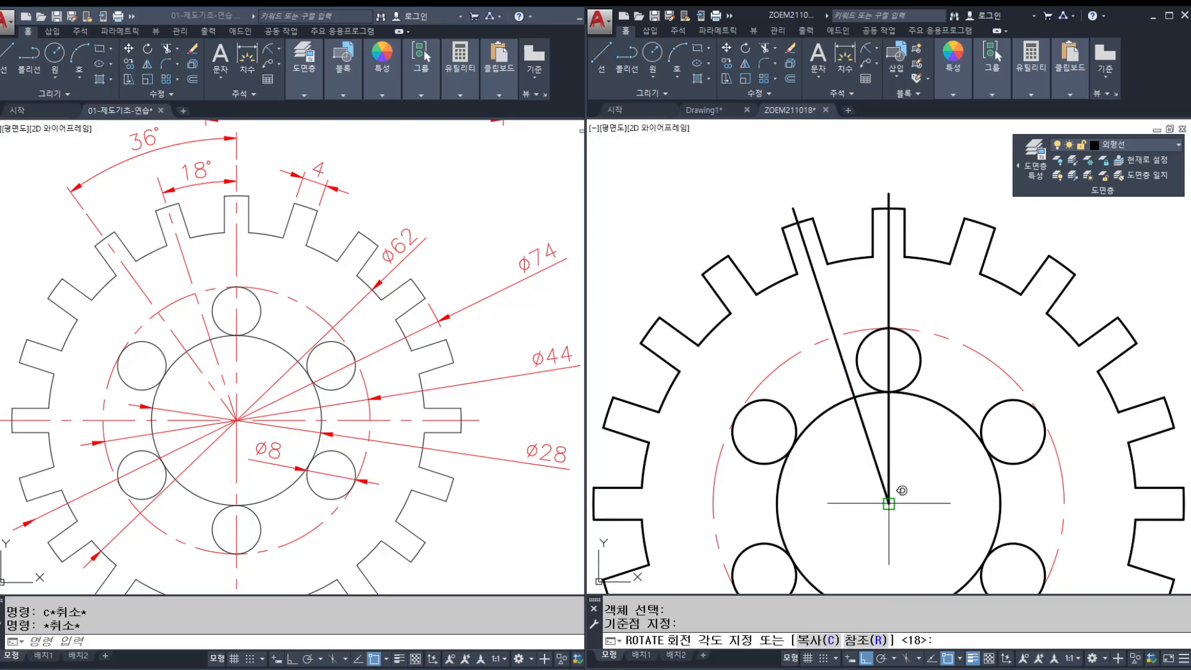
{"action": "type", "text": "c"}
{"action": "key", "text": "Return"}
{"action": "key", "text": "Return"}
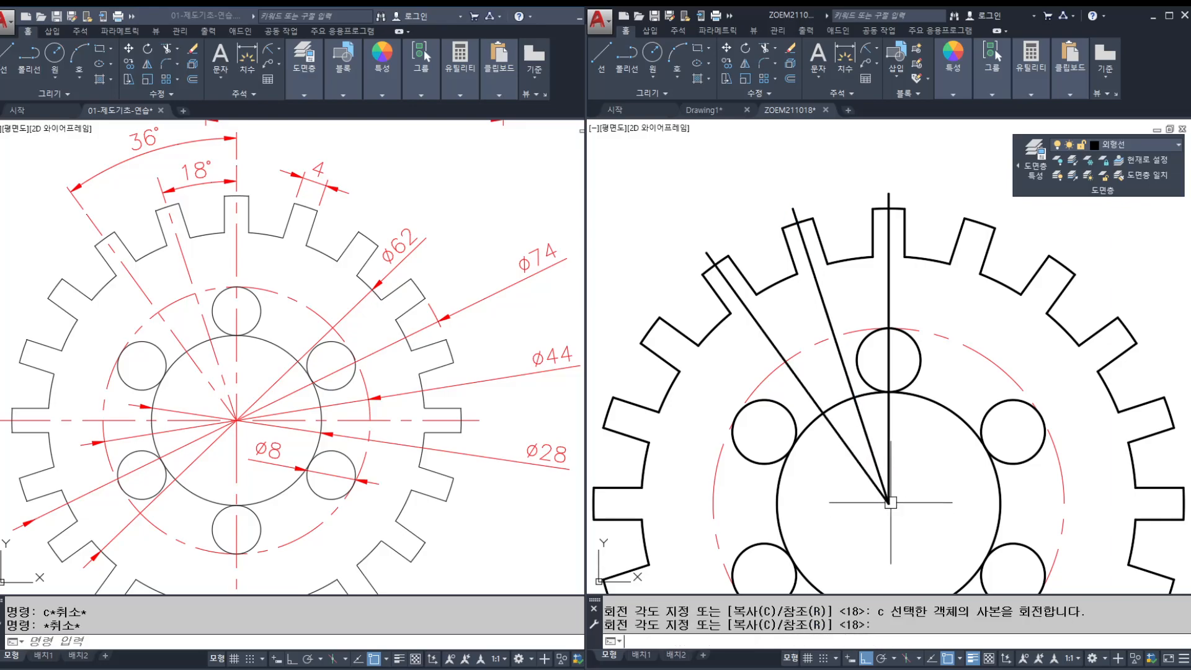
Step: Match the properties of the dashed 44-diameter construction circle onto the vertical line and the two slanted lines
{"action": "key", "text": "Escape"}
{"action": "key", "text": "Escape"}
{"action": "type", "text": "ma"}
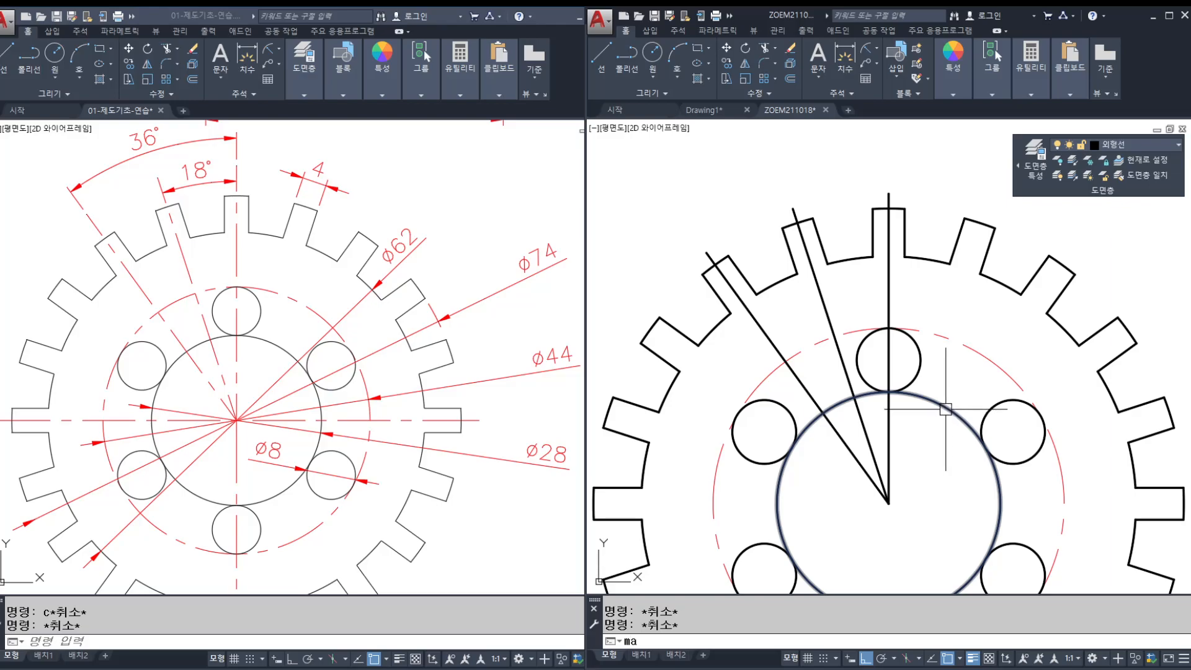
{"action": "key", "text": "Return"}
{"action": "left_click", "coordinate": [900, 327]}
{"action": "left_click", "coordinate": [889, 313]}
{"action": "left_click", "coordinate": [829, 307]}
{"action": "left_click", "coordinate": [783, 360]}
{"action": "key", "text": "Return"}
{"action": "scroll", "coordinate": [910, 438], "scroll_direction": "down", "scroll_amount": 3}
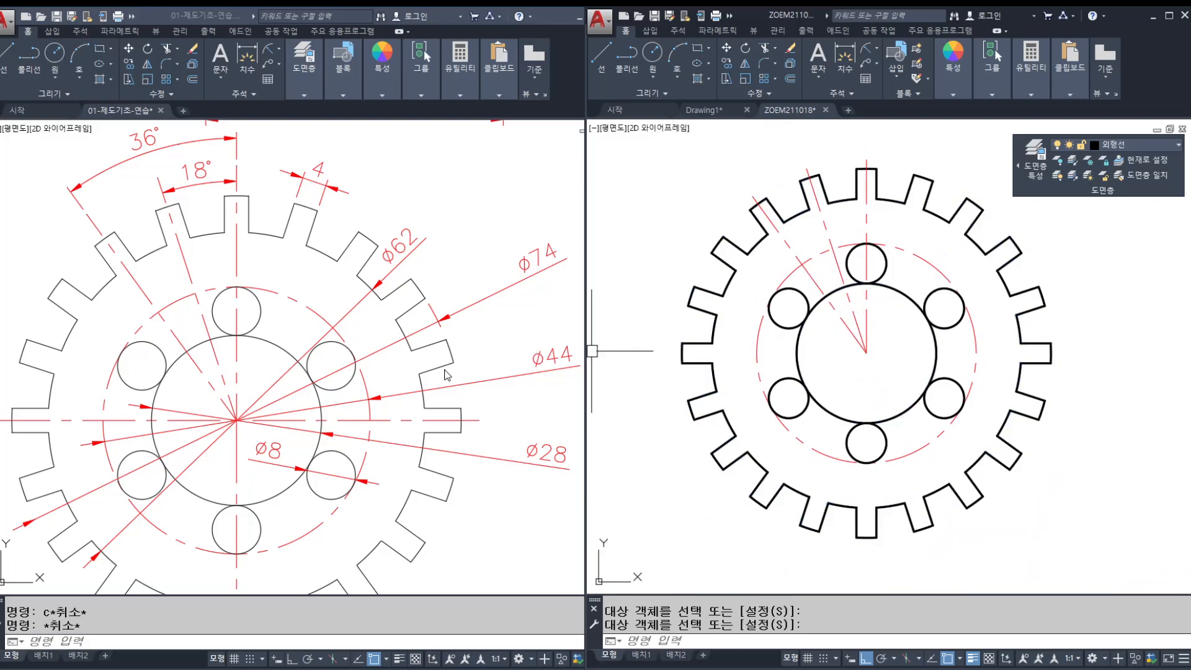
Step: Examine the dimensions of the reference drawing's next part, with six notched circles around a three-keyed disc, and bring an empty drawing area into view
{"action": "left_click", "coordinate": [454, 389]}
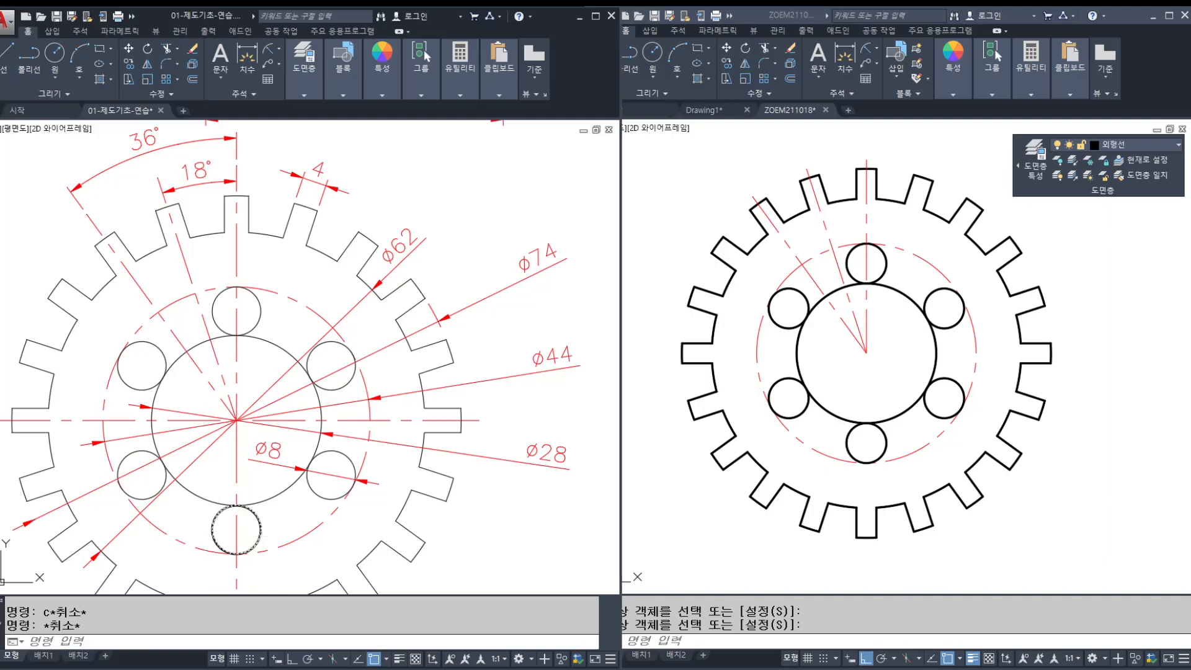
{"action": "left_click_drag", "start_coordinate": [518, 429], "coordinate": [582, 477]}
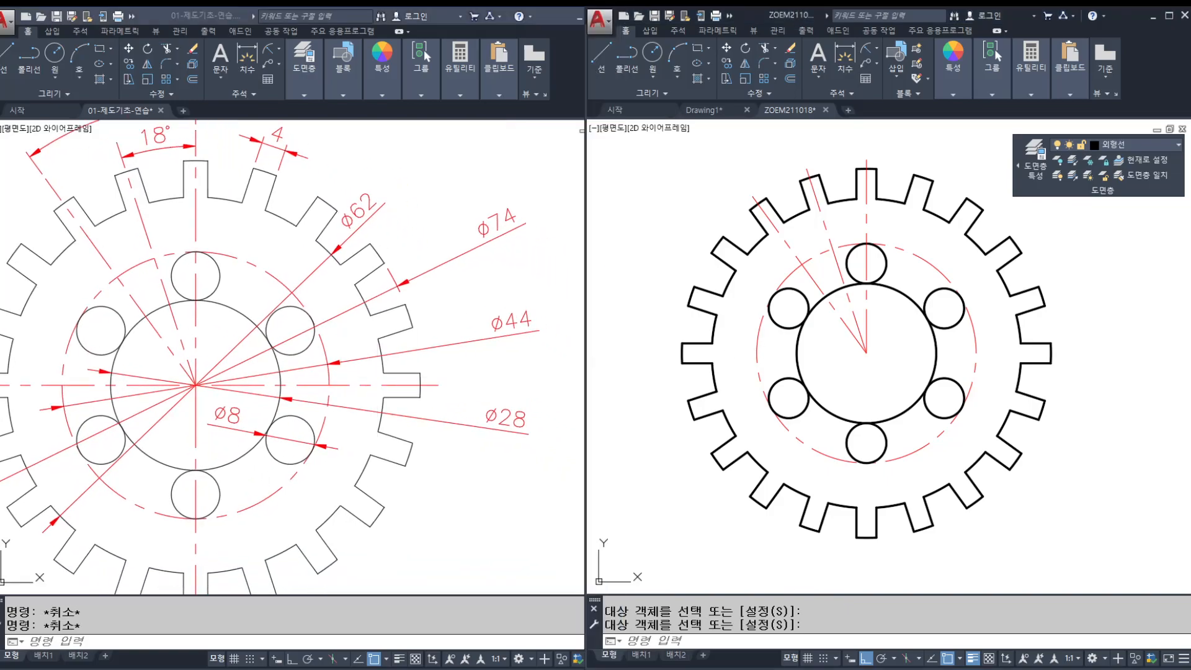
{"action": "scroll", "coordinate": [843, 332], "scroll_direction": "down", "scroll_amount": 2}
{"action": "middle_click_drag", "start_coordinate": [843, 332], "coordinate": [729, 331]}
{"action": "left_click", "coordinate": [468, 353]}
{"action": "scroll", "coordinate": [468, 354], "scroll_direction": "down", "scroll_amount": 2}
{"action": "middle_click_drag", "start_coordinate": [481, 354], "coordinate": [259, 352]}
{"action": "middle_click_drag", "start_coordinate": [432, 352], "coordinate": [299, 352]}
{"action": "scroll", "coordinate": [334, 384], "scroll_direction": "up", "scroll_amount": 2}
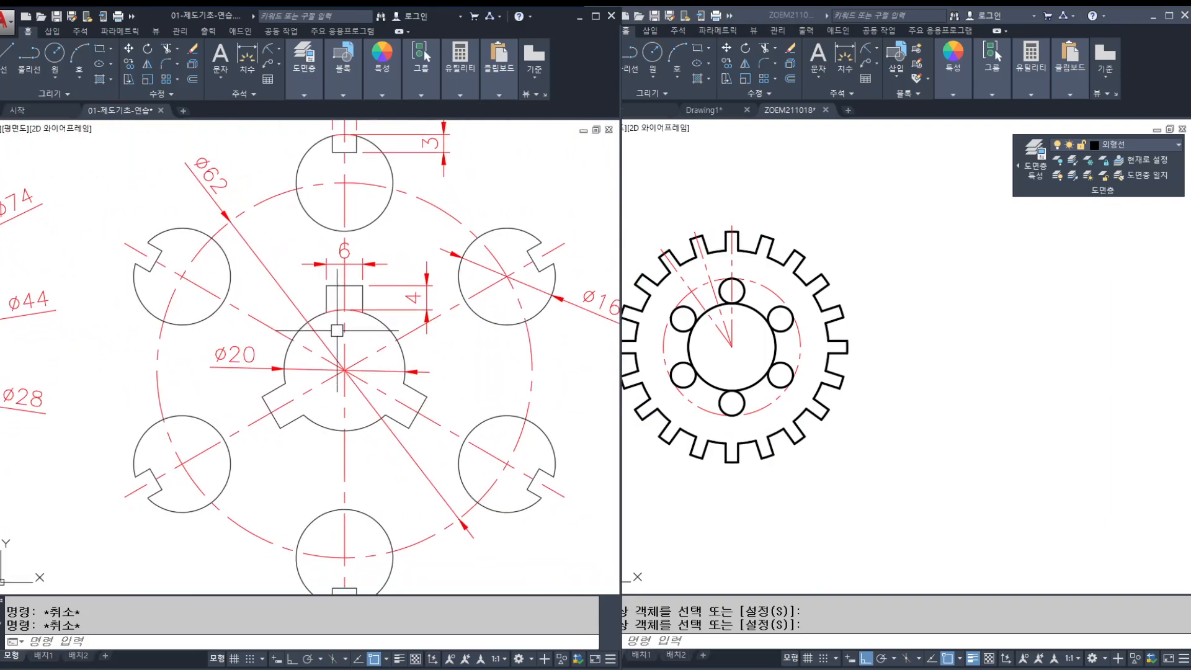
{"action": "scroll", "coordinate": [329, 447], "scroll_direction": "down", "scroll_amount": 2}
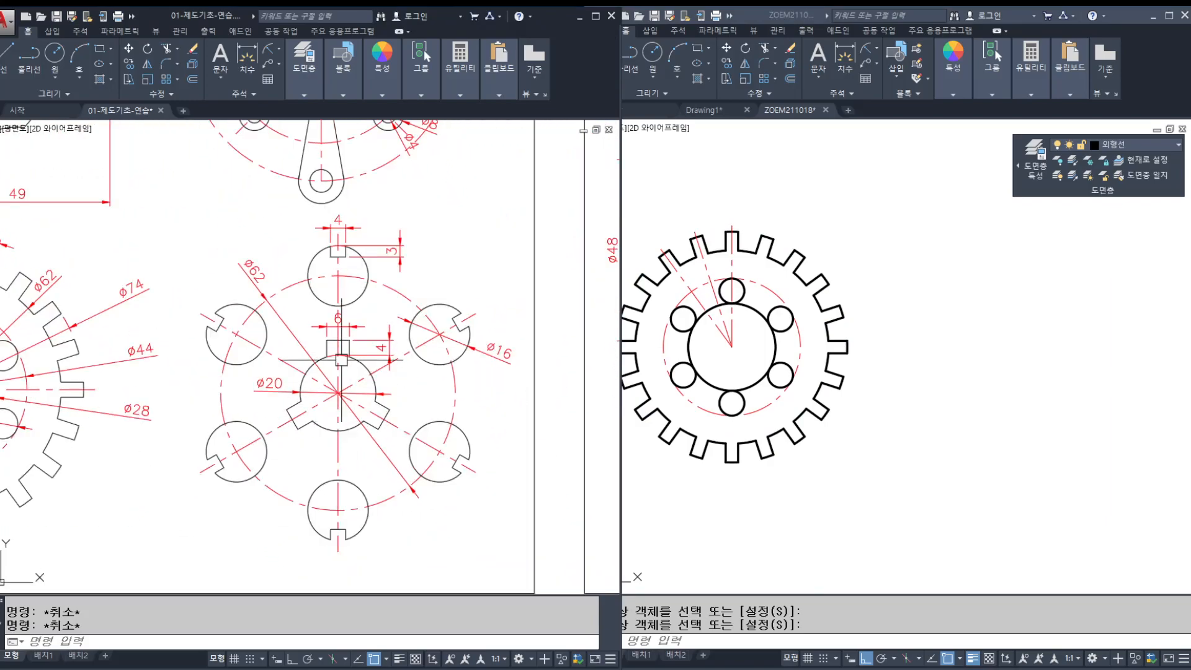
{"action": "left_click", "coordinate": [981, 407]}
{"action": "middle_click_drag", "start_coordinate": [1013, 394], "coordinate": [831, 395]}
{"action": "left_click", "coordinate": [470, 410]}
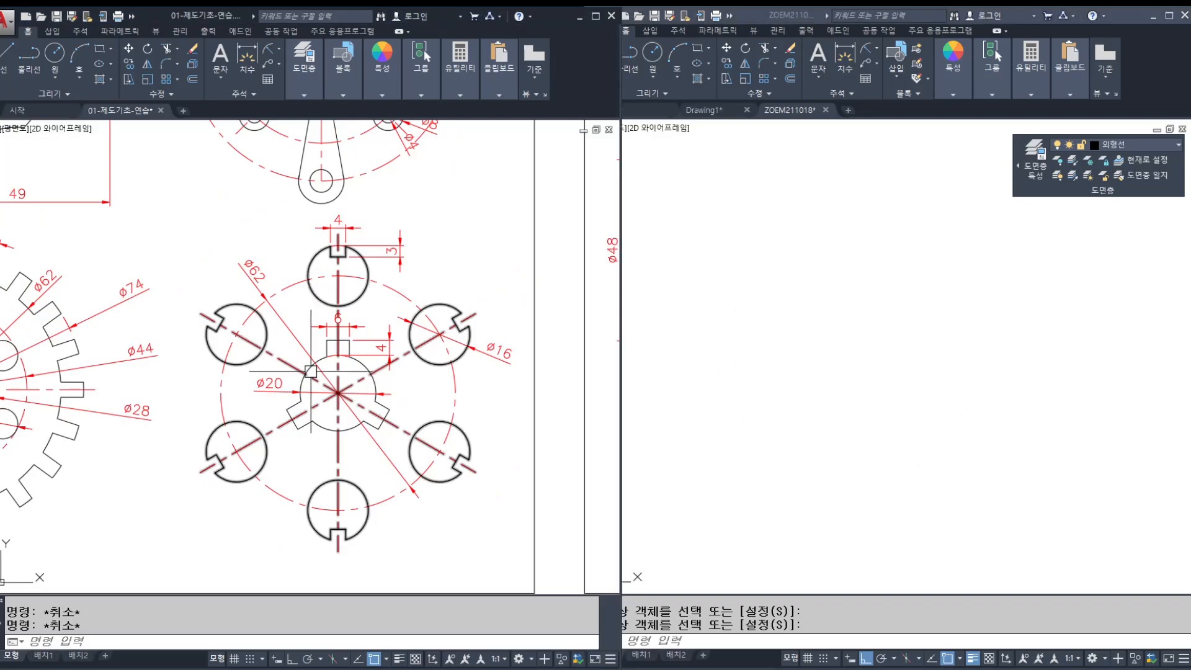
{"action": "scroll", "coordinate": [319, 373], "scroll_direction": "up", "scroll_amount": 2}
{"action": "middle_click_drag", "start_coordinate": [319, 372], "coordinate": [308, 395]}
{"action": "middle_click_drag", "start_coordinate": [341, 475], "coordinate": [340, 400]}
{"action": "middle_click_drag", "start_coordinate": [438, 251], "coordinate": [390, 269]}
{"action": "scroll", "coordinate": [336, 390], "scroll_direction": "down", "scroll_amount": 2}
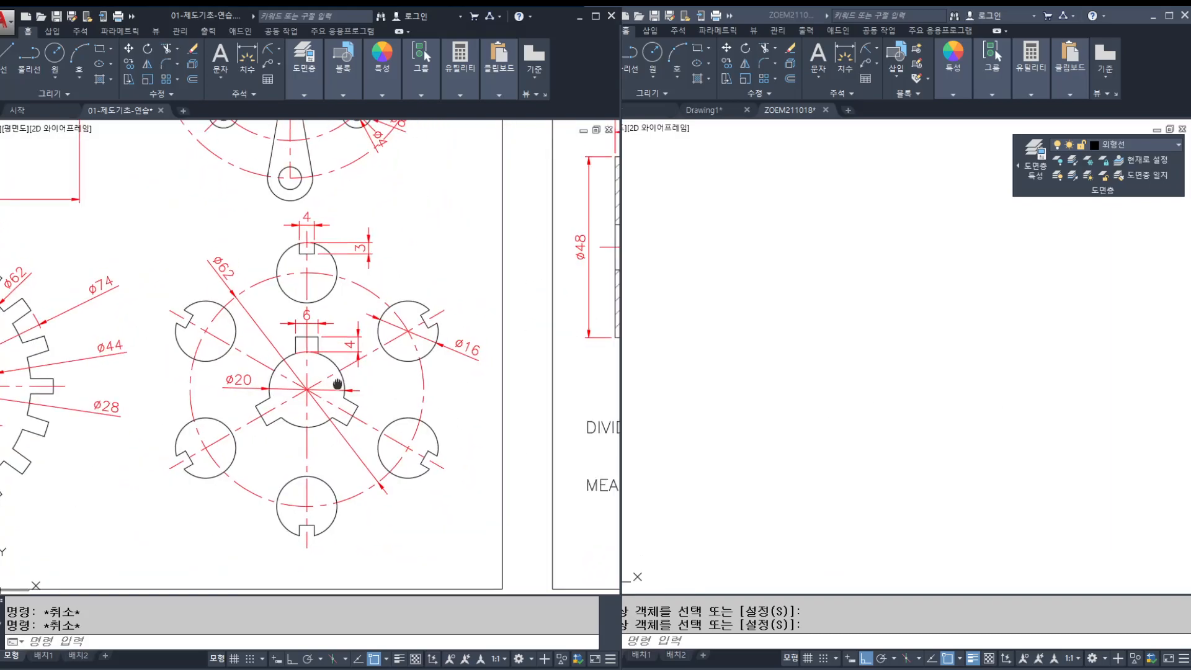
Step: Draw a circle of diameter 62 in the empty area beside the gear
{"action": "left_click", "coordinate": [952, 425]}
{"action": "key", "text": "Escape"}
{"action": "key", "text": "Escape"}
{"action": "type", "text": "C"}
{"action": "key", "text": "Return"}
{"action": "left_click", "coordinate": [847, 364]}
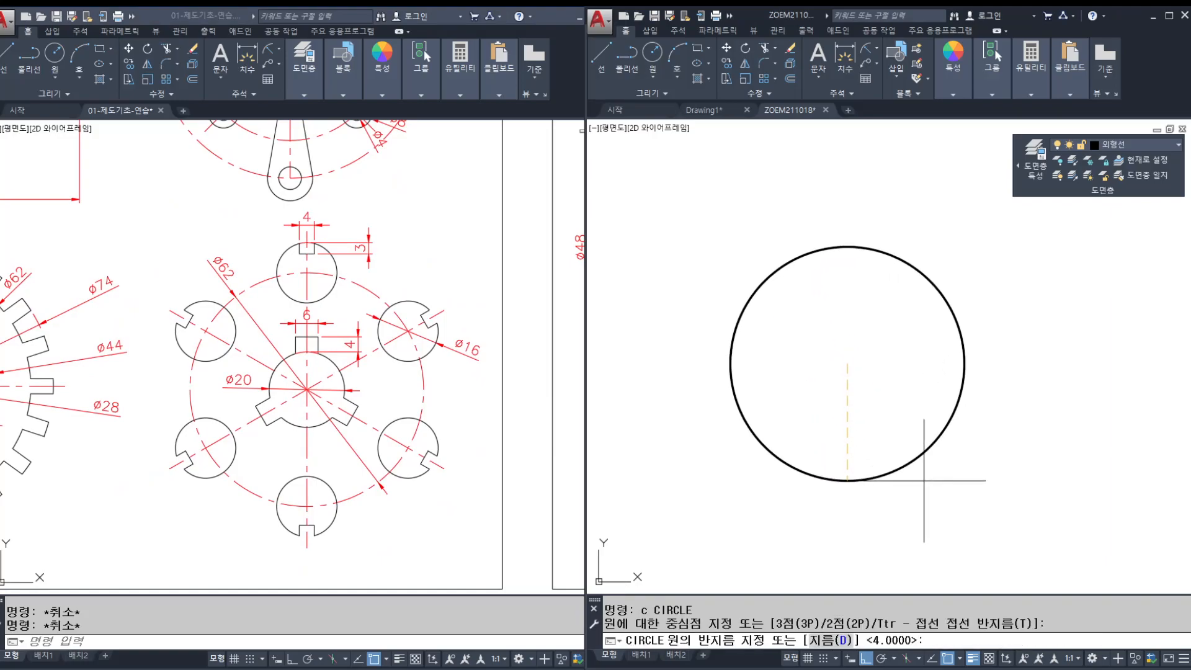
{"action": "type", "text": "d"}
{"action": "key", "text": "Return"}
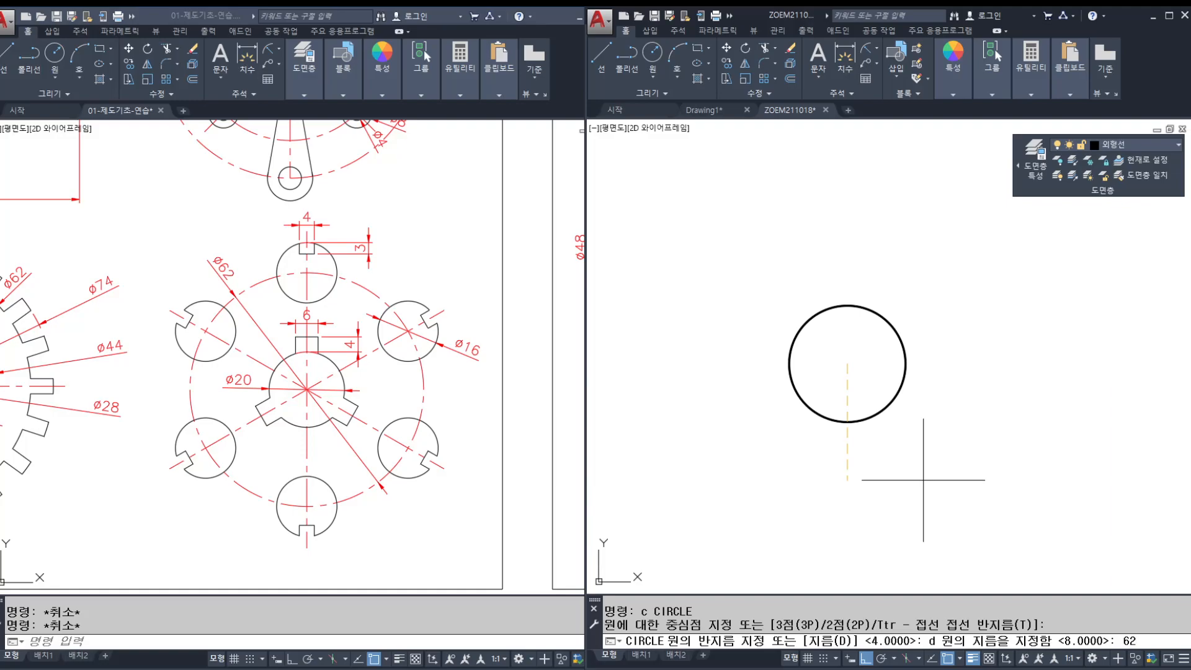
{"action": "key", "text": "Return"}
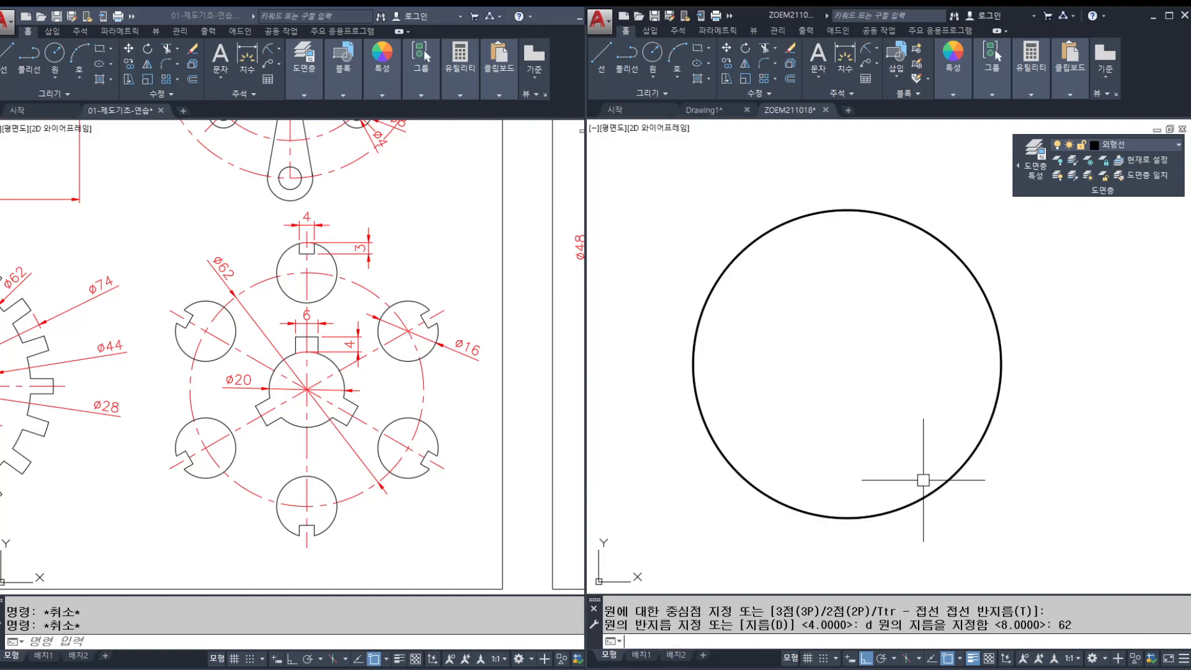
{"action": "left_click", "coordinate": [868, 49]}
{"action": "left_click", "coordinate": [880, 212]}
{"action": "key", "text": "Escape"}
{"action": "key", "text": "Escape"}
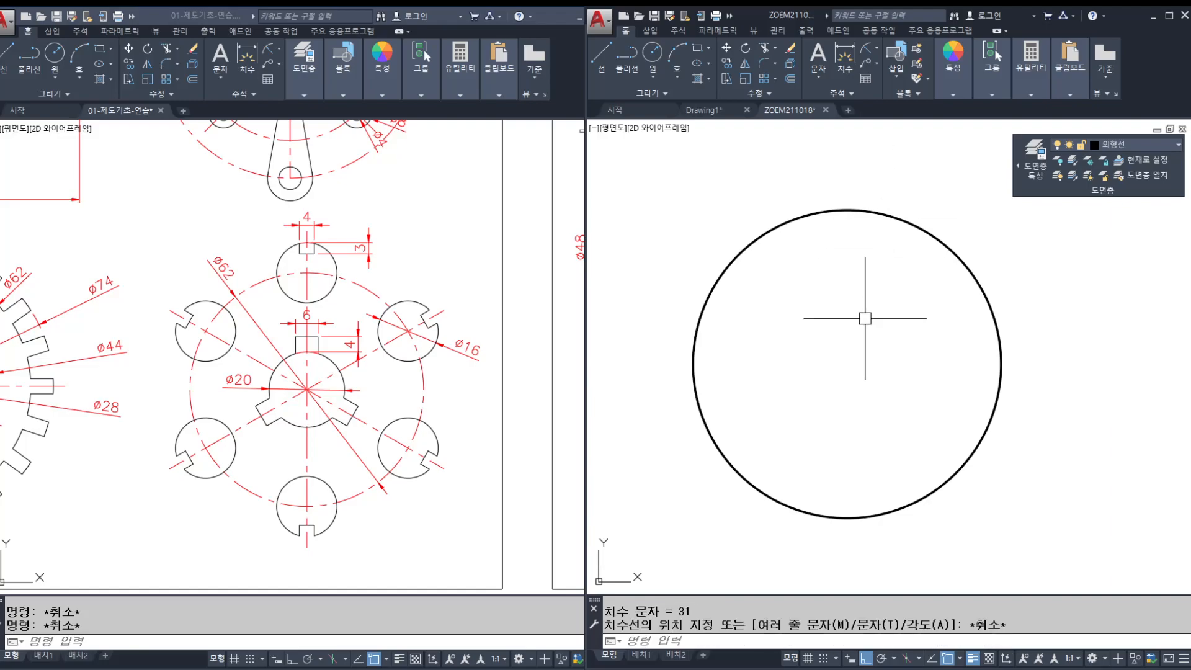
Step: Draw a circle of diameter 16 centred on the top quadrant of the 62-diameter circle
{"action": "type", "text": "c"}
{"action": "key", "text": "Return"}
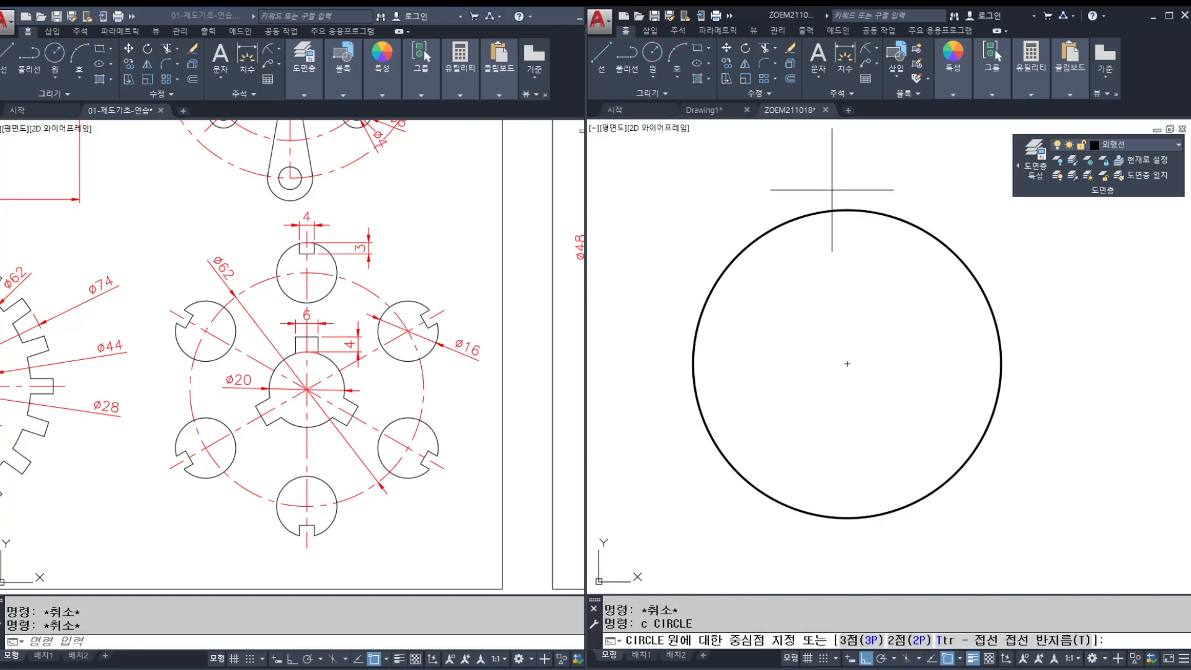
{"action": "left_click", "coordinate": [848, 210]}
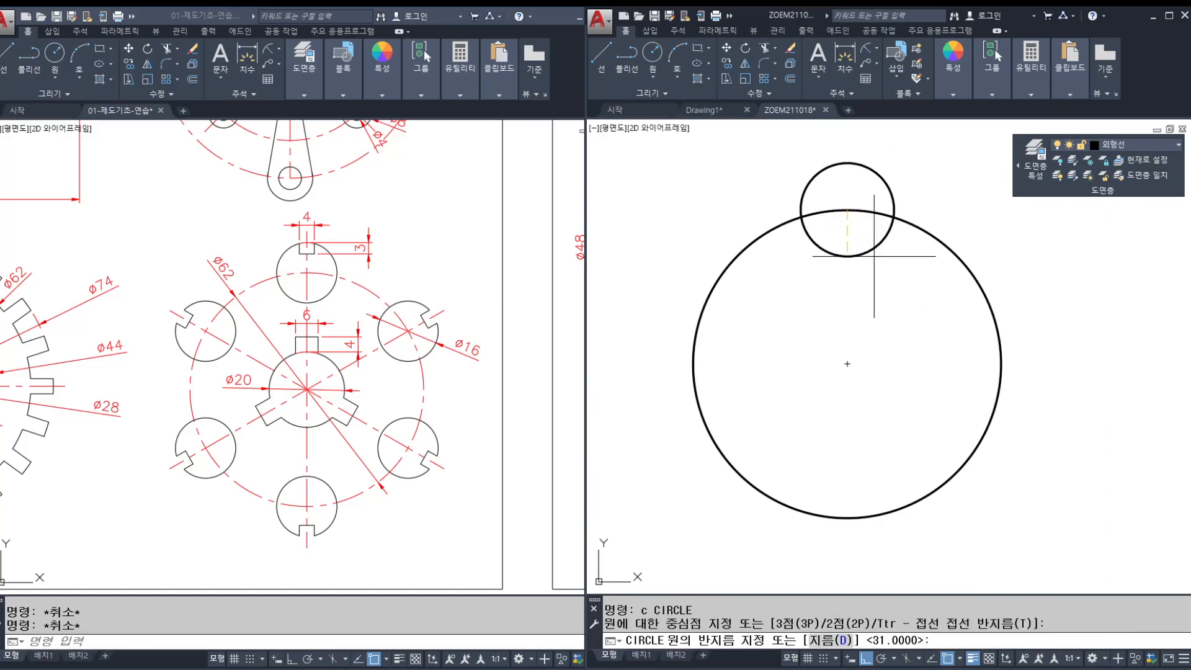
{"action": "type", "text": "d"}
{"action": "key", "text": "Return"}
{"action": "type", "text": "16"}
{"action": "key", "text": "Return"}
{"action": "middle_click_drag", "start_coordinate": [868, 247], "coordinate": [852, 321]}
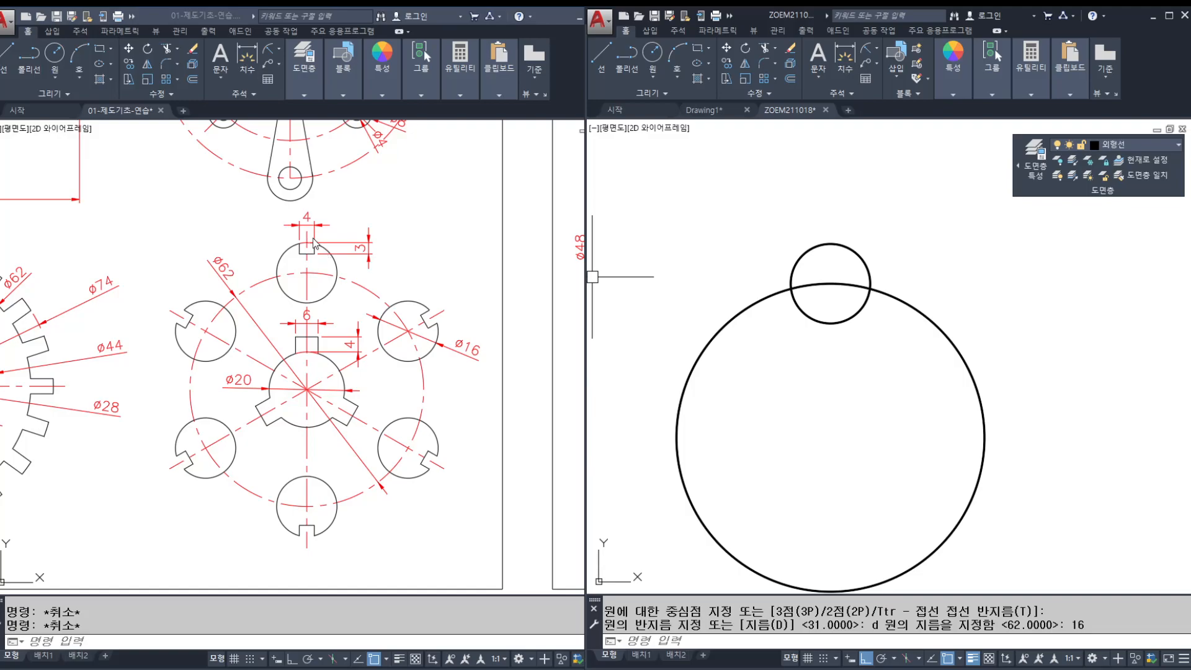
Step: Draw a horizontal line from the top quadrant of the 16-diameter circle out past its right side
{"action": "left_click", "coordinate": [375, 222]}
{"action": "scroll", "coordinate": [298, 224], "scroll_direction": "up", "scroll_amount": 2}
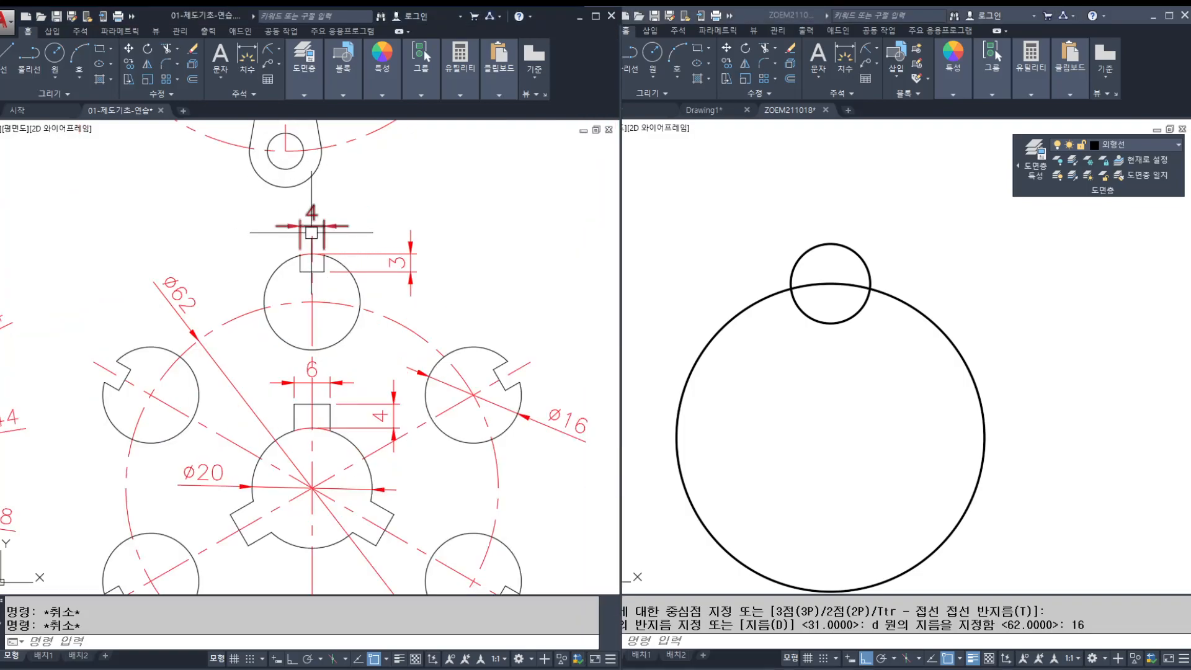
{"action": "left_click", "coordinate": [834, 240]}
{"action": "scroll", "coordinate": [819, 241], "scroll_direction": "up", "scroll_amount": 4}
{"action": "key", "text": "Escape"}
{"action": "key", "text": "Escape"}
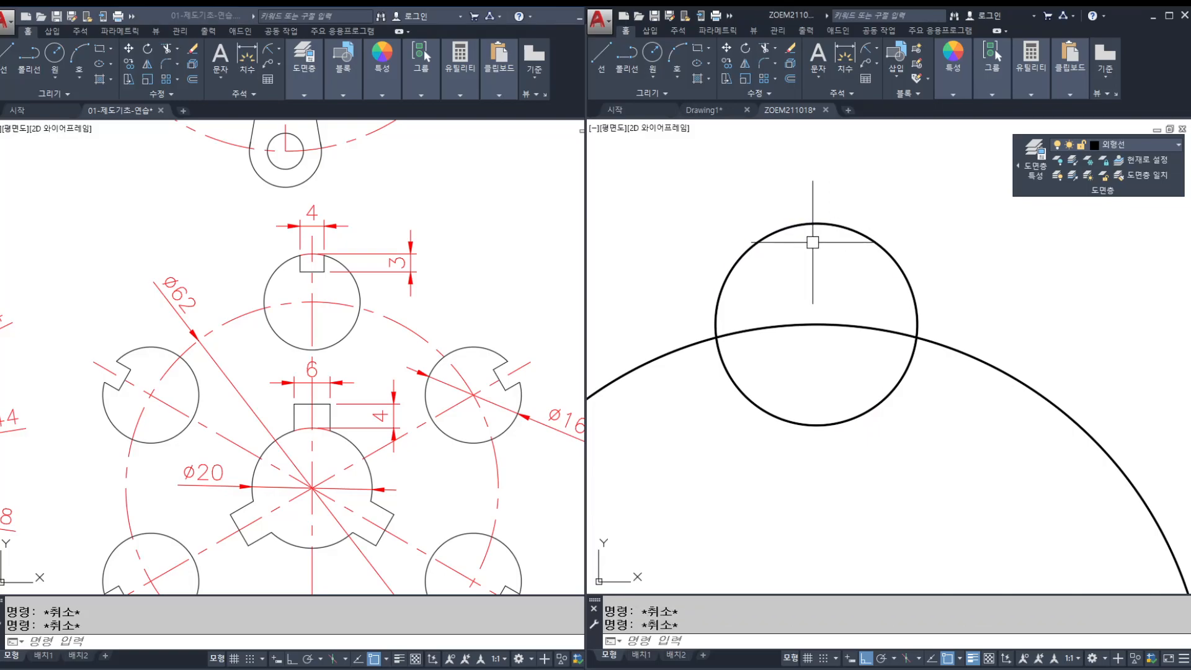
{"action": "type", "text": "l"}
{"action": "key", "text": "Return"}
{"action": "left_click", "coordinate": [817, 223]}
{"action": "left_click", "coordinate": [999, 258]}
{"action": "key", "text": "Escape"}
Step: Stretch the horizontal line's left endpoint horizontally beyond the left side of the 16-diameter circle
{"action": "left_click", "coordinate": [831, 224]}
{"action": "left_click", "coordinate": [817, 224]}
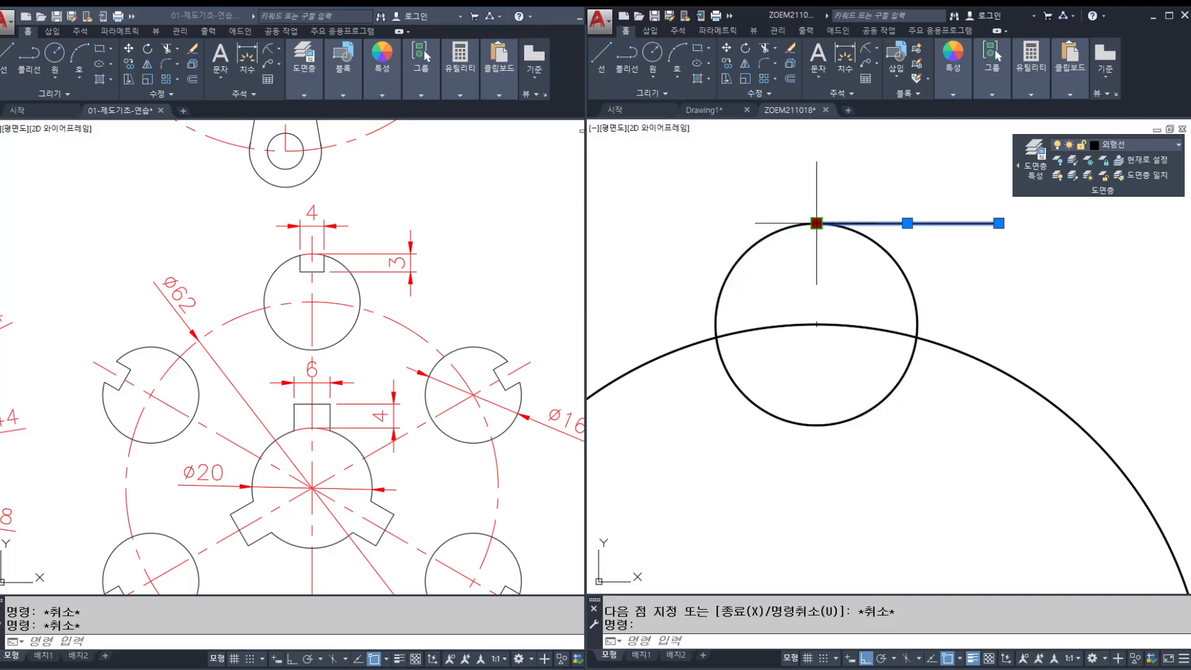
{"action": "left_click", "coordinate": [686, 258]}
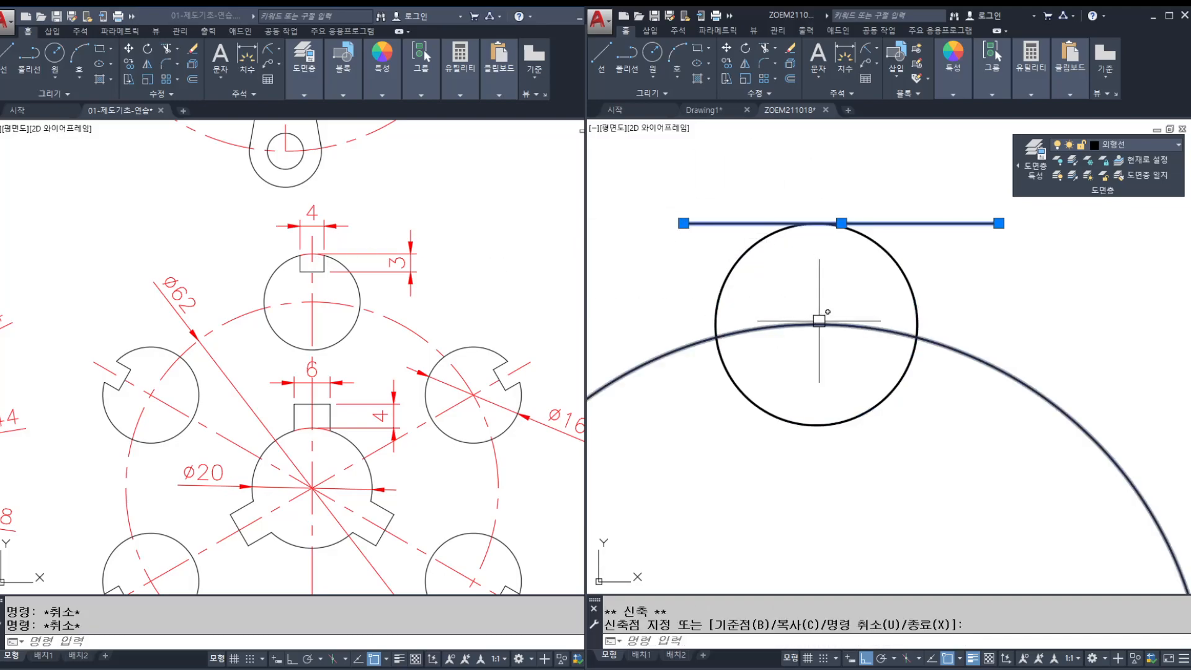
{"action": "key", "text": "Escape"}
{"action": "key", "text": "Escape"}
Step: Offset the horizontal line at the top of the 16-diameter circle downward by 3
{"action": "type", "text": "o"}
{"action": "key", "text": "Return"}
{"action": "type", "text": "3"}
{"action": "key", "text": "Return"}
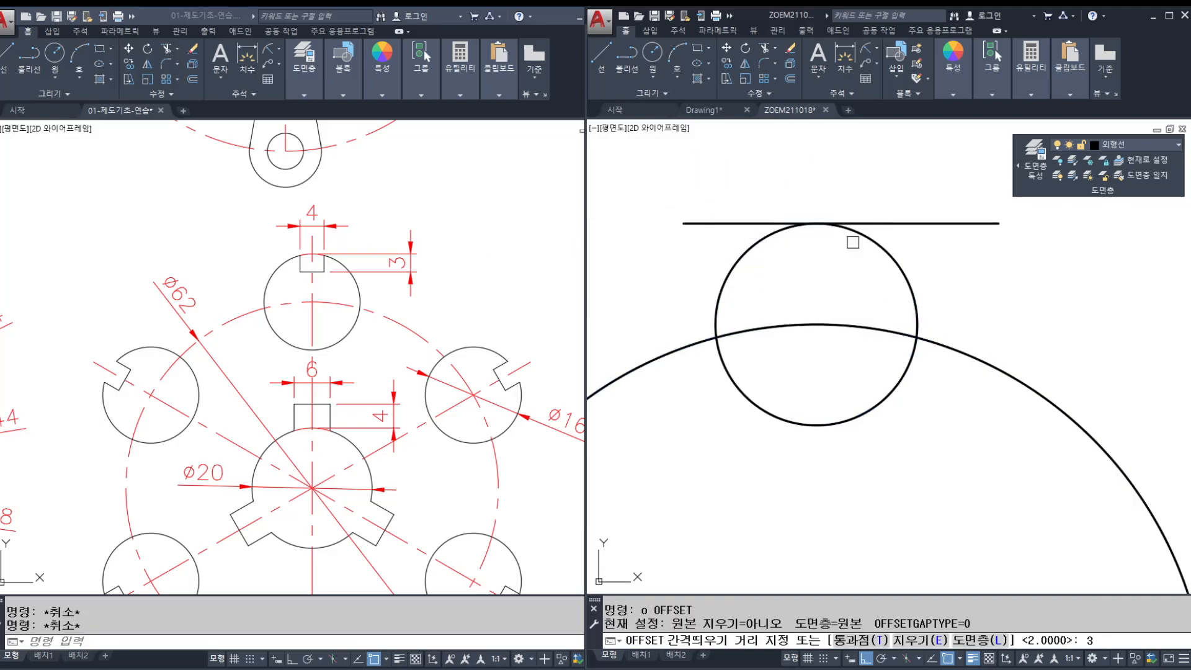
{"action": "left_click", "coordinate": [859, 224]}
{"action": "left_click", "coordinate": [875, 255]}
{"action": "key", "text": "Return"}
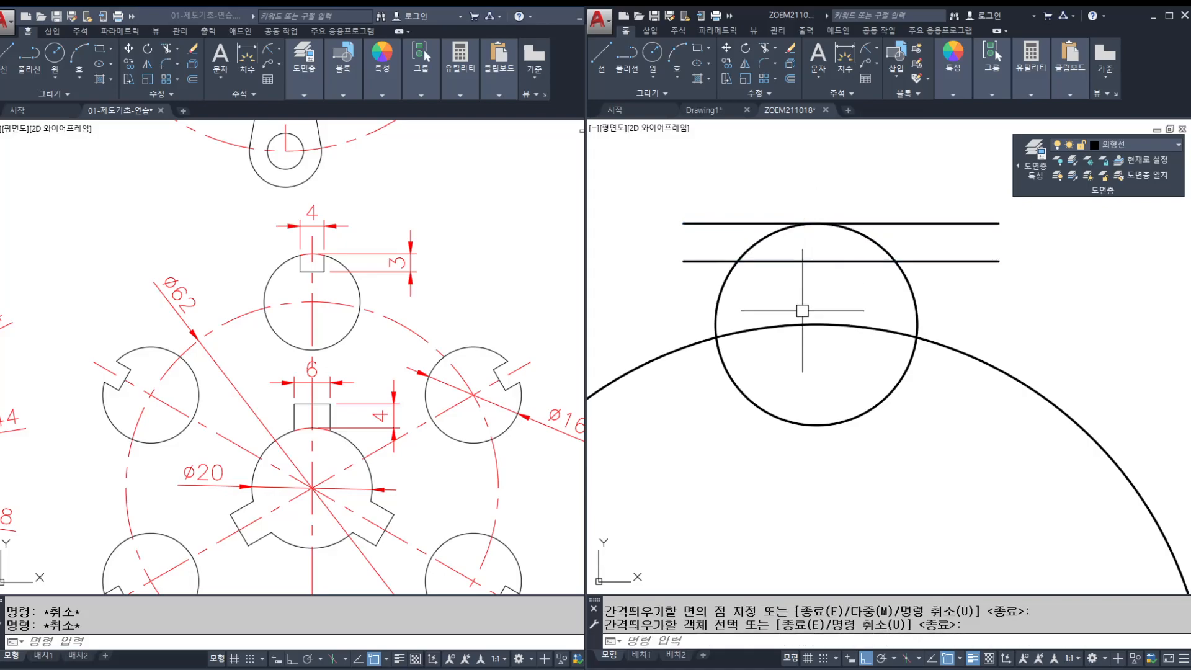
Step: Draw a vertical line from the centre of the 16-diameter circle up past its top
{"action": "key", "text": "Escape"}
{"action": "type", "text": "l"}
{"action": "key", "text": "Return"}
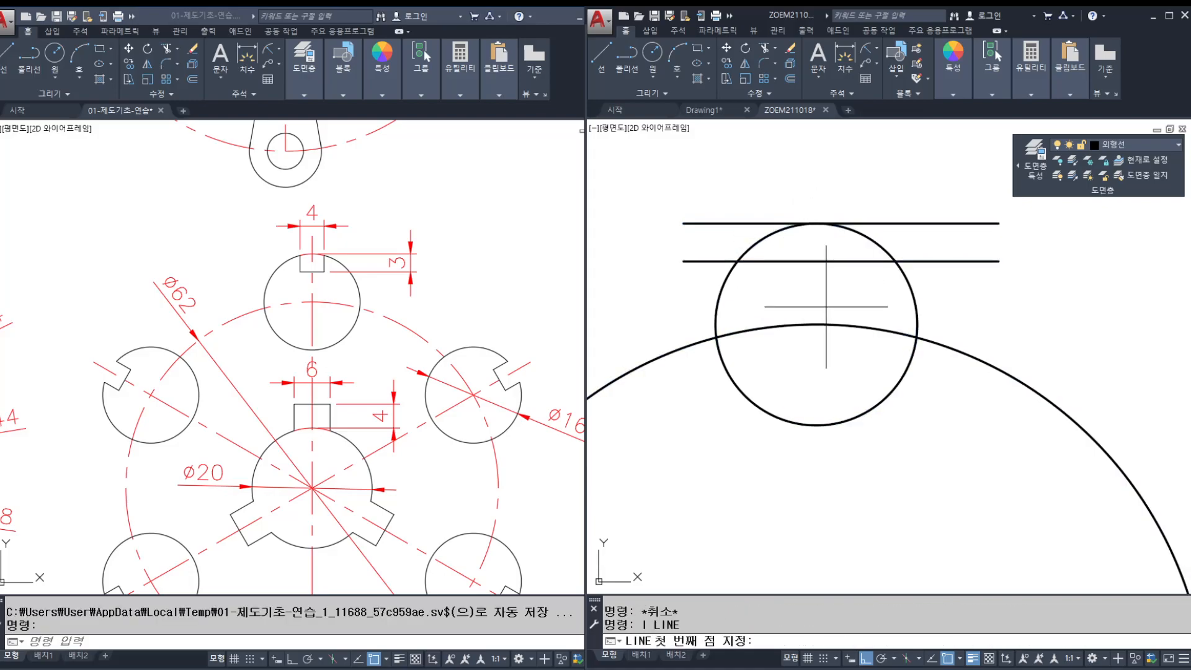
{"action": "left_click", "coordinate": [817, 324]}
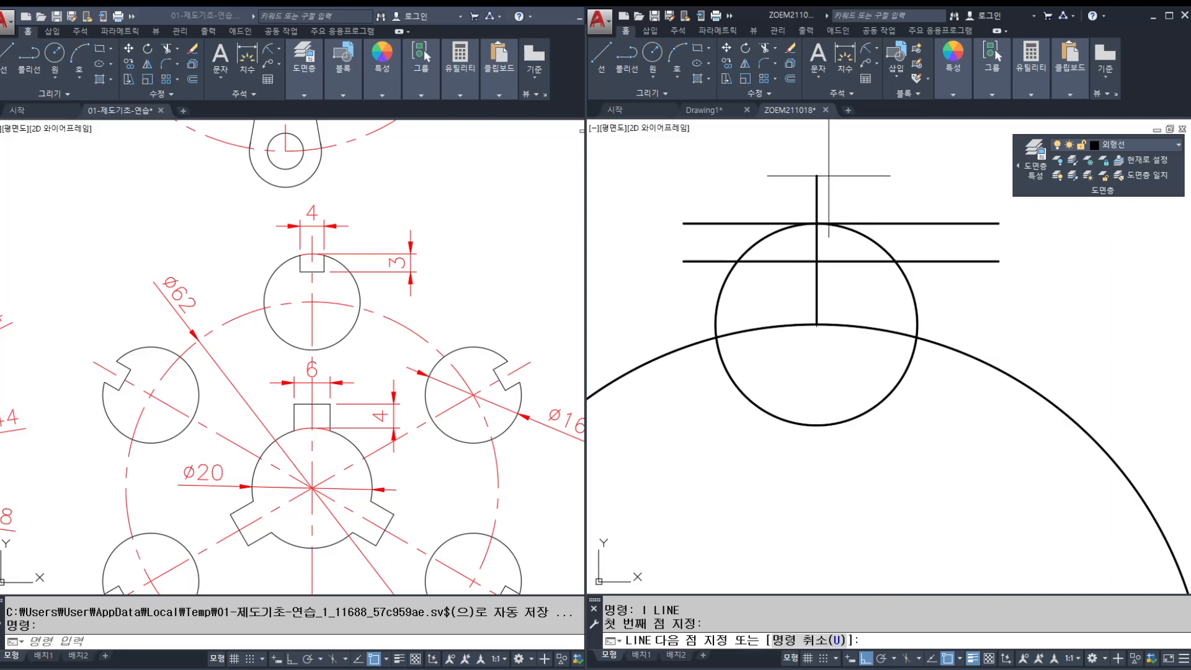
{"action": "left_click", "coordinate": [835, 174]}
{"action": "key", "text": "Escape"}
Step: Offset the vertical centre line by 2 to each side to form the notch's side lines
{"action": "type", "text": "o"}
{"action": "key", "text": "Return"}
{"action": "type", "text": "2"}
{"action": "key", "text": "Return"}
{"action": "left_click", "coordinate": [817, 242]}
{"action": "left_click", "coordinate": [831, 248]}
{"action": "left_click", "coordinate": [816, 242]}
{"action": "left_click", "coordinate": [801, 248]}
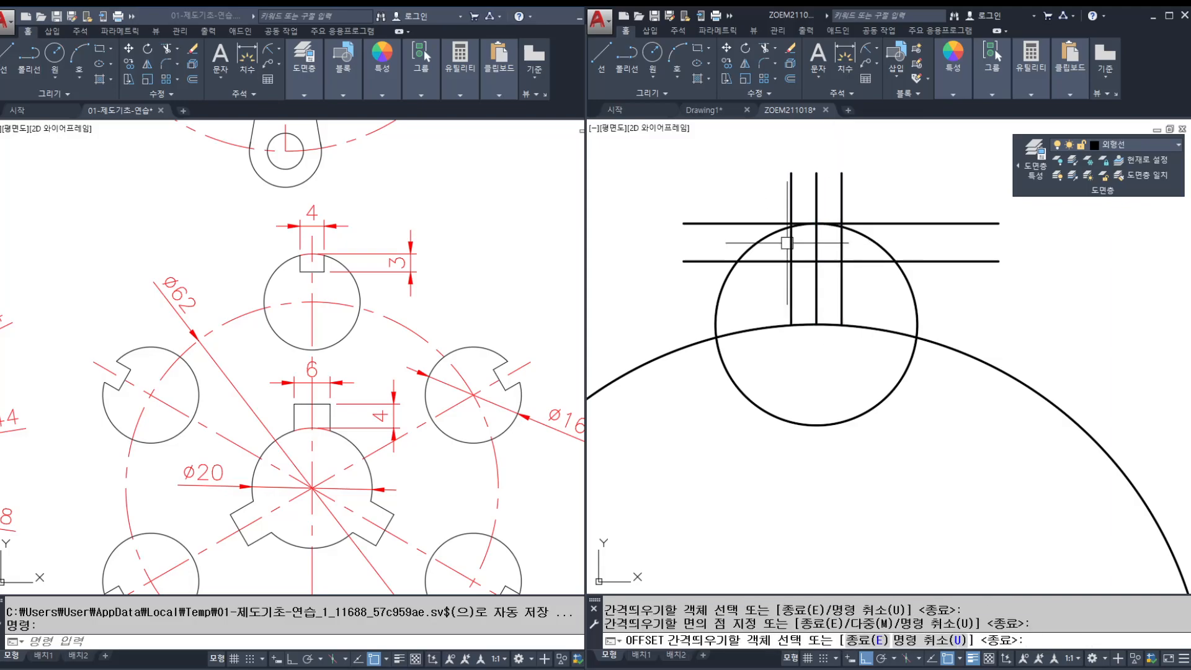
{"action": "key", "text": "Return"}
Step: Delete the upper horizontal line tangent to the small circle and the middle vertical line
{"action": "scroll", "coordinate": [840, 239], "scroll_direction": "up", "scroll_amount": 2}
{"action": "left_click", "coordinate": [934, 213]}
{"action": "key", "text": "Delete"}
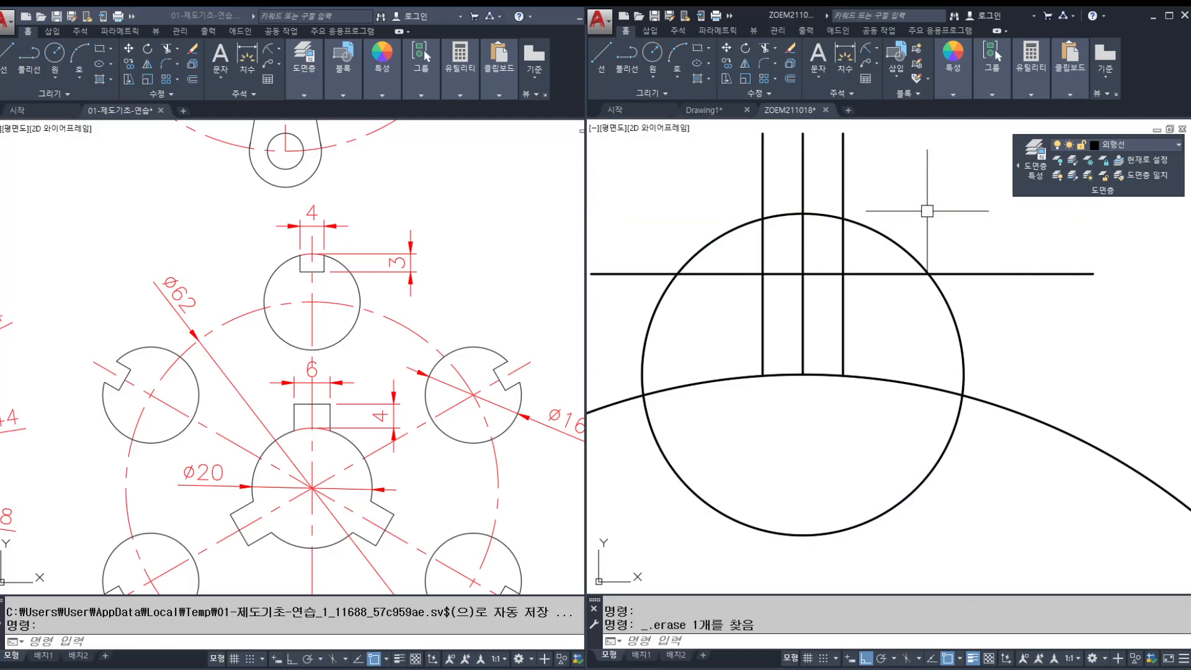
{"action": "left_click", "coordinate": [804, 212]}
{"action": "key", "text": "Delete"}
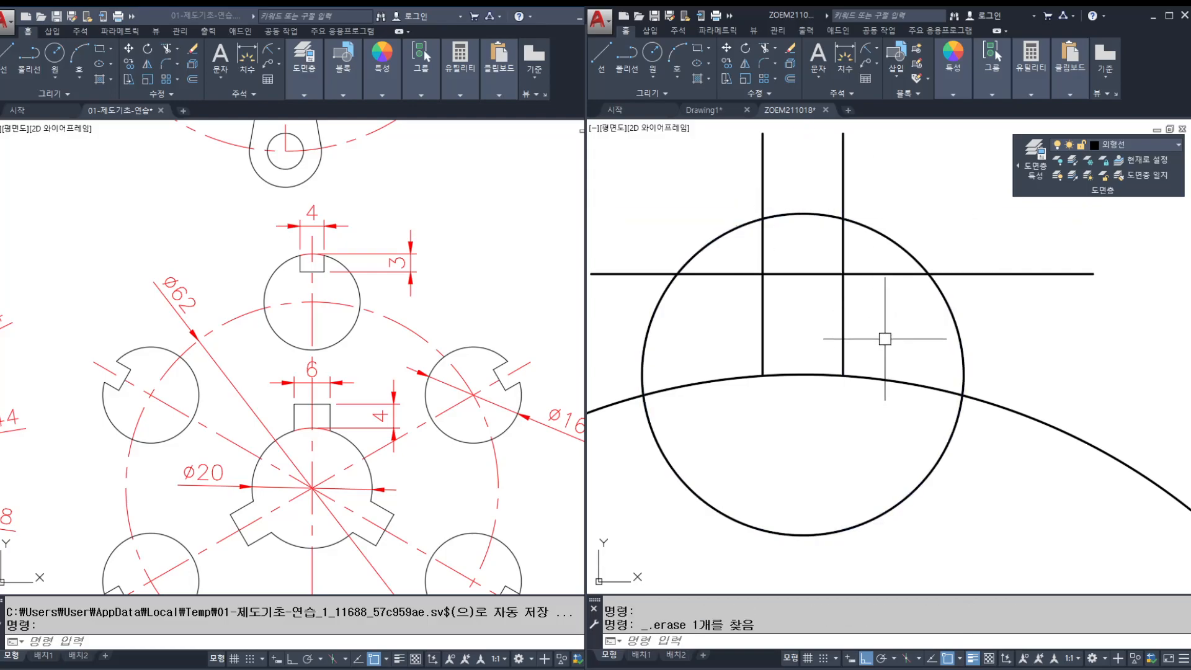
Step: Trim the circle's top arc and the excess of the three construction lines to leave a rectangular notch
{"action": "key", "text": "Escape"}
{"action": "key", "text": "Escape"}
{"action": "type", "text": "tr"}
{"action": "key", "text": "Return"}
{"action": "key", "text": "Return"}
{"action": "left_click", "coordinate": [764, 180]}
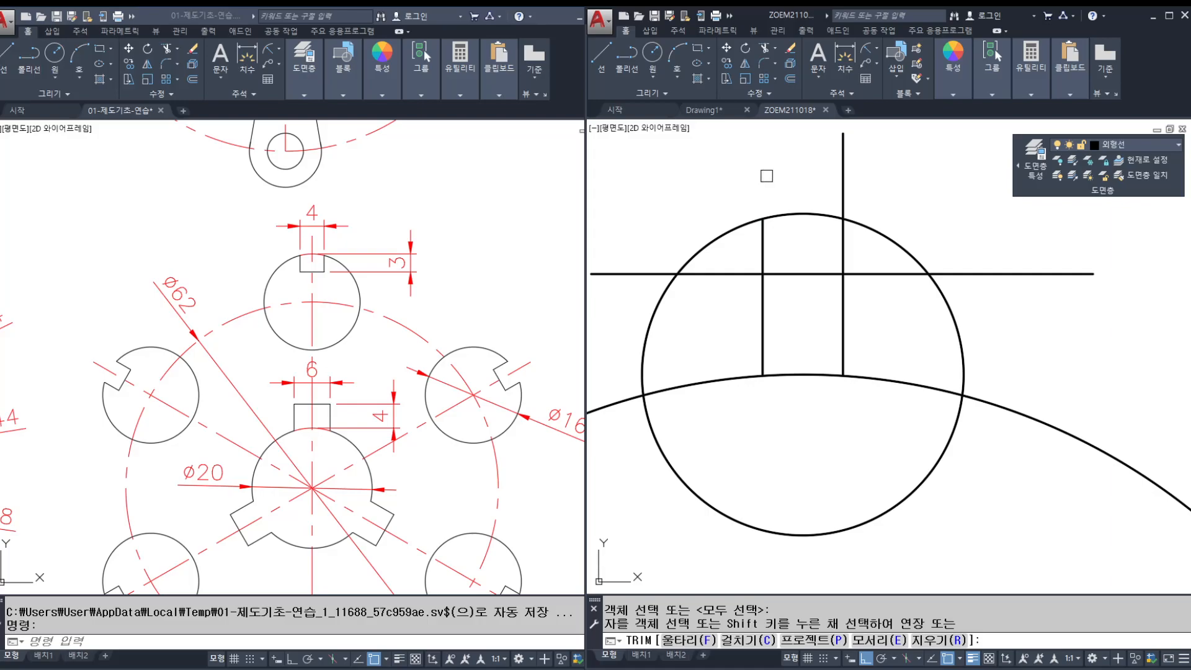
{"action": "left_click", "coordinate": [803, 214]}
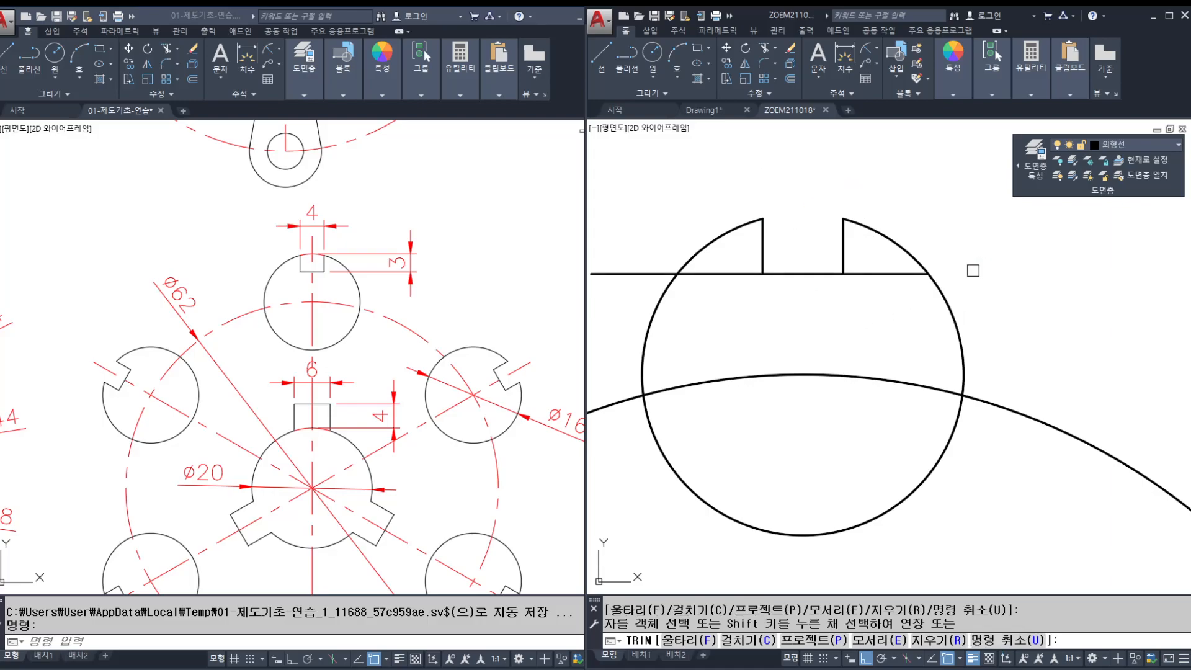
{"action": "left_click", "coordinate": [769, 213]}
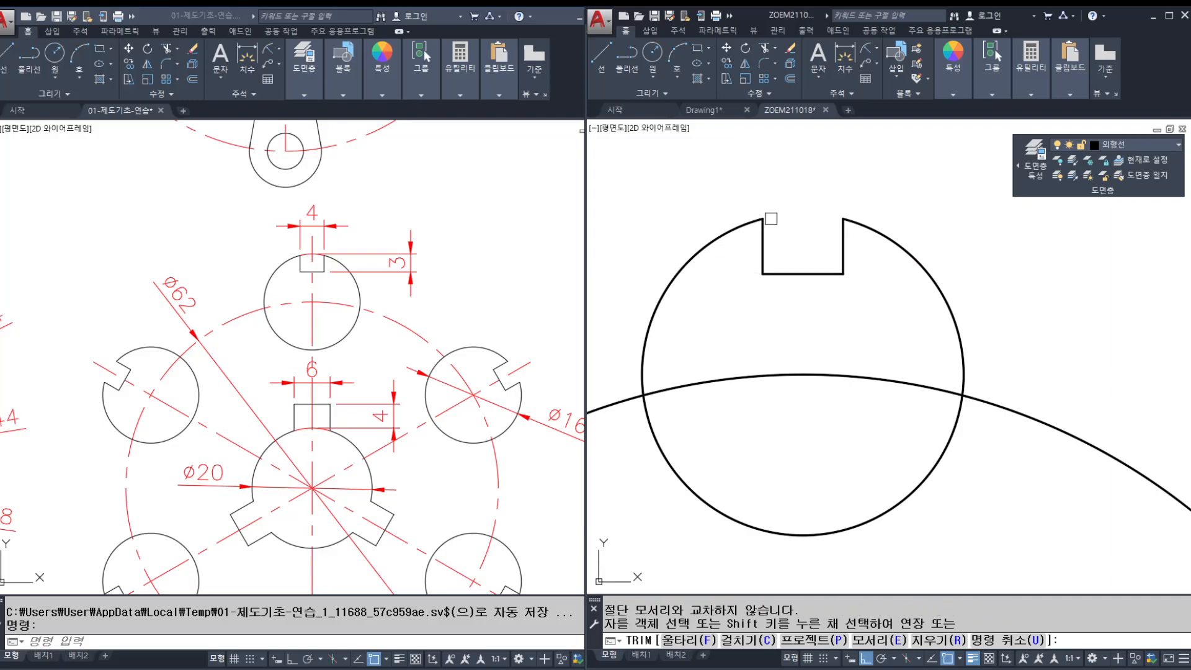
{"action": "key", "text": "Escape"}
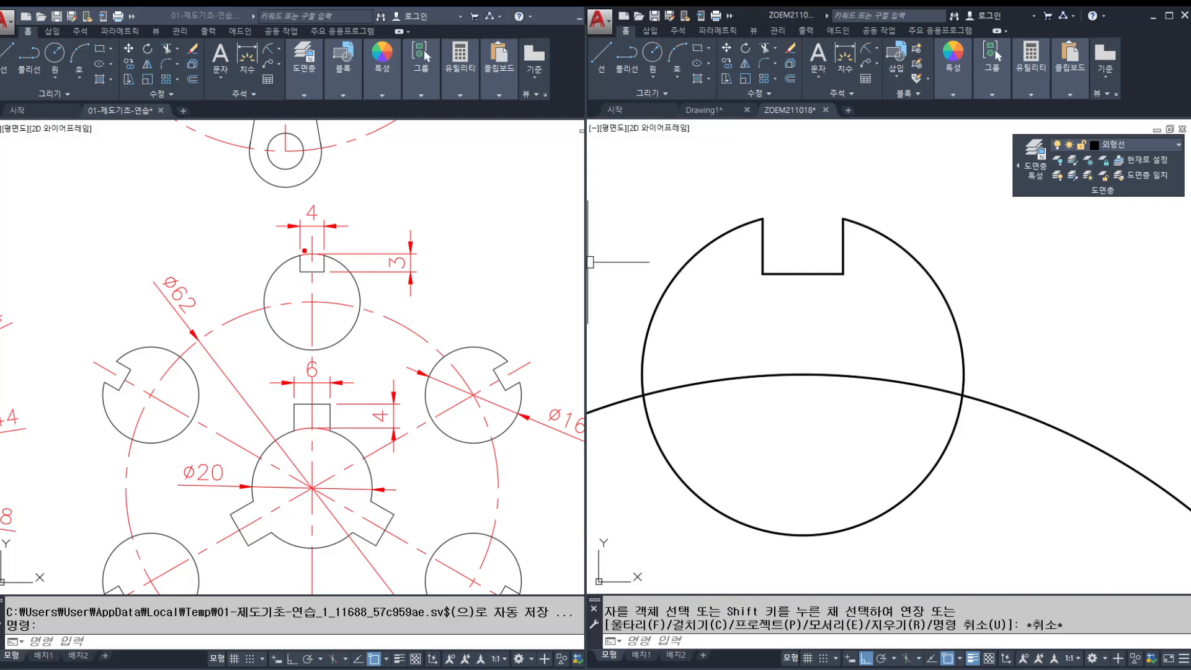
{"action": "left_click_drag", "start_coordinate": [431, 257], "coordinate": [435, 252], "text": "shift"}
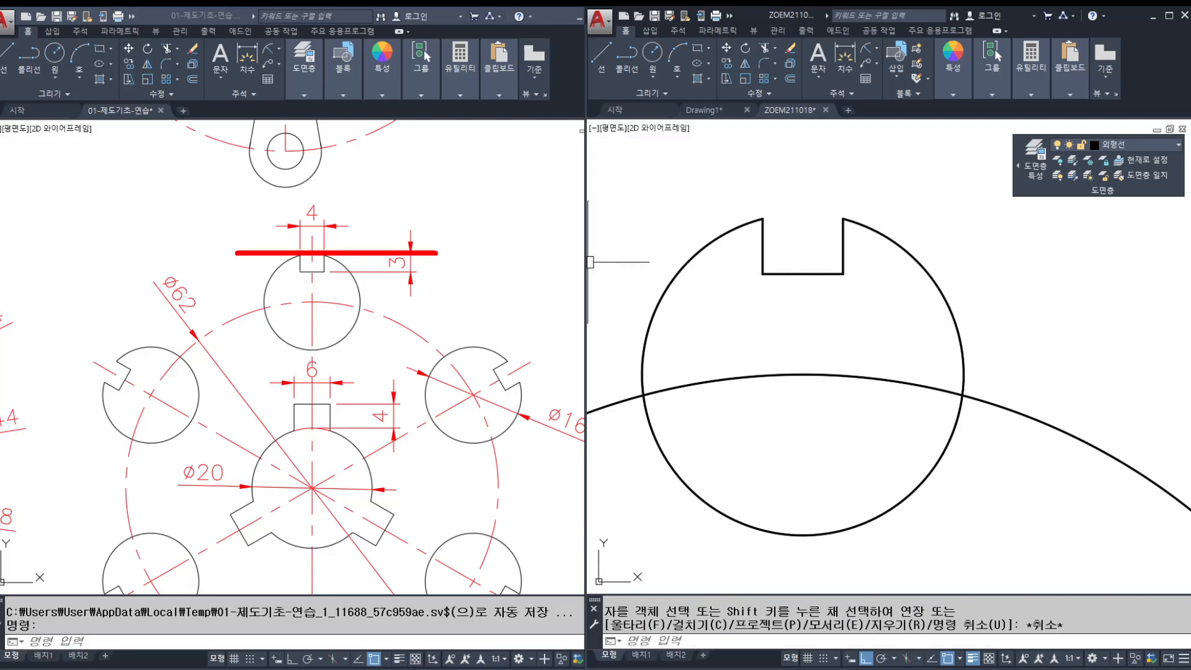
{"action": "key", "text": "Escape"}
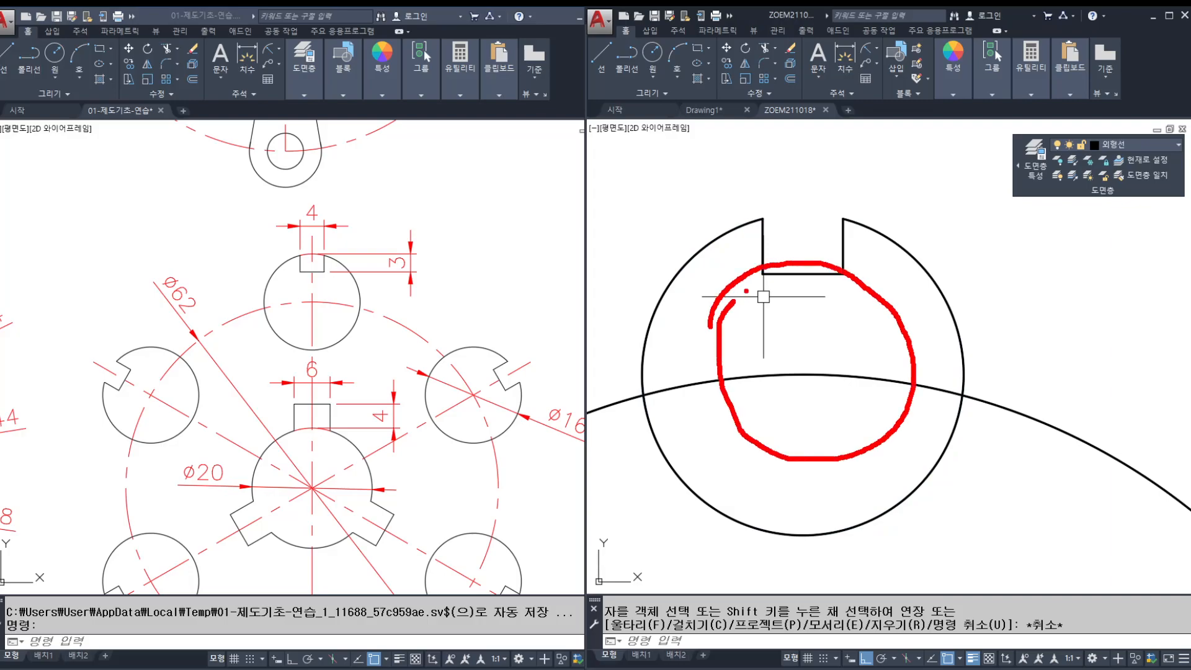
{"action": "key", "text": "Escape"}
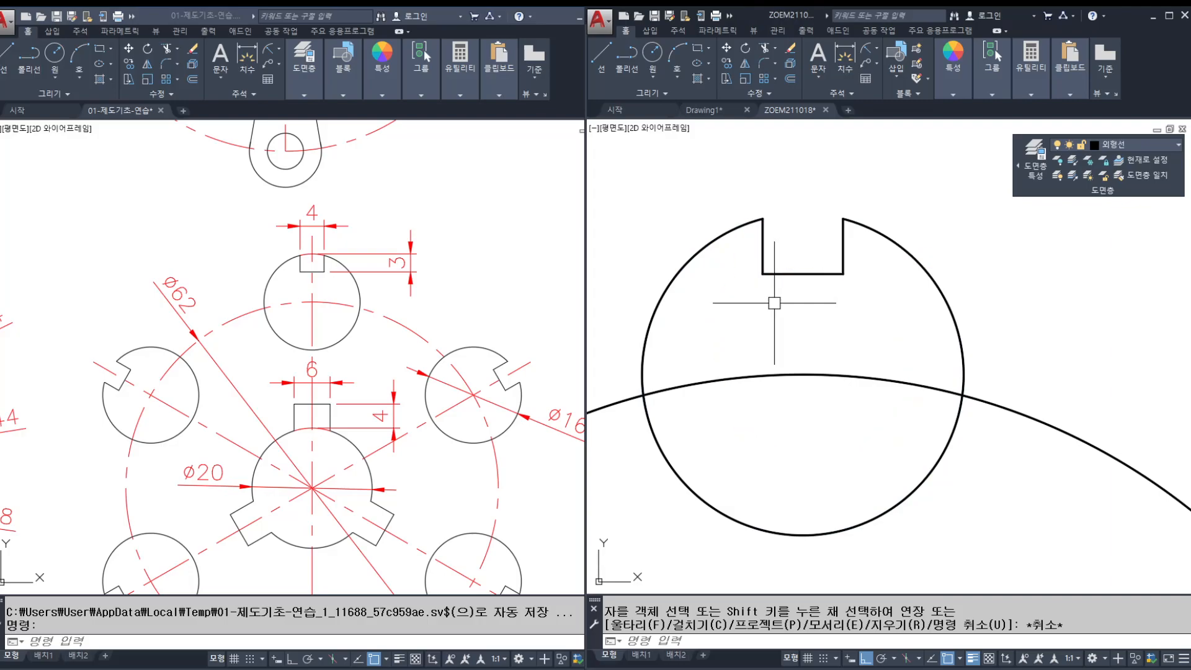
{"action": "key", "text": "Escape"}
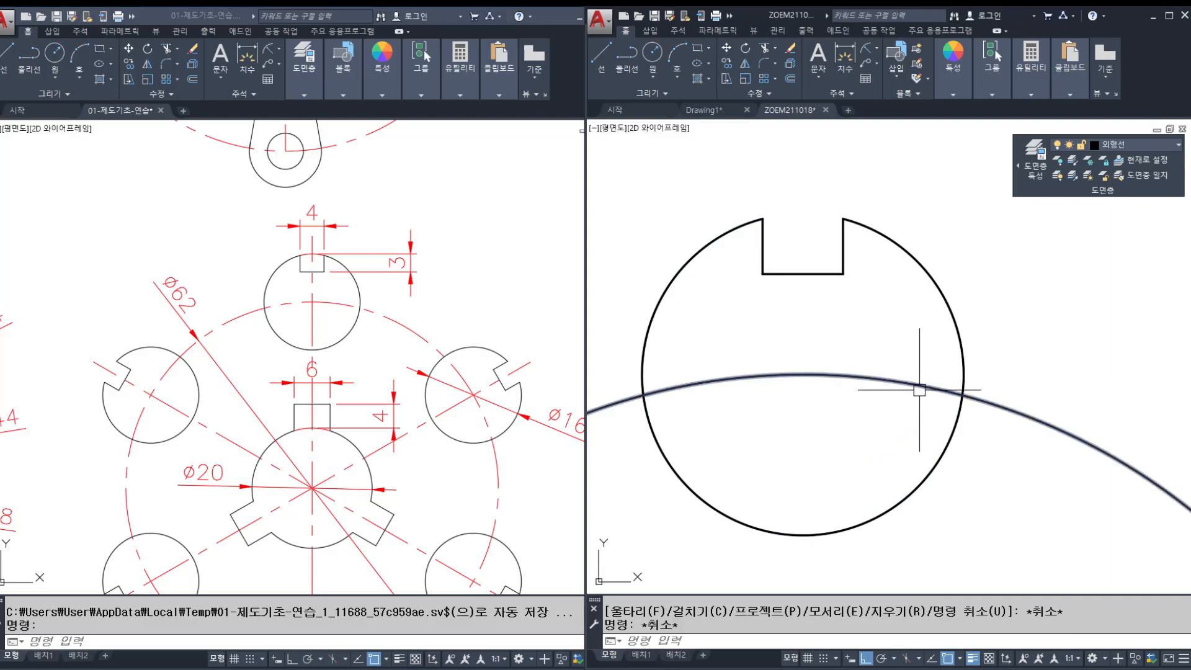
Step: Examine the reference's arrangement of six notched circles and keyed disc, and bring the 62-diameter circle with its centre into view
{"action": "middle_click_drag", "start_coordinate": [819, 348], "coordinate": [827, 314]}
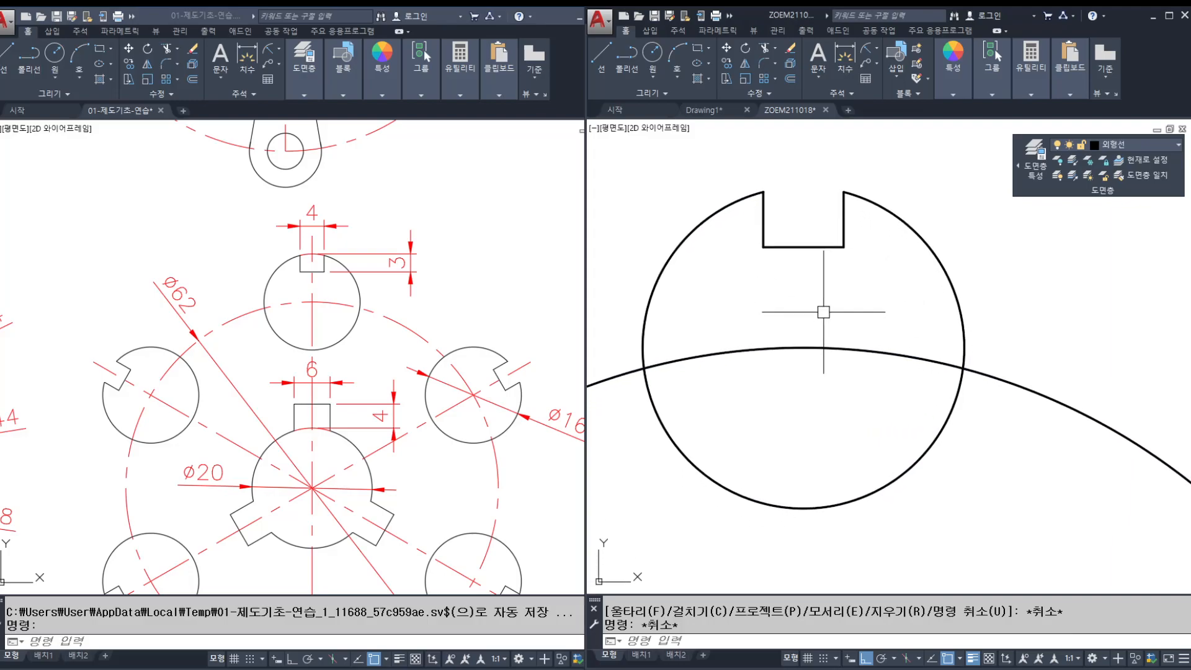
{"action": "scroll", "coordinate": [831, 267], "scroll_direction": "down", "scroll_amount": 4}
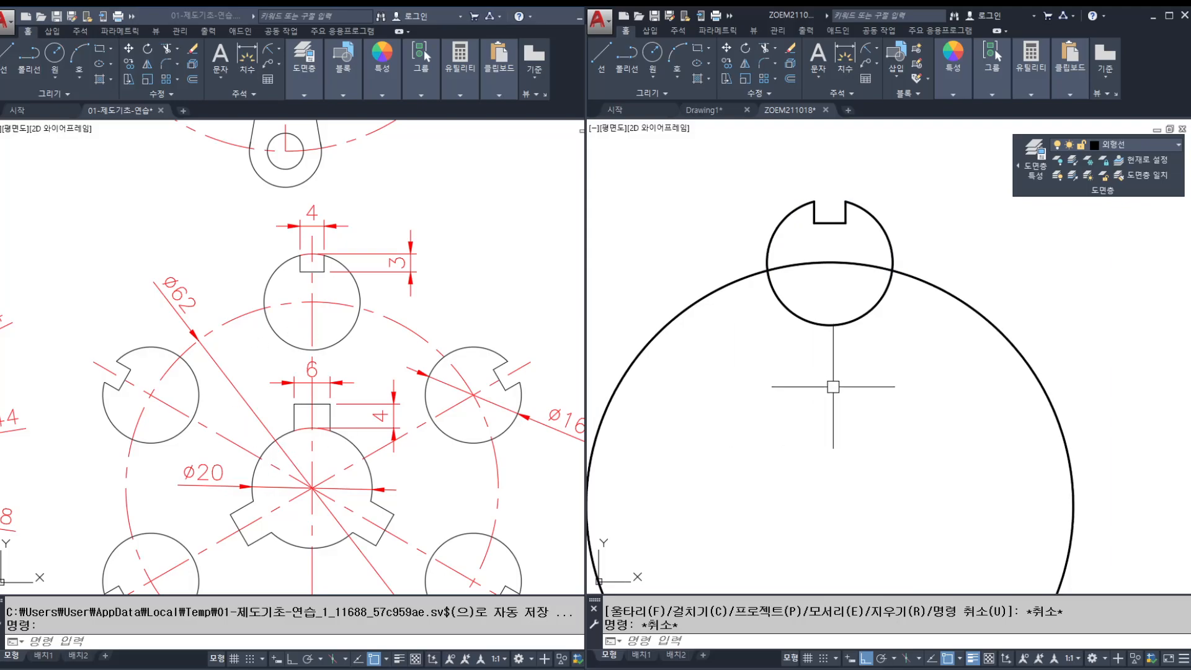
{"action": "middle_click_drag", "start_coordinate": [832, 385], "coordinate": [836, 272]}
{"action": "left_click", "coordinate": [325, 434]}
{"action": "scroll", "coordinate": [348, 391], "scroll_direction": "down", "scroll_amount": 3}
{"action": "scroll", "coordinate": [354, 403], "scroll_direction": "up", "scroll_amount": 3}
{"action": "middle_click_drag", "start_coordinate": [357, 363], "coordinate": [316, 342]}
{"action": "left_click", "coordinate": [864, 359]}
{"action": "mouse_move", "coordinate": [863, 363]}
{"action": "middle_mouse_down"}
{"action": "mouse_move", "coordinate": [857, 412]}
{"action": "mouse_move", "coordinate": [874, 458]}
{"action": "middle_mouse_up"}
{"action": "scroll", "coordinate": [881, 448], "scroll_direction": "down", "scroll_amount": 2}
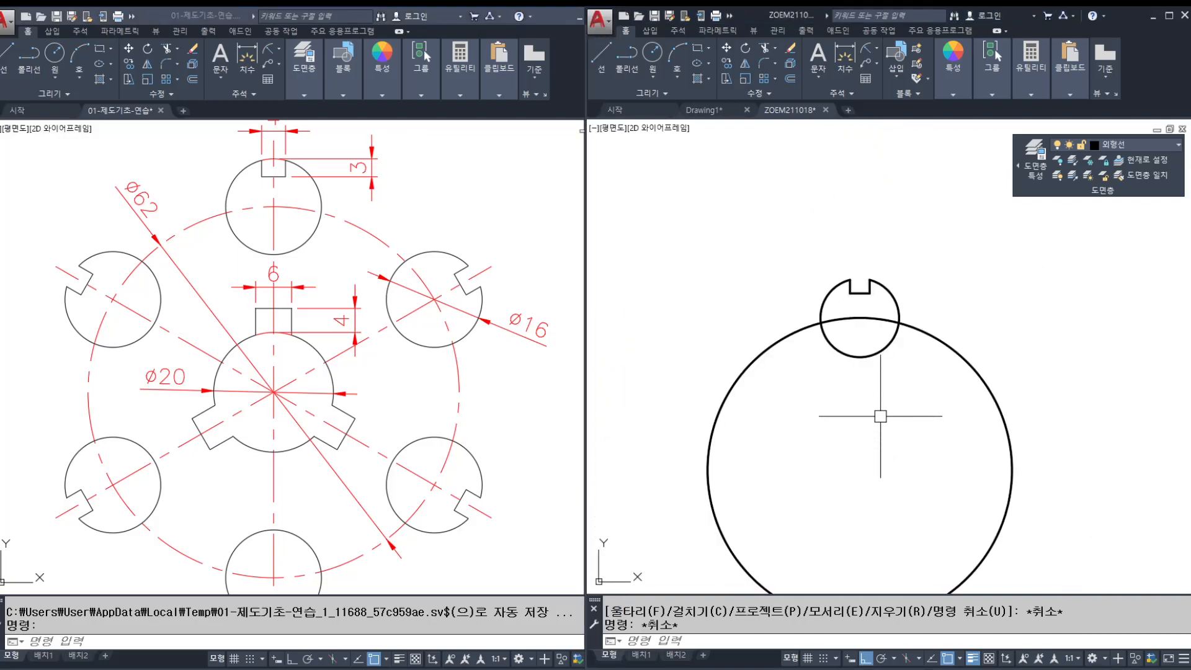
Step: Create a polar array of the notched circle with 6 items over 360 degrees around the centre of the 62-diameter circle
{"action": "key", "text": "Escape"}
{"action": "type", "text": "ar"}
{"action": "key", "text": "Return"}
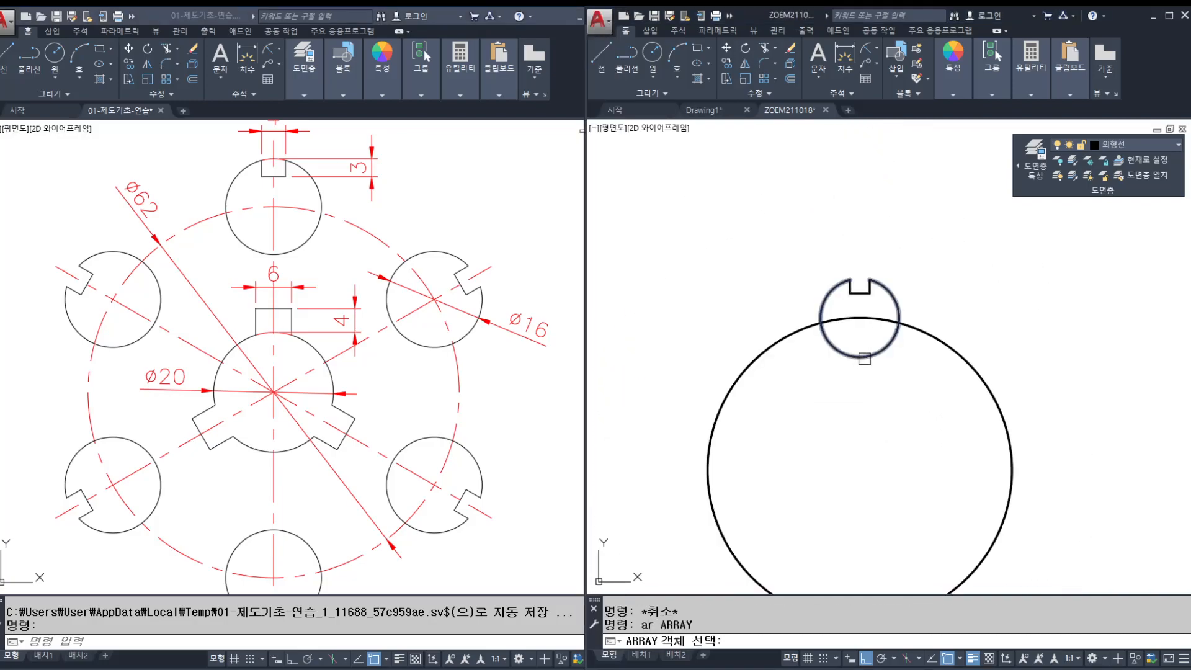
{"action": "left_click", "coordinate": [798, 258]}
{"action": "left_click", "coordinate": [986, 451]}
{"action": "key", "text": "Return"}
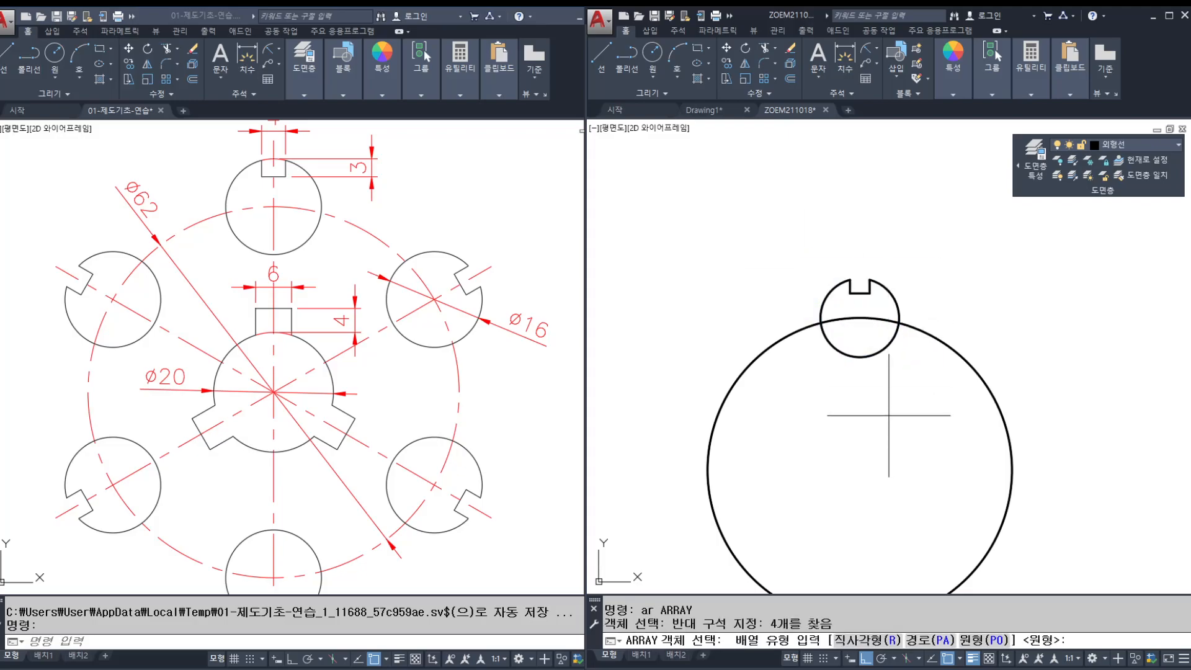
{"action": "type", "text": "po"}
{"action": "key", "text": "Return"}
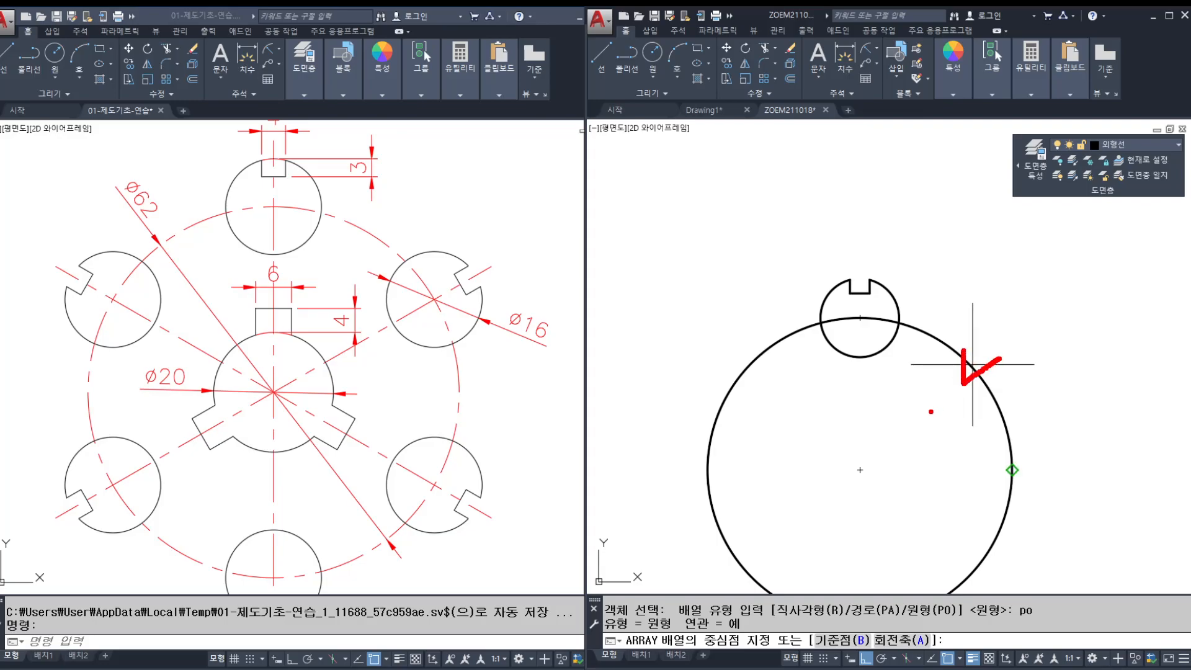
{"action": "left_click", "coordinate": [860, 469]}
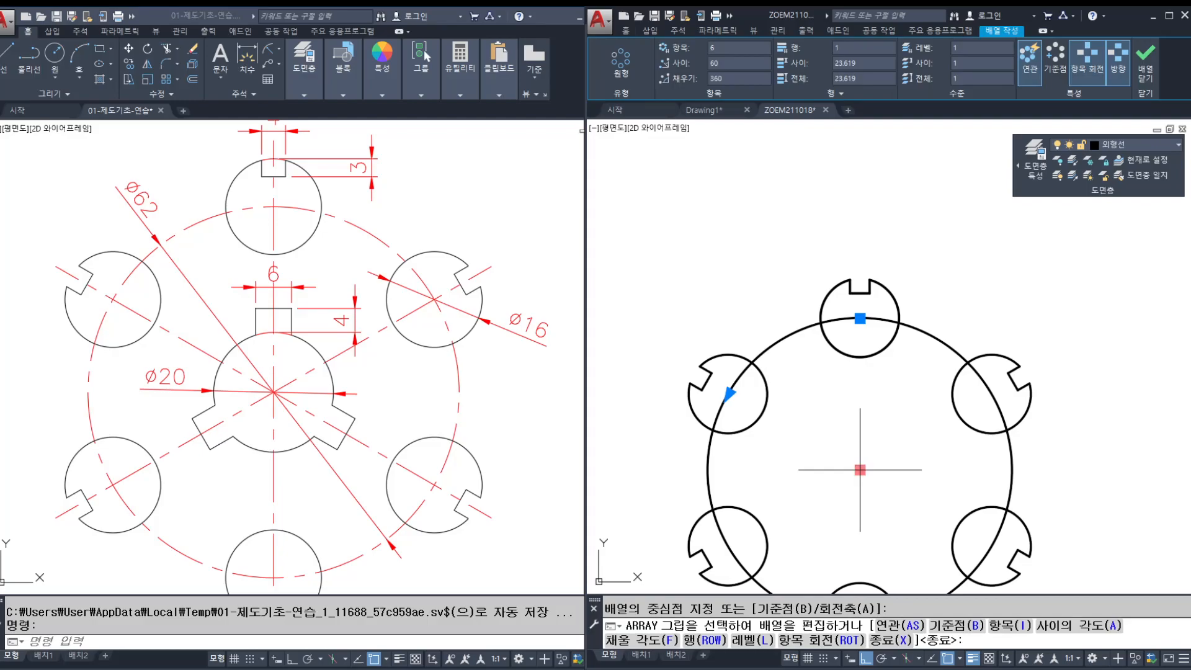
{"action": "key", "text": "Return"}
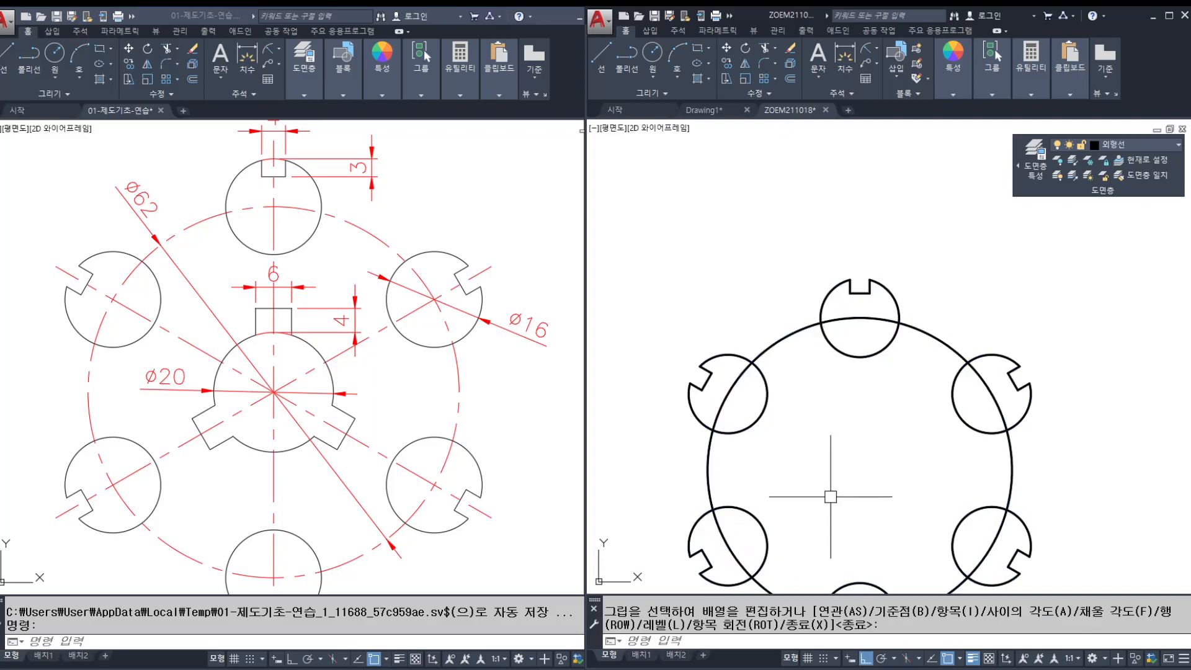
Step: Match the properties of the gear's dashed red construction circle onto the 62-diameter circle
{"action": "scroll", "coordinate": [903, 397], "scroll_direction": "down", "scroll_amount": 4}
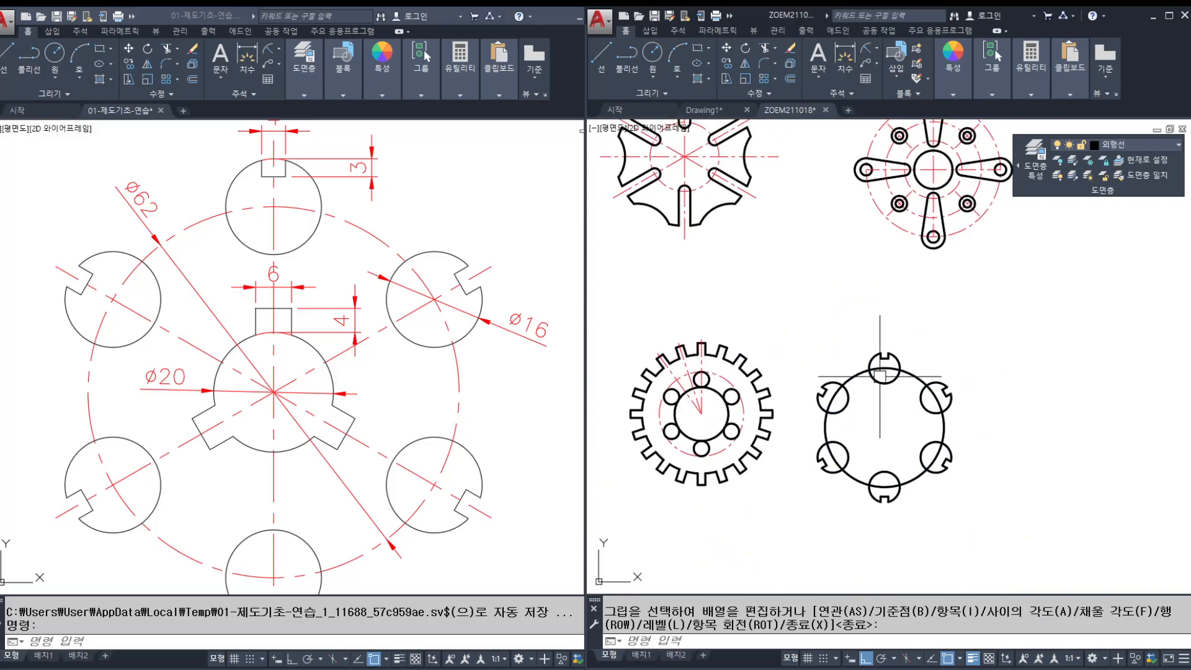
{"action": "key", "text": "Escape"}
{"action": "type", "text": "ma"}
{"action": "key", "text": "Return"}
{"action": "scroll", "coordinate": [752, 372], "scroll_direction": "up", "scroll_amount": 4}
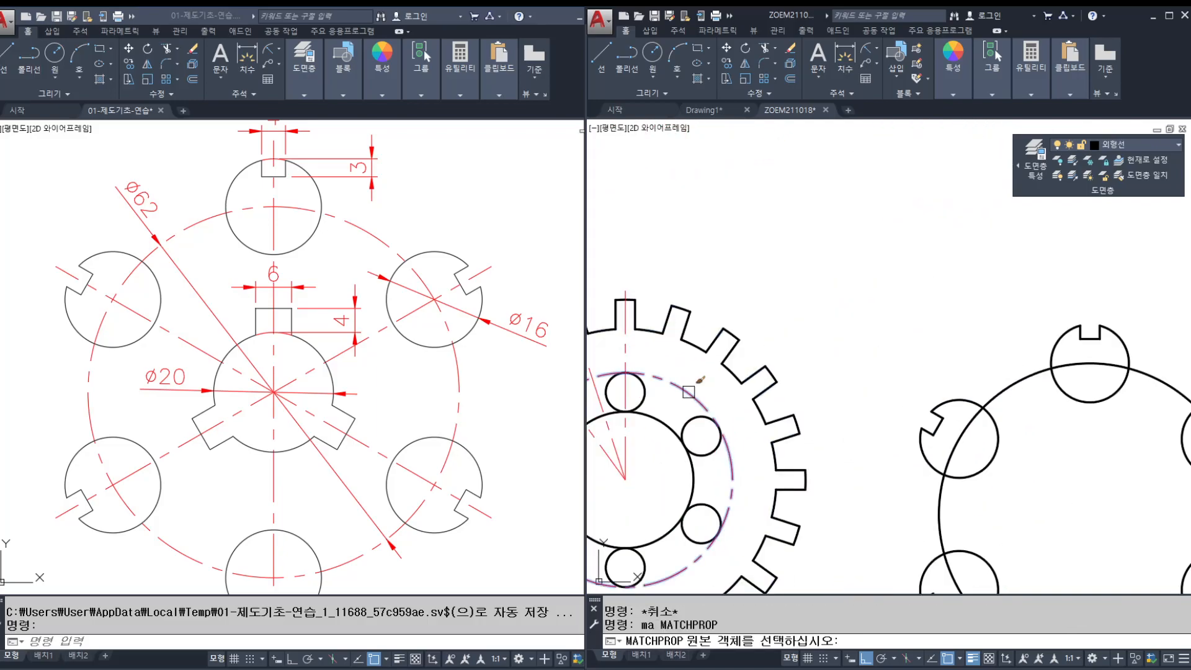
{"action": "left_click", "coordinate": [689, 389]}
{"action": "middle_click_drag", "start_coordinate": [1052, 391], "coordinate": [859, 306]}
{"action": "scroll", "coordinate": [896, 388], "scroll_direction": "up", "scroll_amount": 2}
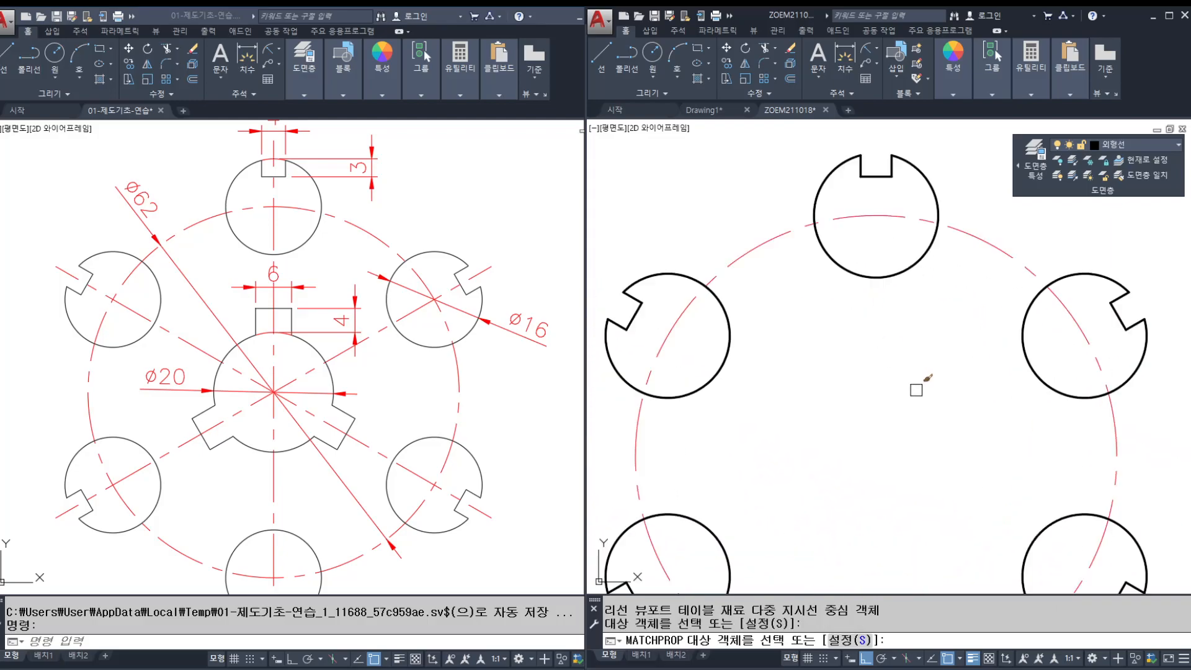
{"action": "middle_click_drag", "start_coordinate": [916, 390], "coordinate": [911, 361]}
{"action": "key", "text": "Escape"}
{"action": "key", "text": "Escape"}
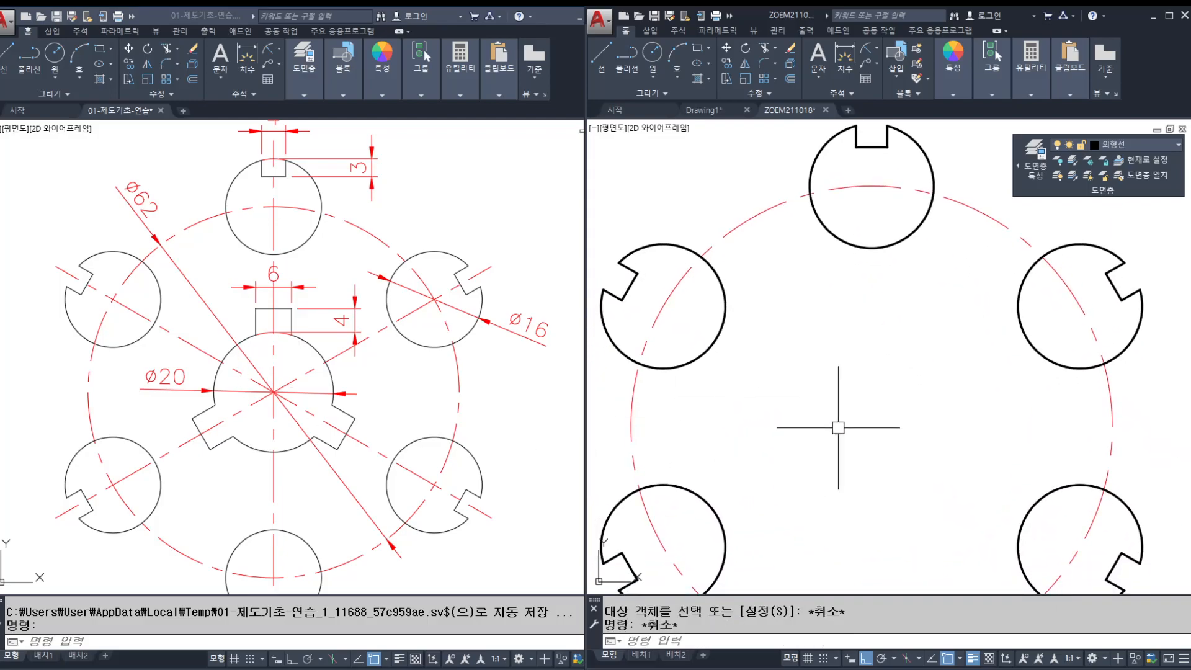
Step: Draw a circle of diameter 20 at the centre of the 62-diameter construction circle
{"action": "key", "text": "Escape"}
{"action": "key", "text": "Return"}
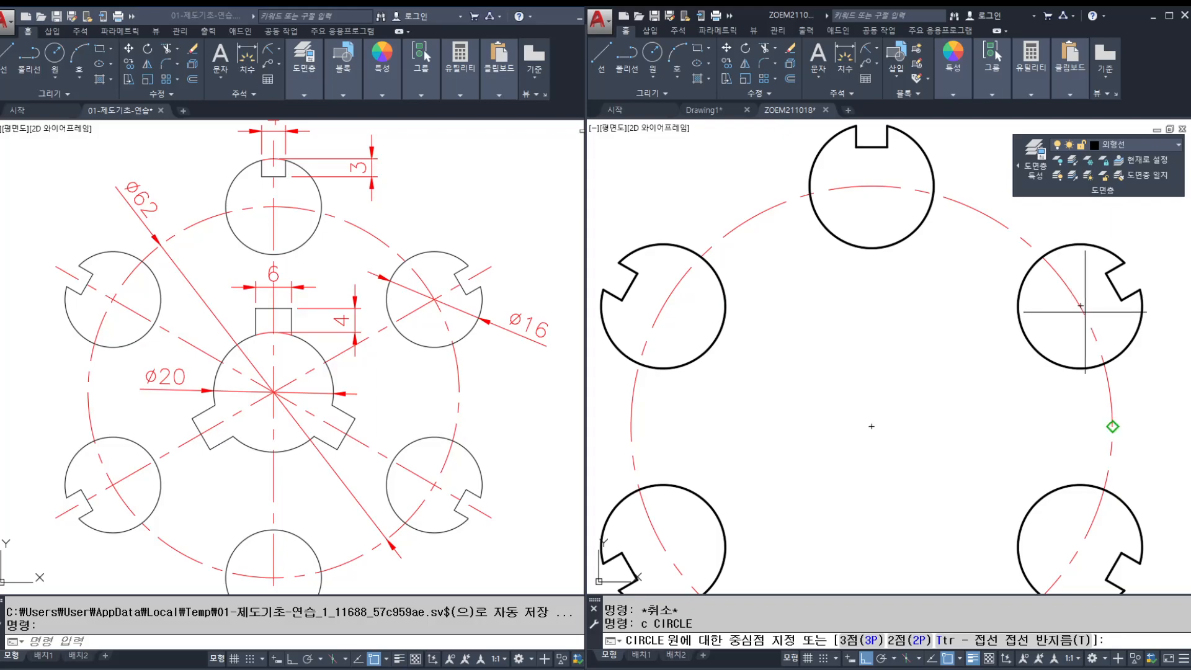
{"action": "left_click", "coordinate": [872, 427]}
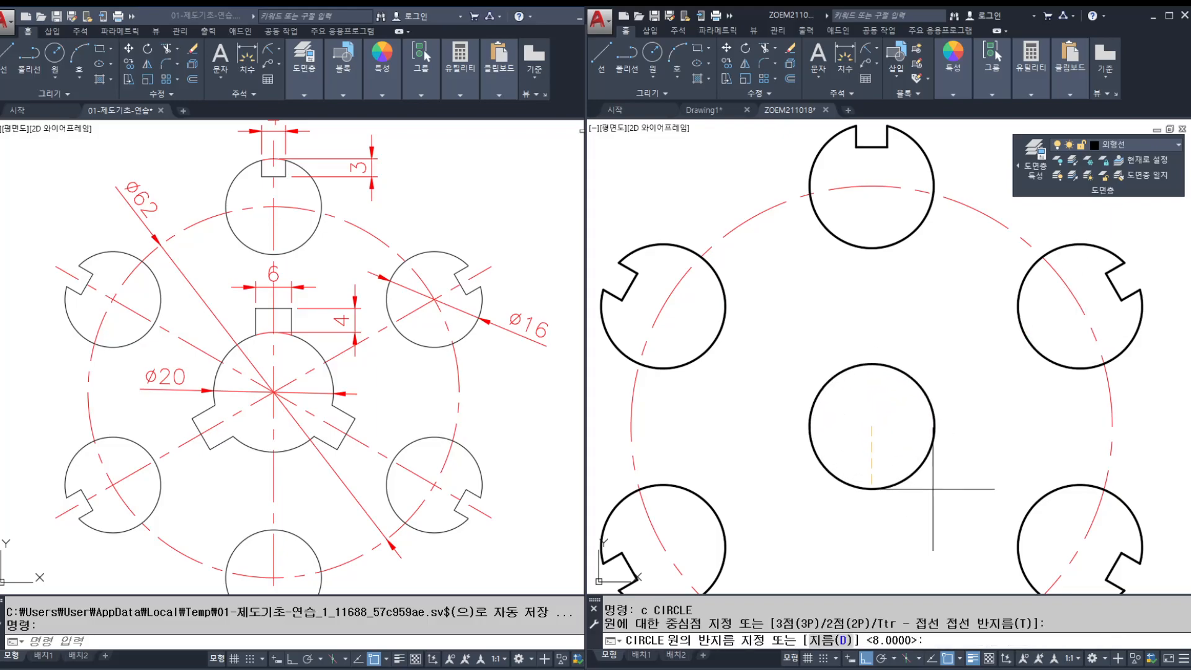
{"action": "type", "text": "d"}
{"action": "key", "text": "Return"}
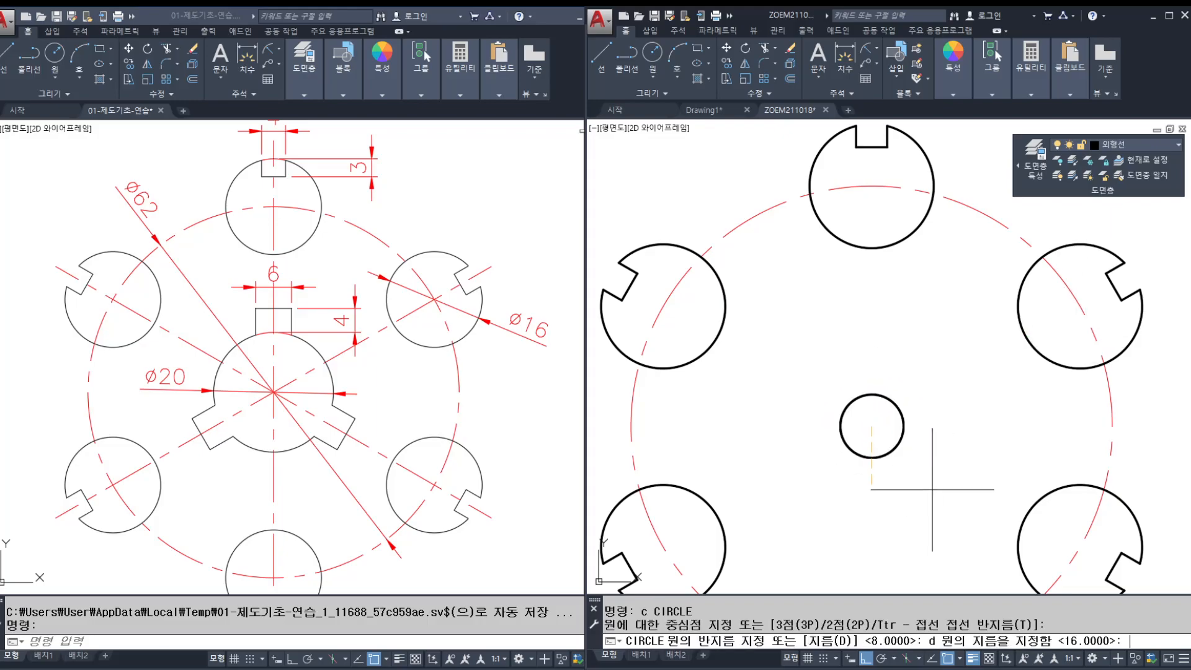
{"action": "type", "text": "20"}
{"action": "key", "text": "Return"}
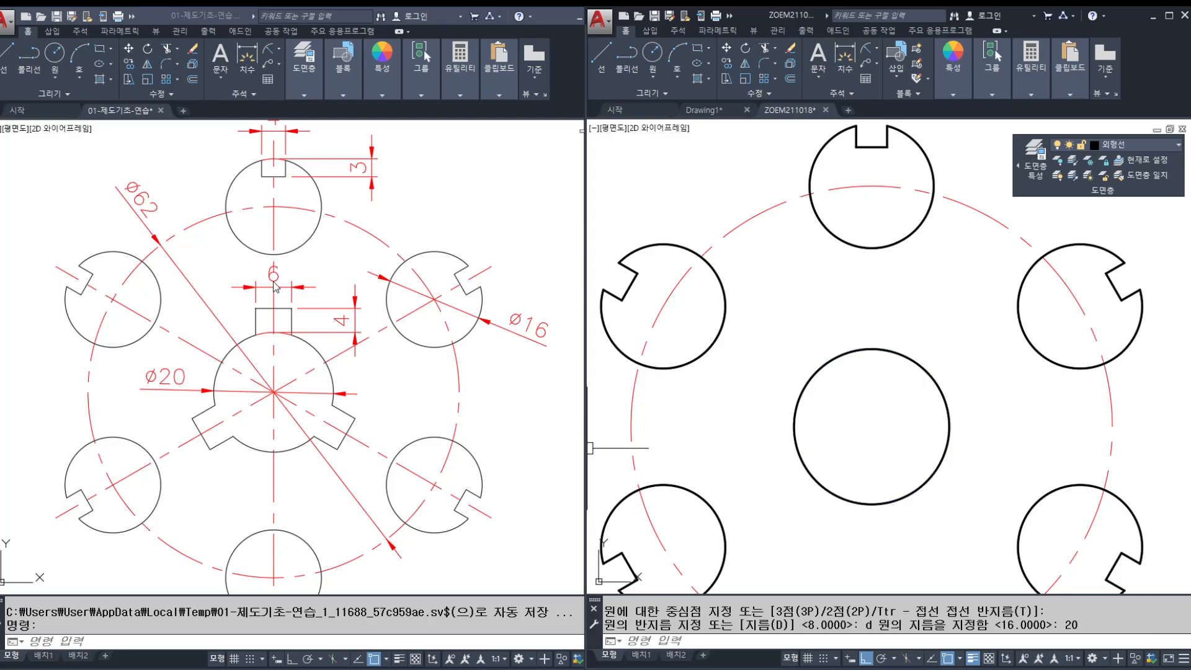
Step: Draw a horizontal line tangent to the top of the 20-diameter circle and stretch it past both sides of the tangent point
{"action": "scroll", "coordinate": [869, 381], "scroll_direction": "up", "scroll_amount": 2}
{"action": "key", "text": "Escape"}
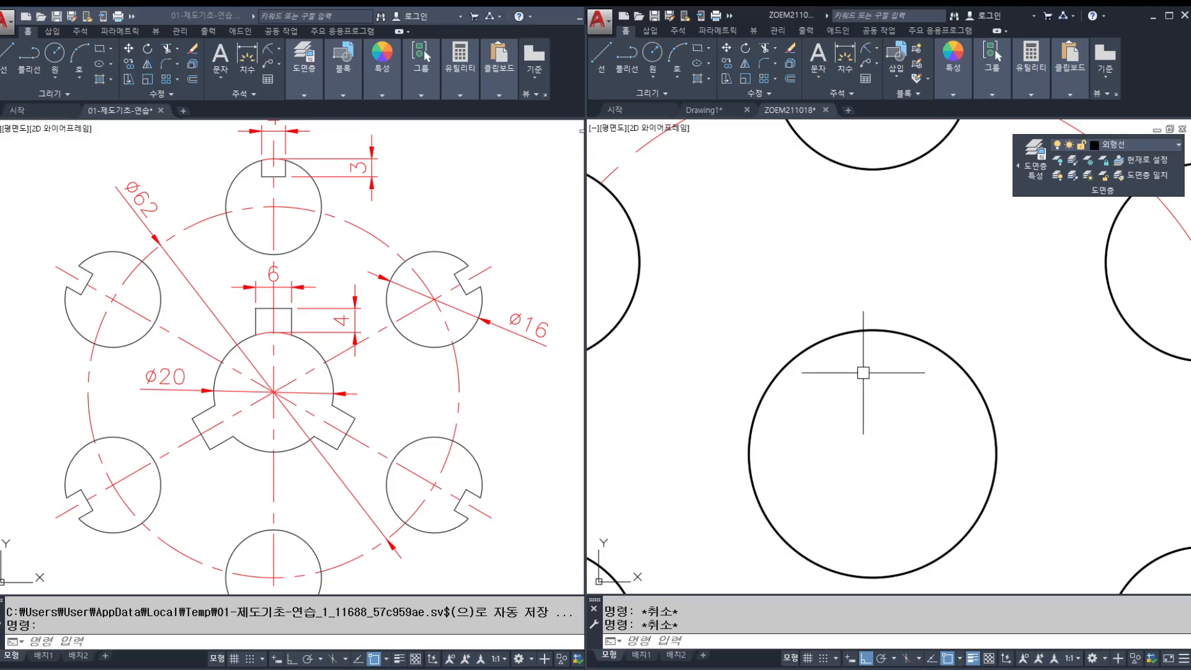
{"action": "type", "text": "l"}
{"action": "key", "text": "Return"}
{"action": "left_click", "coordinate": [873, 330]}
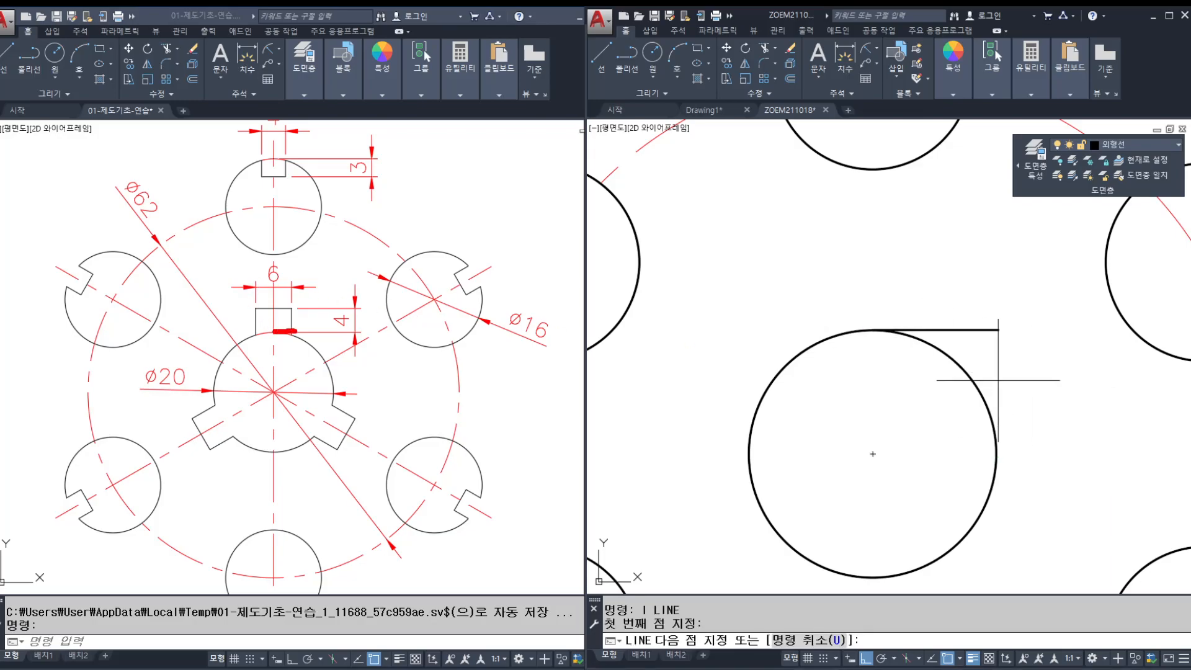
{"action": "left_click", "coordinate": [1032, 329]}
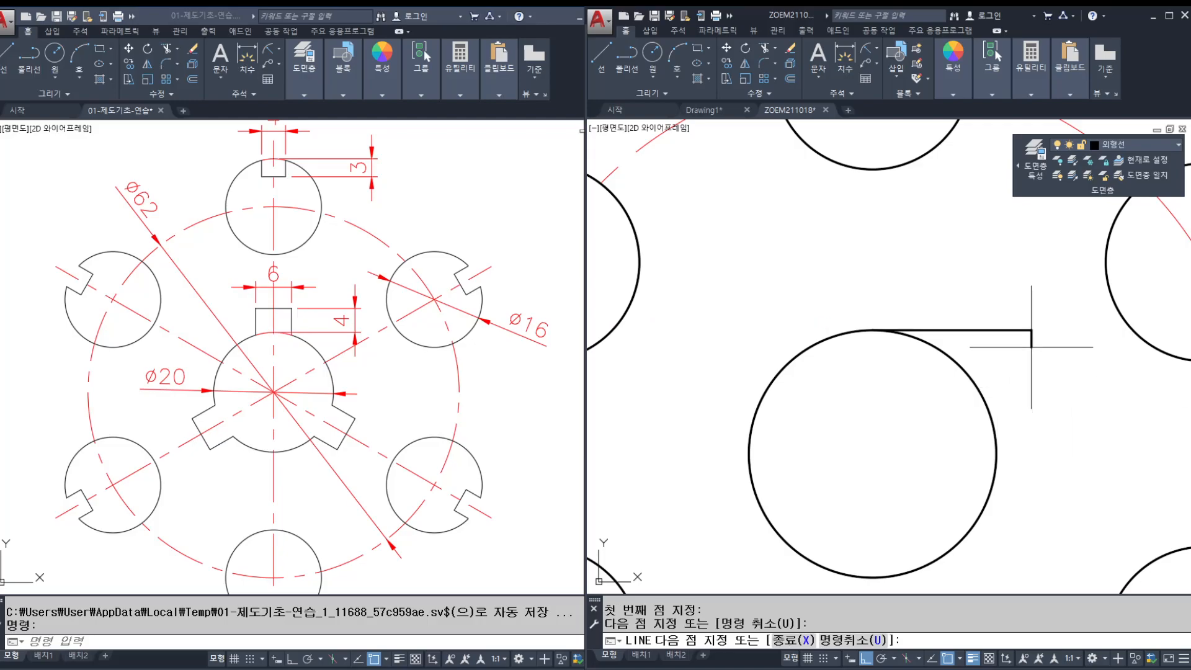
{"action": "key", "text": "Escape"}
{"action": "left_click", "coordinate": [891, 330]}
{"action": "left_click", "coordinate": [873, 329]}
{"action": "key", "text": "Escape"}
{"action": "key", "text": "Escape"}
{"action": "key", "text": "Escape"}
Step: Offset the horizontal tangent line 4 upward
{"action": "type", "text": "o"}
{"action": "key", "text": "Return"}
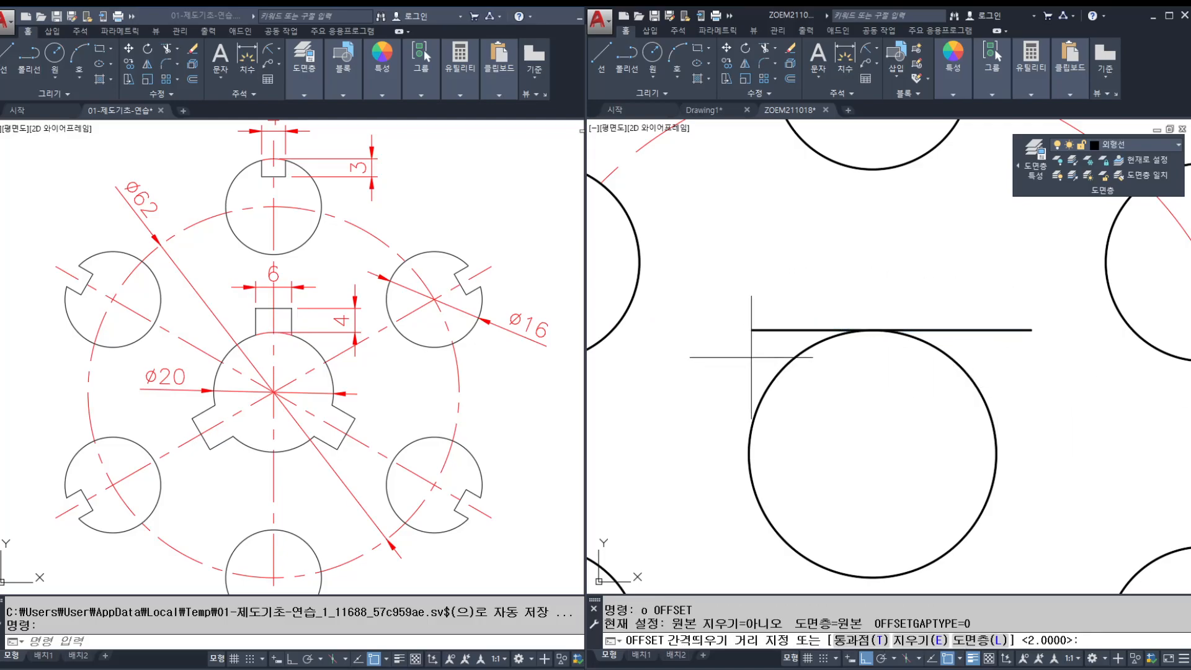
{"action": "type", "text": "4"}
{"action": "key", "text": "Return"}
{"action": "left_click", "coordinate": [949, 330]}
{"action": "left_click", "coordinate": [938, 309]}
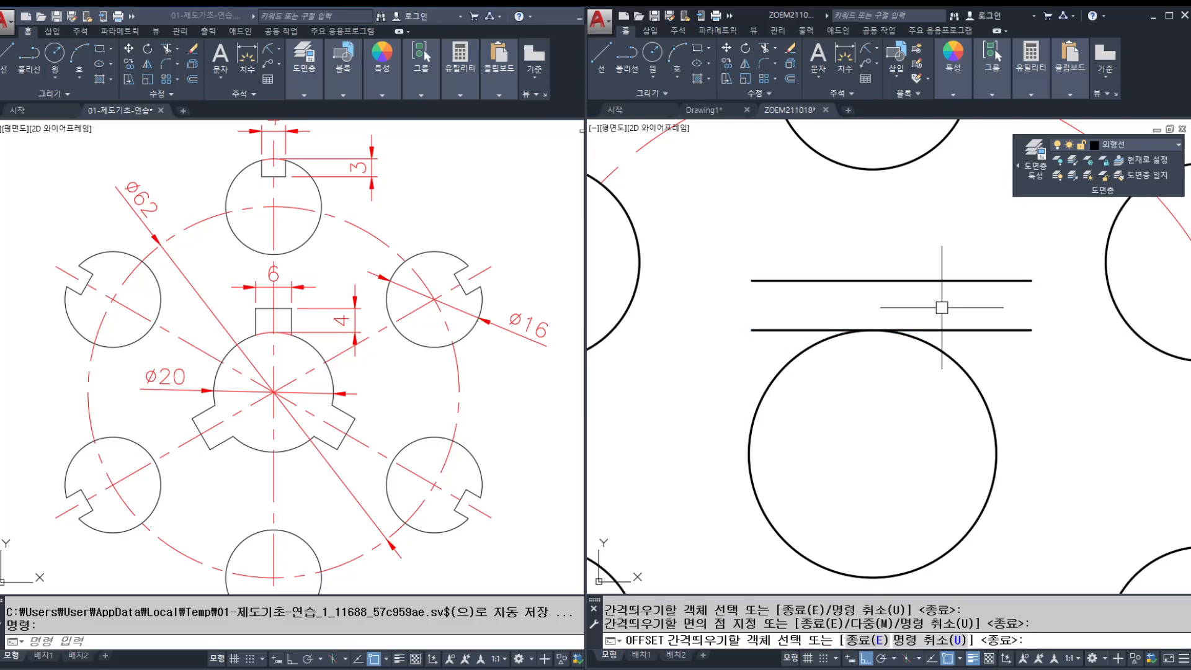
{"action": "key", "text": "Escape"}
{"action": "key", "text": "Escape"}
Step: Draw a vertical line from the centre of the 20-diameter circle up past the upper horizontal line
{"action": "type", "text": "l"}
{"action": "key", "text": "Return"}
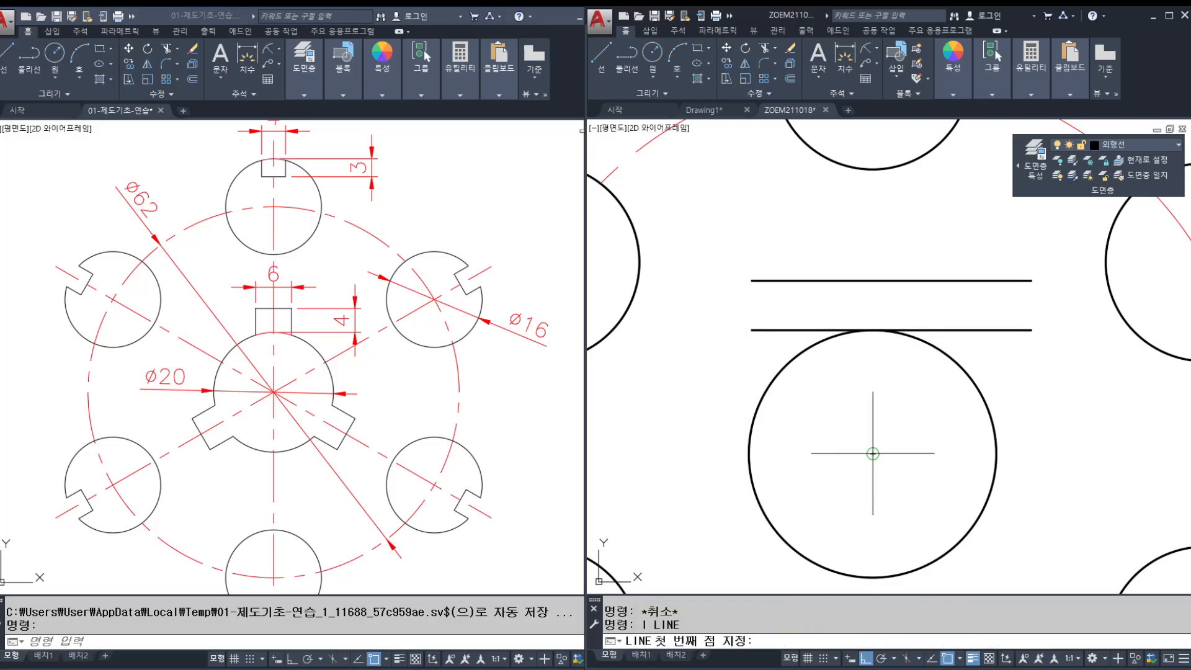
{"action": "left_click", "coordinate": [873, 454]}
{"action": "left_click", "coordinate": [881, 249]}
{"action": "key", "text": "Return"}
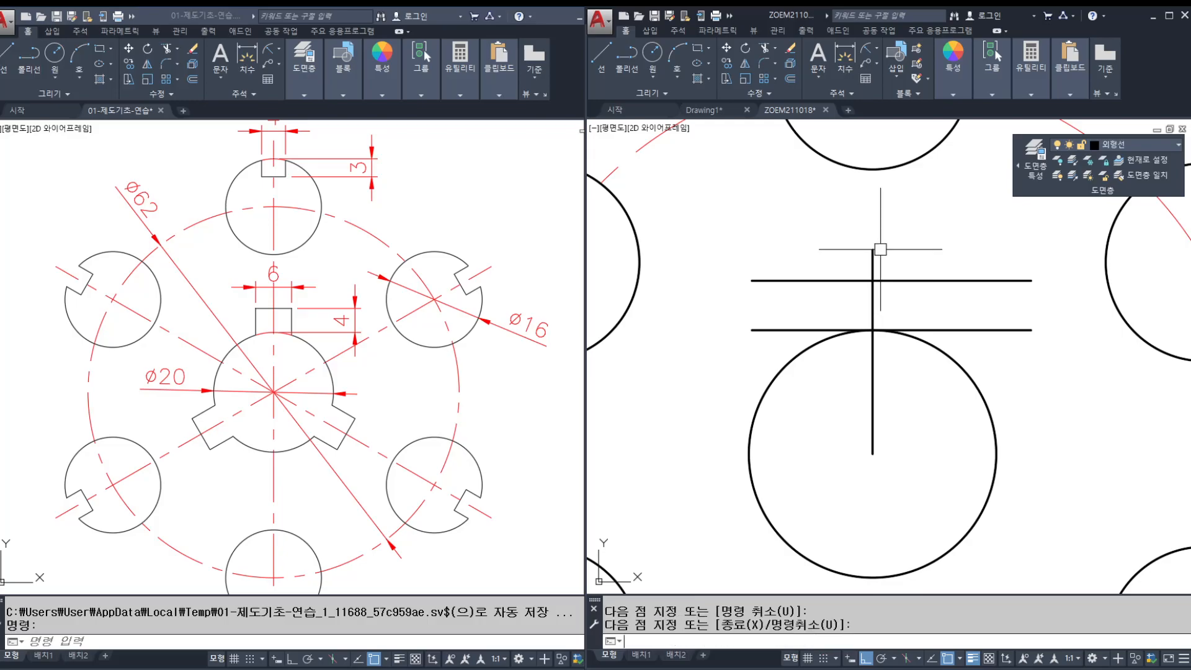
Step: Offset the vertical centre line by 3 to both sides
{"action": "type", "text": "o"}
{"action": "key", "text": "Return"}
{"action": "type", "text": "3"}
{"action": "key", "text": "Return"}
{"action": "left_click", "coordinate": [873, 301]}
{"action": "left_click", "coordinate": [850, 307]}
{"action": "left_click", "coordinate": [874, 307]}
{"action": "left_click", "coordinate": [934, 298]}
{"action": "key", "text": "Escape"}
{"action": "key", "text": "Escape"}
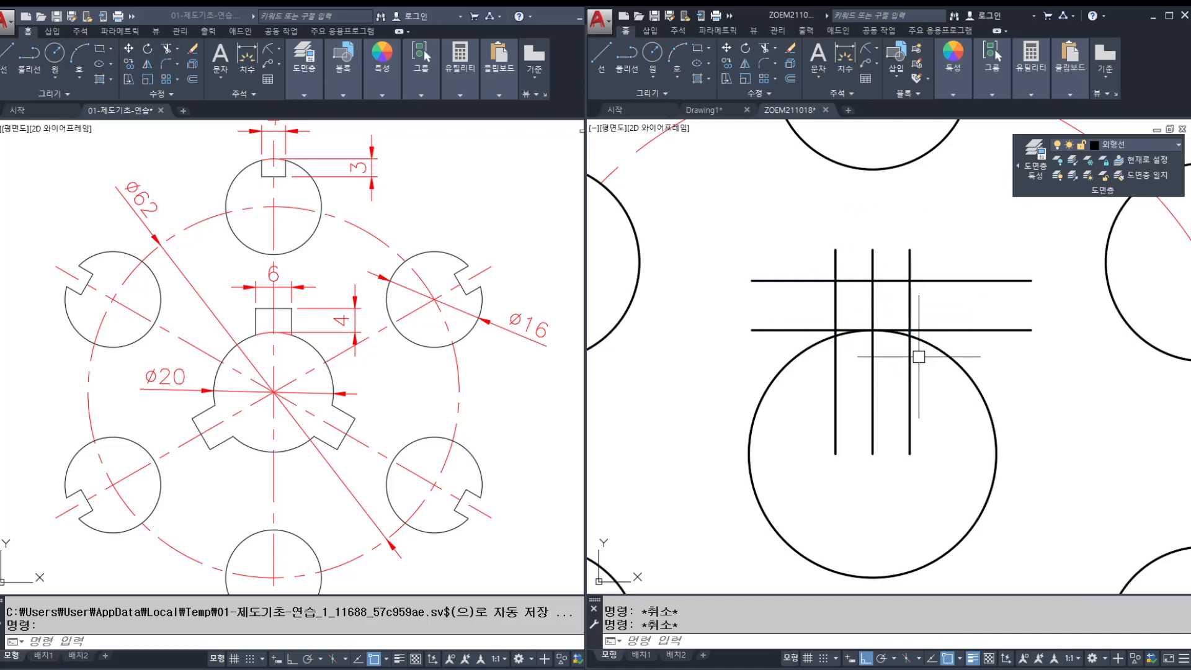
Step: Delete the horizontal tangent line and the middle vertical line
{"action": "left_click", "coordinate": [957, 330]}
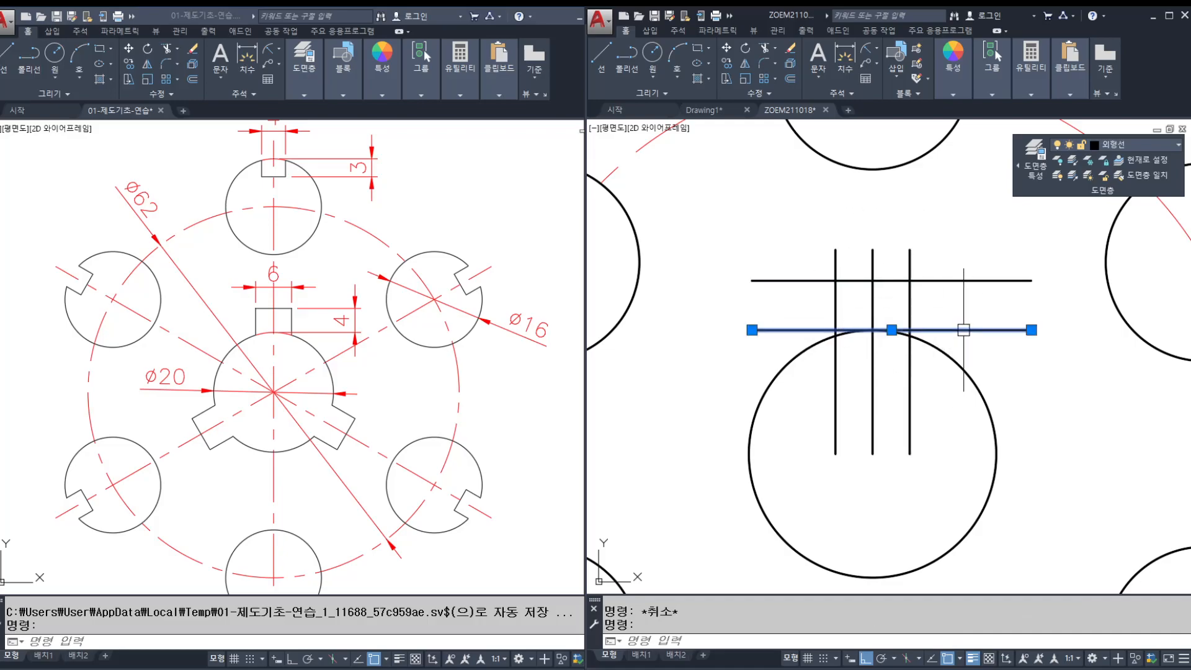
{"action": "key", "text": "Delete"}
{"action": "left_click", "coordinate": [875, 252]}
{"action": "key", "text": "Delete"}
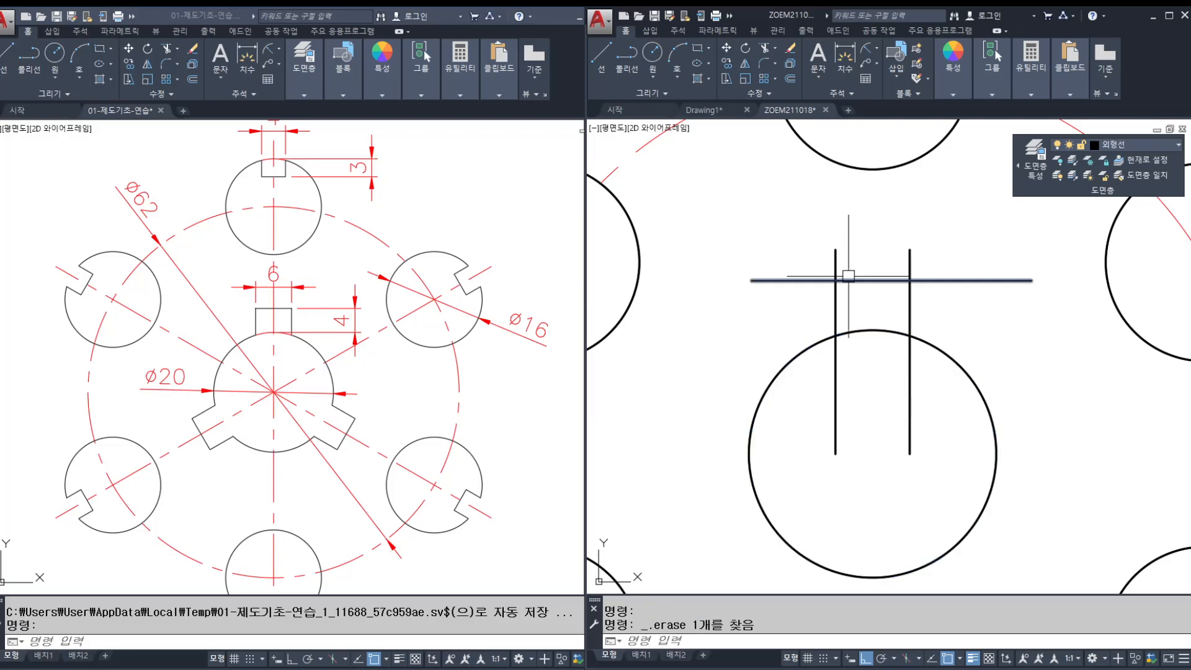
Step: Trim the horizontal and two vertical lines into a rectangular key standing on top of the 20-diameter circle
{"action": "key", "text": "Escape"}
{"action": "key", "text": "Escape"}
{"action": "type", "text": "tr"}
{"action": "key", "text": "Return"}
{"action": "left_click", "coordinate": [776, 281]}
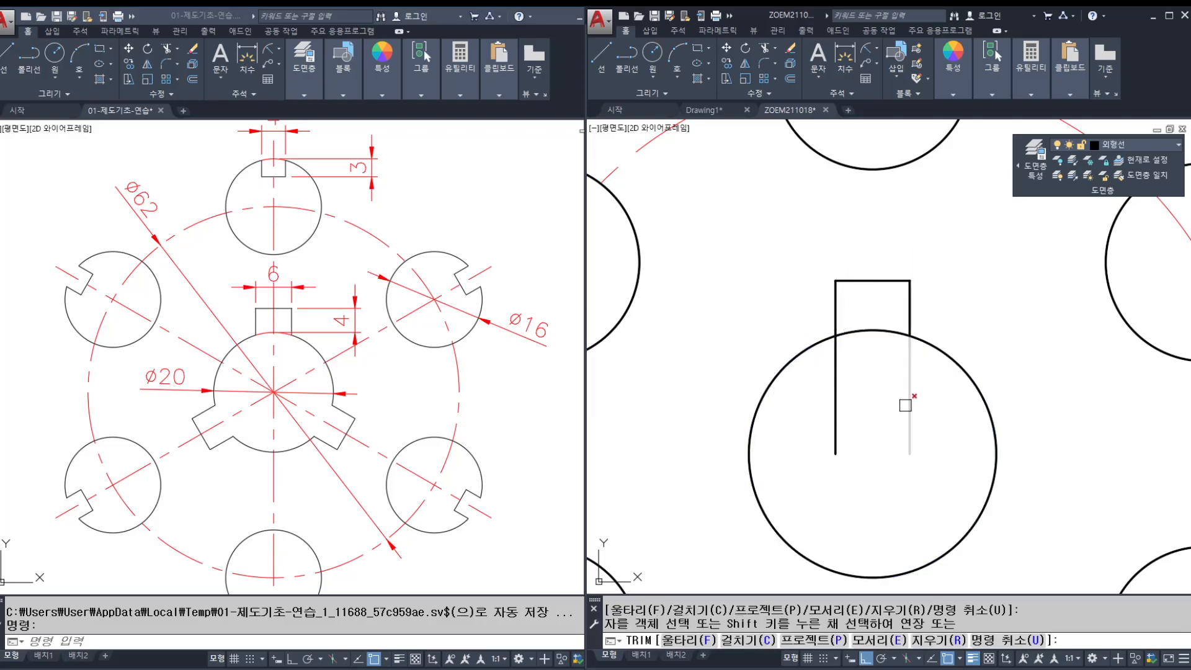
{"action": "middle_click_drag", "start_coordinate": [901, 523], "coordinate": [909, 488]}
{"action": "key", "text": "Escape"}
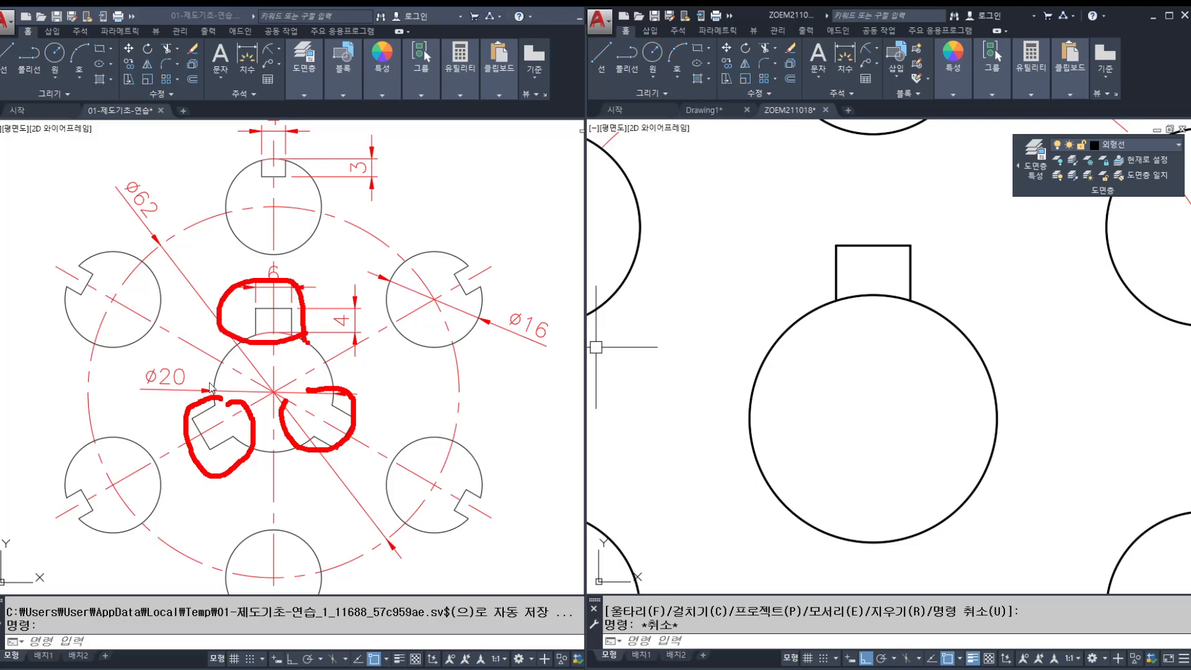
{"action": "key", "text": "Escape"}
Step: Create a polar array of the key's three lines with 3 items over 360 degrees around the 20-diameter circle's centre
{"action": "type", "text": "a"}
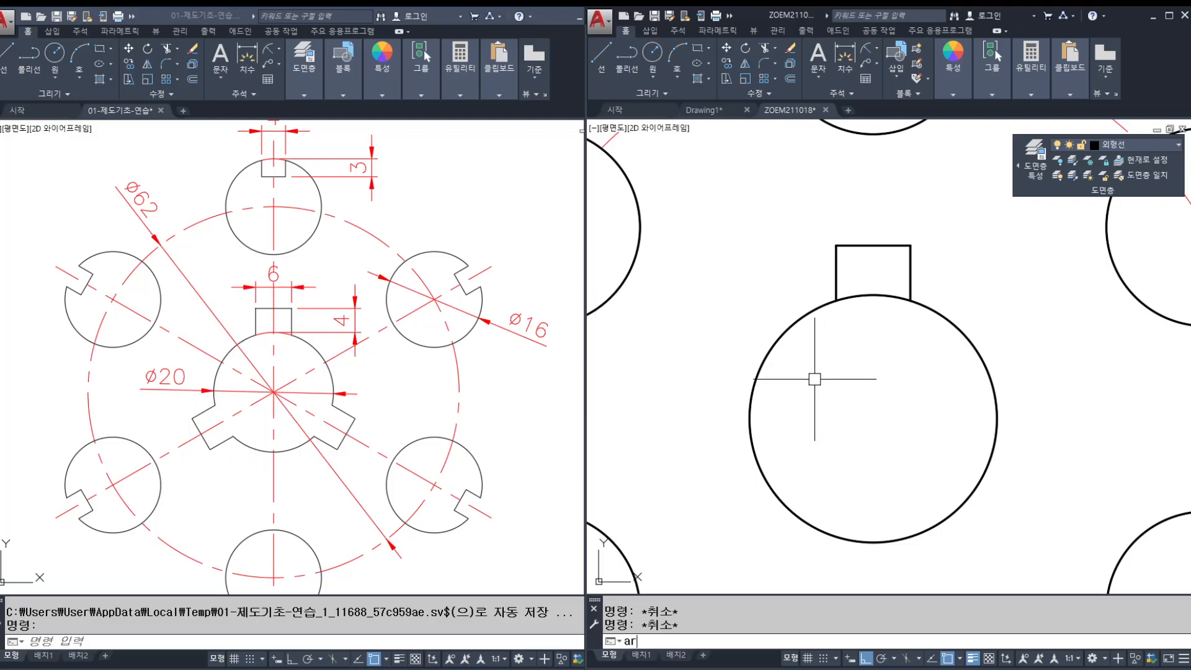
{"action": "type", "text": "r"}
{"action": "key", "text": "Return"}
{"action": "left_click", "coordinate": [811, 234]}
{"action": "left_click", "coordinate": [942, 333]}
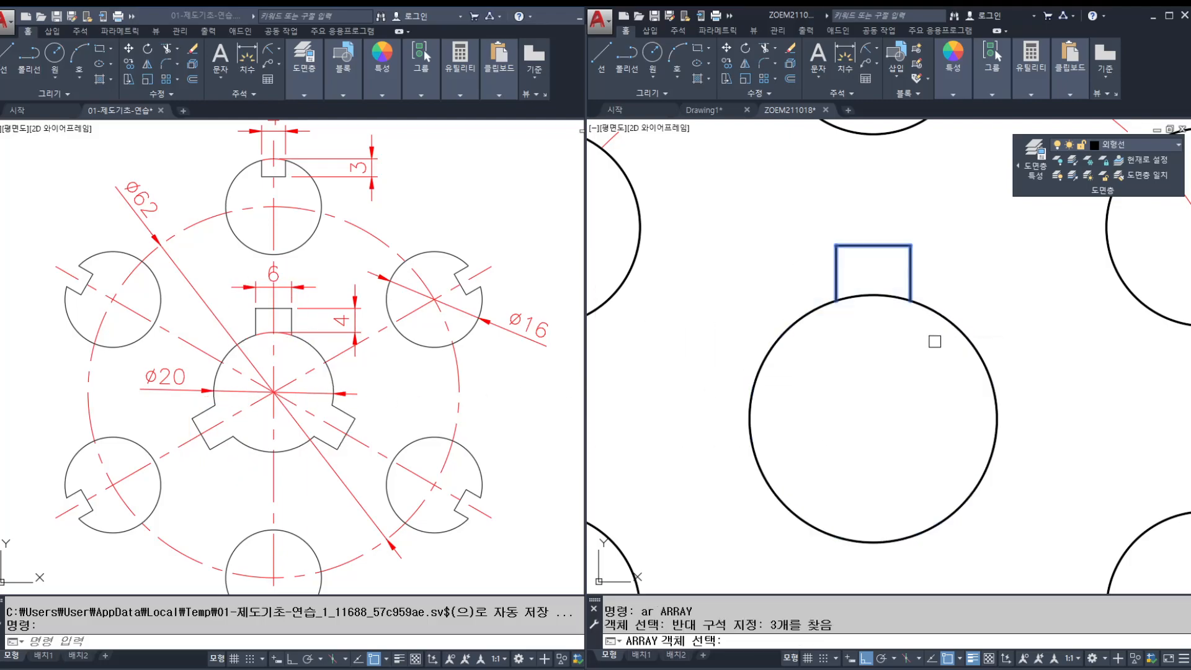
{"action": "key", "text": "Return"}
{"action": "type", "text": "po"}
{"action": "key", "text": "Return"}
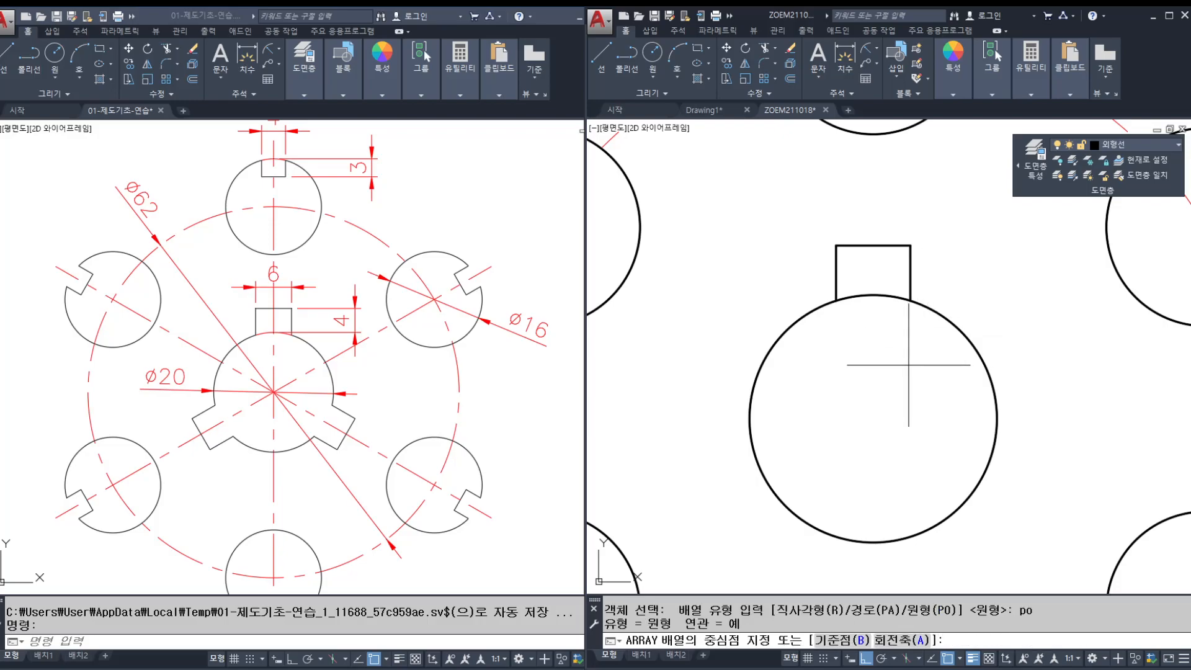
{"action": "left_click", "coordinate": [874, 419]}
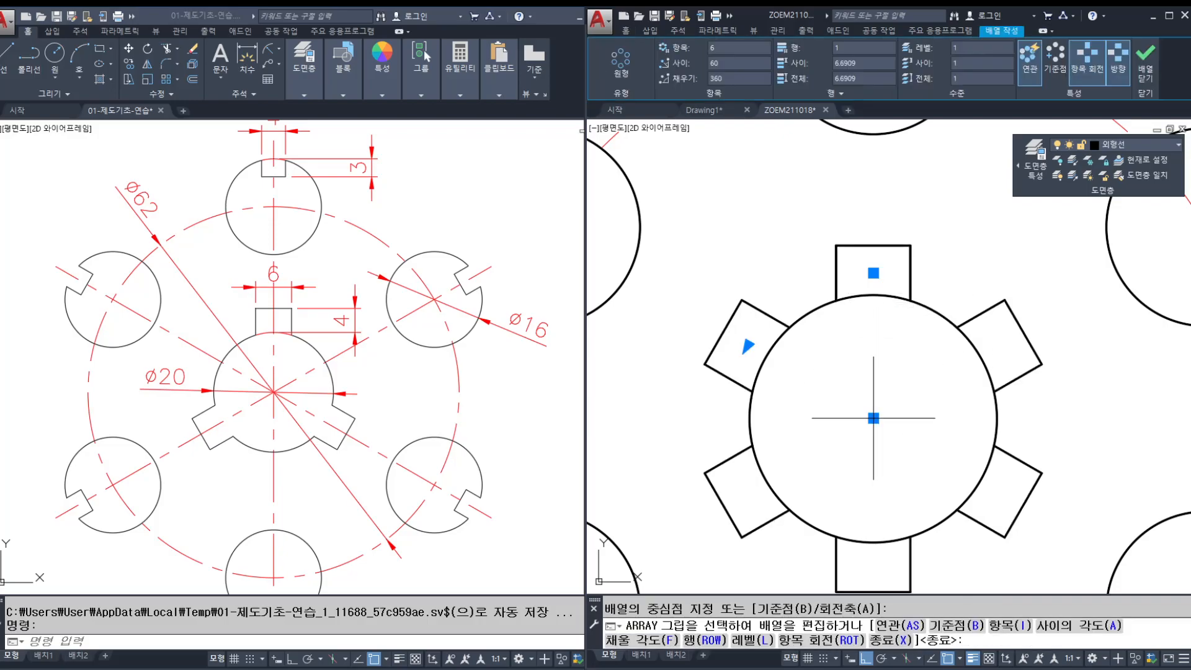
{"action": "type", "text": "i"}
{"action": "key", "text": "Return"}
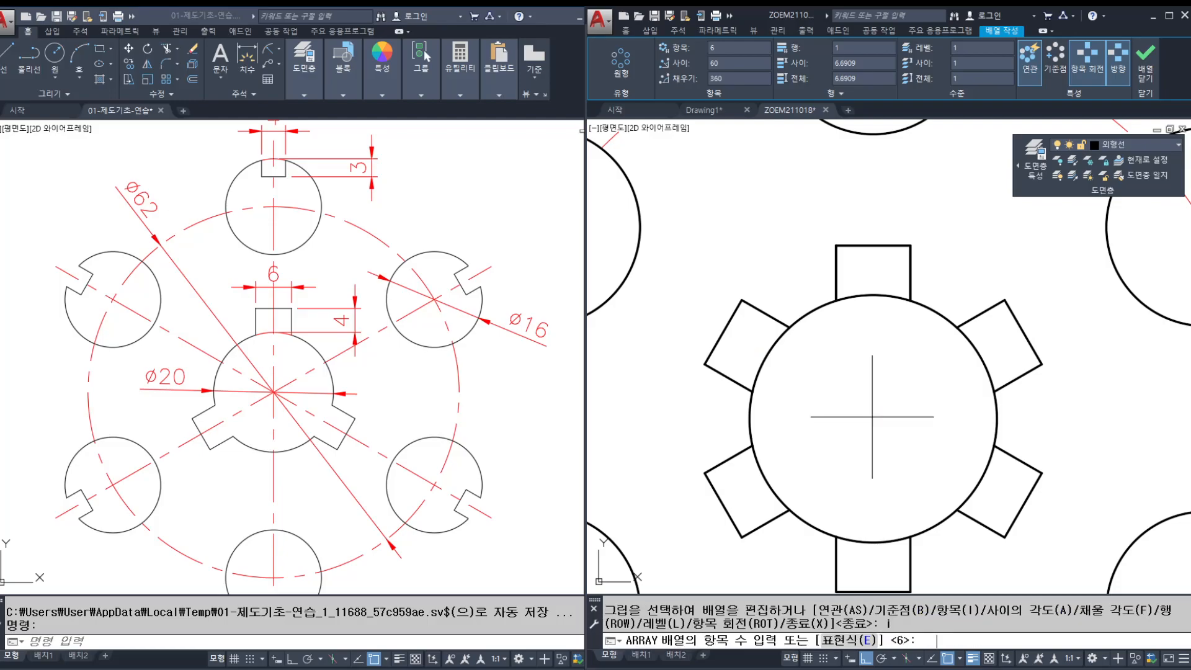
{"action": "type", "text": "3"}
{"action": "key", "text": "Return"}
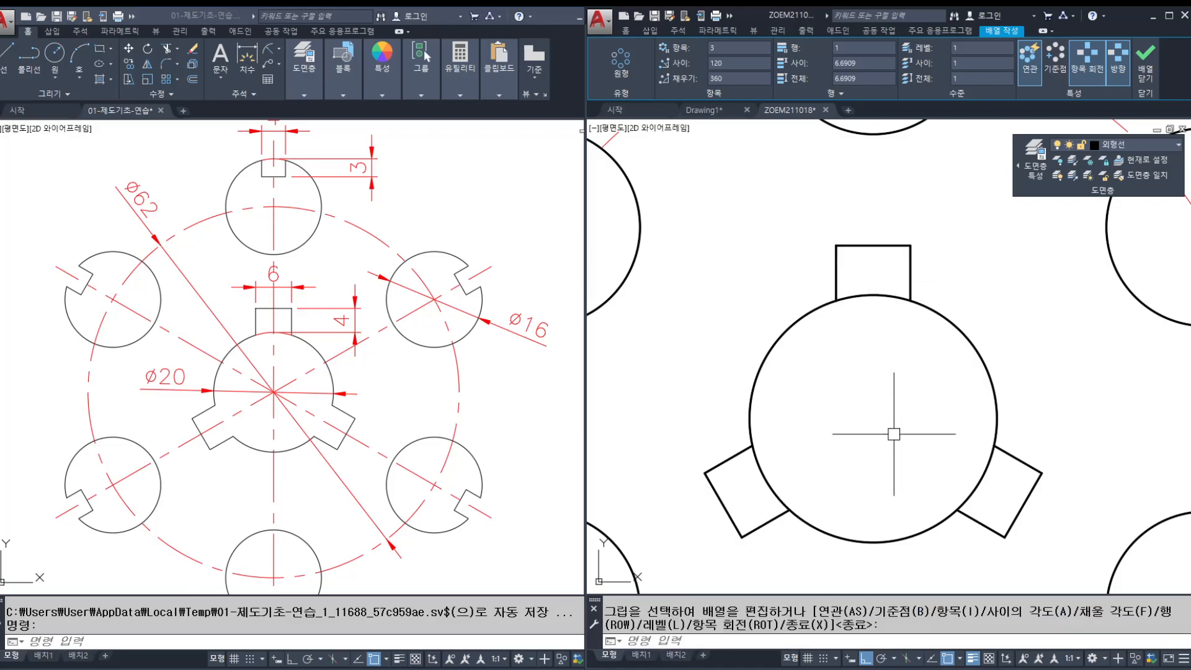
{"action": "key", "text": "Escape"}
{"action": "key", "text": "Escape"}
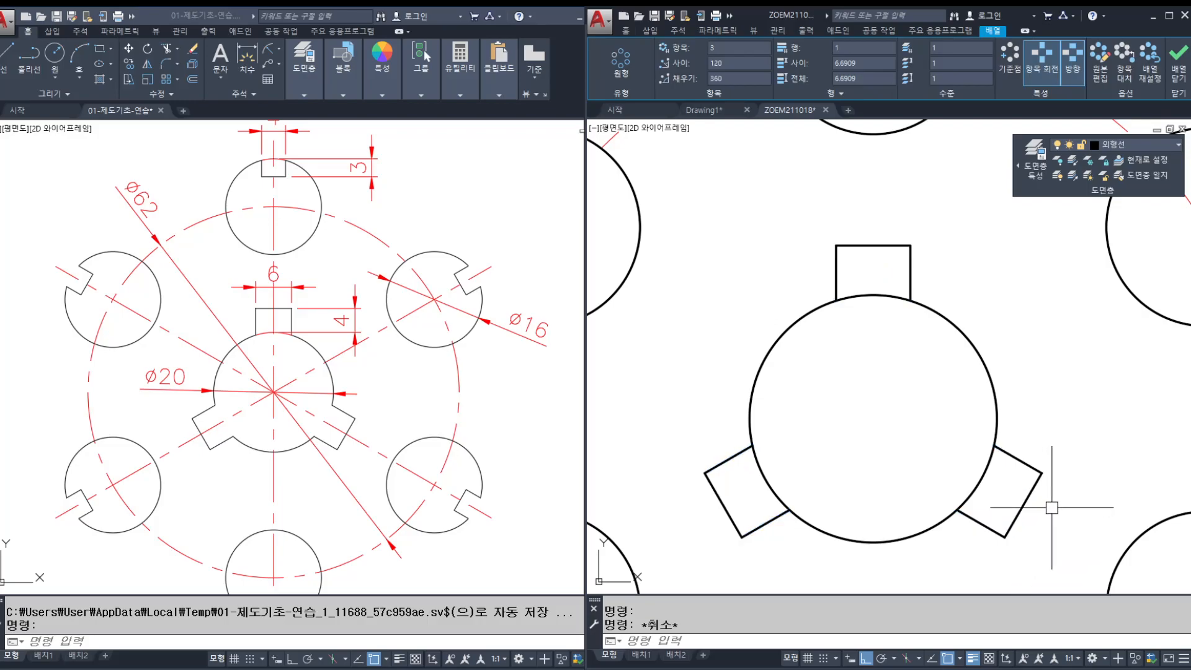
Step: Trim the arcs of the 20-diameter circle that lie inside the three keys
{"action": "type", "text": "tr"}
{"action": "key", "text": "Return"}
{"action": "key", "text": "Return"}
{"action": "left_click", "coordinate": [981, 484]}
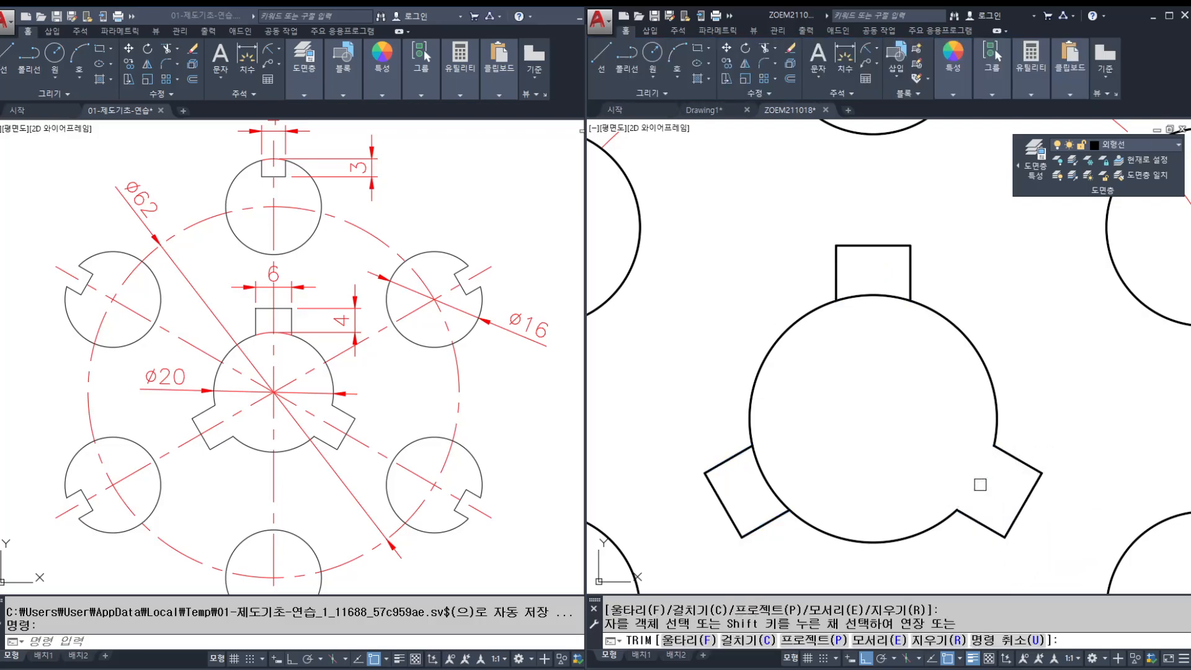
{"action": "left_click", "coordinate": [770, 472]}
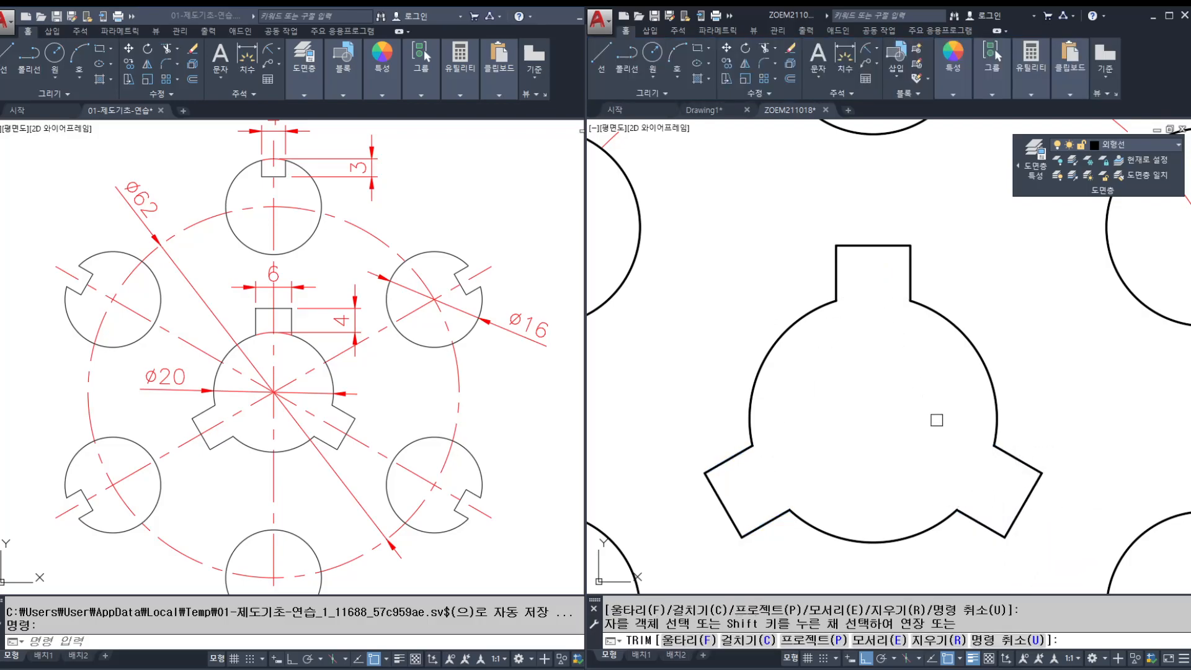
{"action": "key", "text": "Escape"}
Step: Explode the polar array of keys into separate lines
{"action": "left_click", "coordinate": [911, 267]}
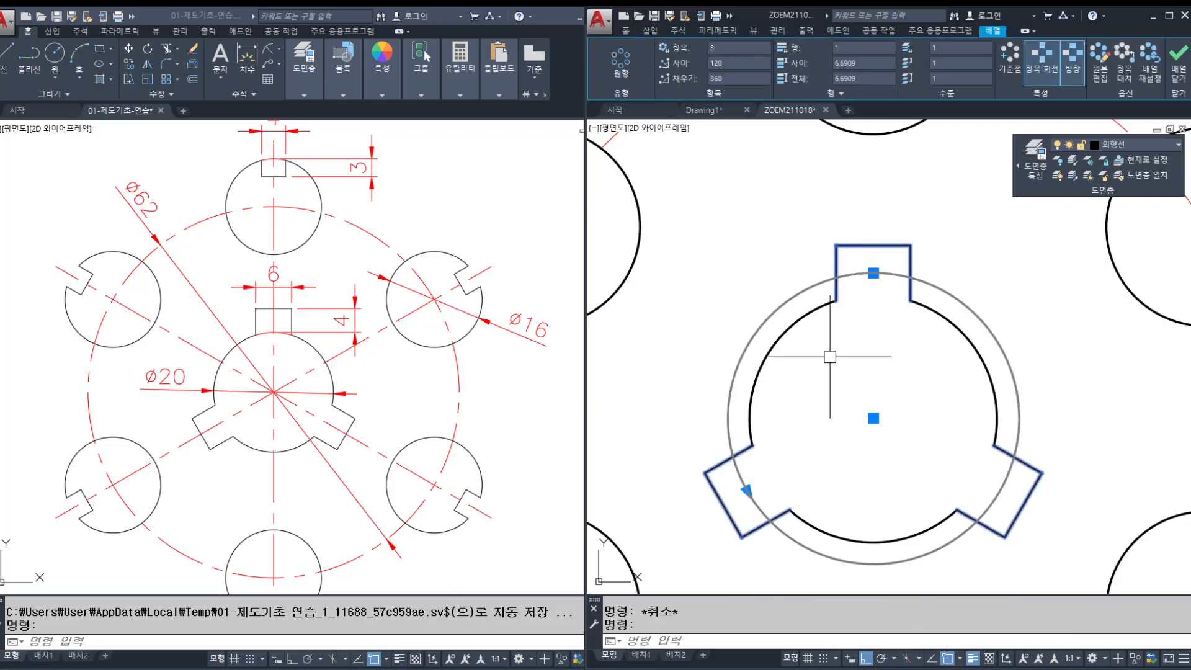
{"action": "key", "text": "Escape"}
{"action": "left_click", "coordinate": [747, 490]}
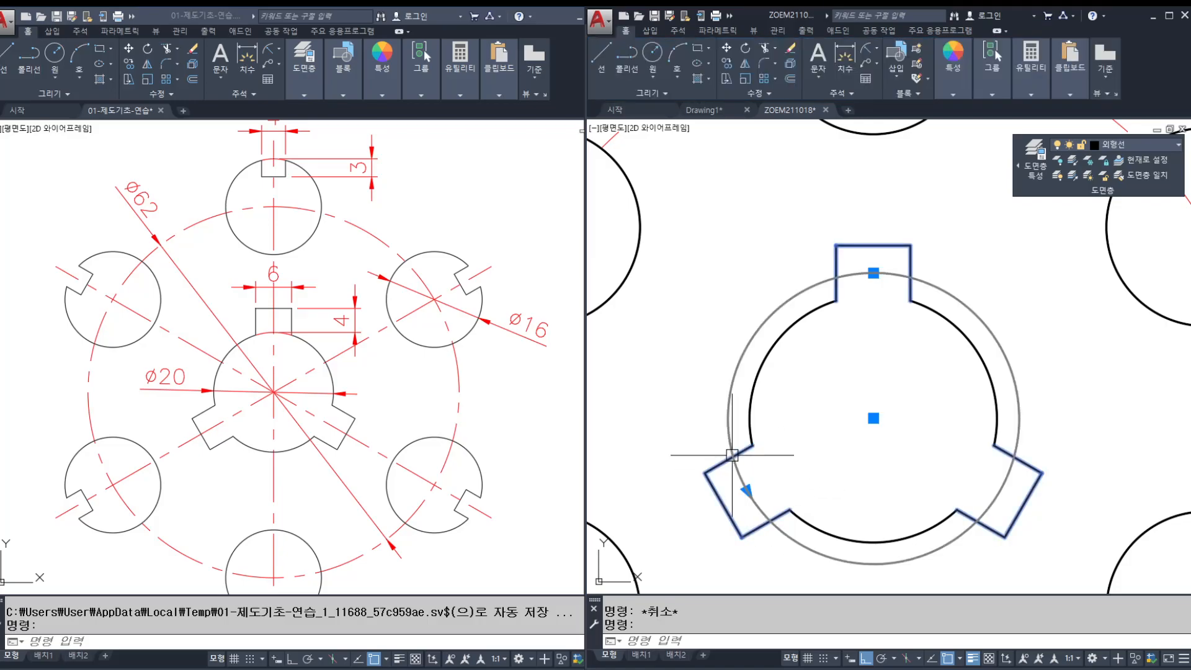
{"action": "left_click_drag", "start_coordinate": [743, 488], "coordinate": [721, 511]}
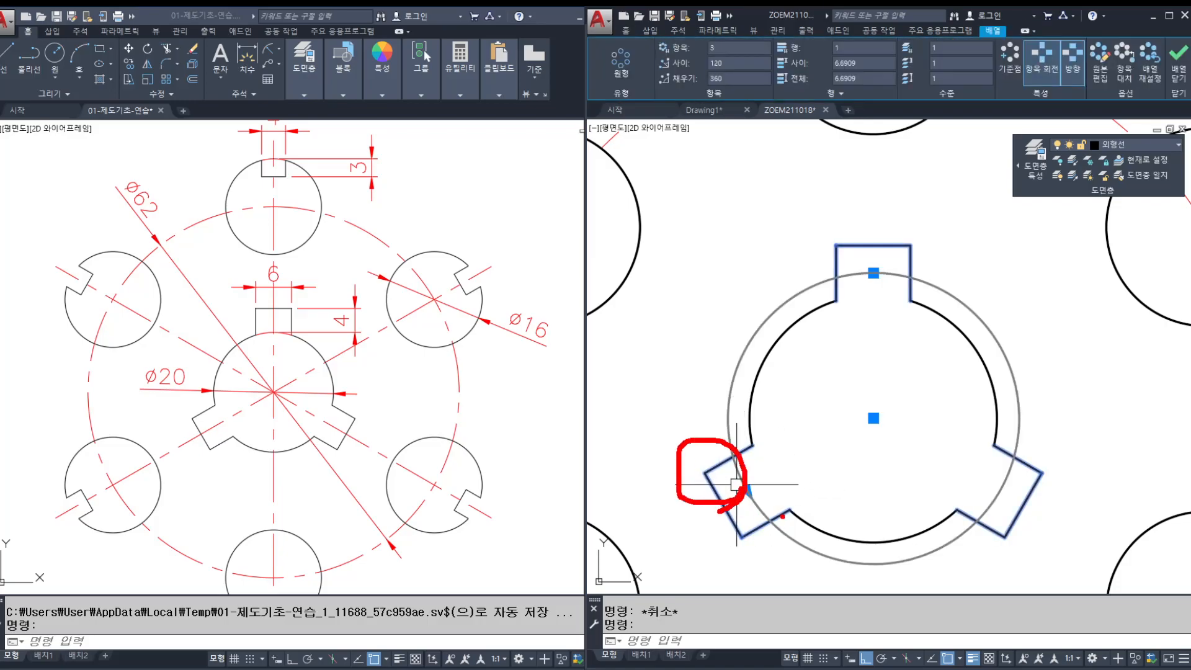
{"action": "type", "text": "x"}
{"action": "key", "text": "Return"}
{"action": "left_click", "coordinate": [728, 460]}
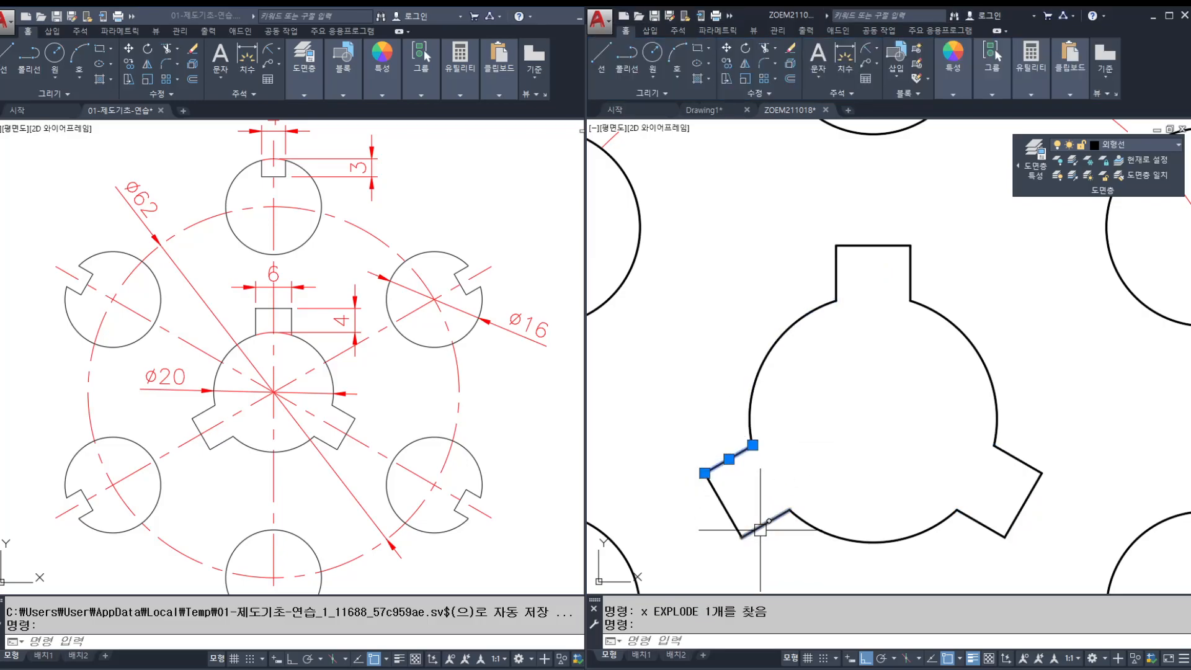
{"action": "key", "text": "Escape"}
{"action": "key", "text": "Escape"}
{"action": "scroll", "coordinate": [892, 403], "scroll_direction": "down", "scroll_amount": 5}
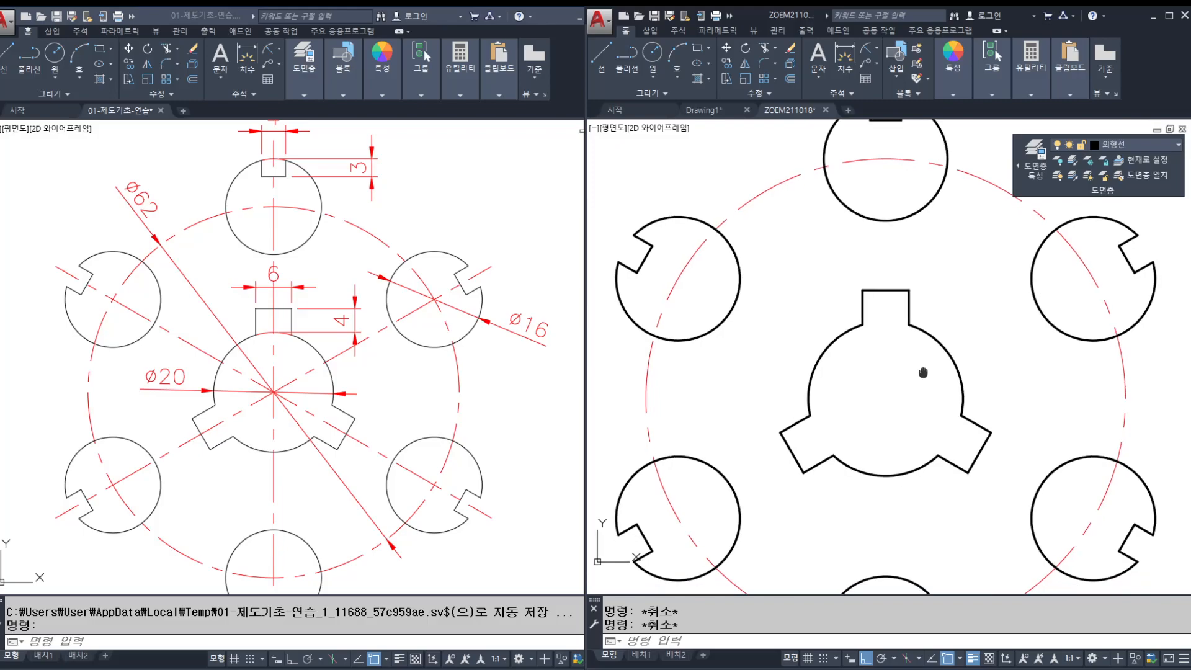
Step: Make 중심선 the current layer and draw a line between the notch-base midpoints of the lower-left and upper-right notched circles
{"action": "left_click", "coordinate": [1117, 145]}
{"action": "left_click", "coordinate": [1120, 218]}
{"action": "type", "text": "l"}
{"action": "key", "text": "Return"}
{"action": "left_click", "coordinate": [745, 481]}
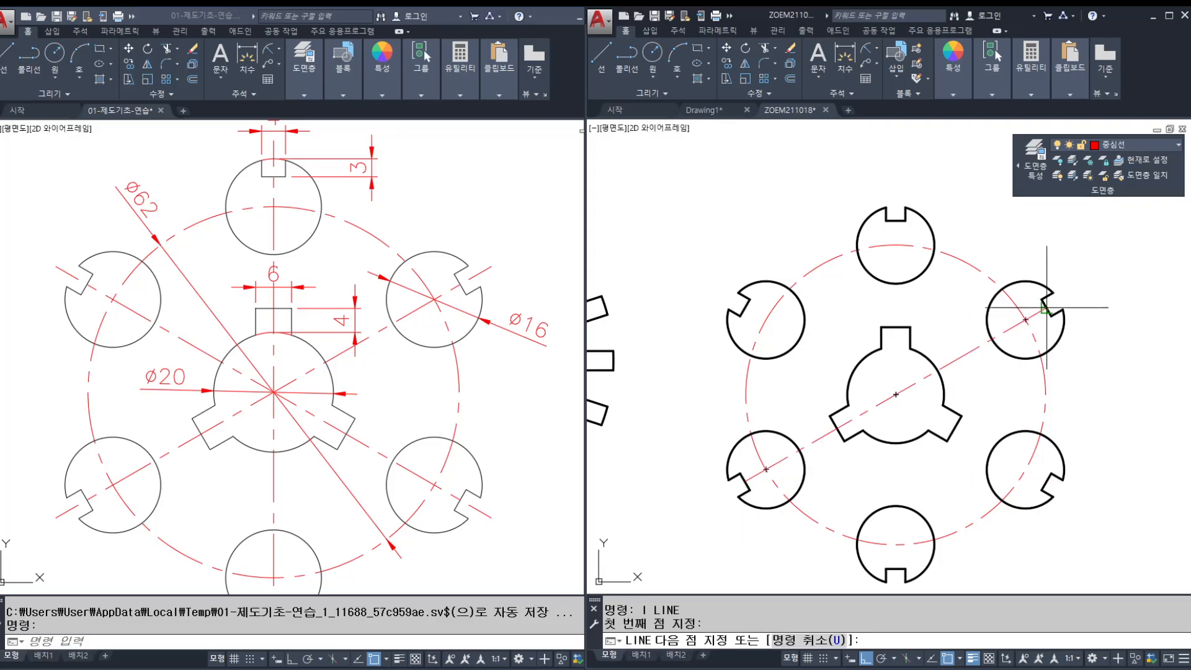
{"action": "left_click", "coordinate": [1064, 342]}
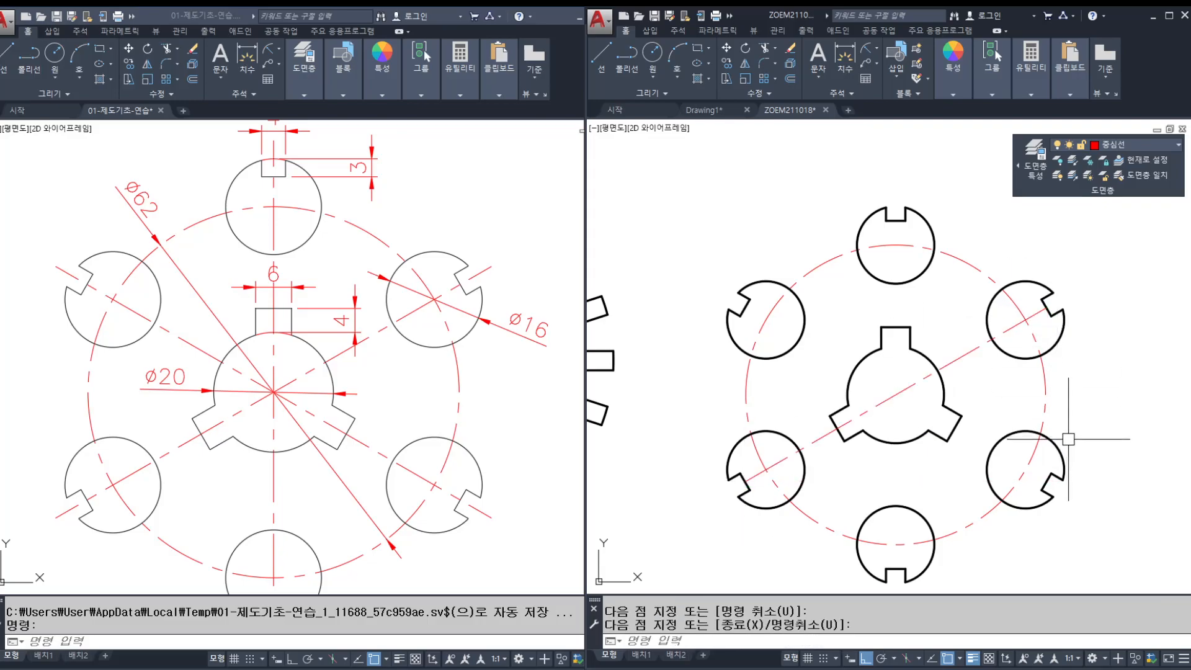
{"action": "key", "text": "Escape"}
{"action": "key", "text": "Escape"}
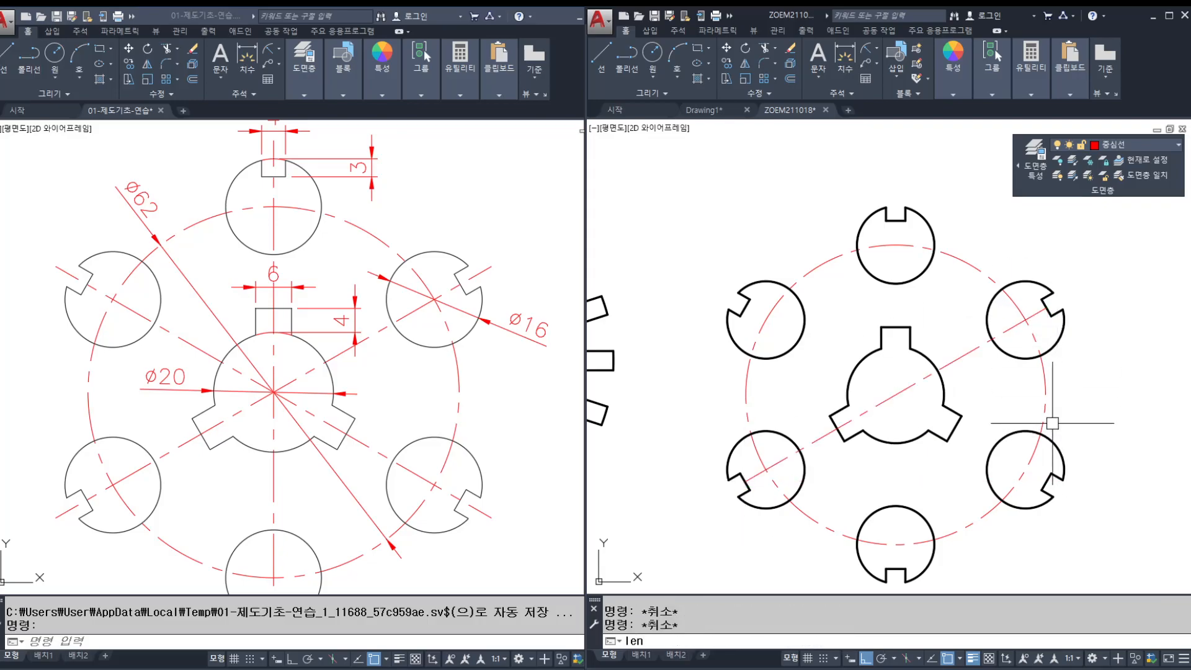
Step: Lengthen the diagonal centre line by an increment of 10 at both ends
{"action": "type", "text": "len"}
{"action": "key", "text": "Return"}
{"action": "type", "text": "de"}
{"action": "key", "text": "Return"}
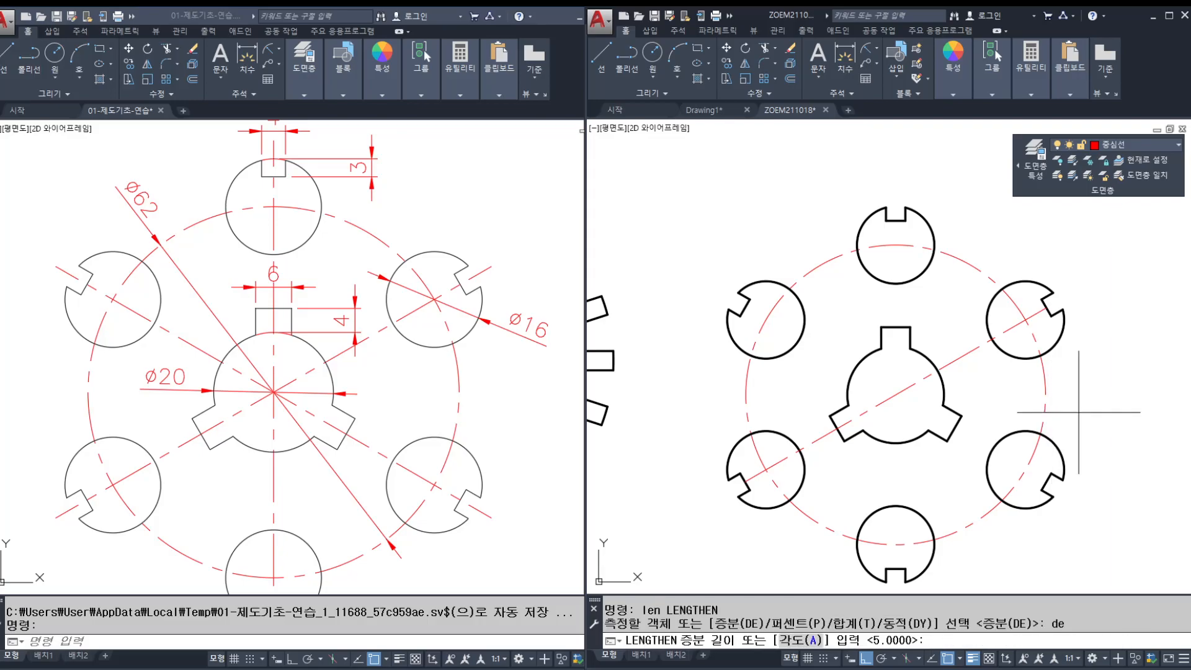
{"action": "type", "text": "10"}
{"action": "key", "text": "Return"}
{"action": "left_click", "coordinate": [759, 478]}
{"action": "left_click", "coordinate": [757, 474]}
{"action": "left_click", "coordinate": [1057, 308]}
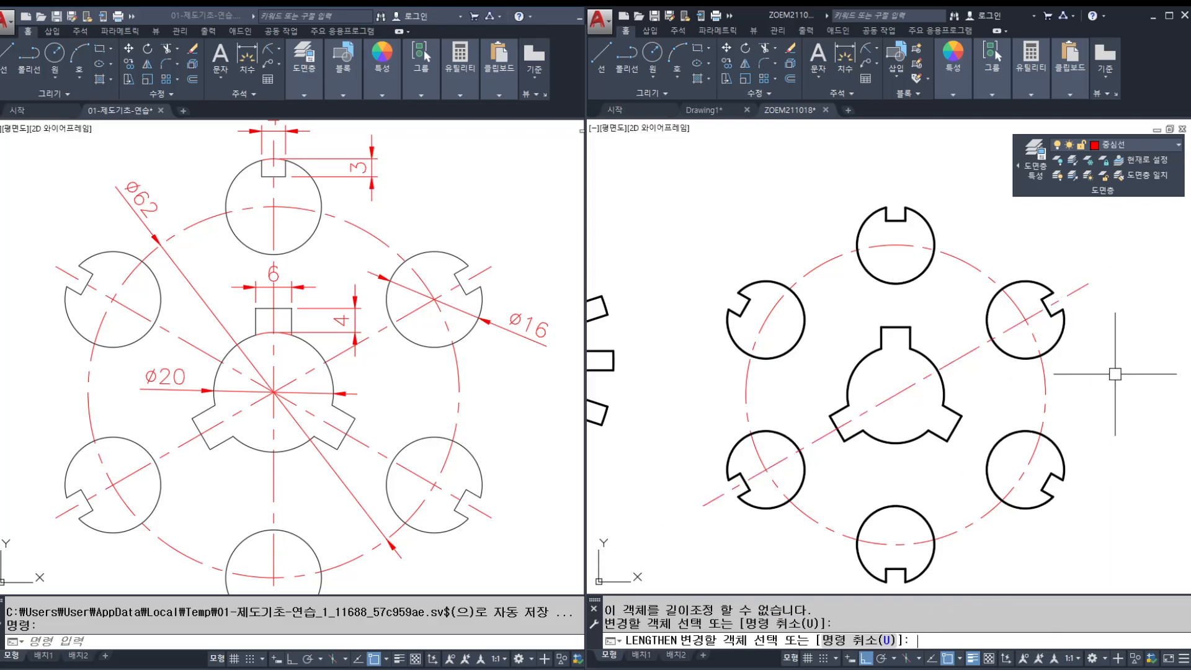
{"action": "key", "text": "Escape"}
{"action": "key", "text": "Escape"}
Step: Rotate a copy of the diagonal centre line by 120 degrees about the disc's centre
{"action": "type", "text": "ro"}
{"action": "key", "text": "Return"}
{"action": "left_click", "coordinate": [950, 364]}
{"action": "key", "text": "Return"}
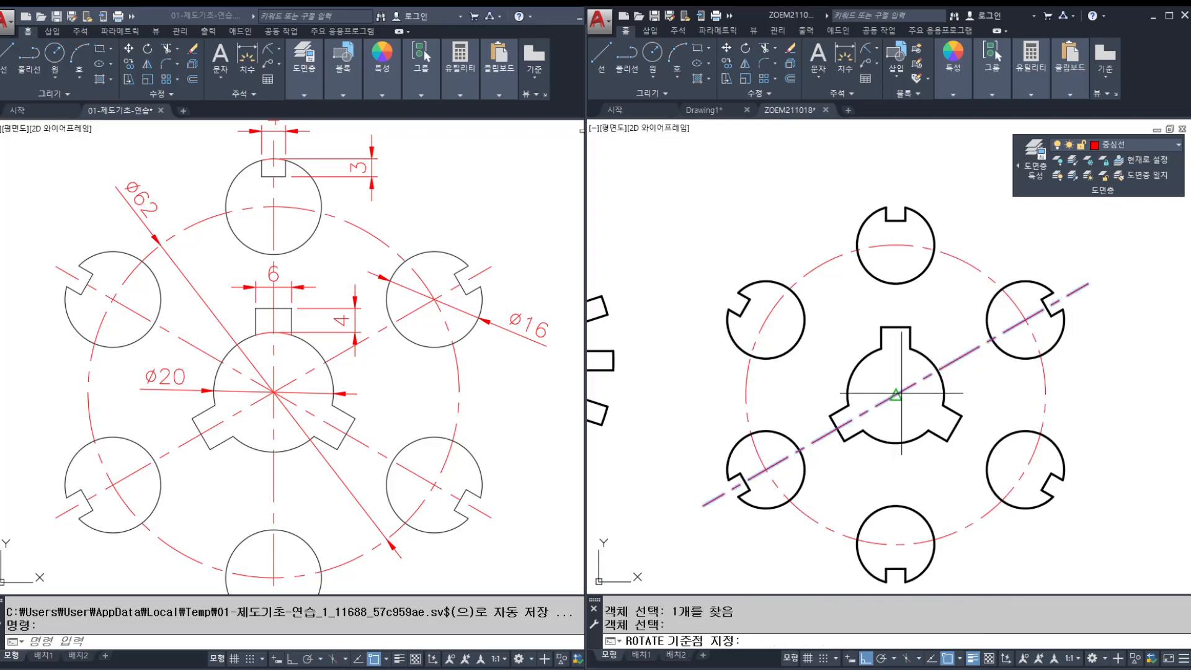
{"action": "left_click", "coordinate": [896, 395]}
{"action": "type", "text": "c"}
{"action": "key", "text": "Return"}
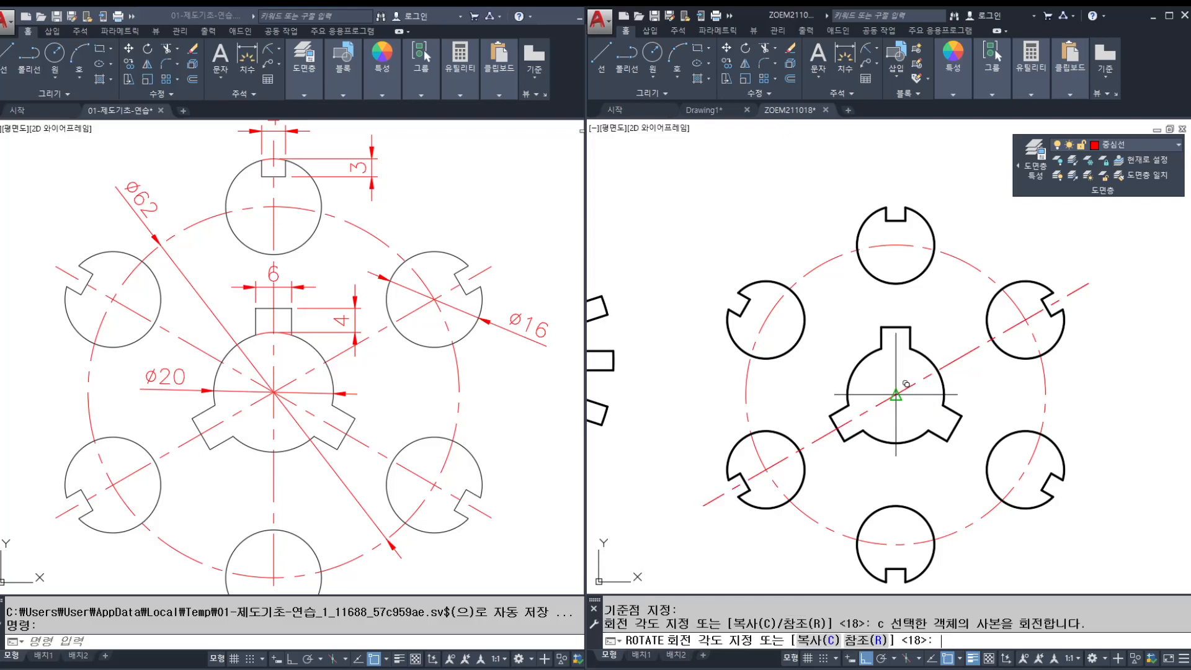
{"action": "type", "text": "120"}
{"action": "key", "text": "Return"}
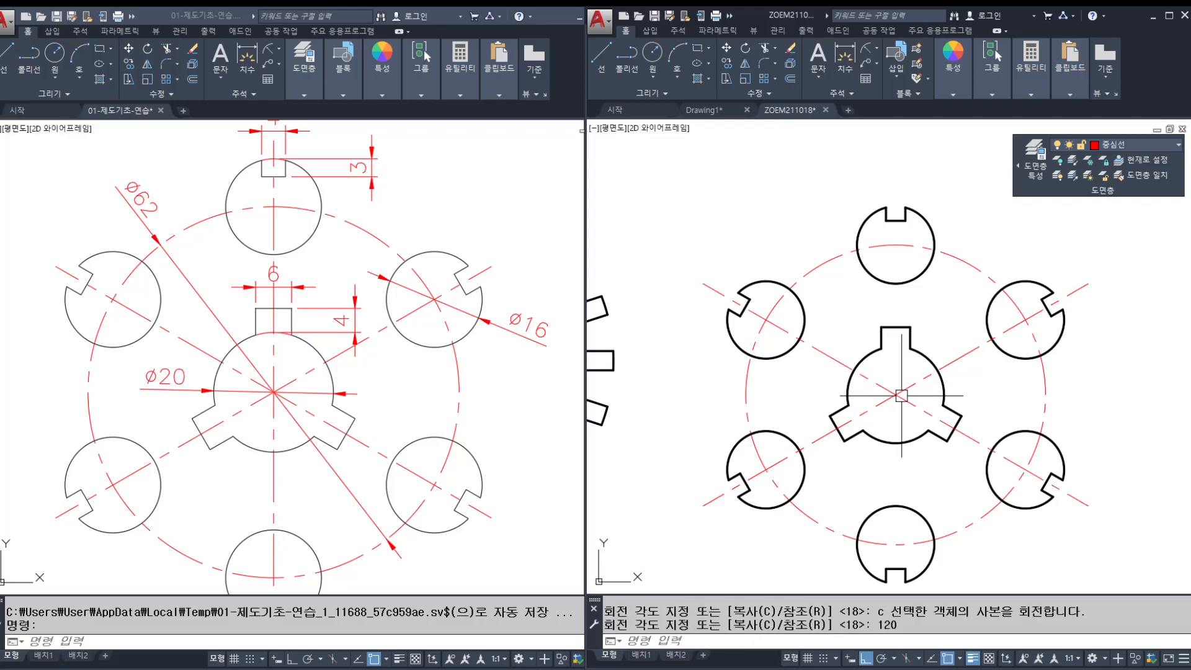
Step: Rotate a copy of the original diagonal centre line by 60 degrees about the disc's centre to form the vertical centre line
{"action": "key", "text": "Return"}
{"action": "left_click", "coordinate": [960, 357]}
{"action": "key", "text": "Return"}
{"action": "left_click", "coordinate": [896, 395]}
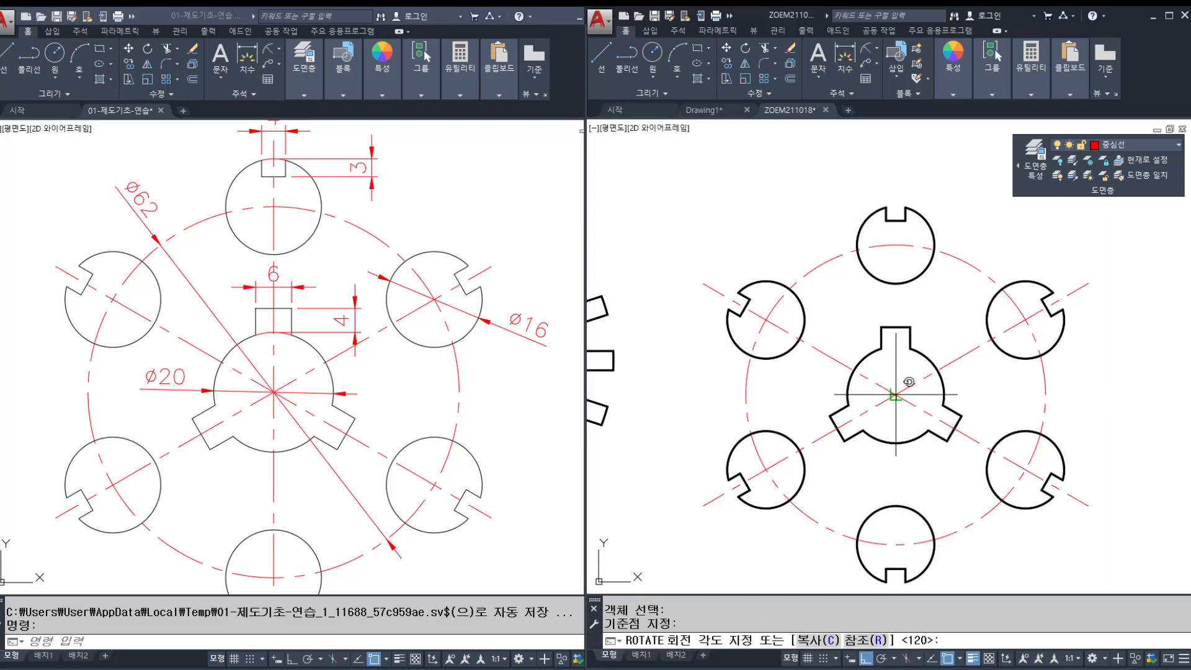
{"action": "type", "text": "c"}
{"action": "key", "text": "Return"}
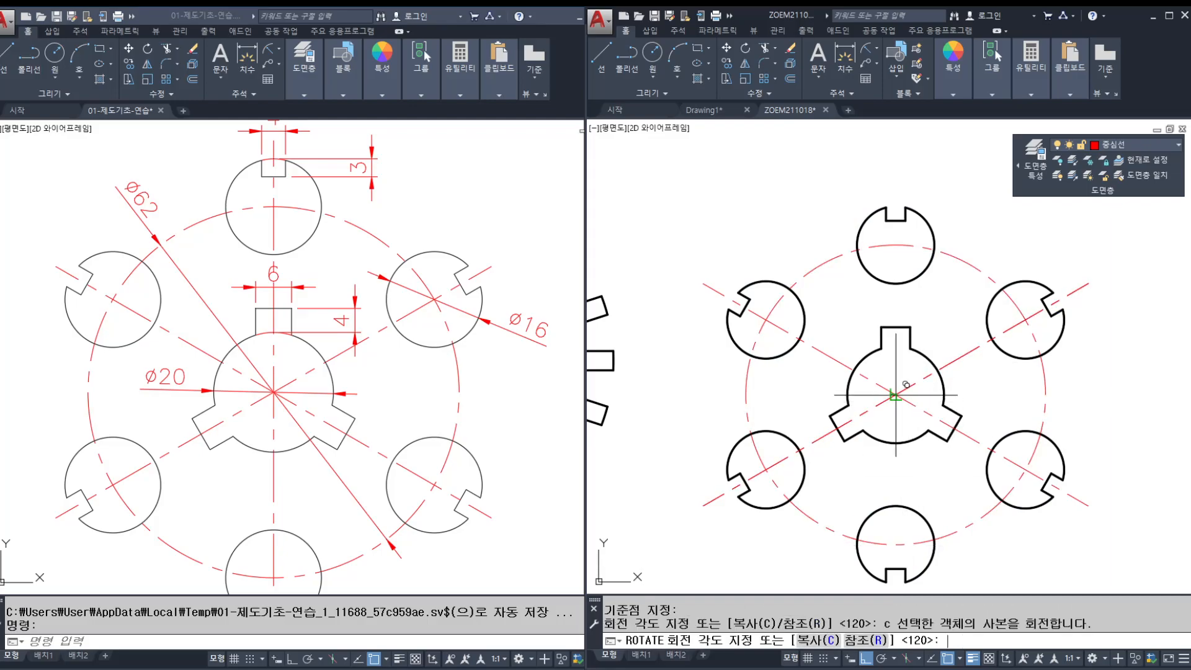
{"action": "type", "text": "60"}
{"action": "key", "text": "Return"}
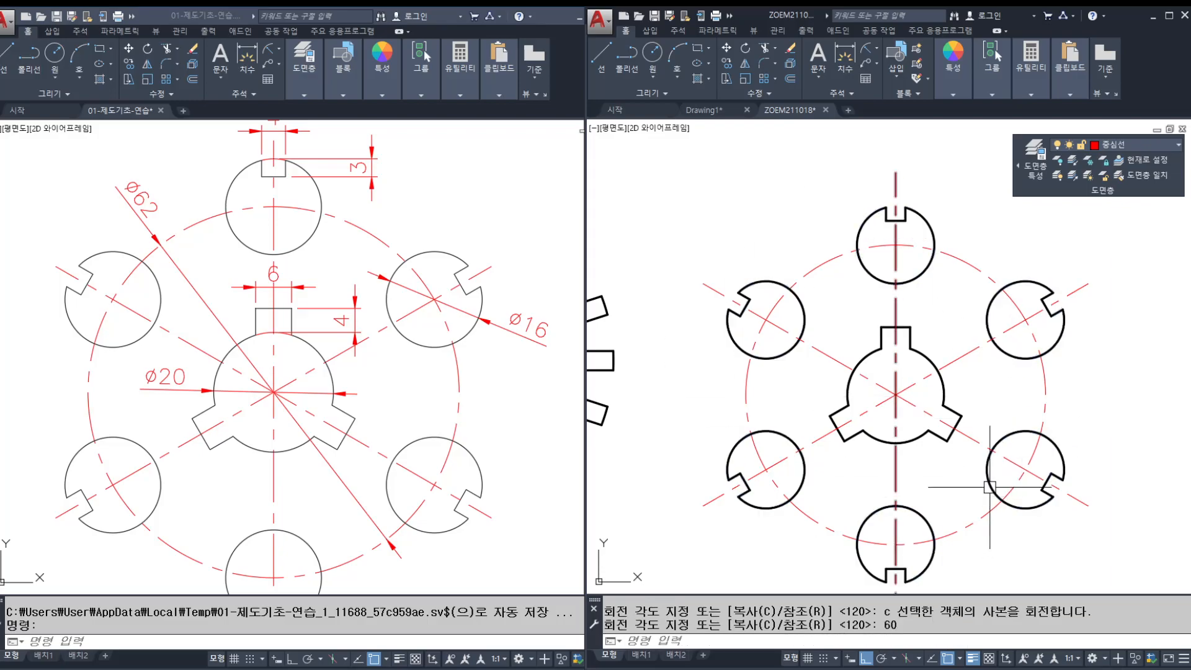
{"action": "middle_click_drag", "start_coordinate": [992, 486], "coordinate": [983, 446]}
{"action": "mouse_move", "coordinate": [835, 389]}
{"action": "middle_mouse_down"}
{"action": "mouse_move", "coordinate": [837, 364]}
{"action": "mouse_move", "coordinate": [860, 424]}
{"action": "middle_mouse_up"}
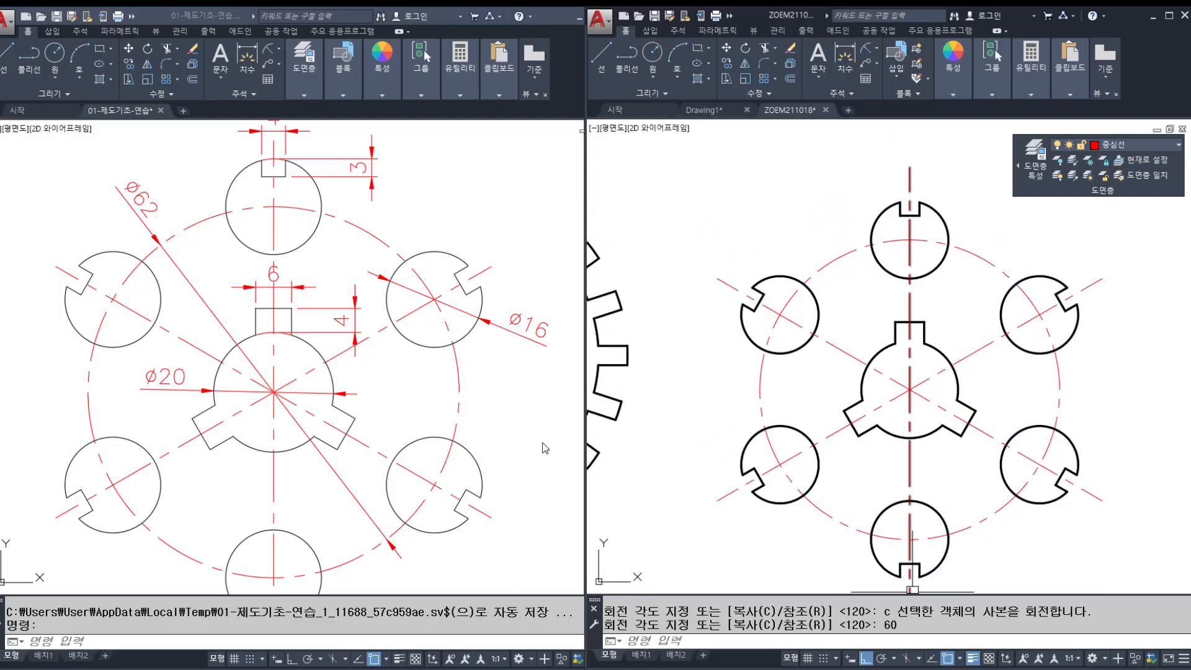